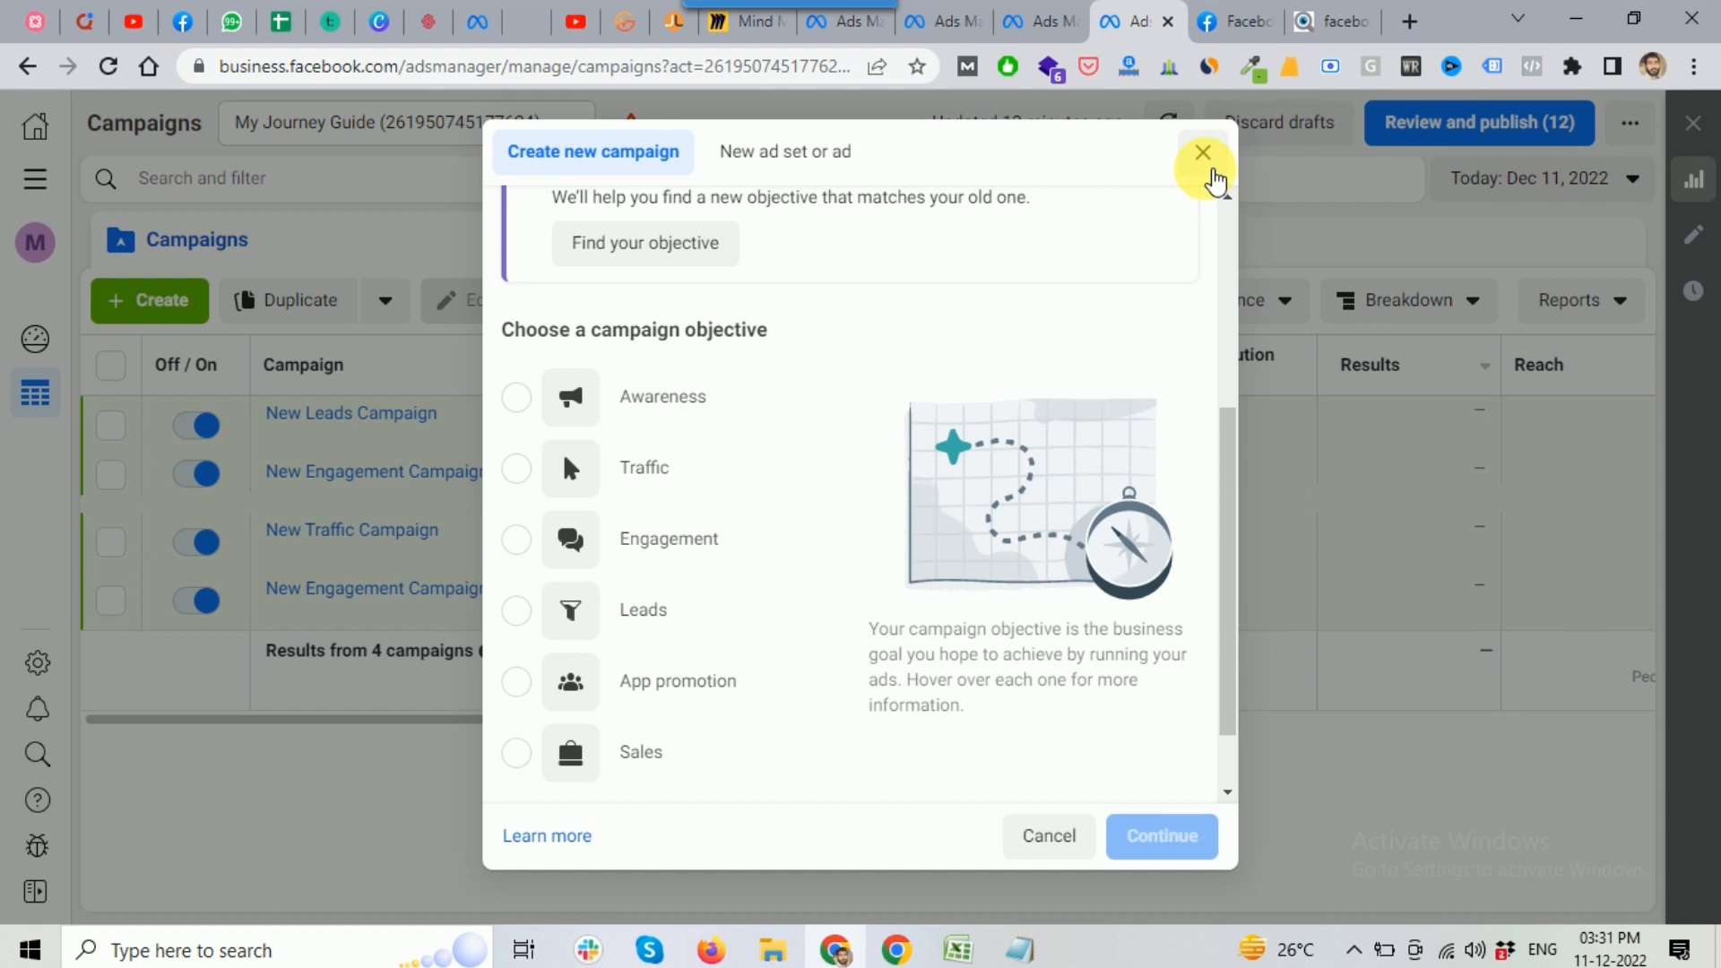
# Restart creating a new campaign and bring the full list of campaign objectives into view
pyautogui.click(1212, 170)
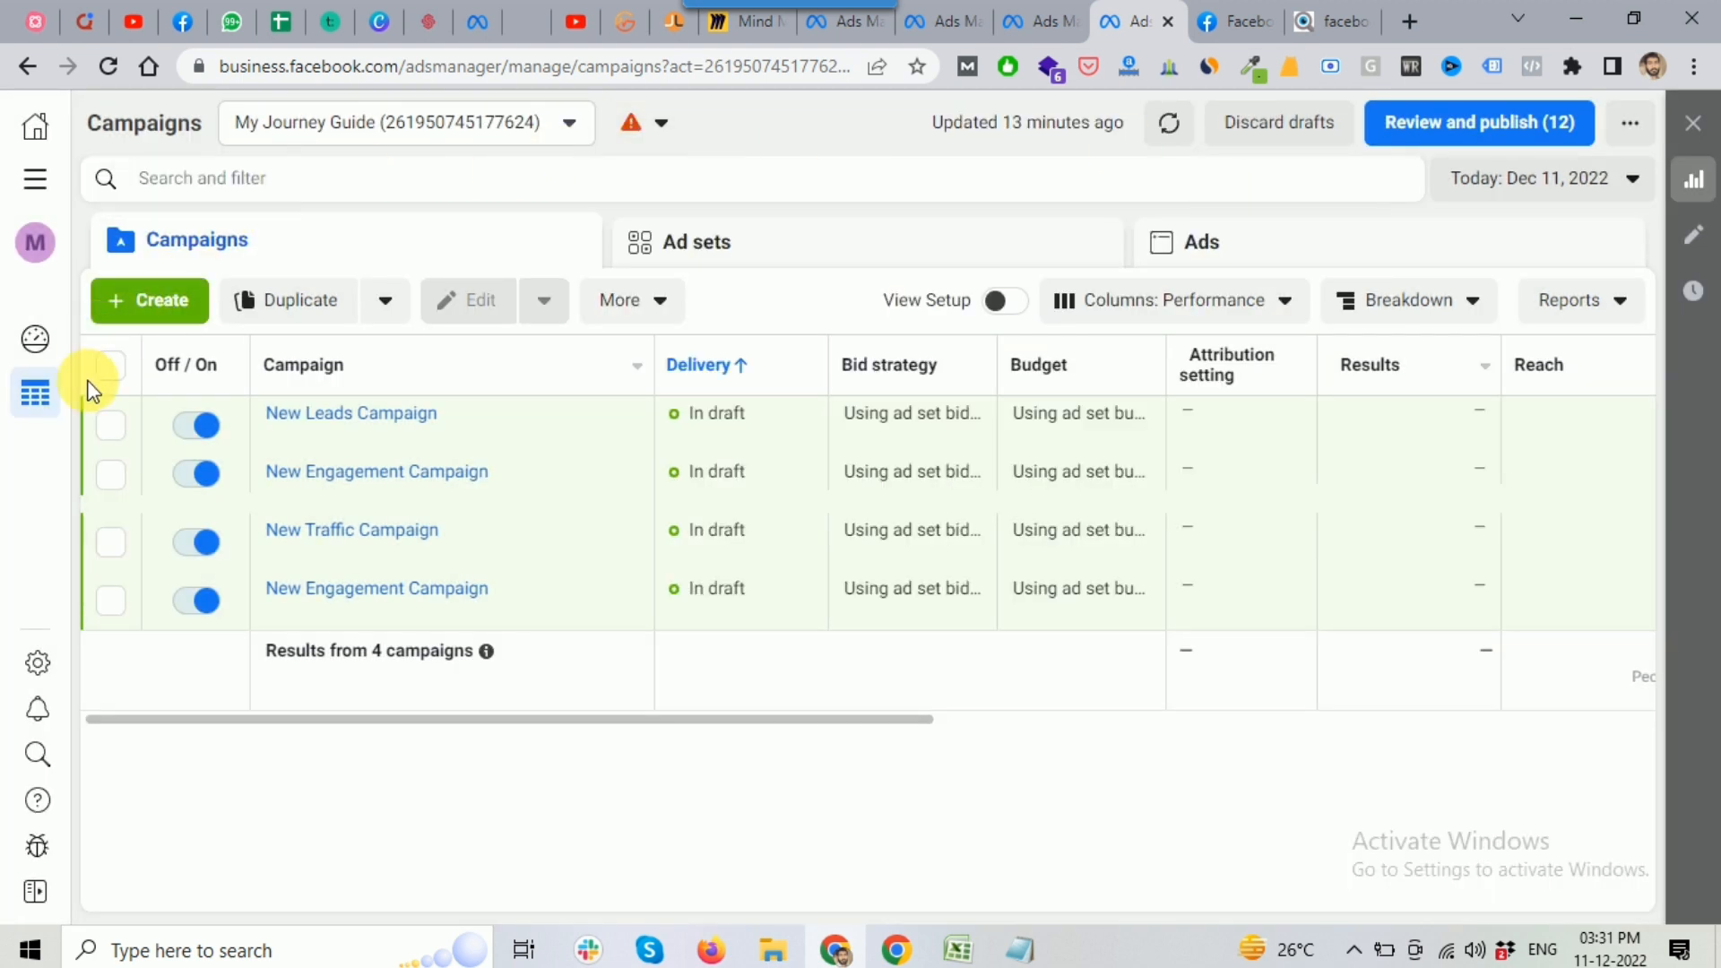
pyautogui.click(145, 303)
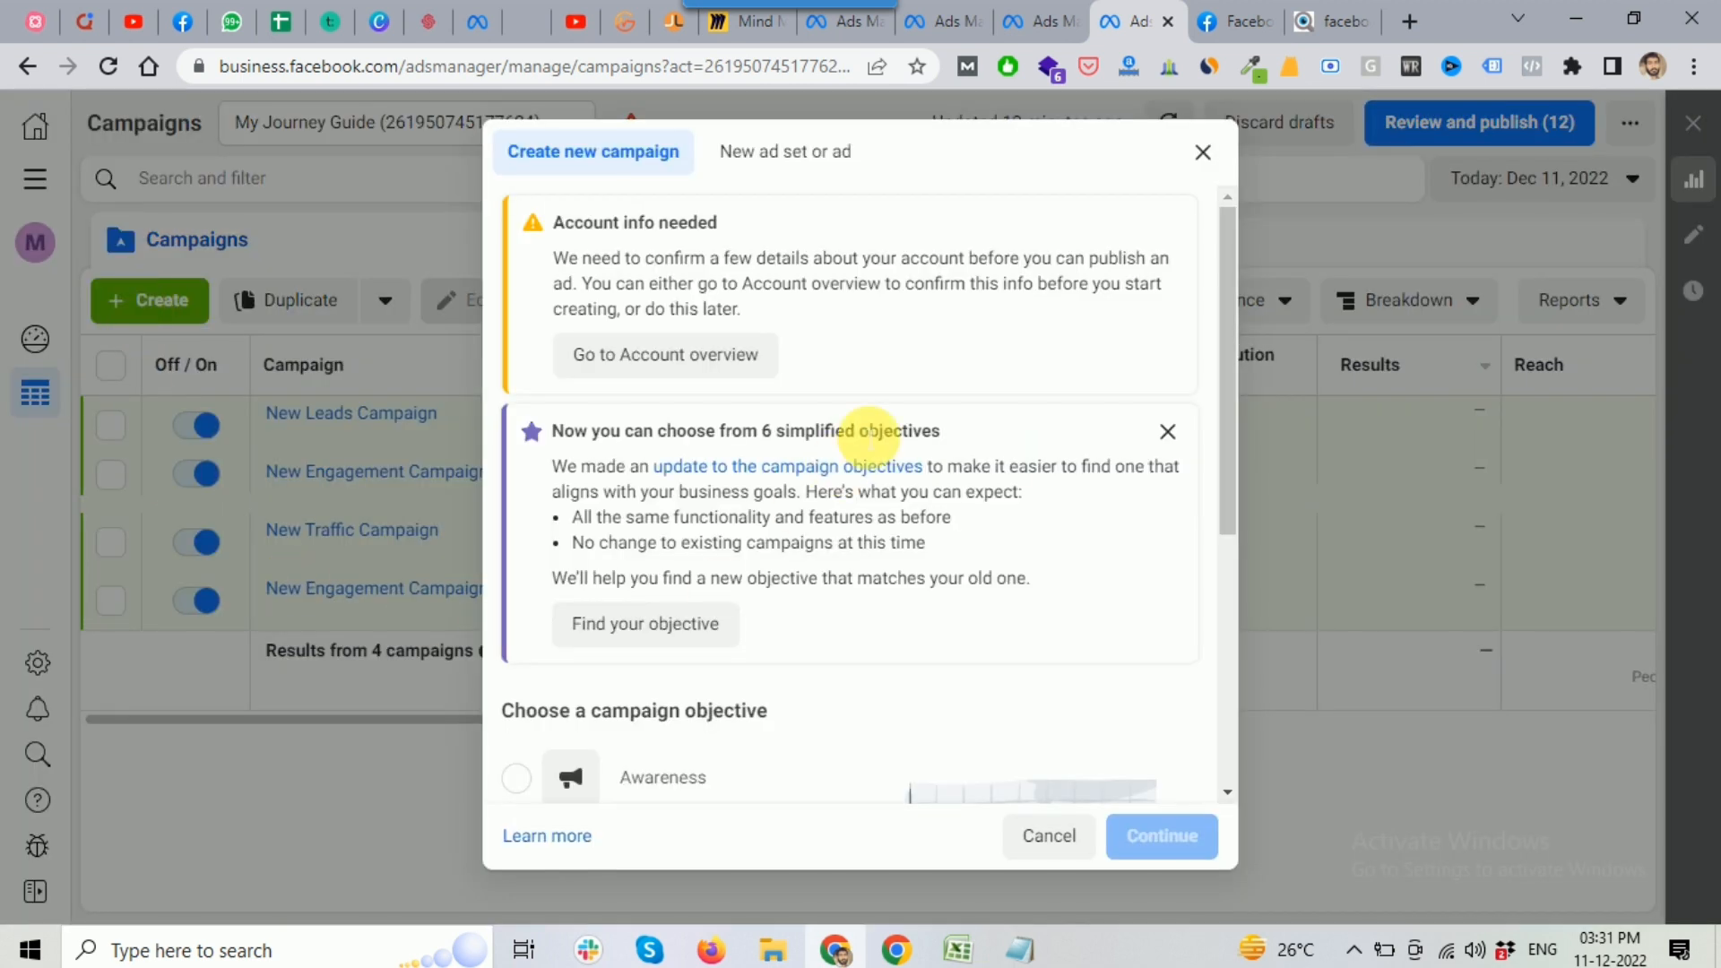
pyautogui.scroll(-1, 870, 434)
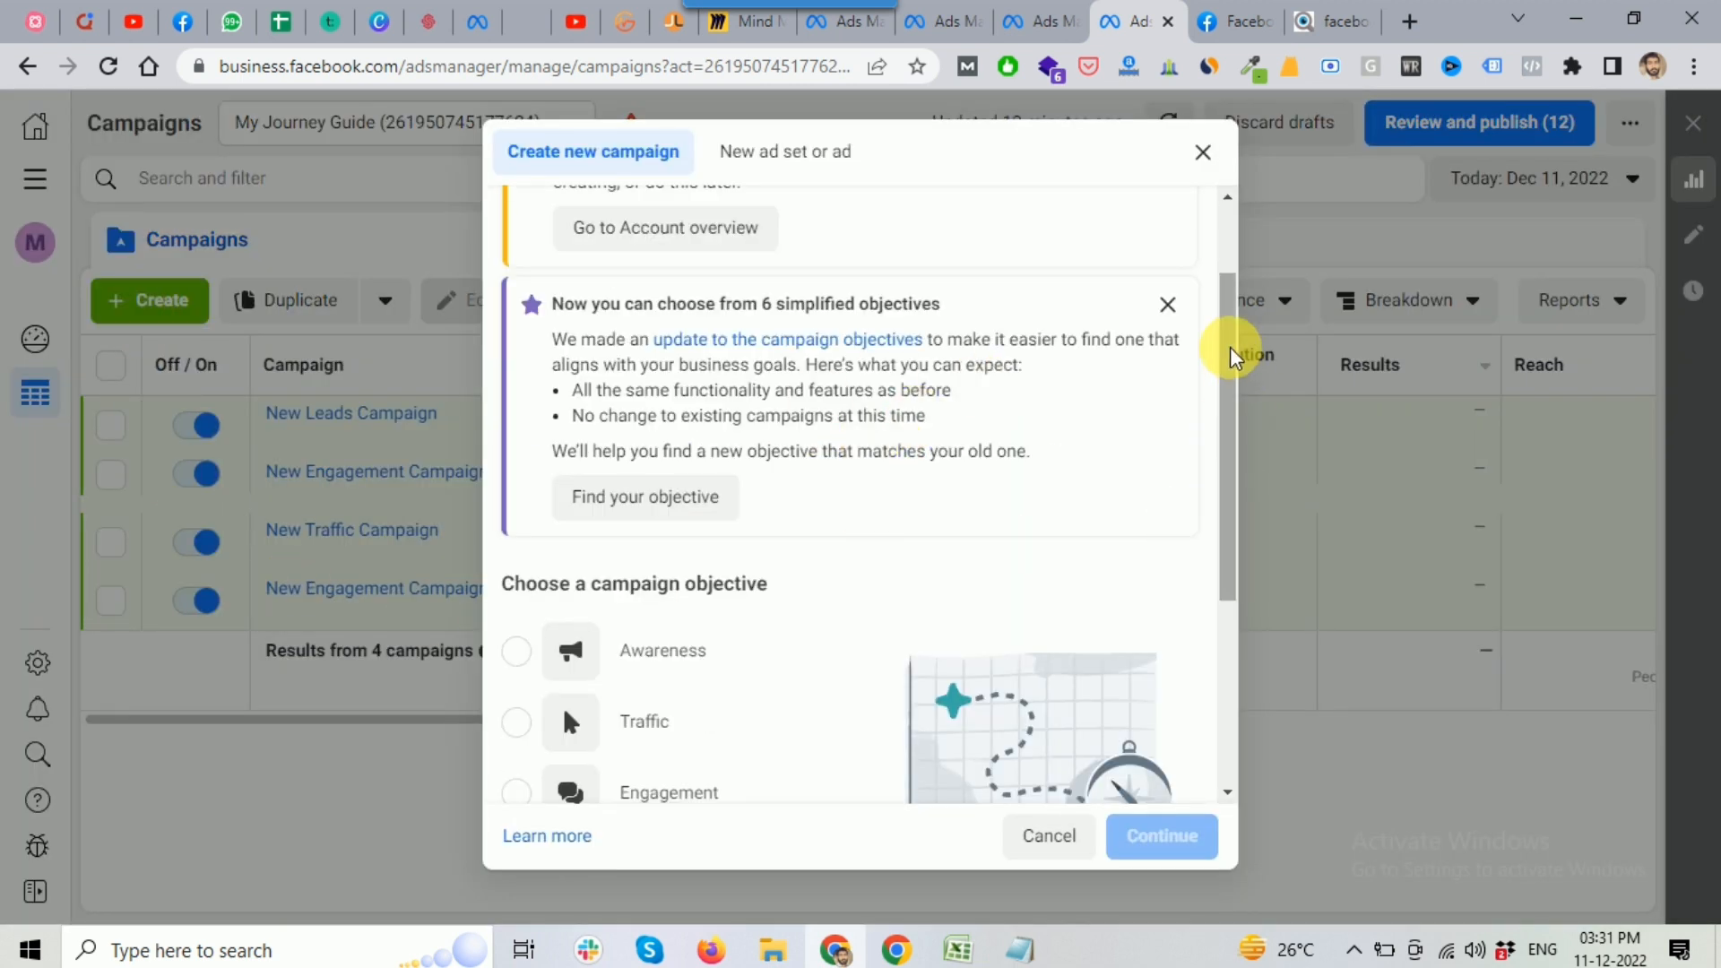
pyautogui.moveTo(1229, 349); pyautogui.dragTo(1222, 488)
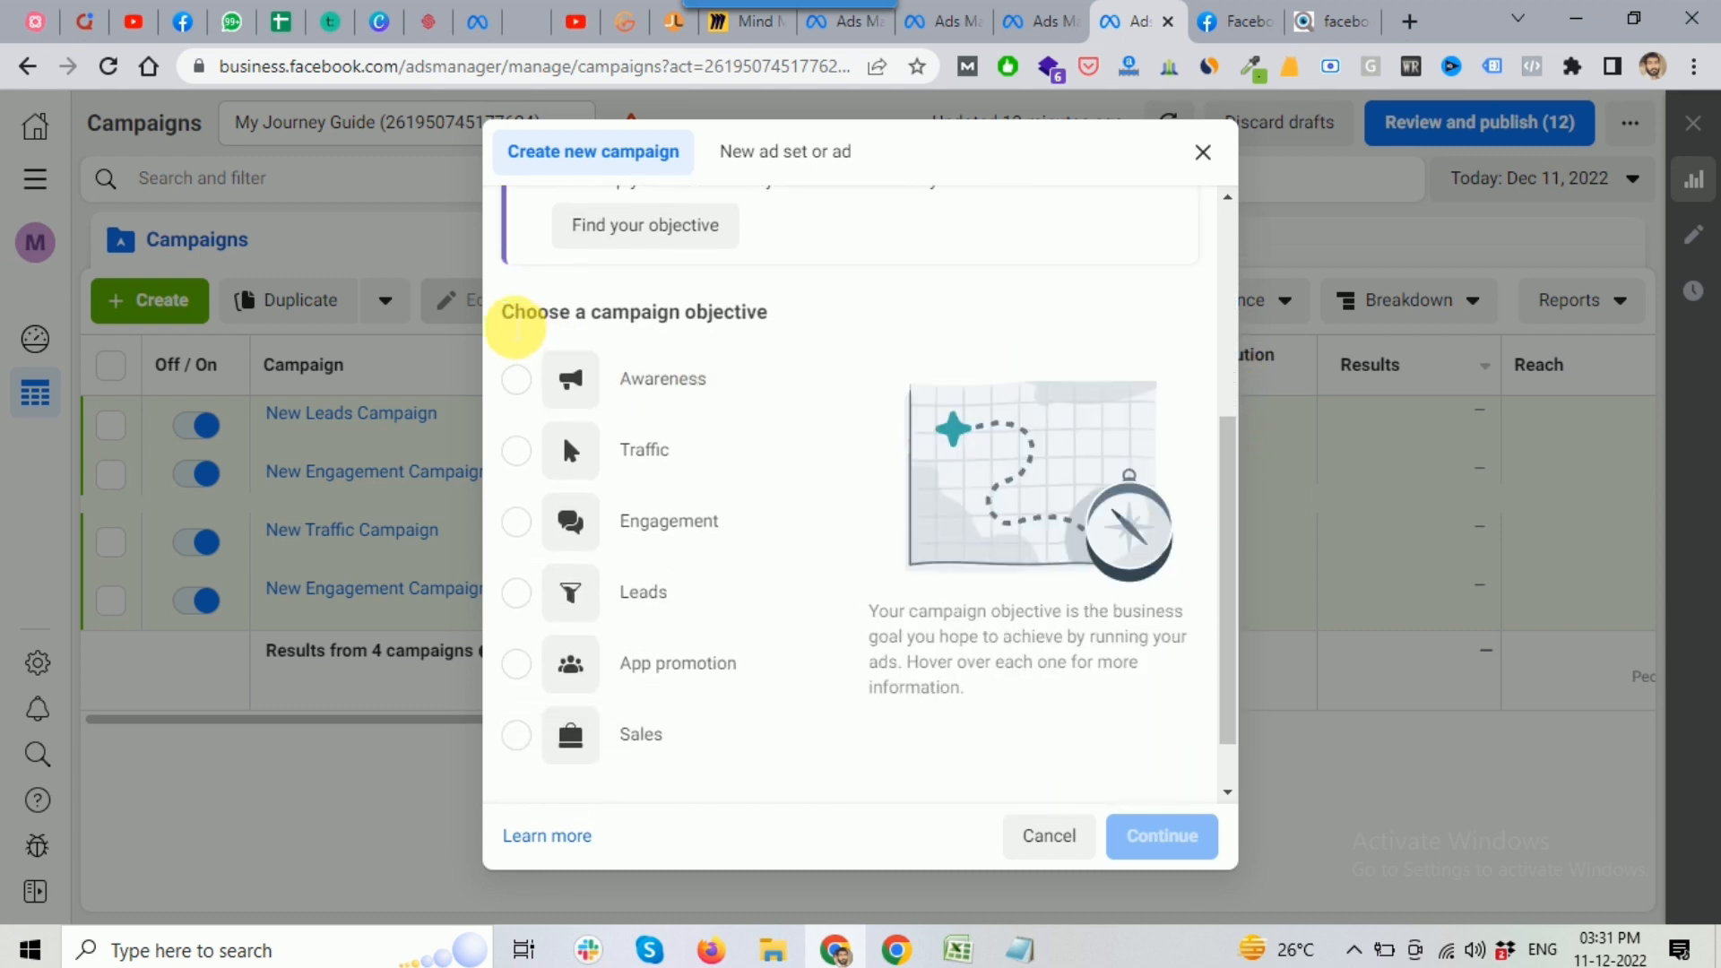
pyautogui.moveTo(503, 314); pyautogui.dragTo(772, 324)
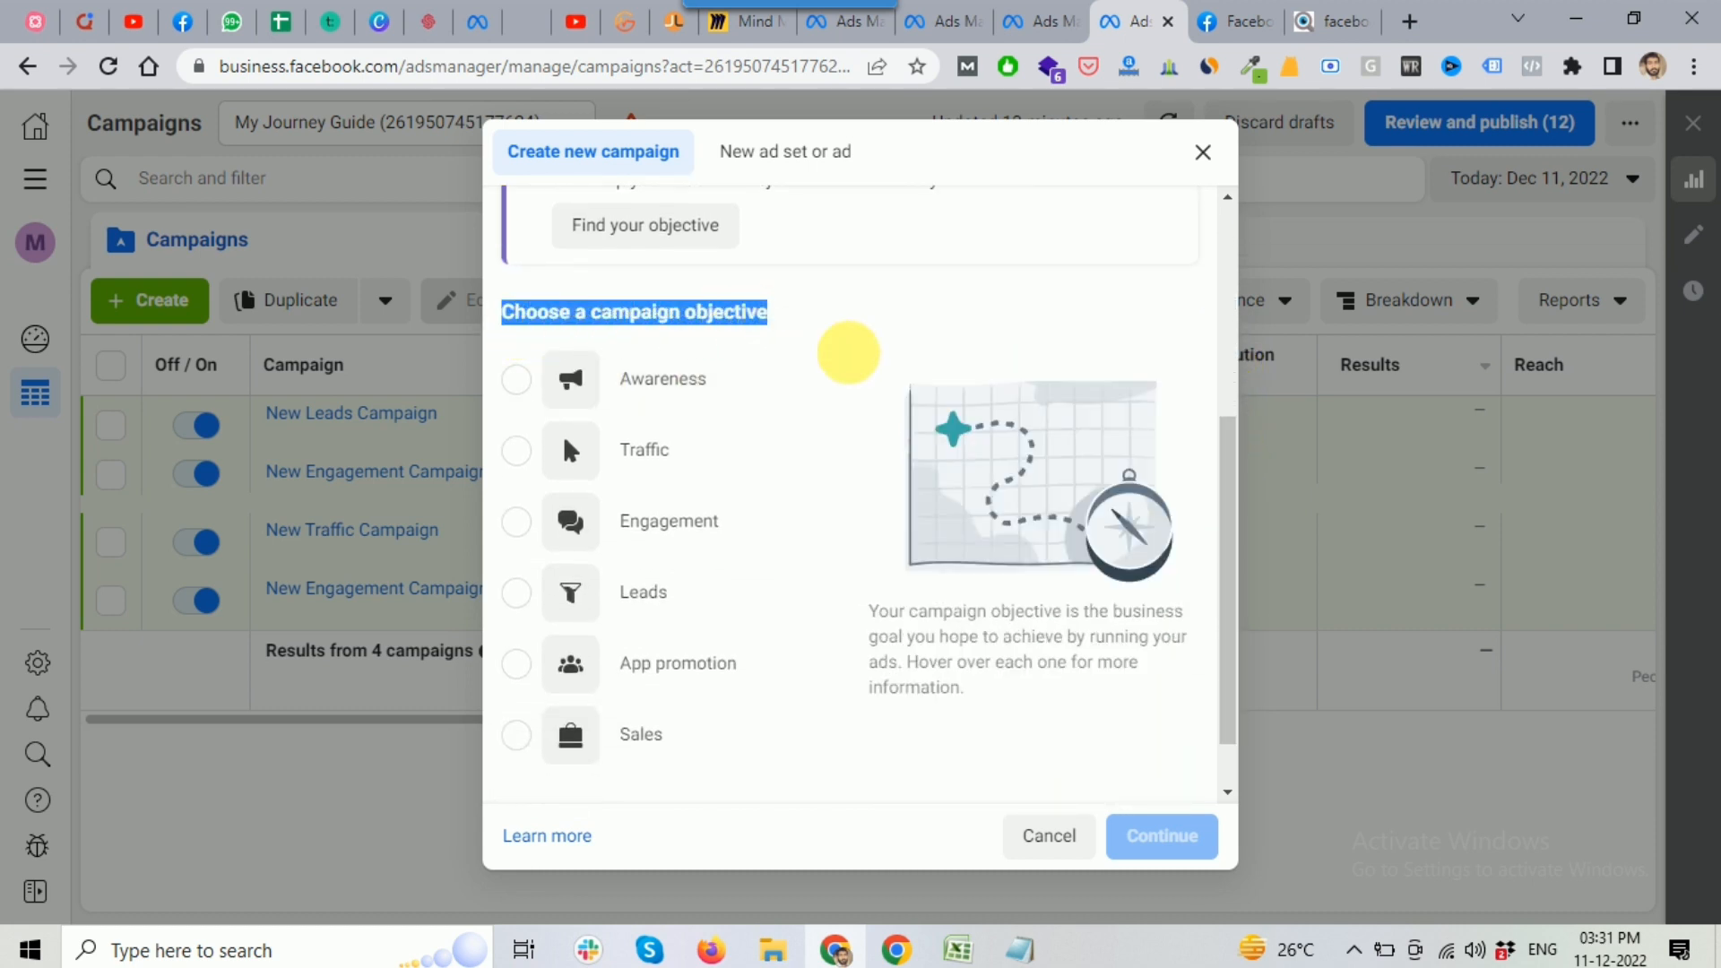
pyautogui.moveTo(1223, 454); pyautogui.dragTo(1238, 507)
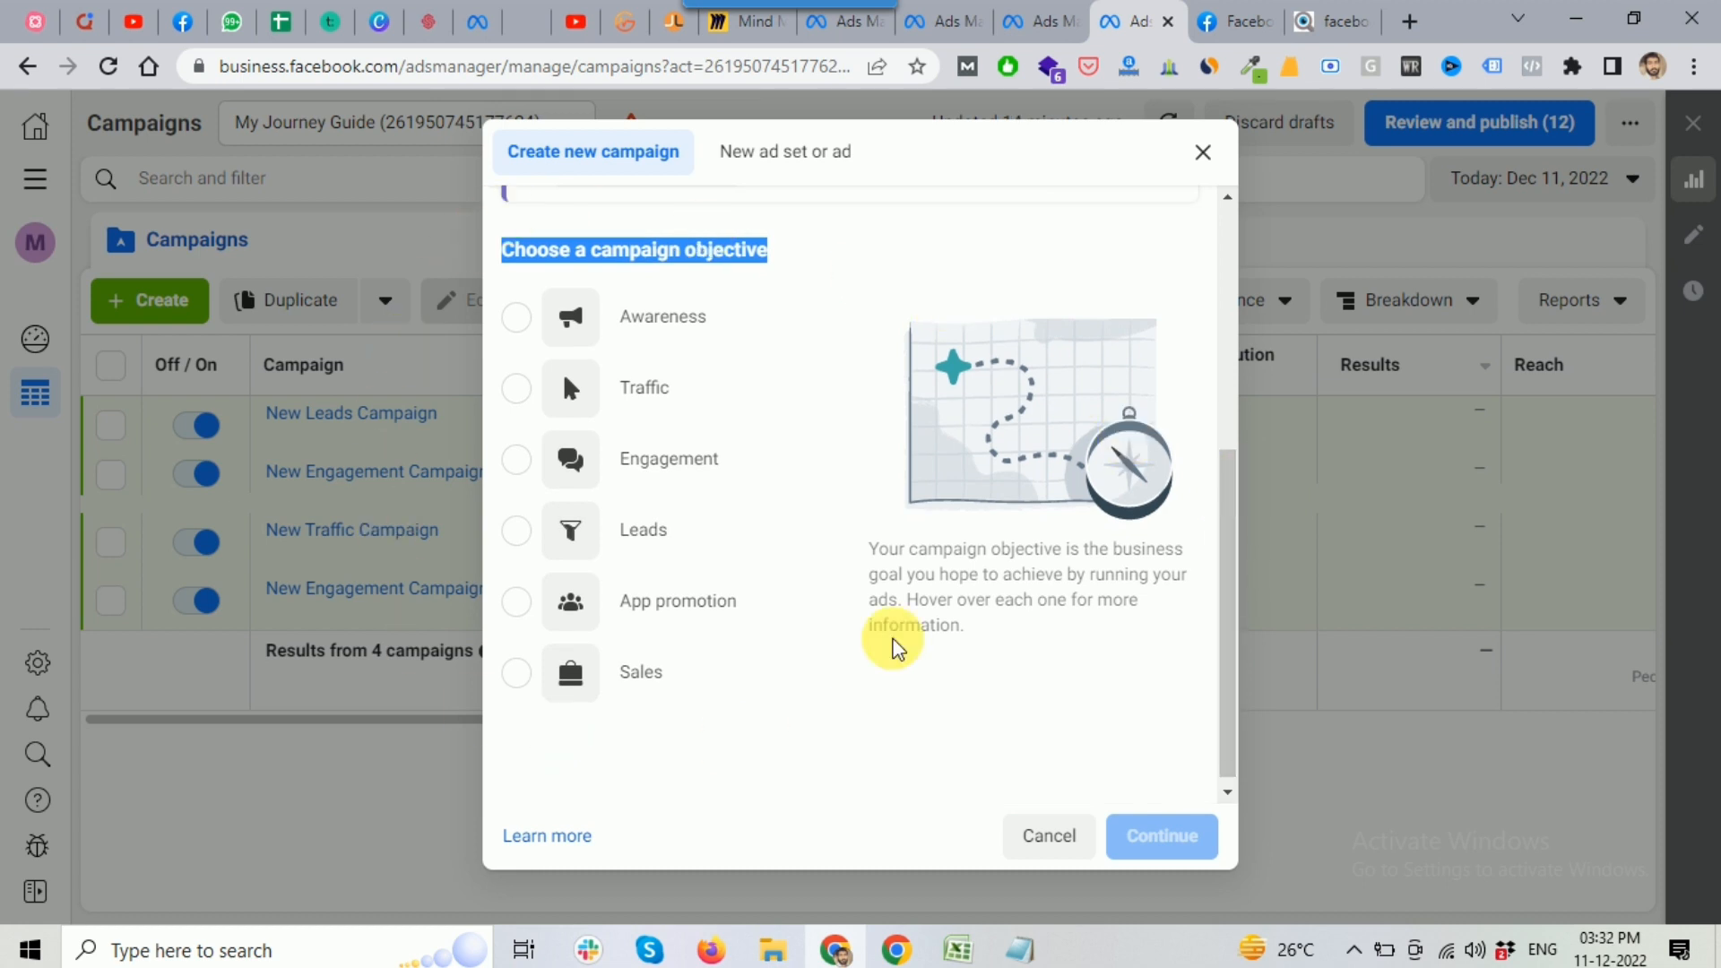
pyautogui.moveTo(575, 317)
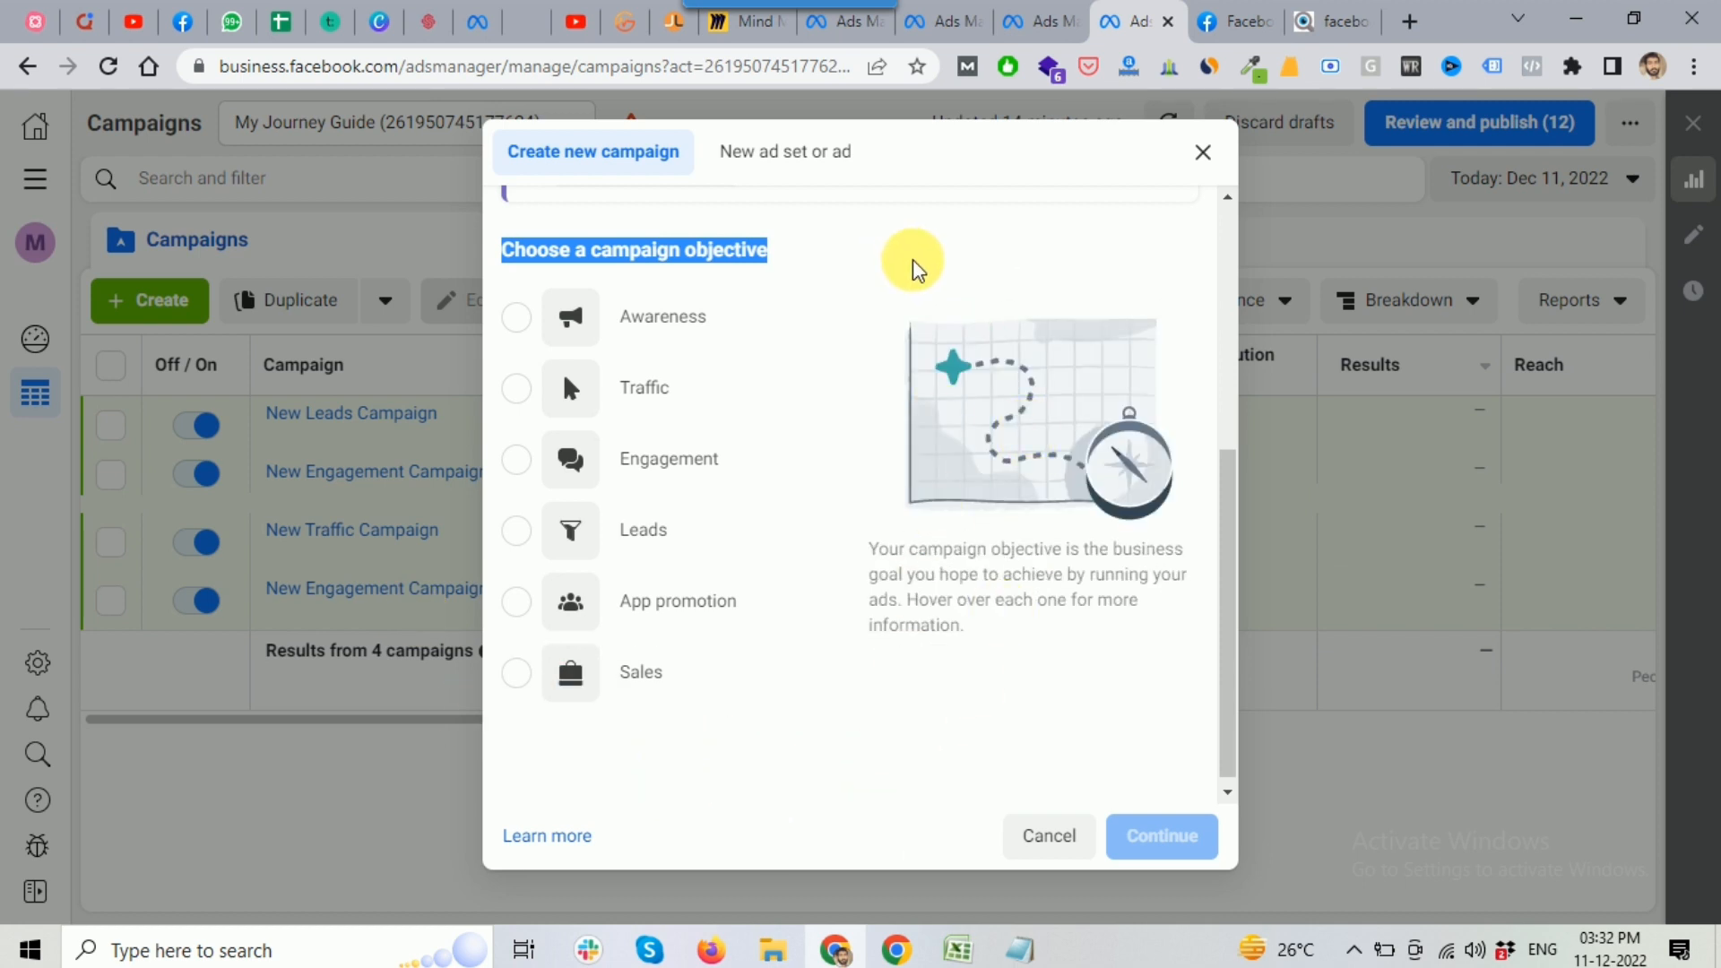
# Examine the older campaign objective list in the Social Media Examiner image tab, and return to the new campaign's objectives
pyautogui.click(1334, 25)
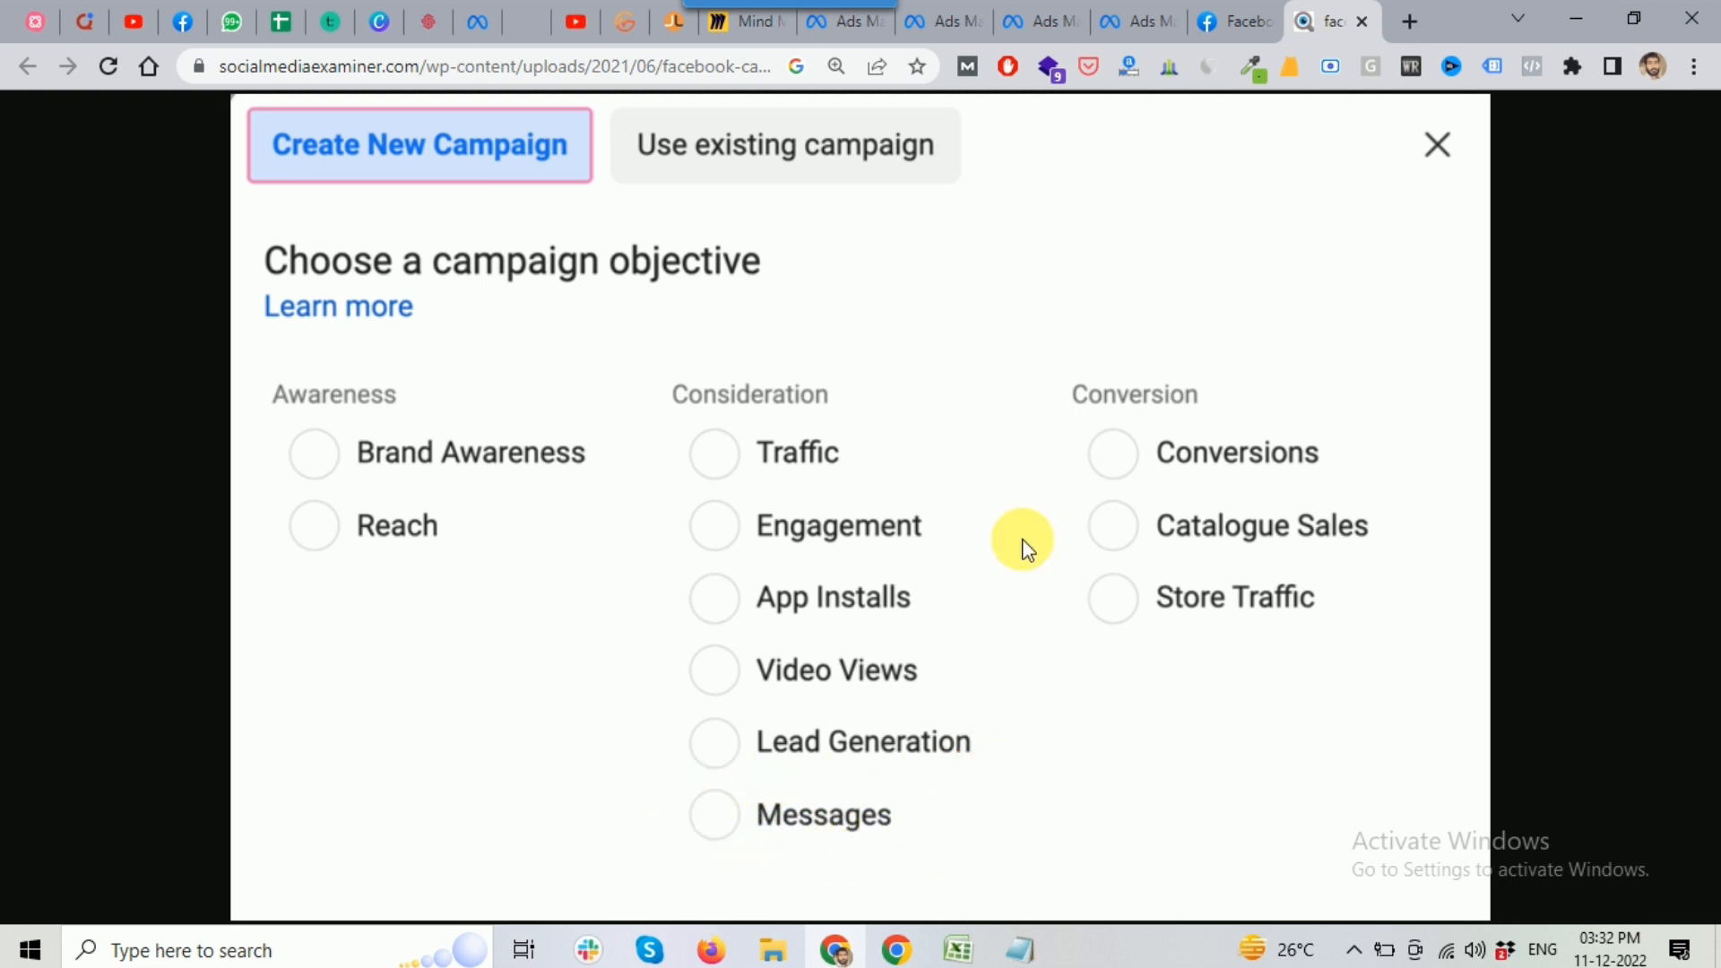
pyautogui.click(1127, 29)
pyautogui.tripleClick(1011, 255)
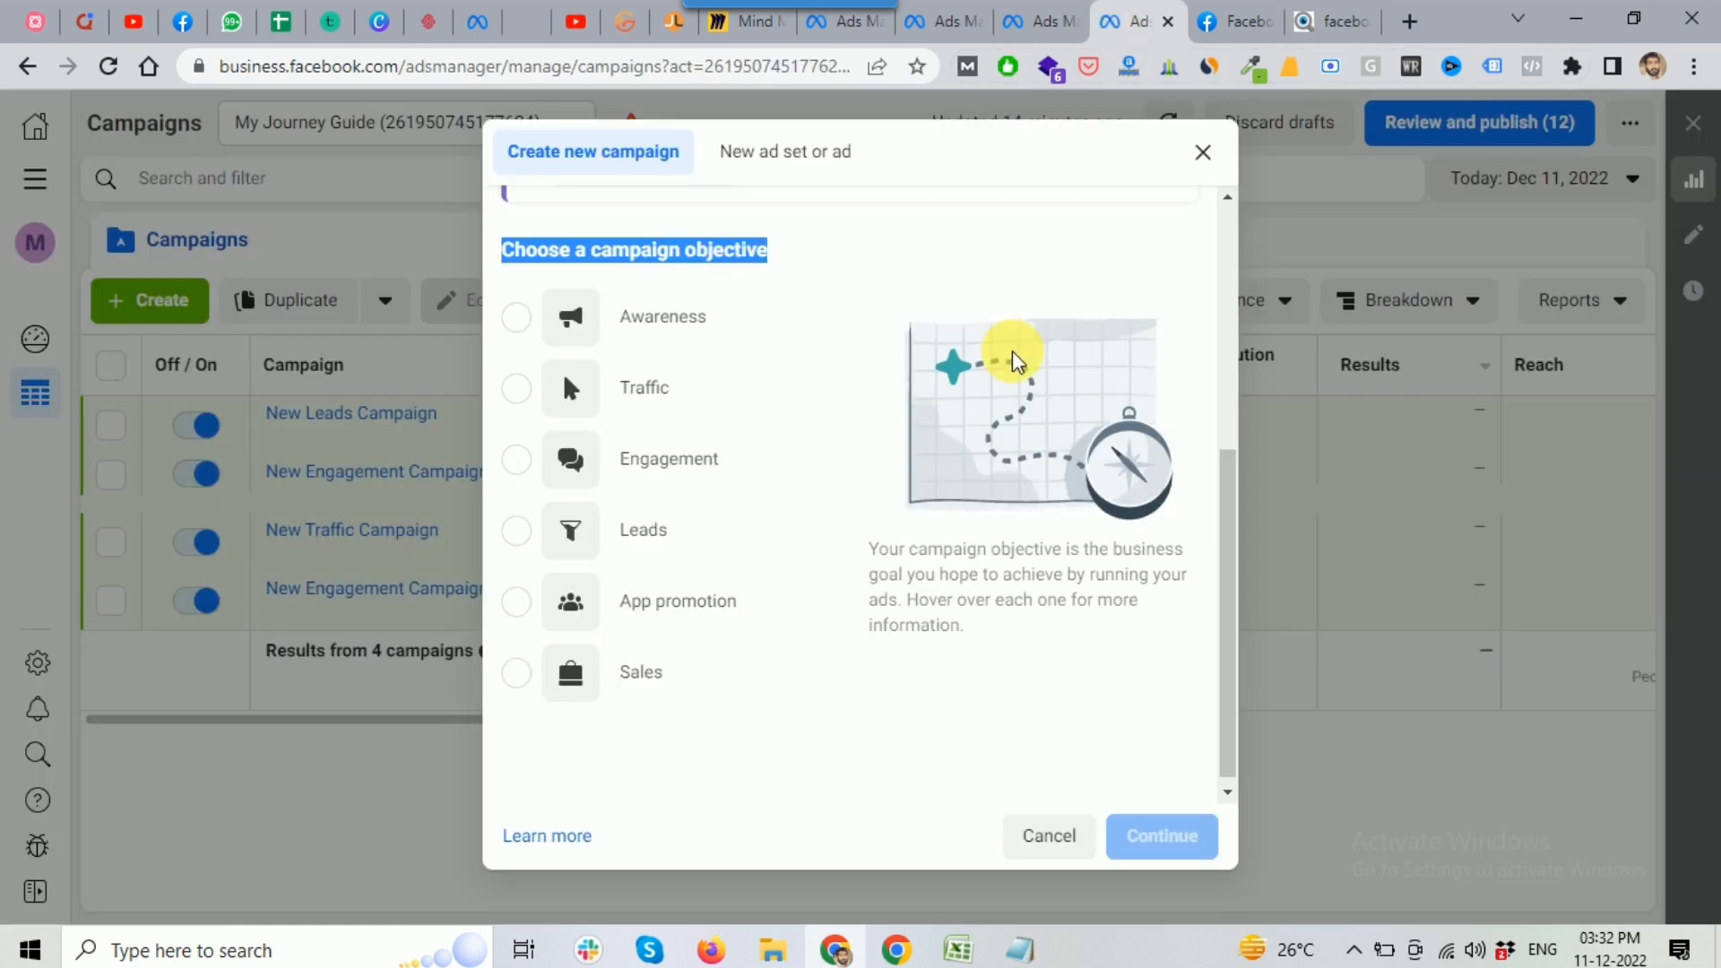
# Compare what the Traffic, Engagement and Leads objectives are good for, including the Messenger use of Engagement and Leads
pyautogui.moveTo(627, 392)
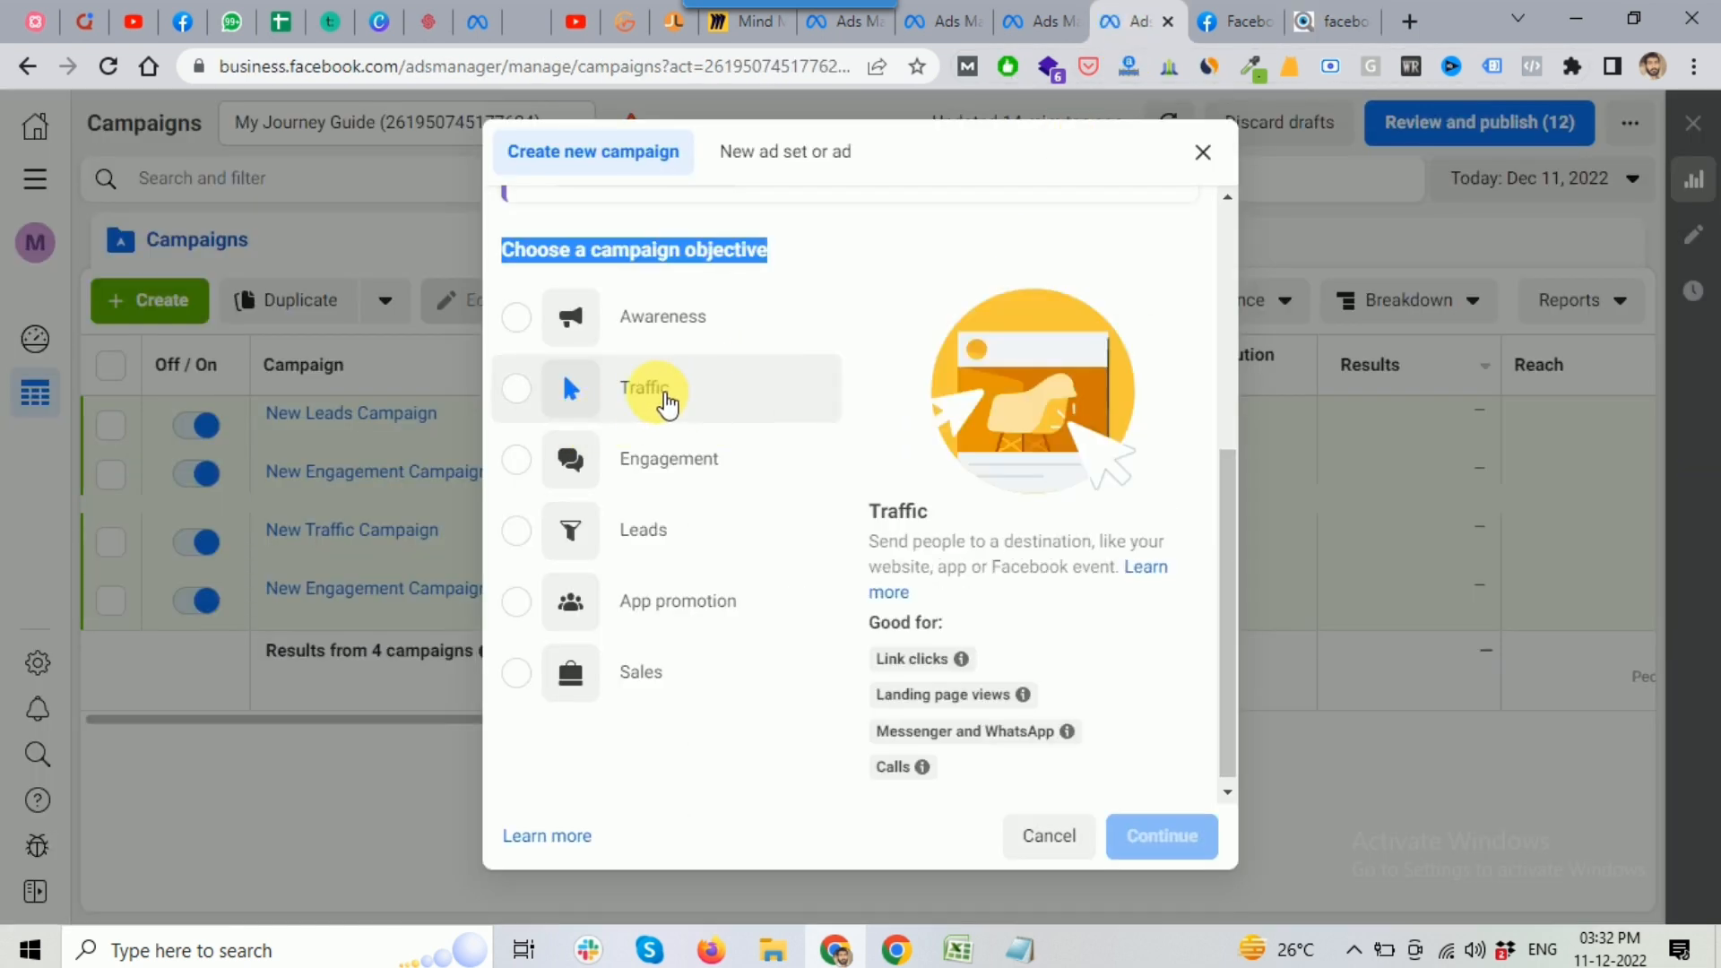
pyautogui.click(663, 401)
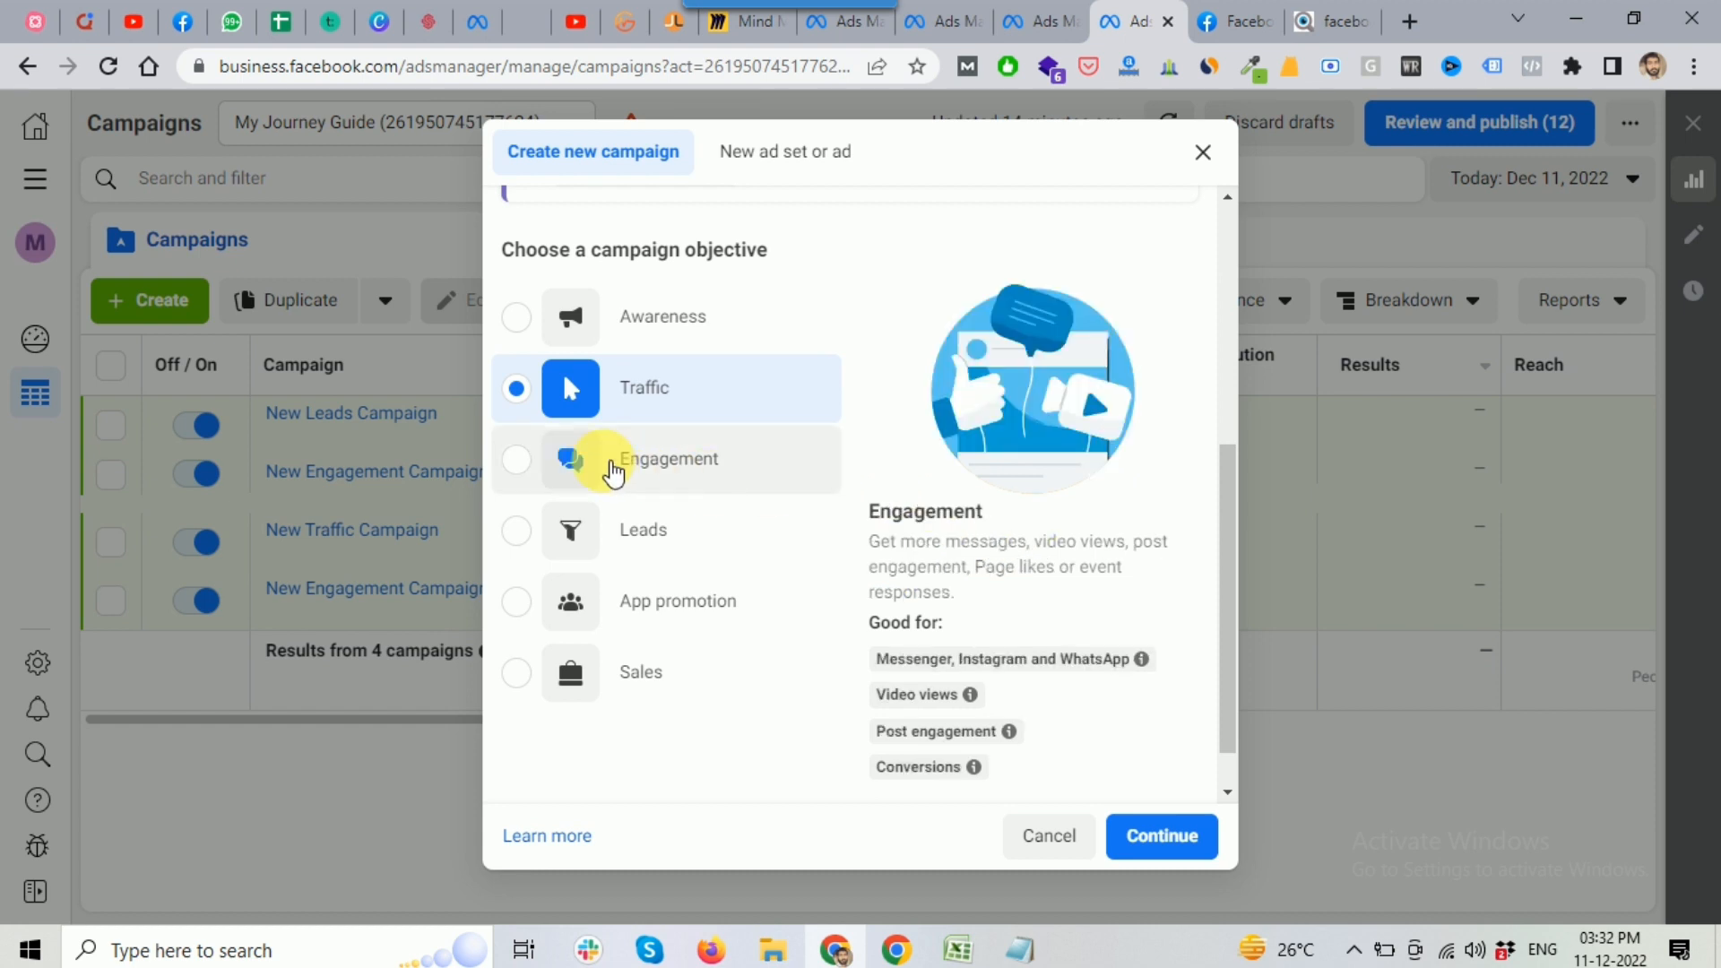
pyautogui.click(681, 477)
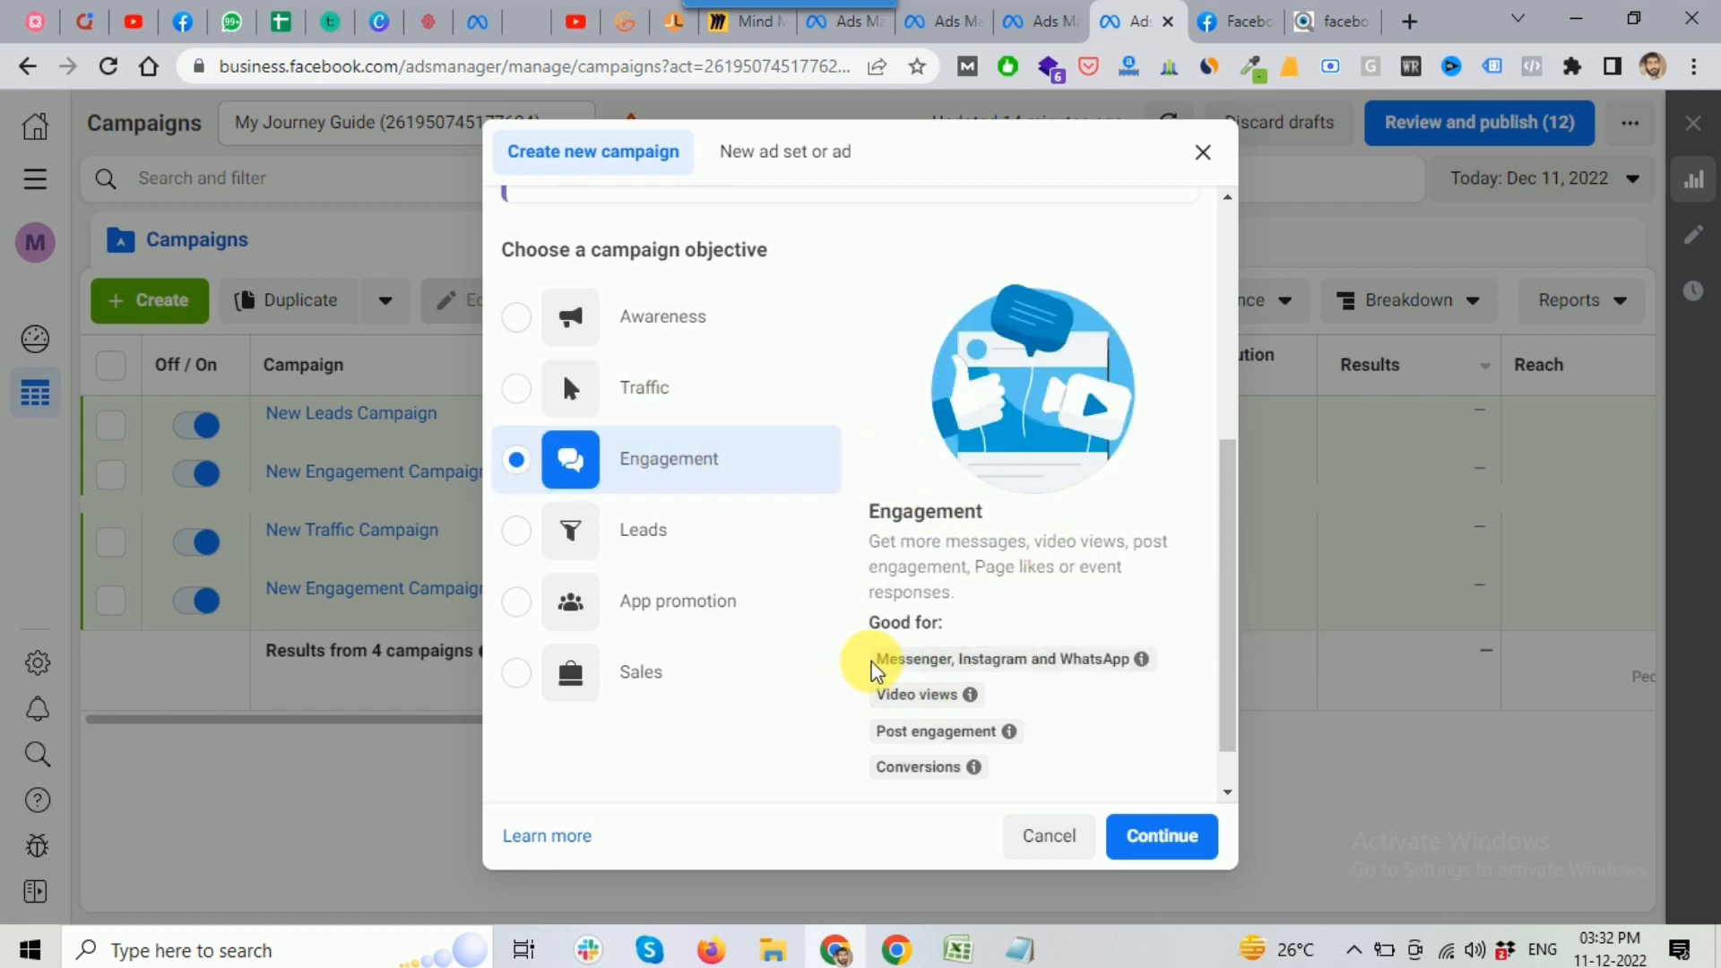
pyautogui.moveTo(876, 661); pyautogui.dragTo(956, 670)
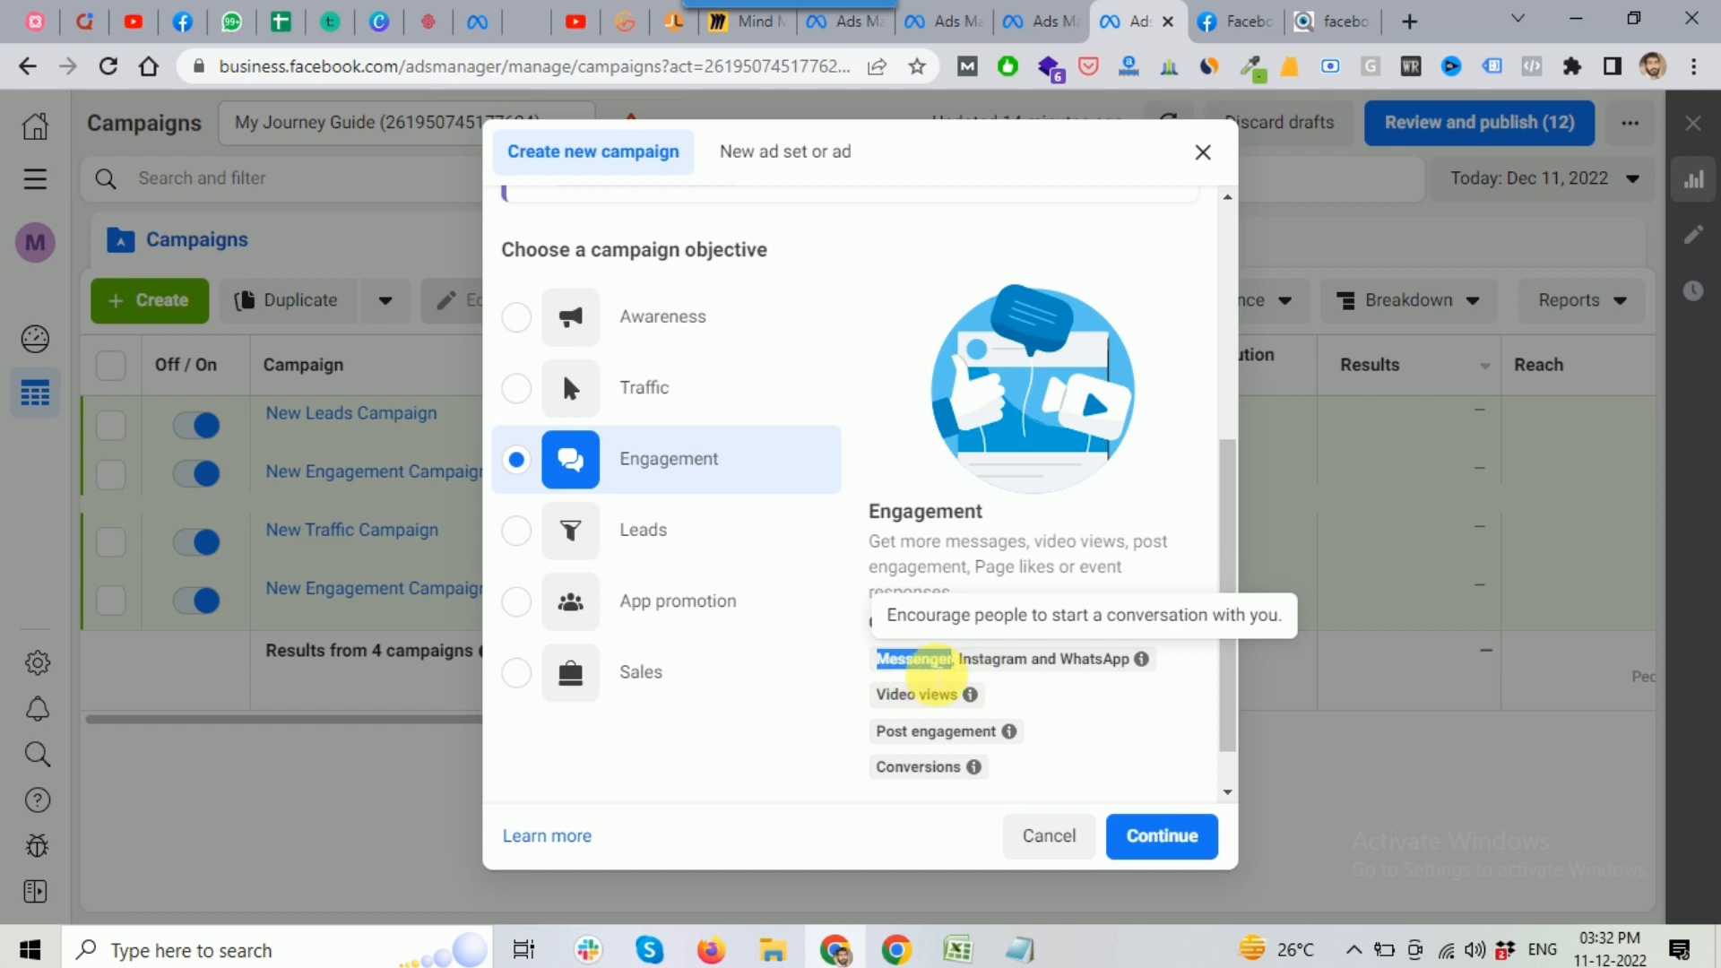
pyautogui.click(659, 543)
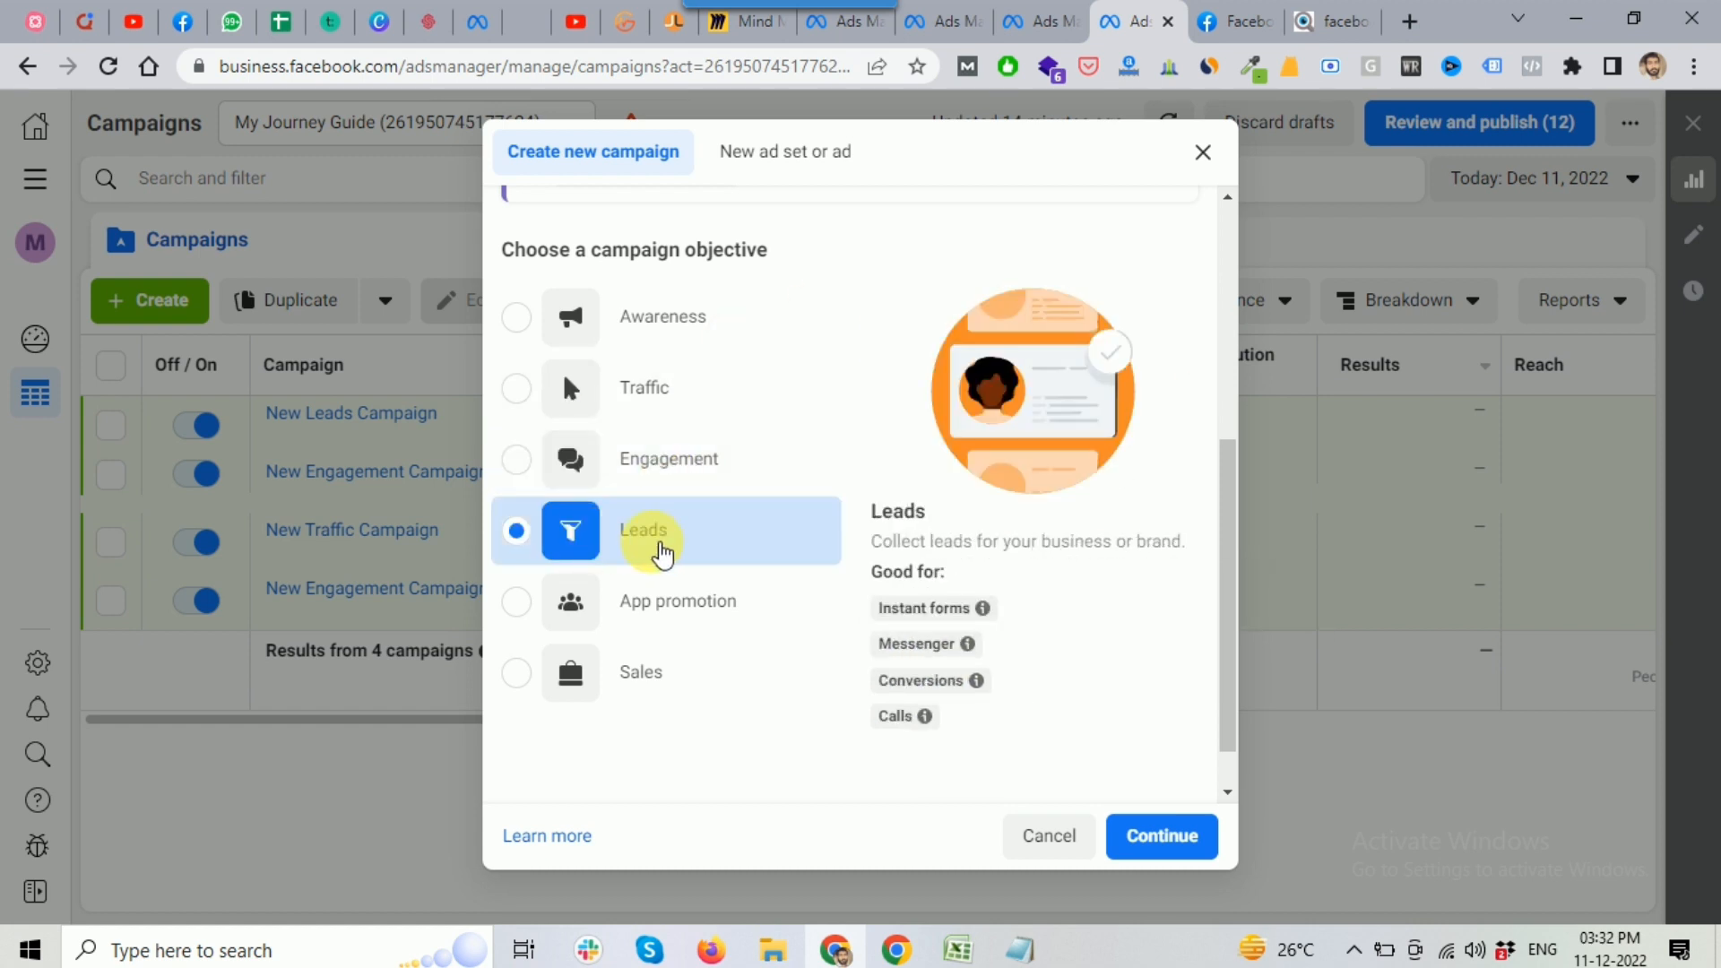
pyautogui.moveTo(877, 646); pyautogui.dragTo(957, 649)
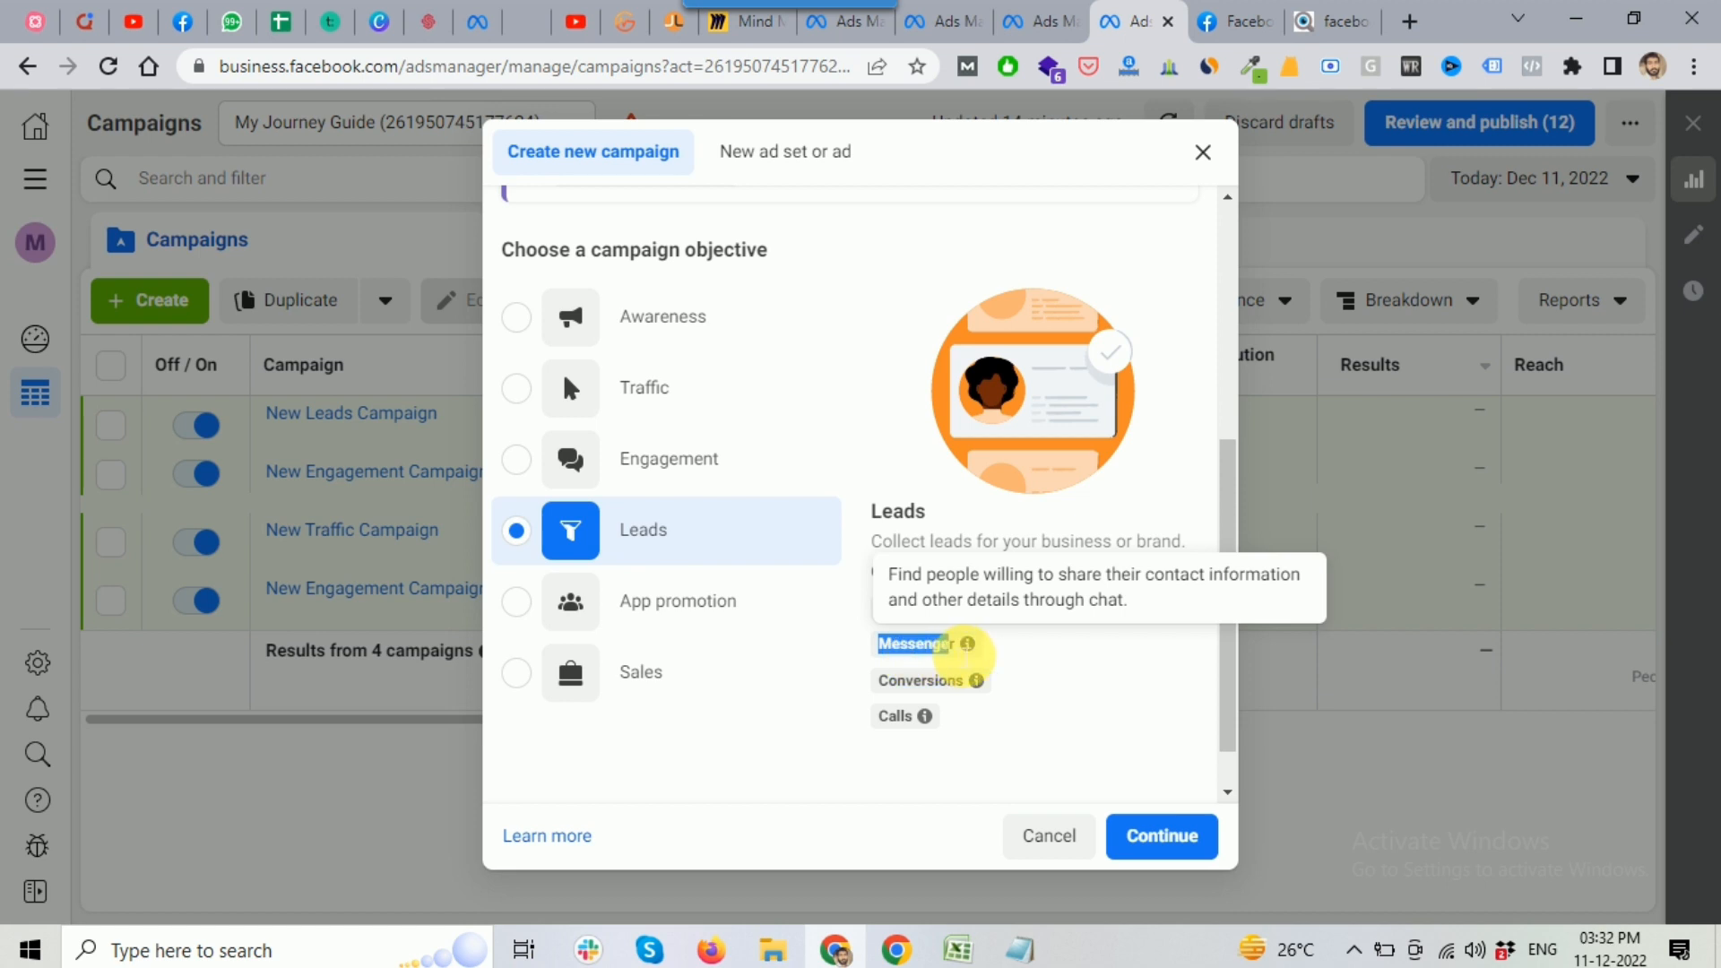
pyautogui.click(1037, 451)
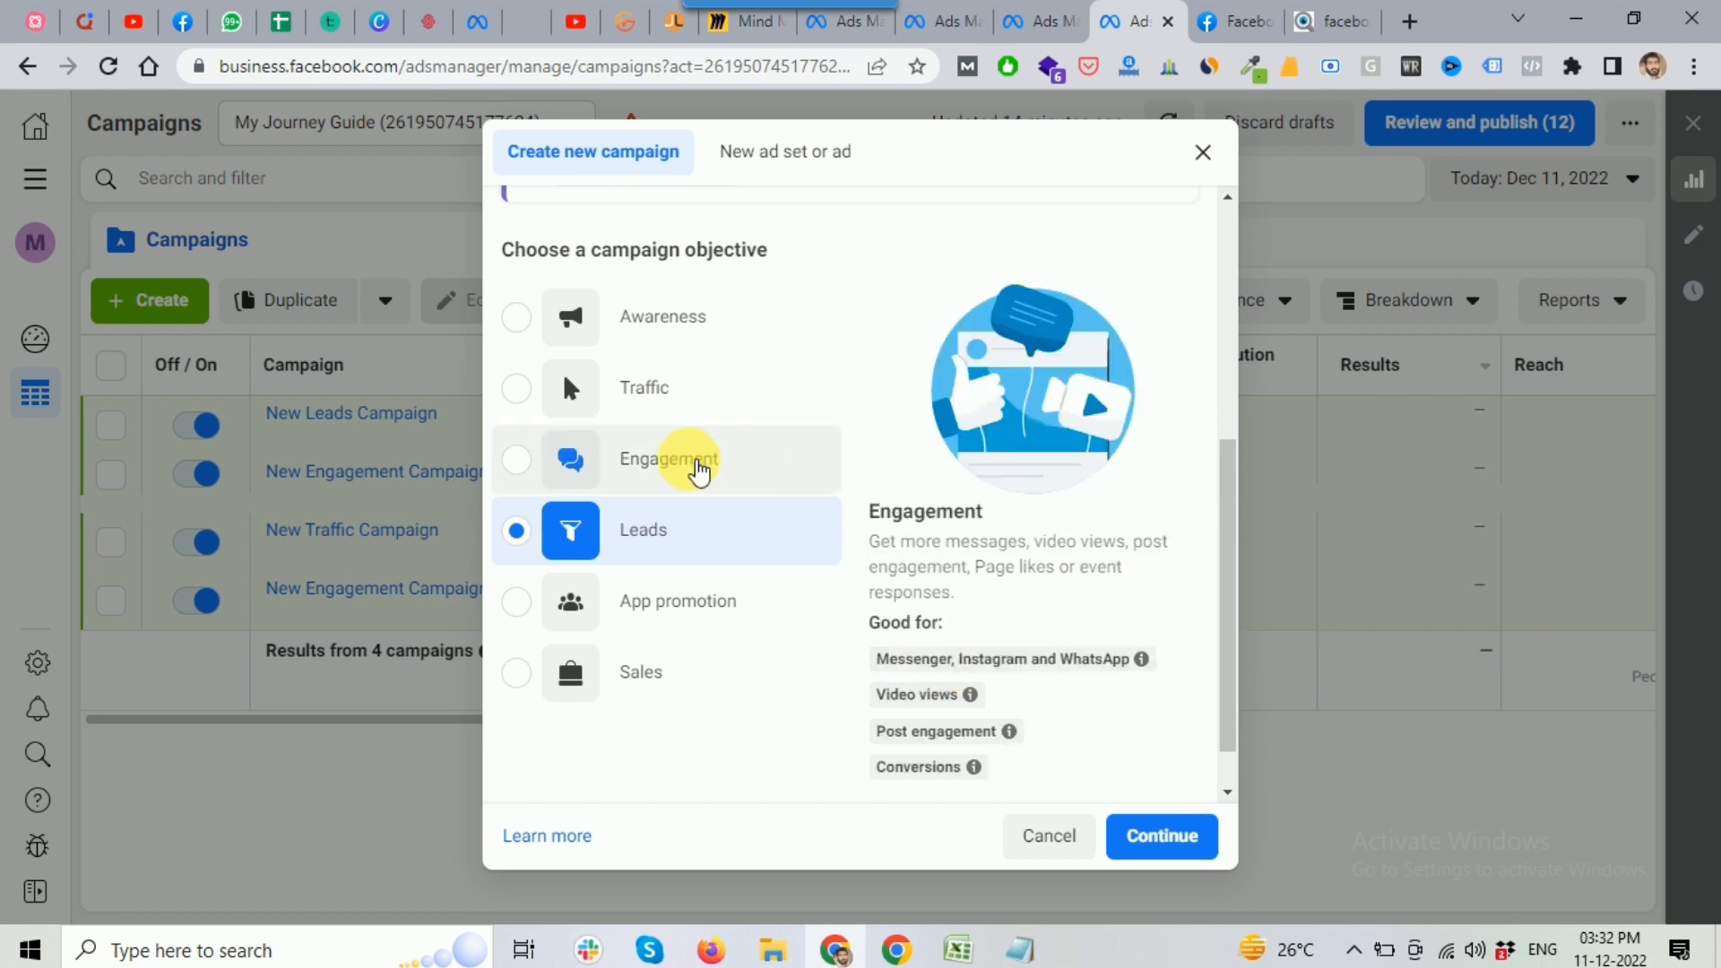
# Compare the Engagement objective and its Messenger use with the objectives in the older campaign image
pyautogui.click(663, 459)
pyautogui.click(1314, 24)
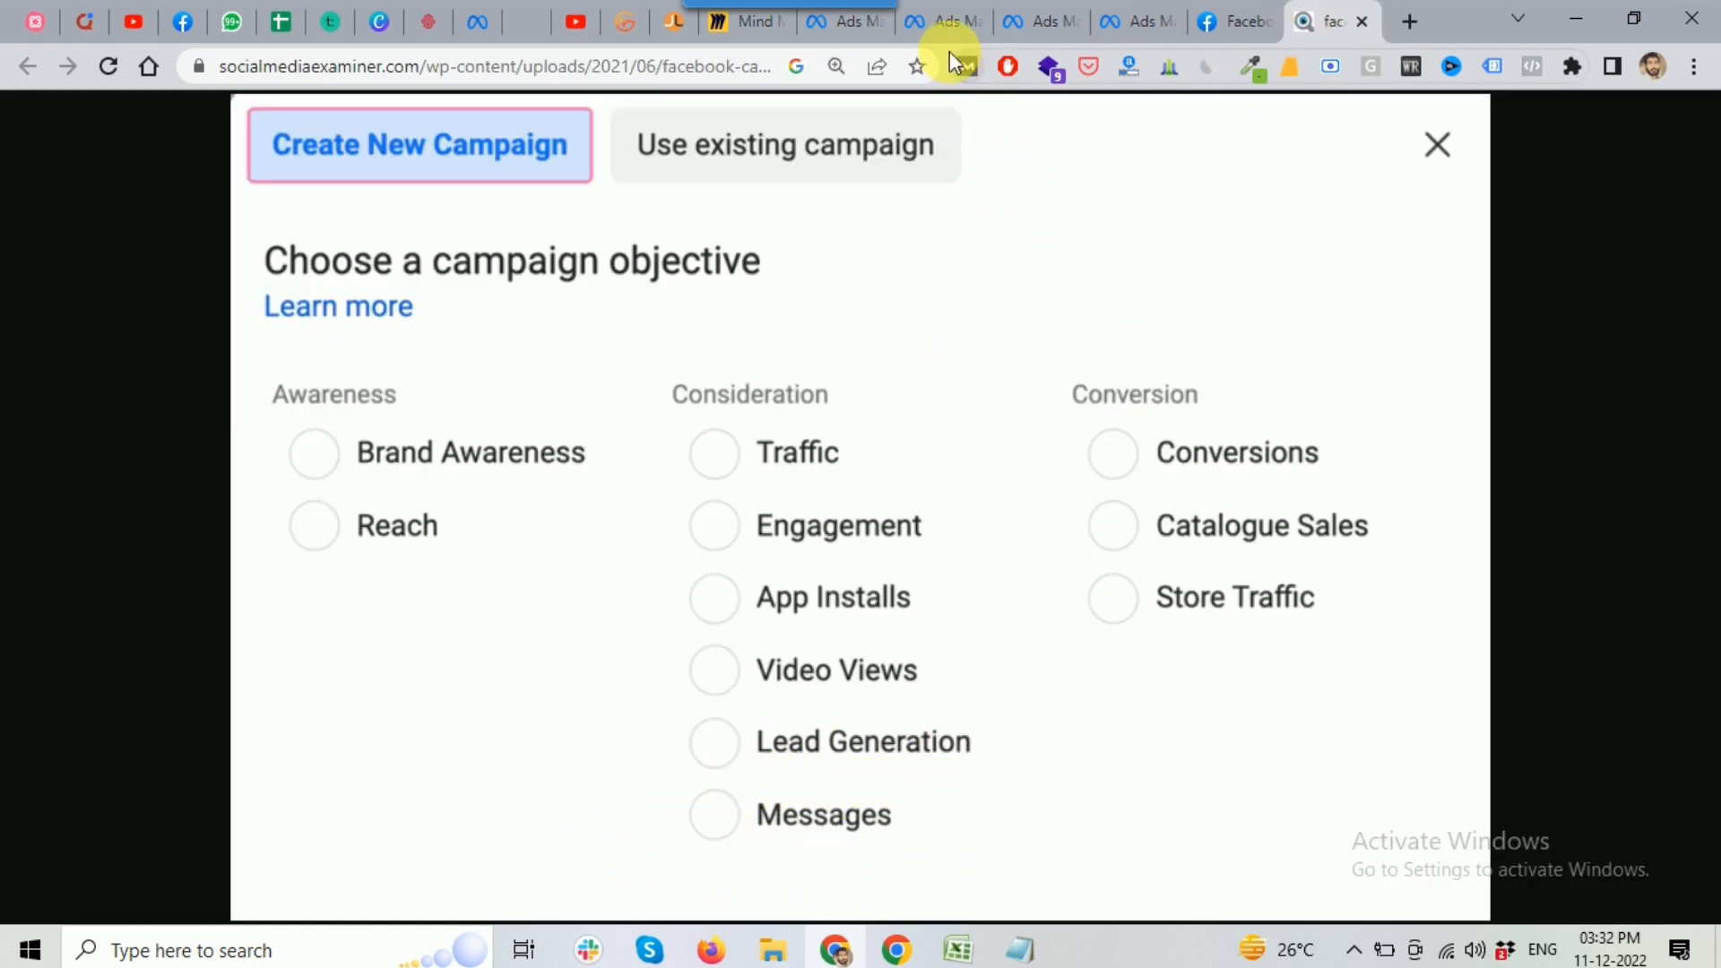
pyautogui.click(1120, 35)
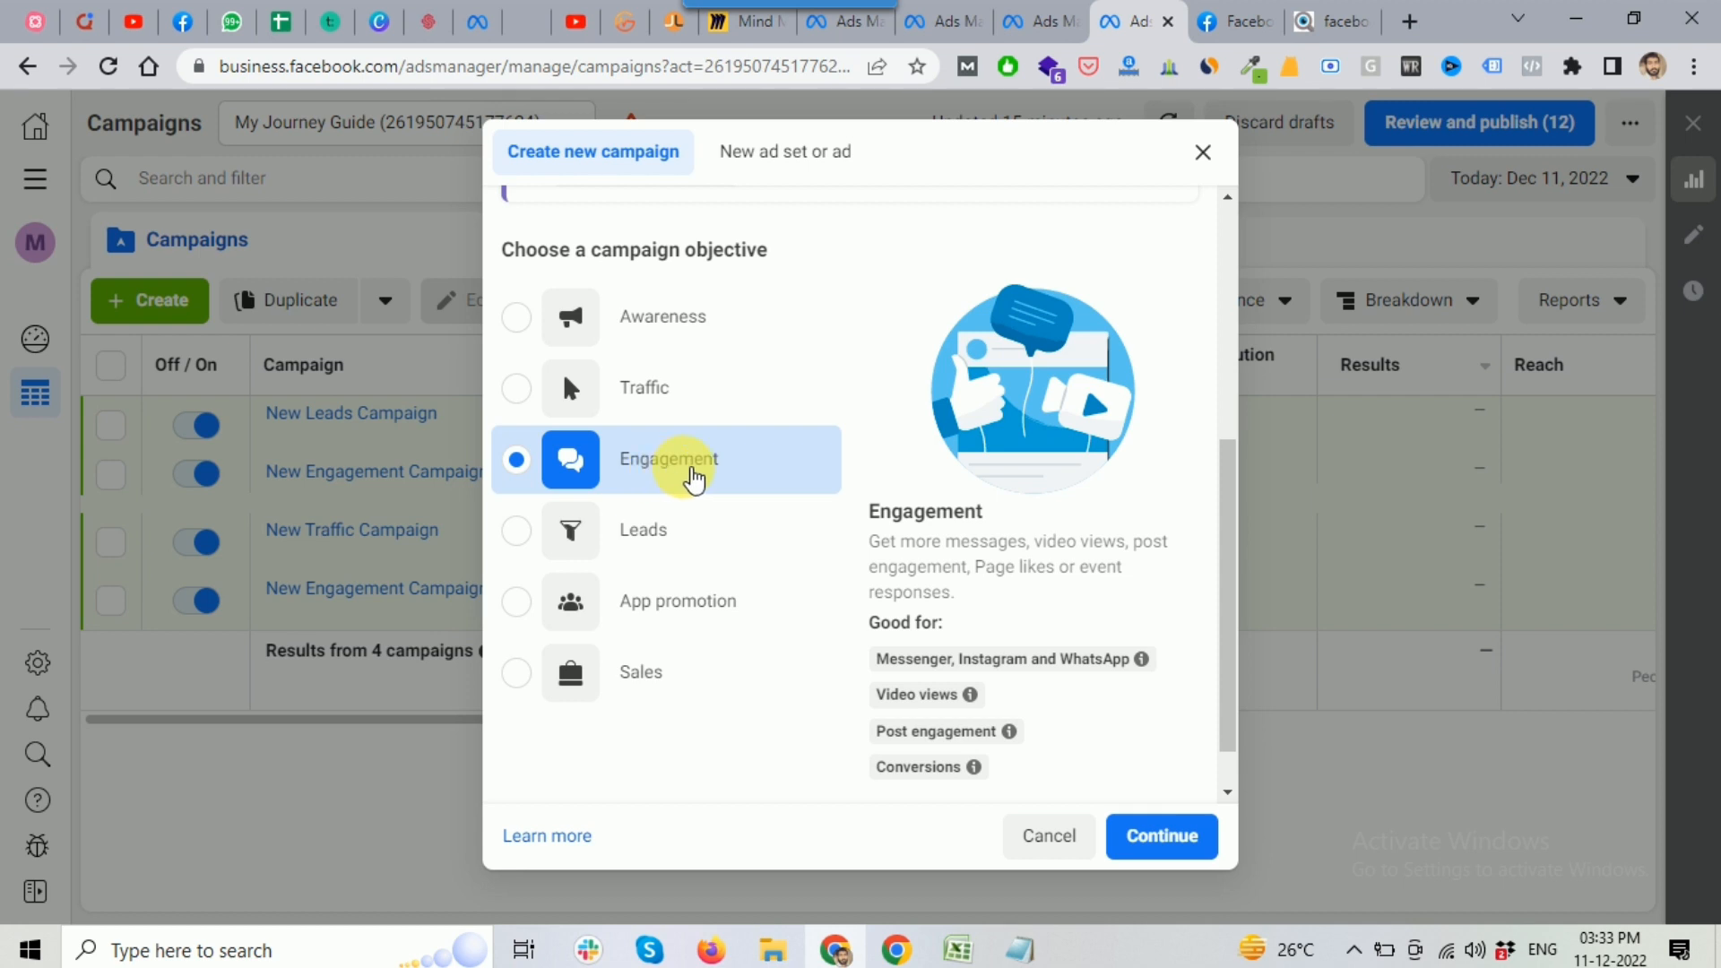
pyautogui.moveTo(901, 668)
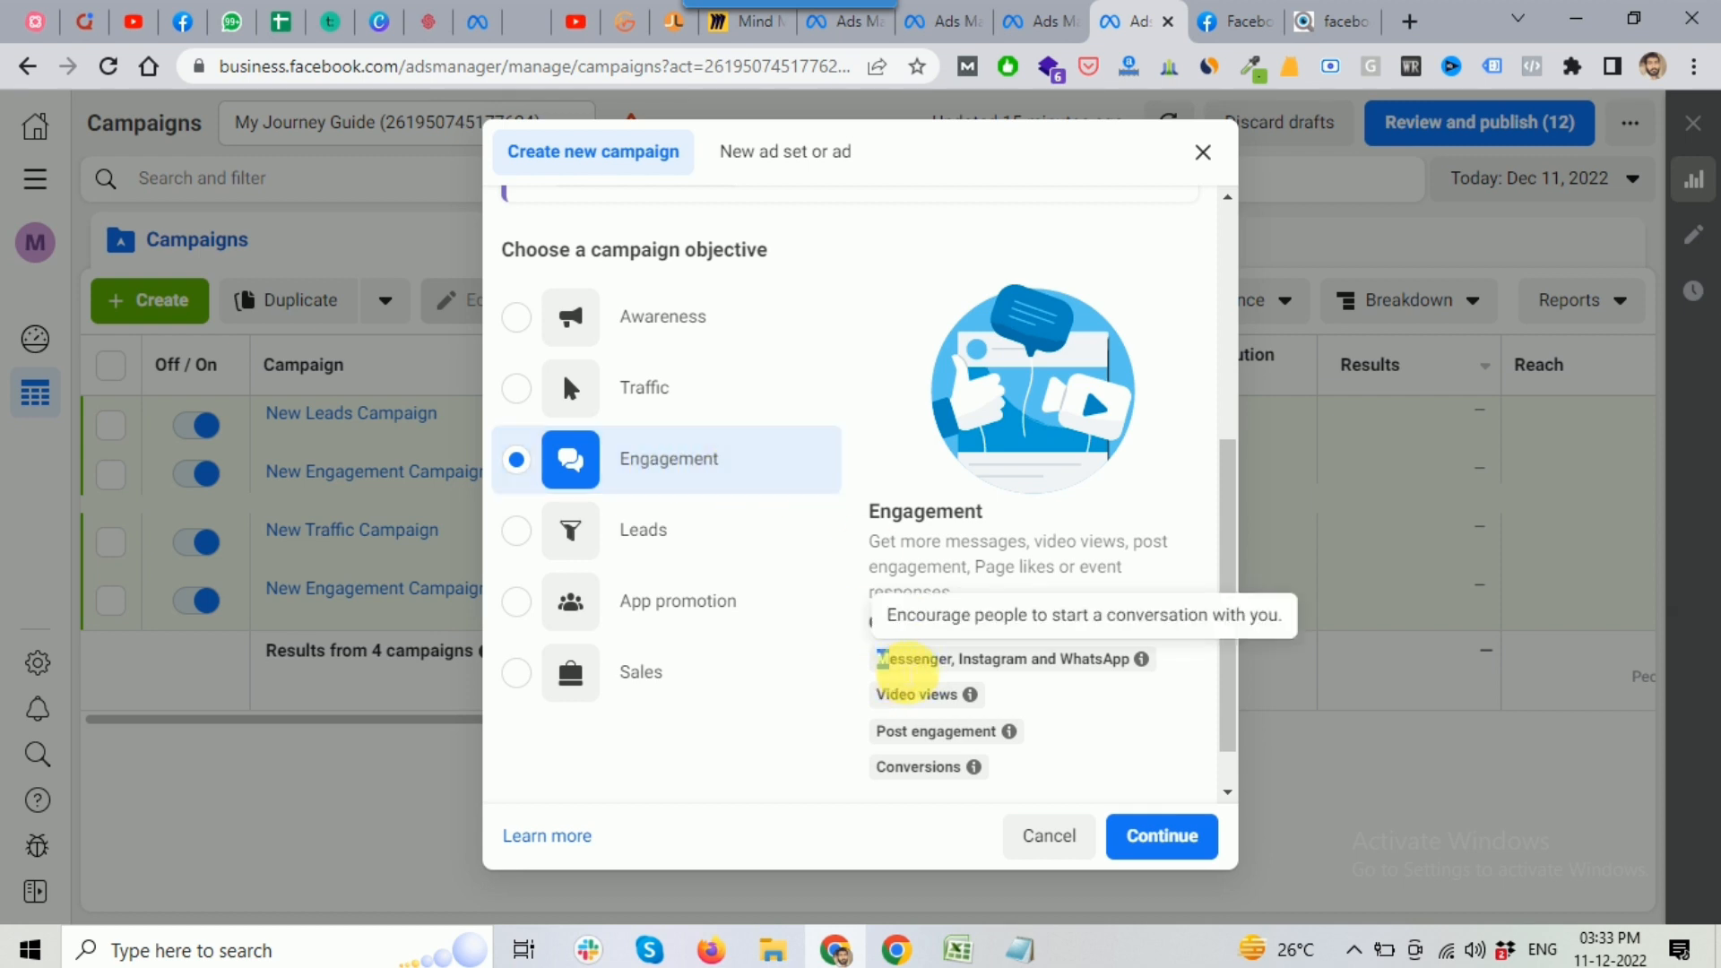
pyautogui.moveTo(877, 661); pyautogui.dragTo(950, 663)
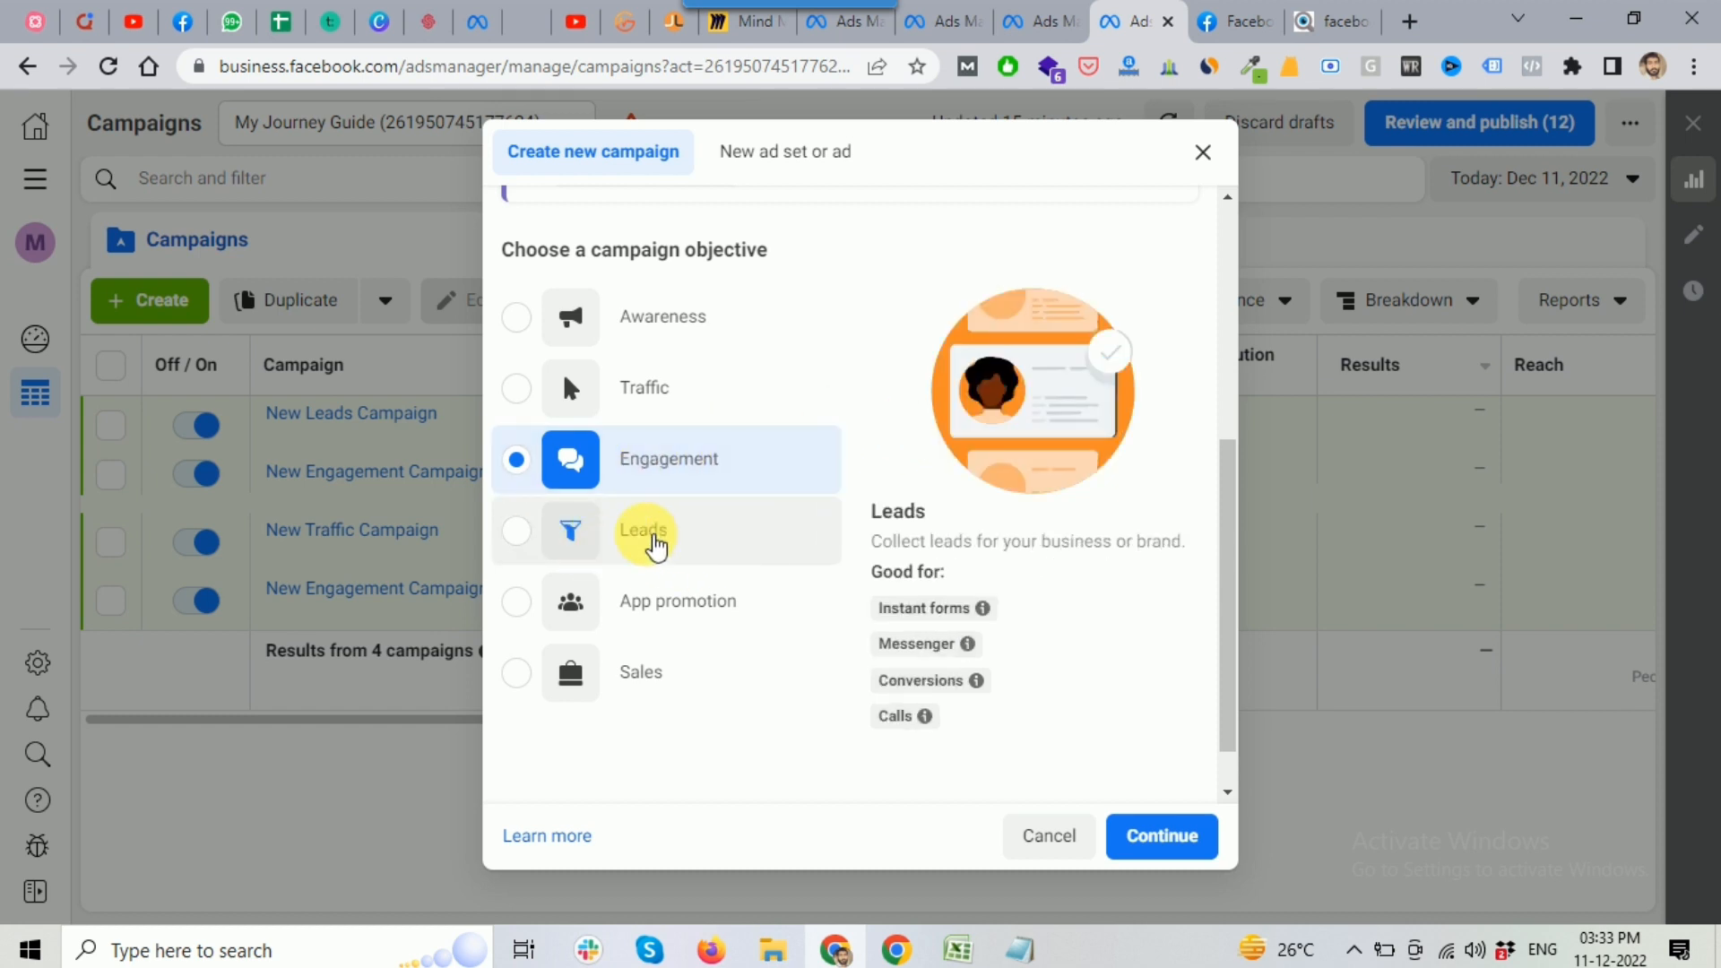
# Choose the Leads objective temporarily and read the explanation of its Messenger use
pyautogui.click(658, 545)
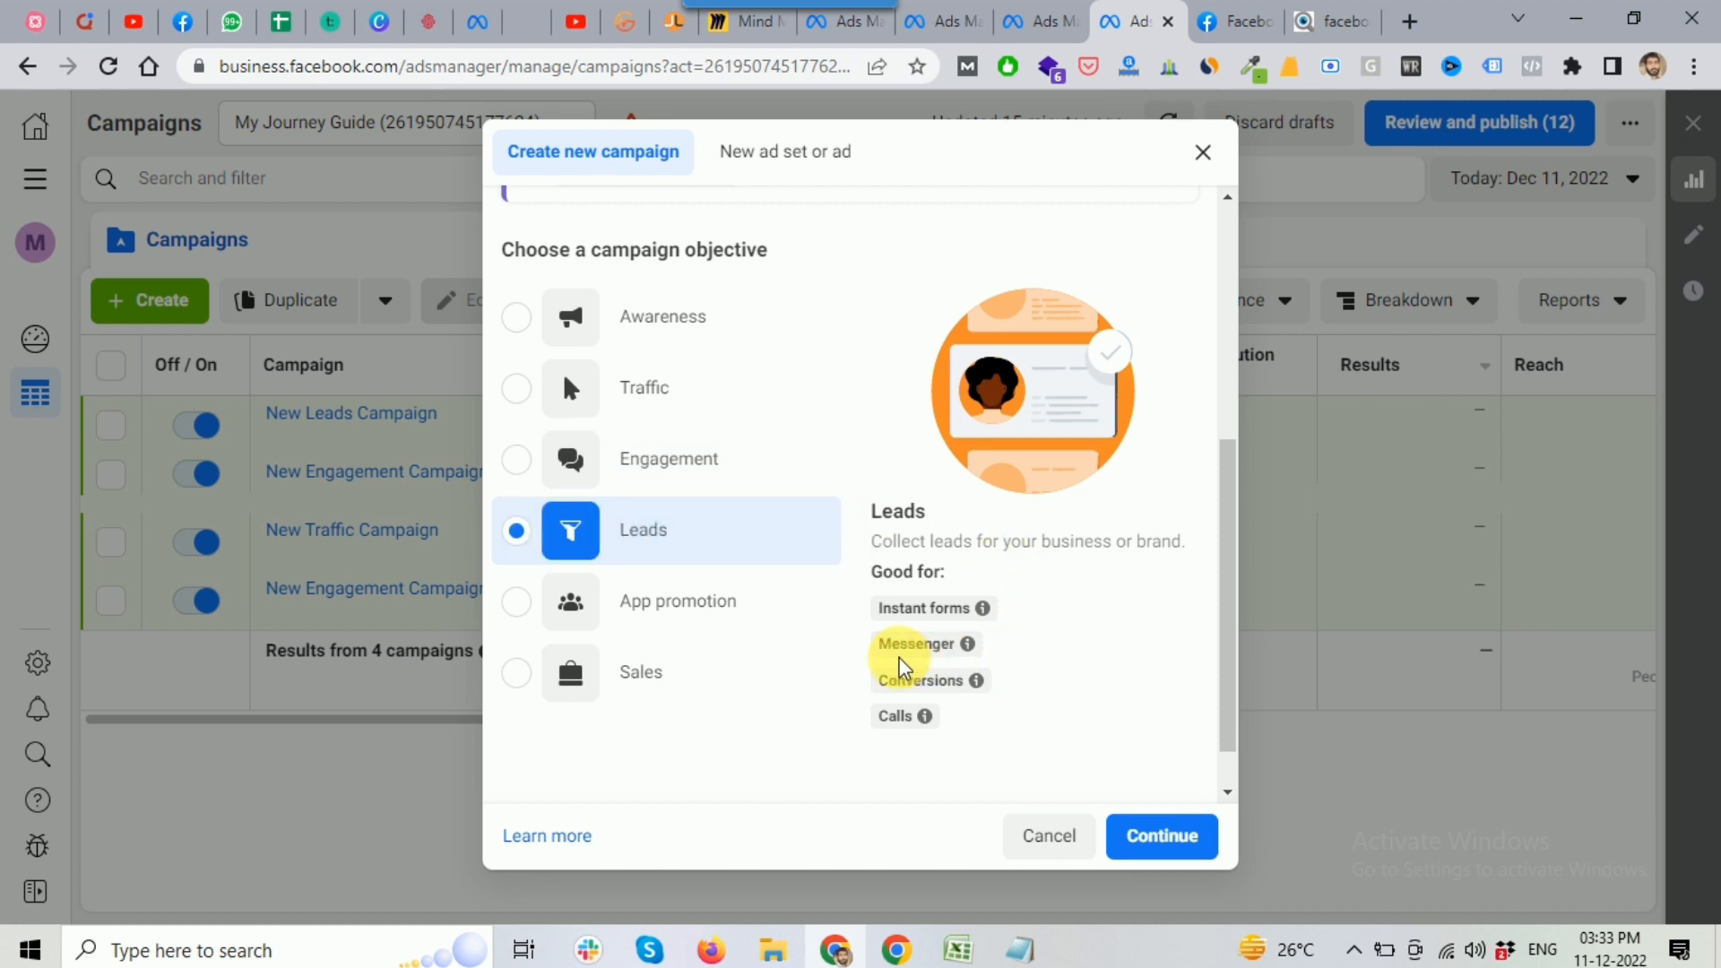
pyautogui.moveTo(876, 654)
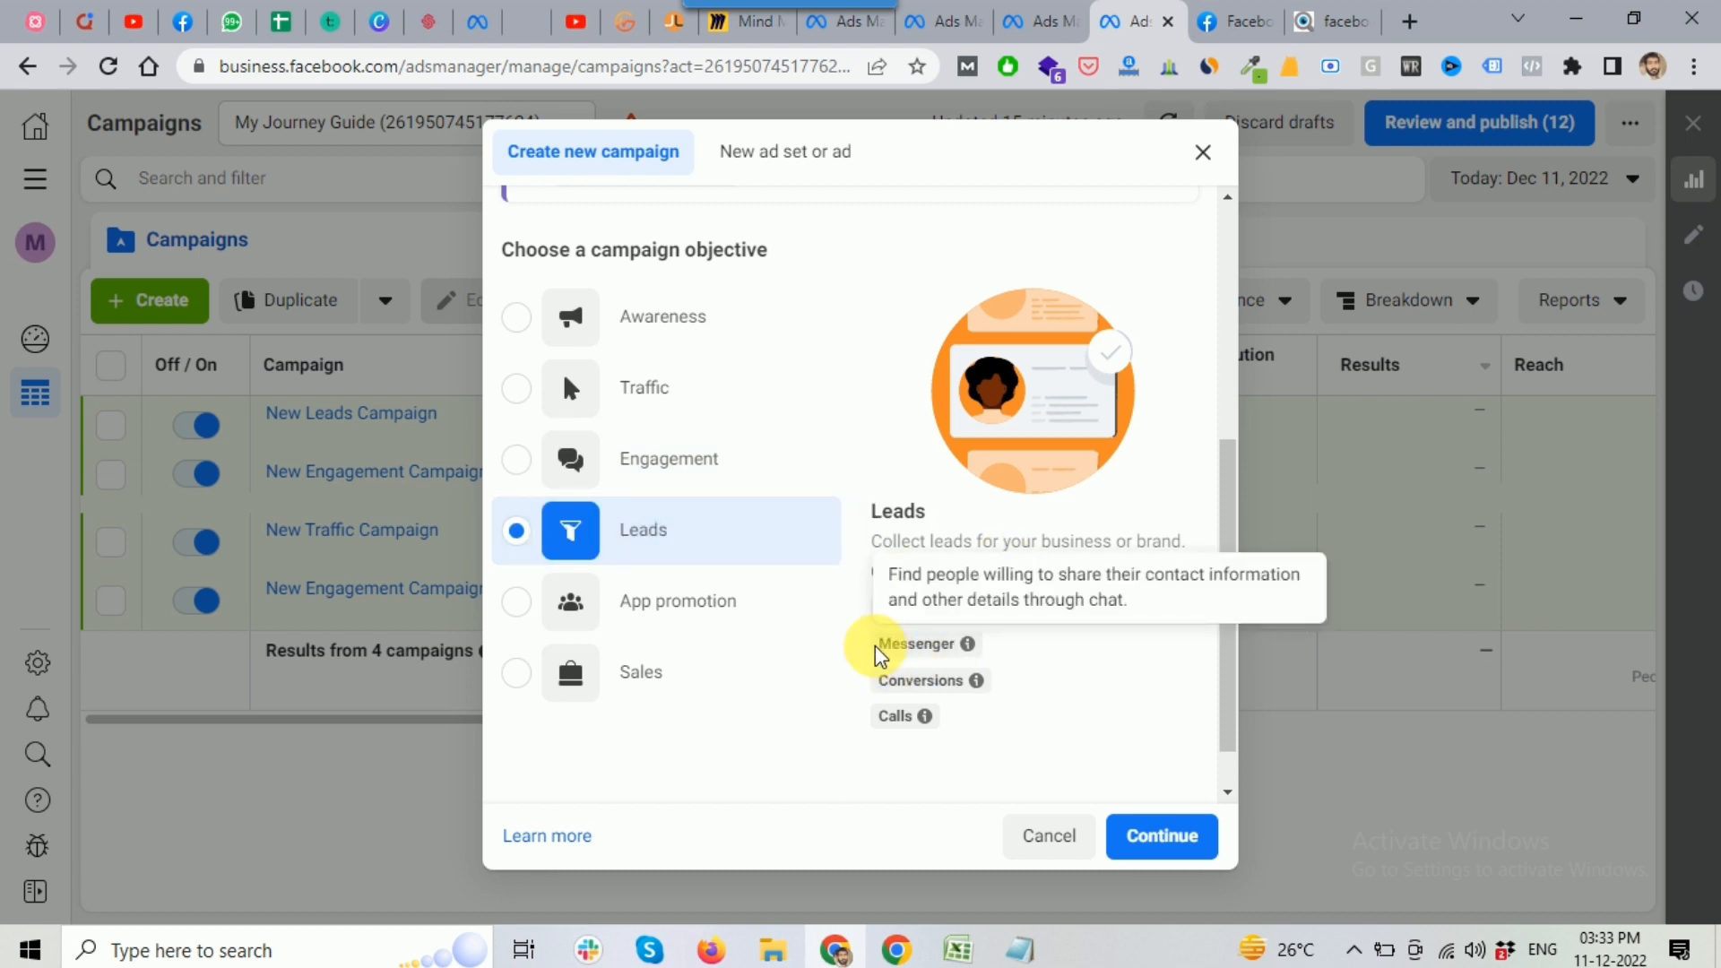
pyautogui.moveTo(876, 654); pyautogui.dragTo(963, 657)
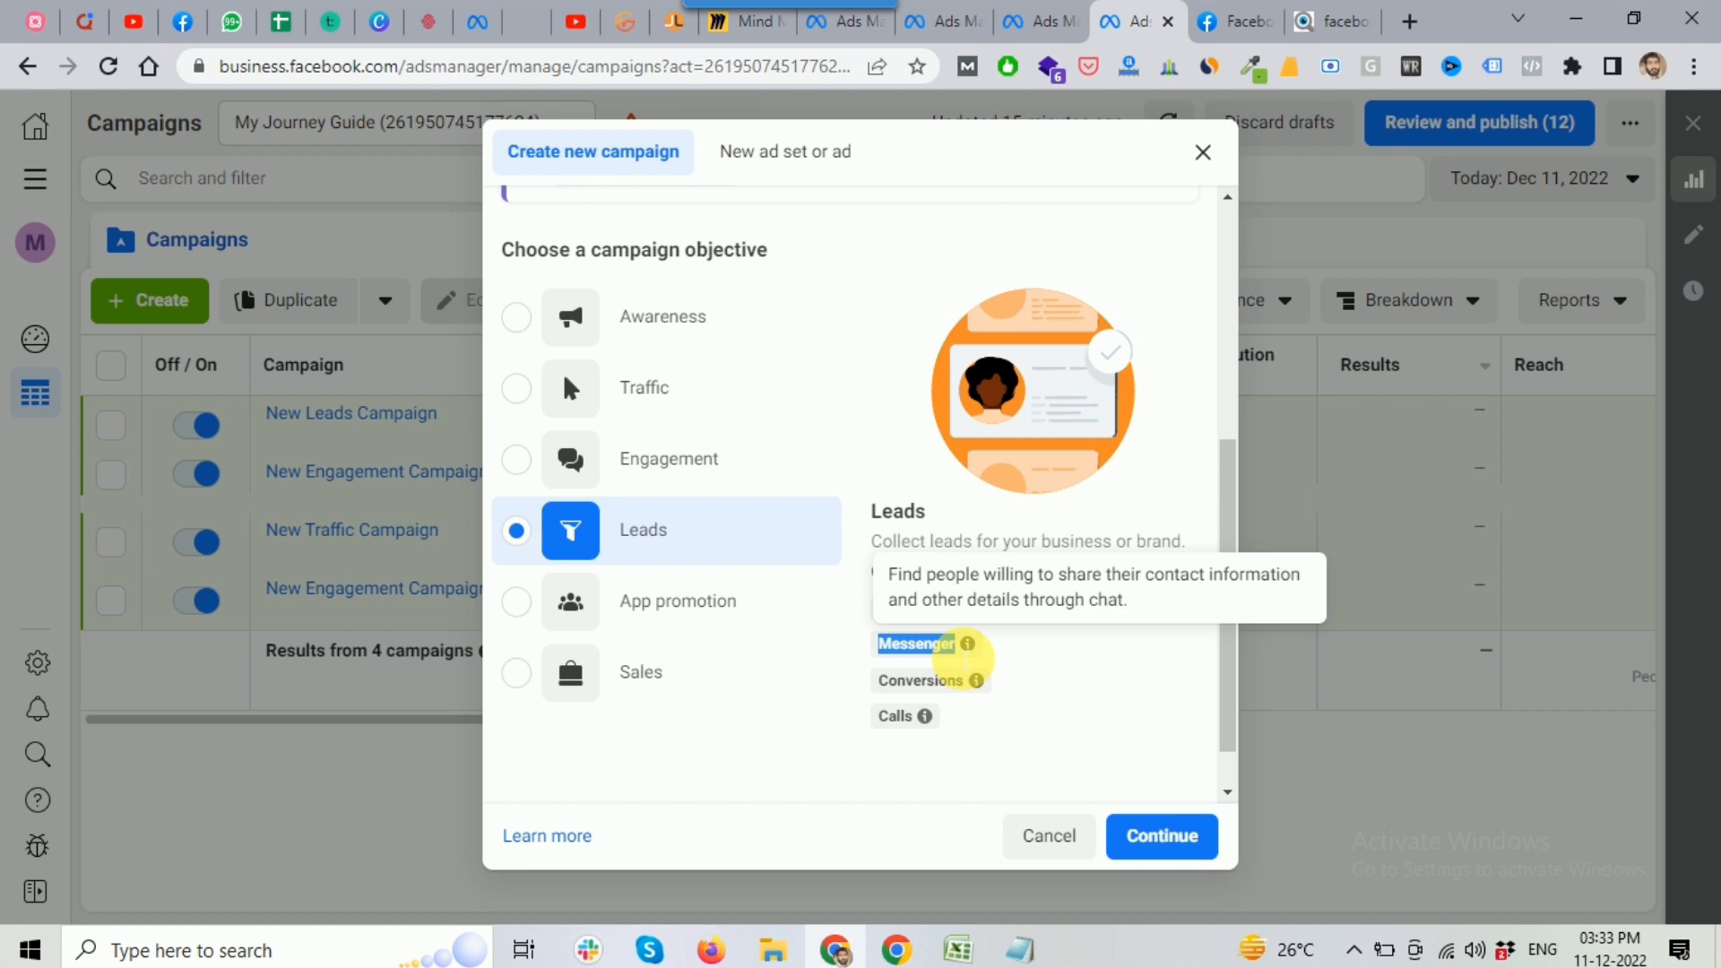
pyautogui.click(1089, 460)
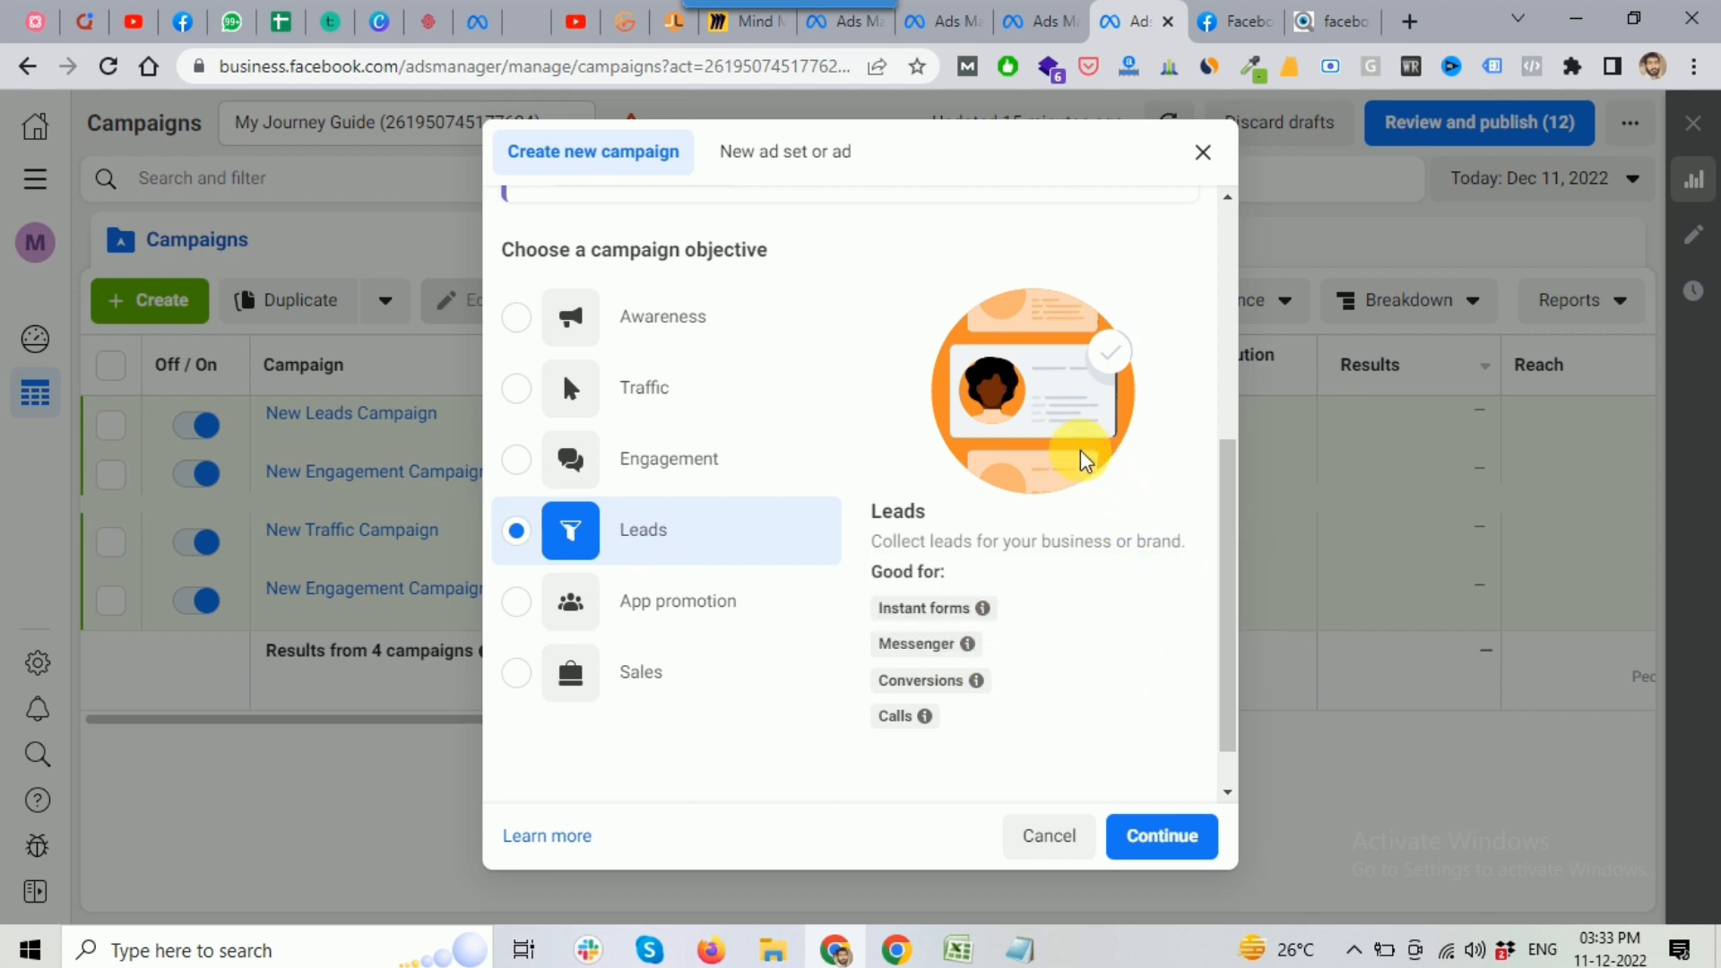
pyautogui.moveTo(915, 617)
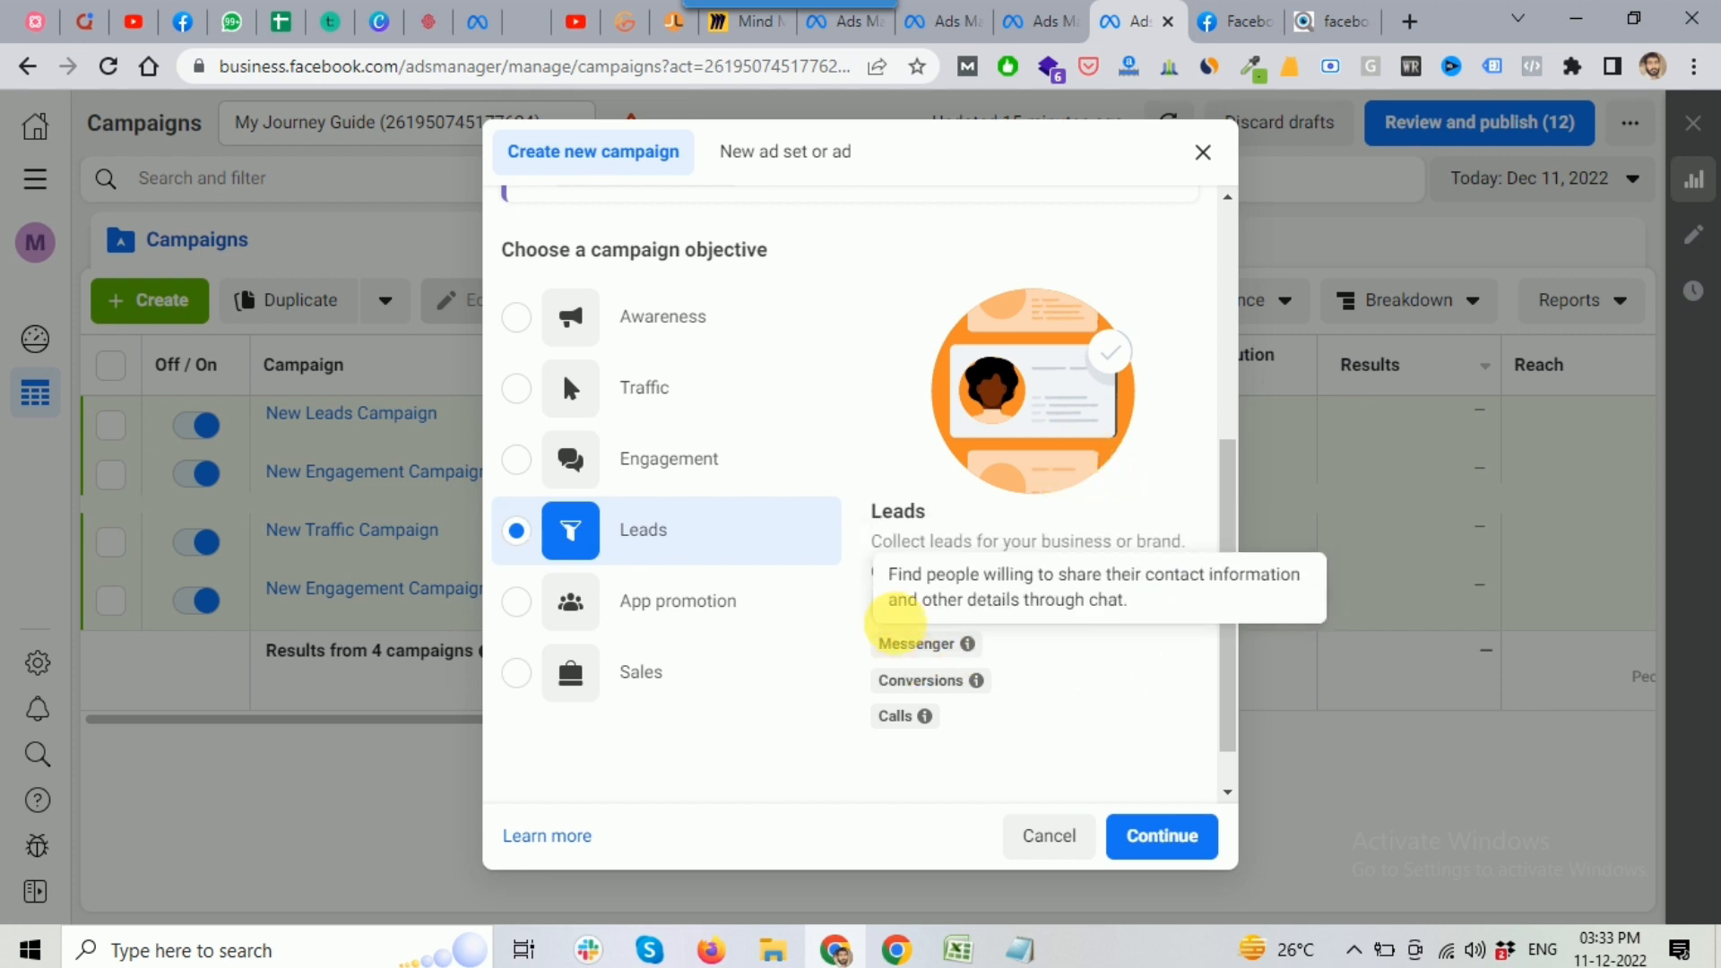
# Choose Engagement as the campaign objective and continue to the new campaign's settings
pyautogui.click(645, 464)
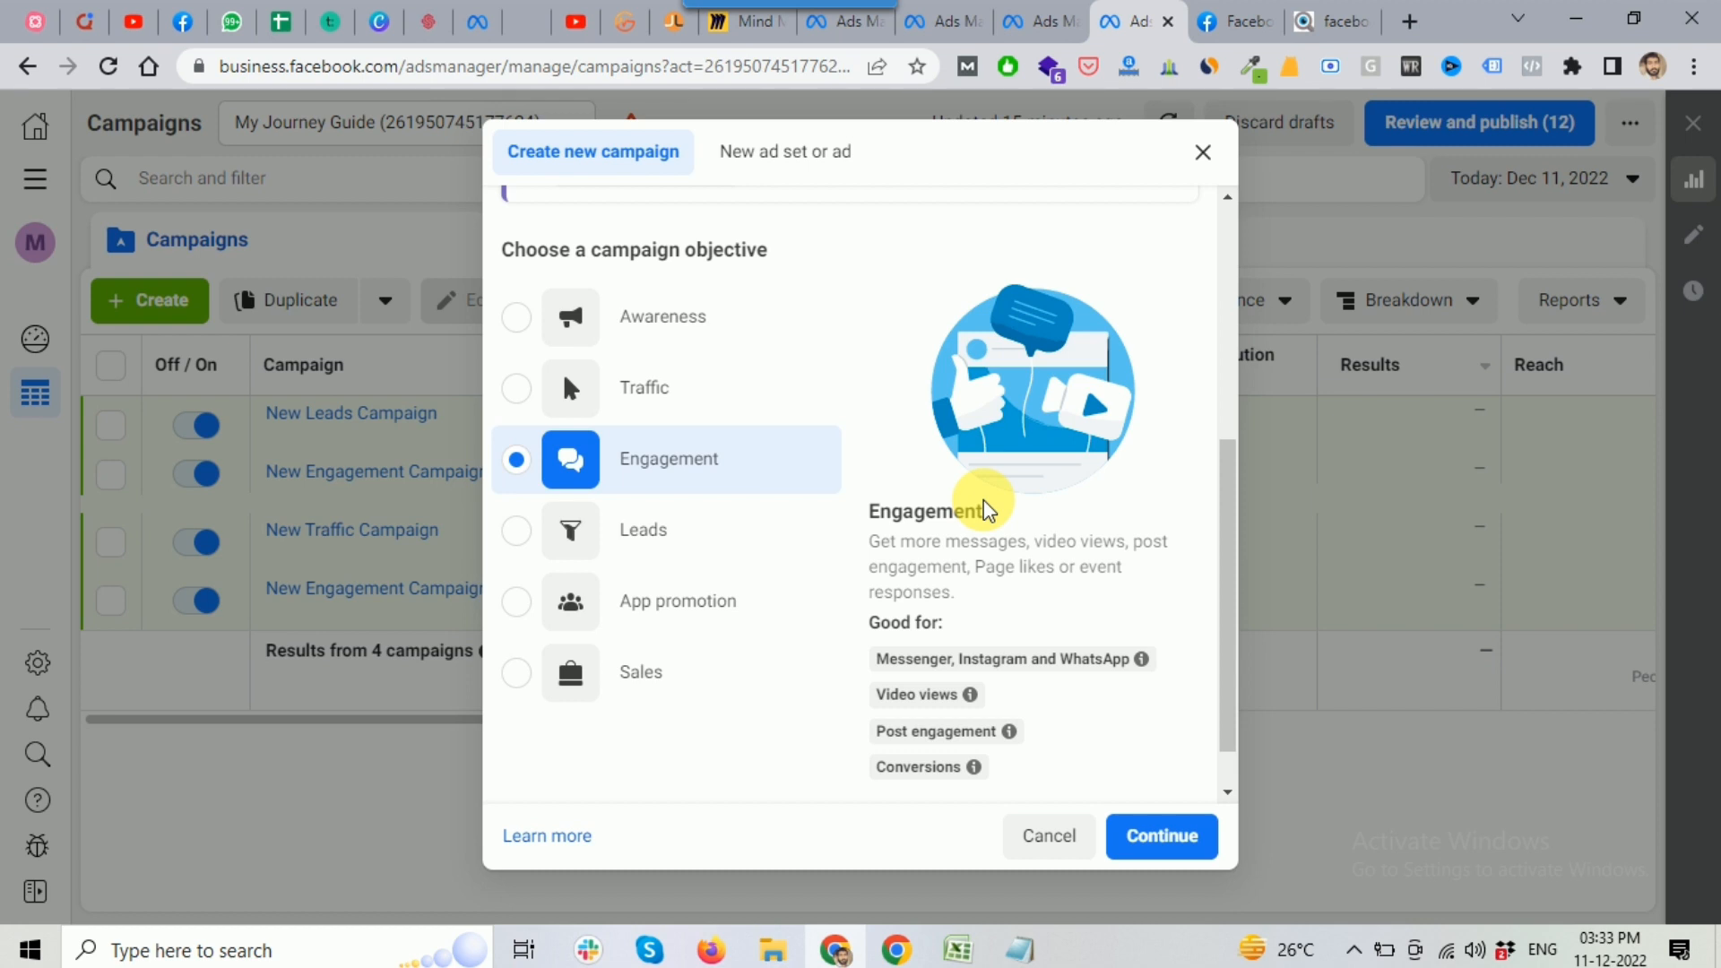
pyautogui.moveTo(892, 670)
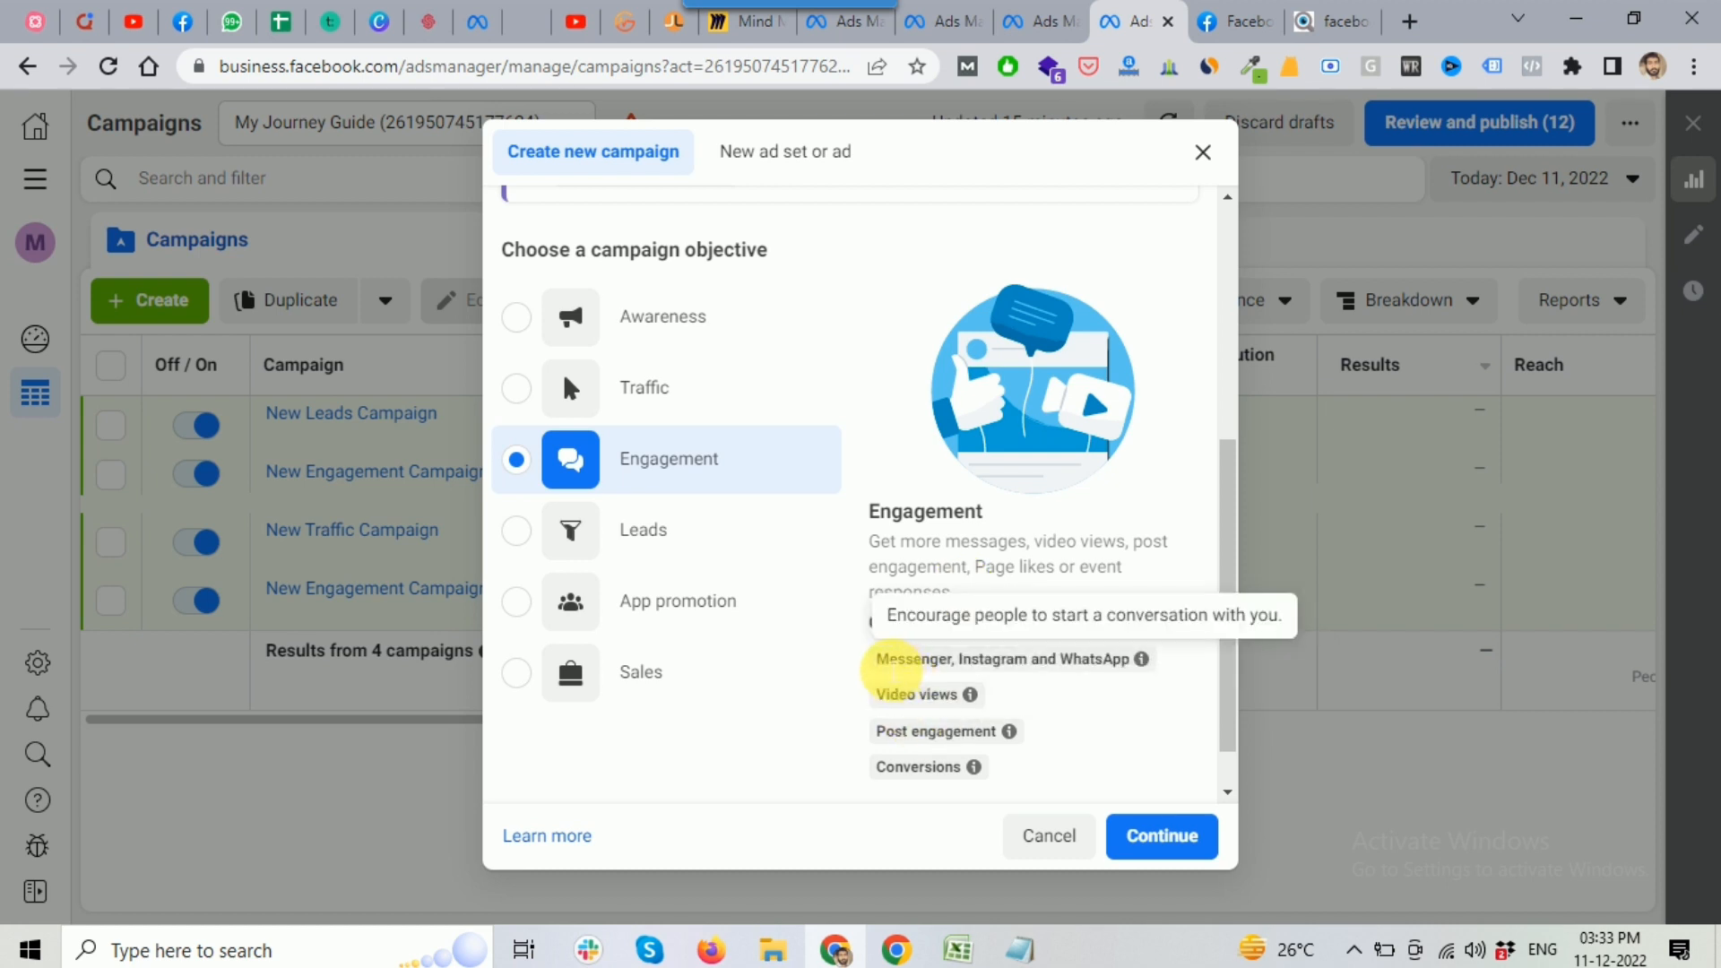
pyautogui.moveTo(887, 663); pyautogui.dragTo(928, 661)
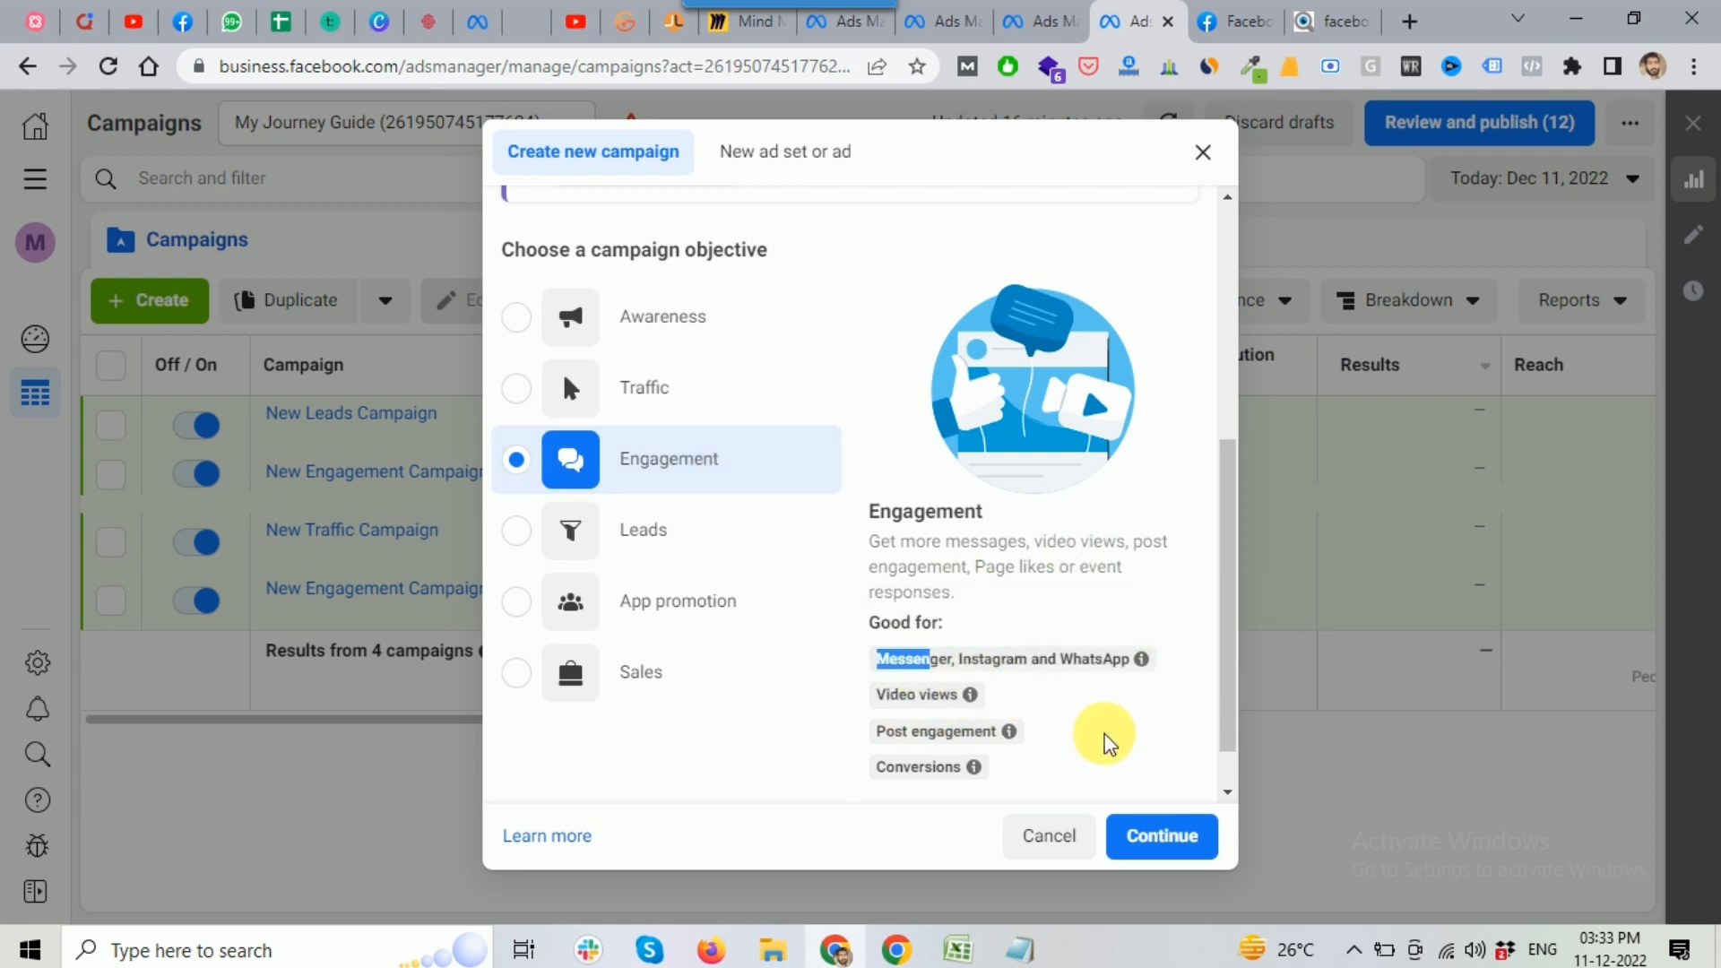
pyautogui.click(741, 484)
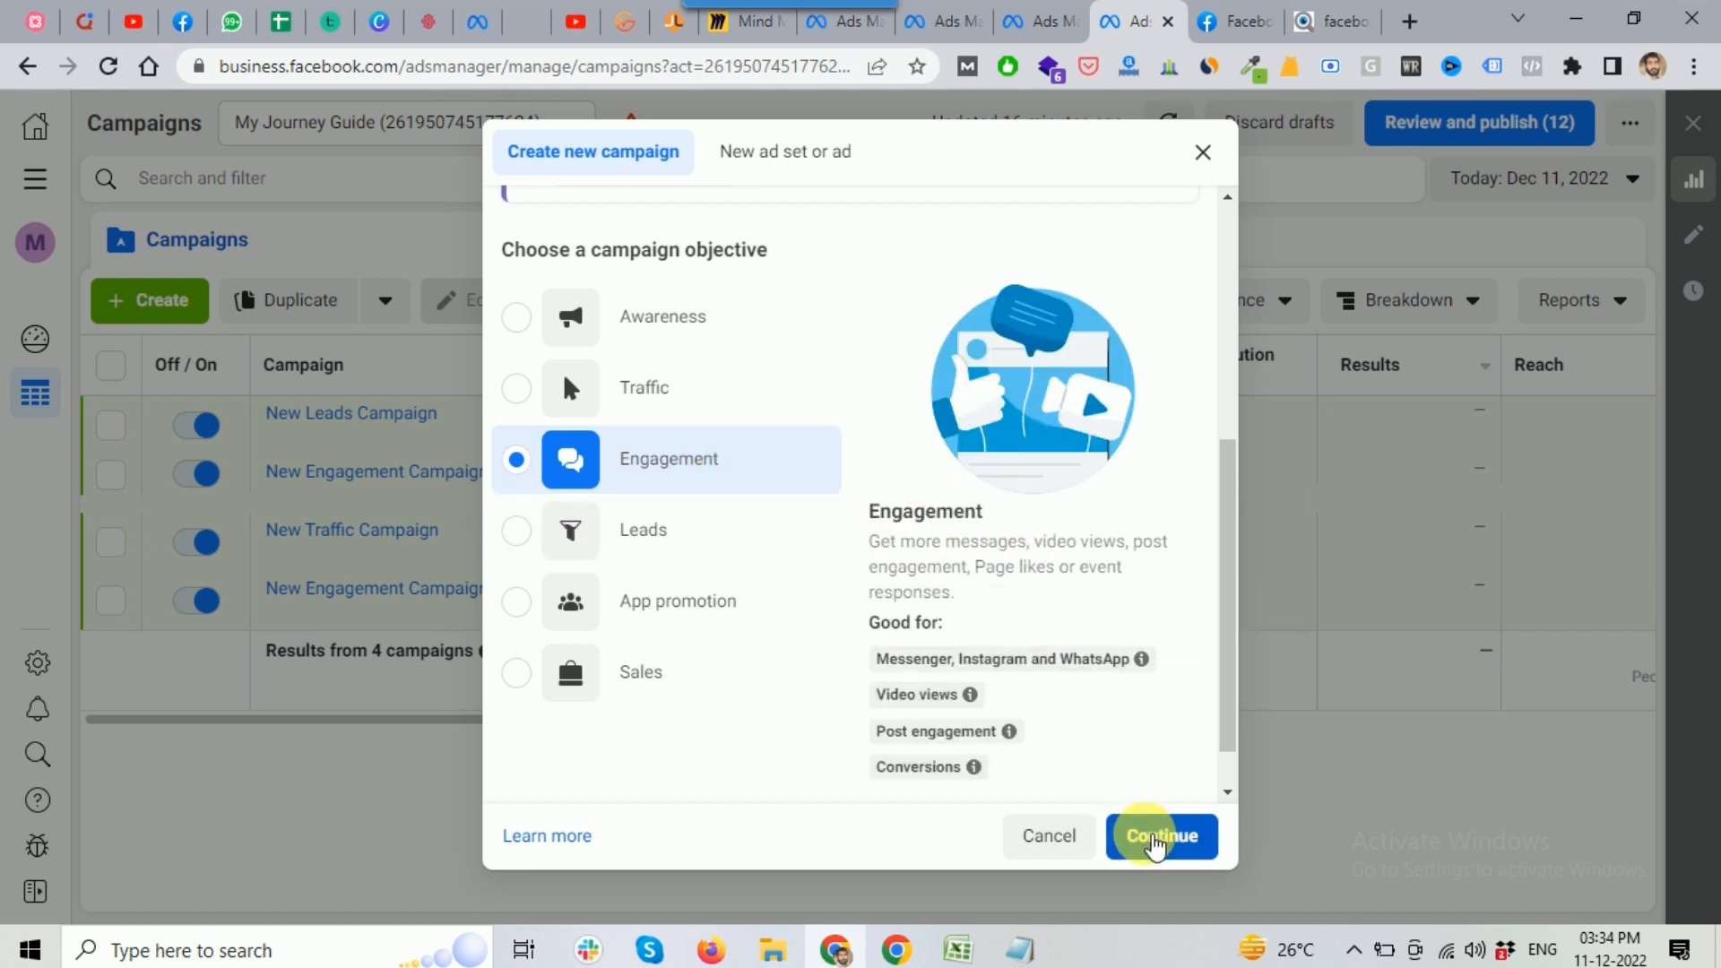
pyautogui.click(1153, 838)
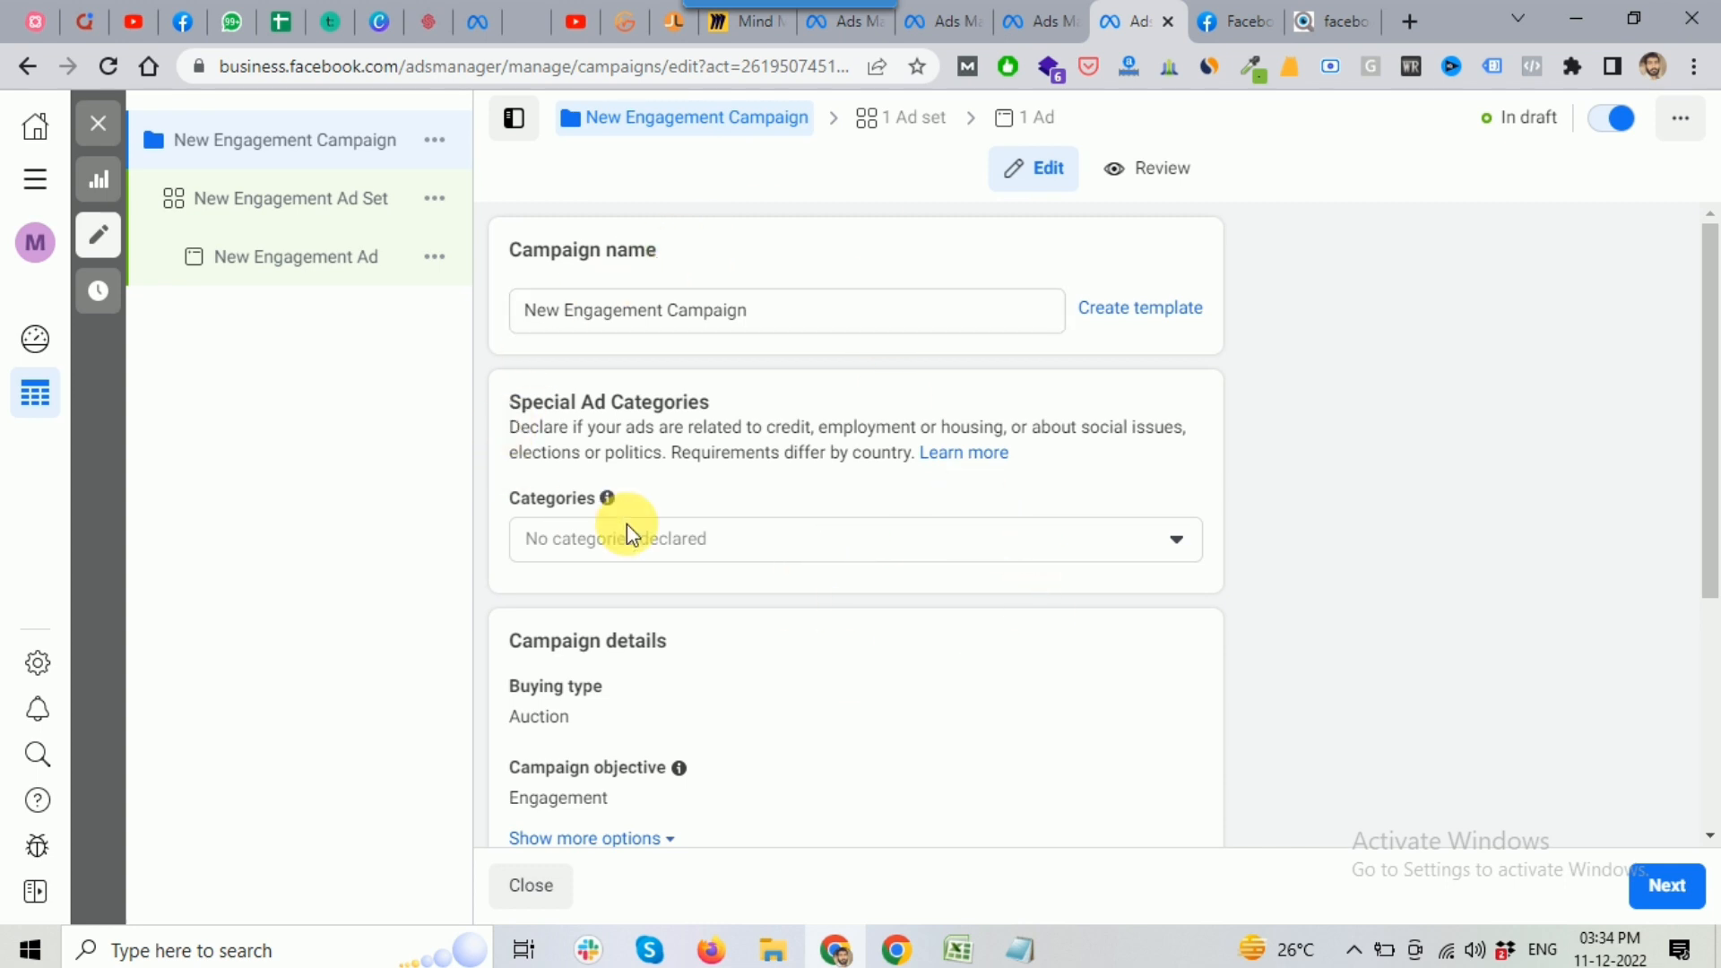
# Review the available special ad categories without declaring one, and look over the campaign details
pyautogui.scroll(-1, 769, 547)
pyautogui.scroll(1, 769, 547)
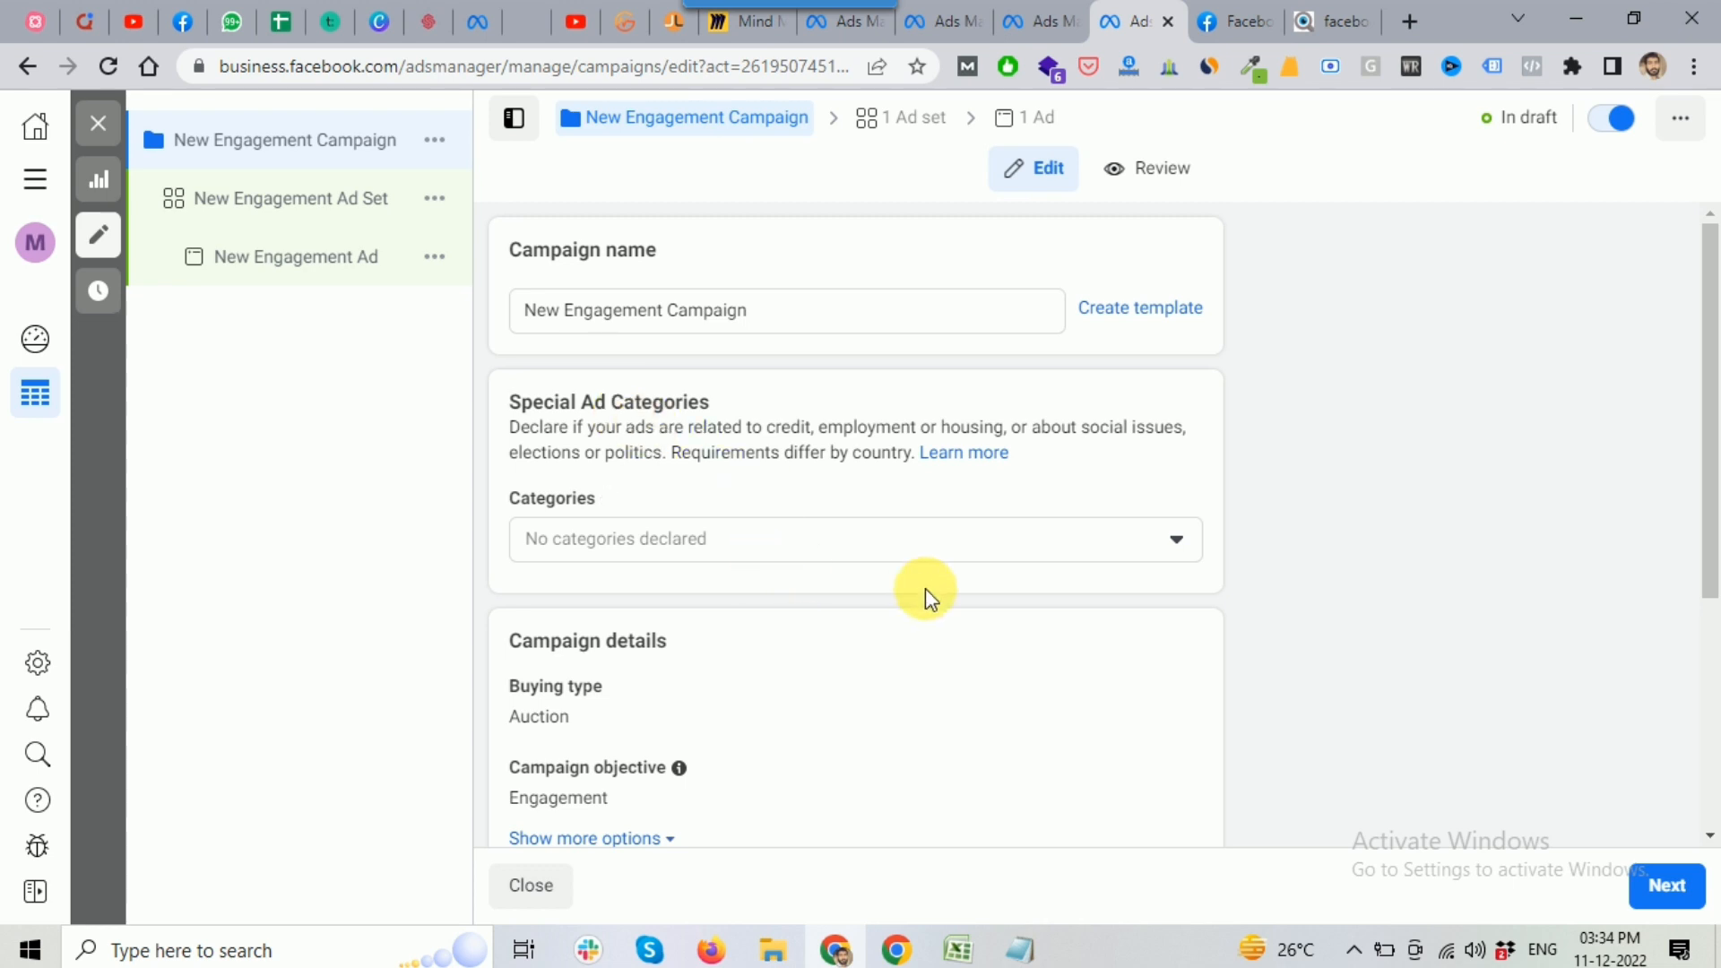
pyautogui.click(724, 545)
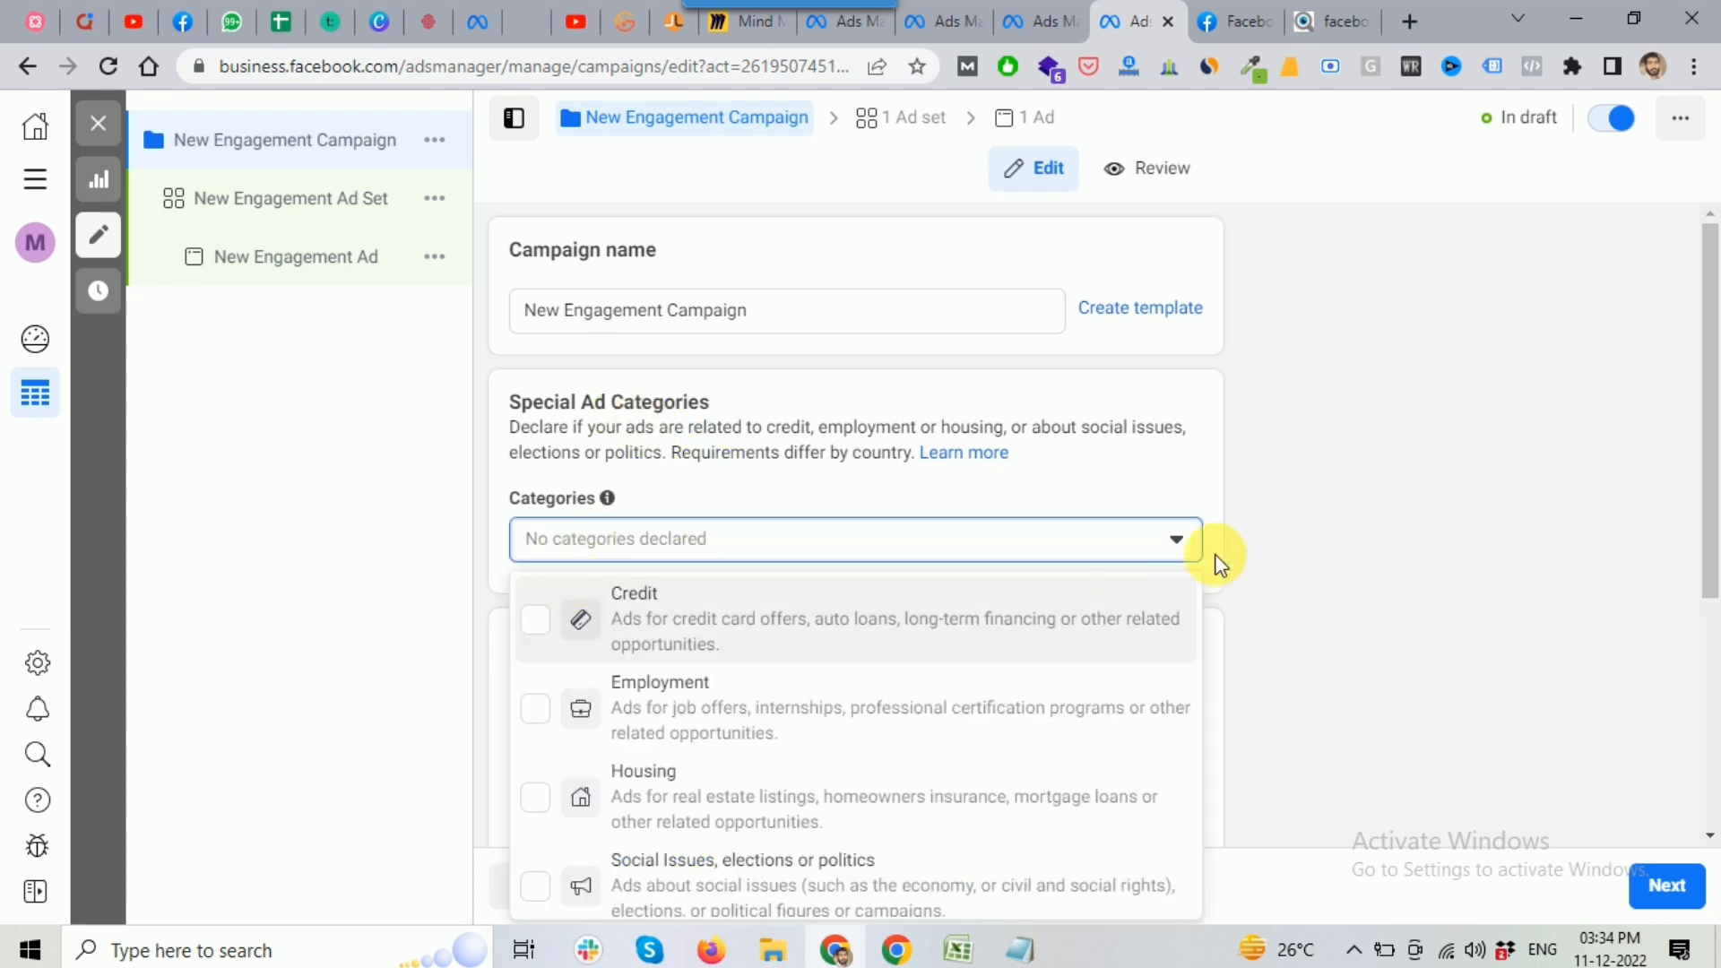
pyautogui.scroll(-1, 1331, 626)
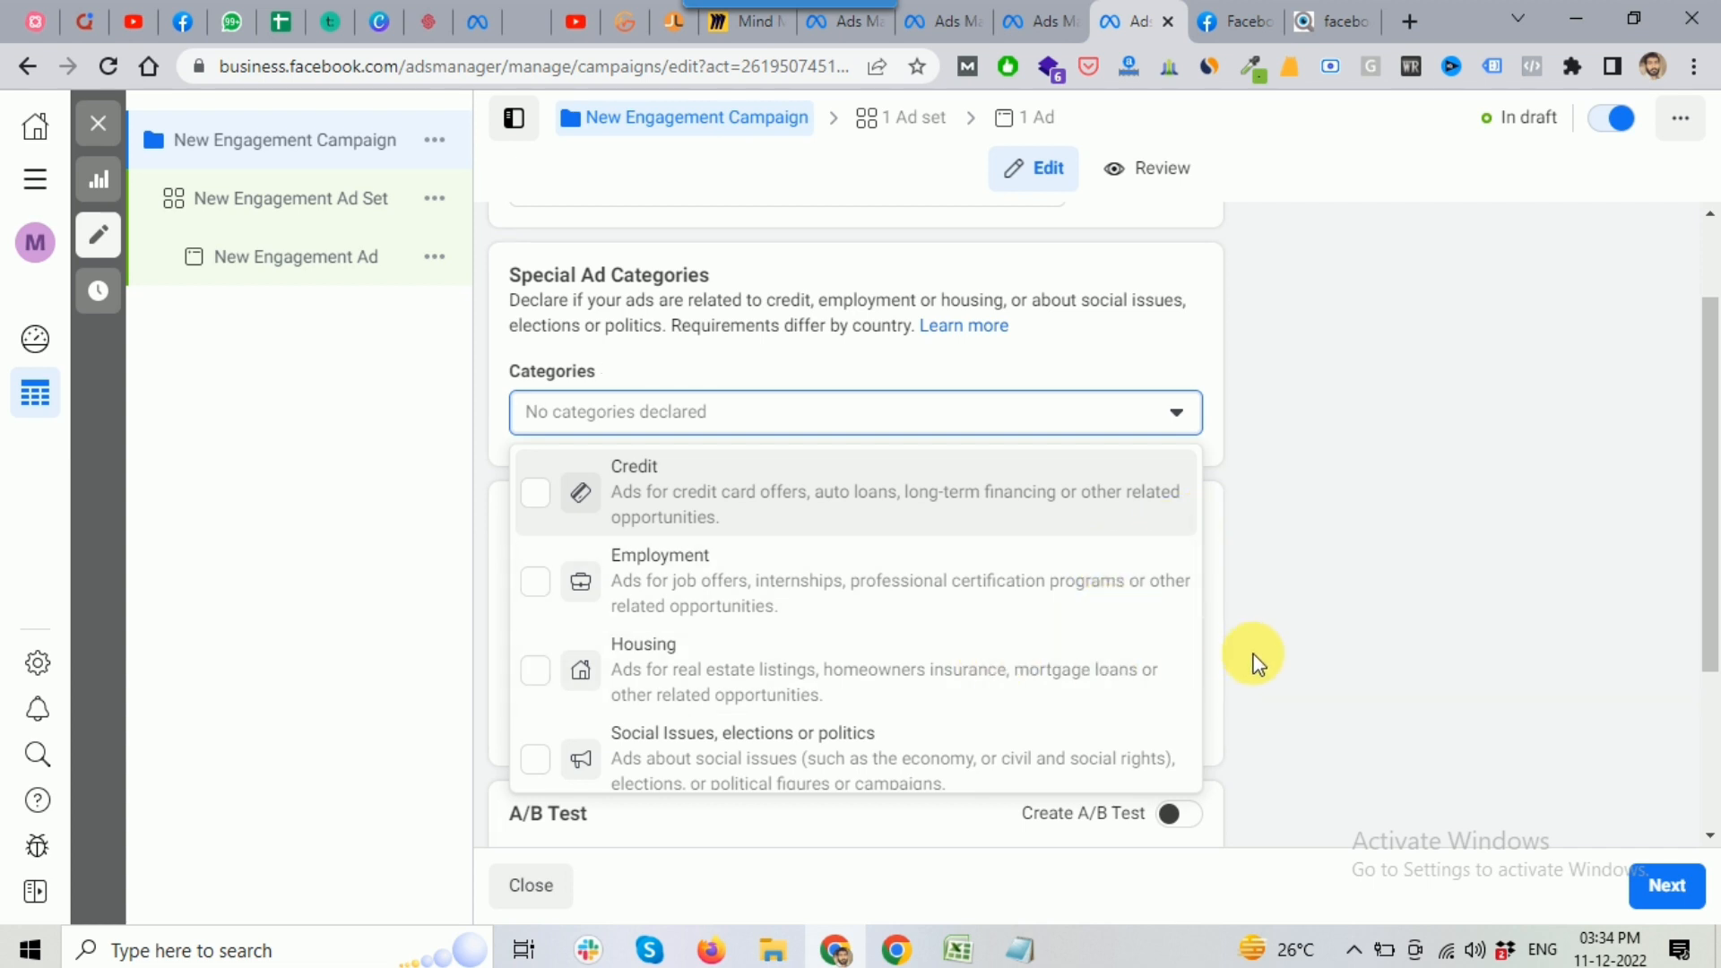
pyautogui.click(1303, 439)
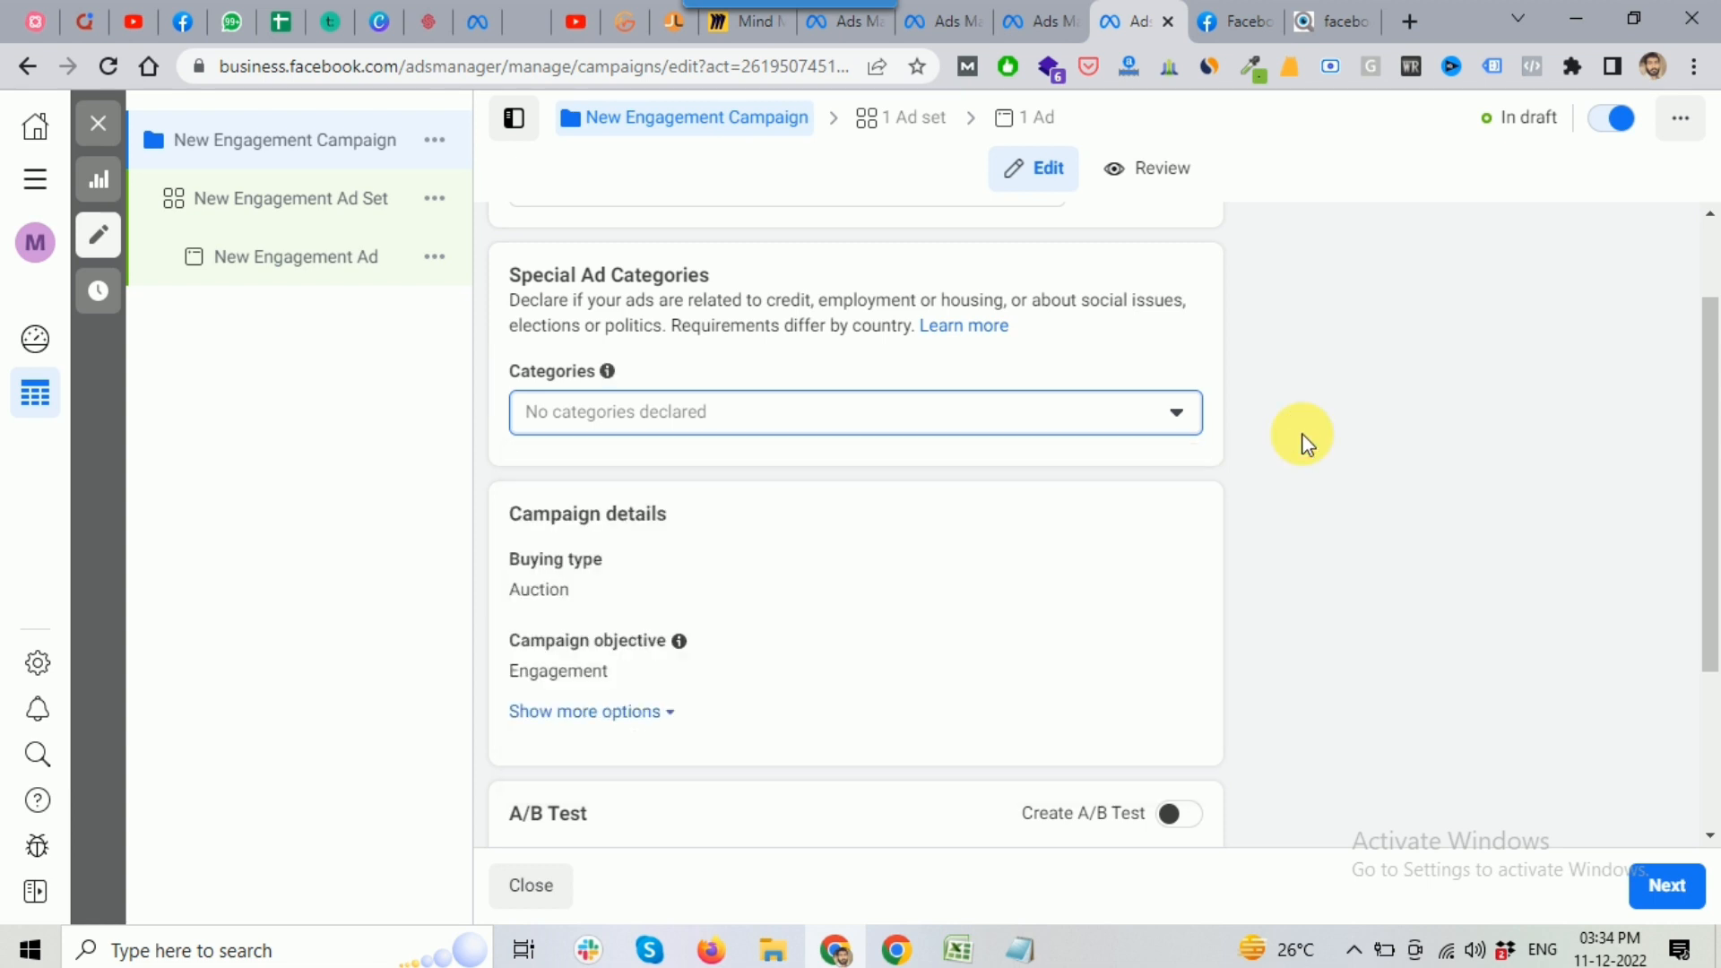
pyautogui.scroll(-1, 1261, 469)
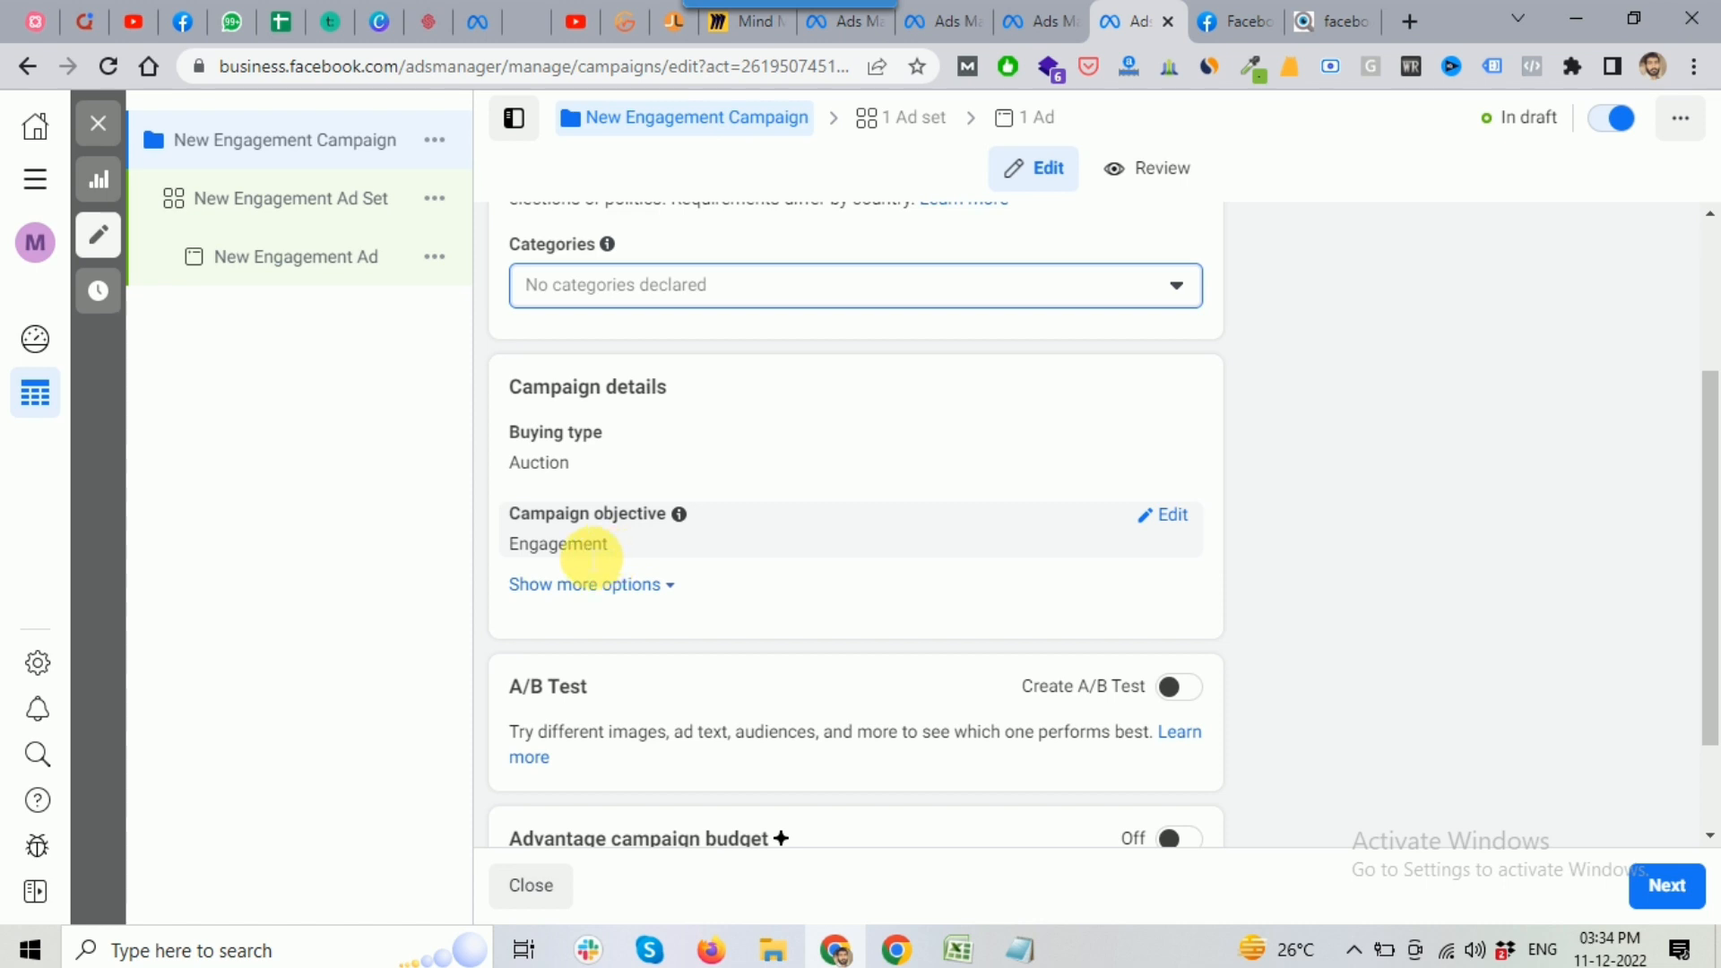
# Continue past the A/B test and campaign budget settings to the ad set, and look over its conversion locations
pyautogui.scroll(-1, 588, 559)
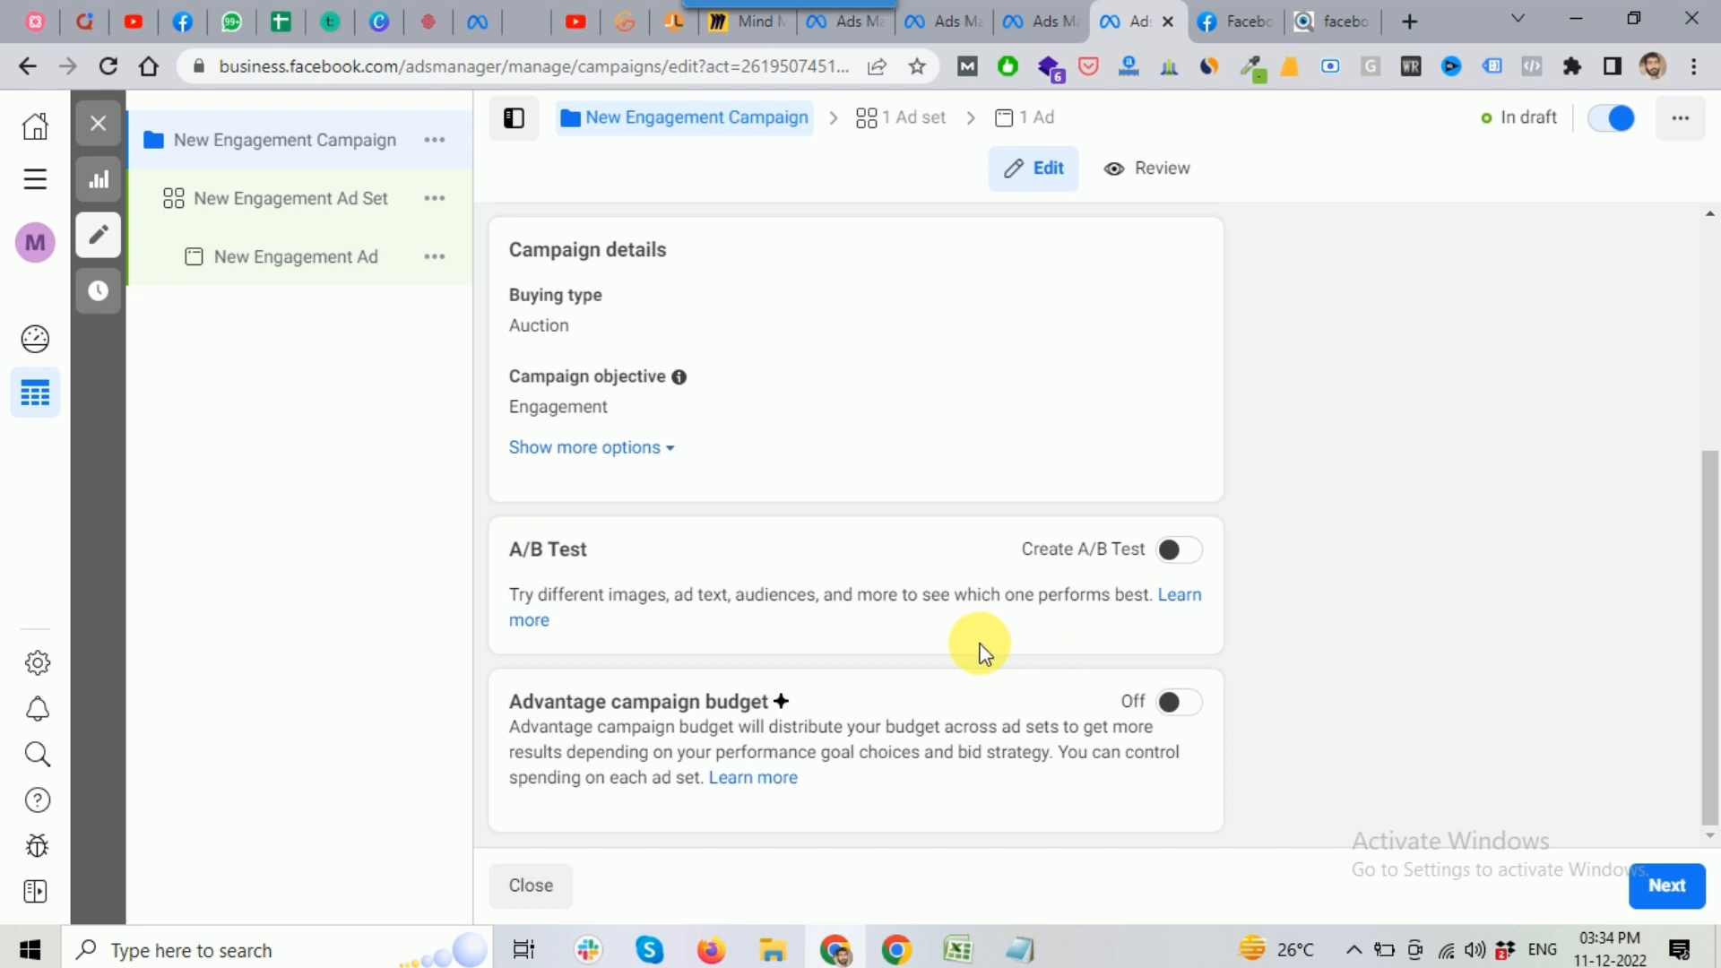
pyautogui.click(1668, 887)
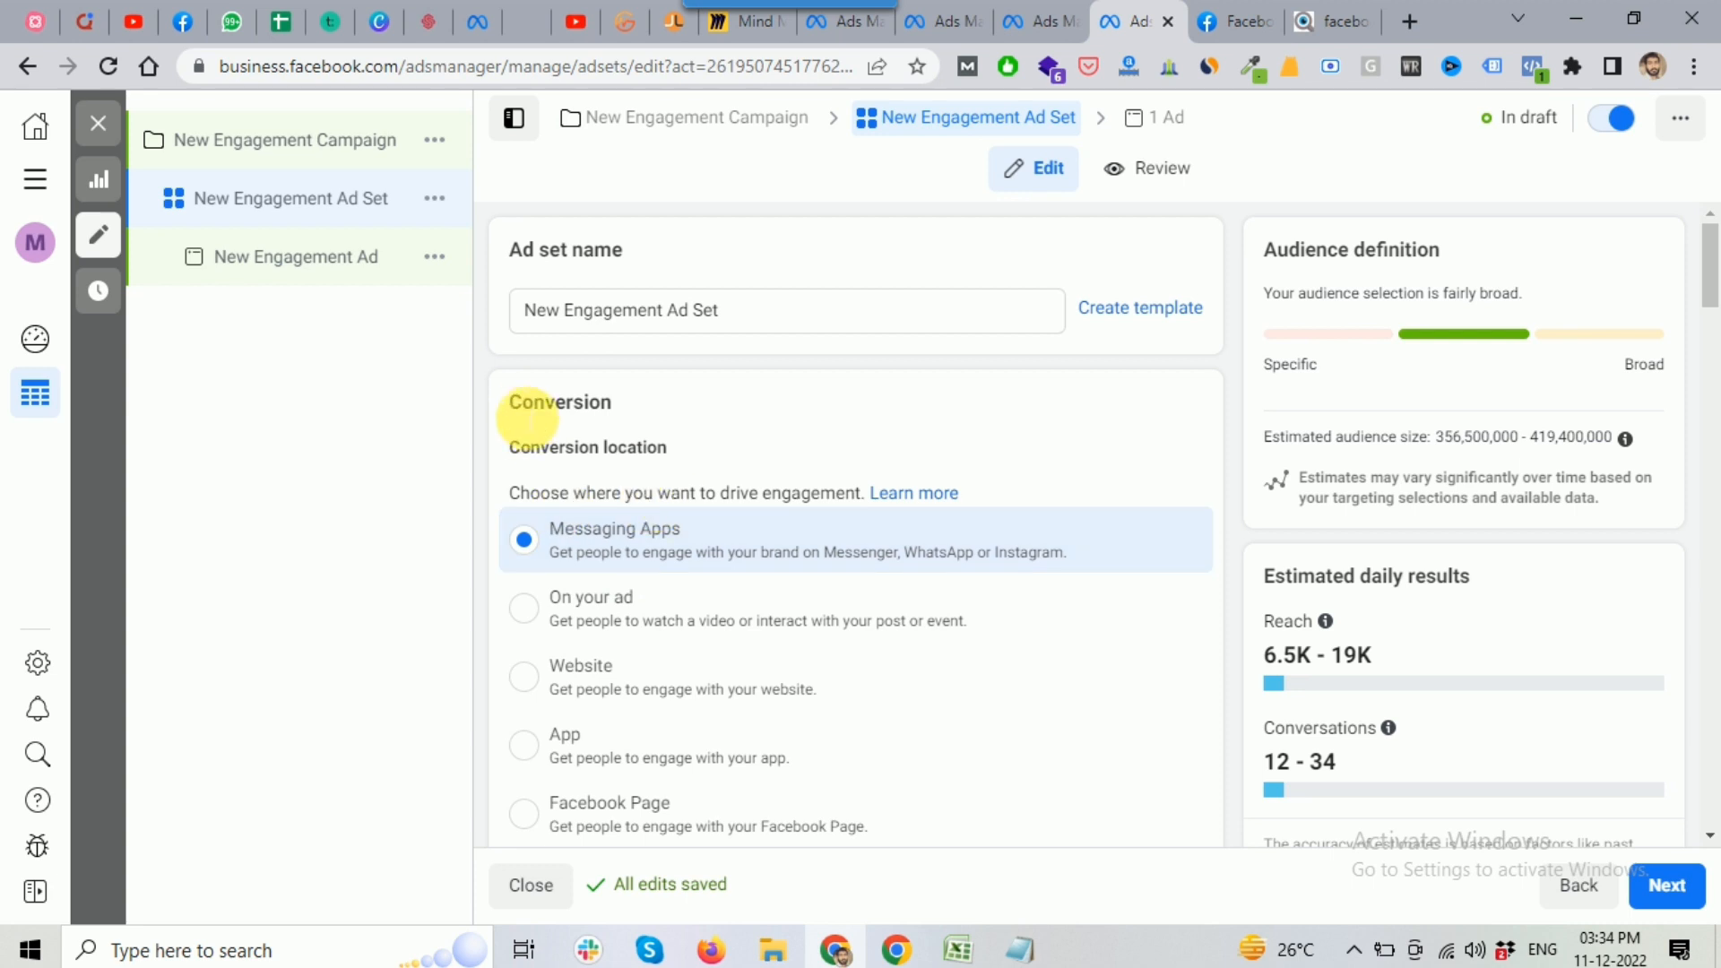
pyautogui.moveTo(509, 403); pyautogui.dragTo(627, 419)
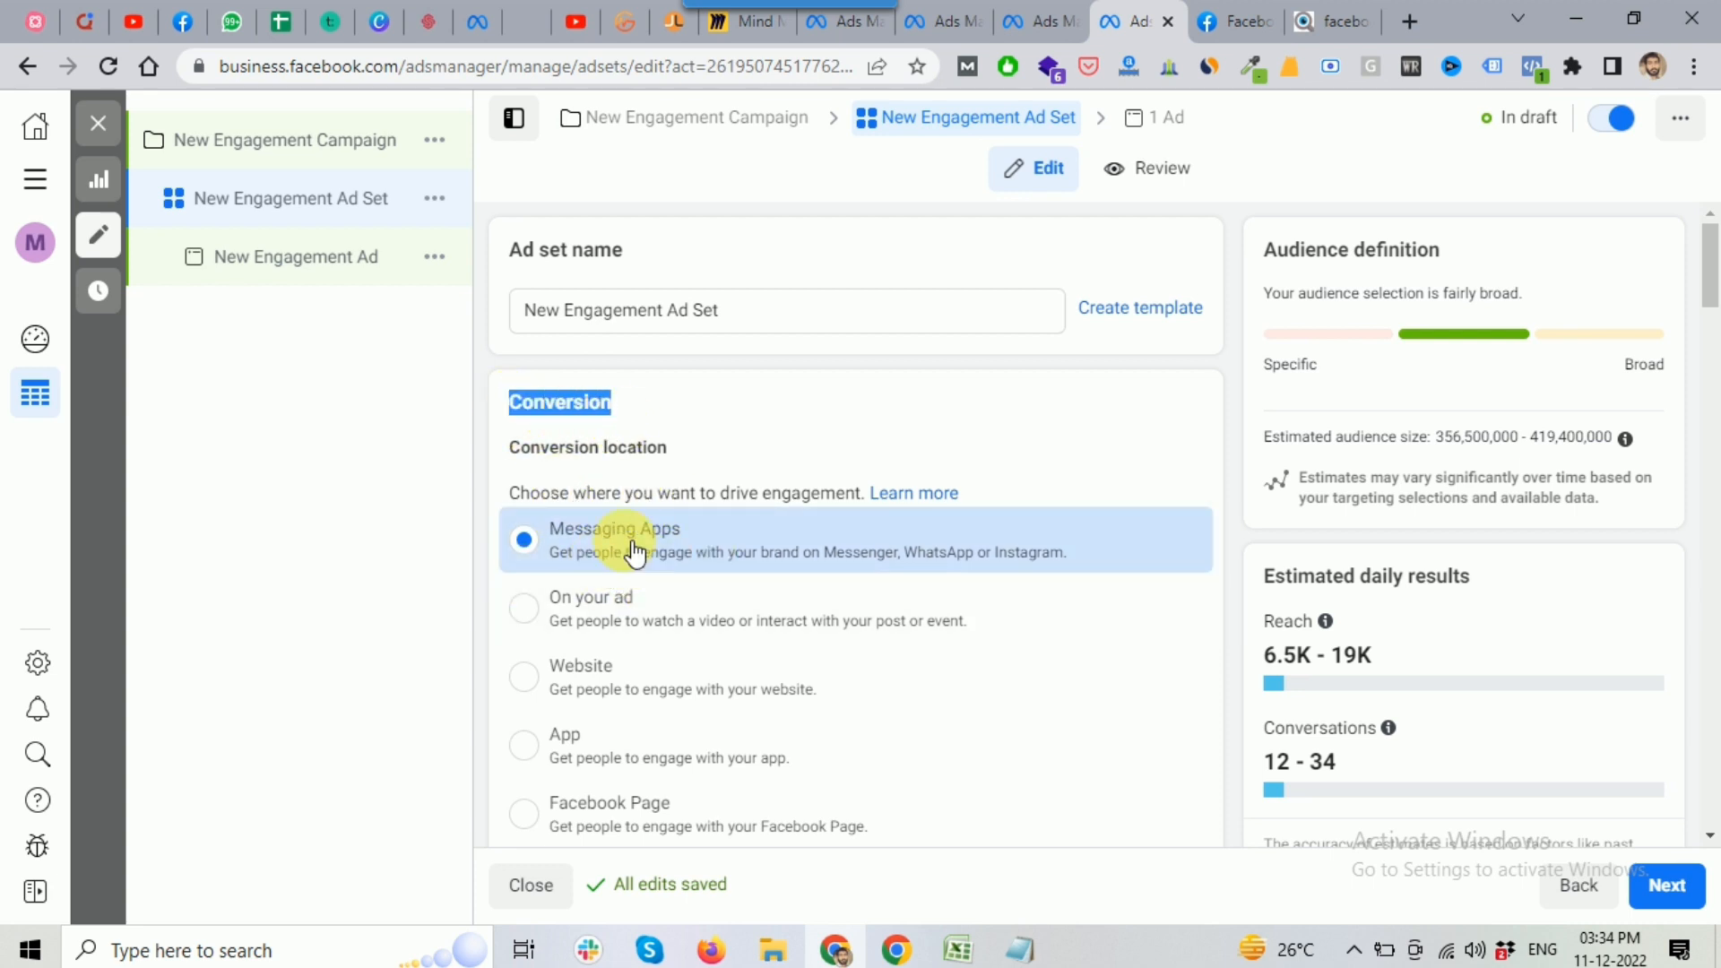
pyautogui.scroll(-1, 1183, 491)
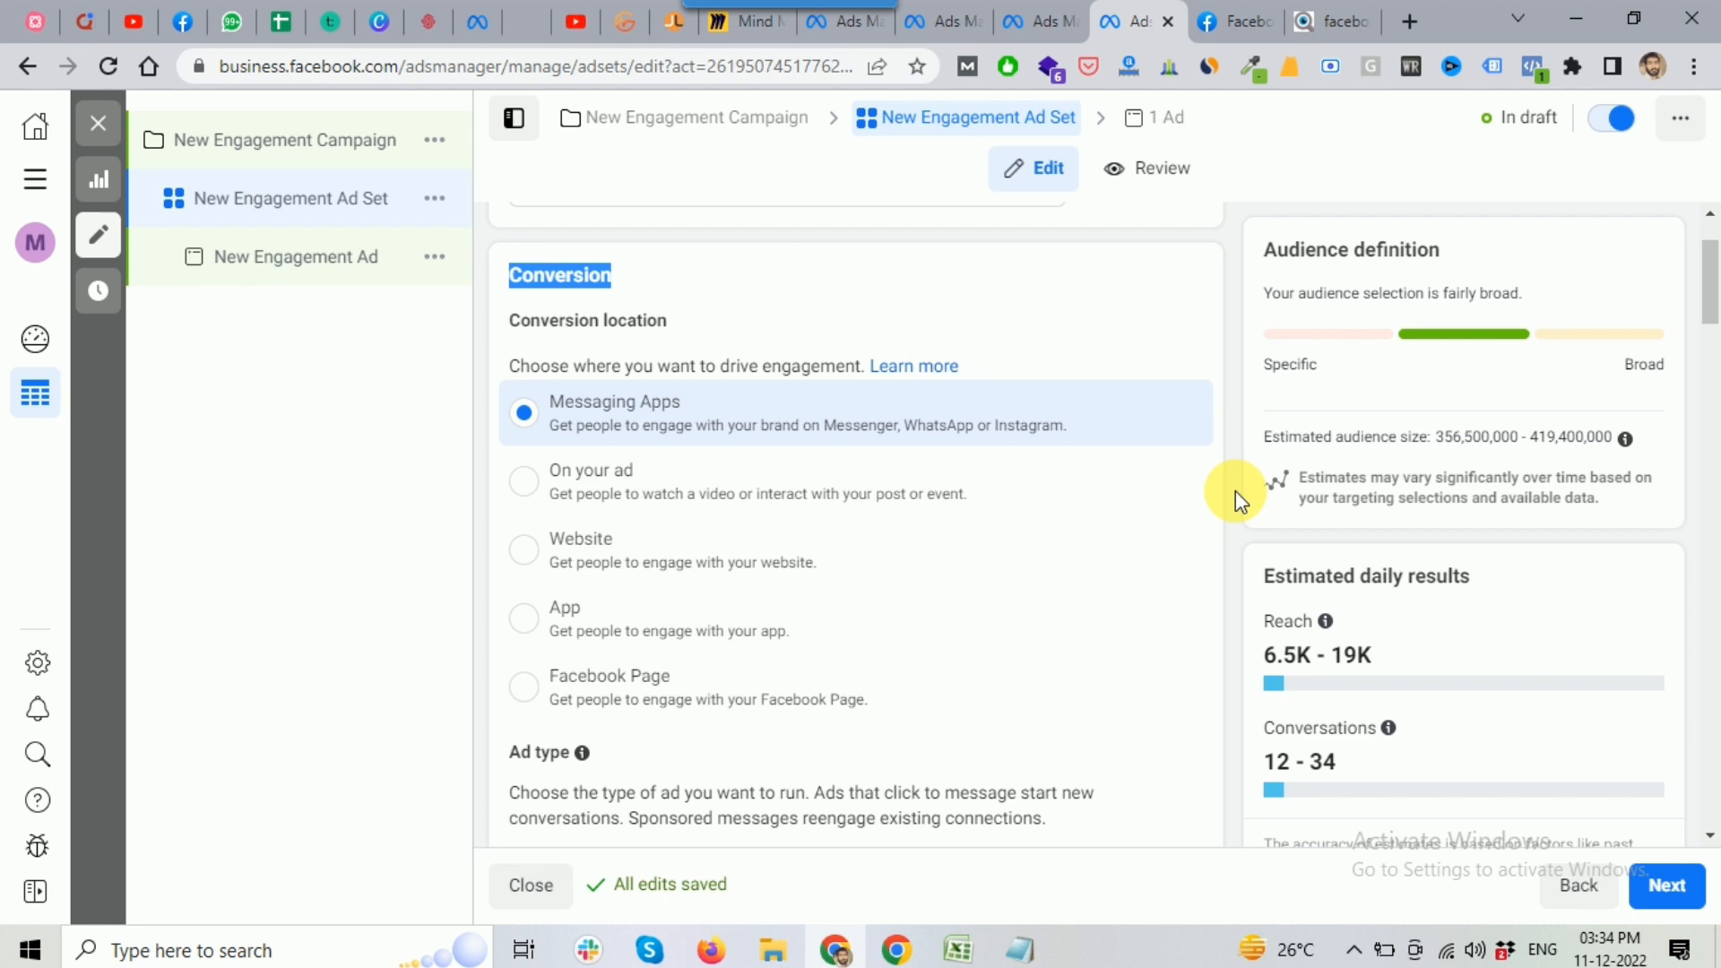
pyautogui.scroll(-1, 1236, 491)
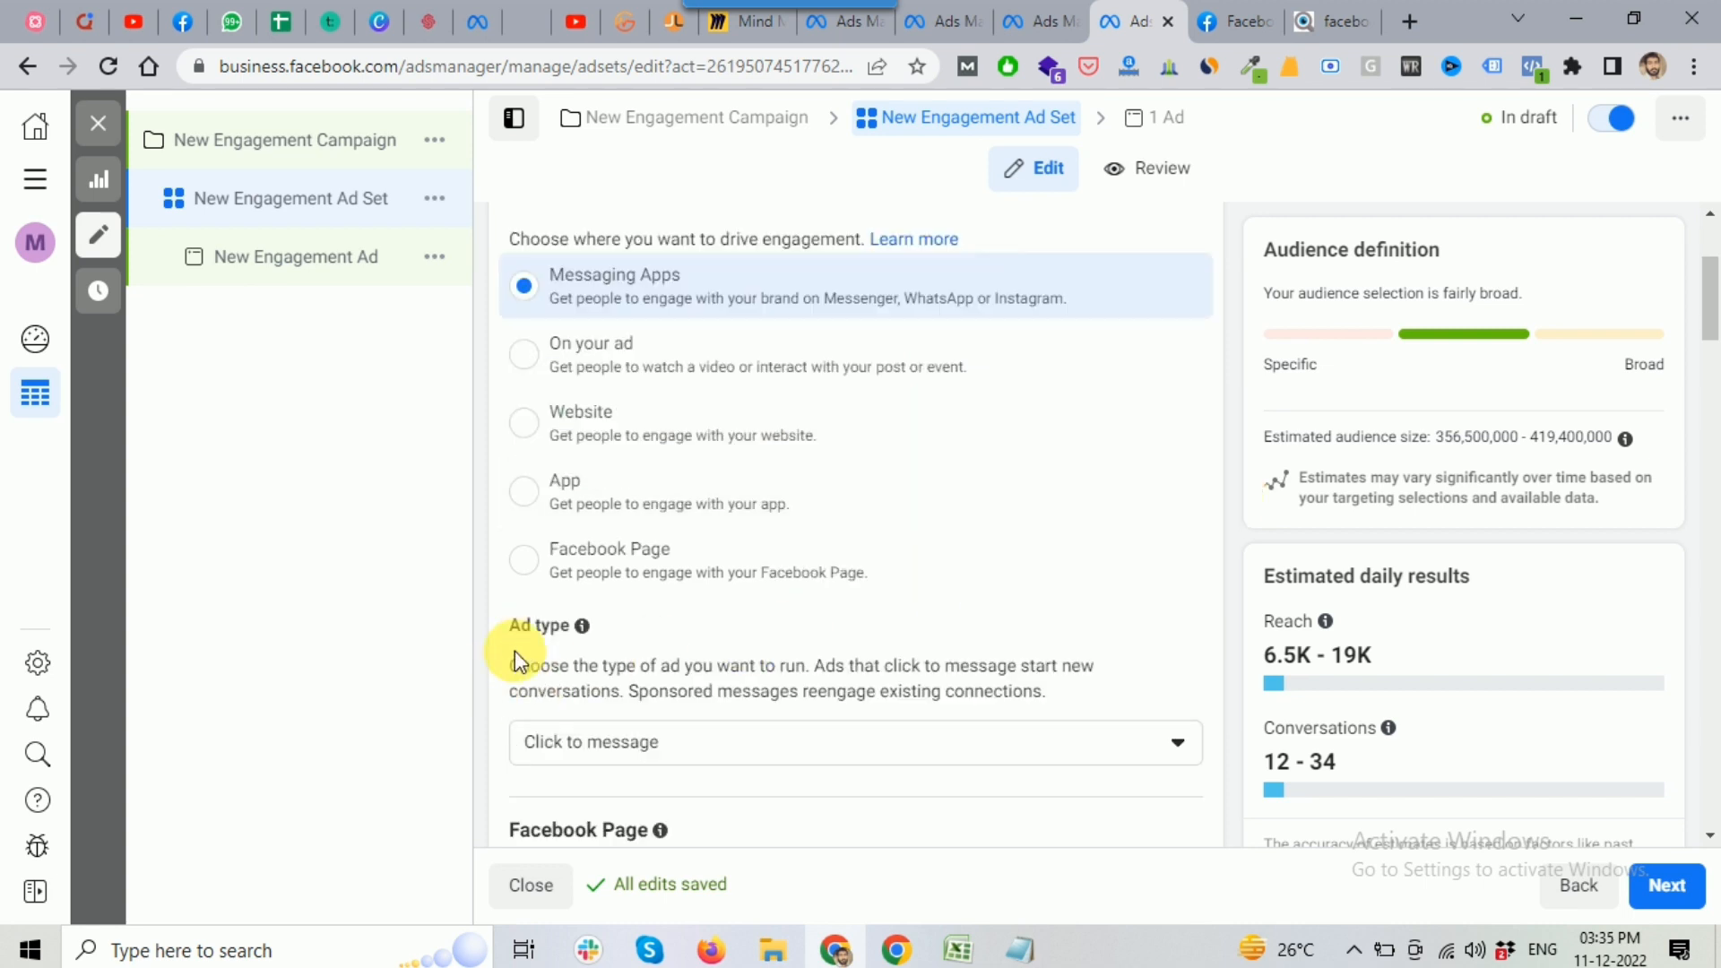
# Review the ad types available for the messaging ad set, keeping Click to message
pyautogui.moveTo(507, 634); pyautogui.dragTo(557, 635)
pyautogui.scroll(-1, 658, 632)
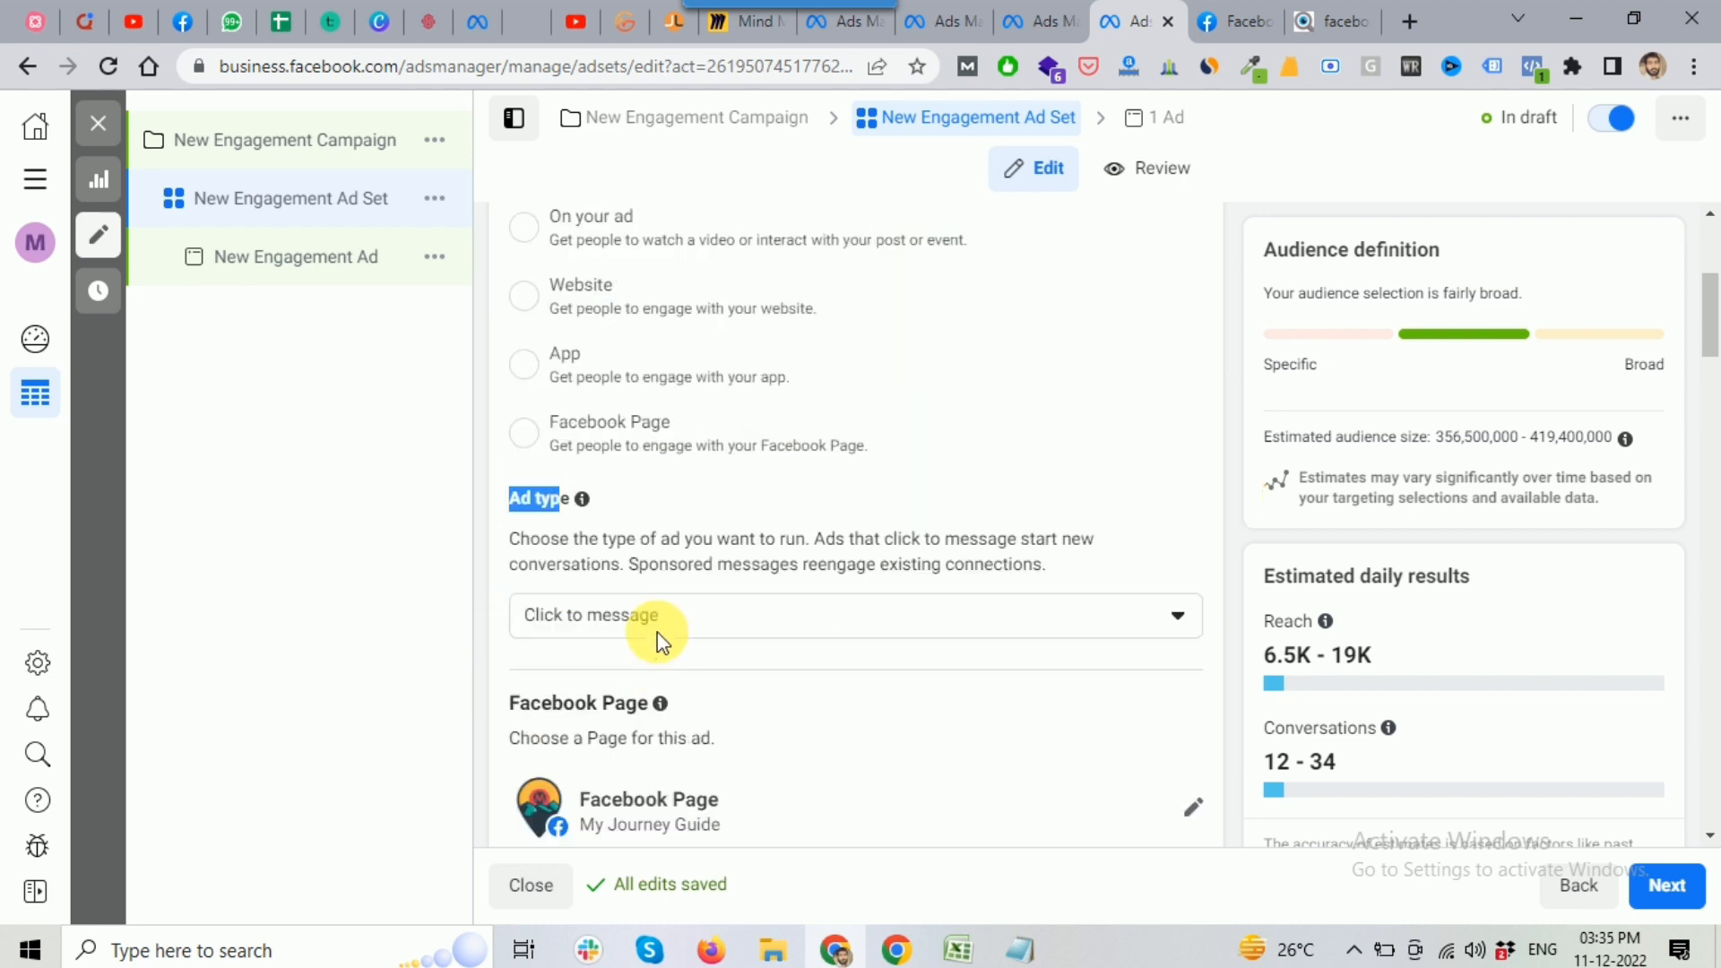
pyautogui.click(576, 617)
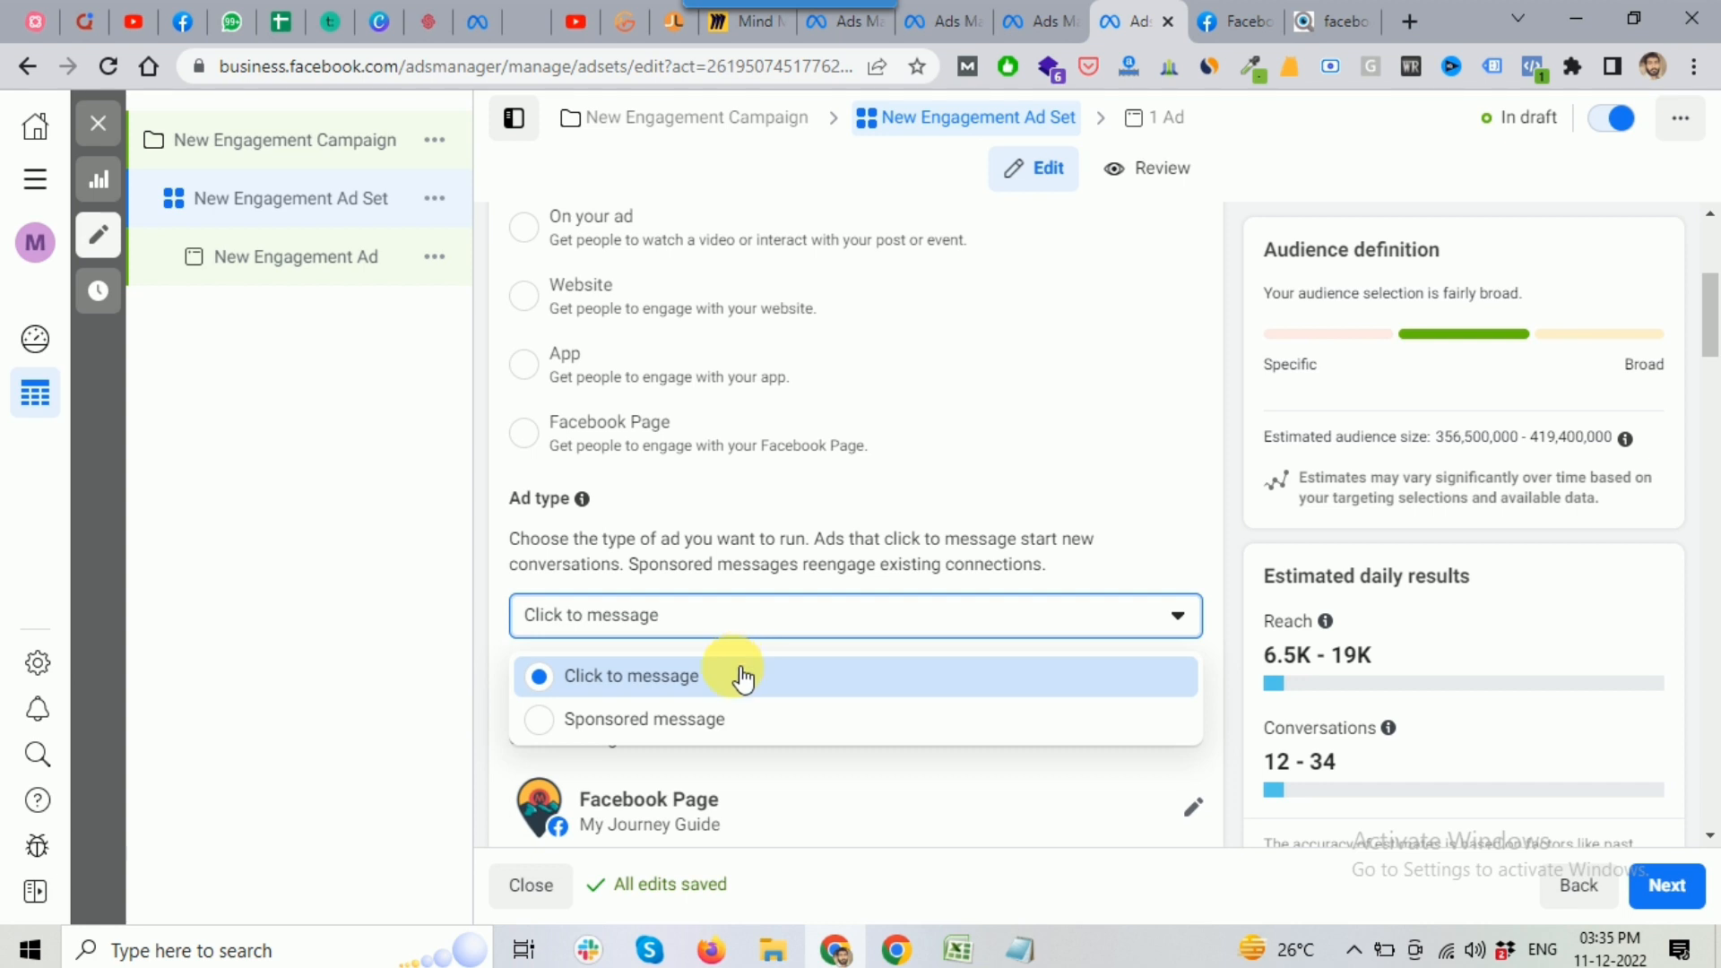
pyautogui.click(1127, 553)
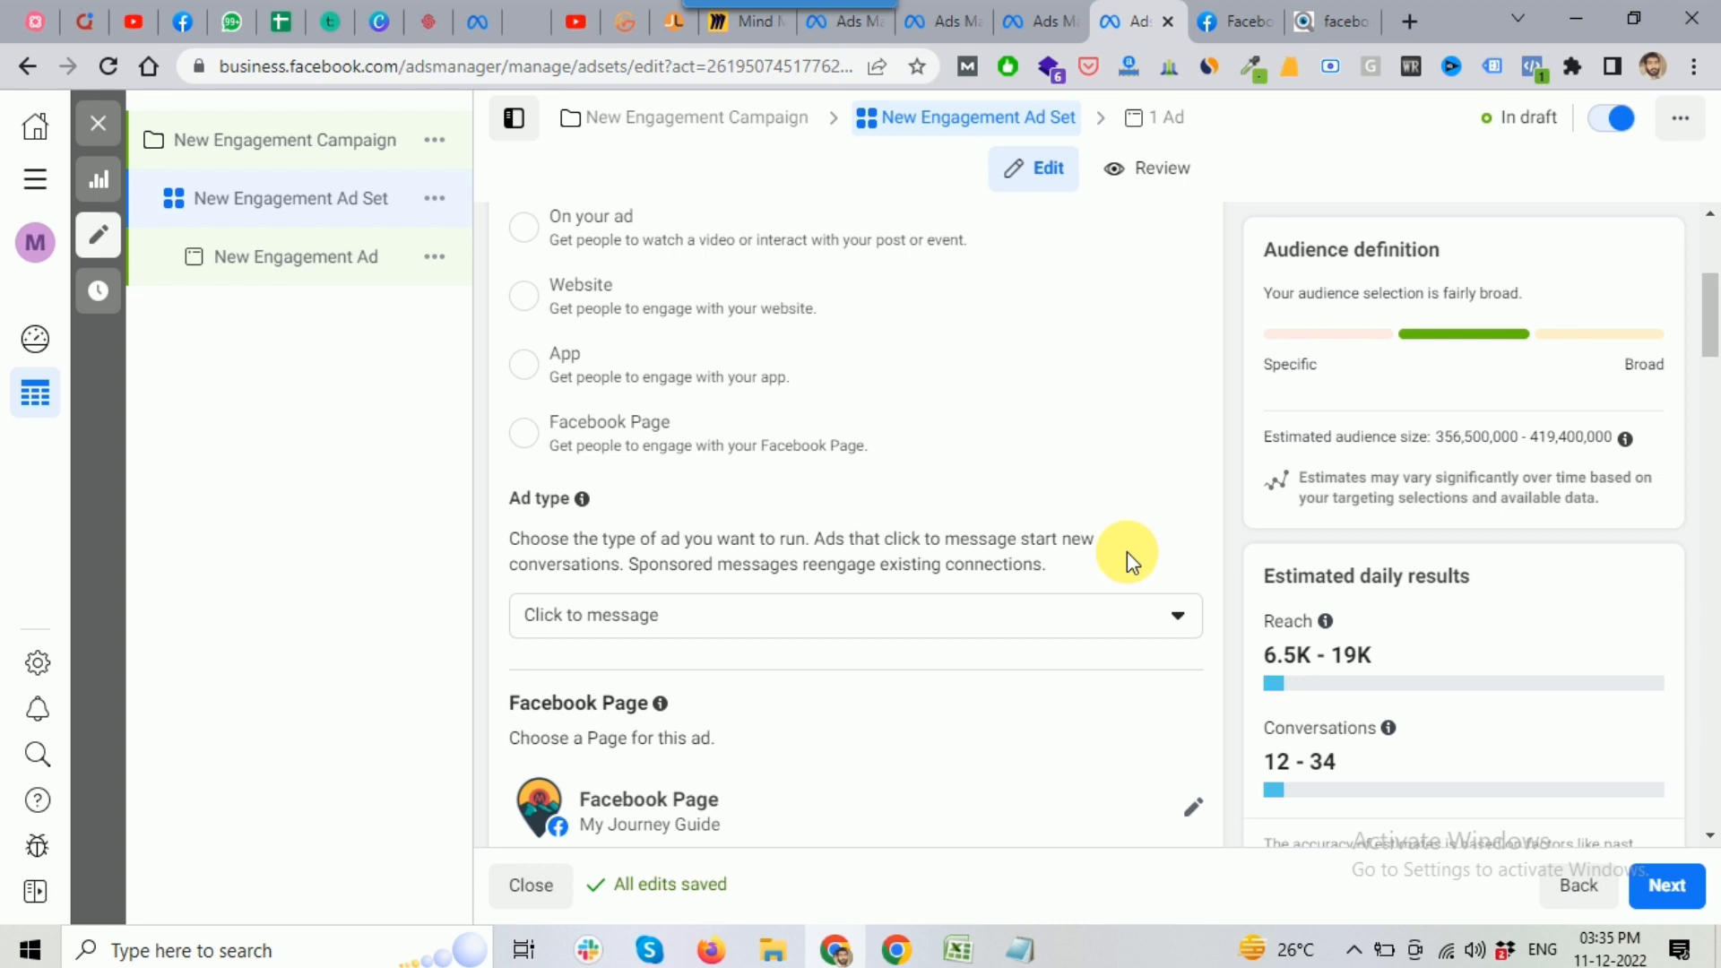
# Read how sponsored messages reengage existing connections and compare that ad type with Click to message
pyautogui.click(769, 621)
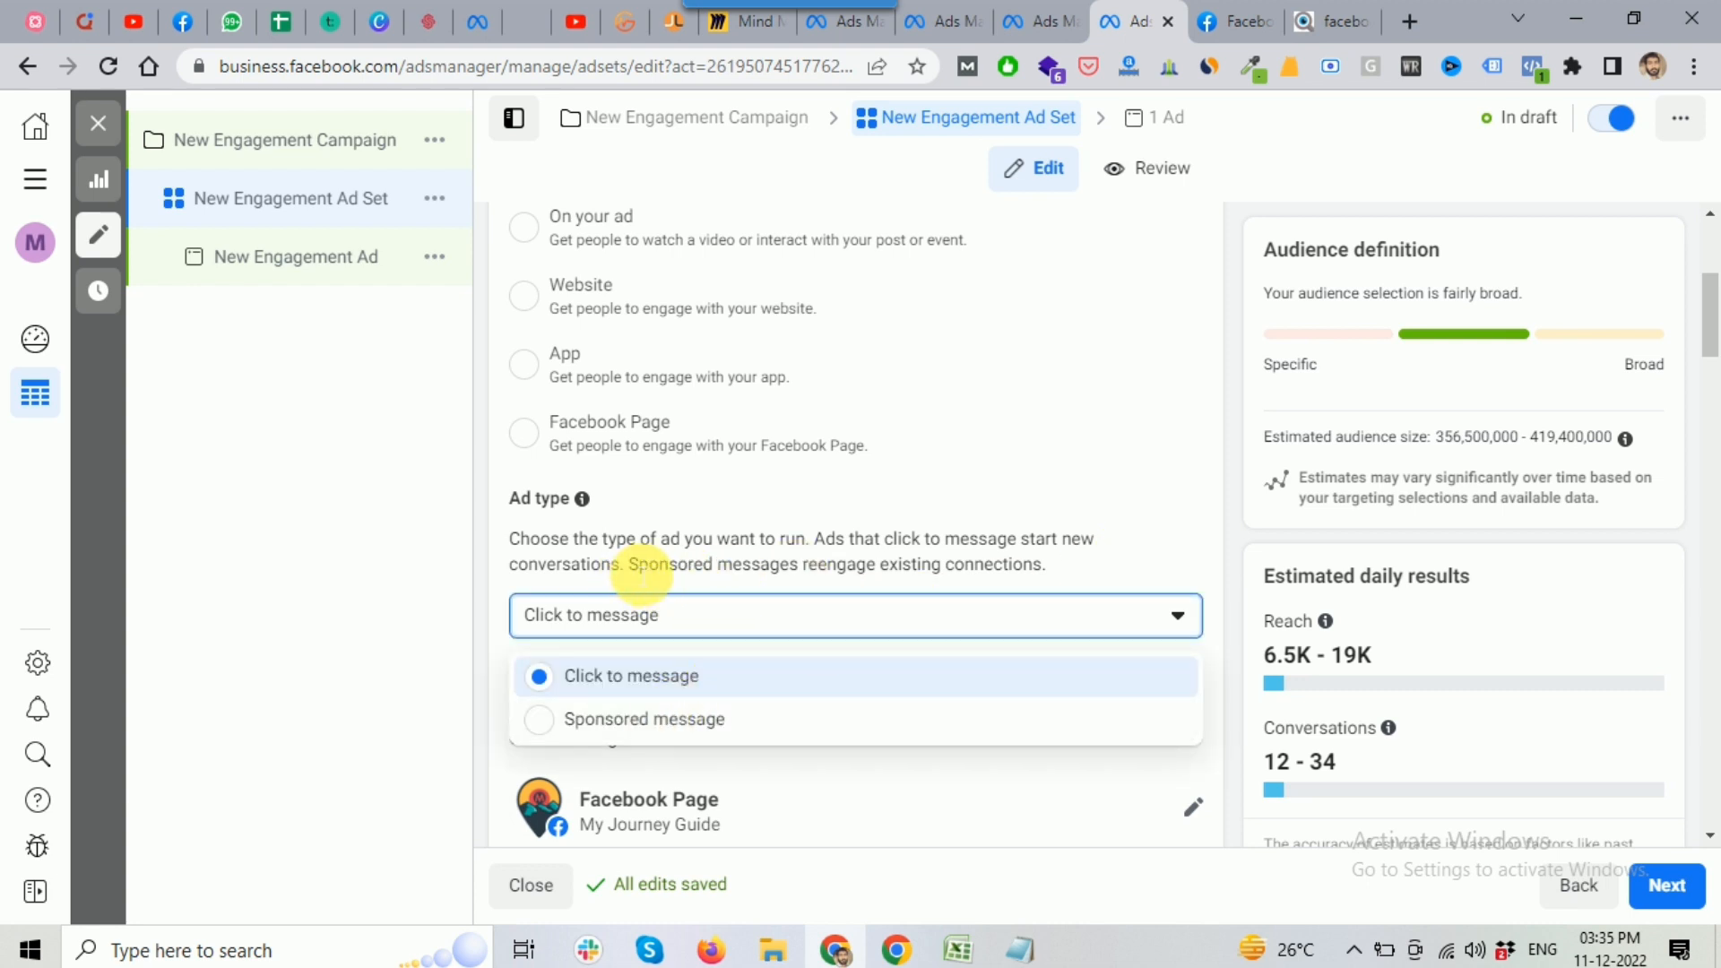
pyautogui.moveTo(629, 565); pyautogui.dragTo(1048, 572)
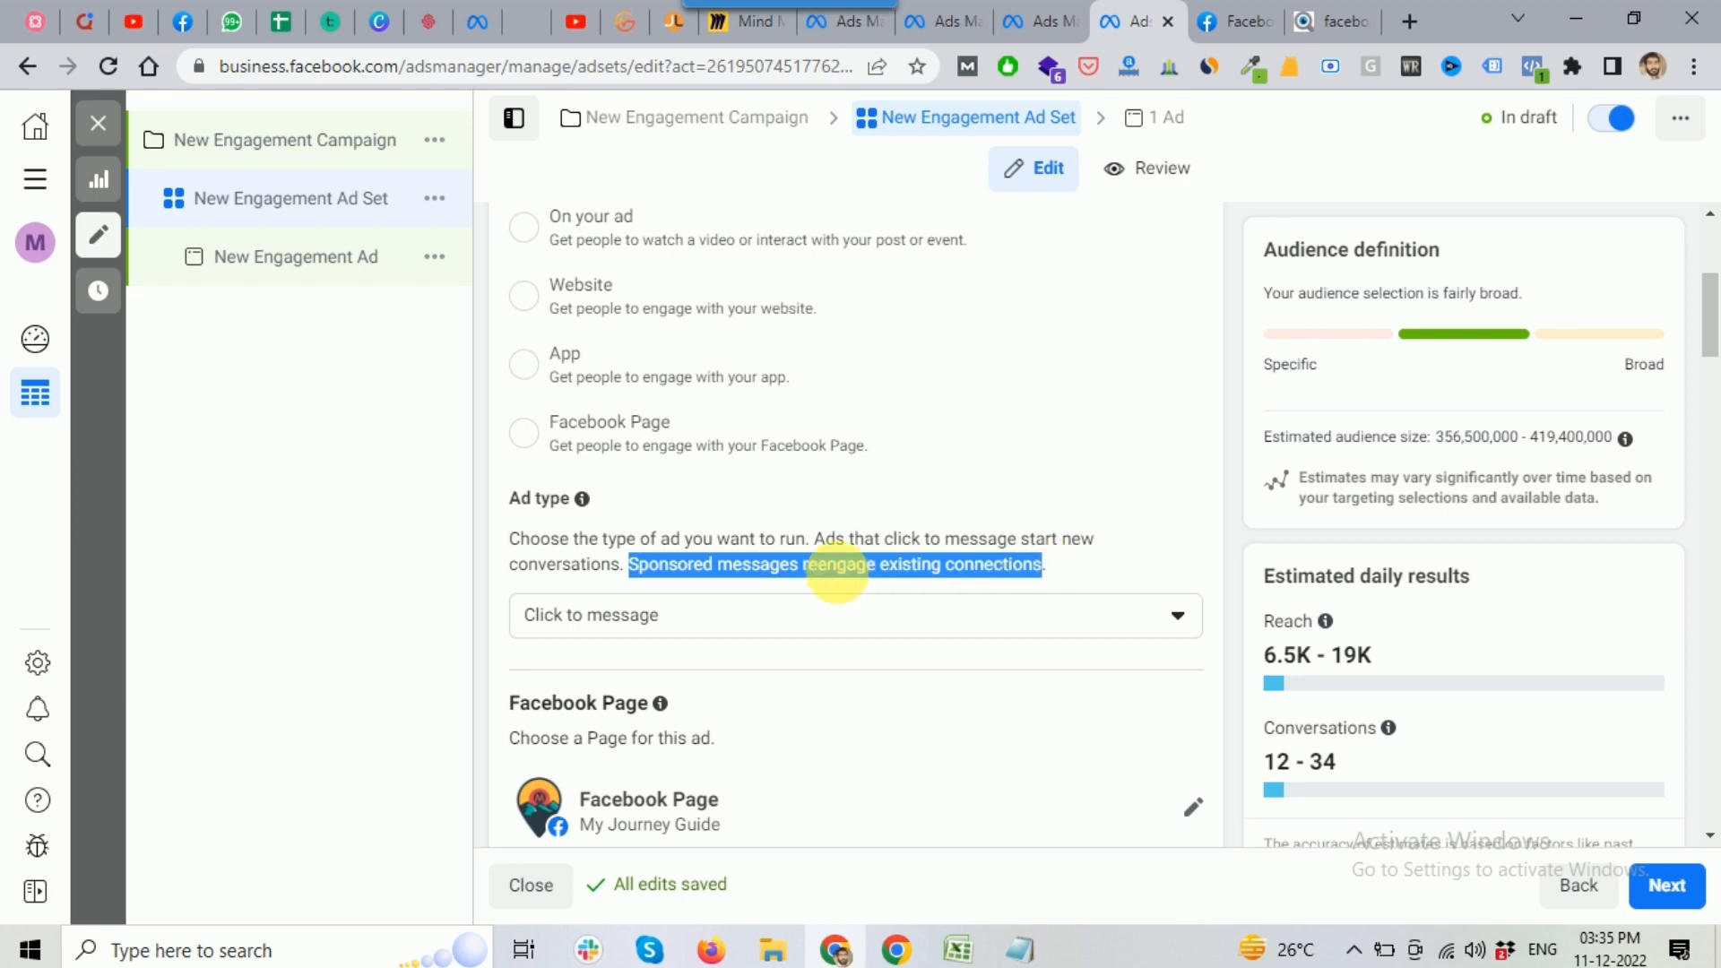
pyautogui.click(834, 573)
pyautogui.moveTo(804, 565); pyautogui.dragTo(834, 577)
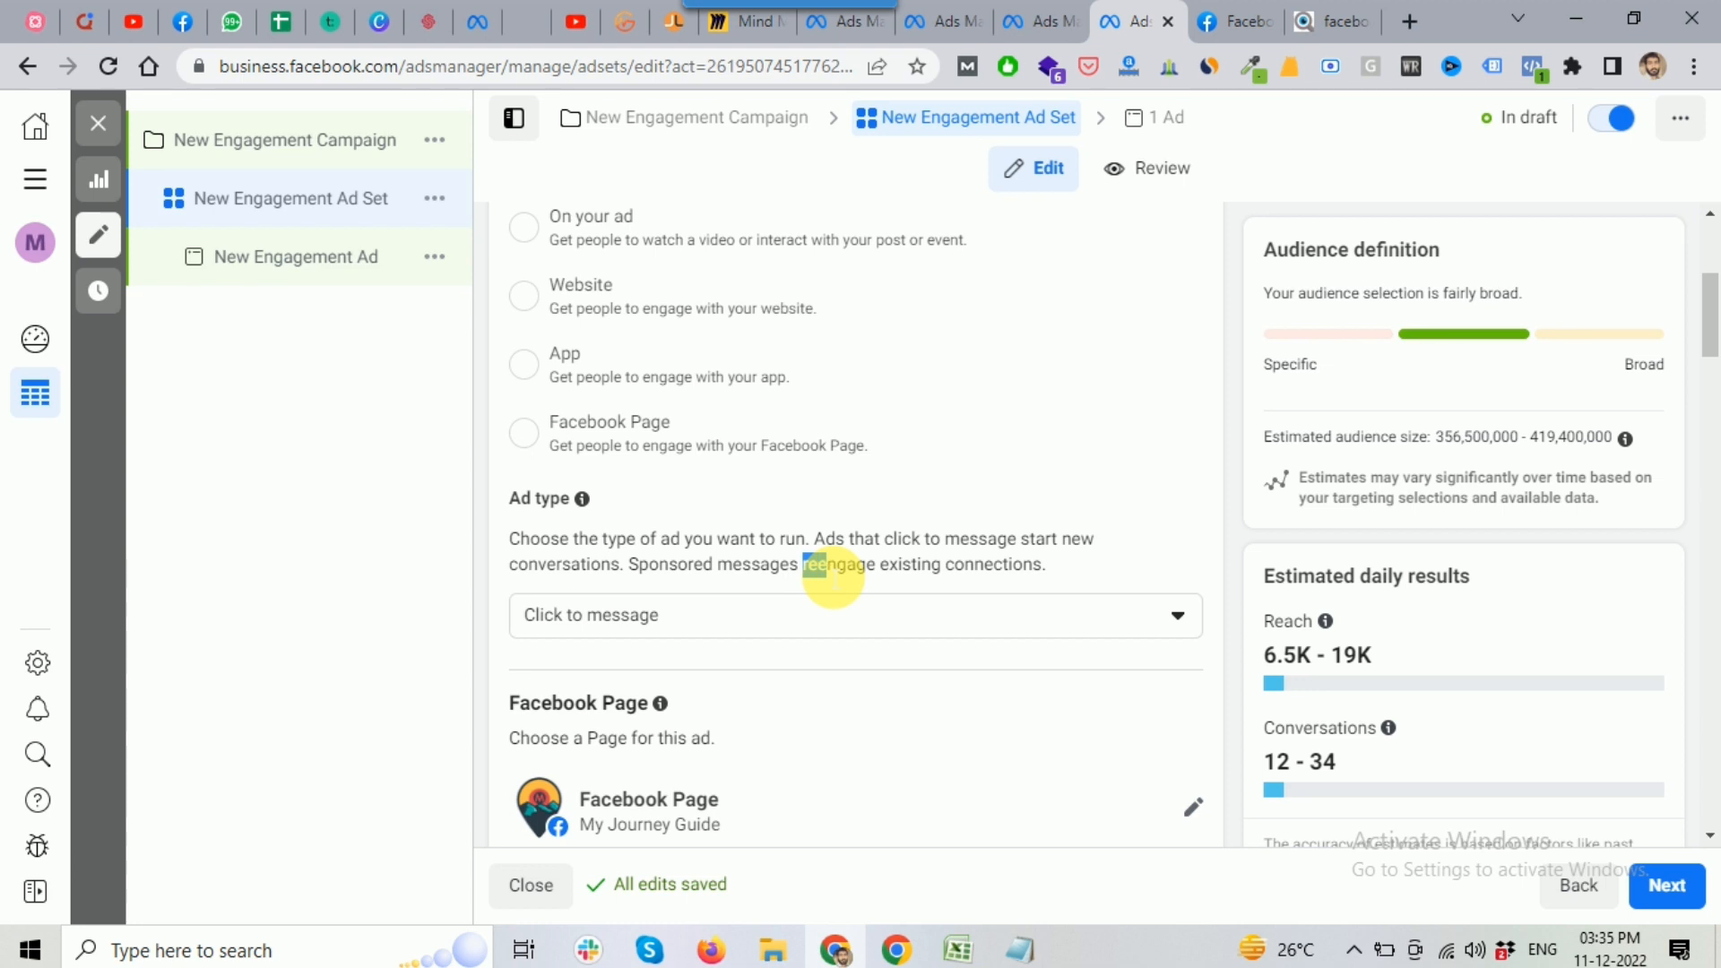
pyautogui.click(900, 585)
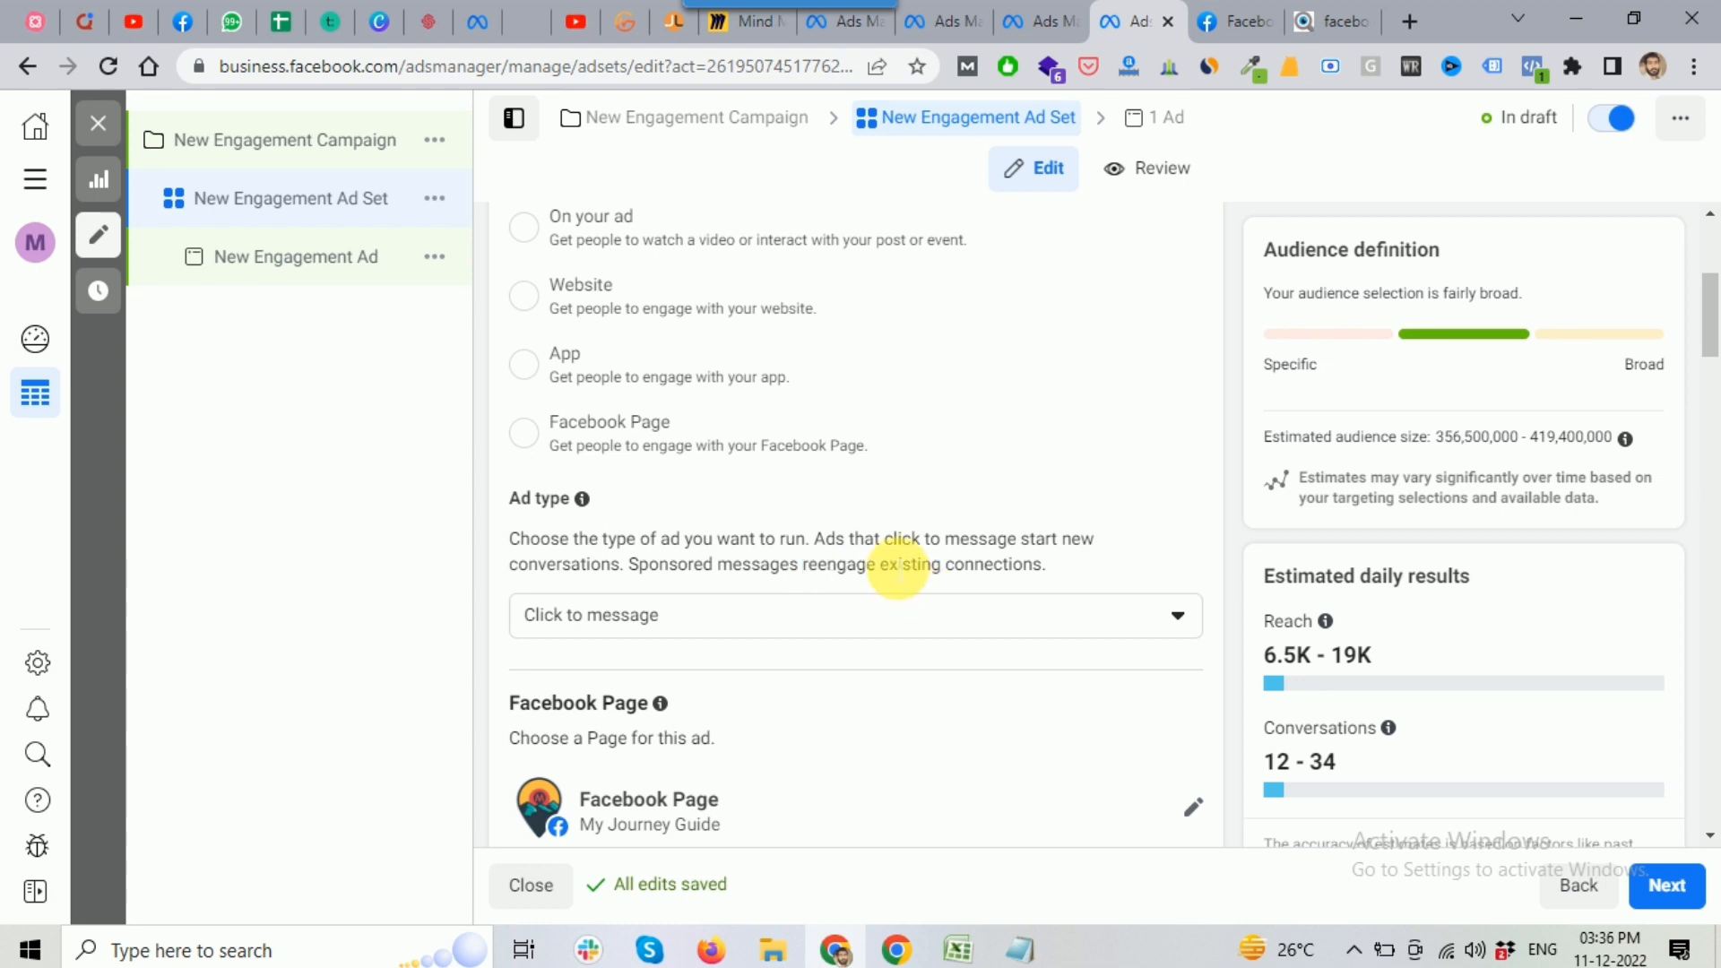
pyautogui.moveTo(629, 567); pyautogui.dragTo(800, 571)
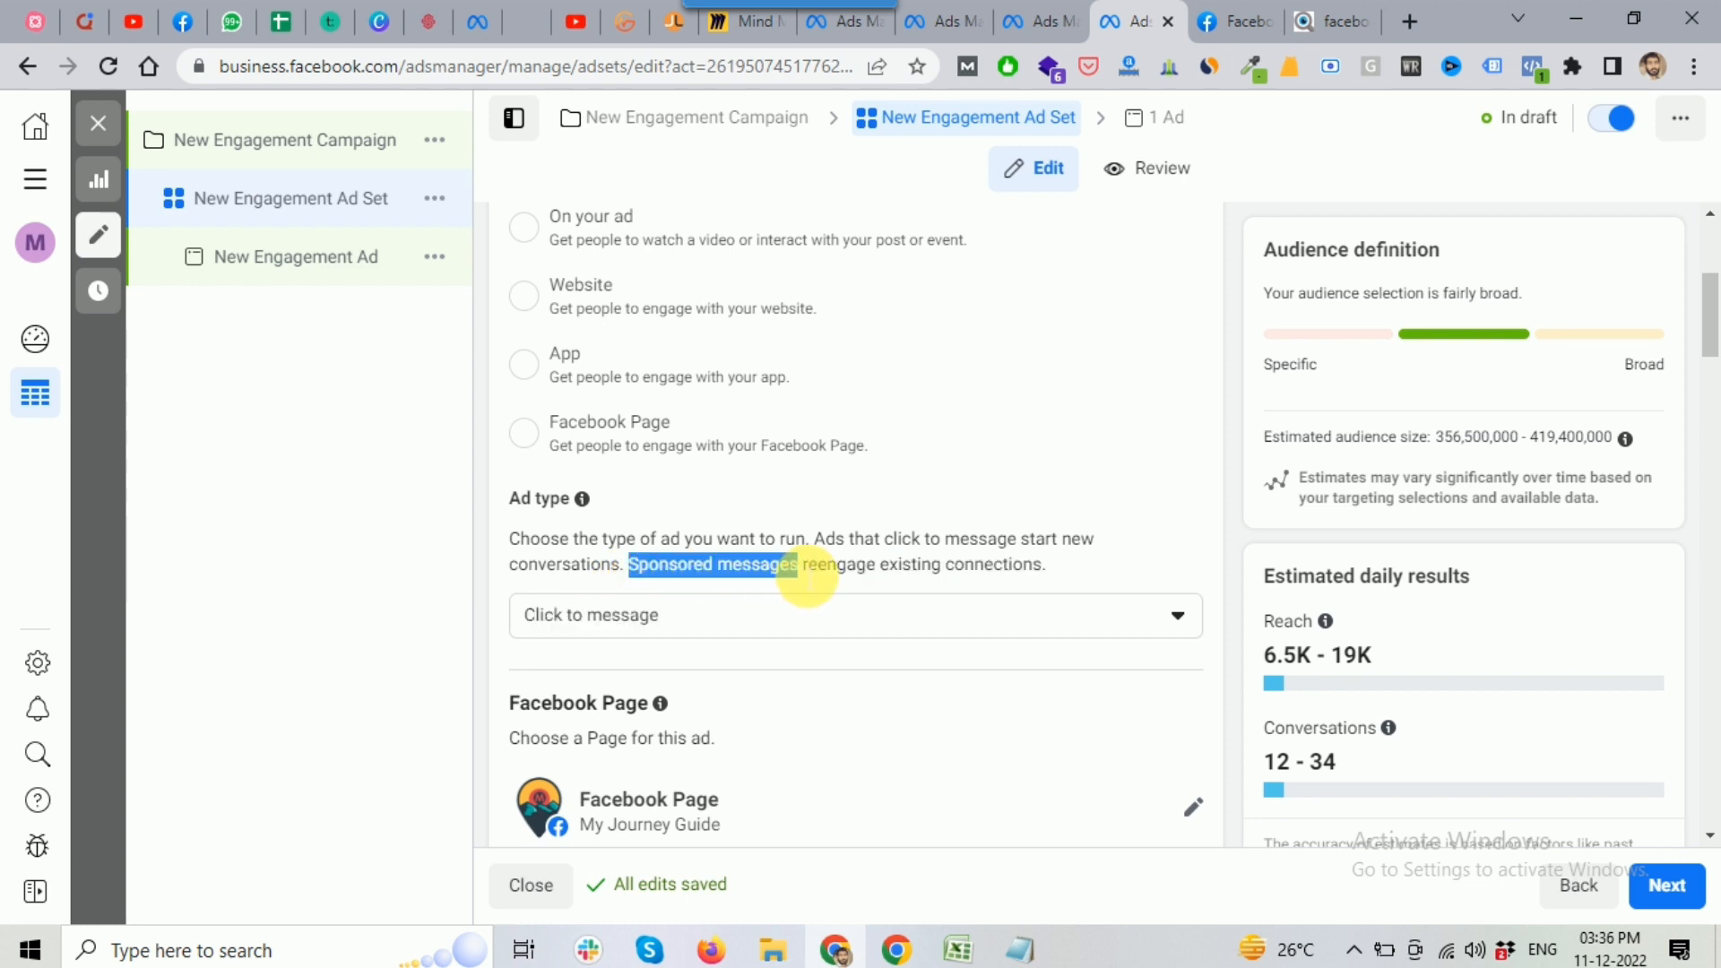
pyautogui.click(682, 626)
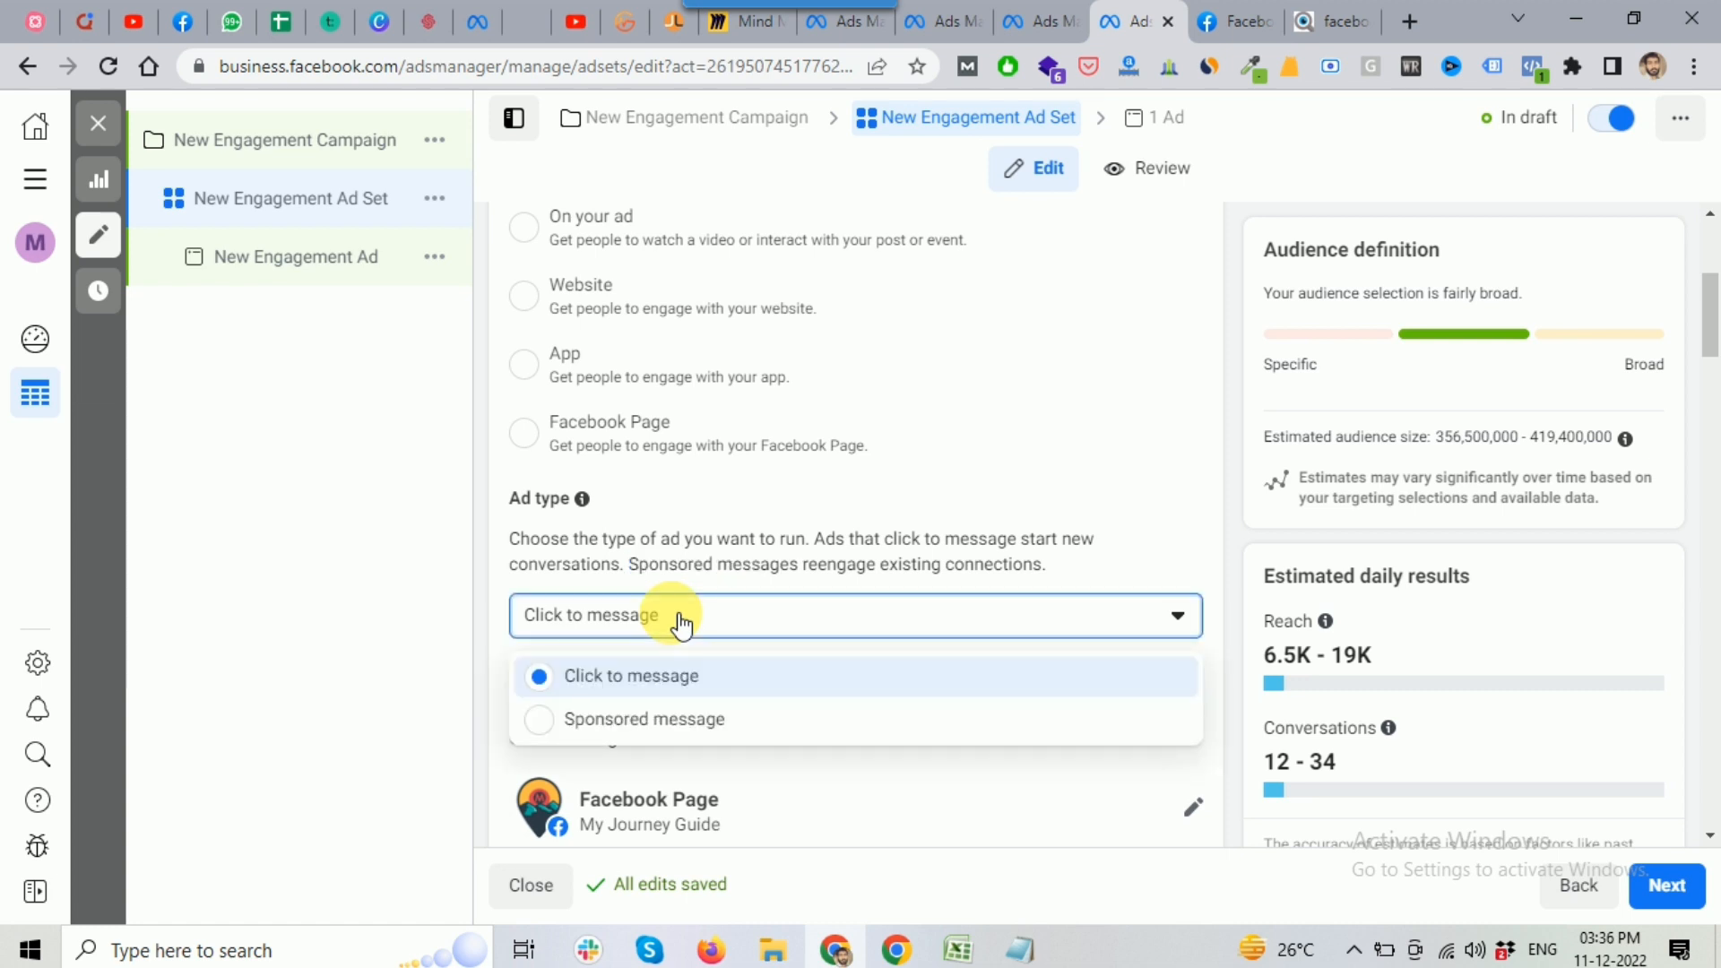
pyautogui.click(1217, 524)
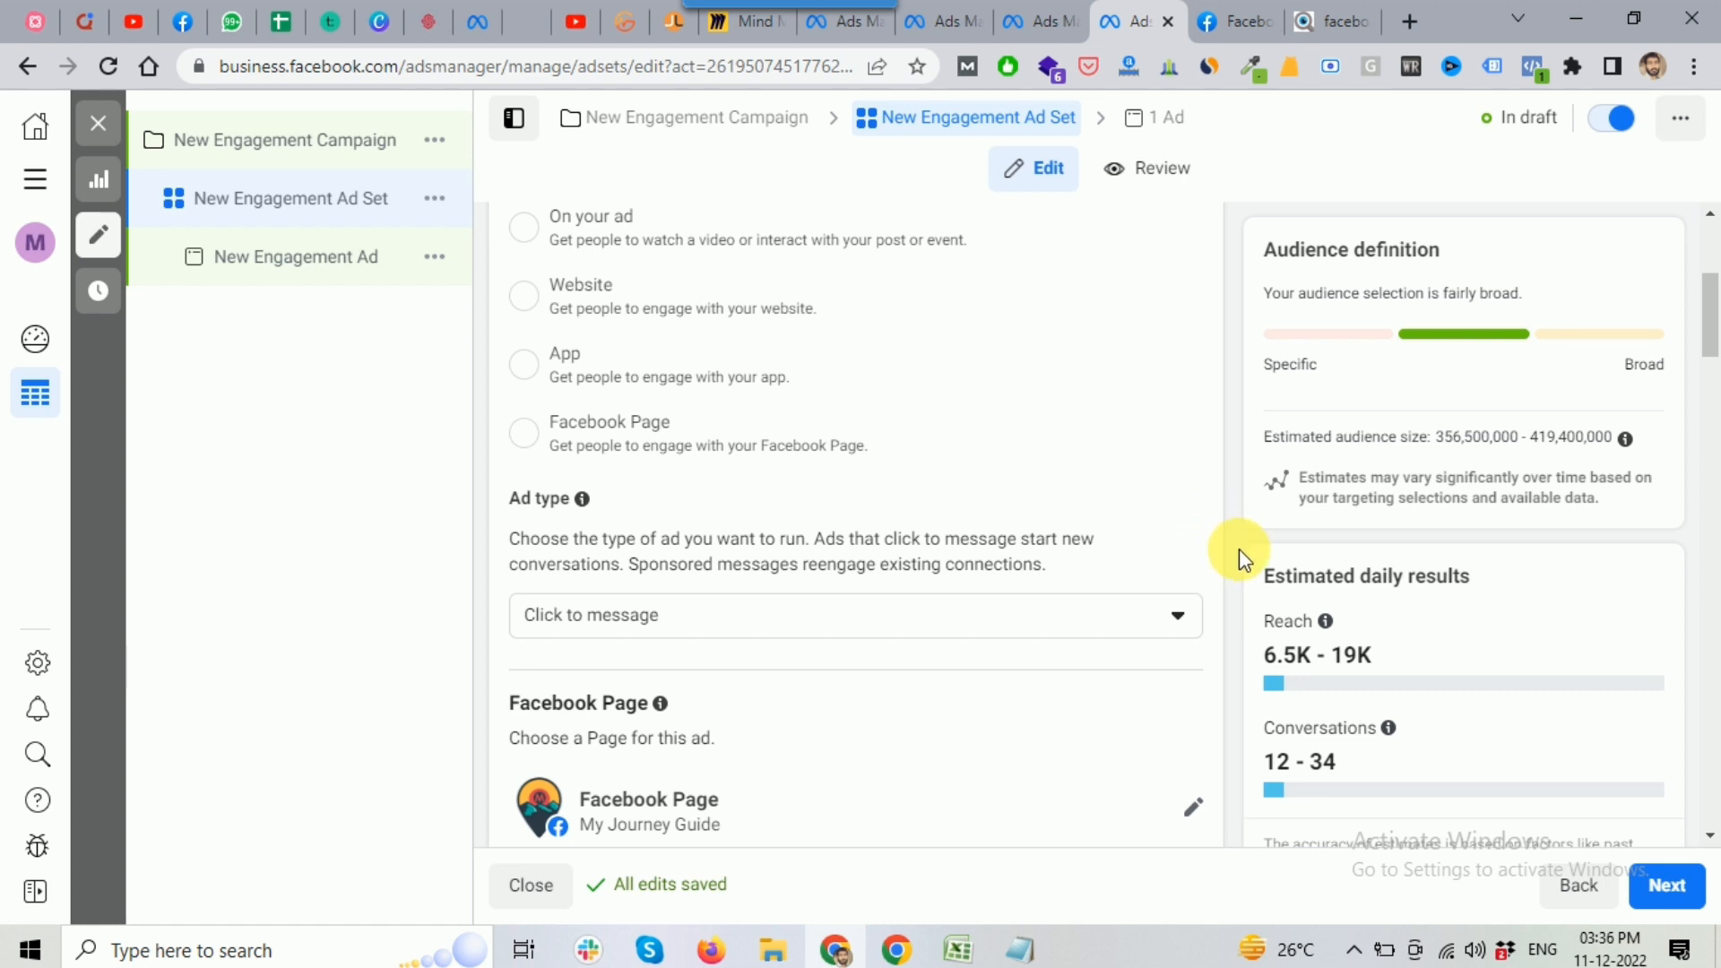
# Look over the ad's Facebook Page and the Messenger, Instagram and WhatsApp messaging destinations
pyautogui.scroll(-1, 1239, 548)
pyautogui.scroll(-1, 1239, 546)
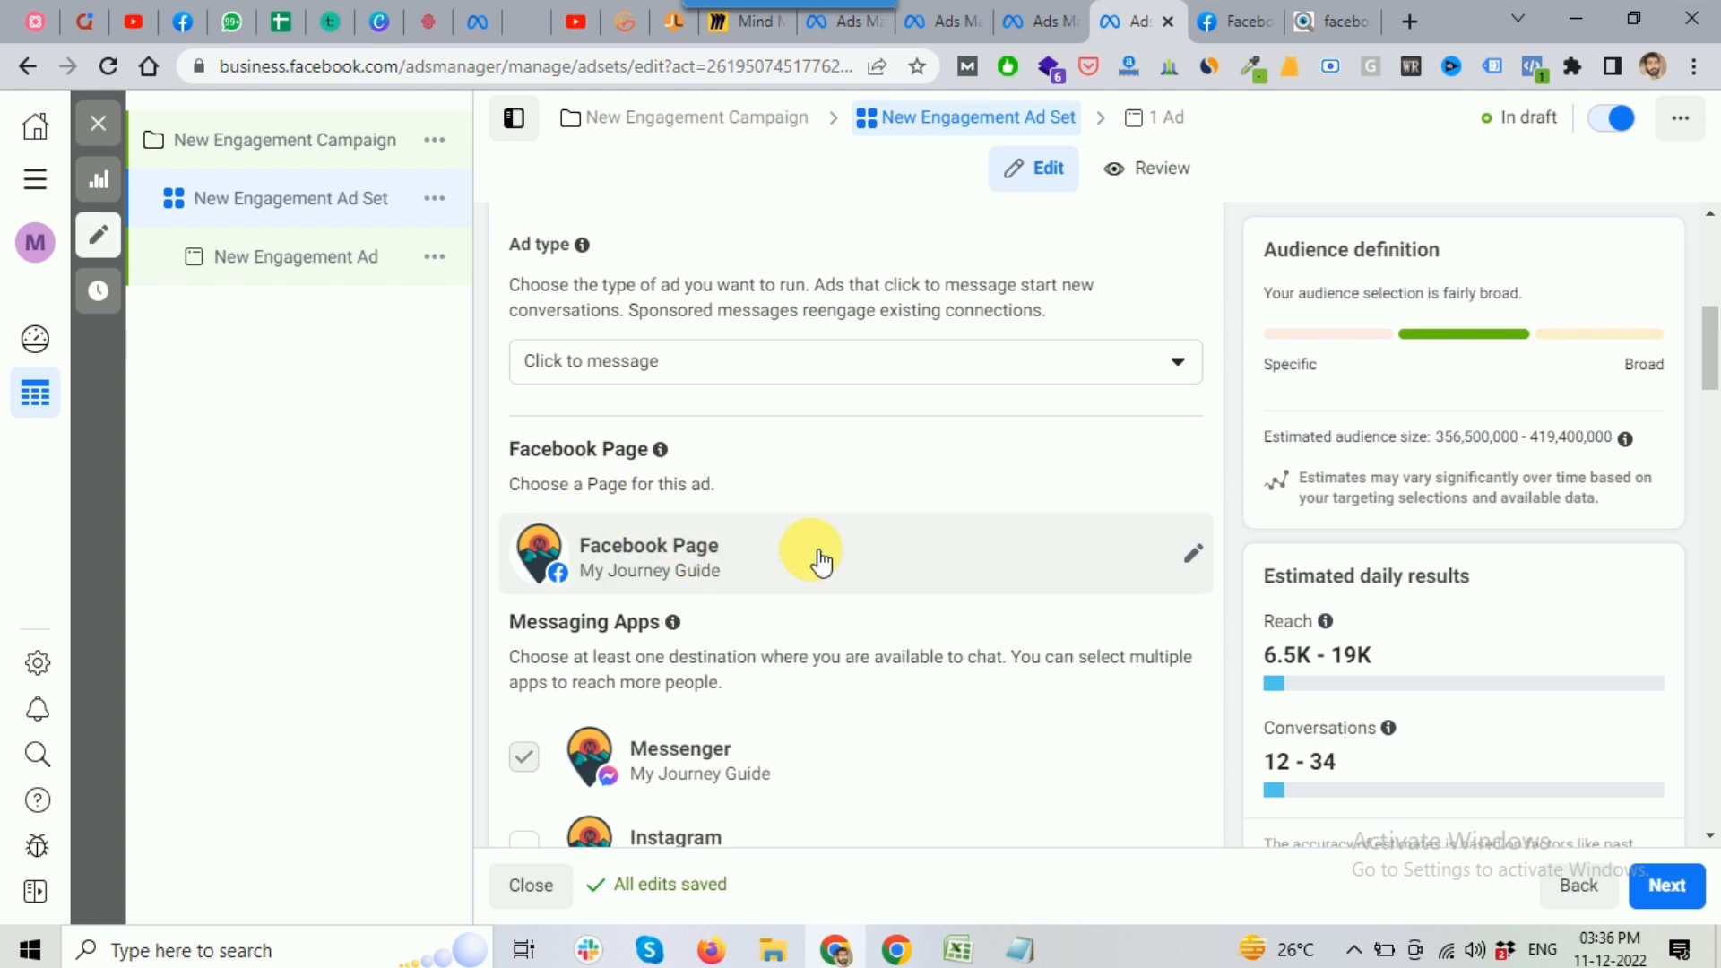
pyautogui.scroll(-1, 820, 560)
pyautogui.moveTo(514, 509); pyautogui.dragTo(692, 514)
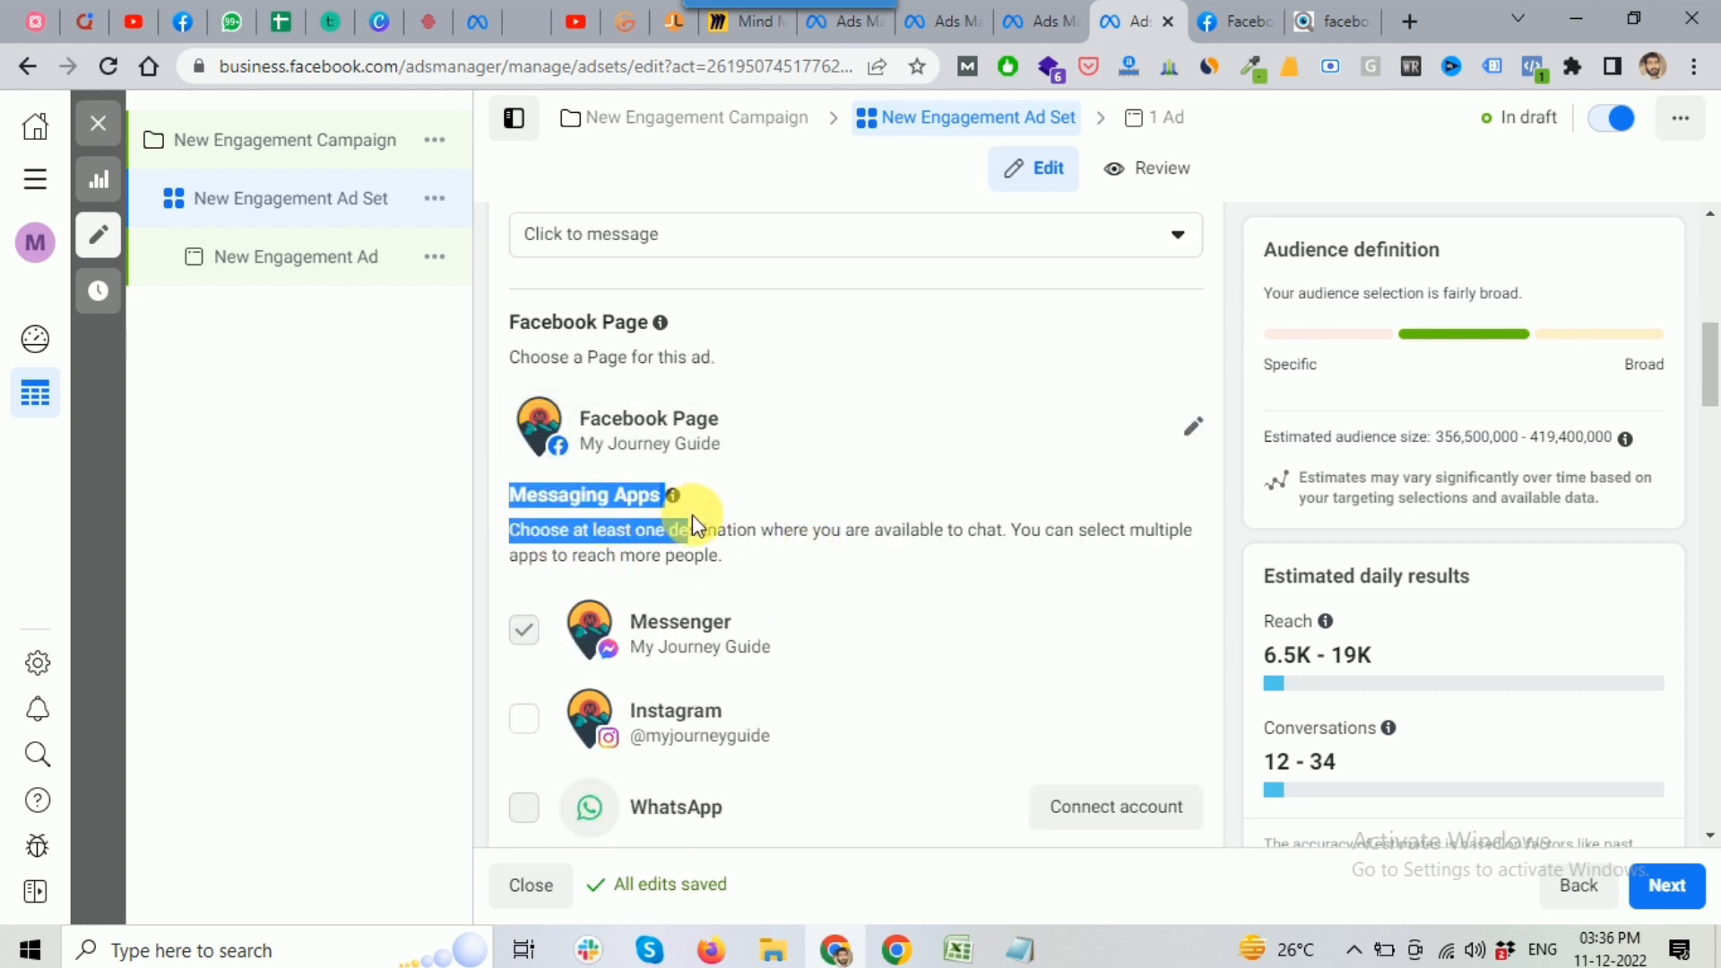
pyautogui.scroll(-1, 614, 581)
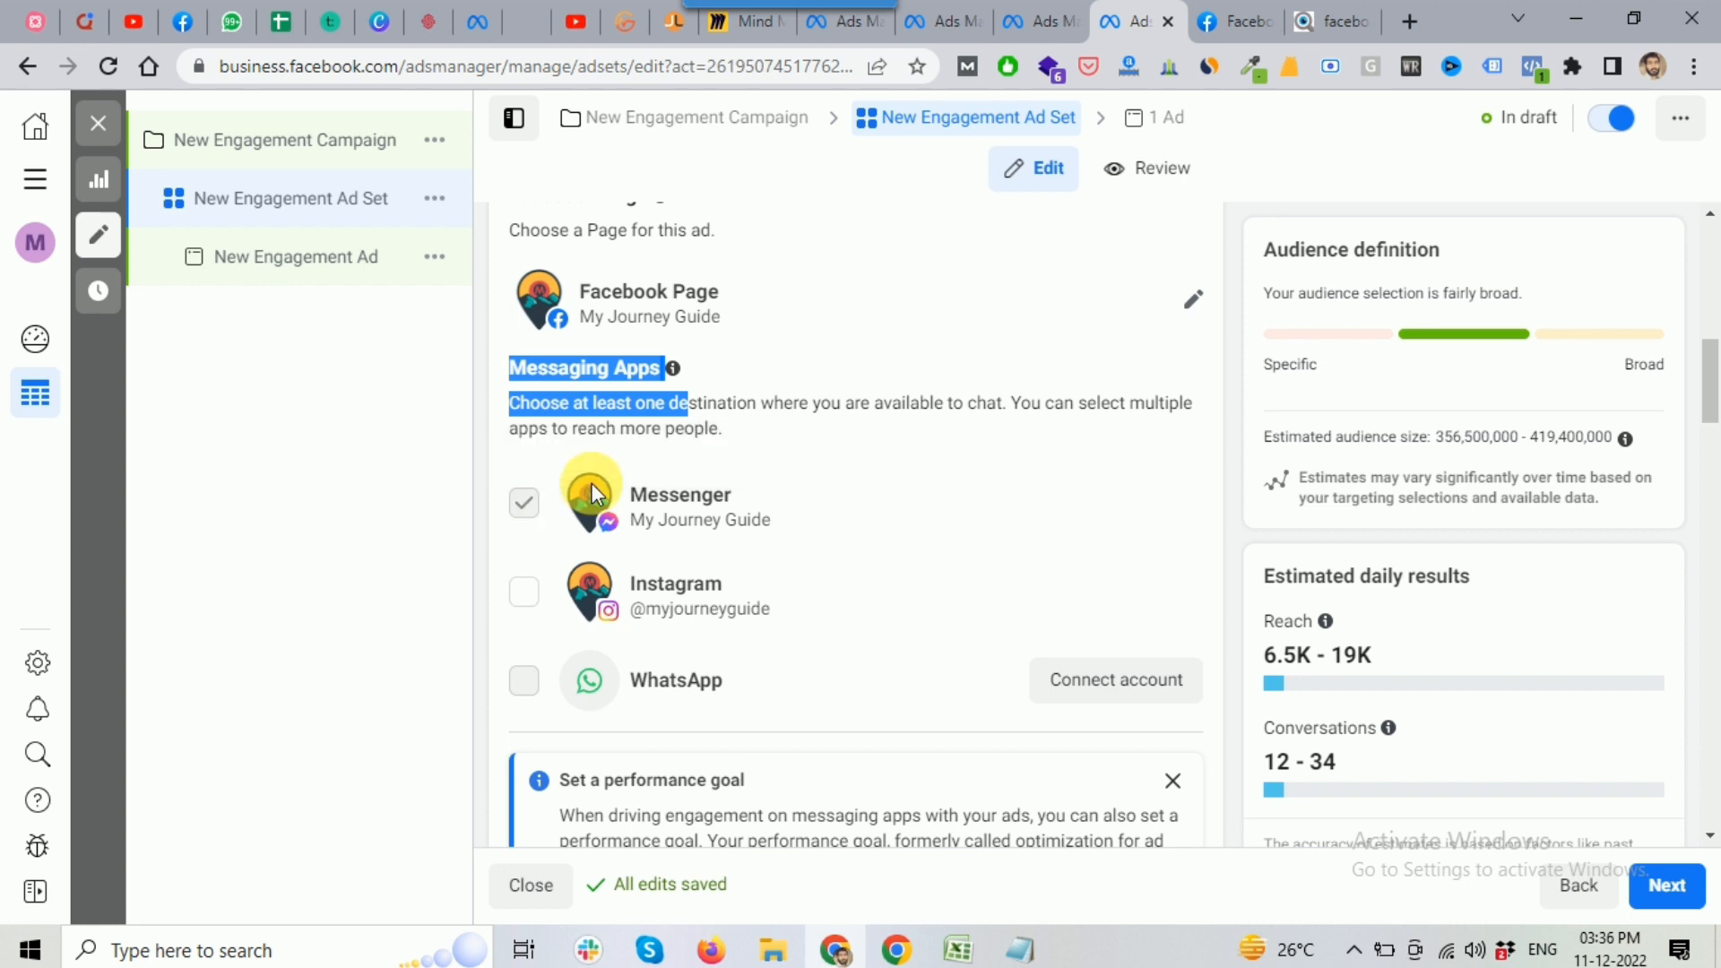
pyautogui.click(911, 399)
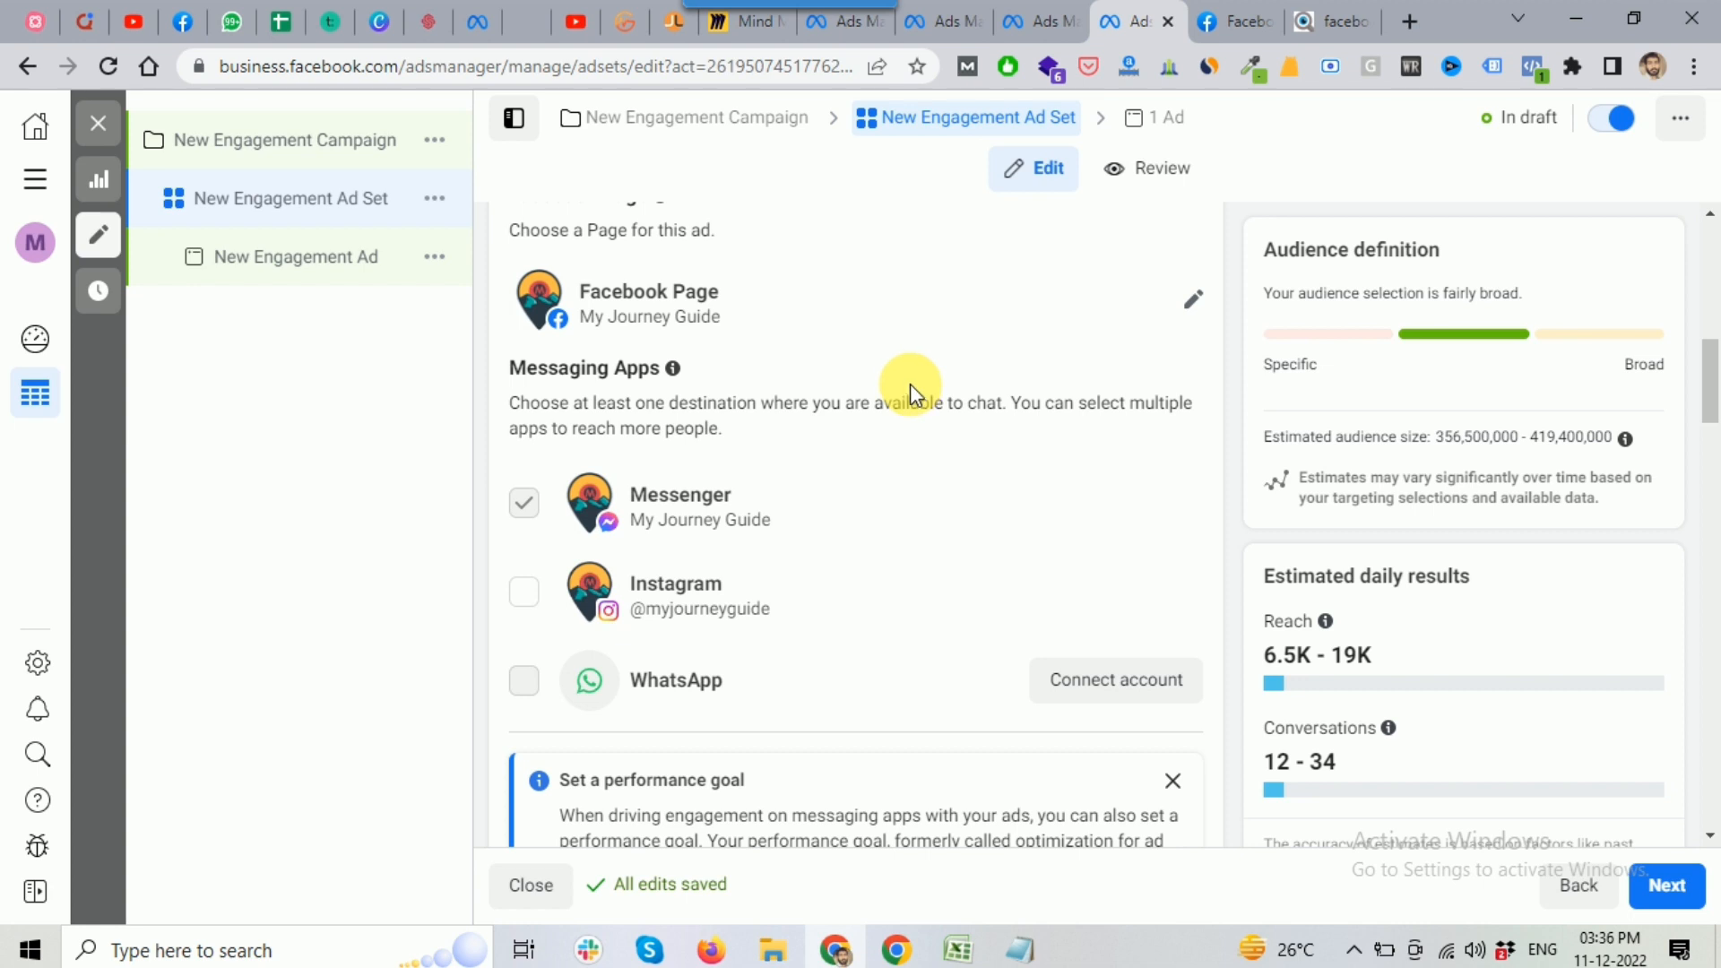
# Review the engagement and other performance goals, keeping Maximize number of conversations
pyautogui.scroll(-1, 911, 385)
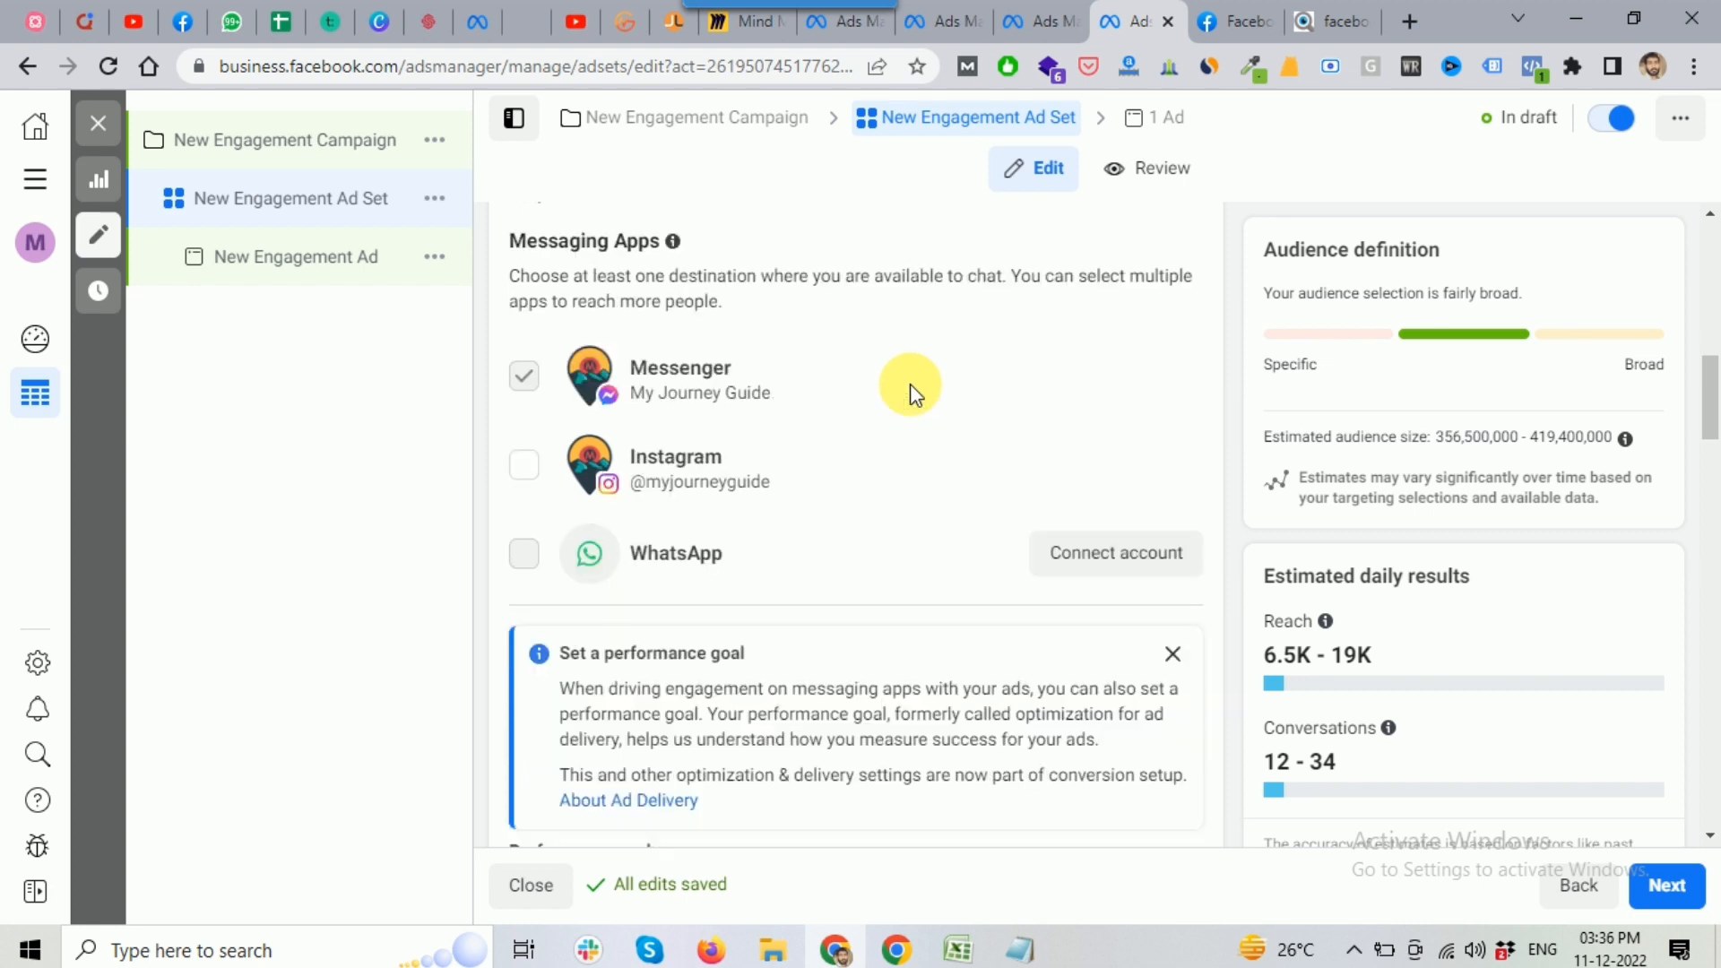
pyautogui.scroll(-1, 910, 384)
pyautogui.scroll(-2, 910, 383)
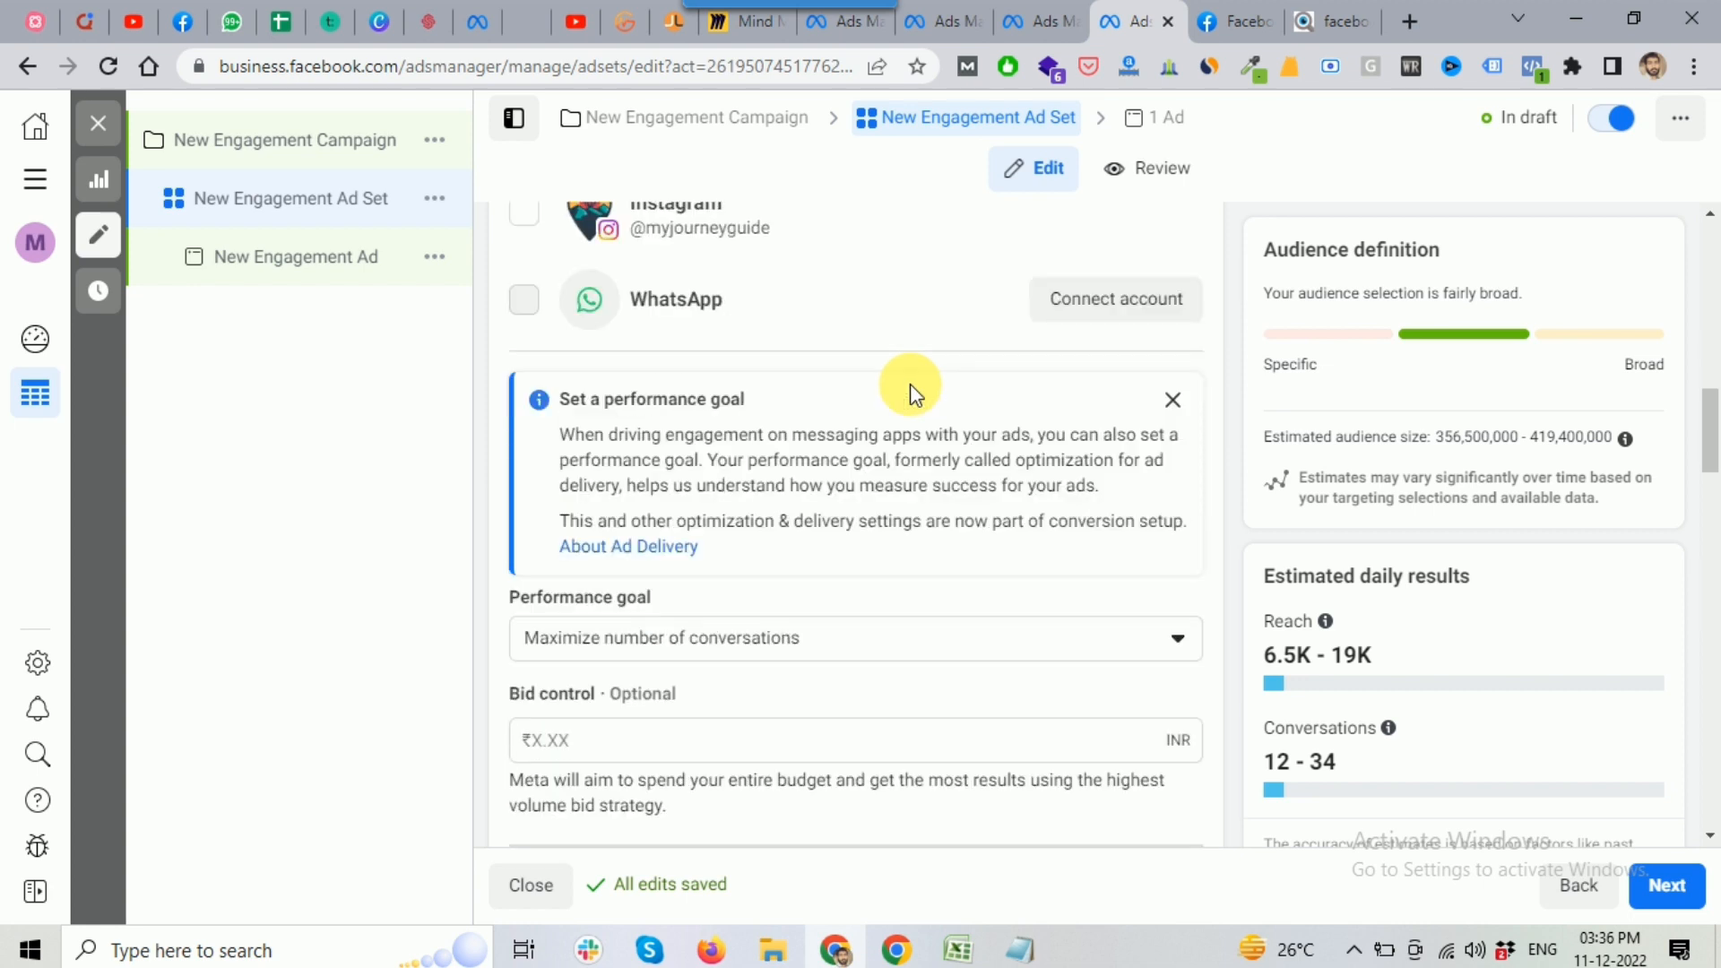
pyautogui.moveTo(506, 471); pyautogui.dragTo(662, 489)
pyautogui.click(663, 484)
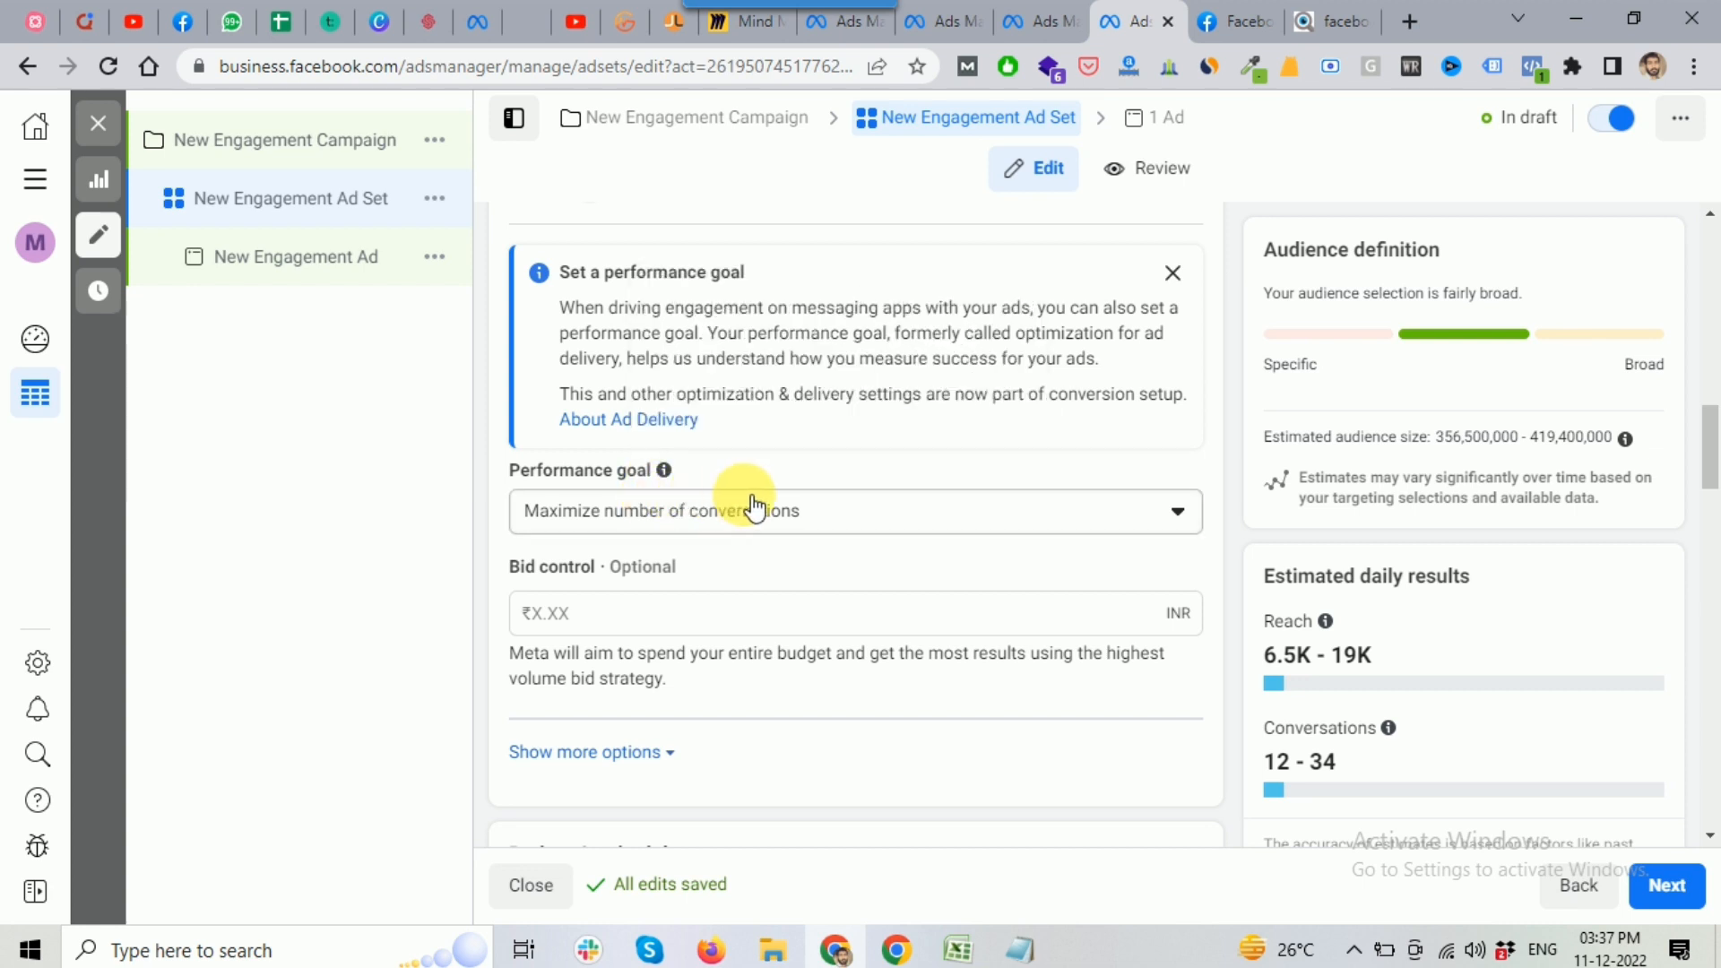
pyautogui.click(824, 520)
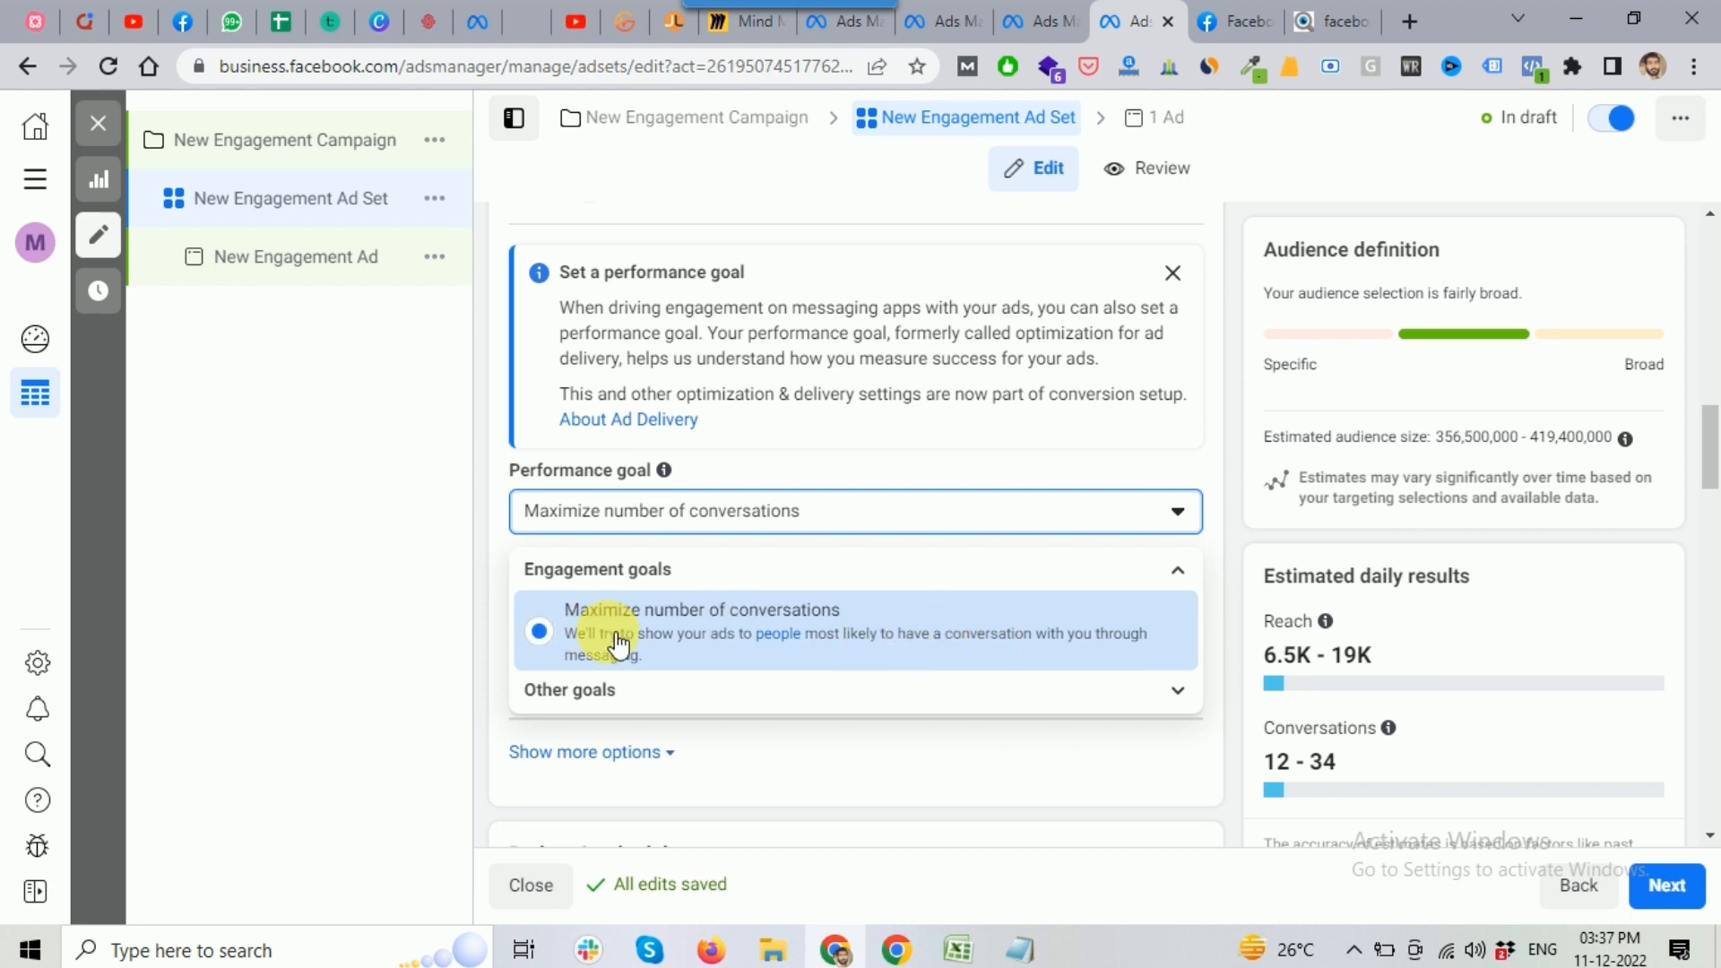
pyautogui.click(581, 692)
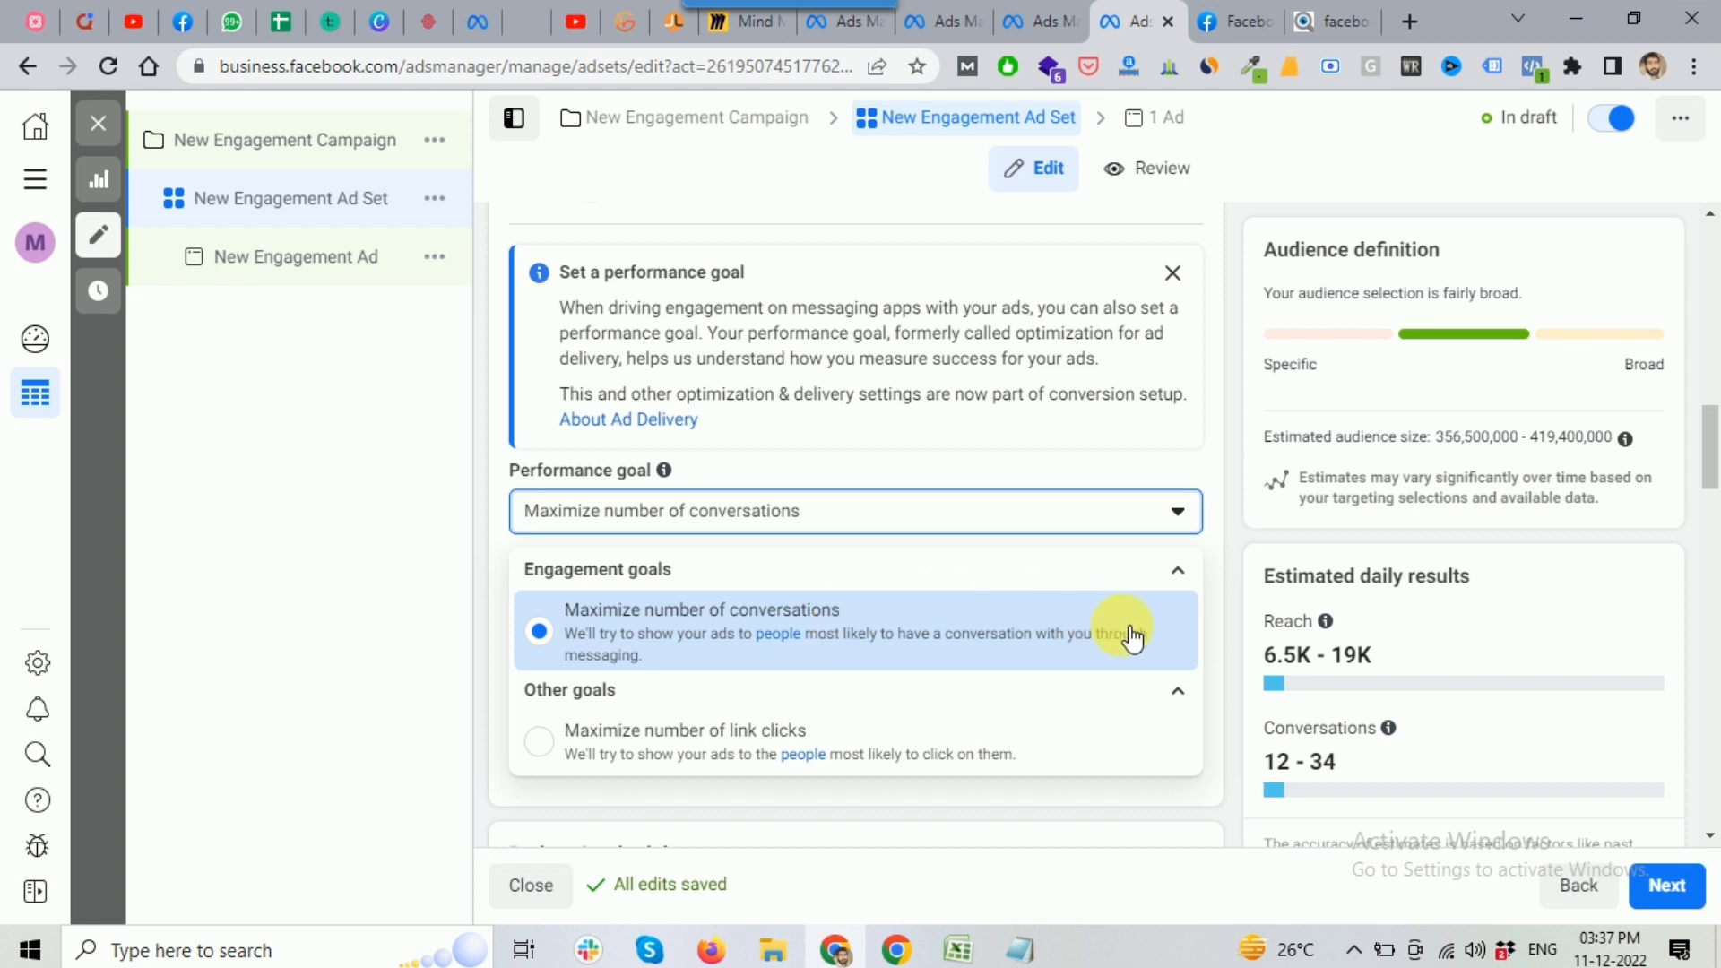
pyautogui.click(1236, 618)
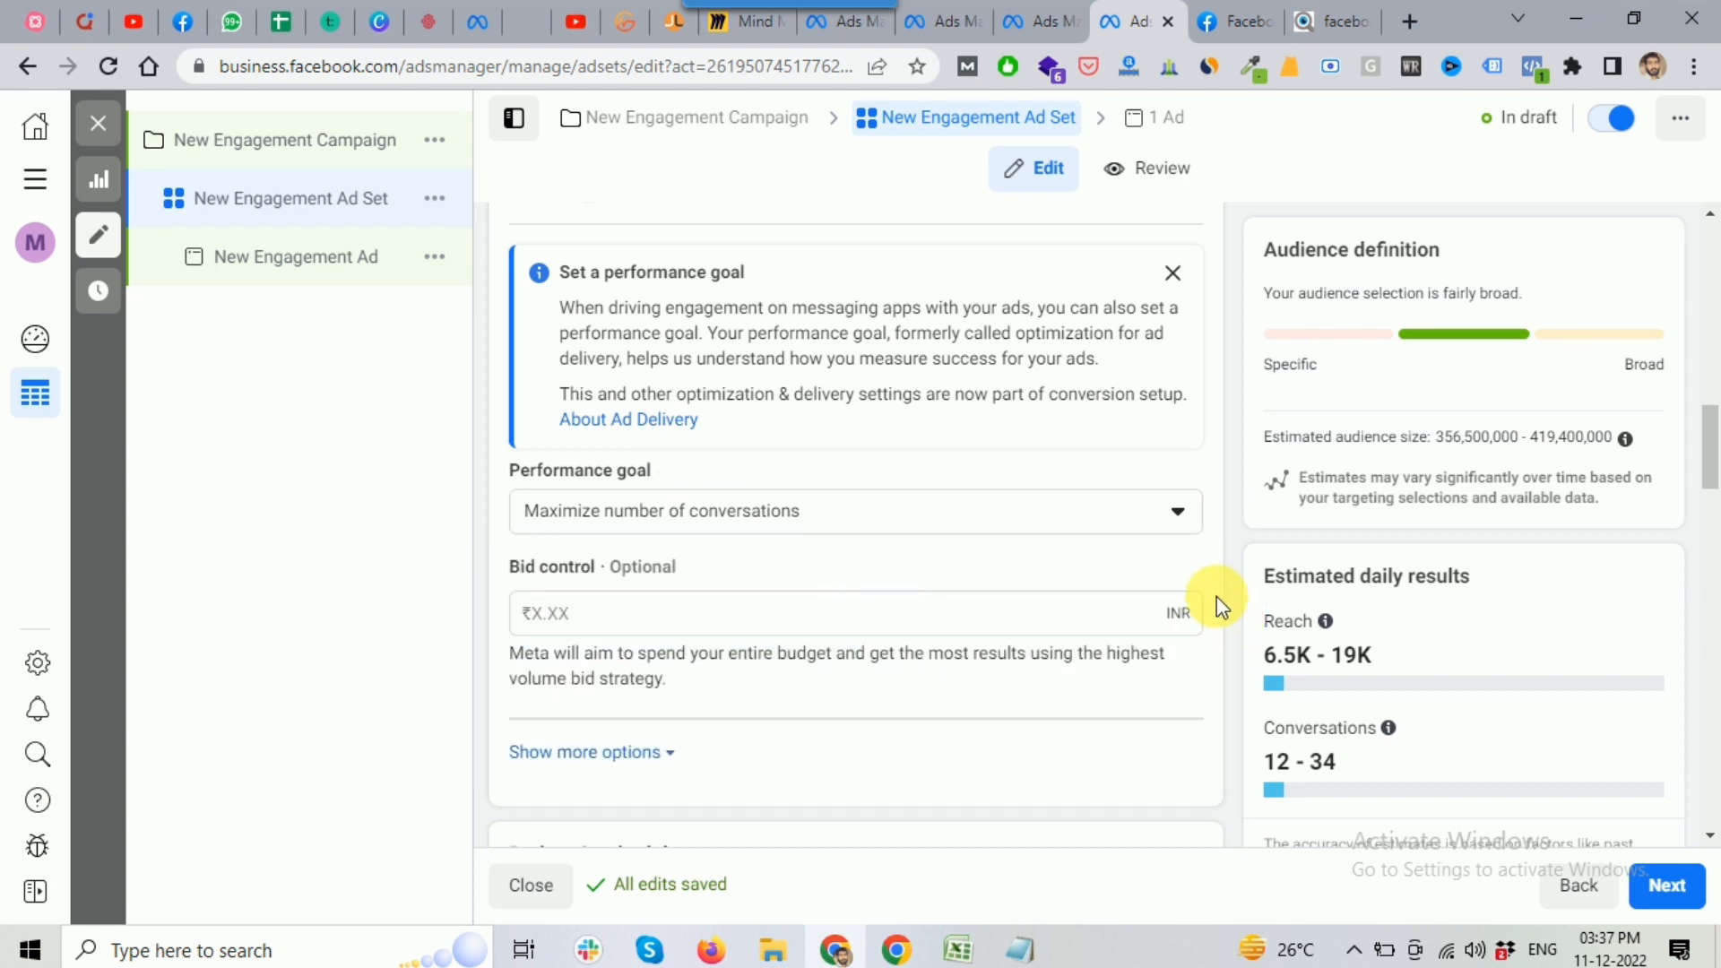
# Look over the bid control and the daily and lifetime budget choices, keeping Daily Budget
pyautogui.scroll(-1, 1218, 595)
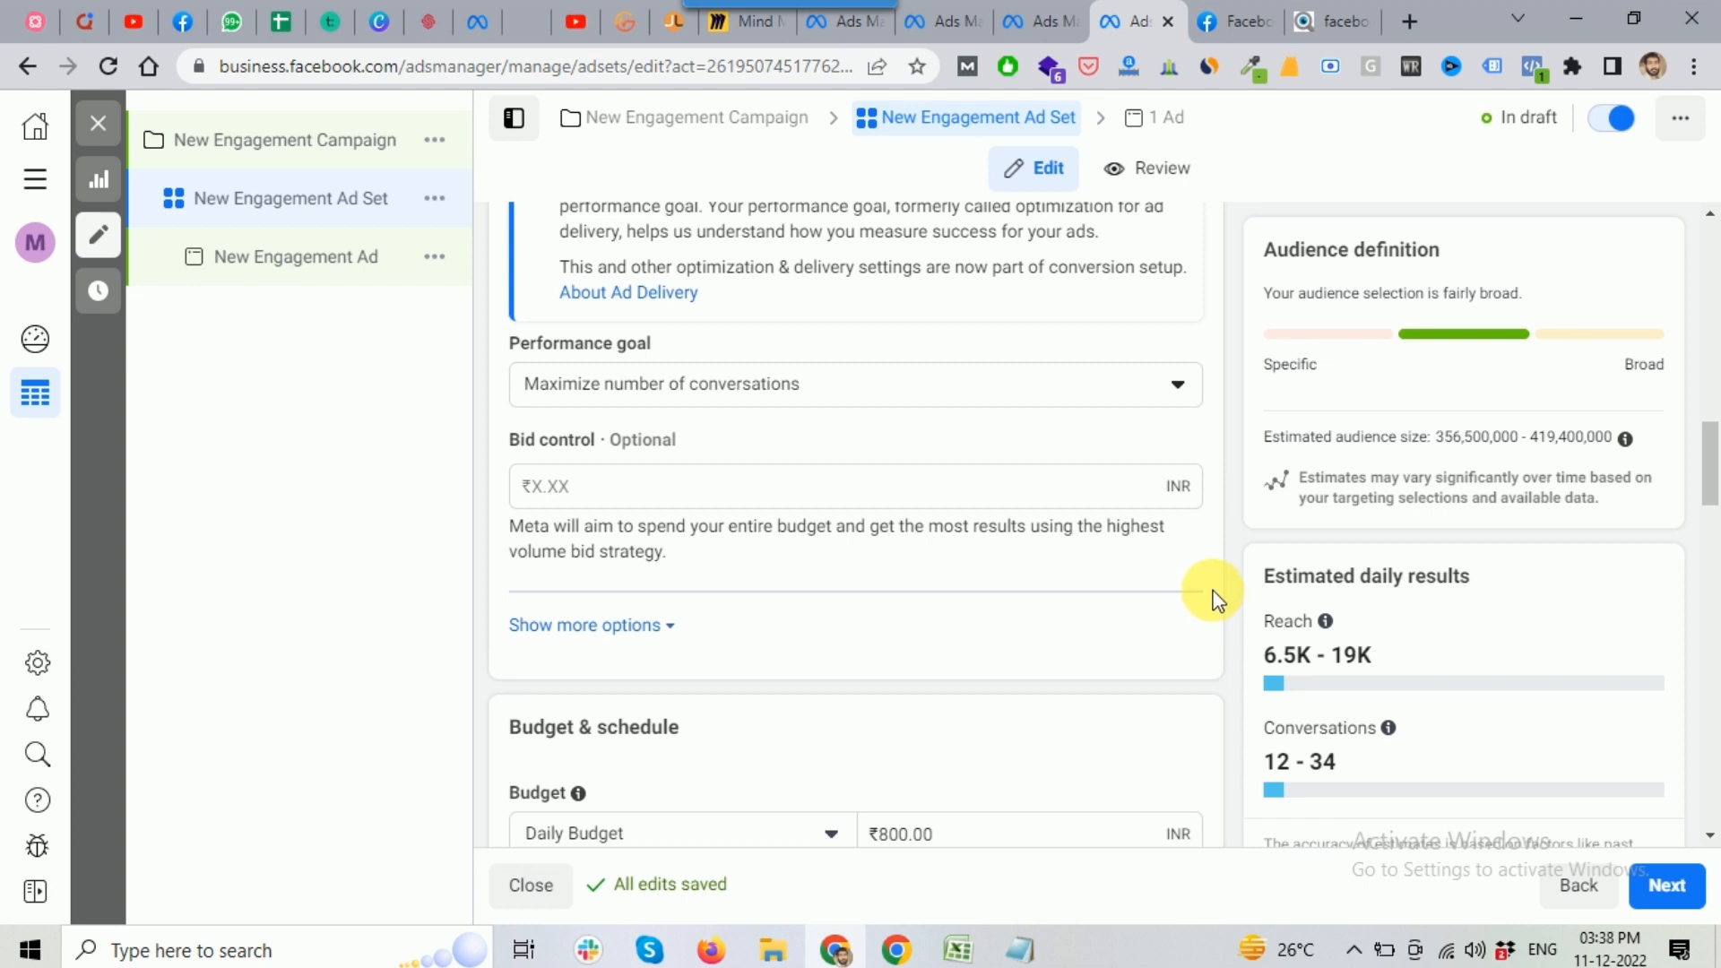
pyautogui.scroll(-1, 1217, 595)
pyautogui.scroll(-1, 1217, 599)
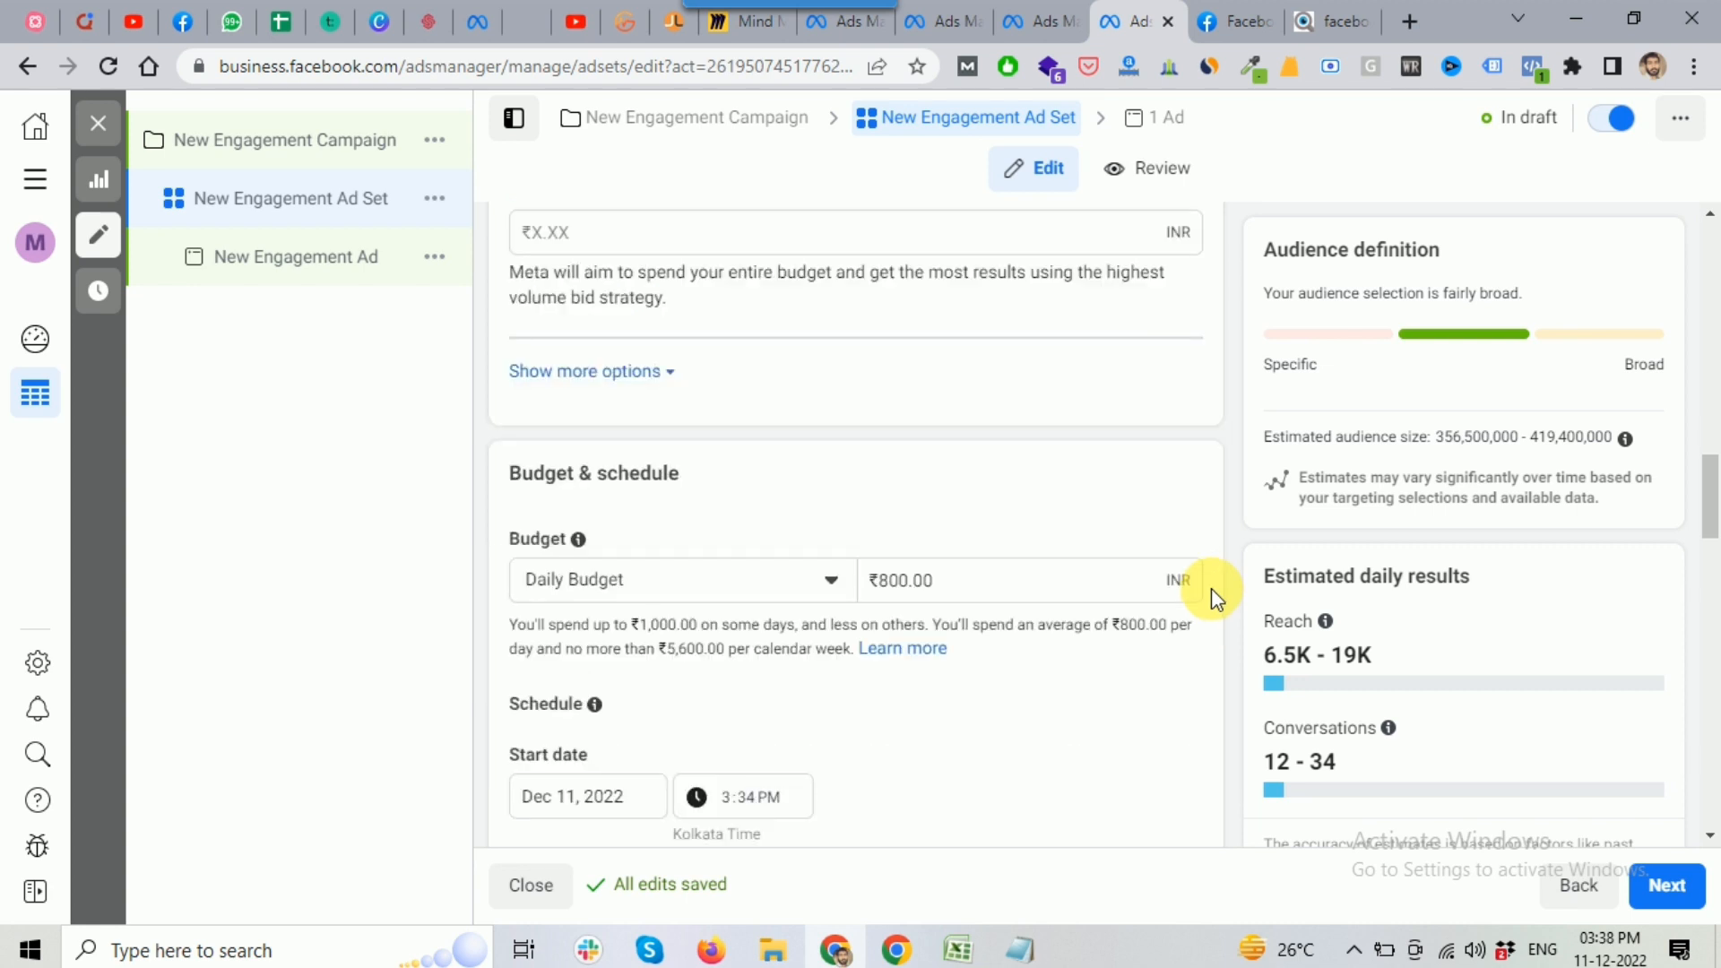
pyautogui.scroll(-1, 1212, 588)
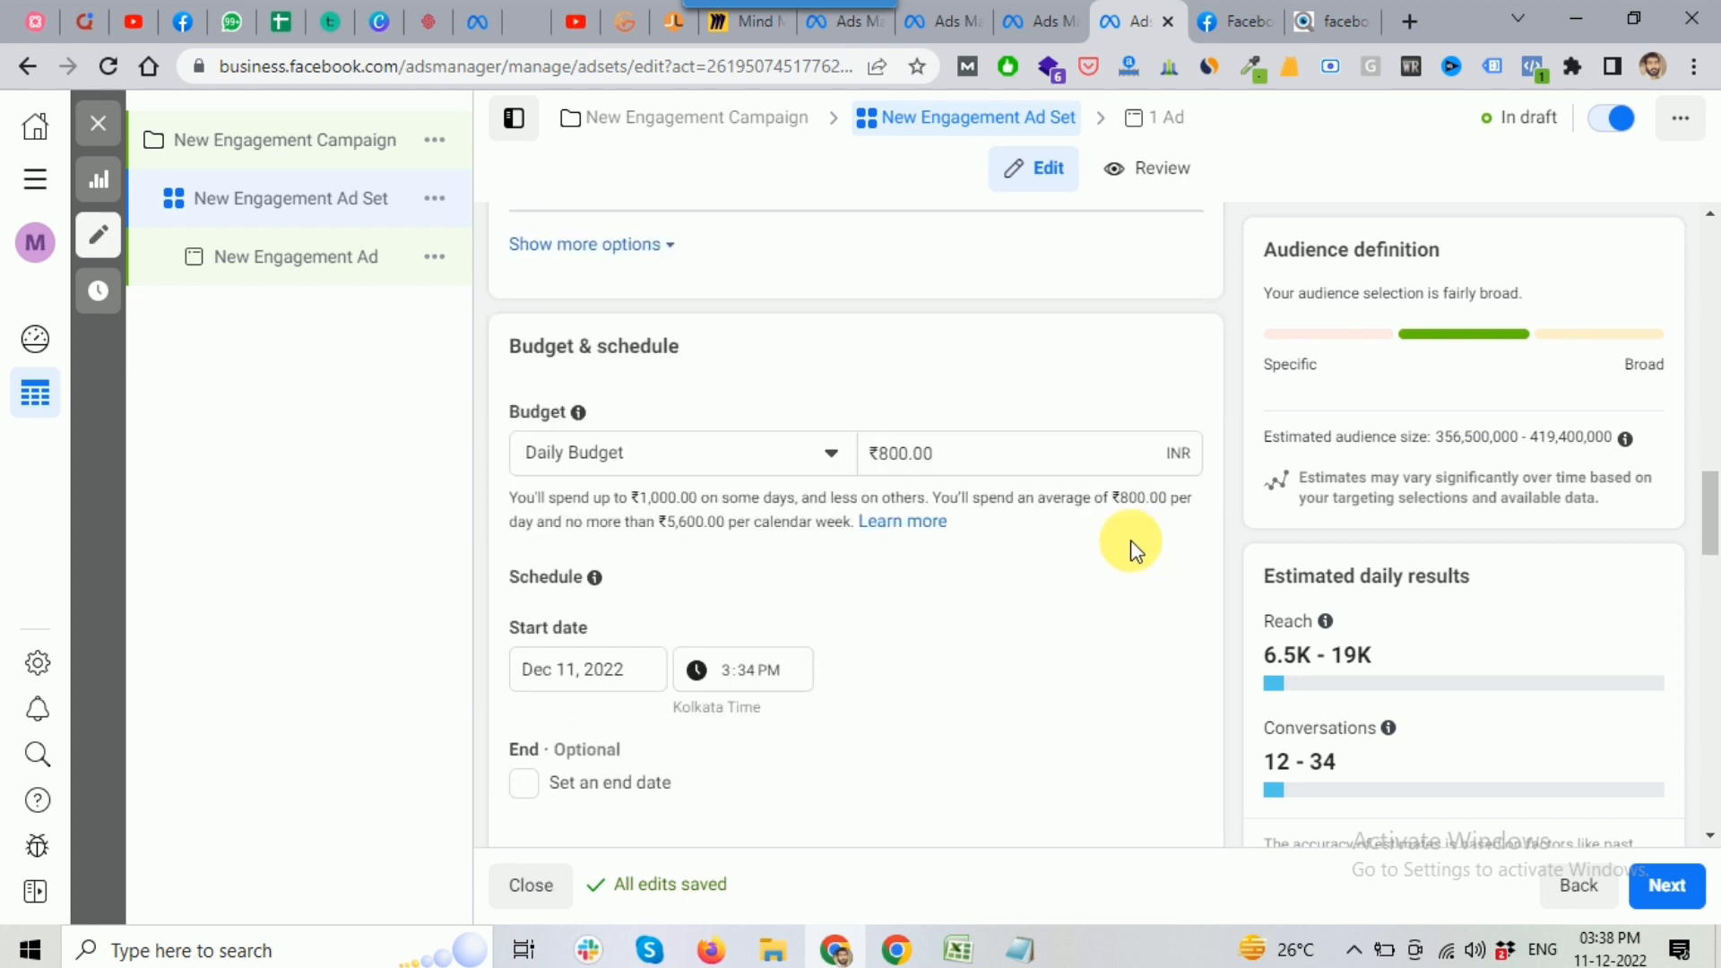
pyautogui.click(660, 456)
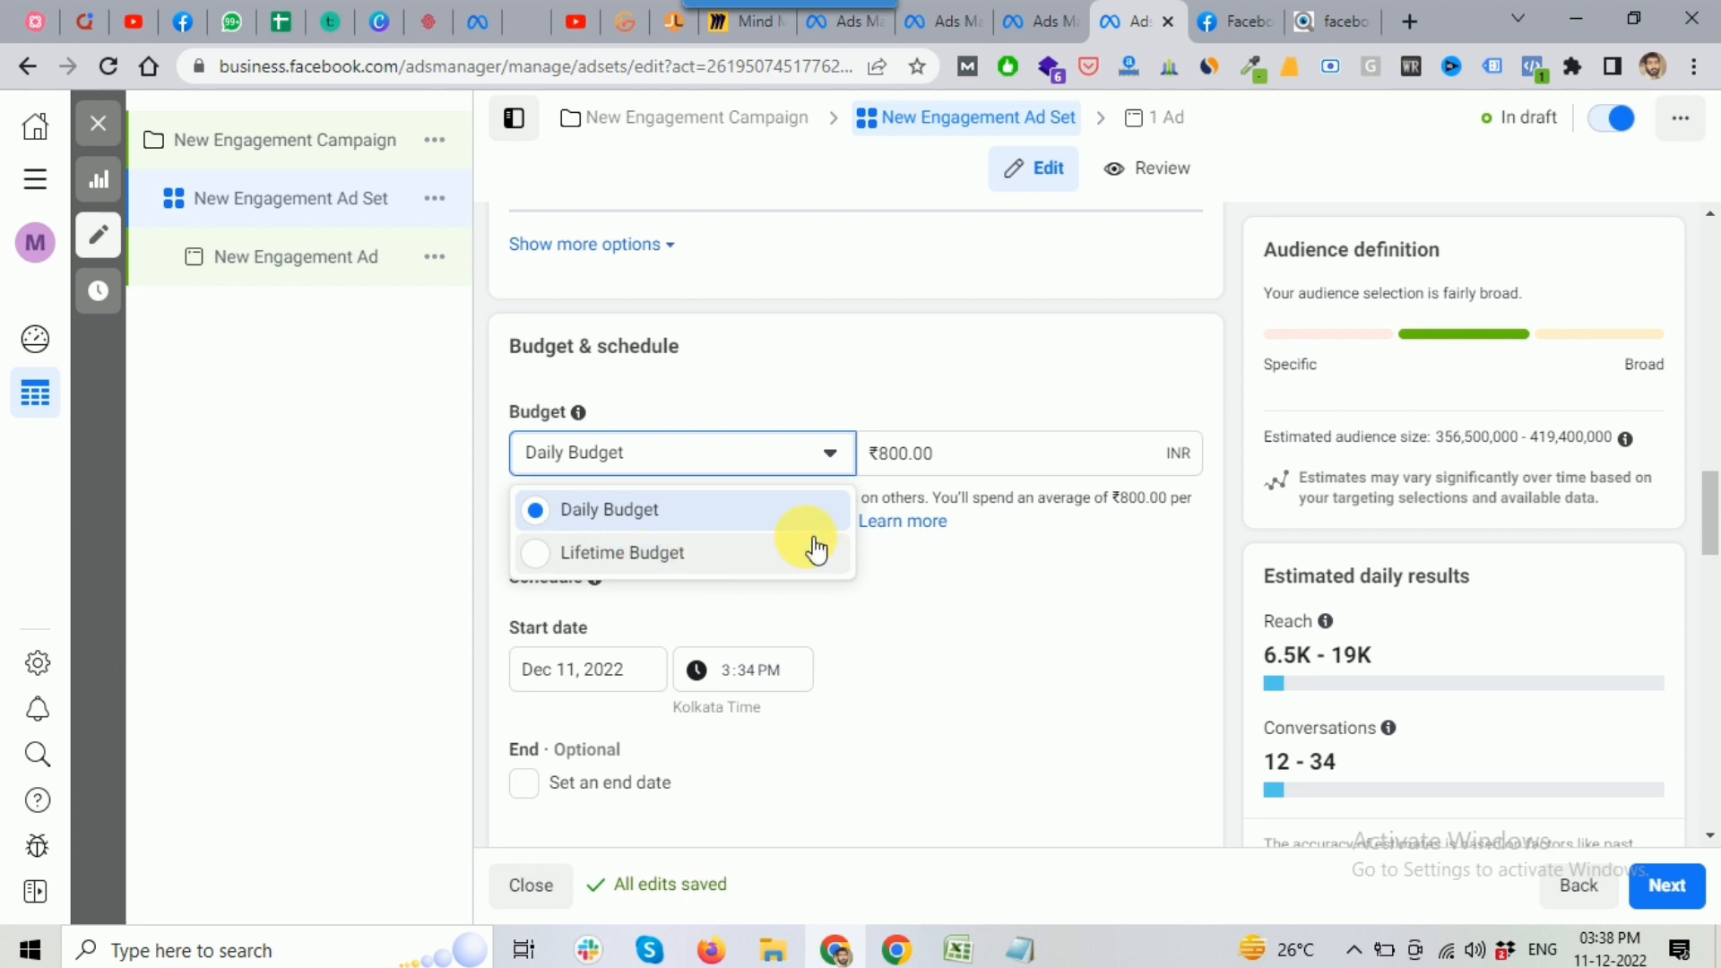
pyautogui.click(912, 455)
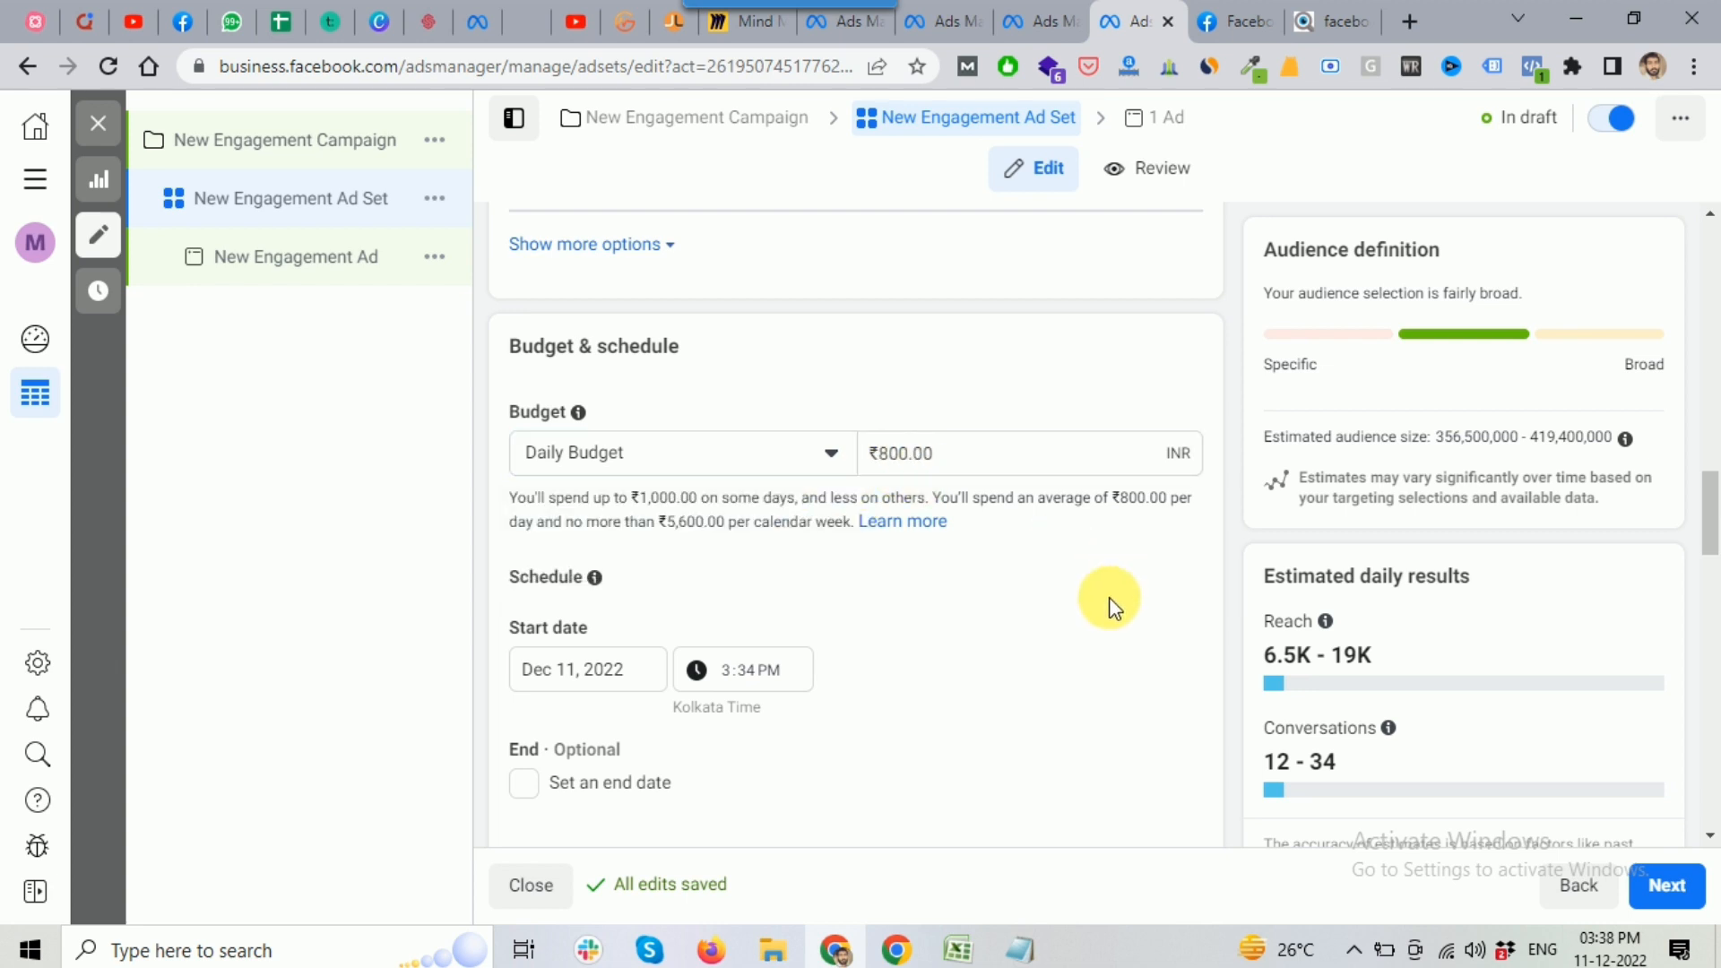
# Examine the ad set's schedule and optional end date, and look over the start of the Audience section
pyautogui.scroll(-1, 1108, 599)
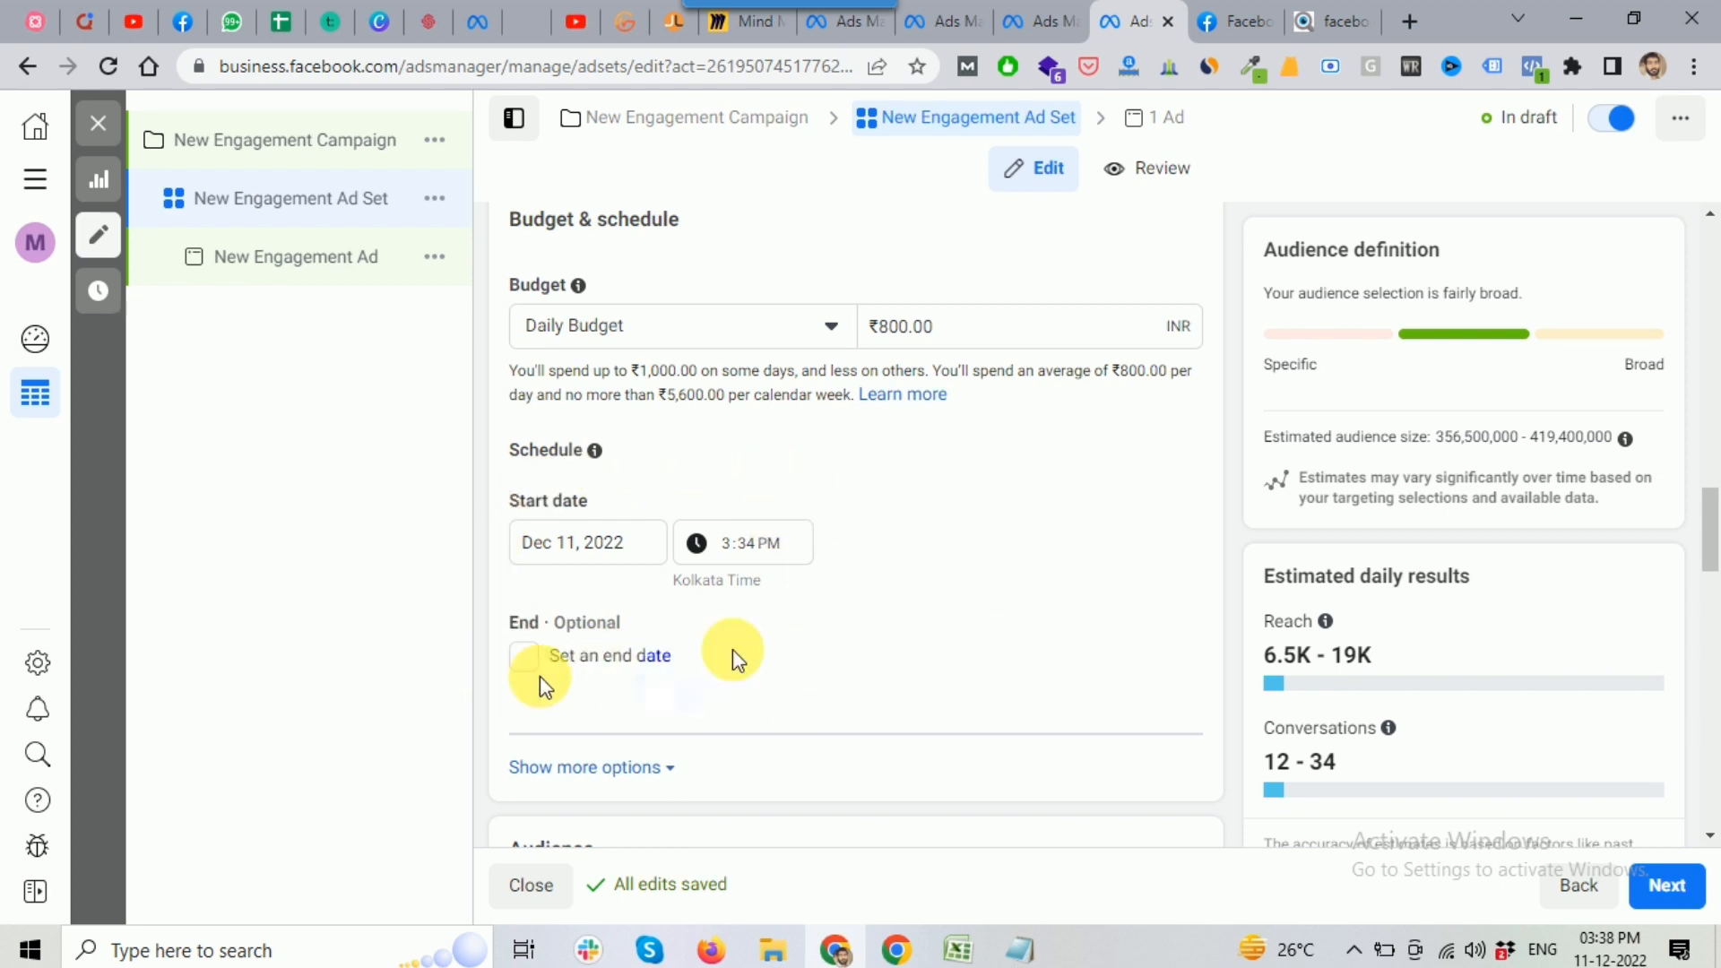
pyautogui.scroll(-1, 733, 649)
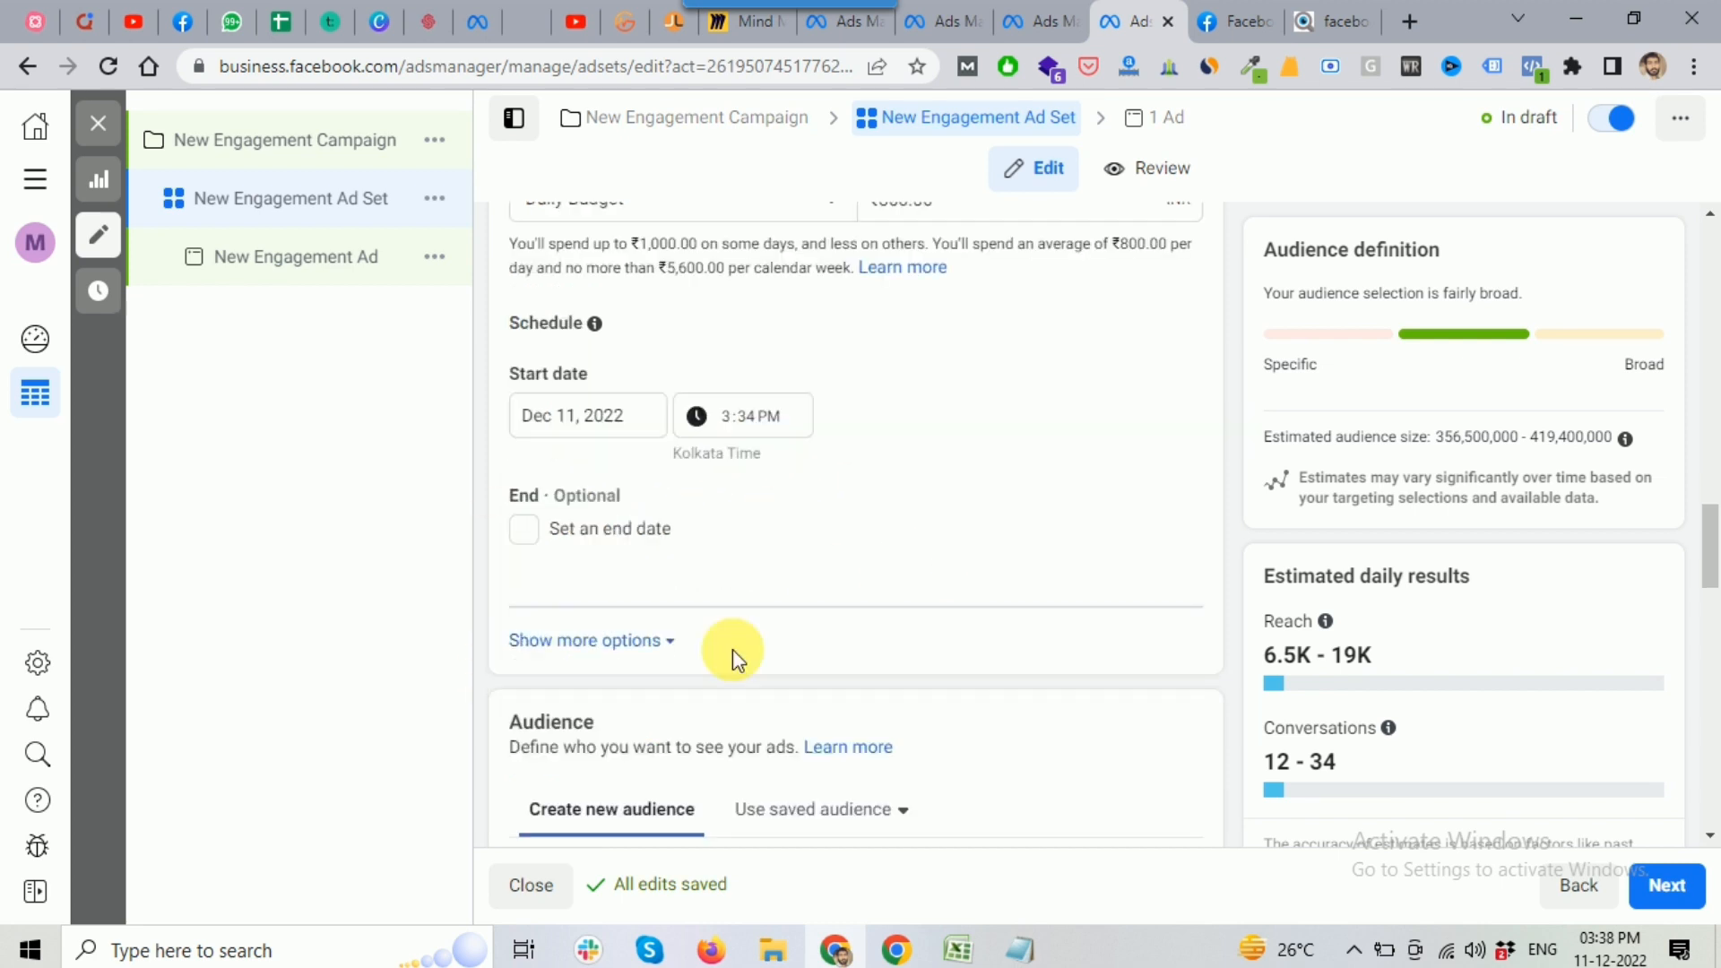
pyautogui.scroll(-1, 733, 649)
pyautogui.scroll(-1, 708, 632)
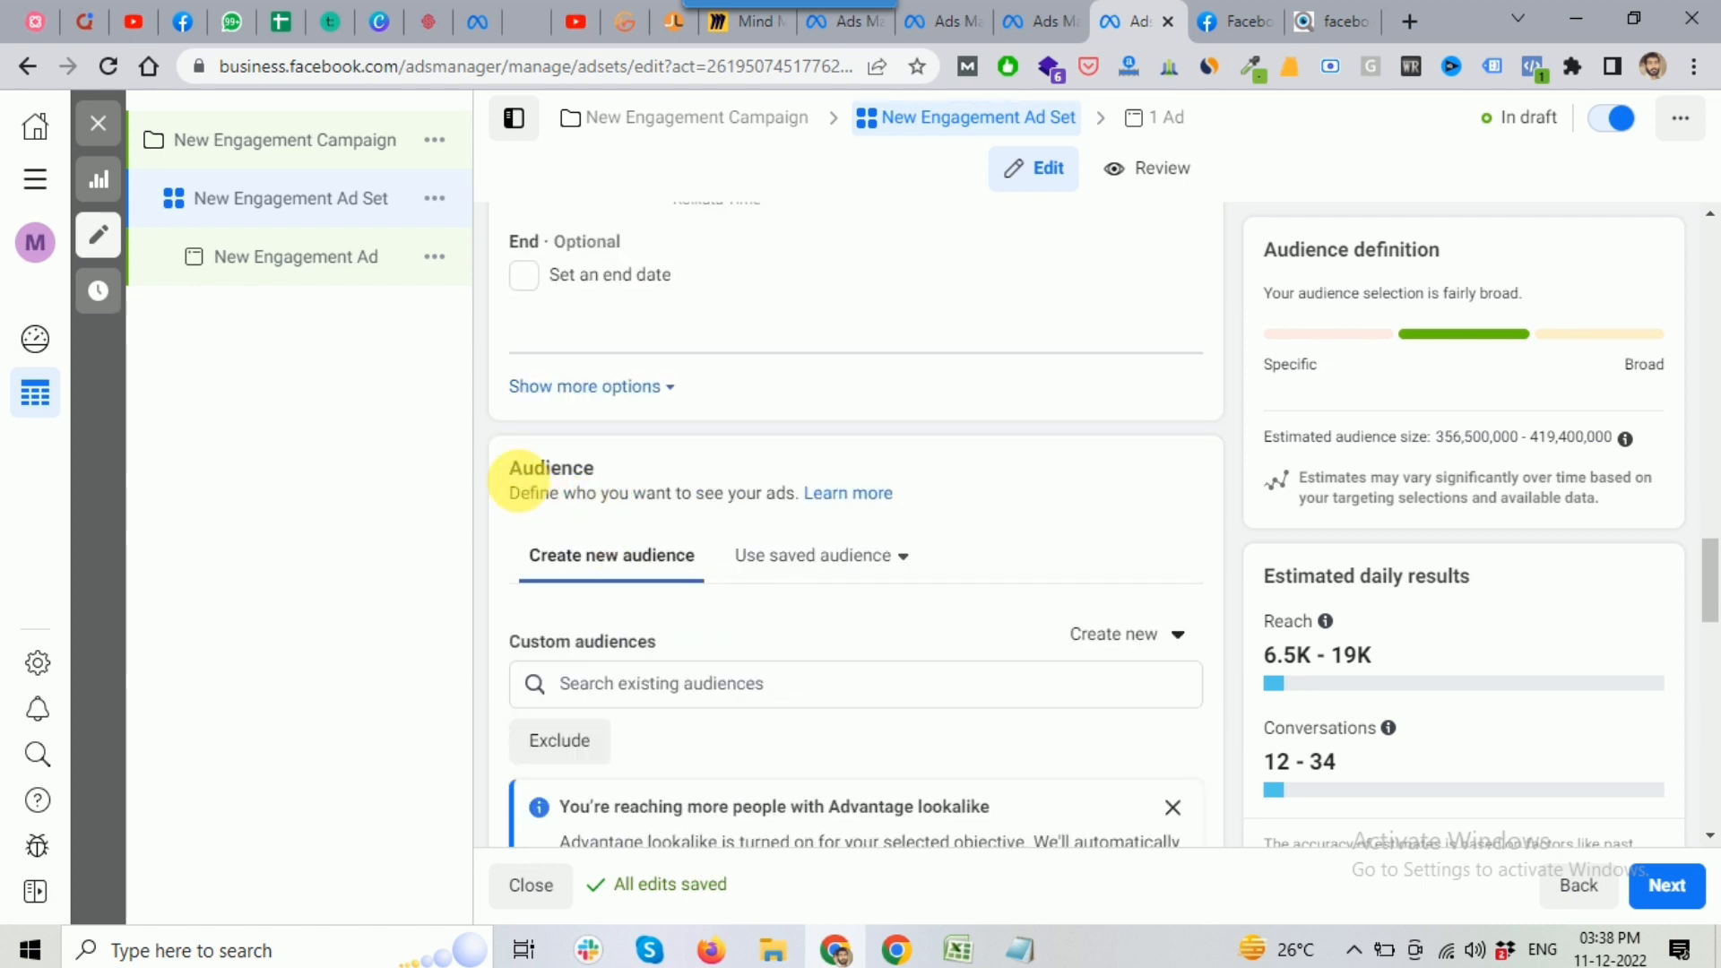
pyautogui.moveTo(509, 467); pyautogui.dragTo(594, 471)
pyautogui.scroll(3, 1054, 445)
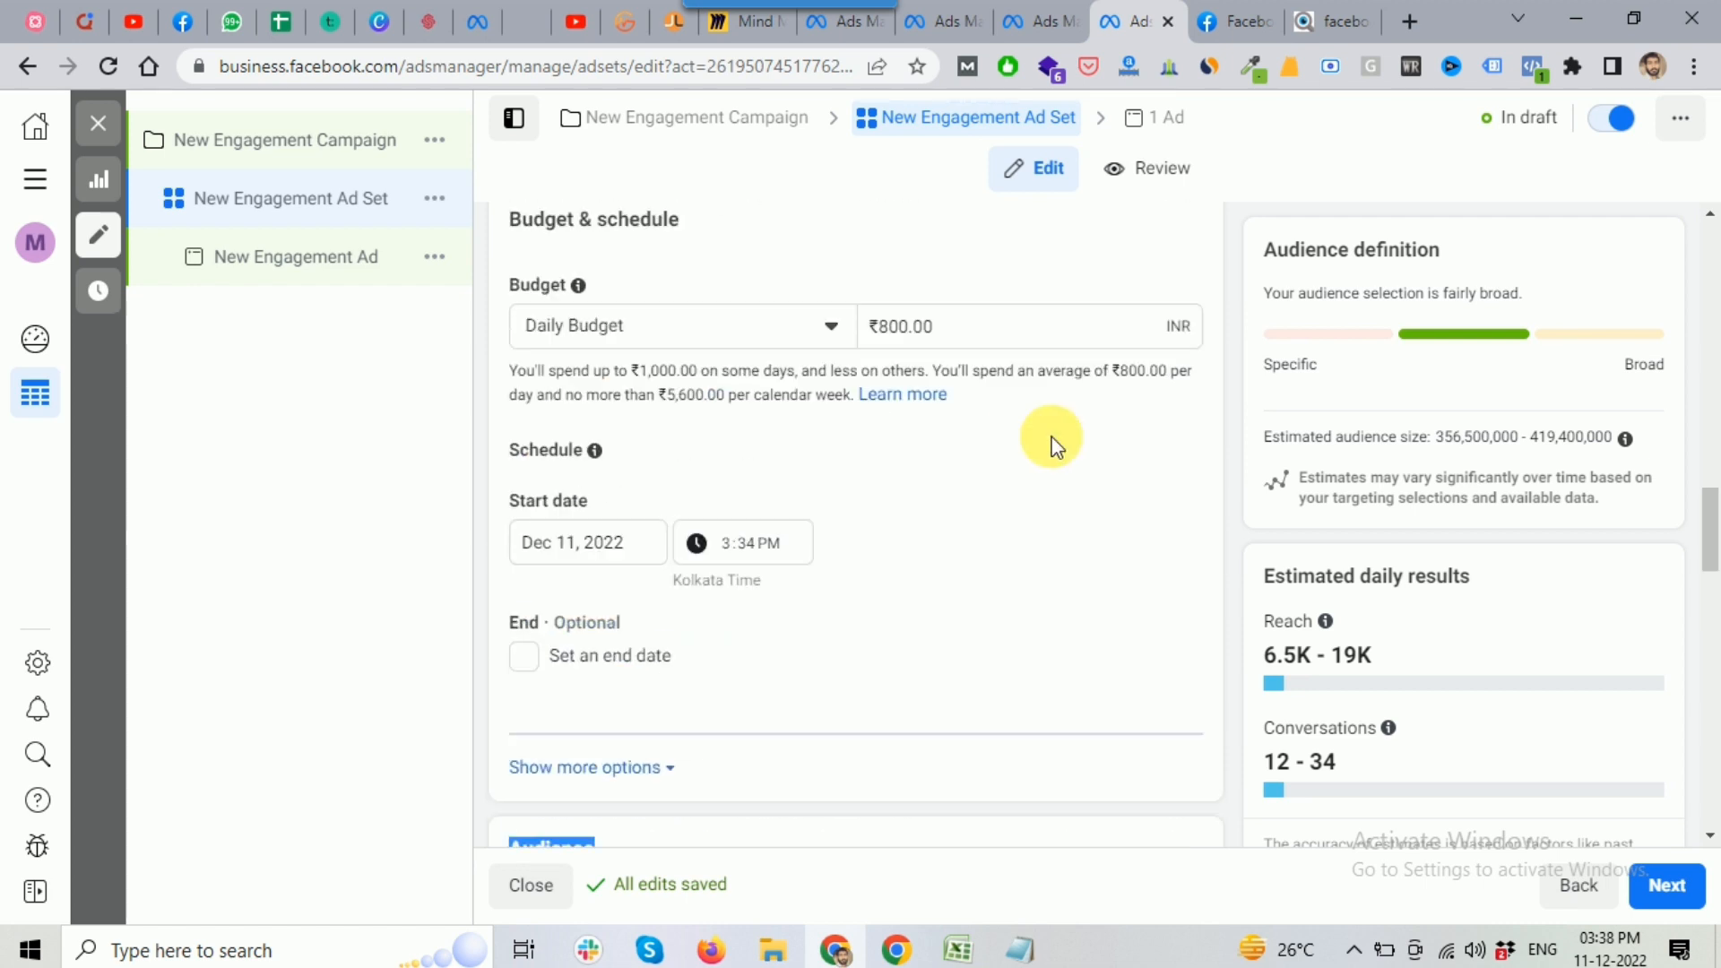
pyautogui.scroll(1, 1085, 457)
pyautogui.scroll(-3, 1126, 469)
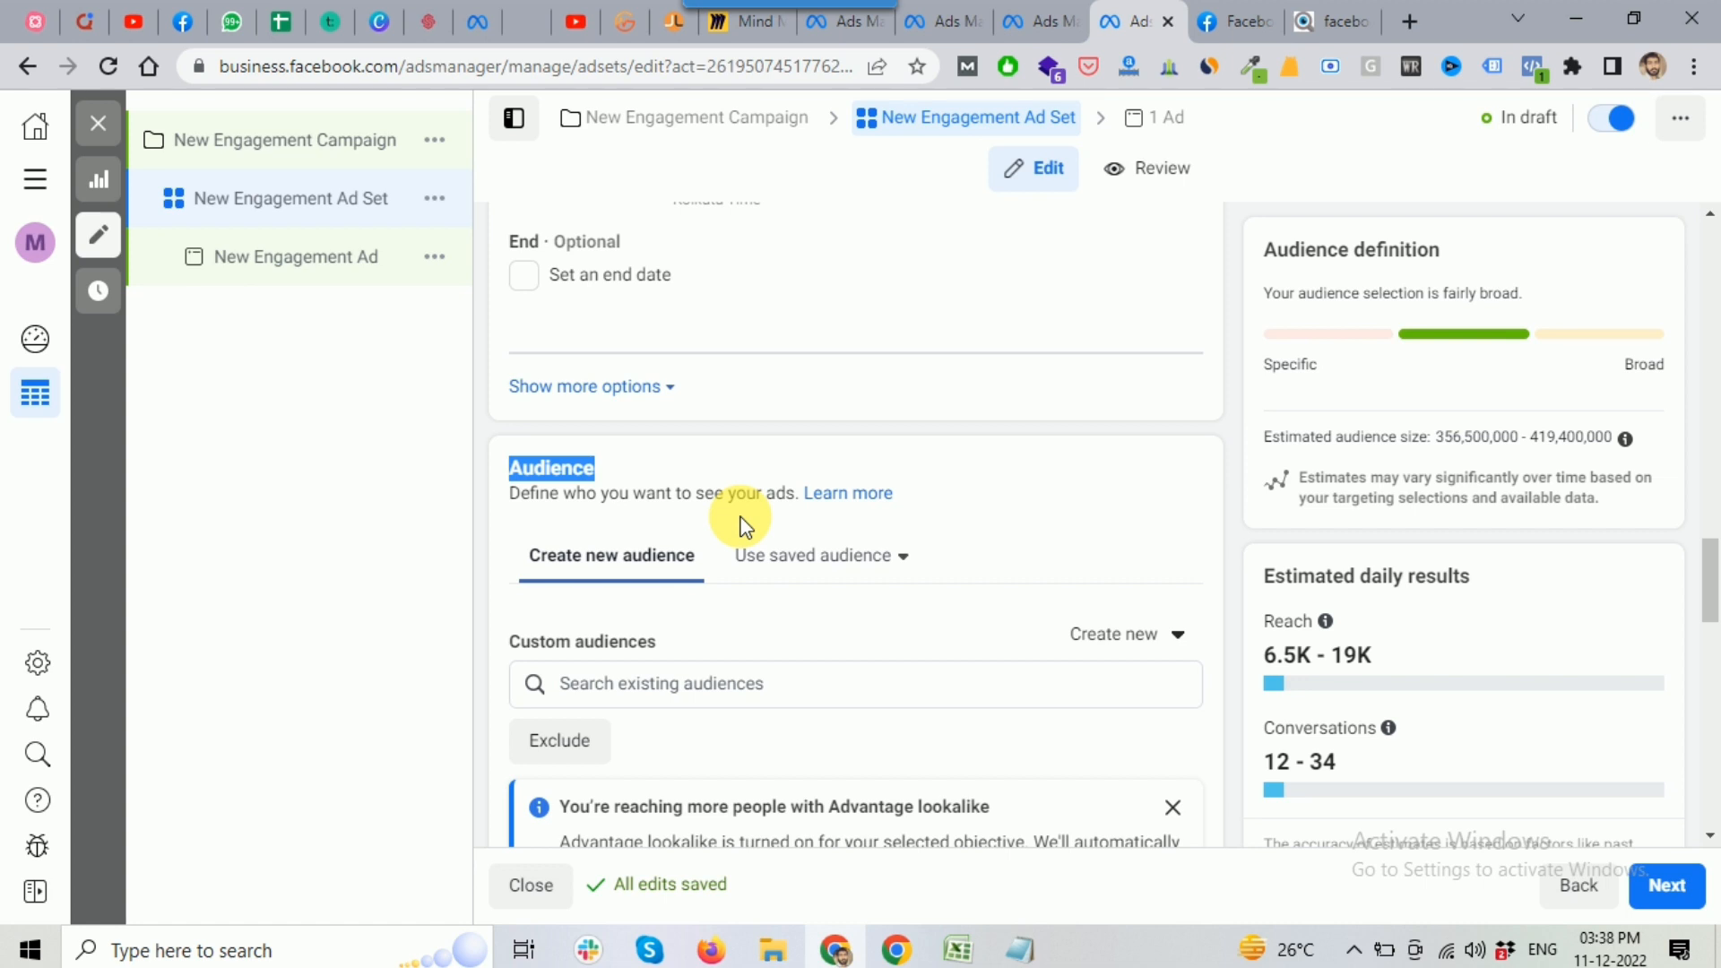
# Set the audience's location targeting to People living in this location
pyautogui.scroll(-1, 741, 527)
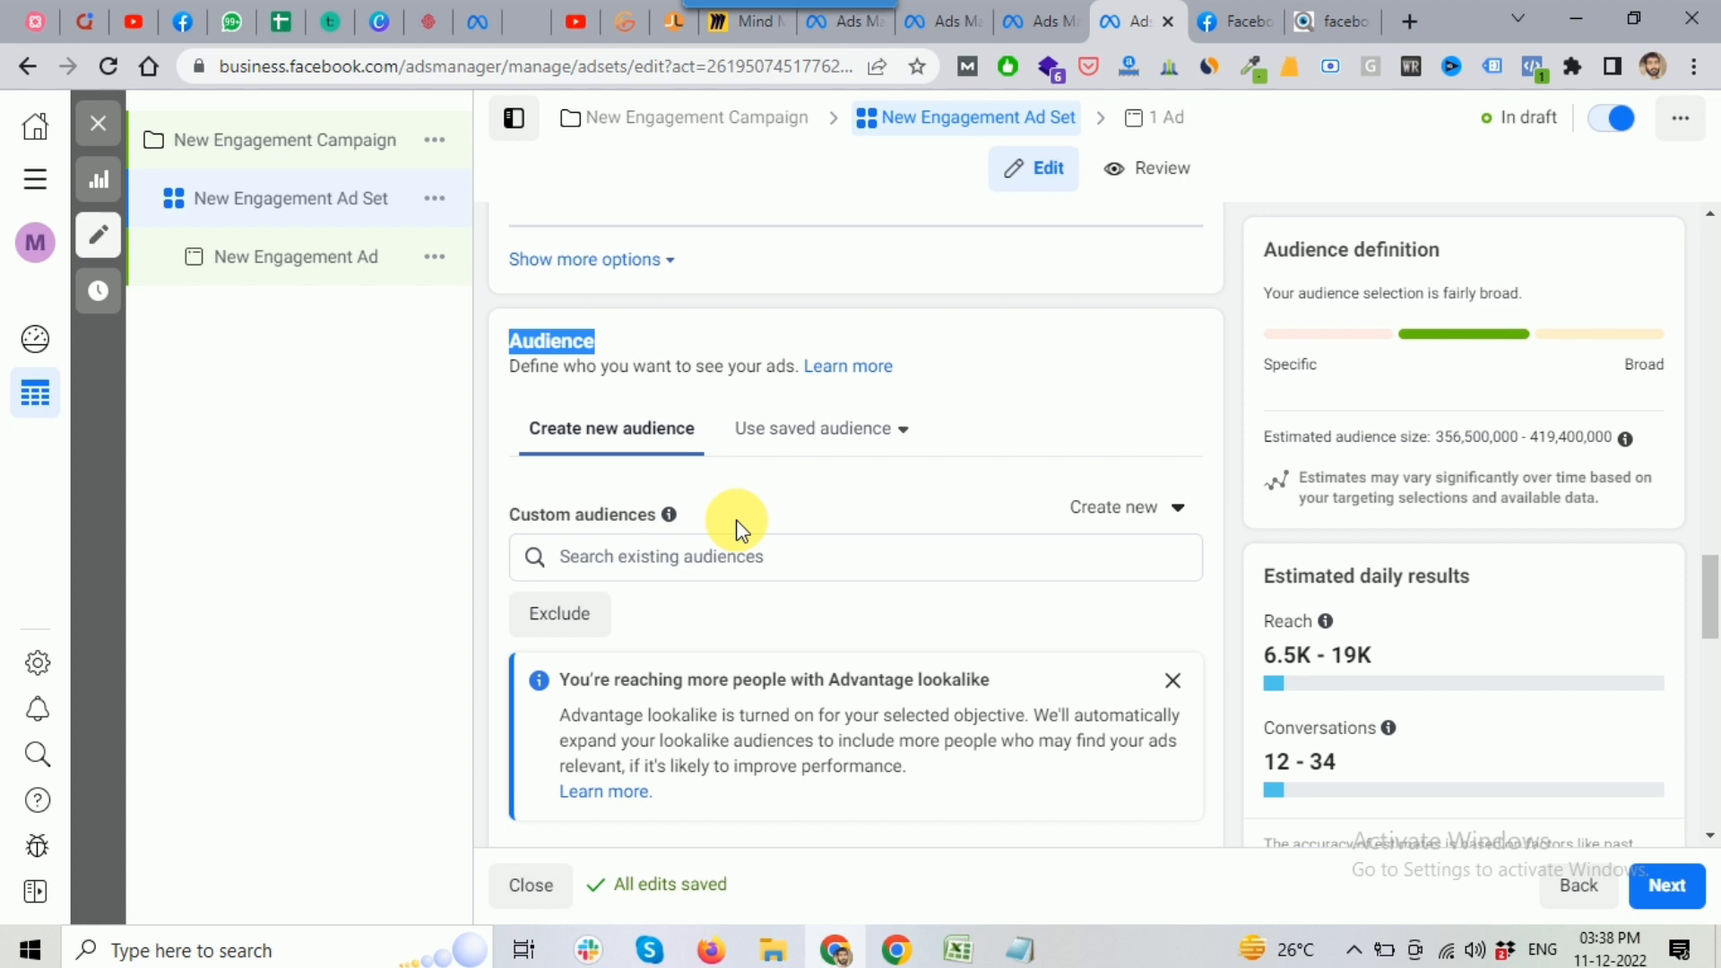
pyautogui.scroll(-1, 740, 529)
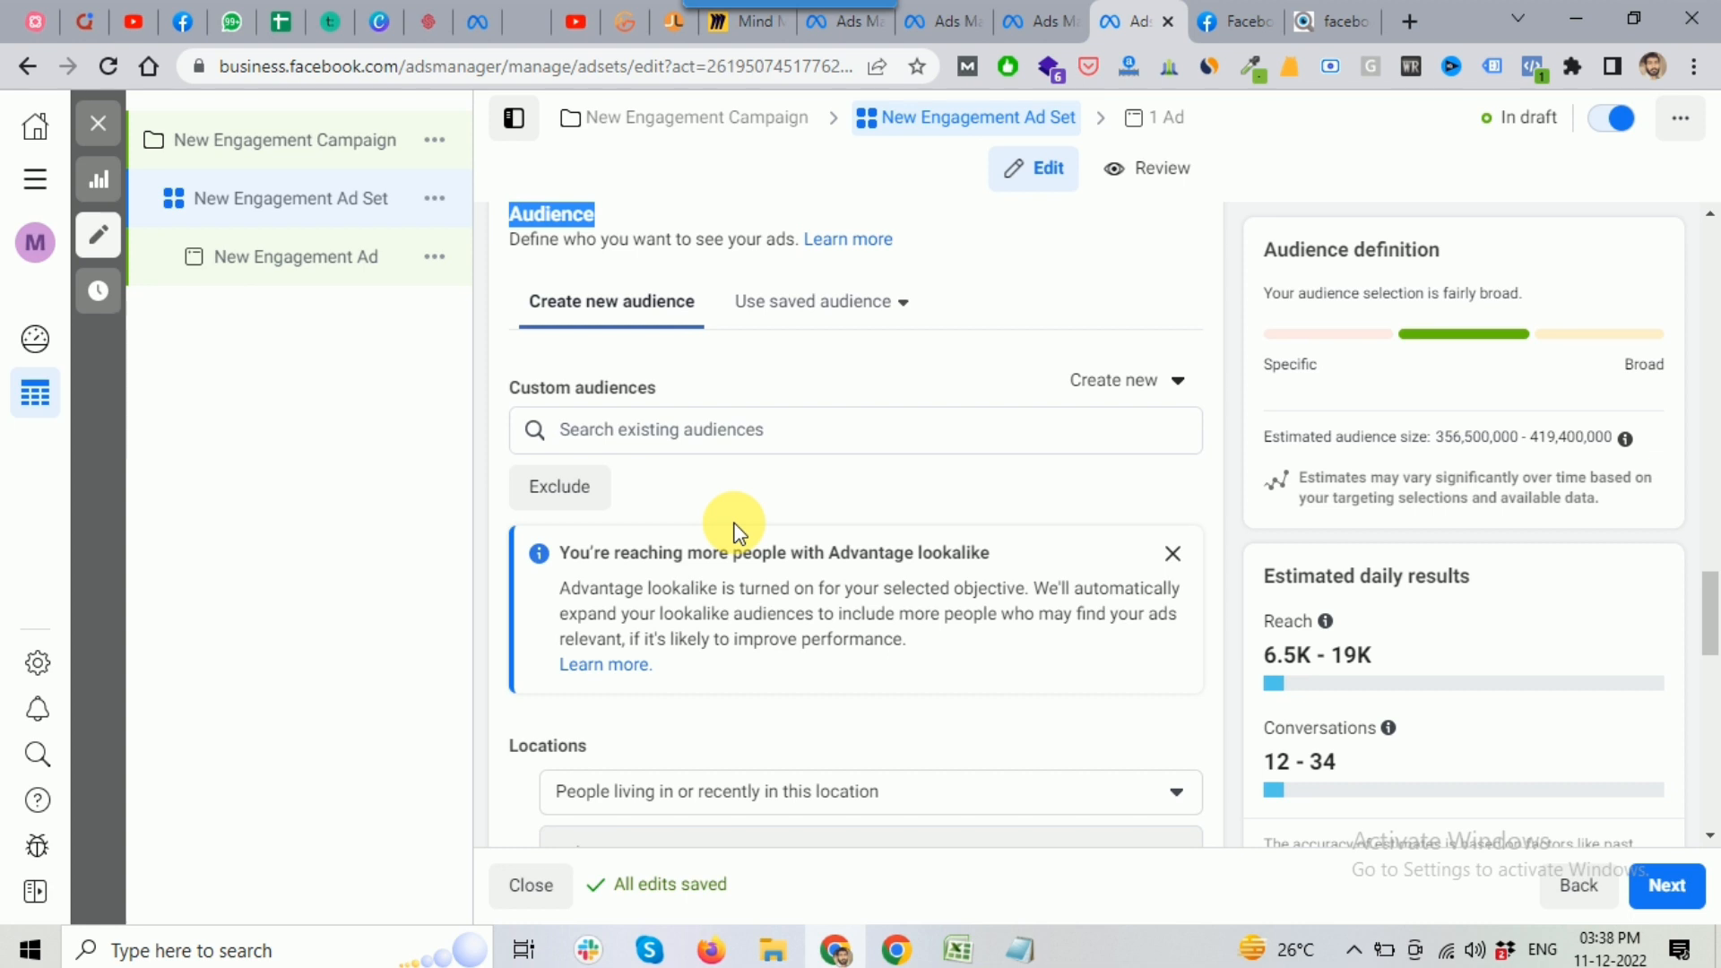
pyautogui.scroll(-1, 734, 529)
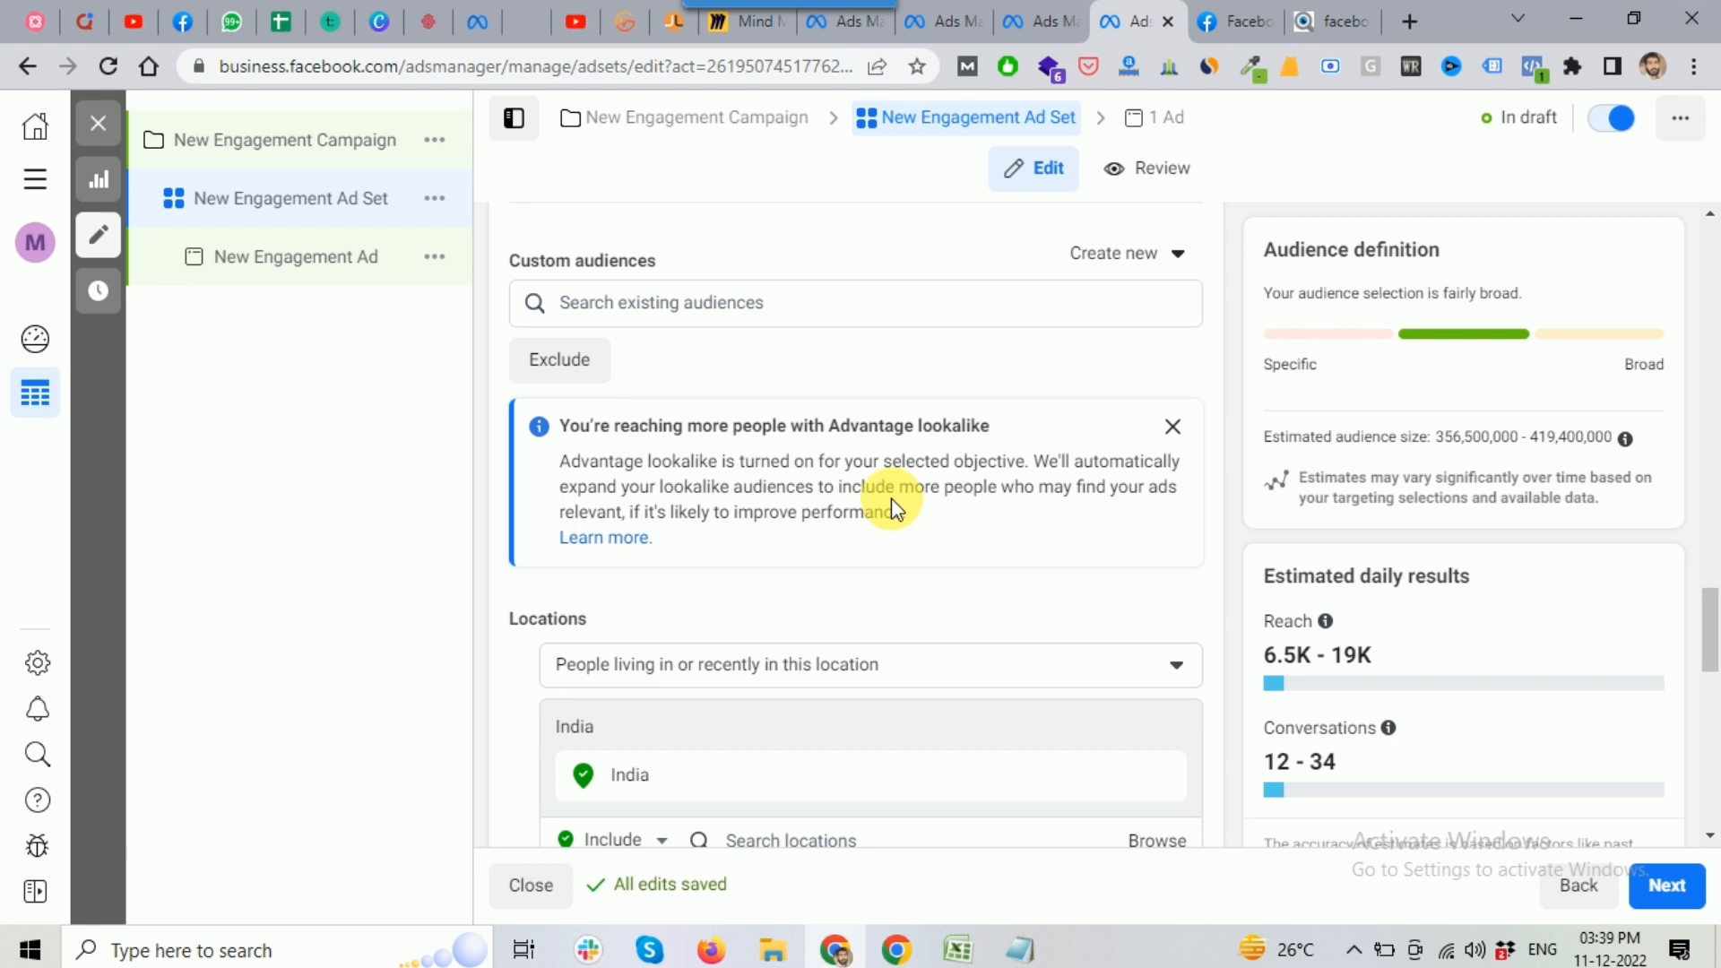
pyautogui.scroll(-1, 891, 498)
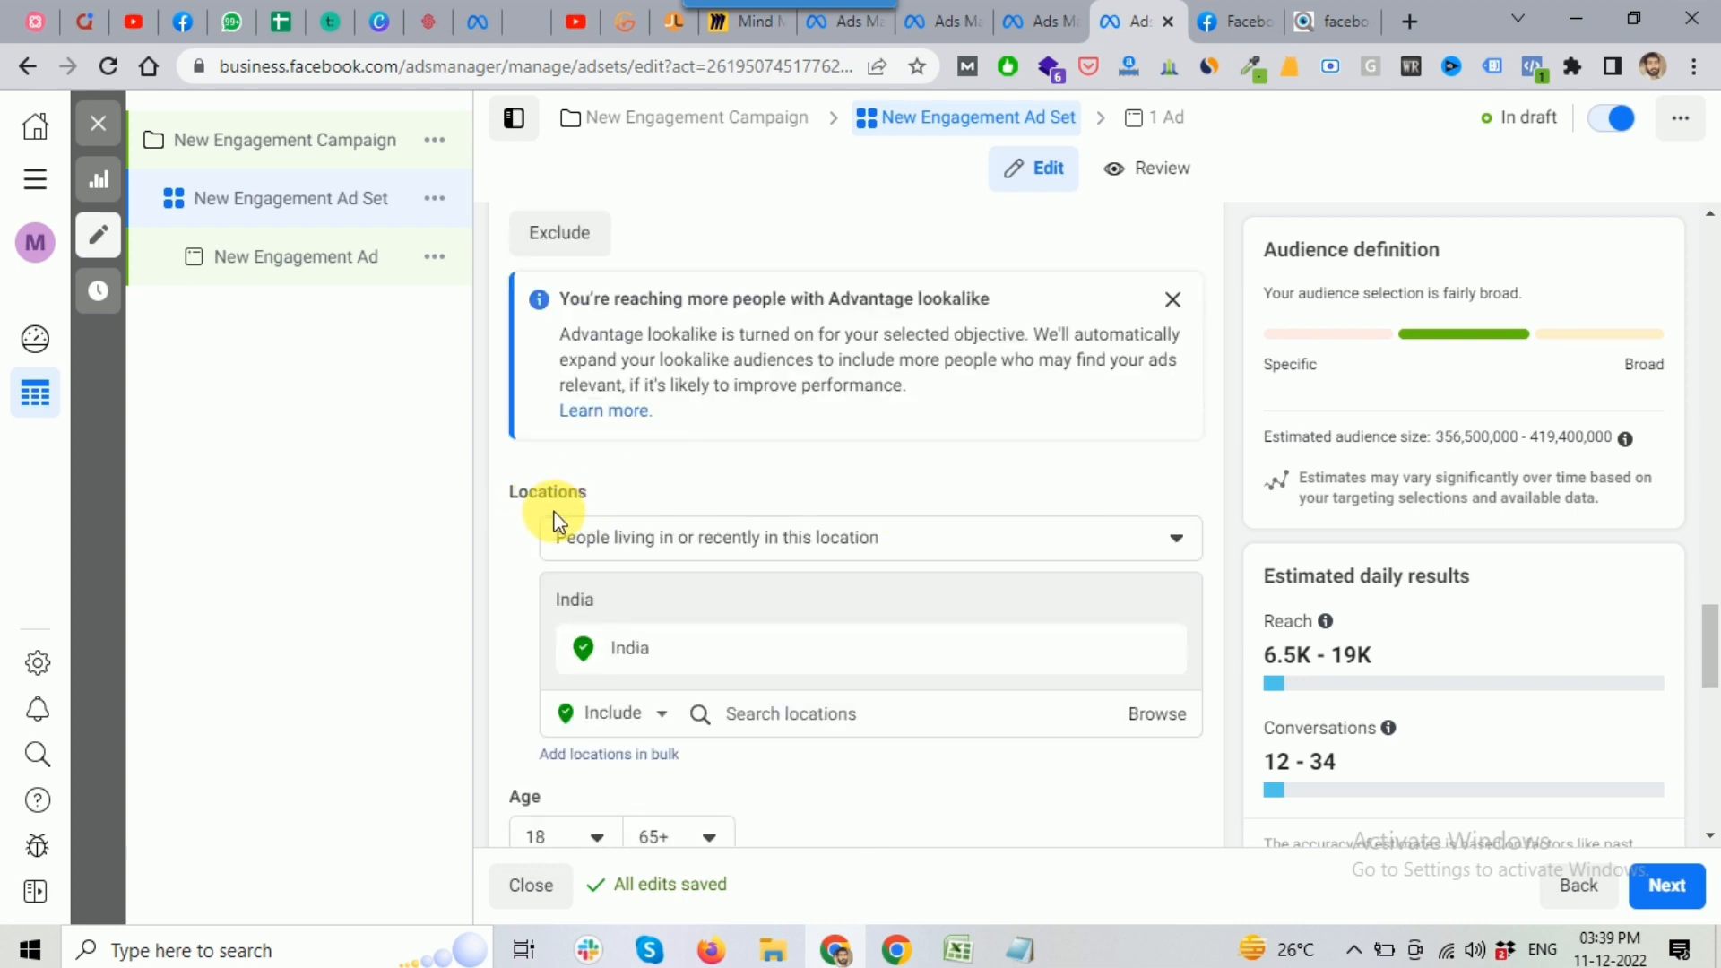
pyautogui.scroll(-1, 556, 522)
pyautogui.click(714, 409)
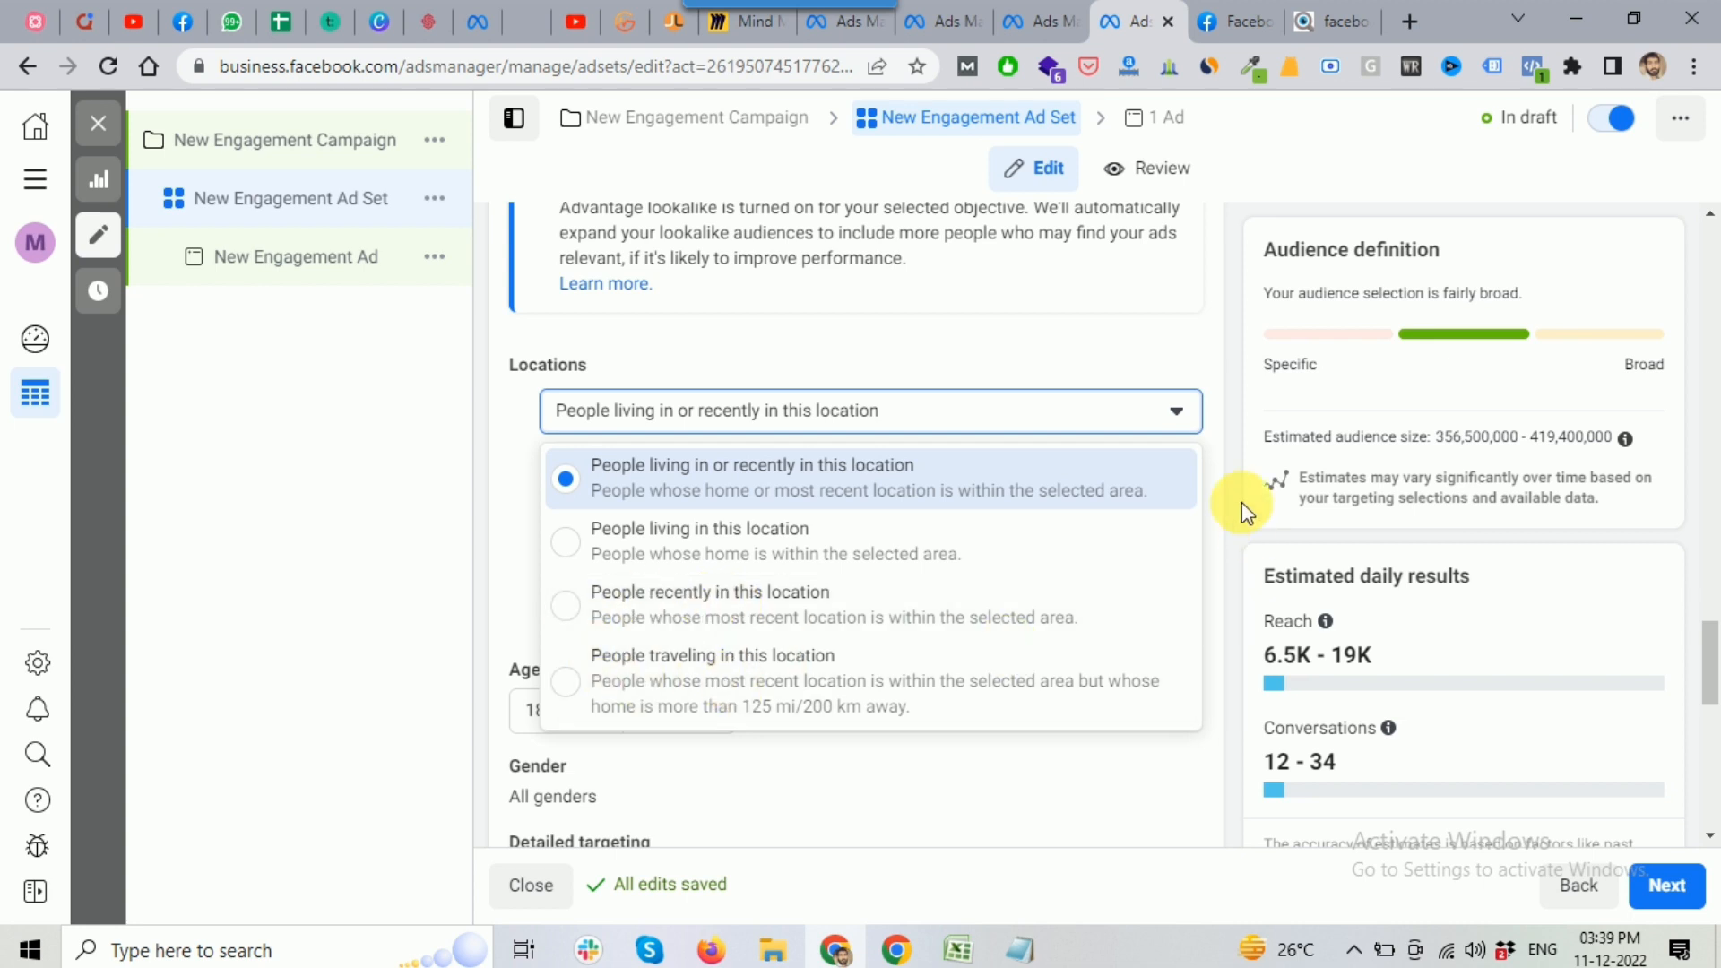
pyautogui.click(647, 552)
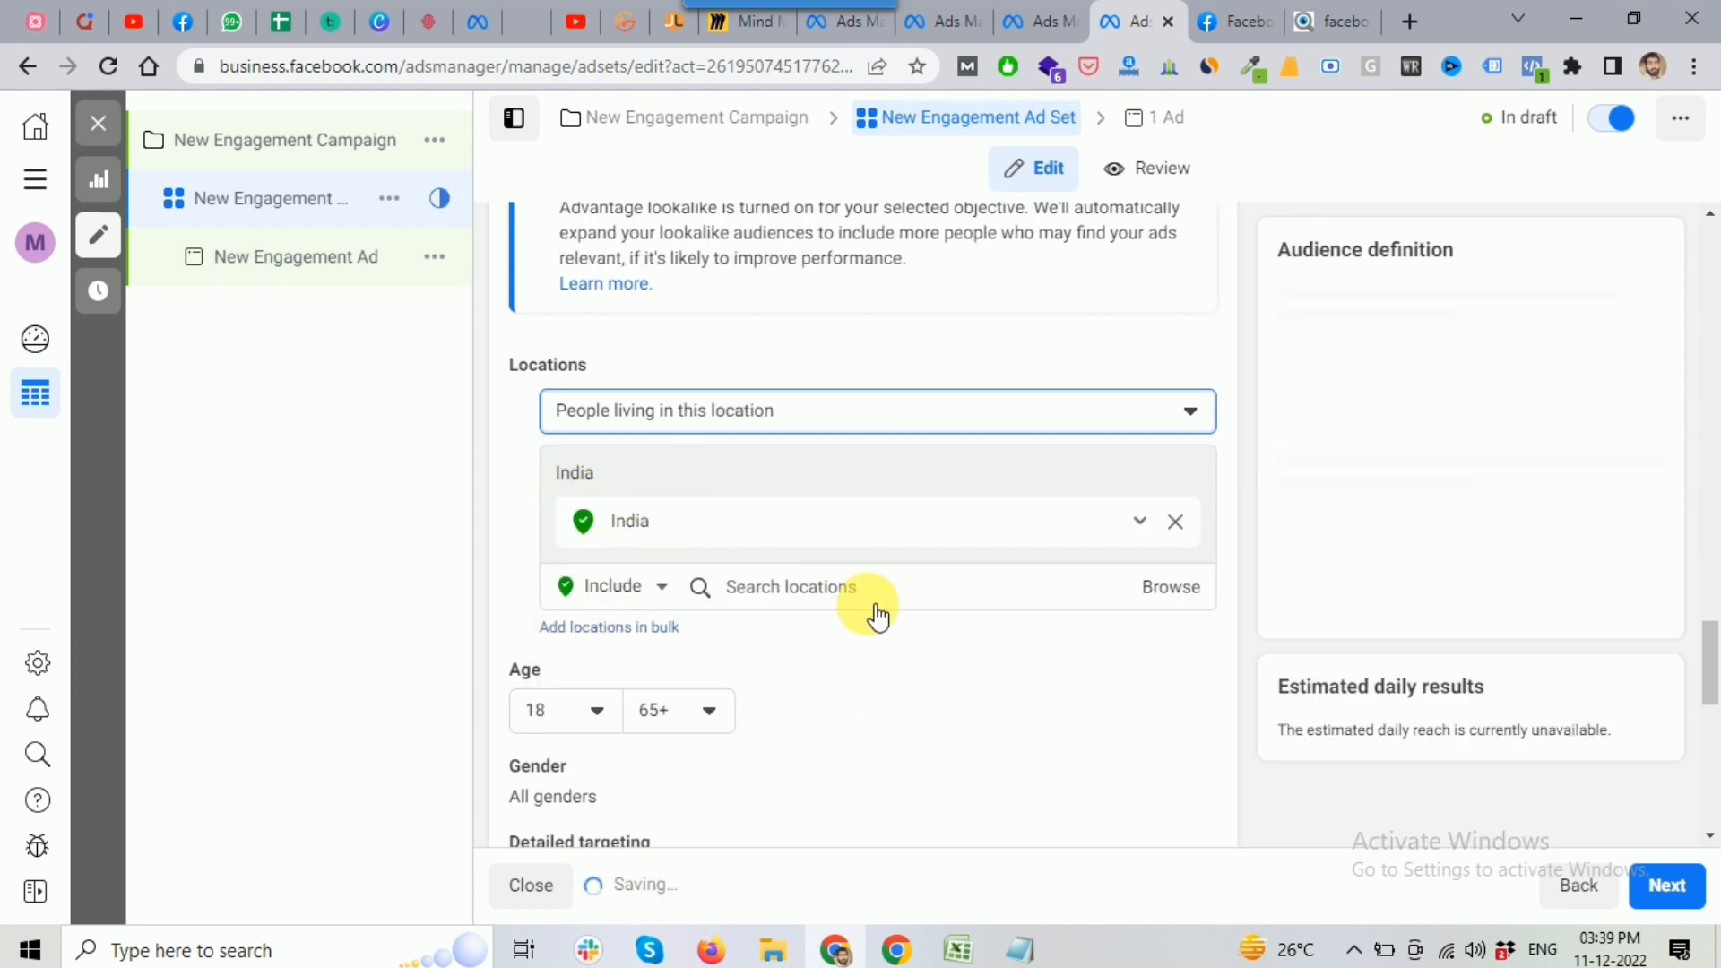
# Add the state Delhi, India as the audience's included location
pyautogui.click(789, 587)
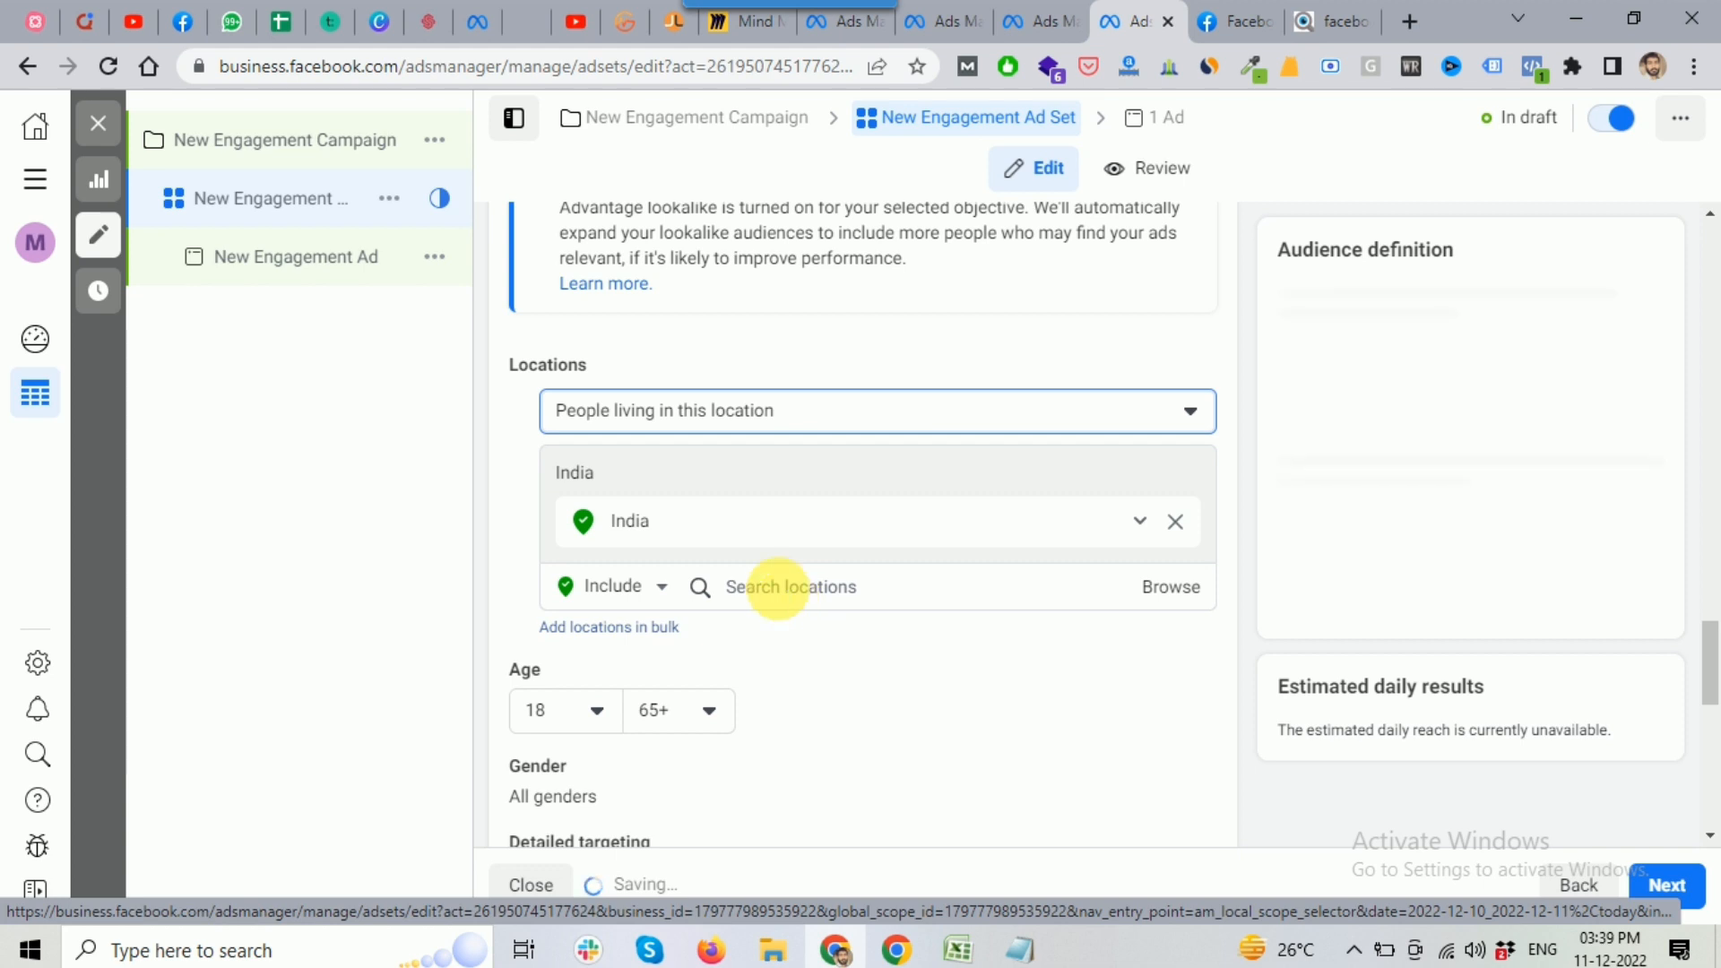
pyautogui.write('de')
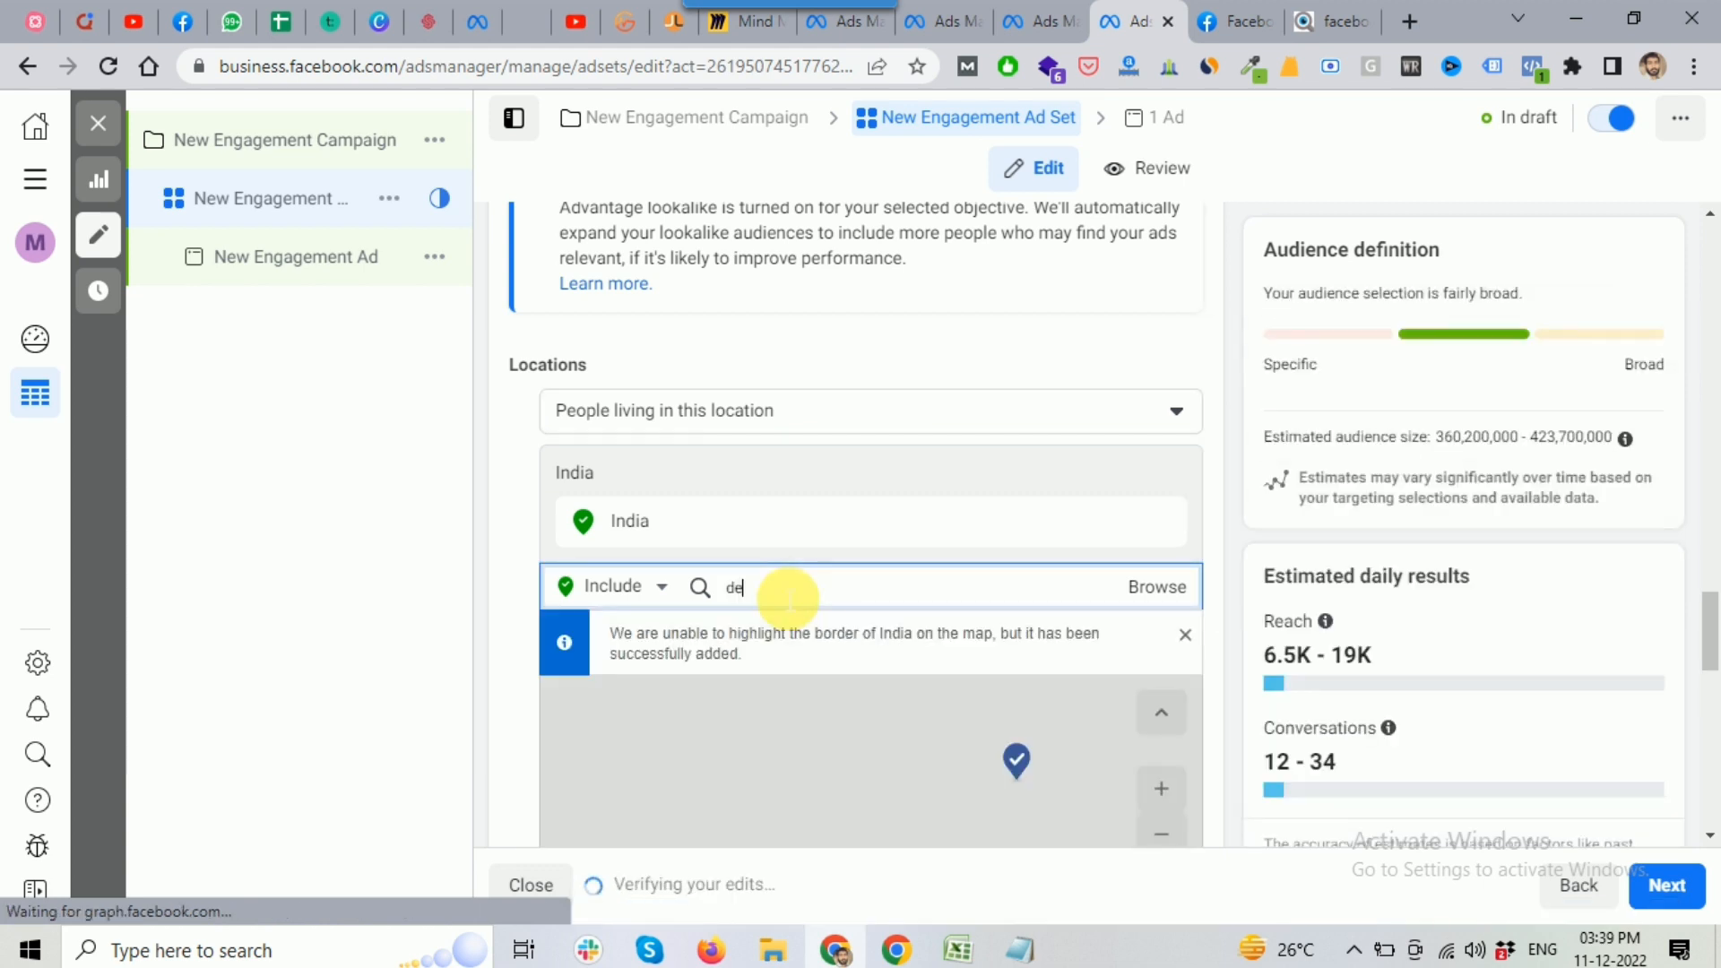
pyautogui.write('lhi')
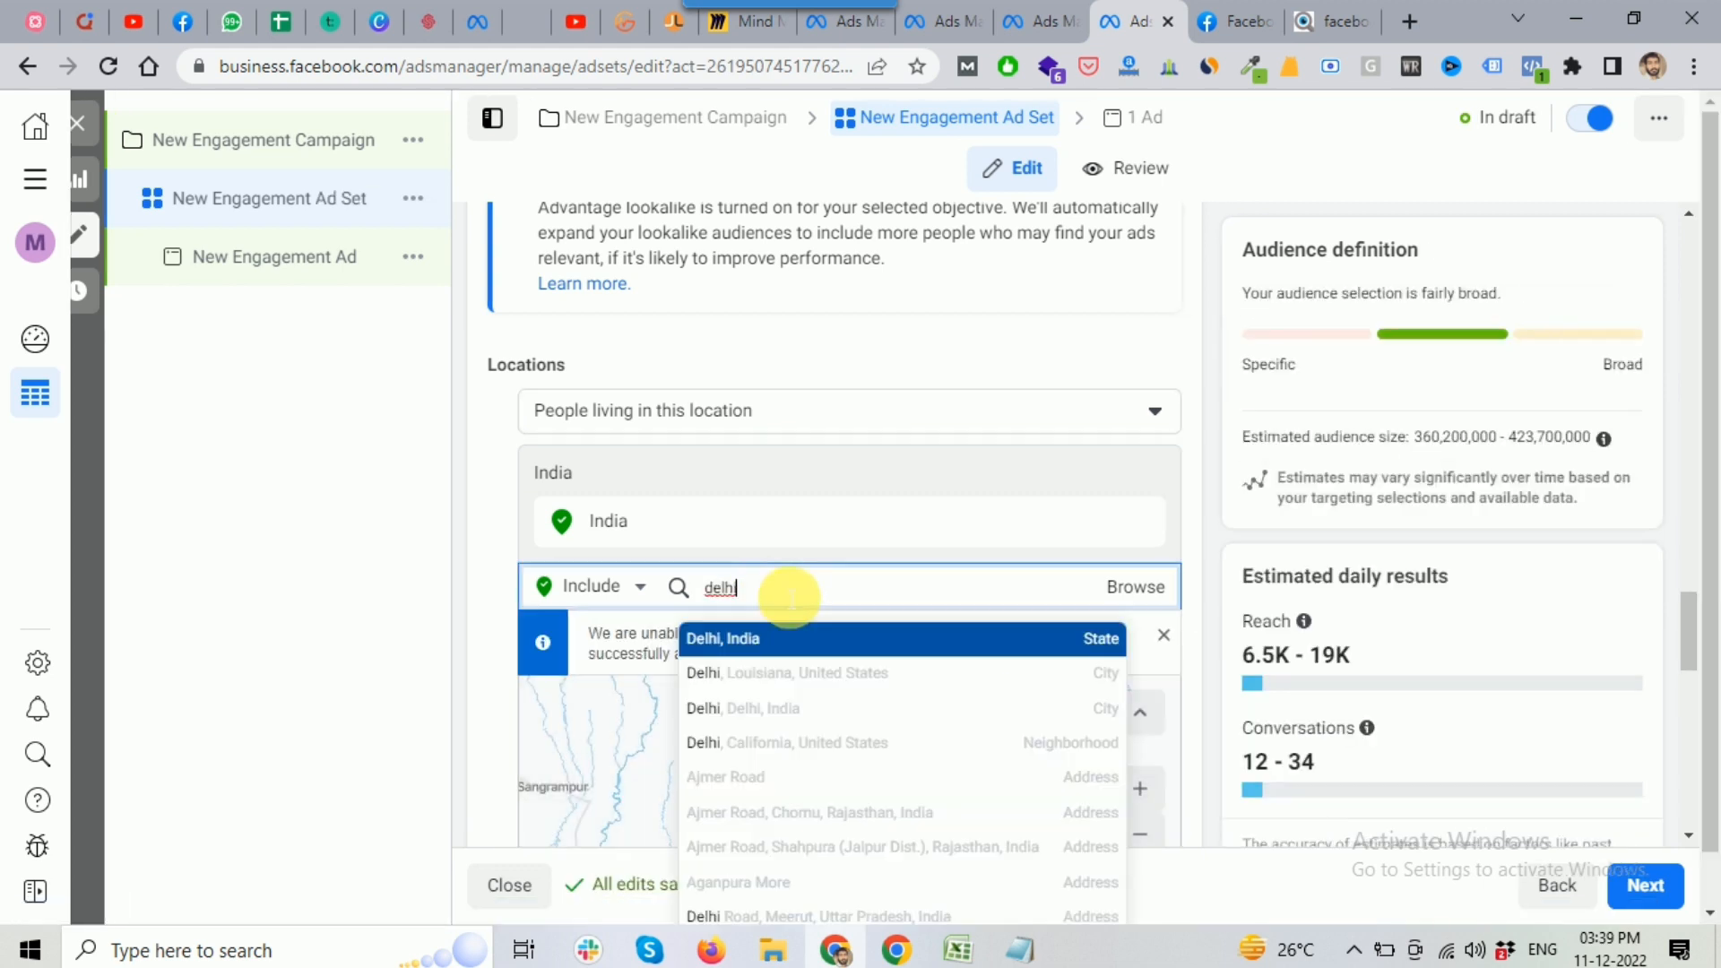
pyautogui.click(720, 639)
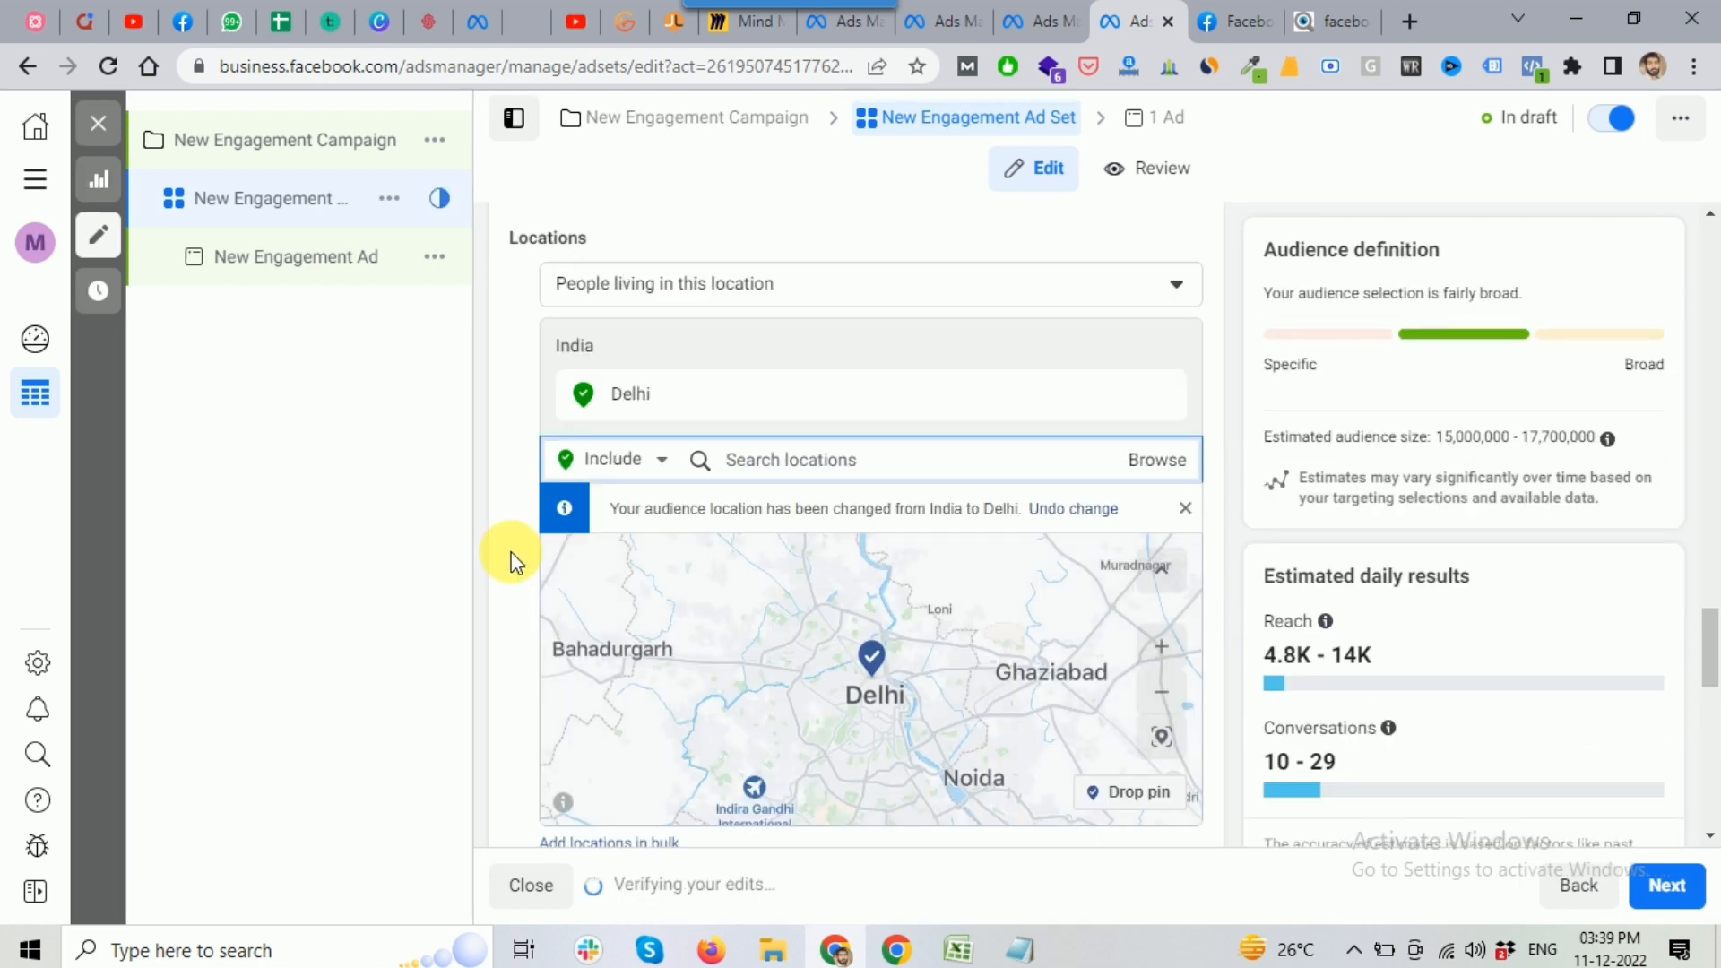
# Show the audience's gender choices, keeping All, and dismiss the notice about improvements to detailed targeting
pyautogui.scroll(-4, 513, 561)
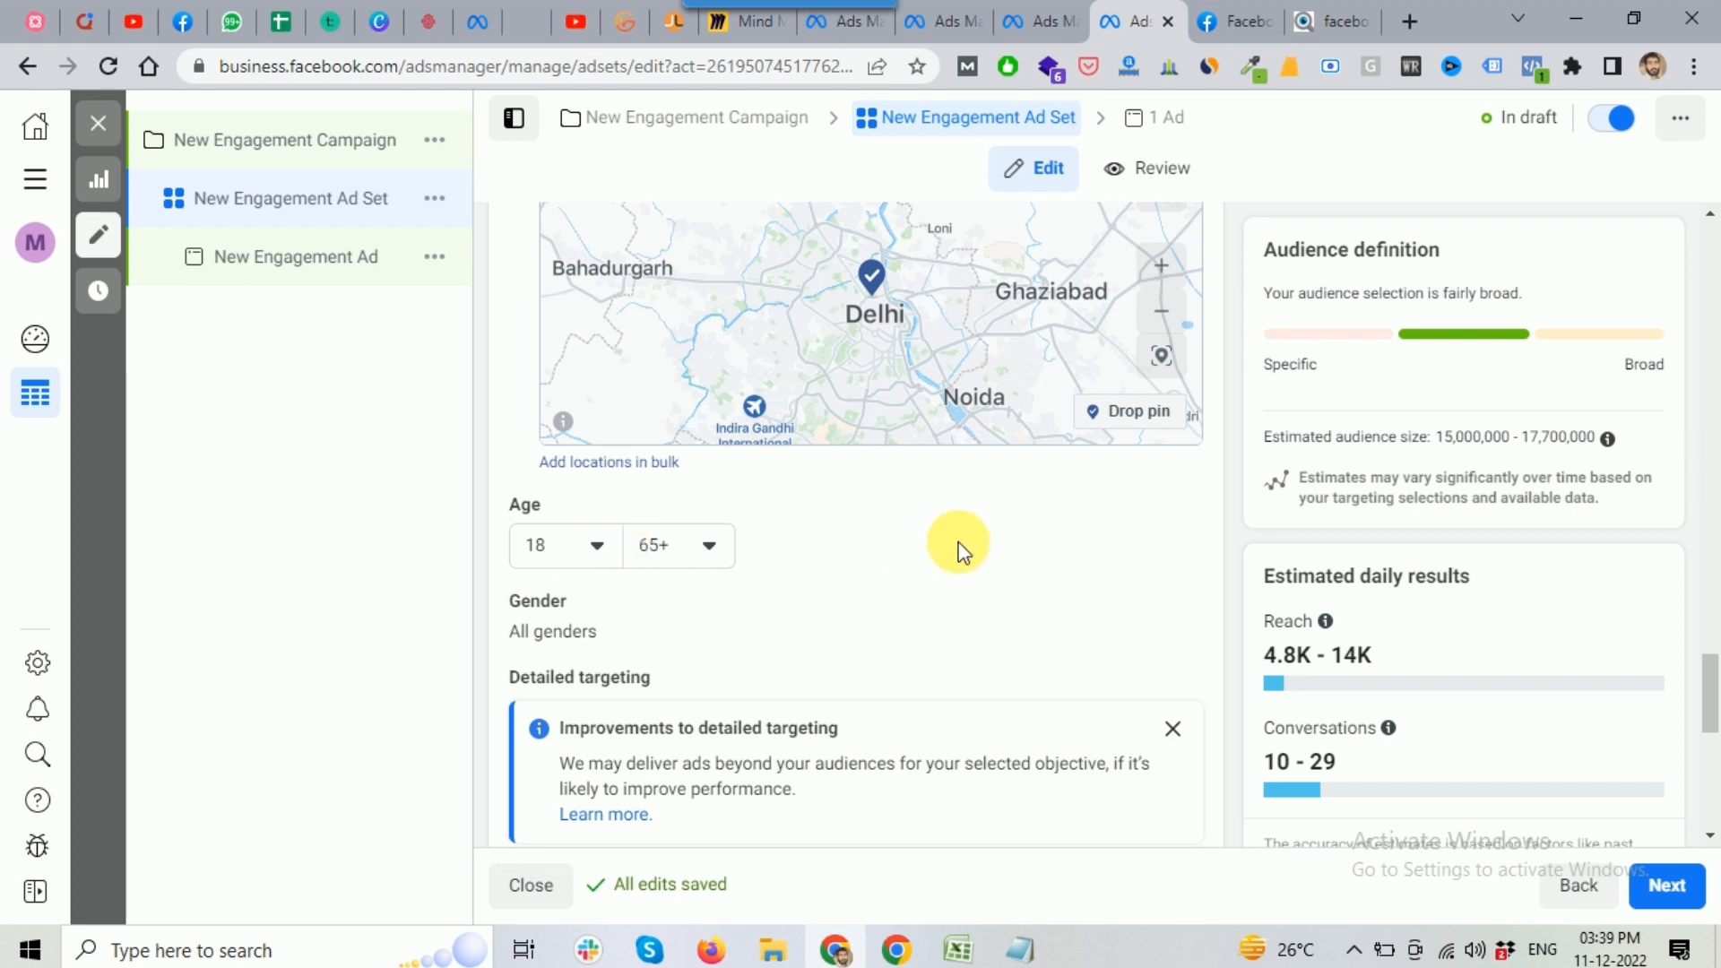
pyautogui.scroll(-2, 959, 547)
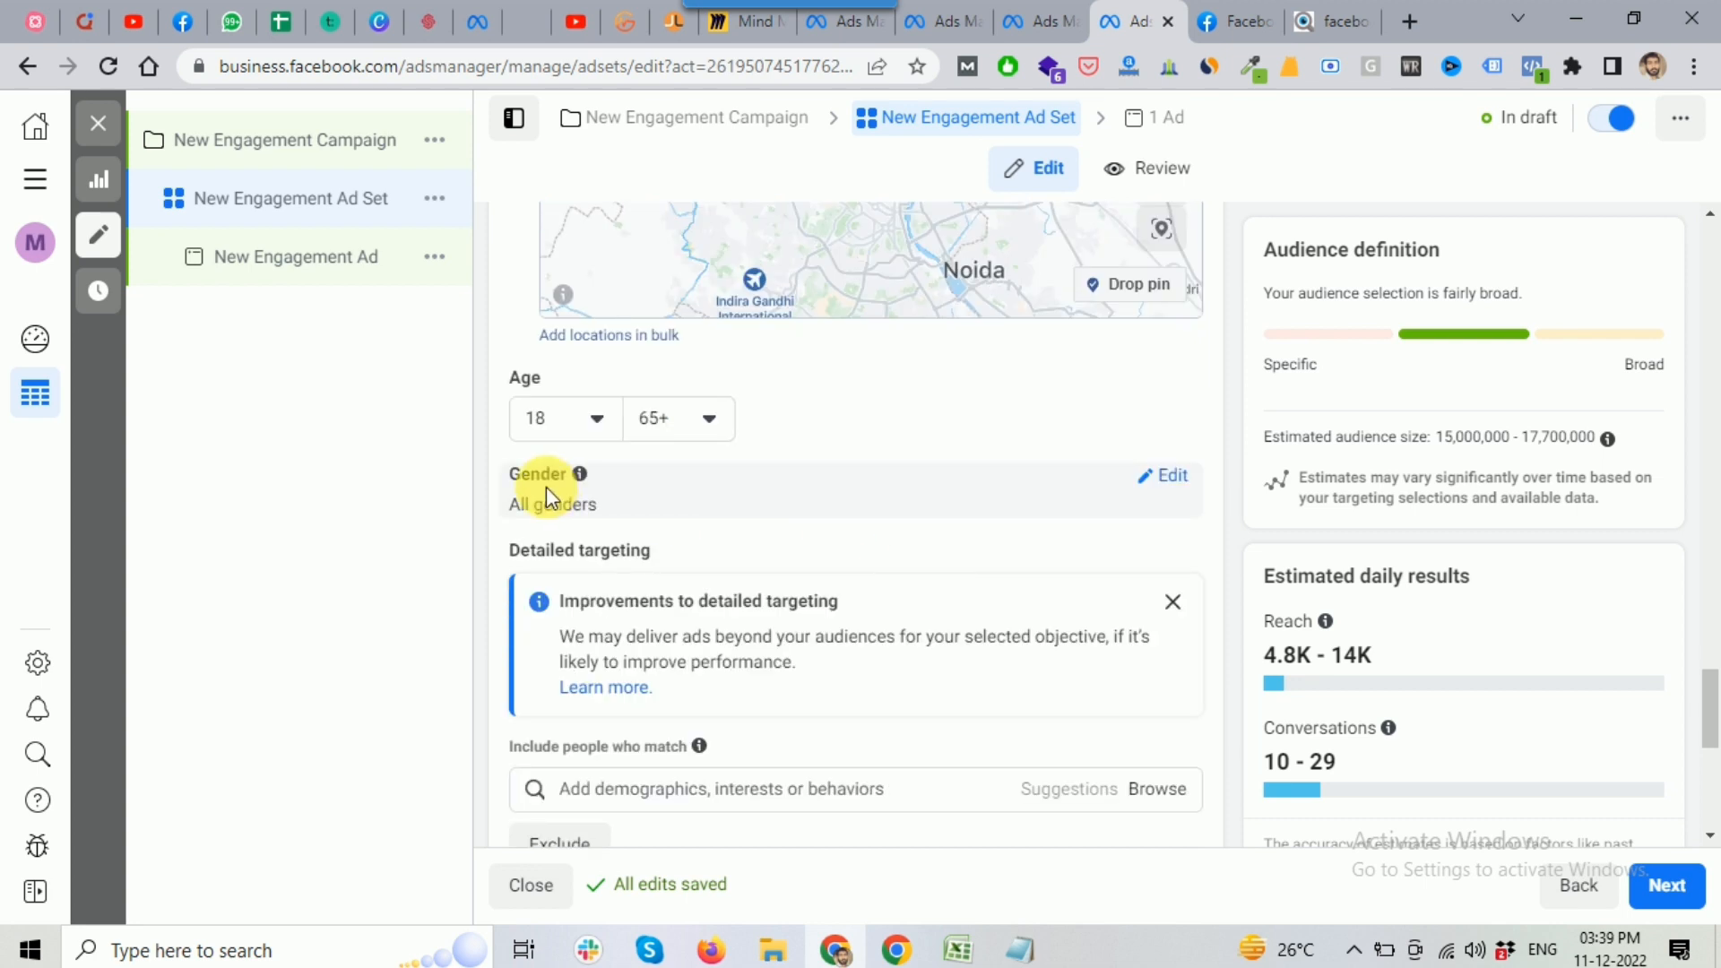
pyautogui.click(1184, 489)
pyautogui.scroll(-2, 1024, 487)
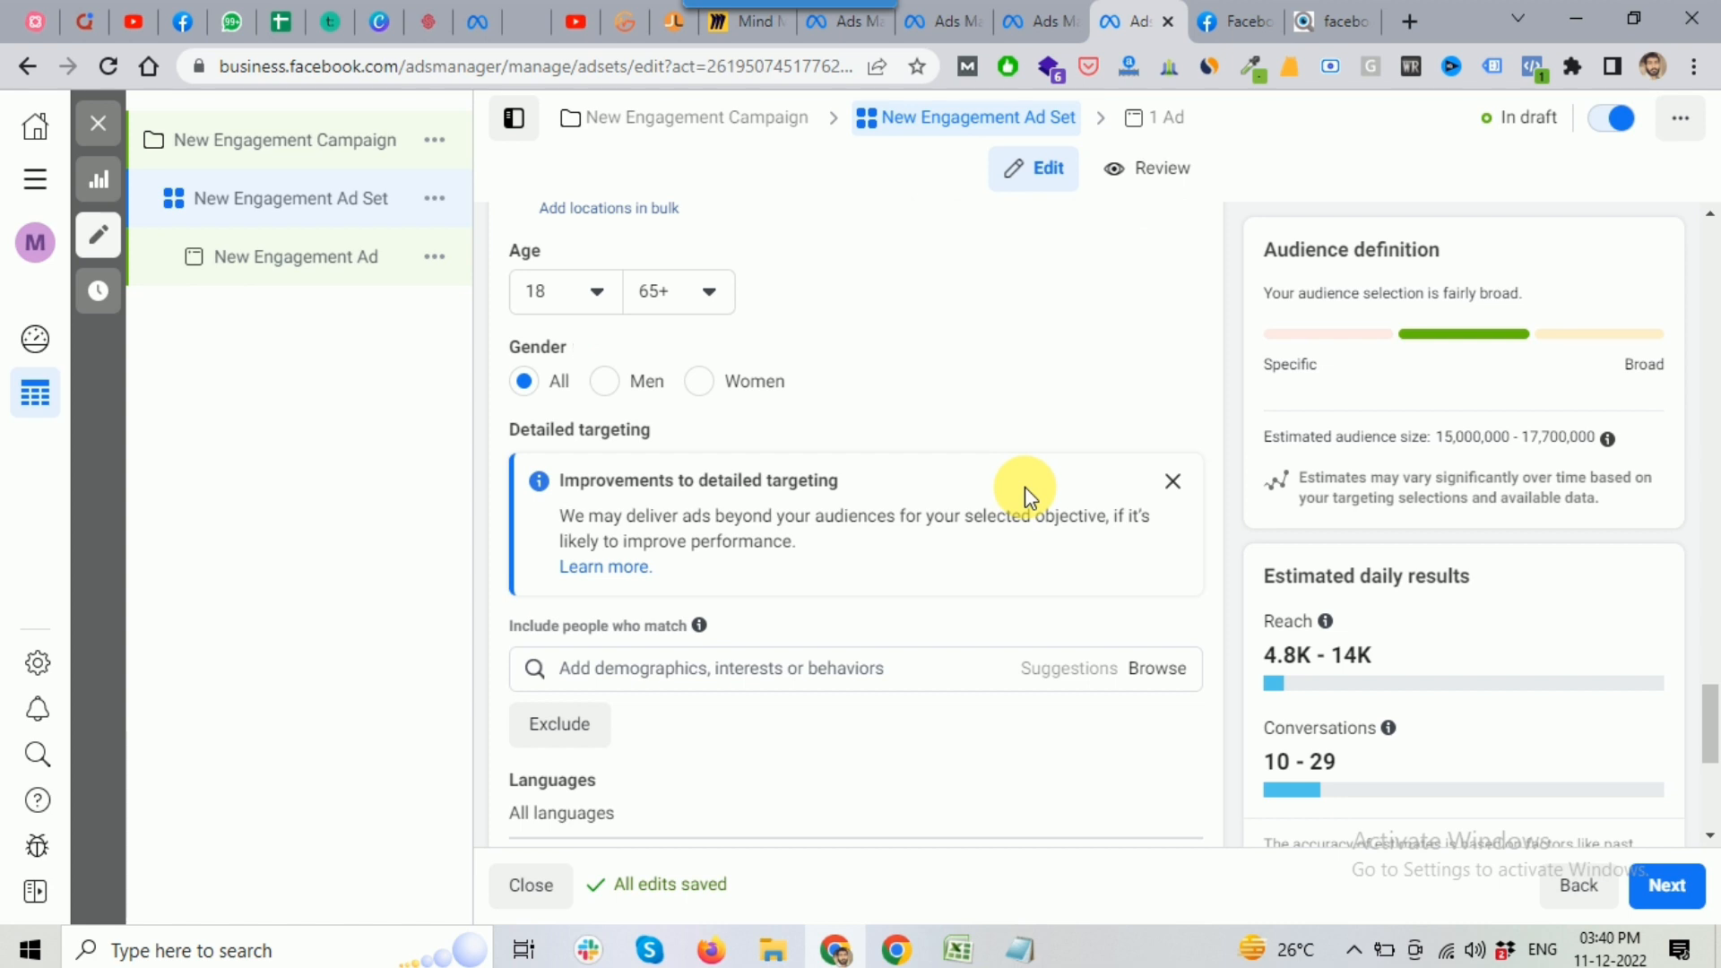
pyautogui.scroll(-2, 958, 527)
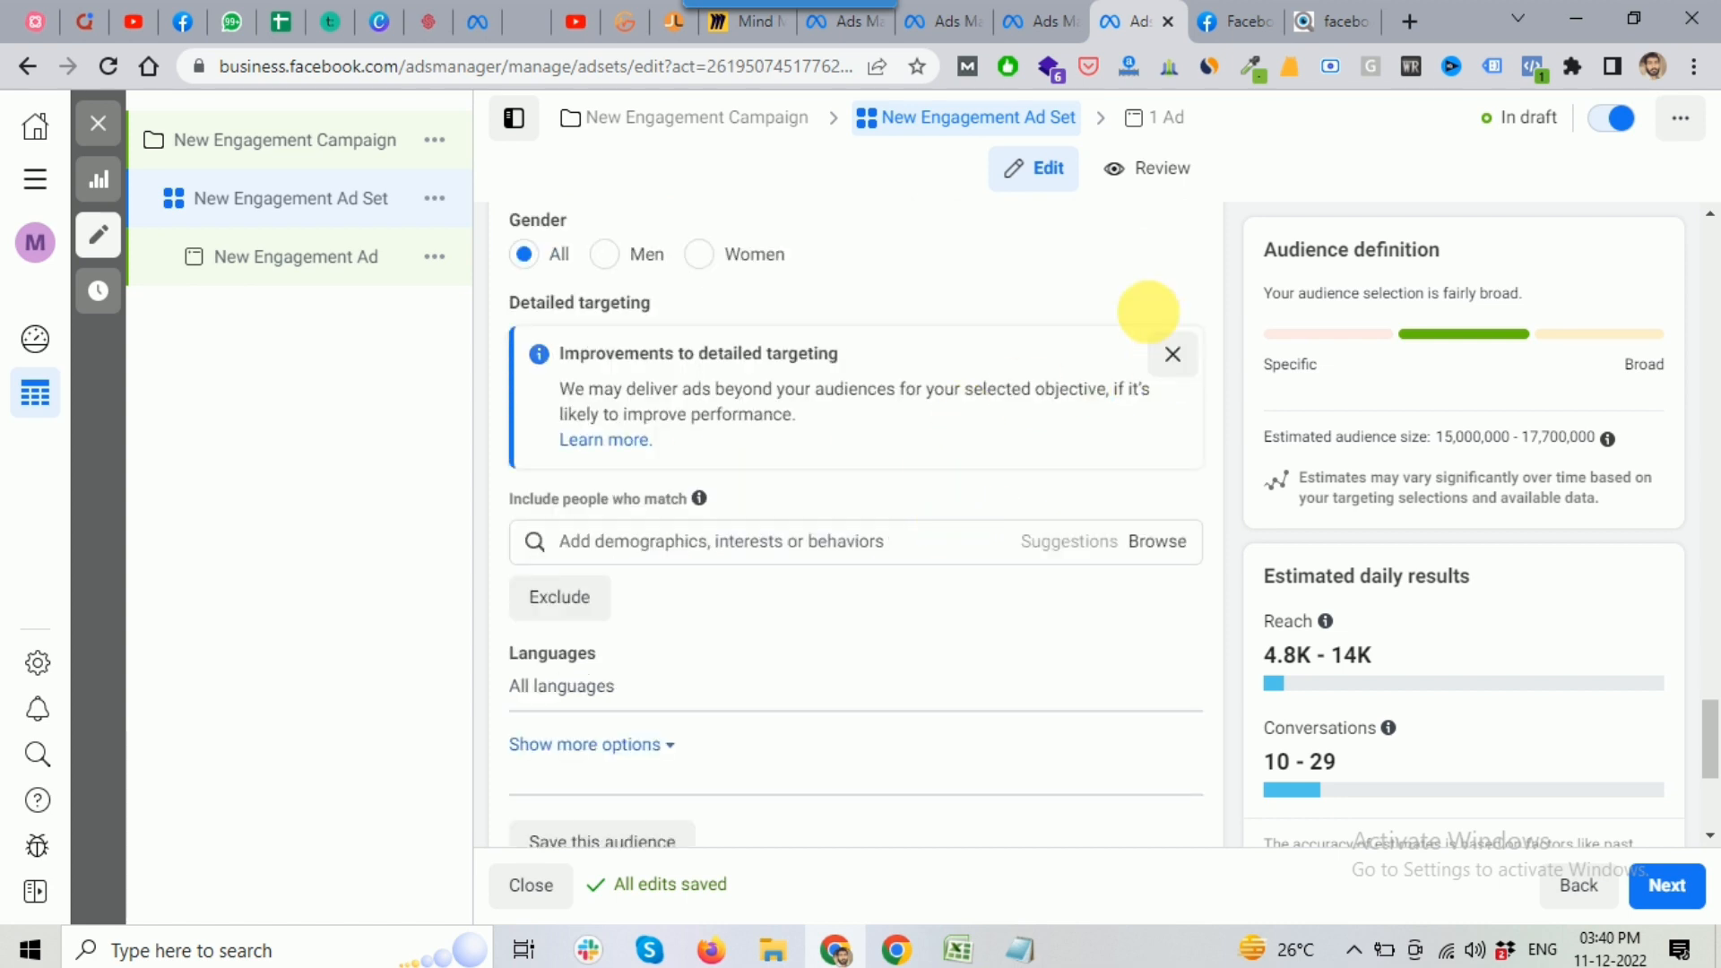
pyautogui.click(1172, 354)
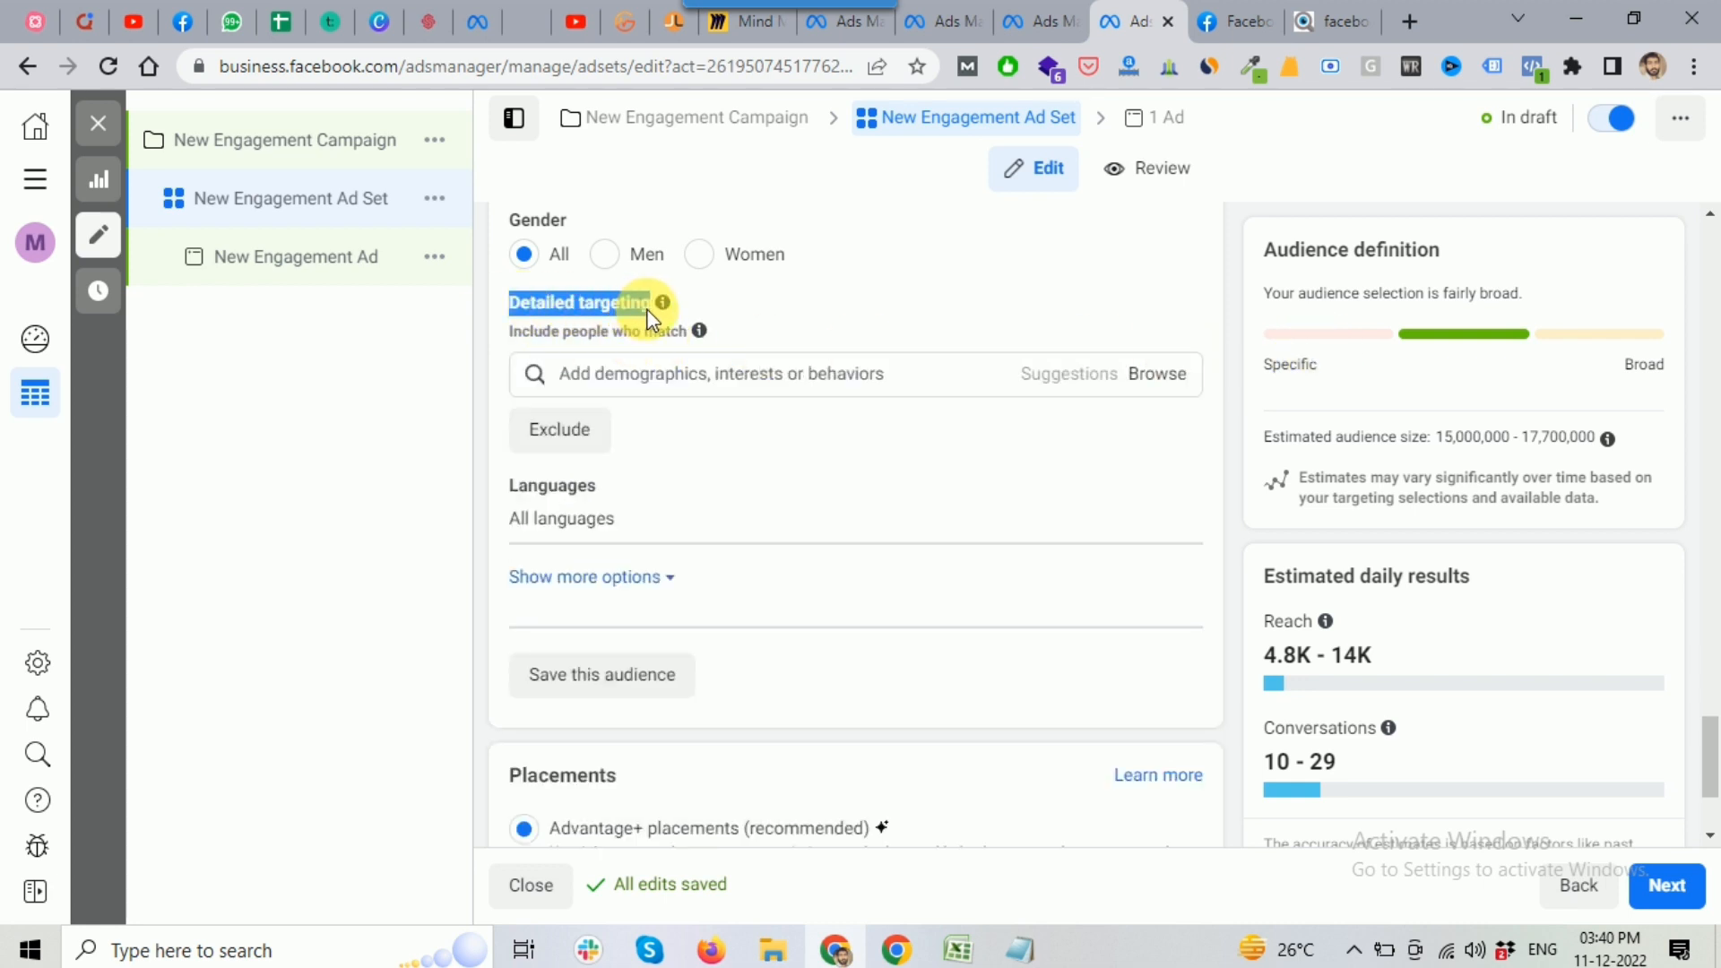
pyautogui.click(806, 314)
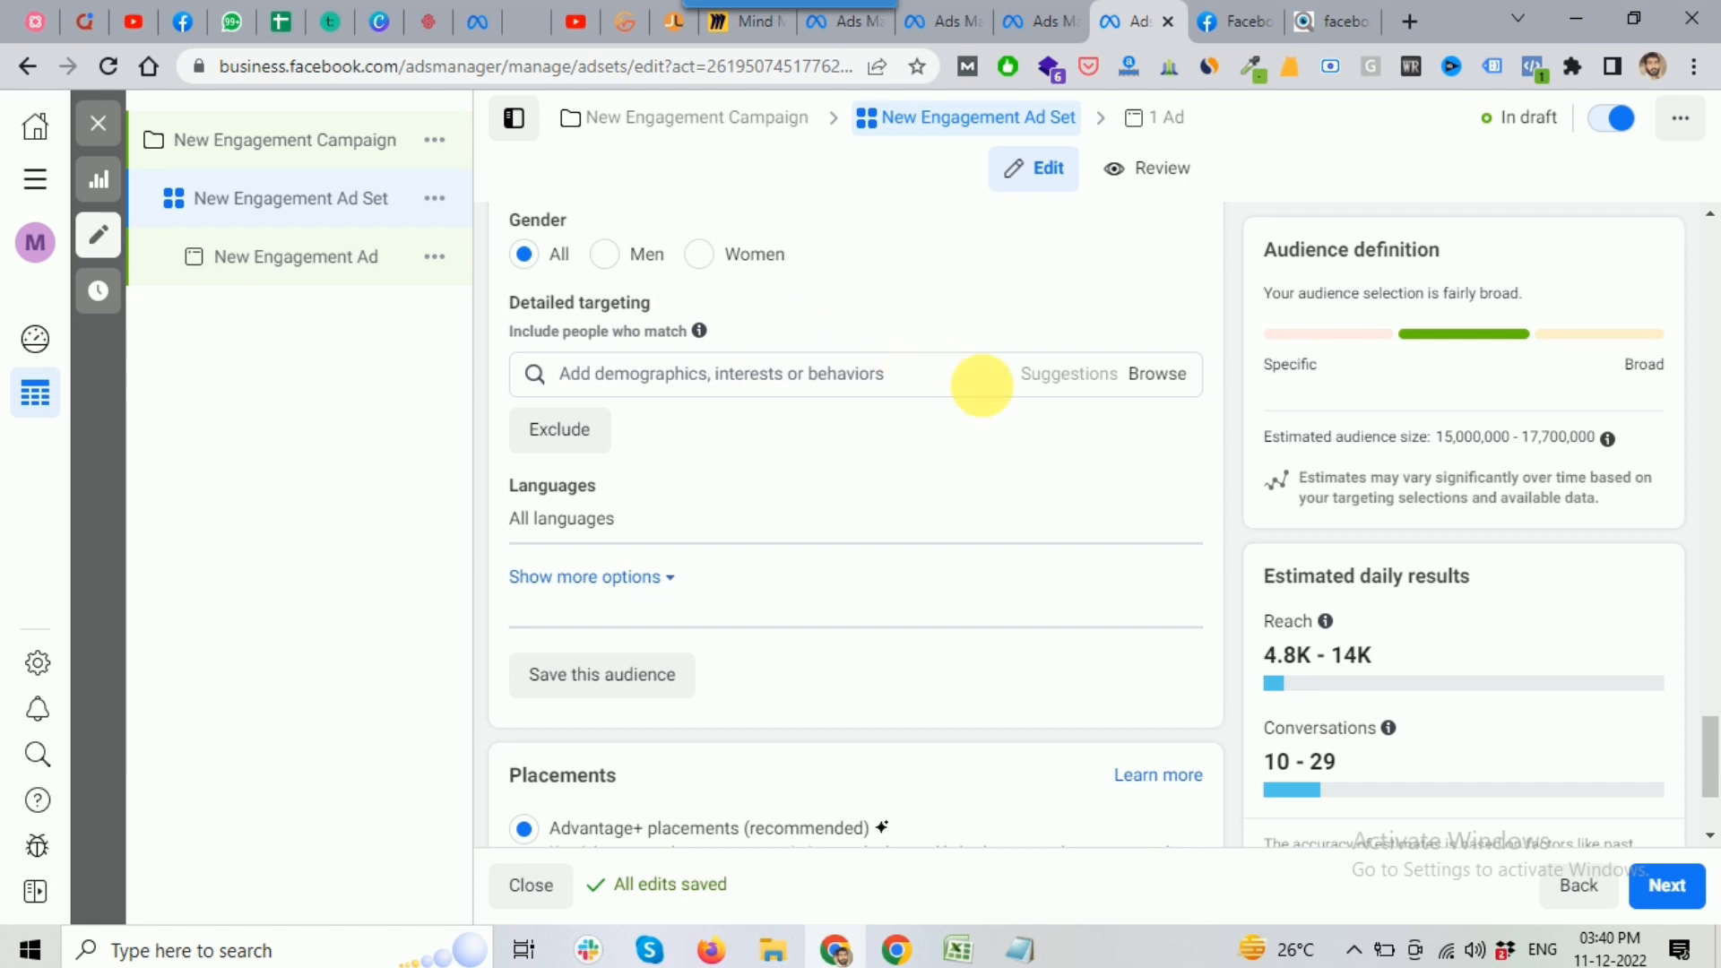
# Search the detailed targeting interests for "handbag" and leave the search without adding one
pyautogui.scroll(2, 1195, 347)
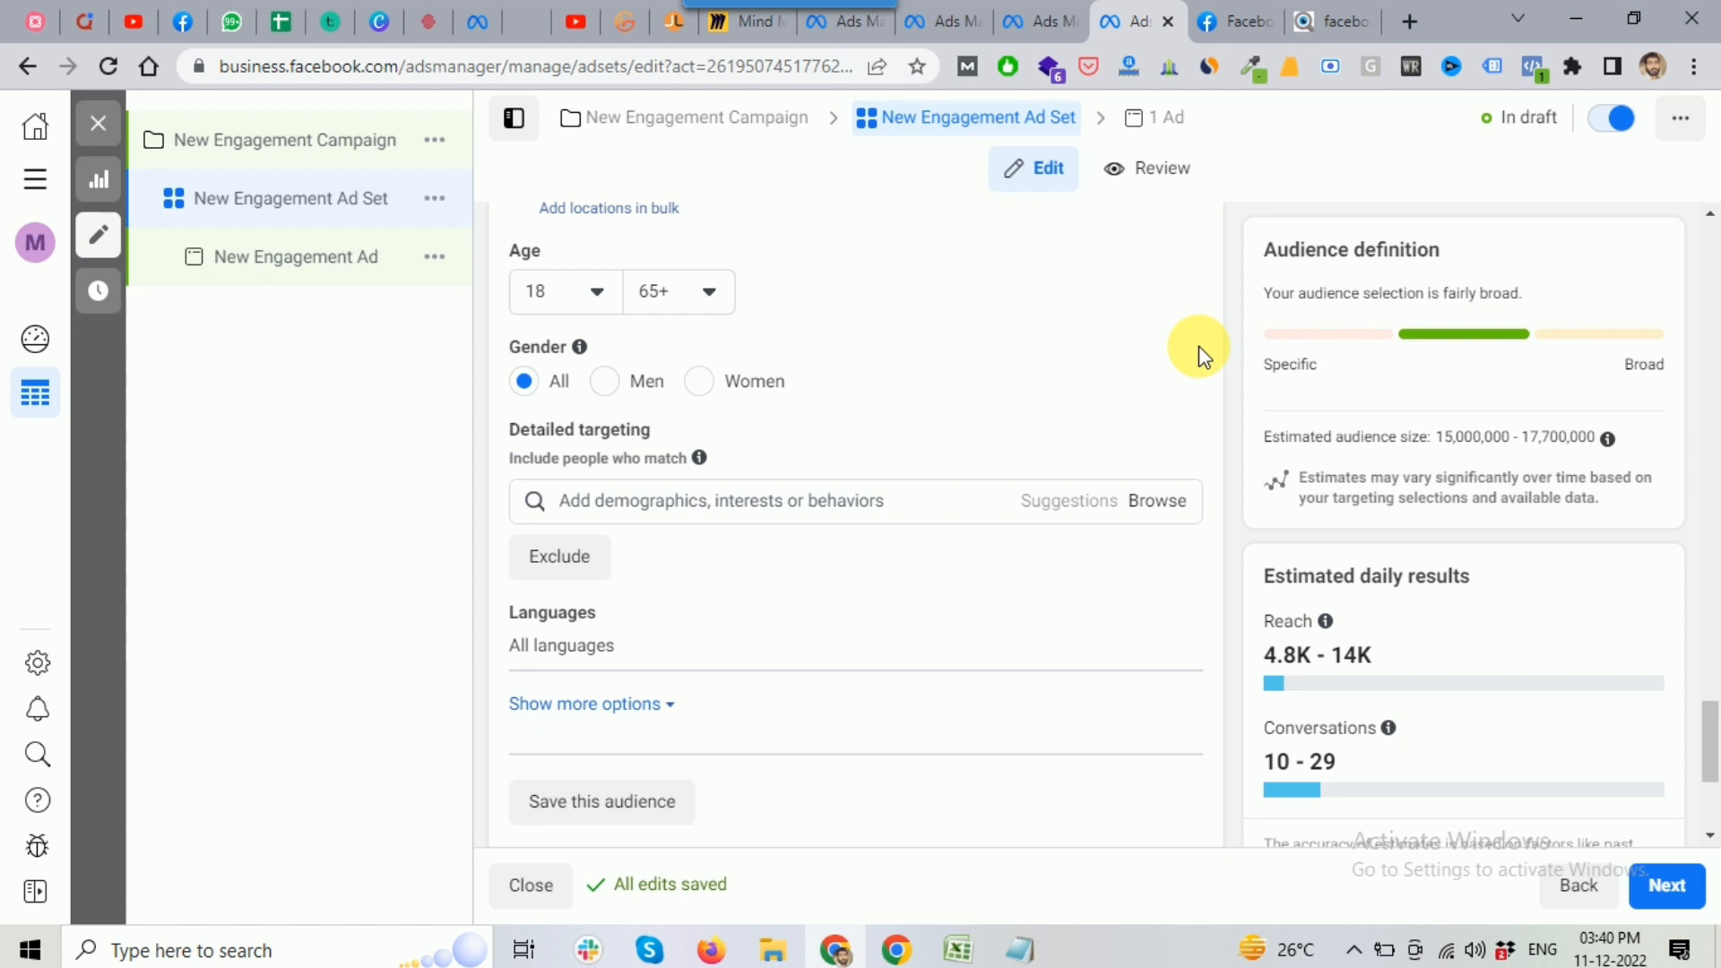
pyautogui.click(805, 509)
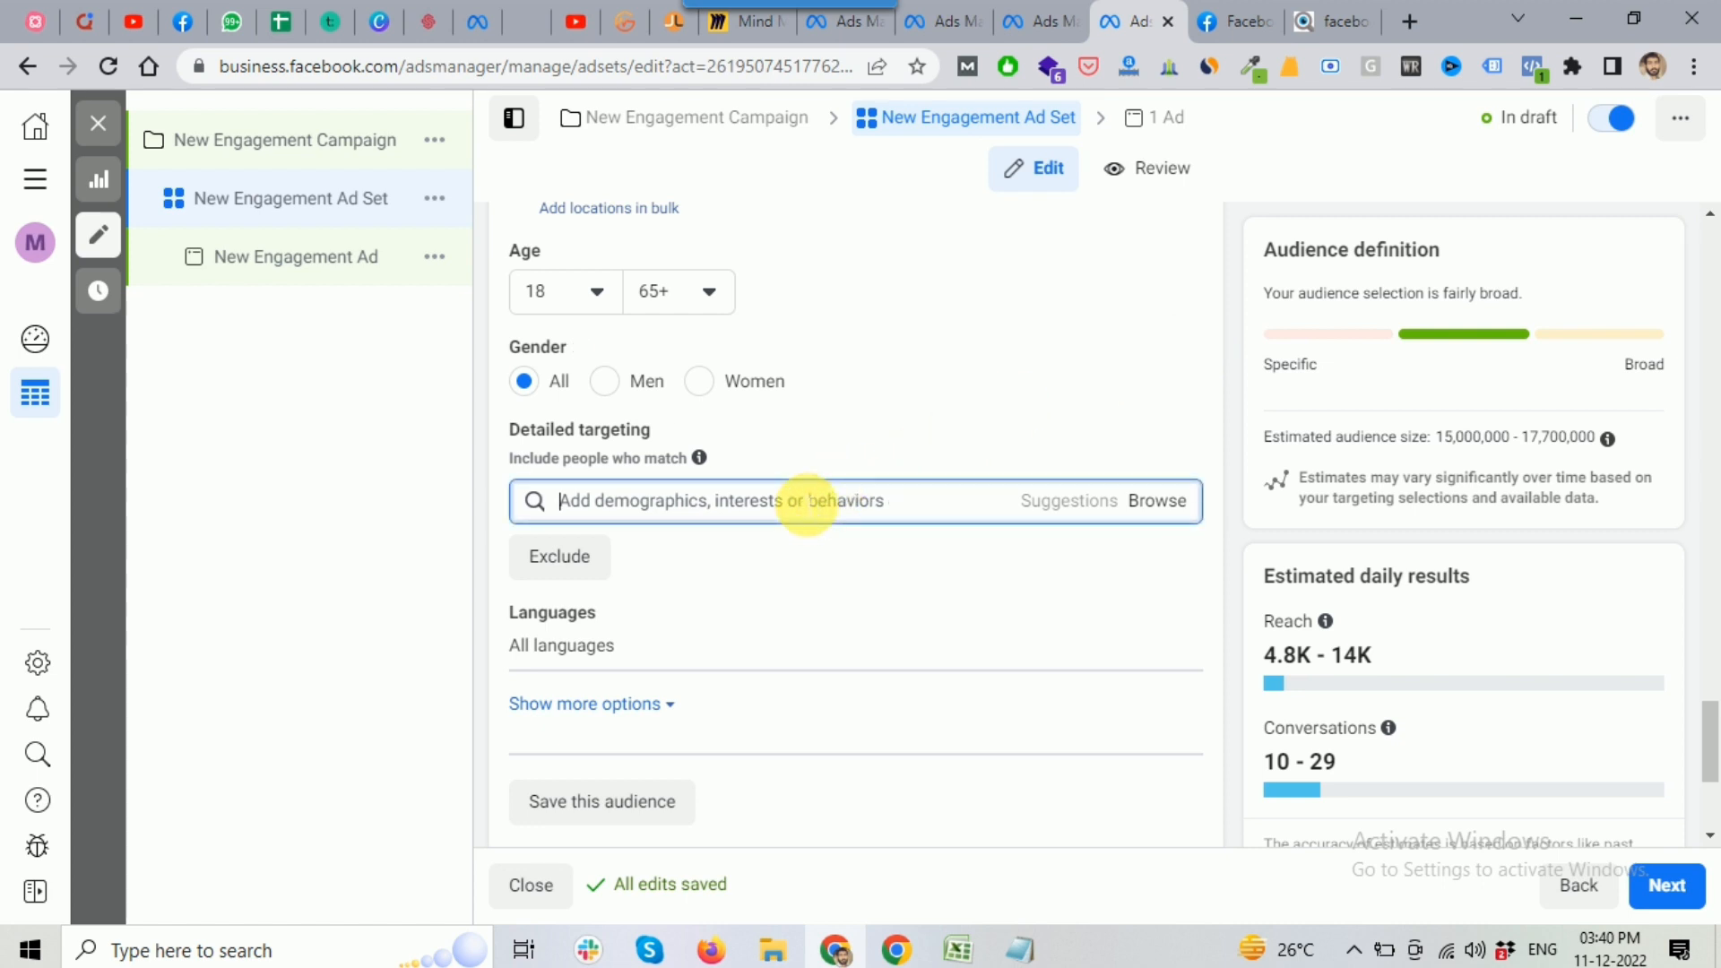
pyautogui.write('handb')
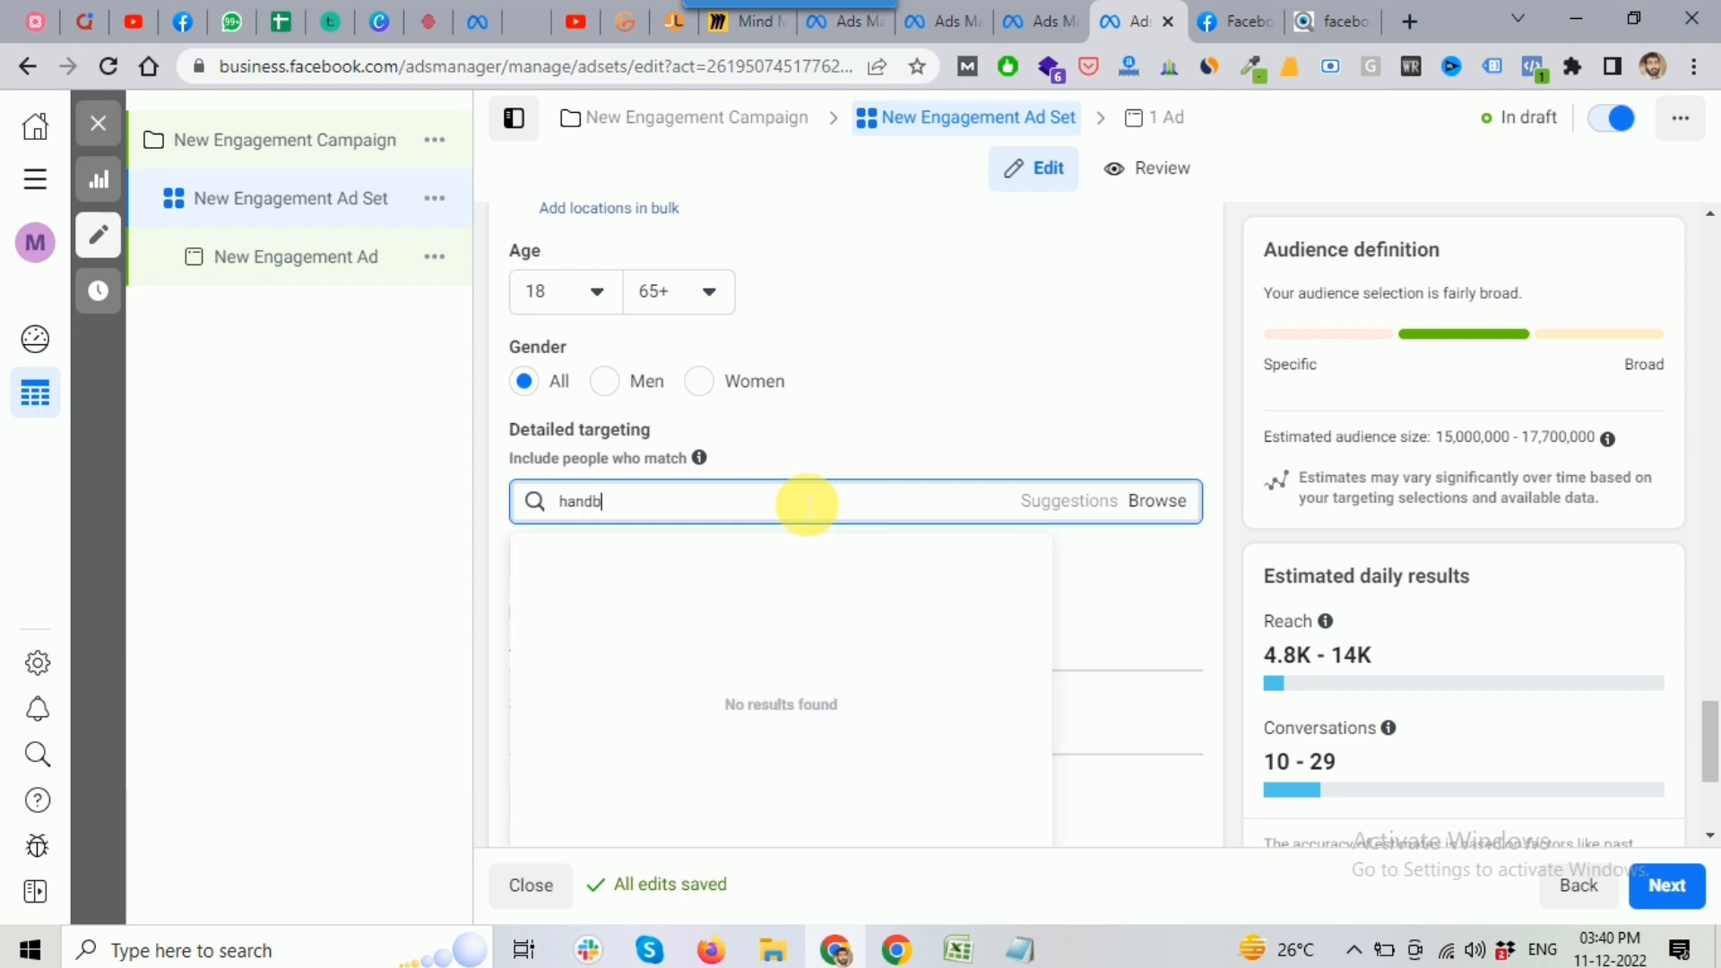
pyautogui.write('ag')
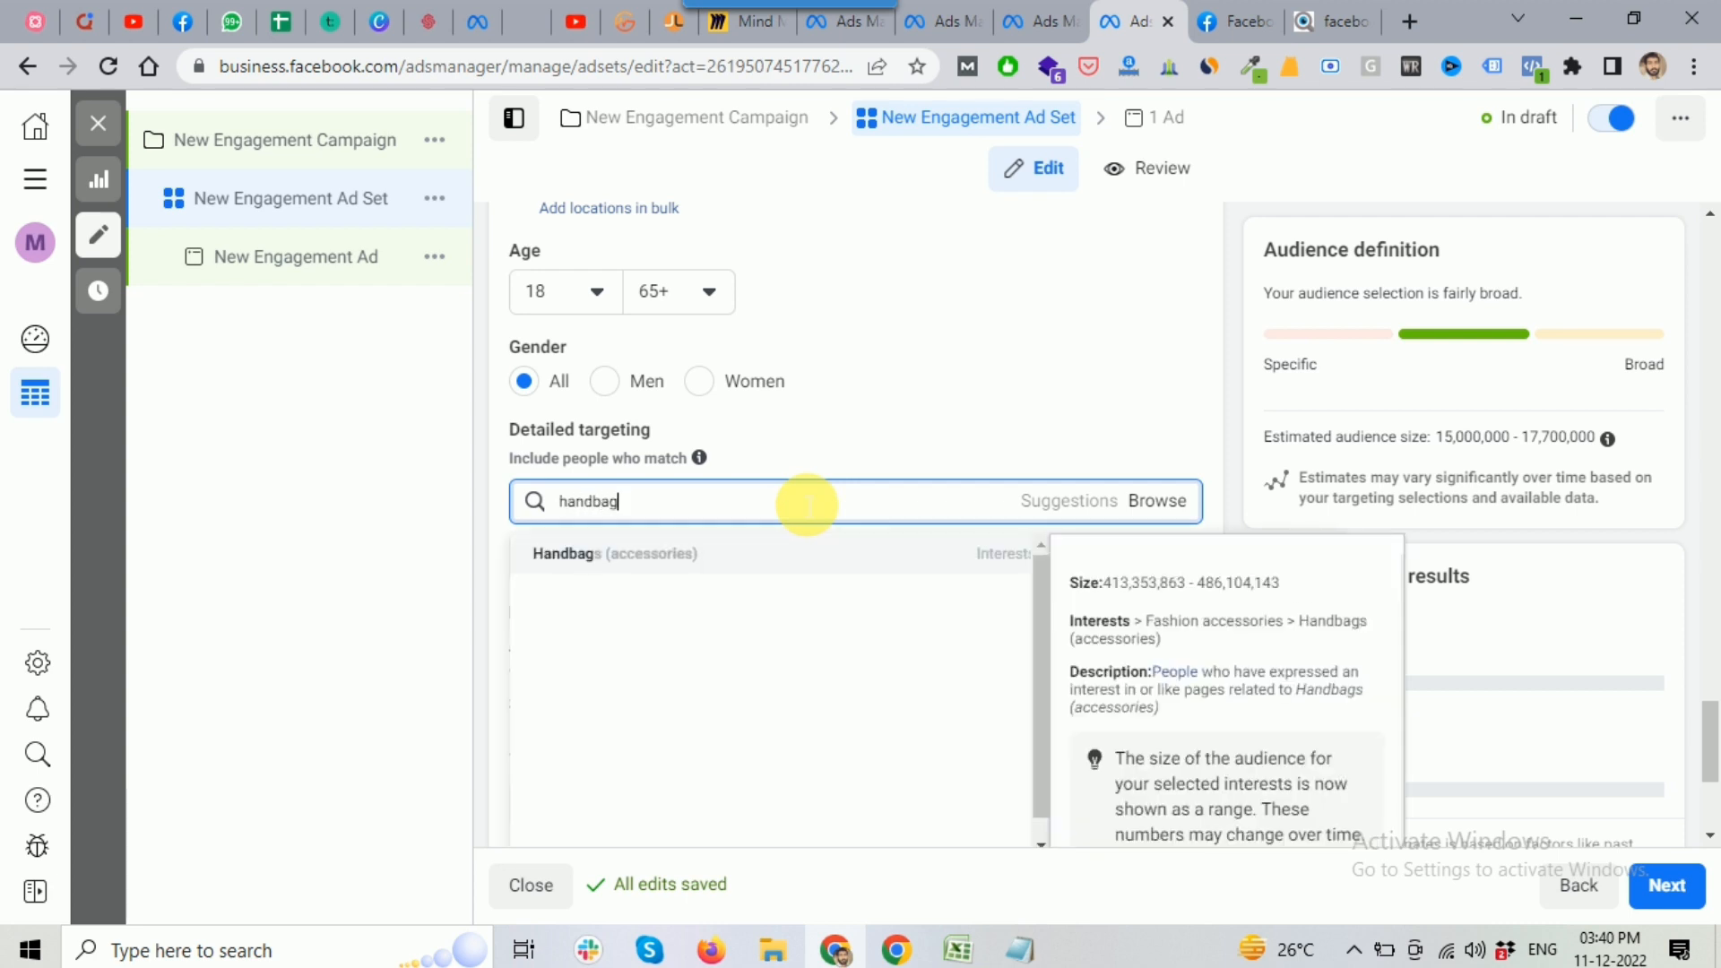
pyautogui.hotkey('ctrl', 'a')
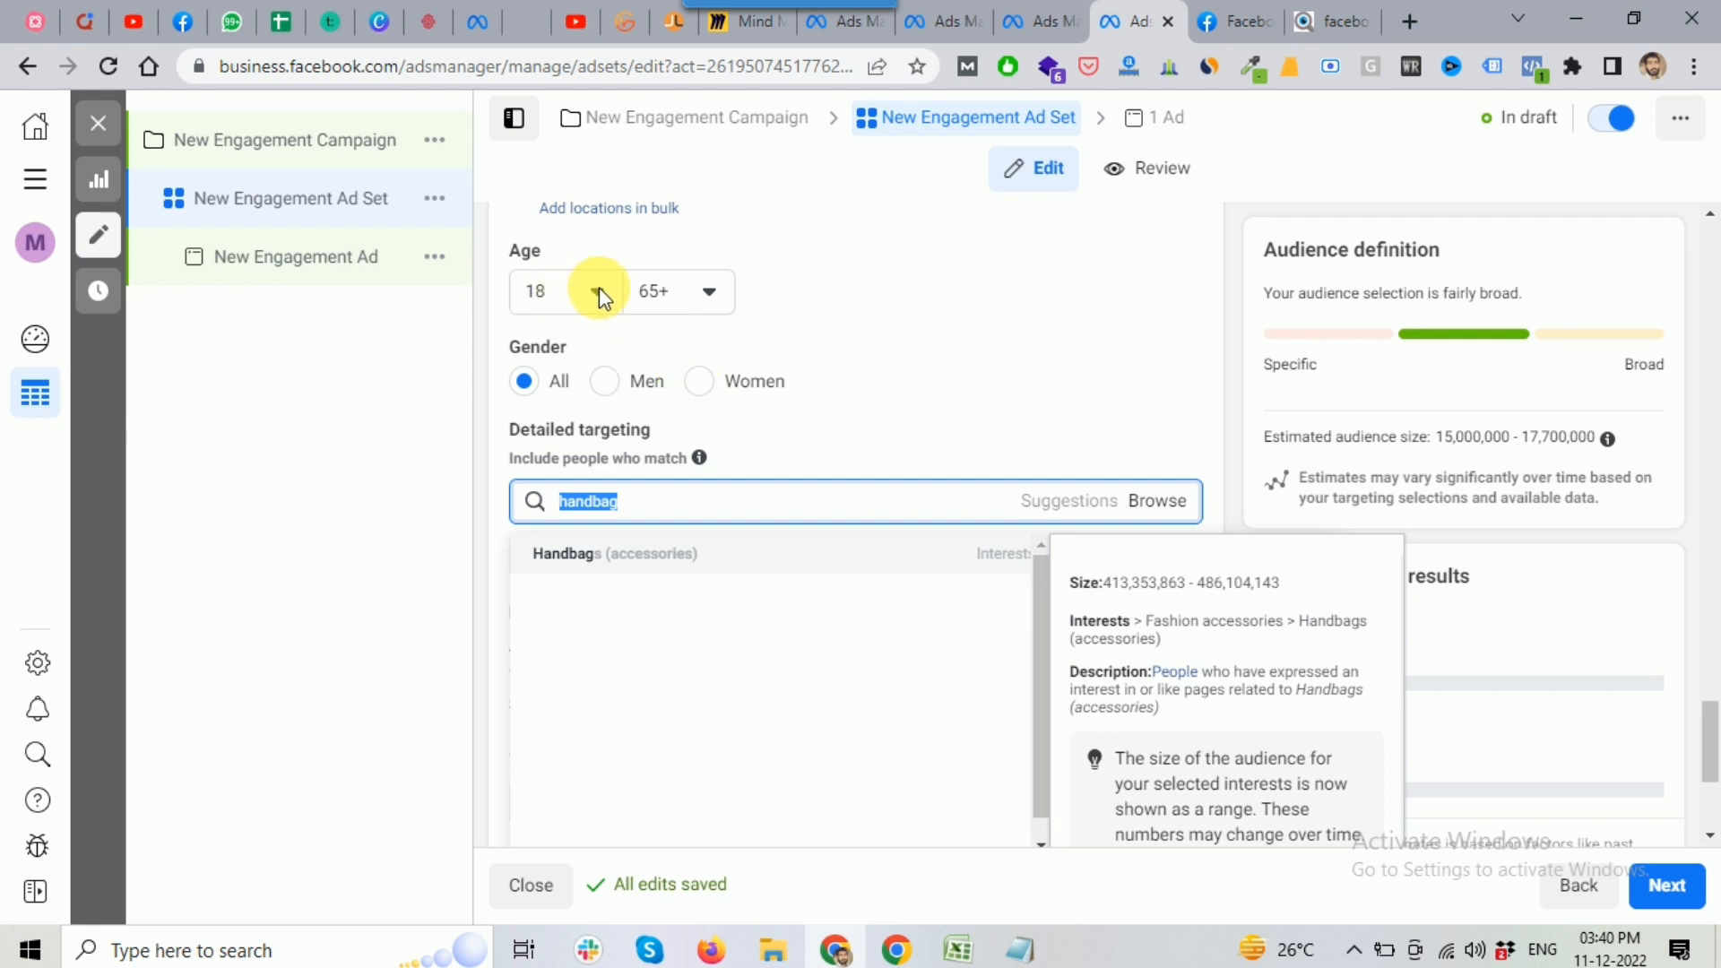
pyautogui.click(1182, 387)
# Add the interest Luxury (lifestyle content) to the audience's detailed targeting
pyautogui.click(760, 504)
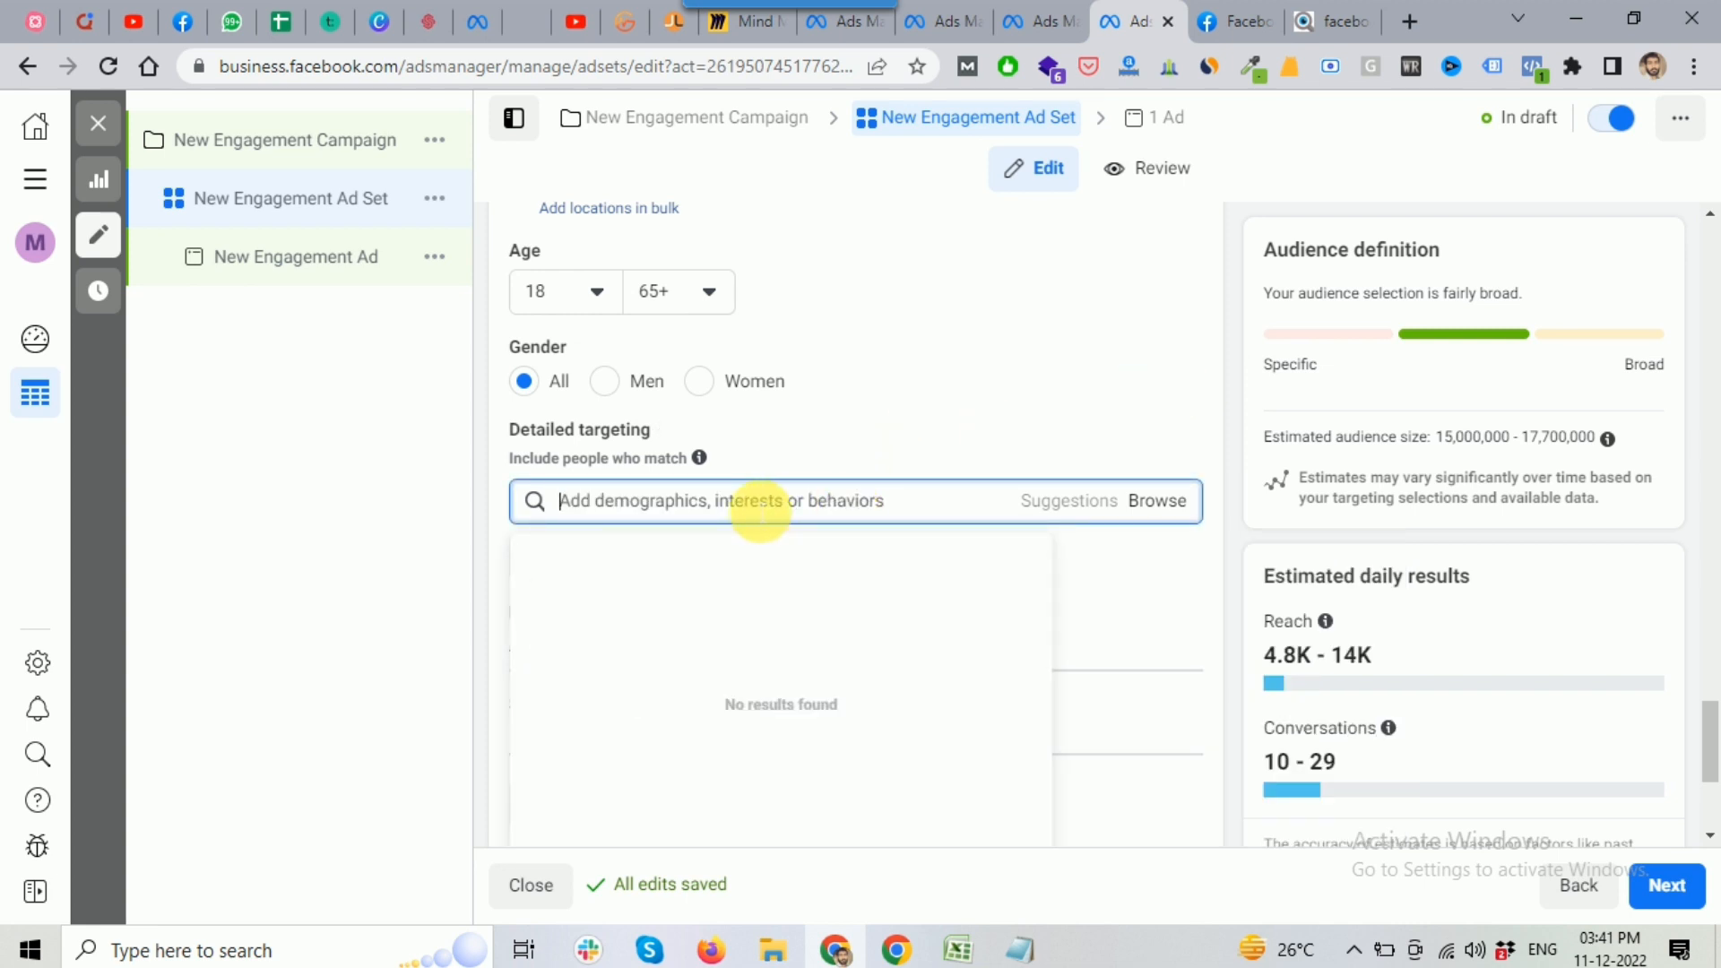
pyautogui.write('luxury')
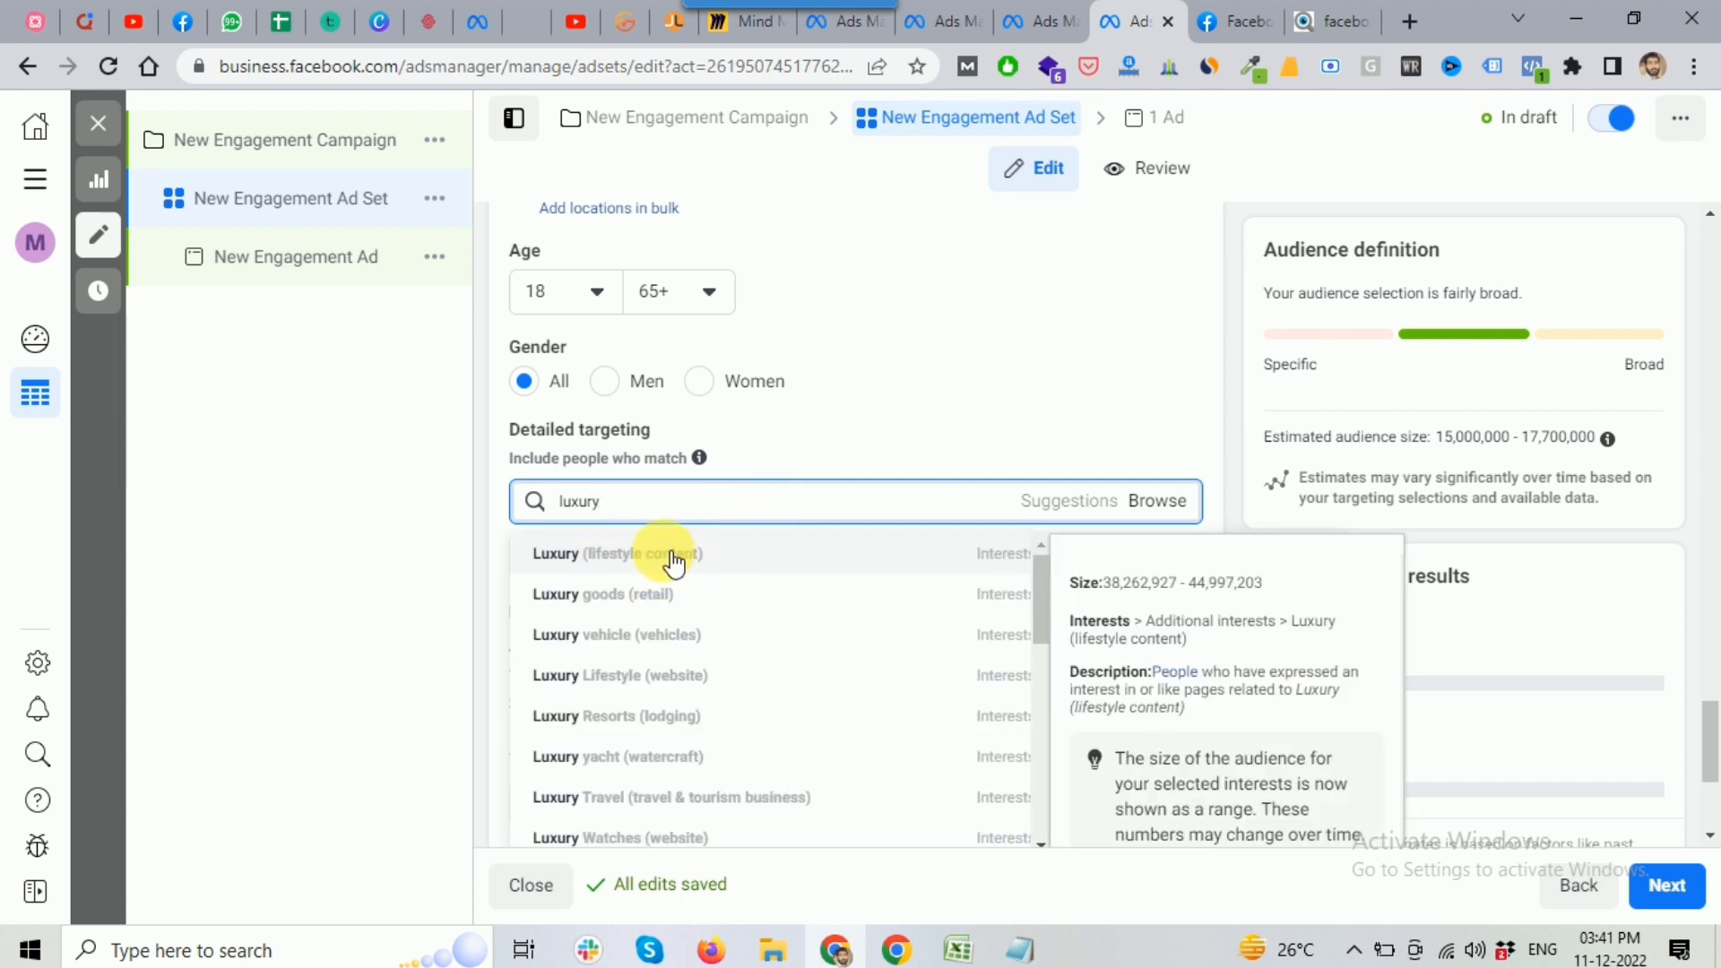
pyautogui.click(663, 553)
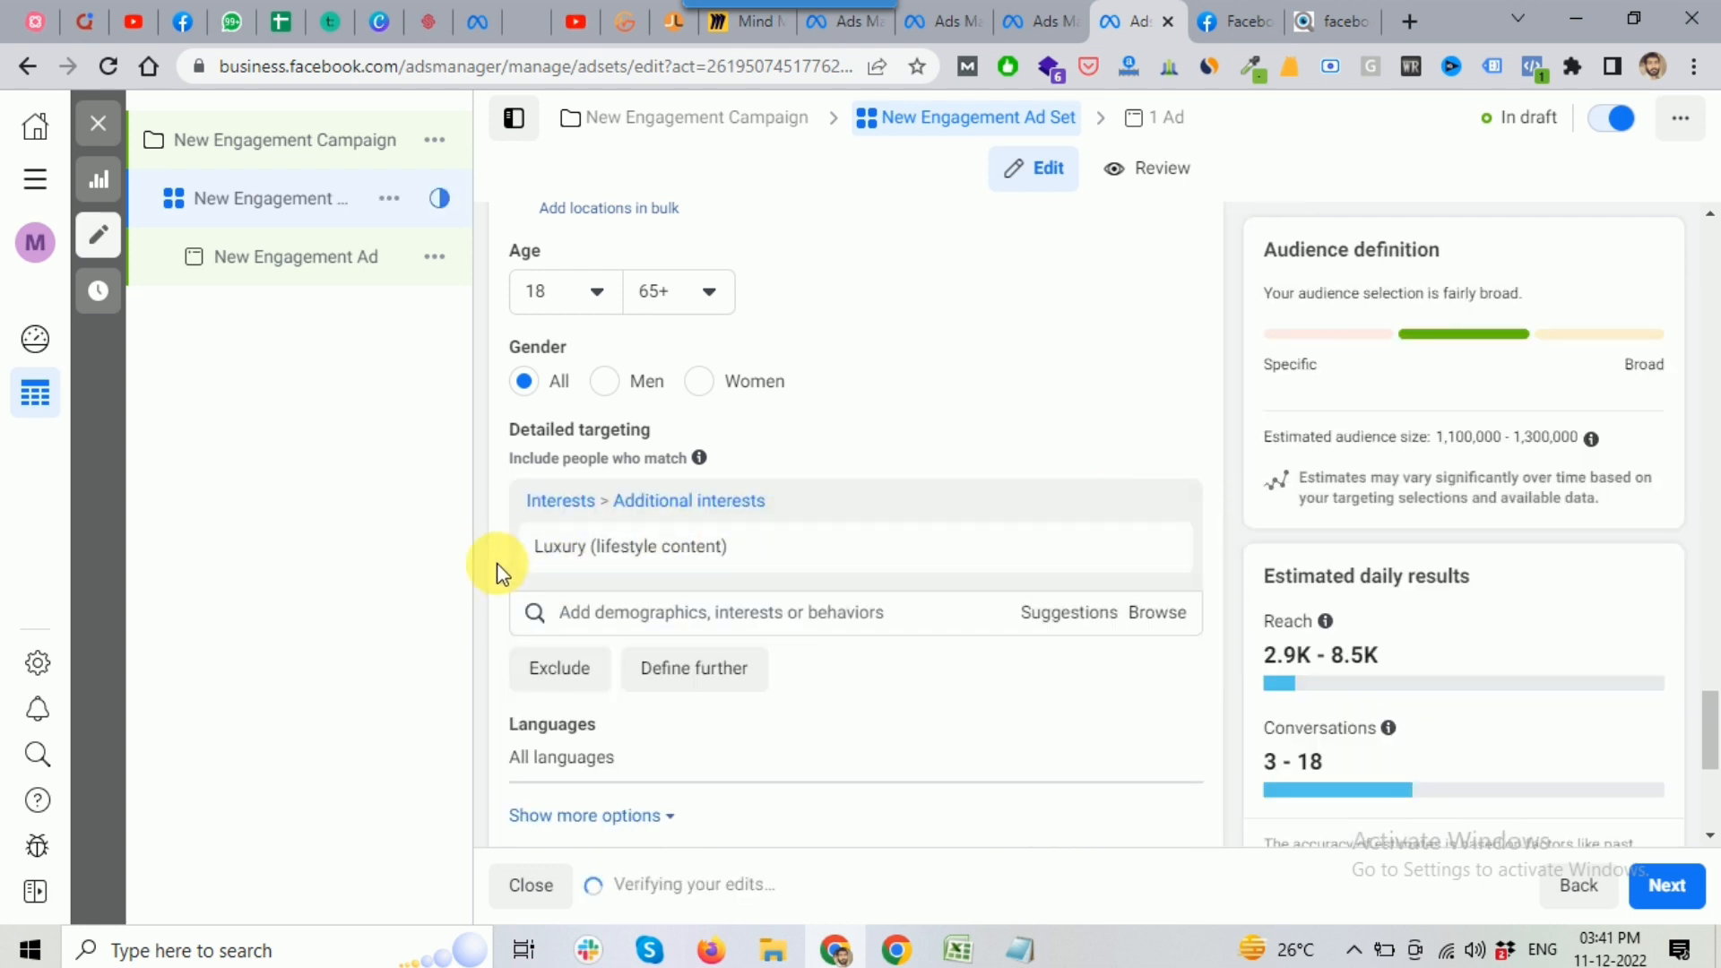
# Look over the remaining audience options and the manual placement platforms, keeping Advantage+ placements
pyautogui.scroll(-1, 497, 563)
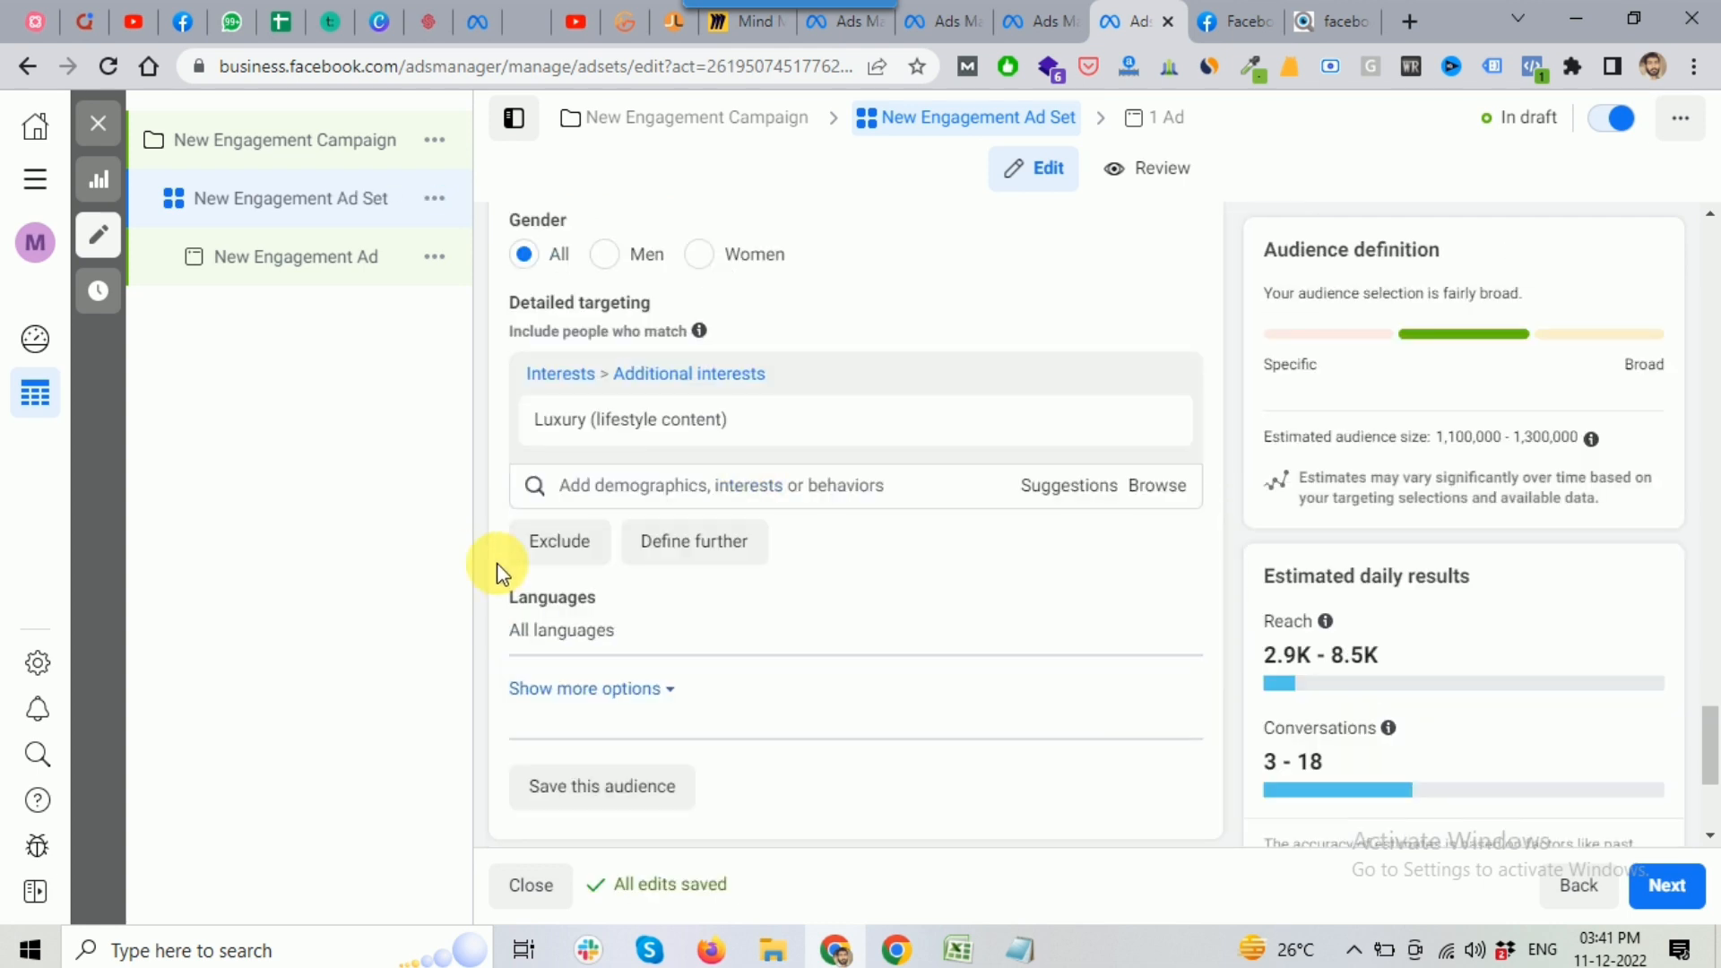
pyautogui.scroll(-1, 496, 563)
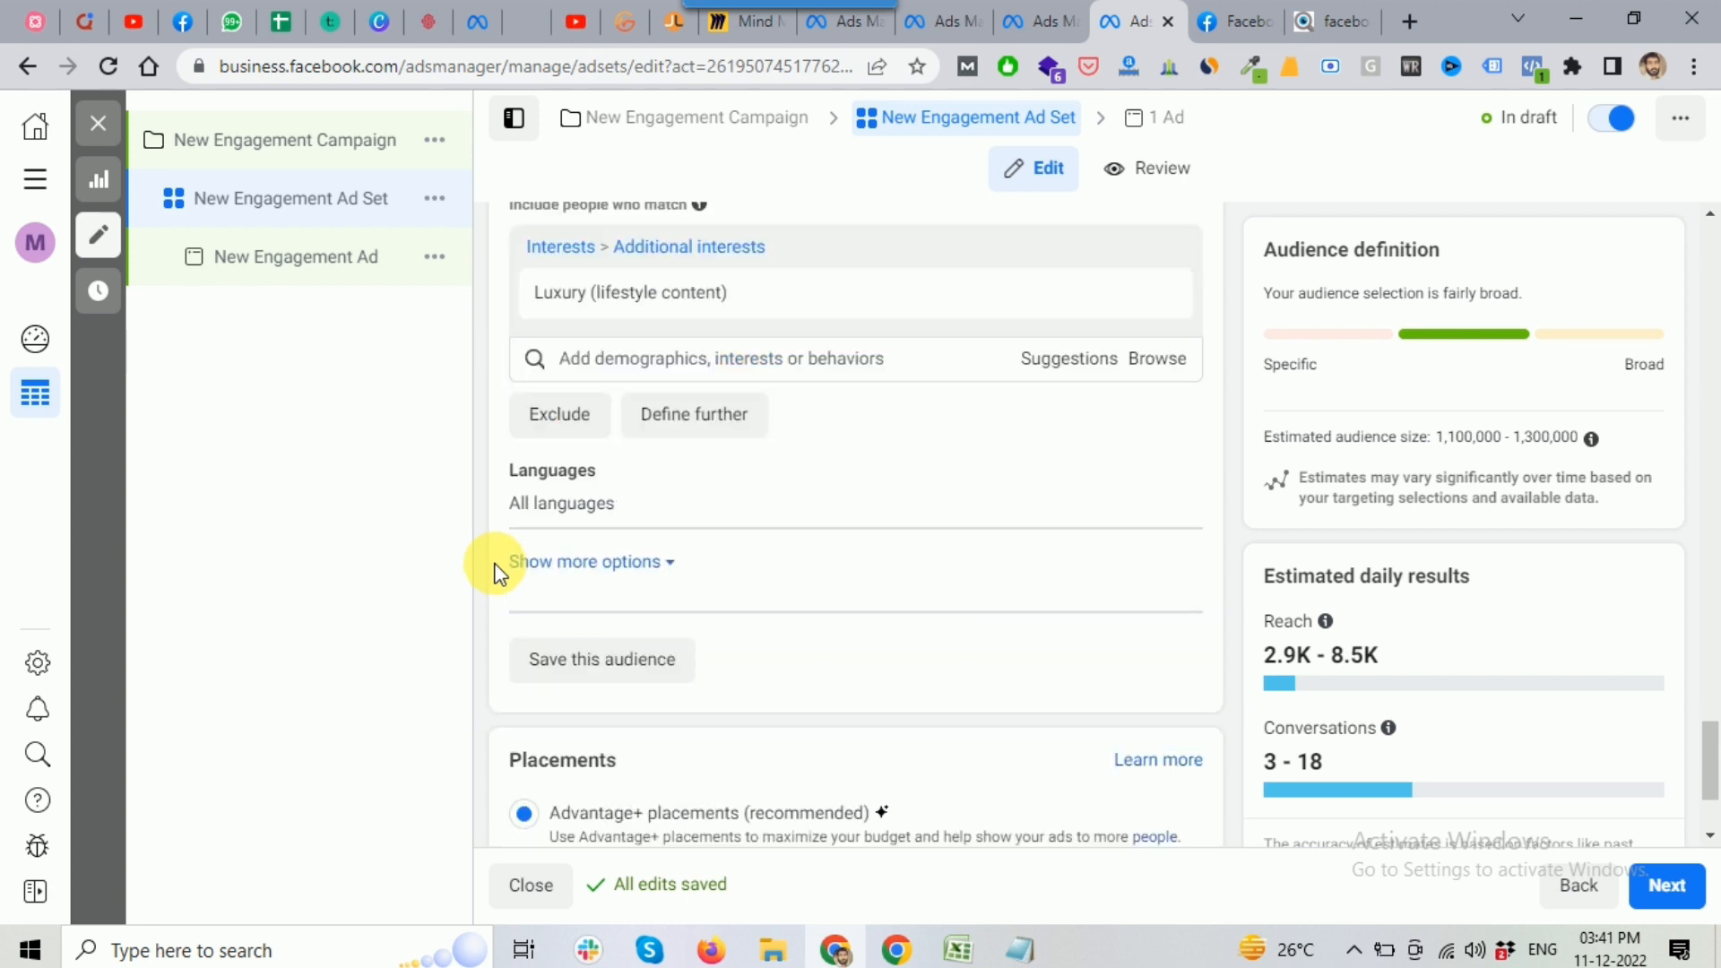
pyautogui.scroll(-1, 497, 563)
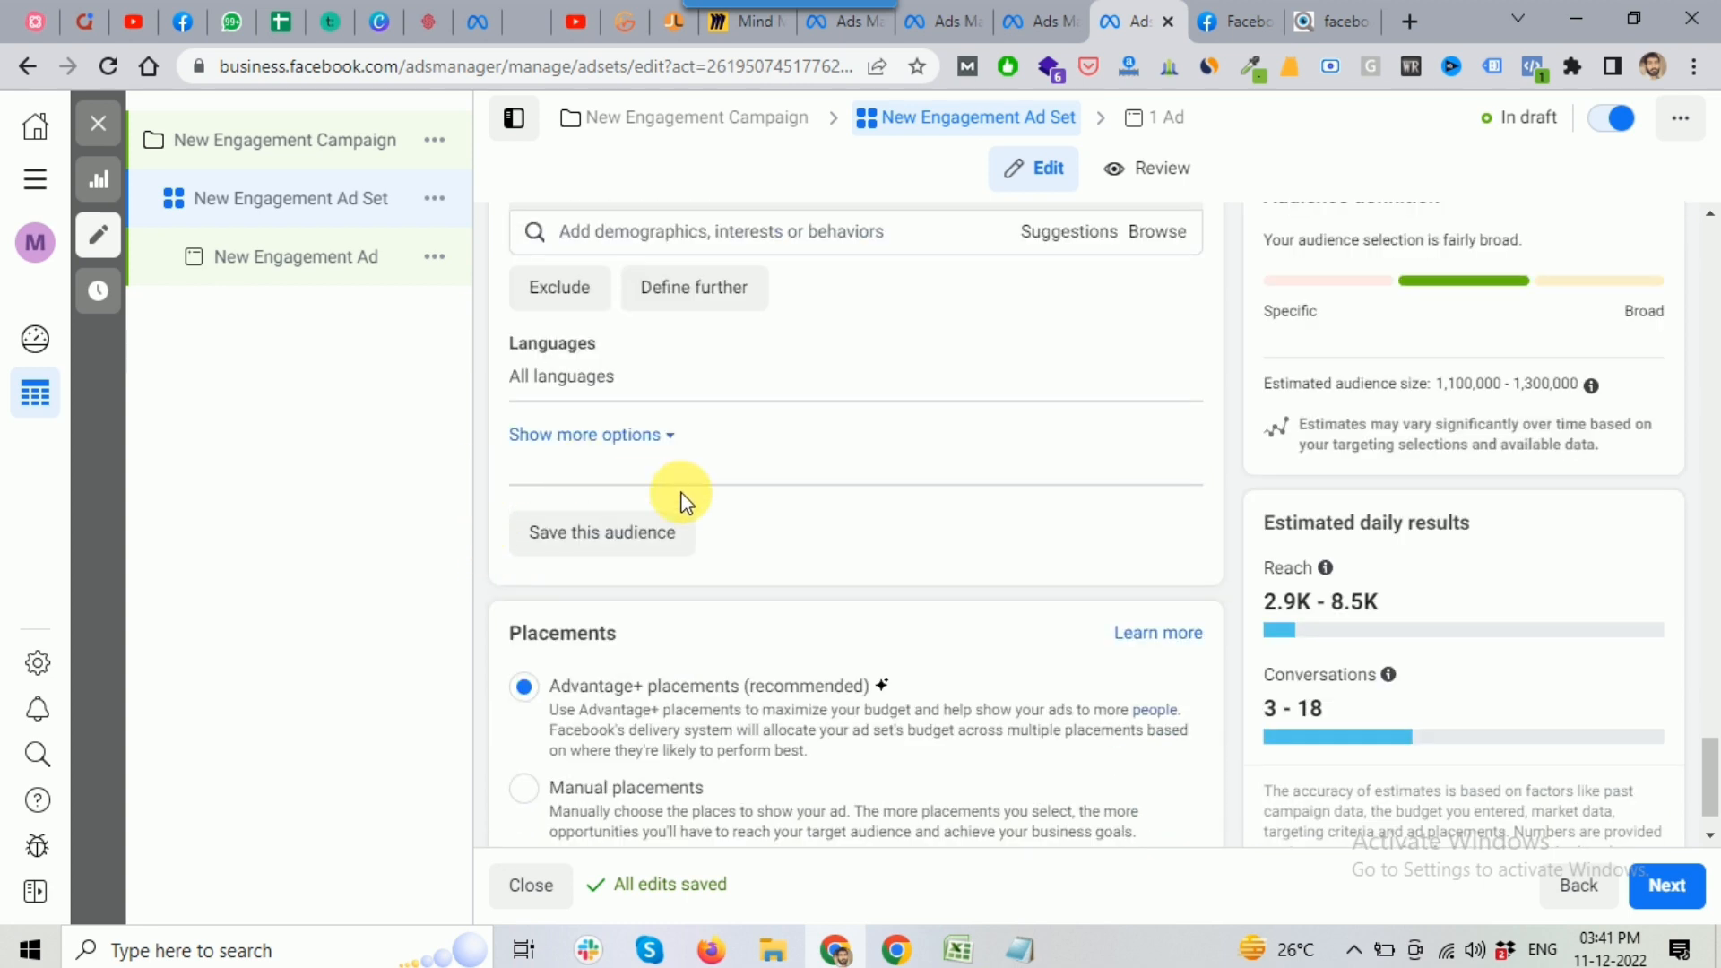
pyautogui.scroll(-1, 684, 500)
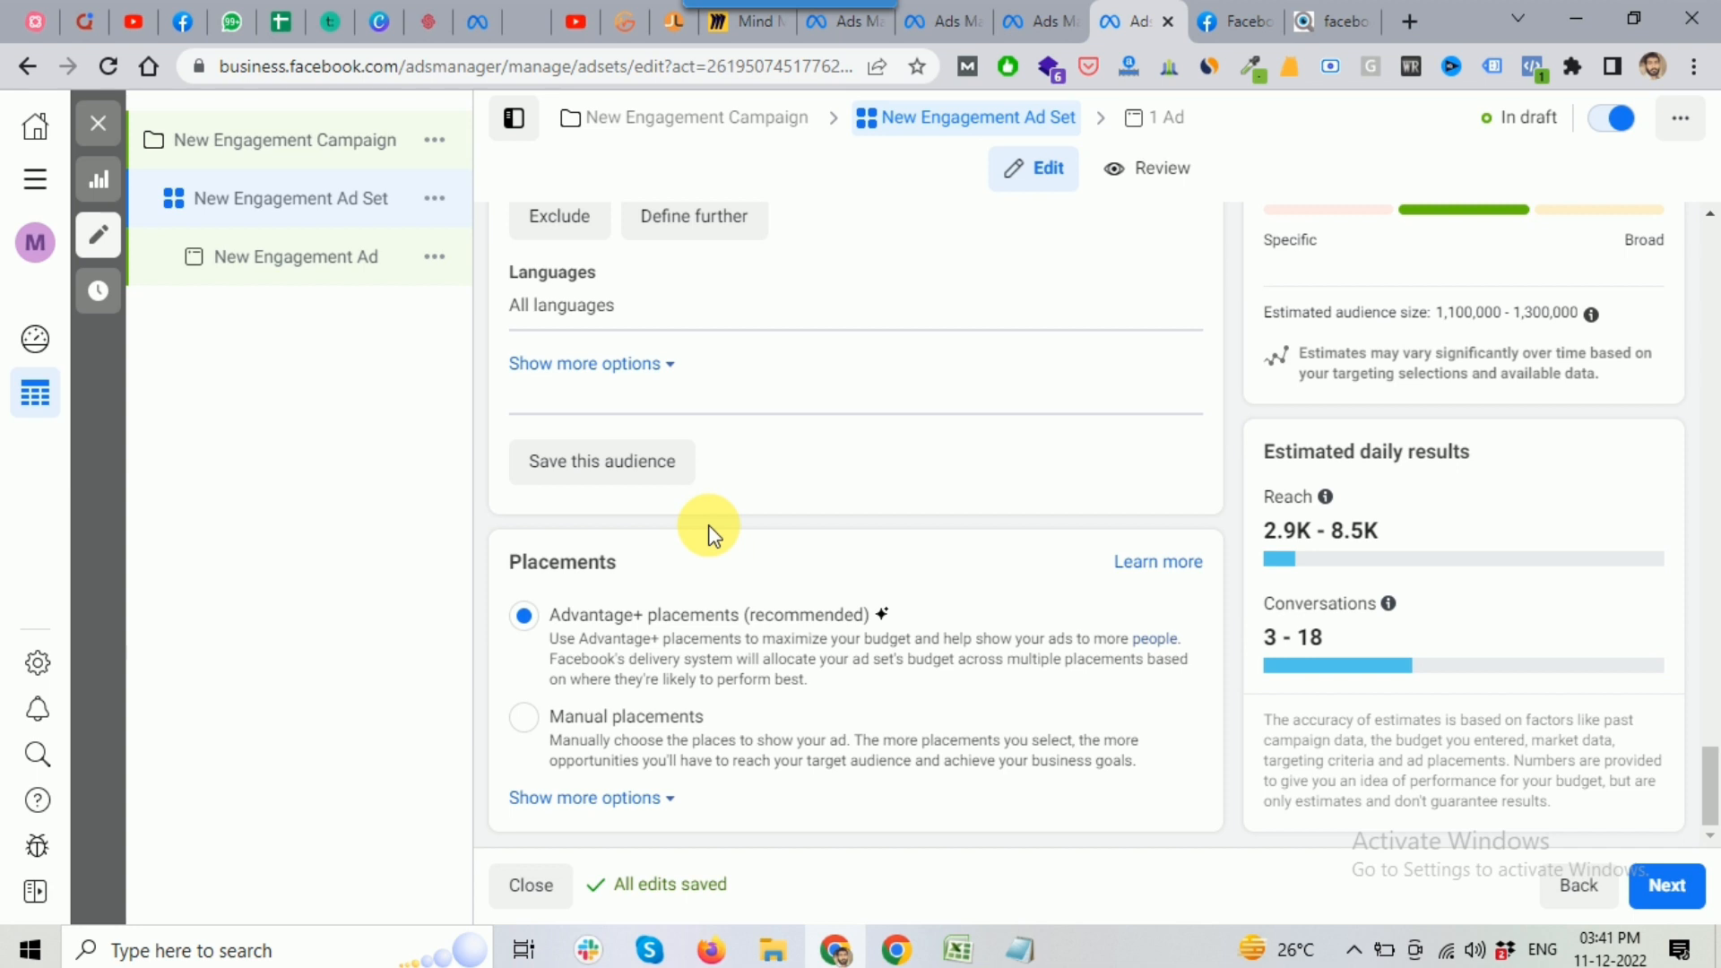
pyautogui.click(526, 717)
pyautogui.scroll(-4, 804, 682)
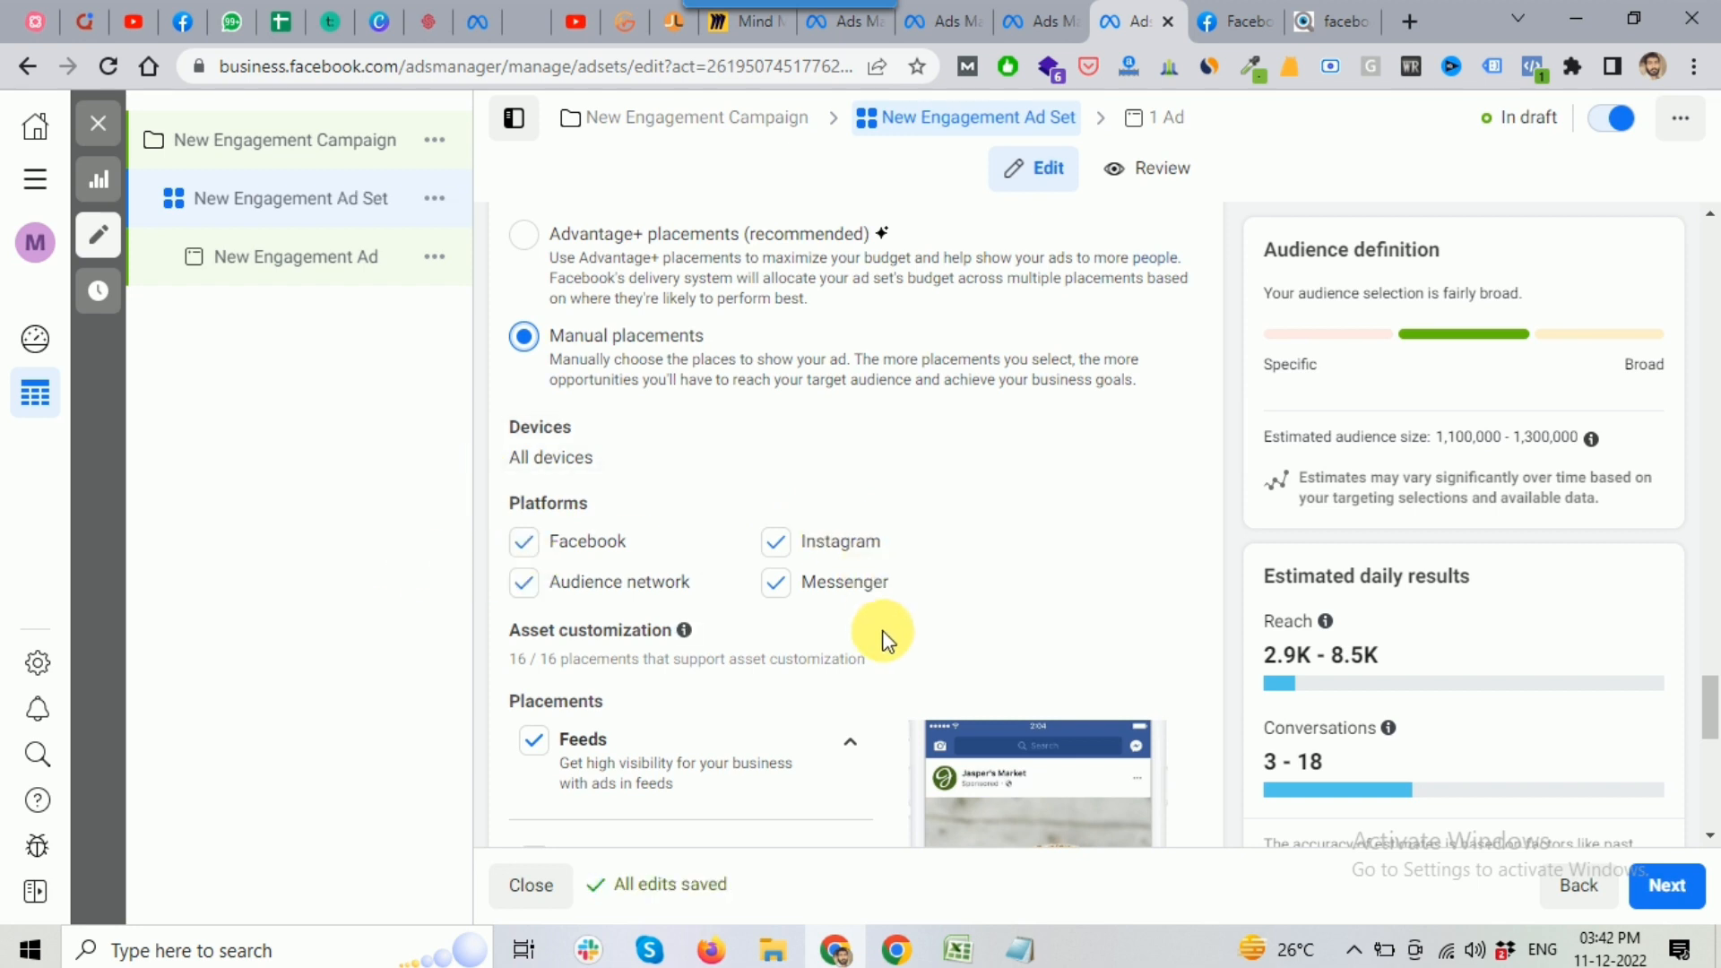
pyautogui.click(778, 546)
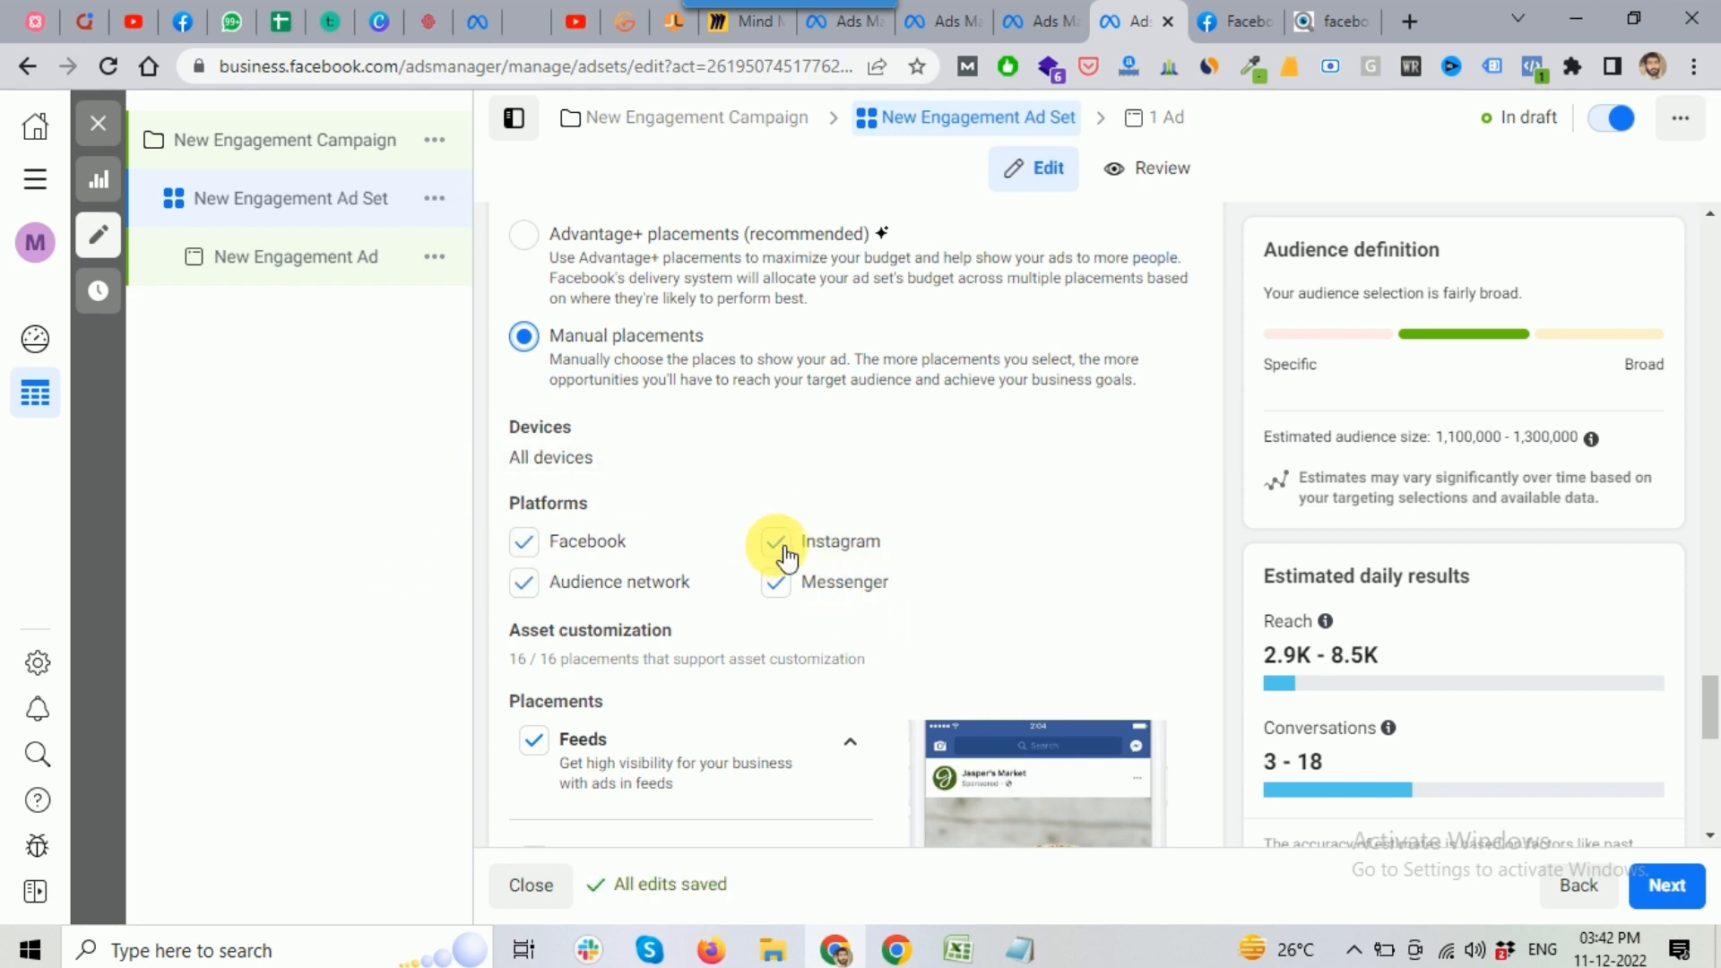
pyautogui.click(780, 545)
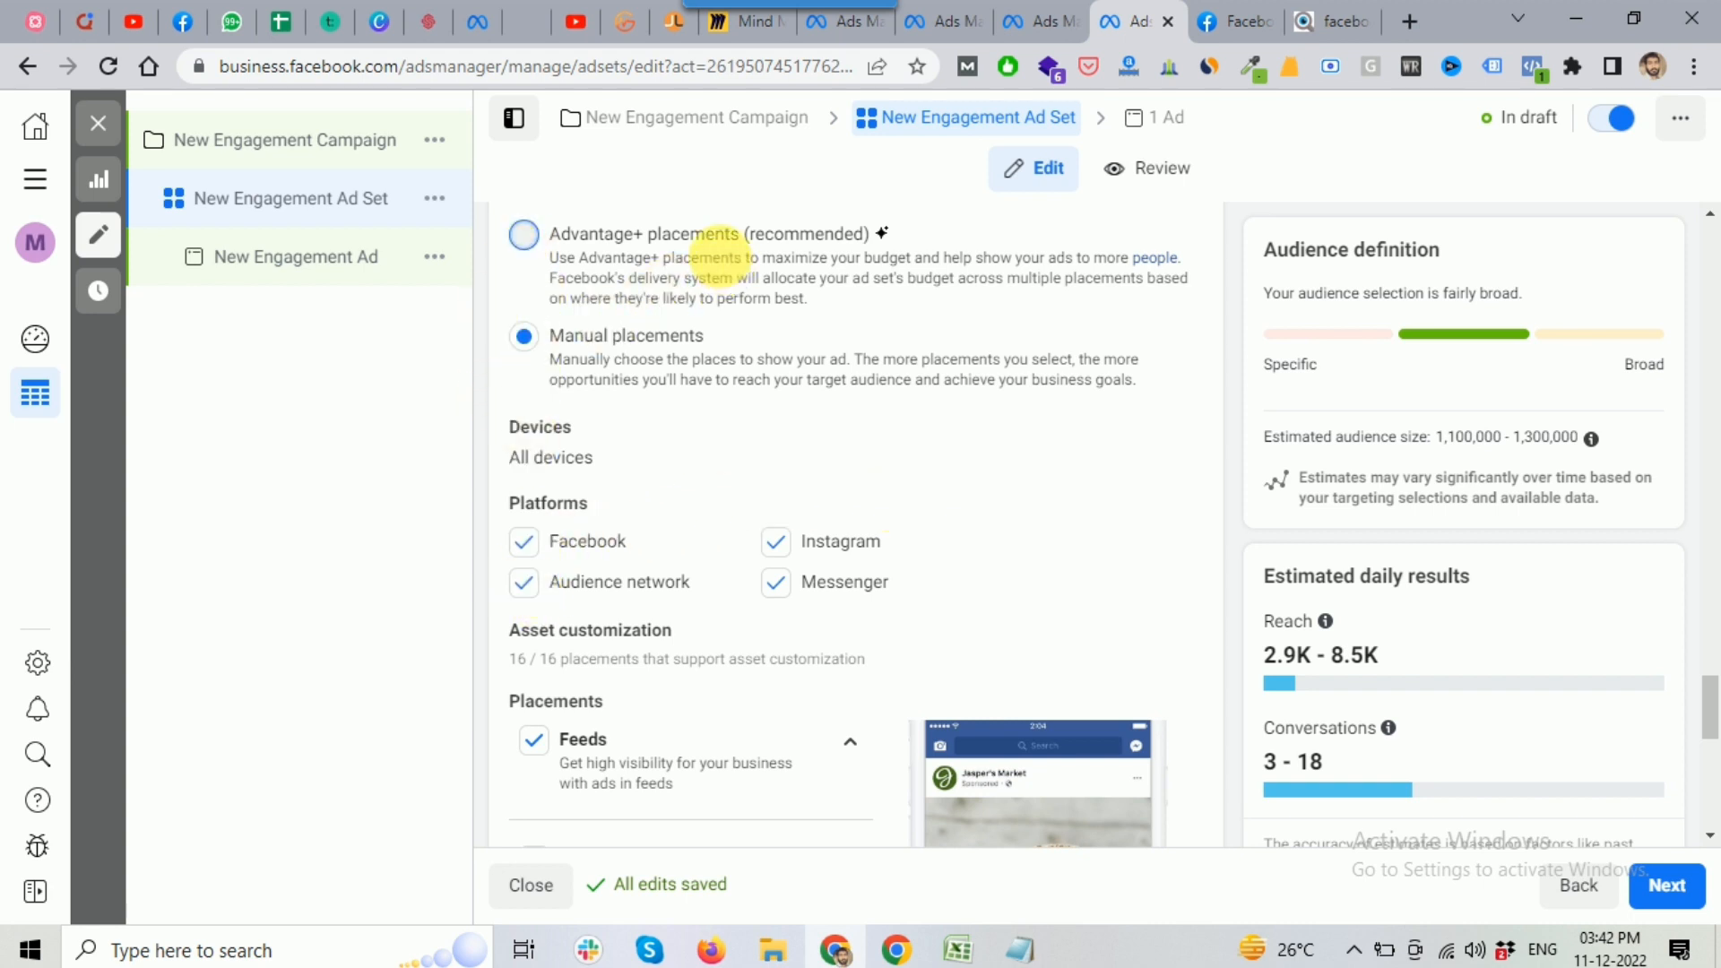
pyautogui.click(727, 261)
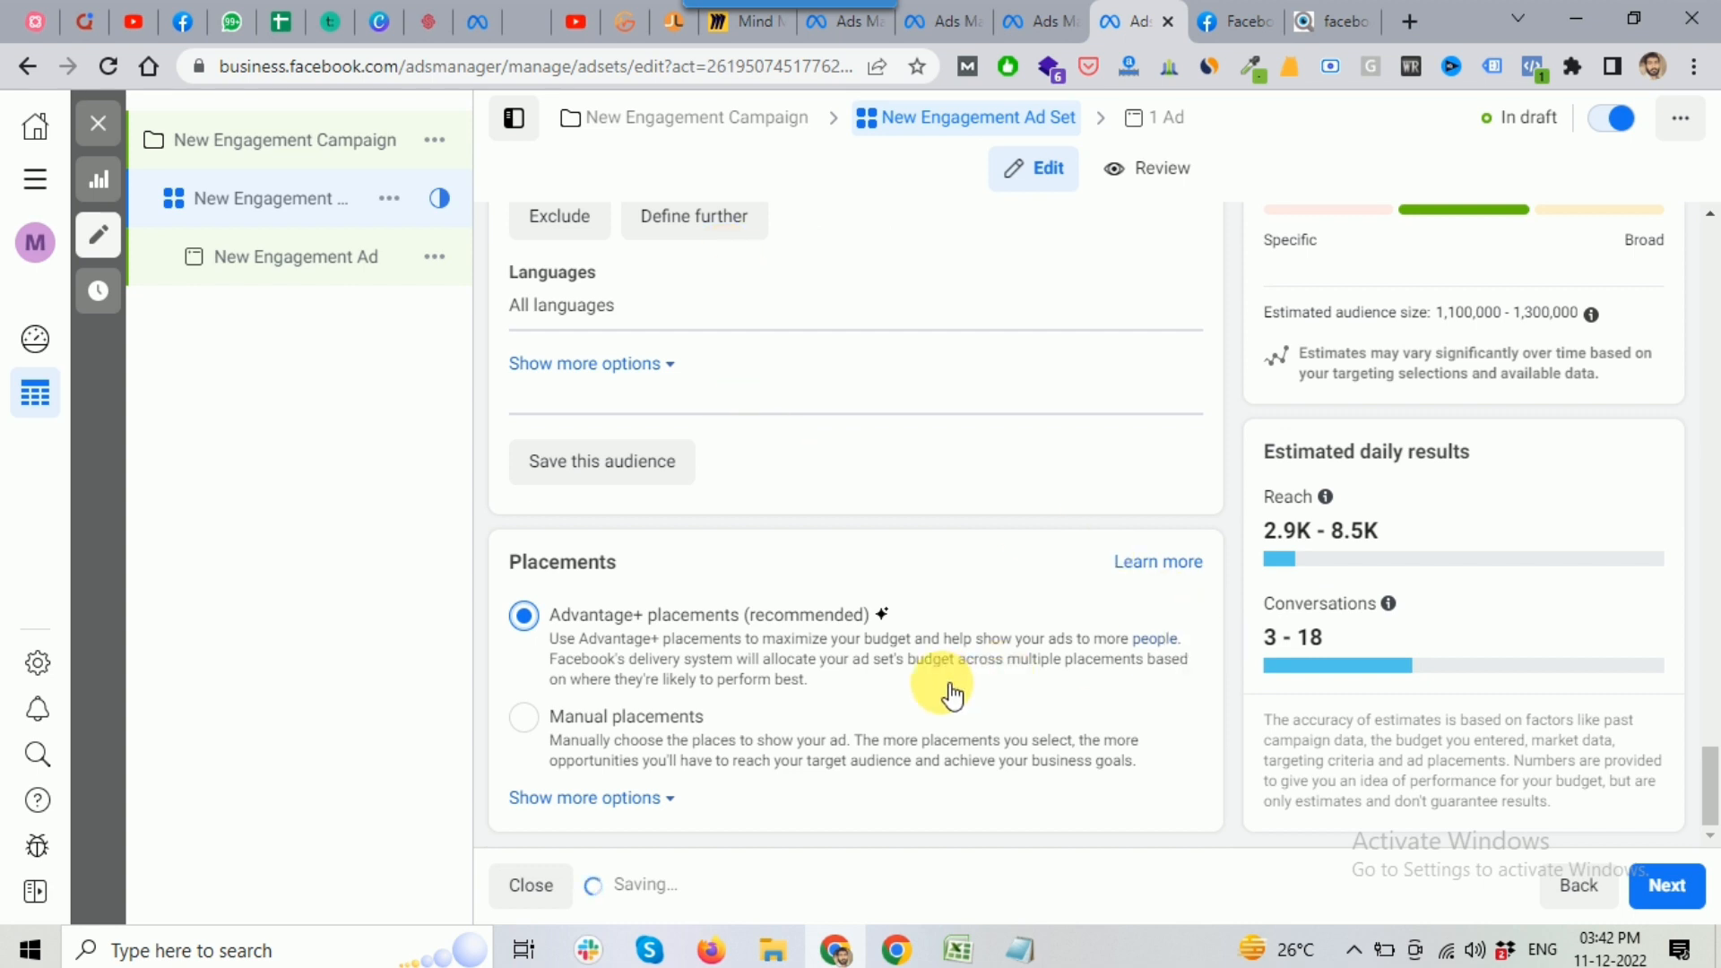
# Continue to the ad level and look over its identity settings for the Facebook Page and Instagram account
pyautogui.click(1684, 889)
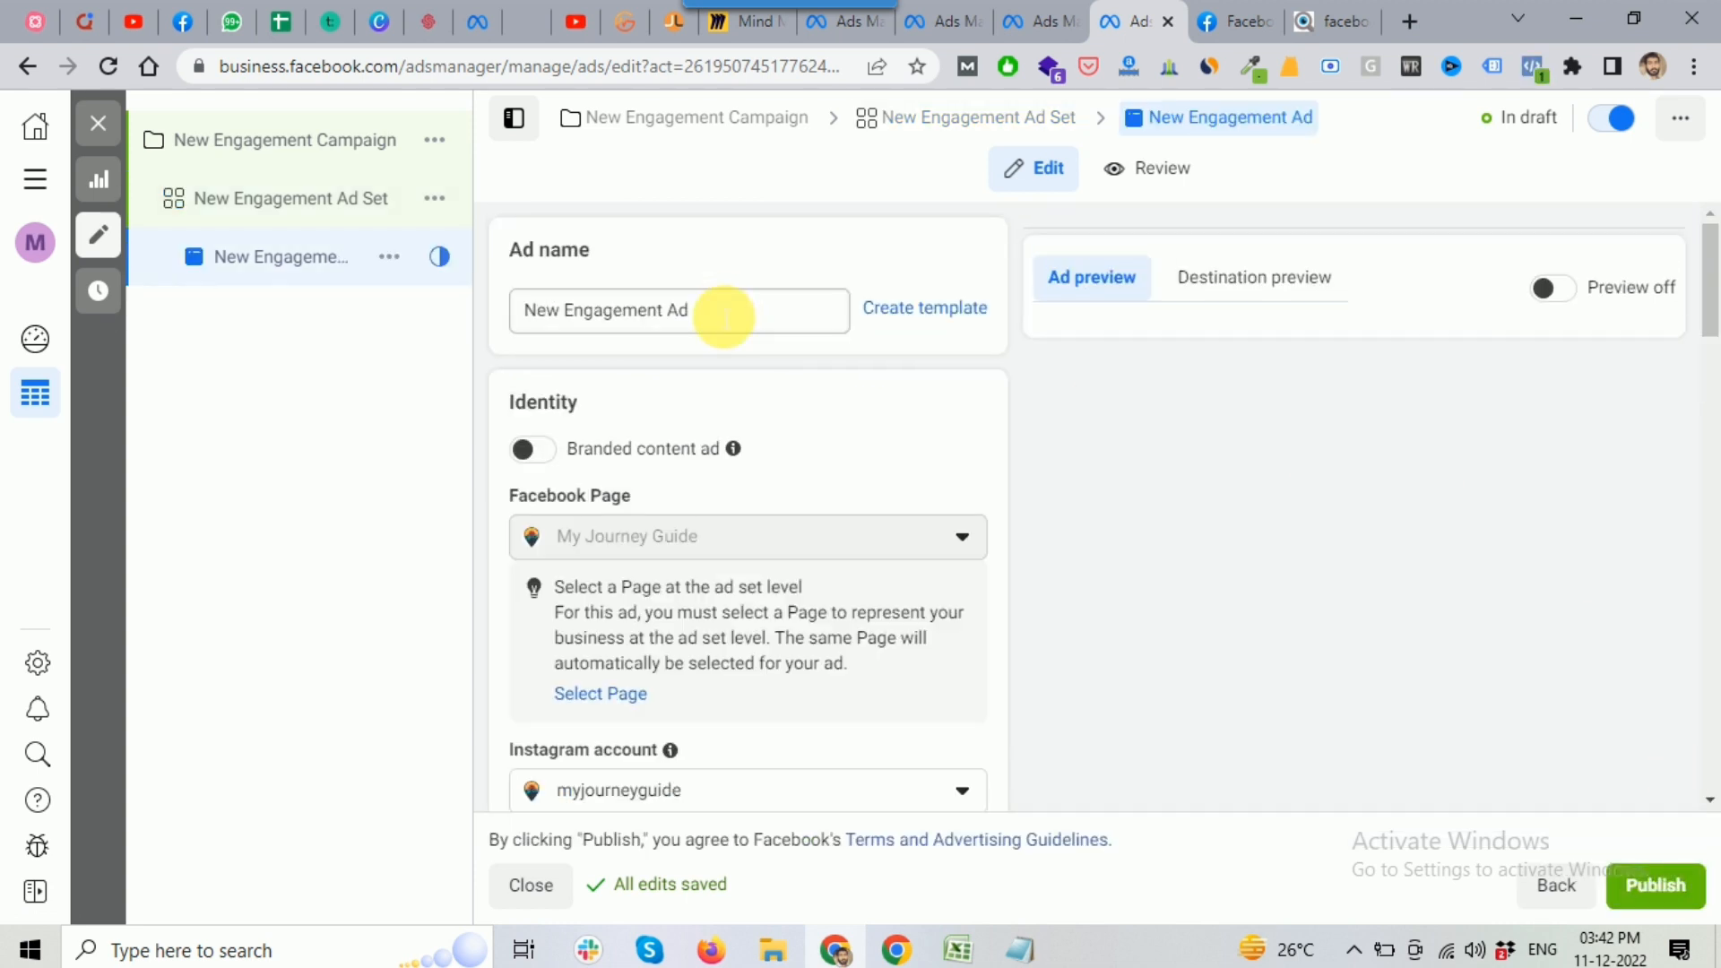
pyautogui.scroll(-1, 722, 318)
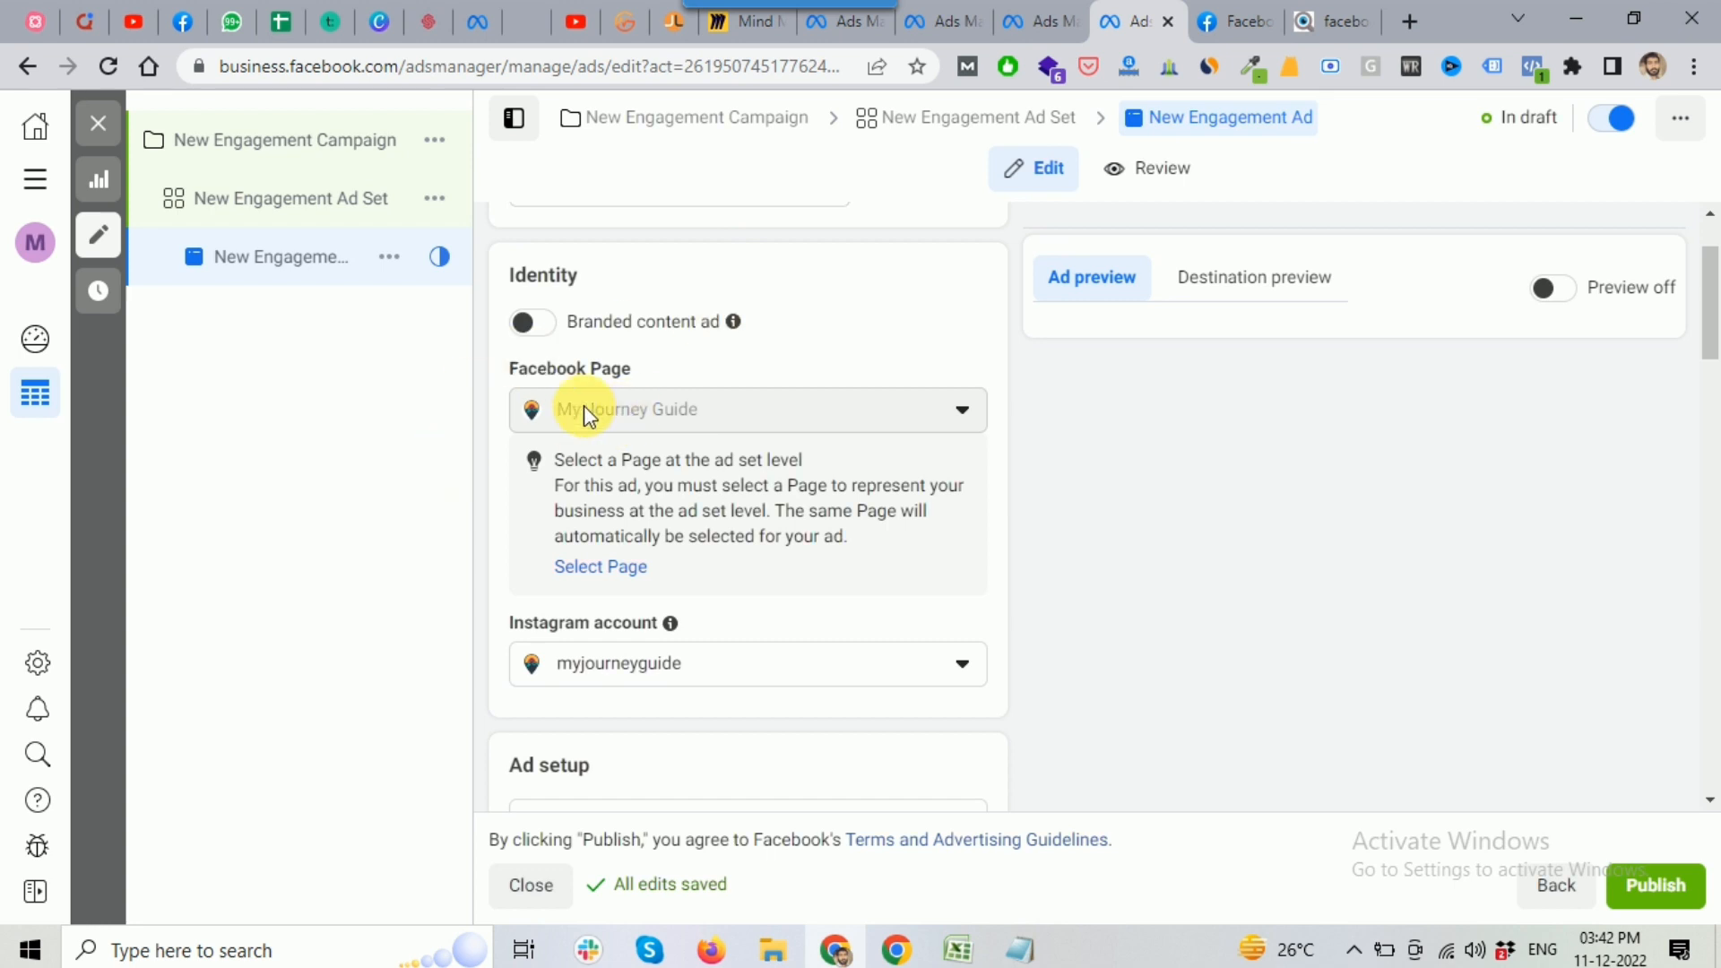
pyautogui.scroll(-1, 476, 439)
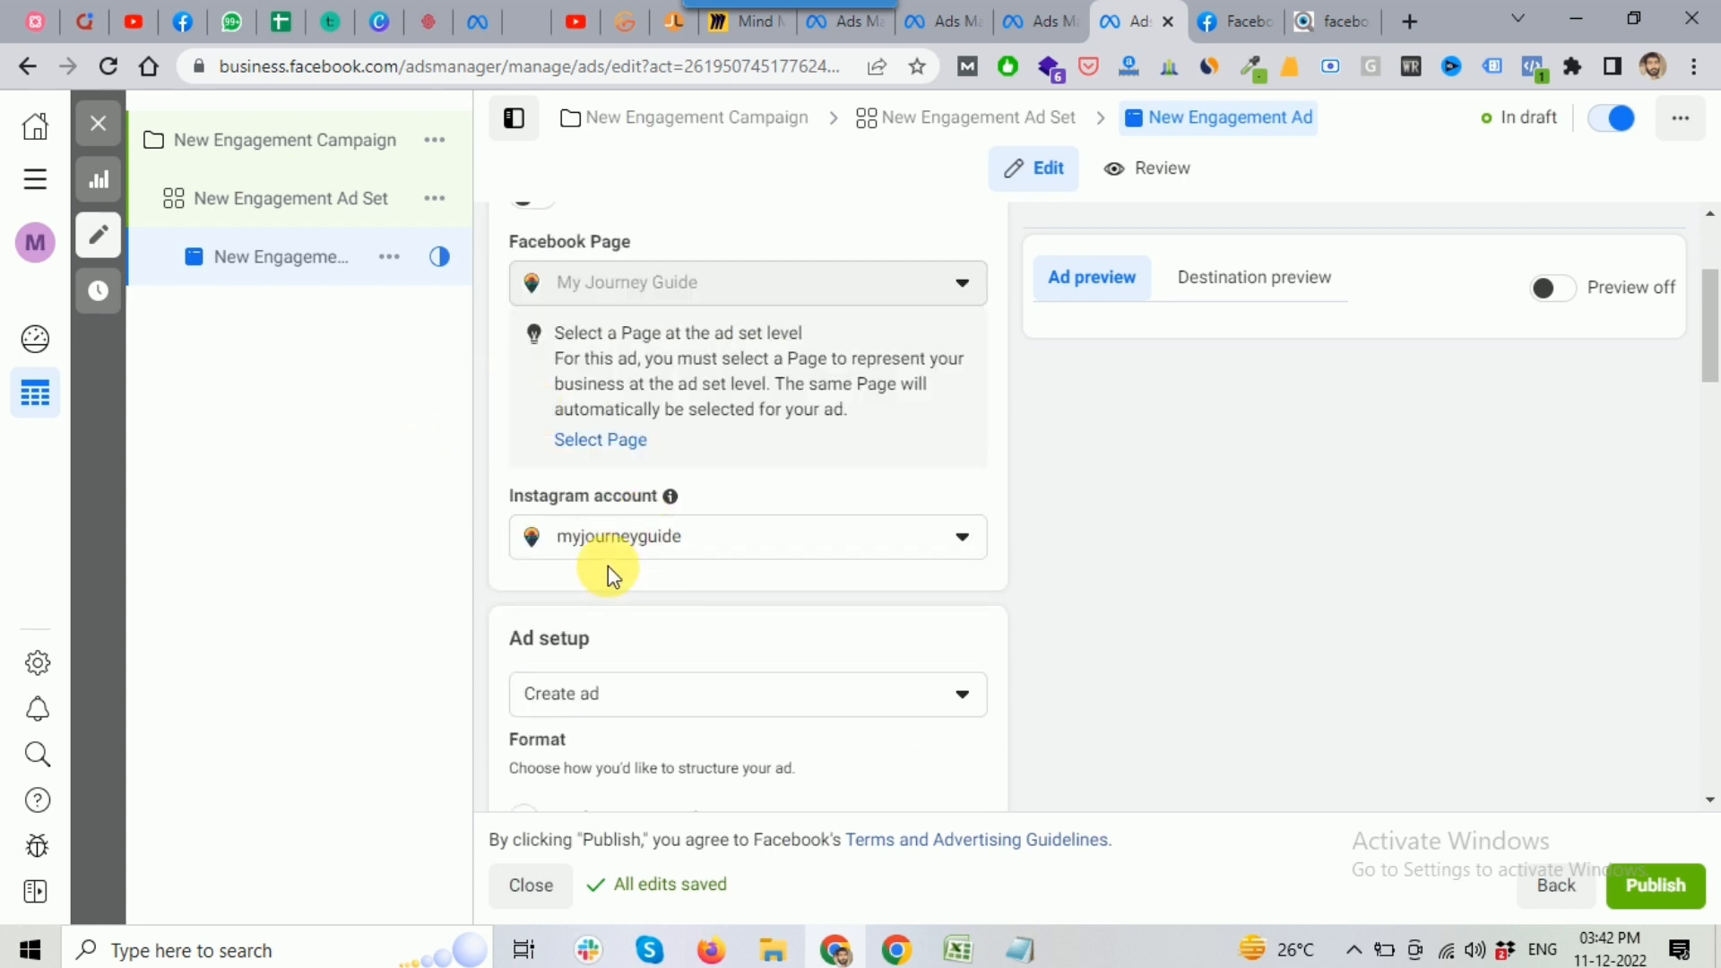
# Look over the ad setup format options, Single image or video and Carousel, and the ad creative section
pyautogui.scroll(-1, 617, 558)
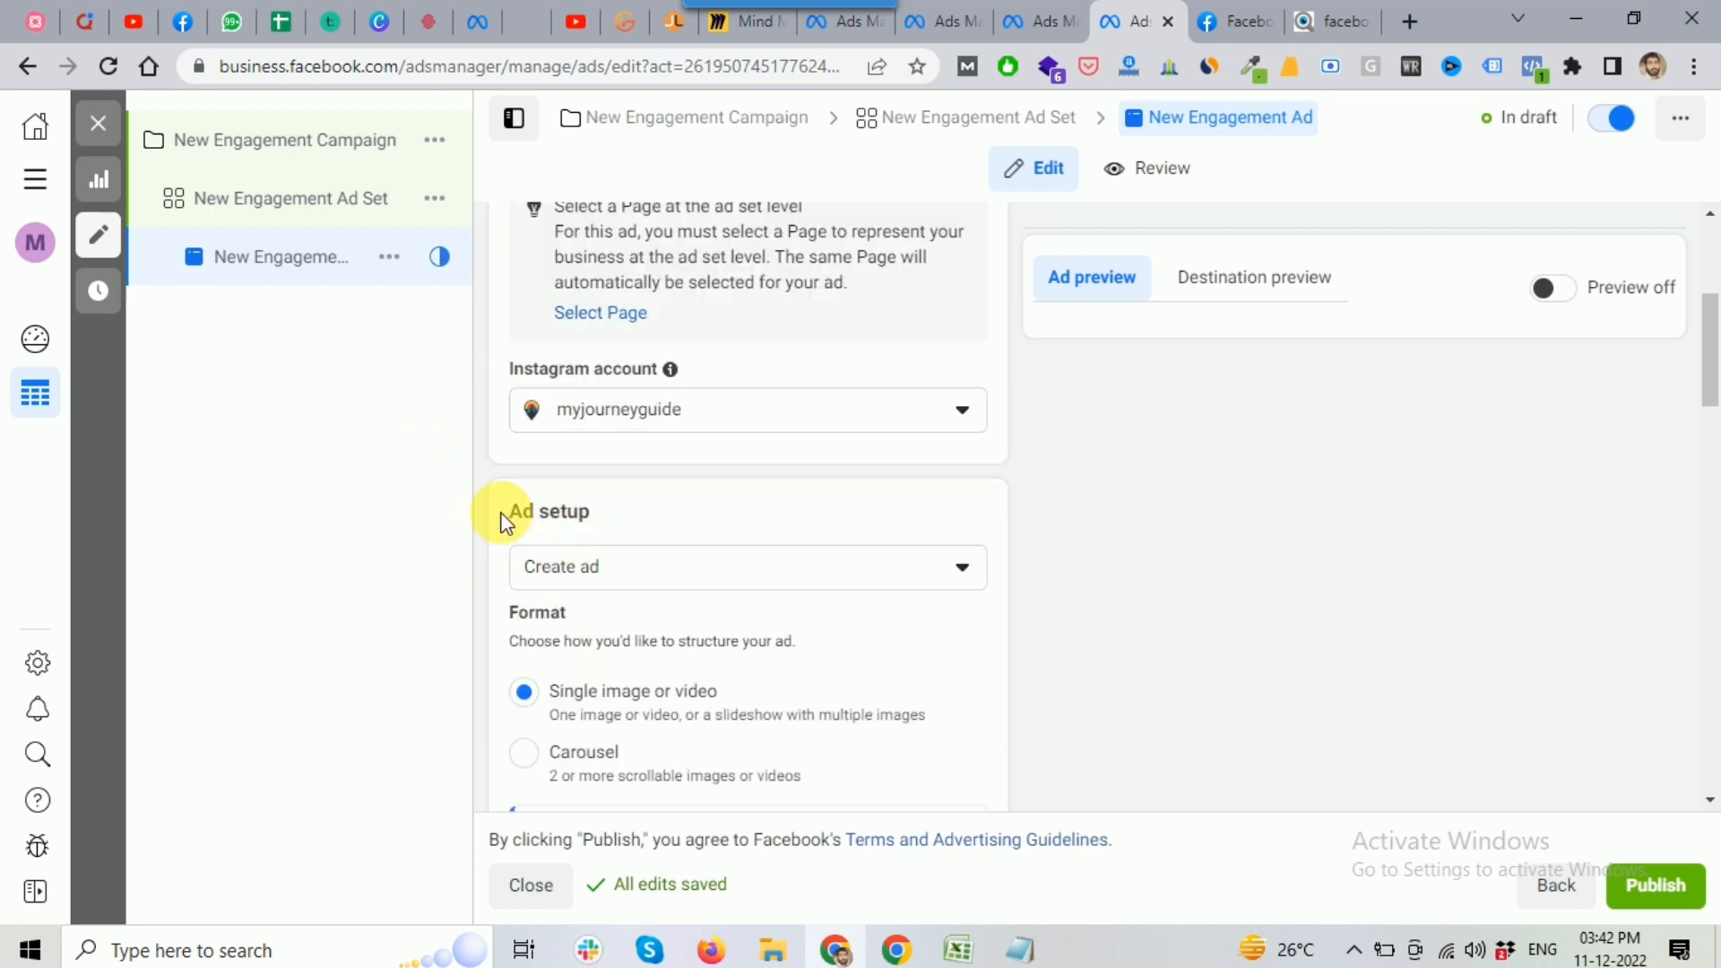
pyautogui.moveTo(502, 511); pyautogui.dragTo(620, 514)
pyautogui.scroll(-1, 620, 515)
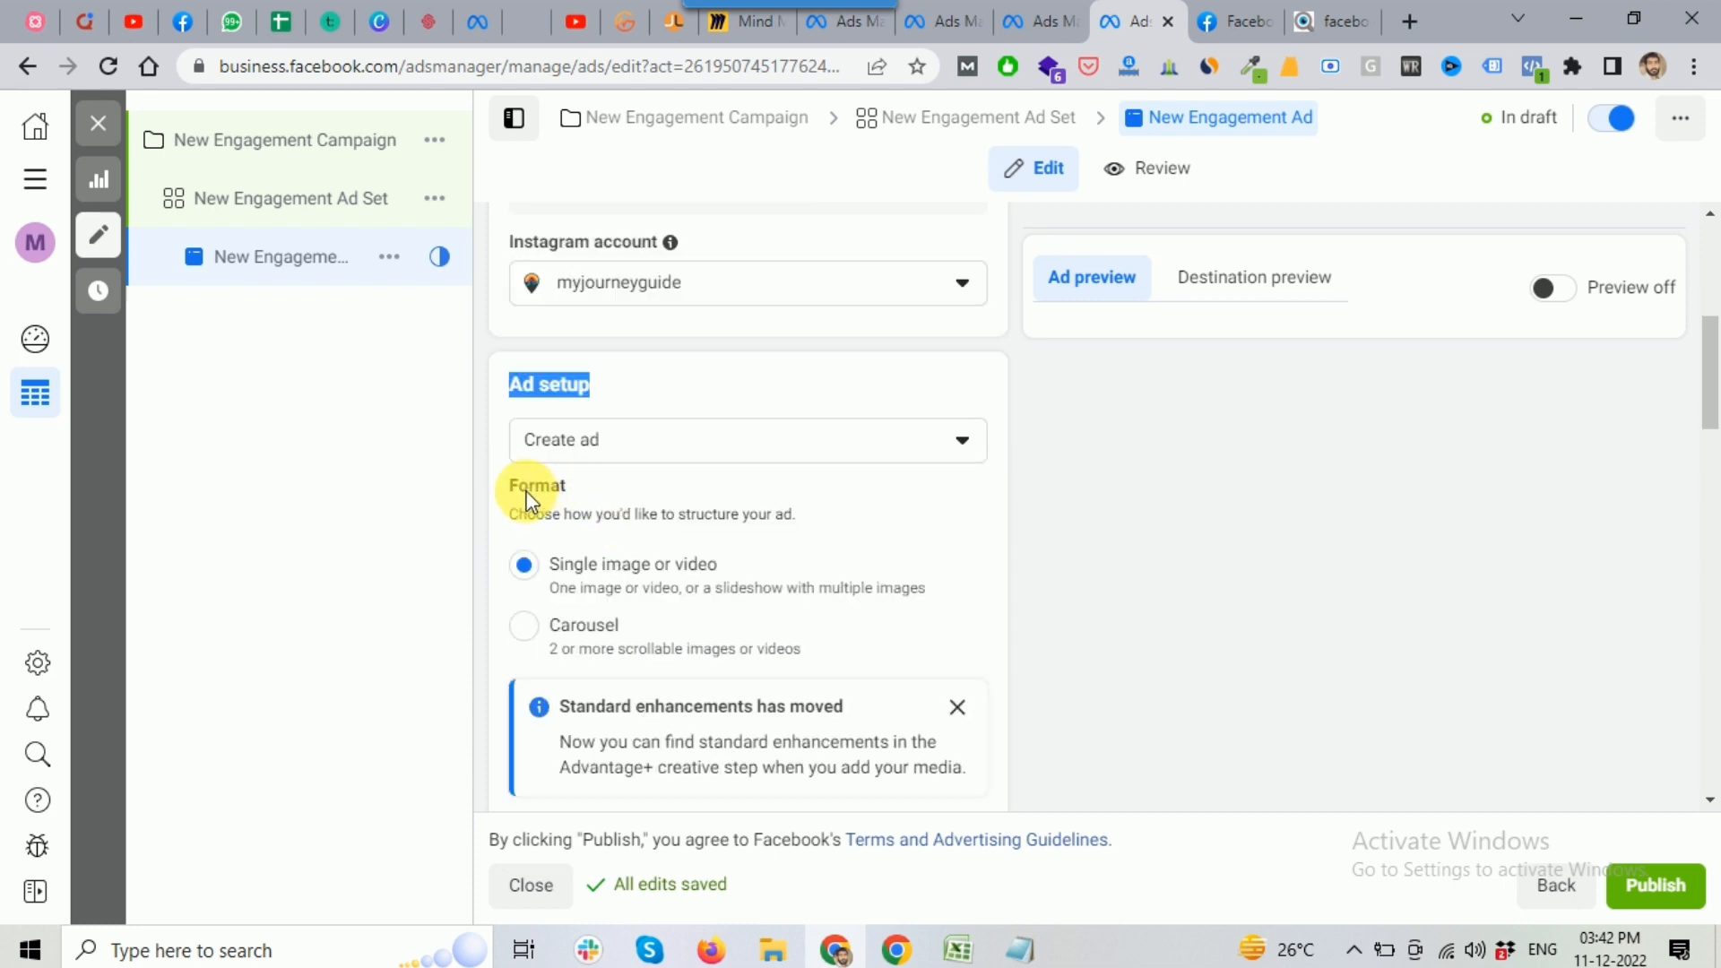
pyautogui.moveTo(508, 496); pyautogui.dragTo(810, 527)
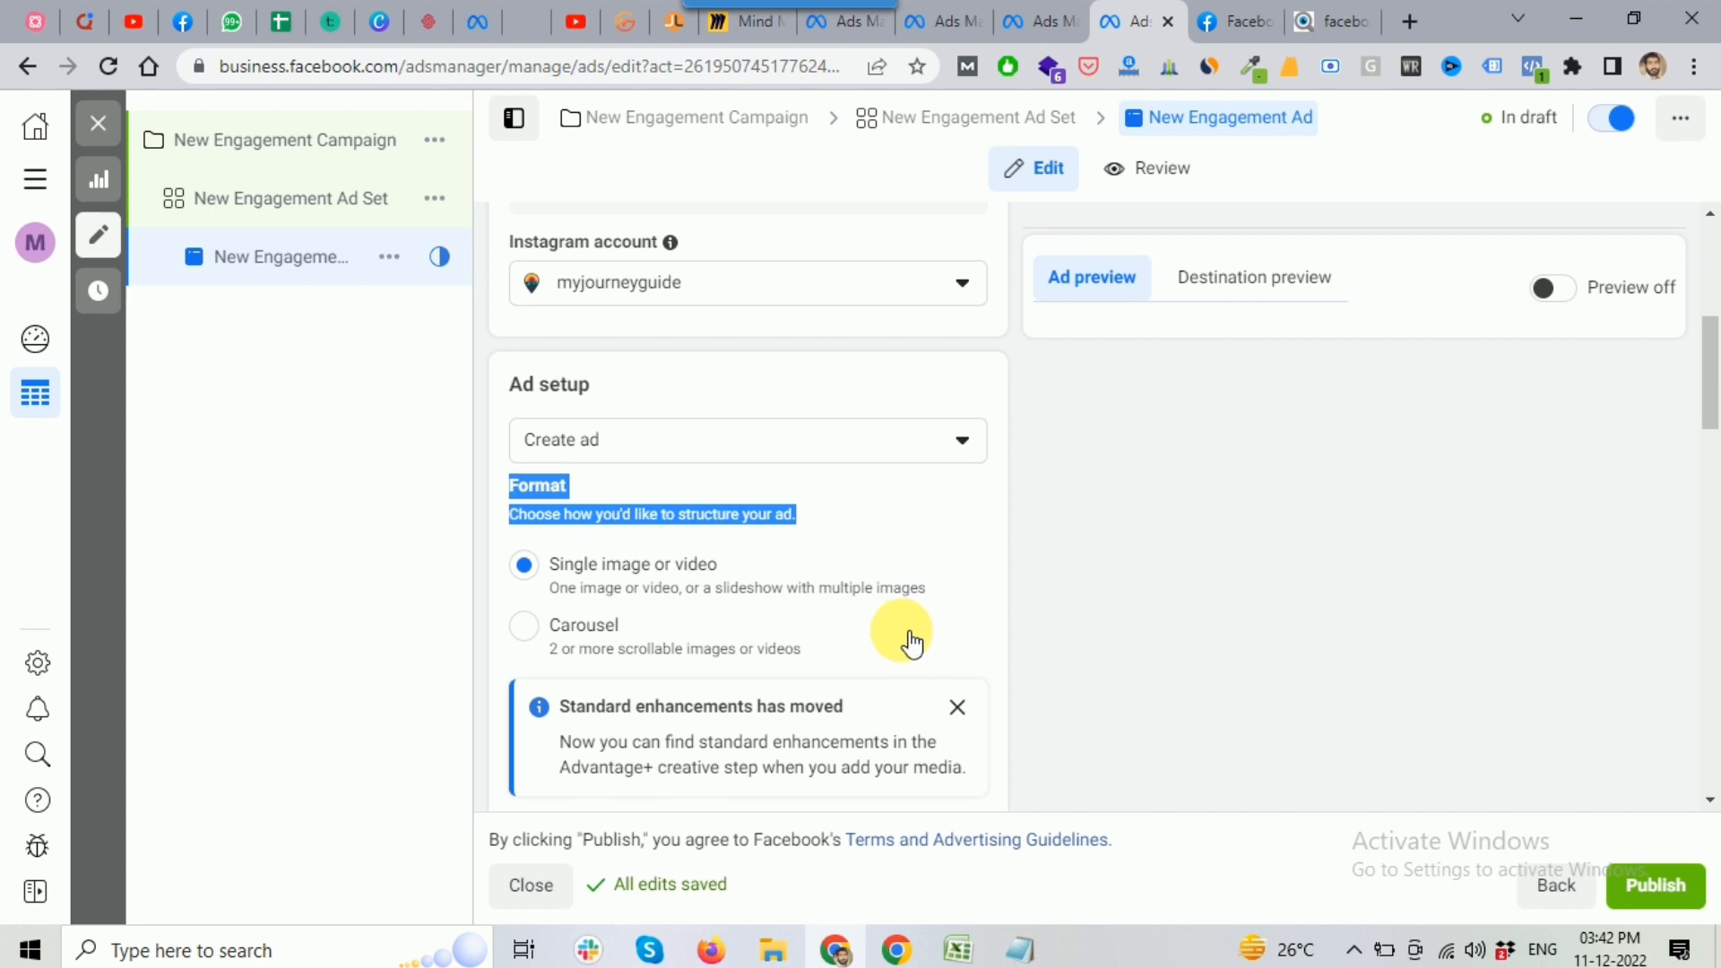
pyautogui.click(910, 500)
pyautogui.scroll(-3, 788, 573)
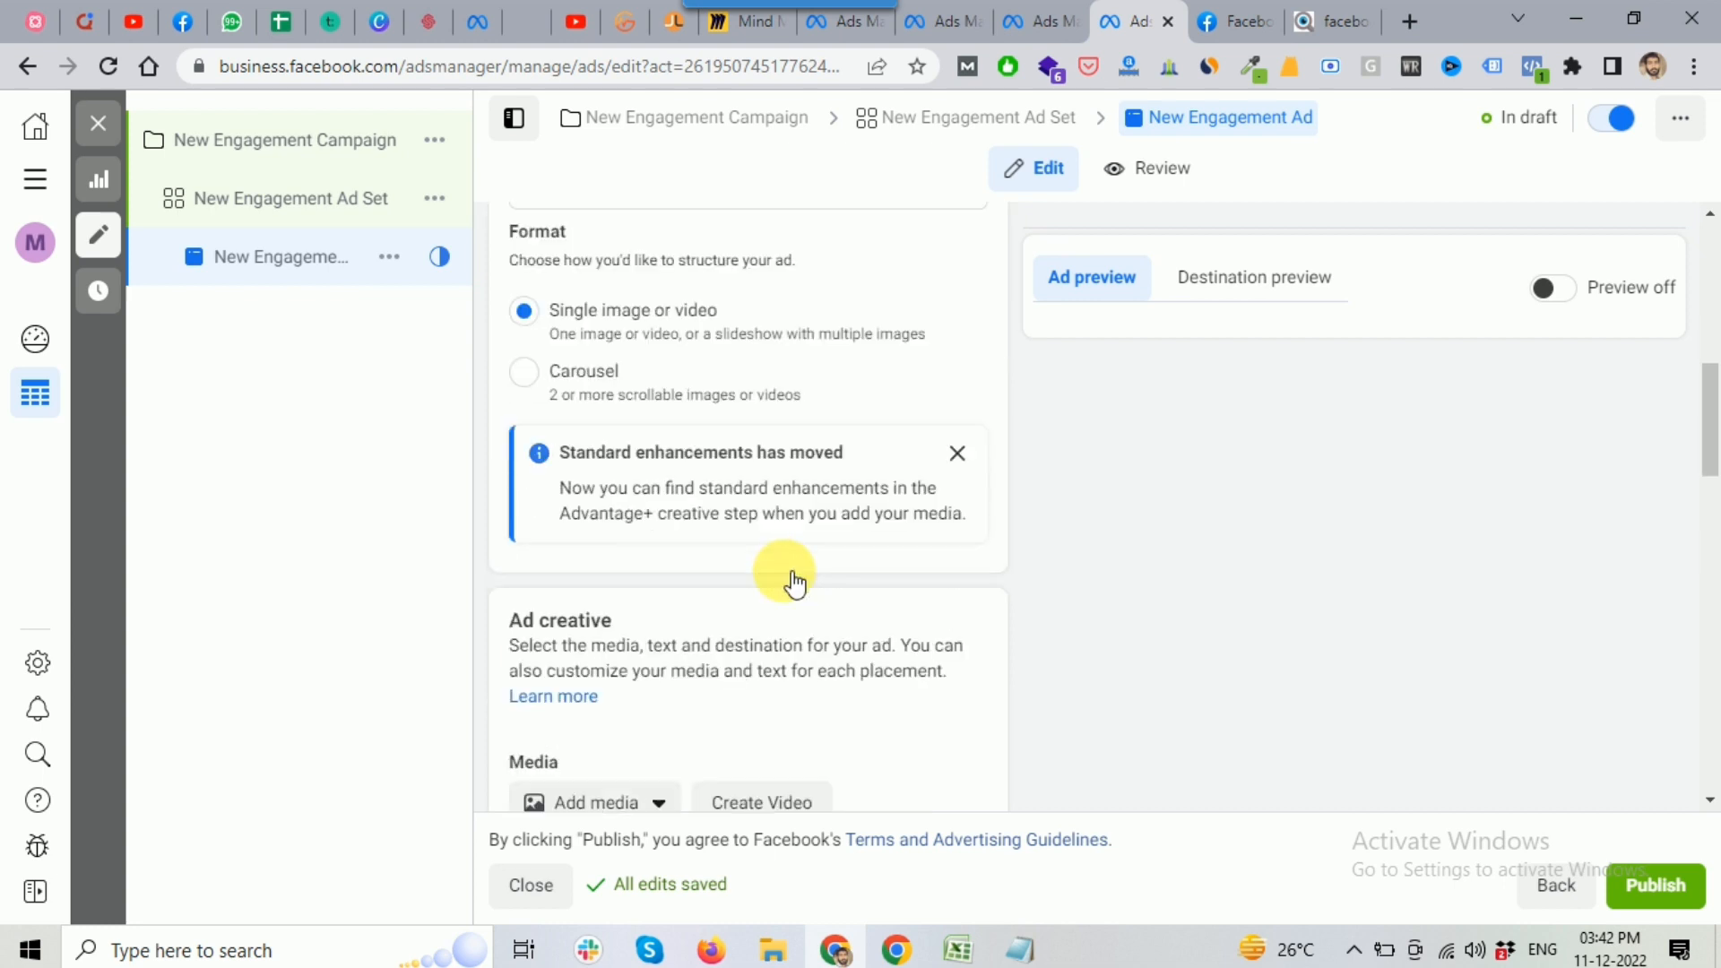
pyautogui.scroll(-2, 784, 572)
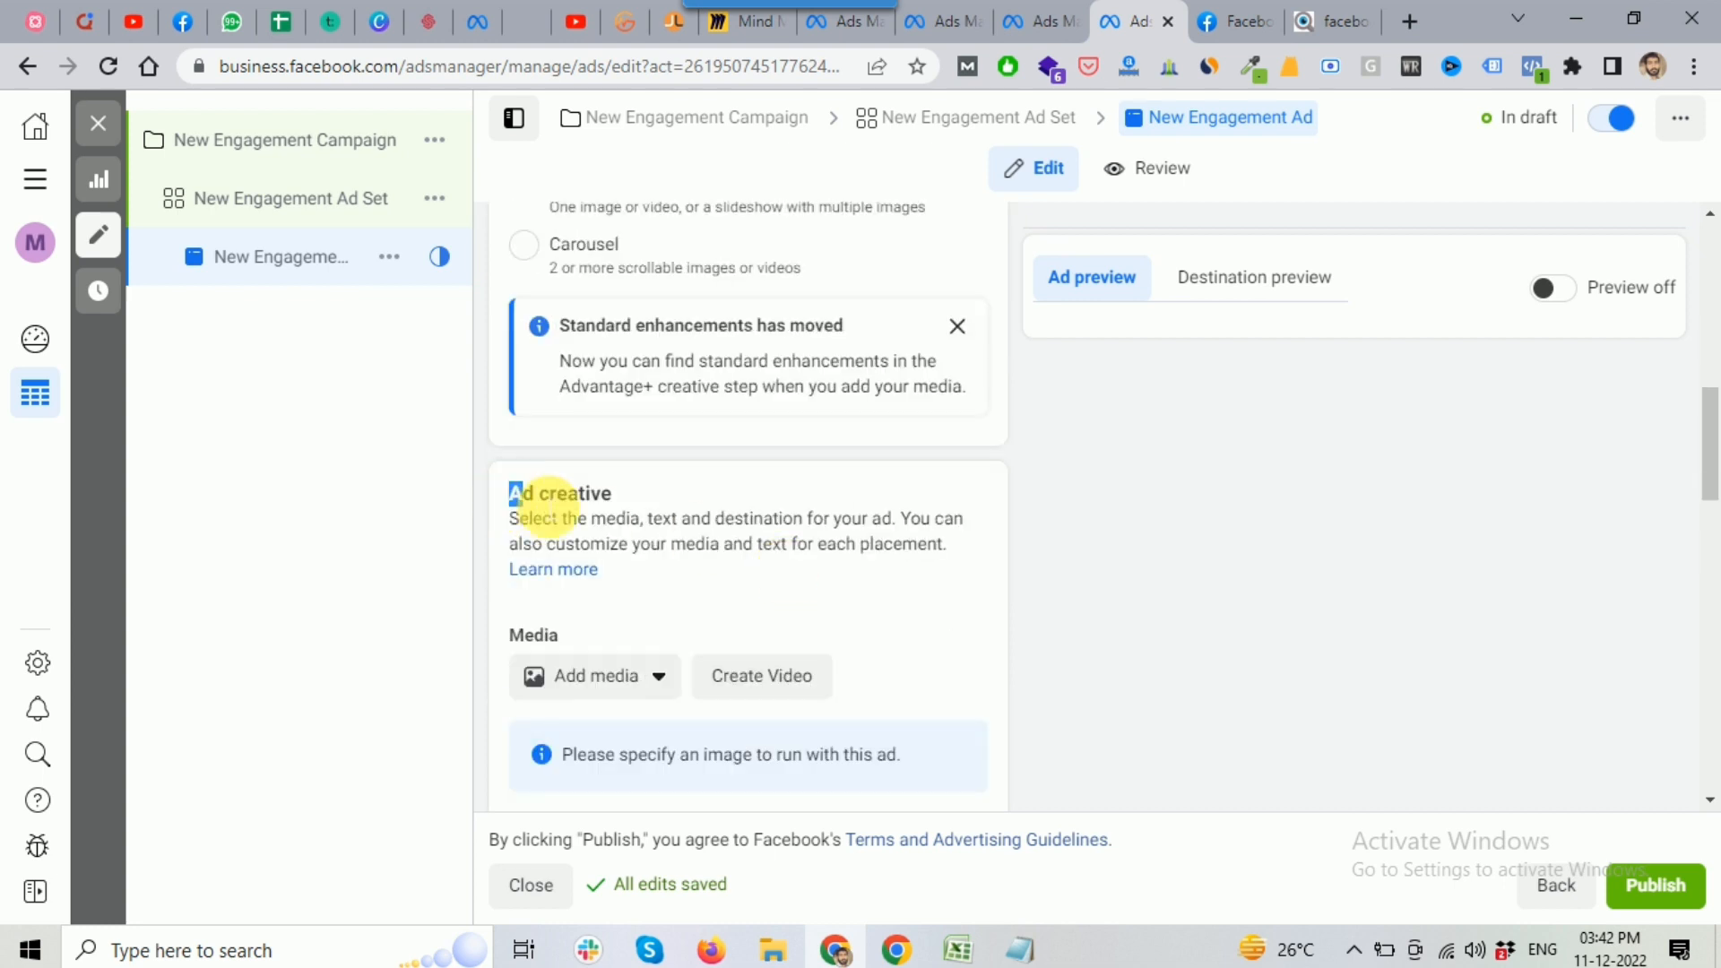
pyautogui.moveTo(548, 502); pyautogui.dragTo(617, 498)
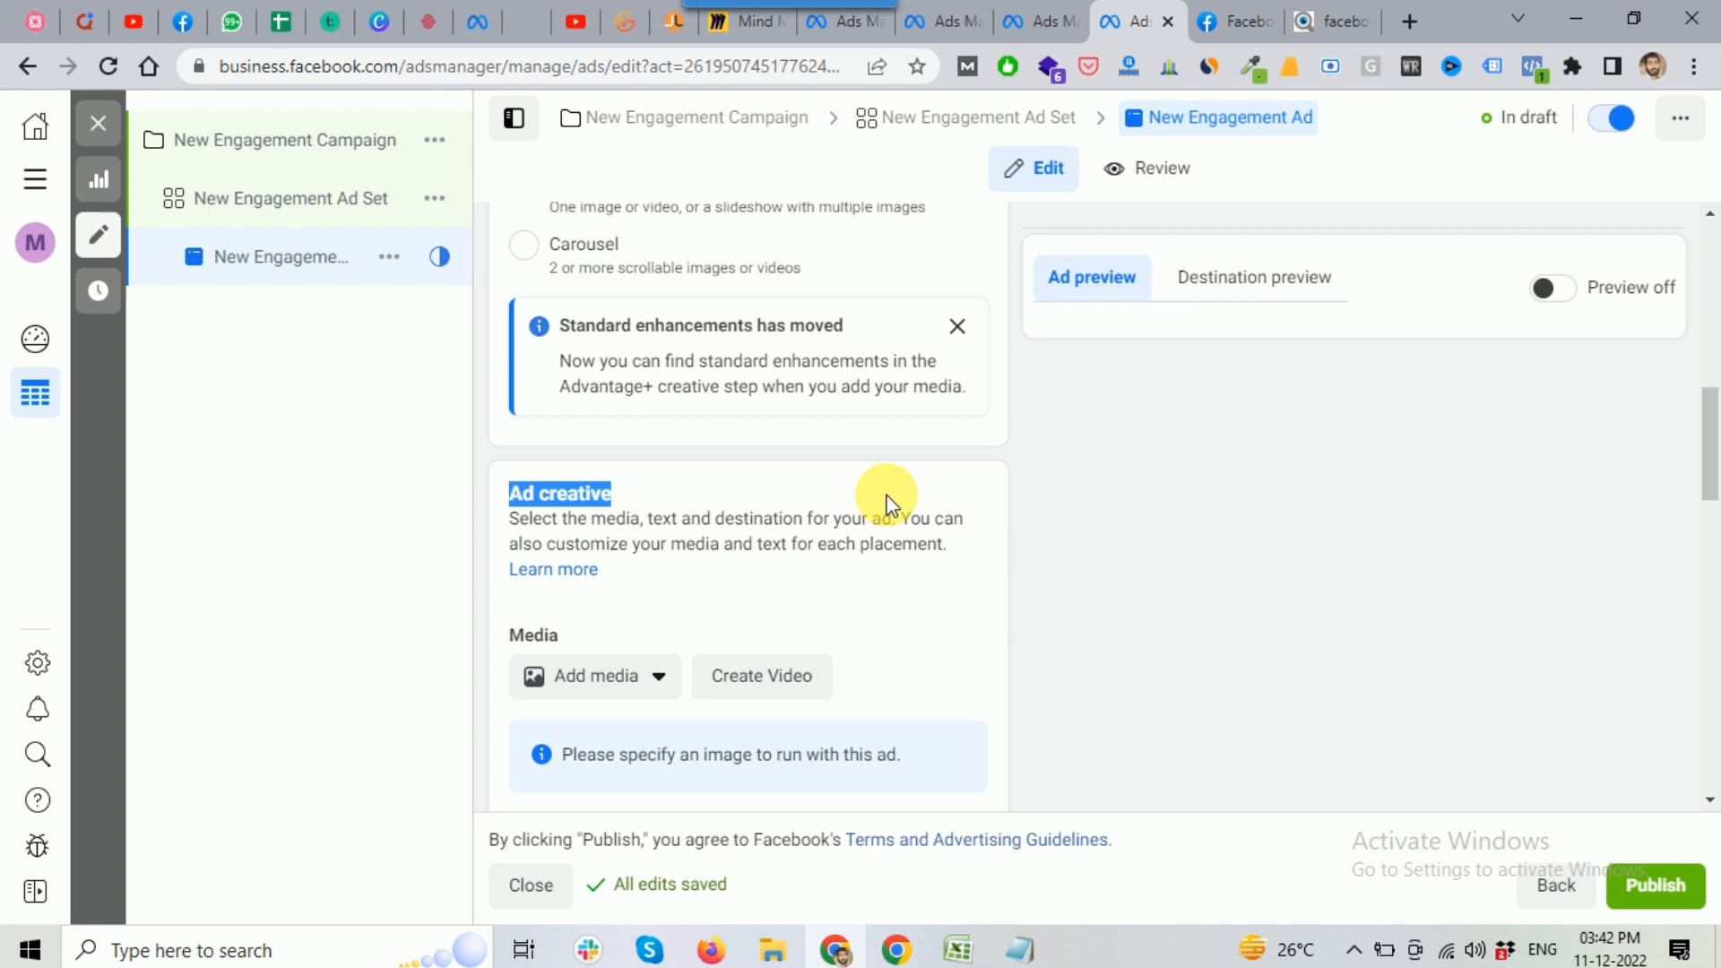
pyautogui.scroll(-2, 887, 505)
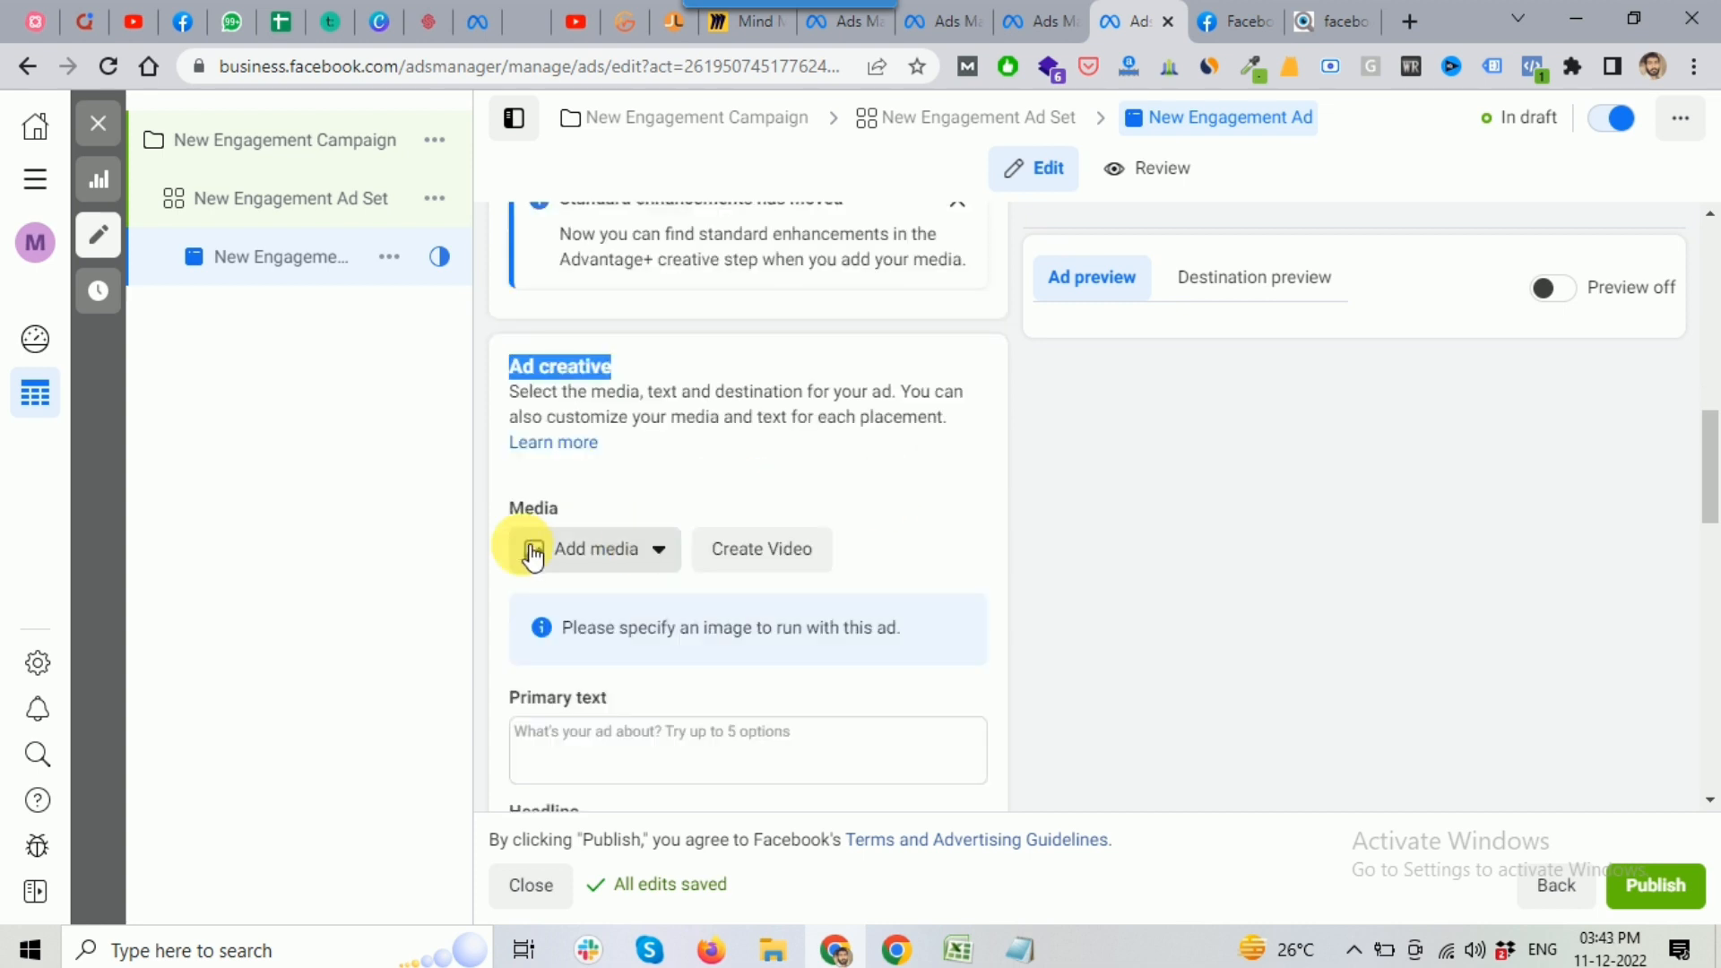
# Add the 1080 × 1080 "Authorized Solar Dealer in Faridabad" image from the account images as the ad's media
pyautogui.click(634, 553)
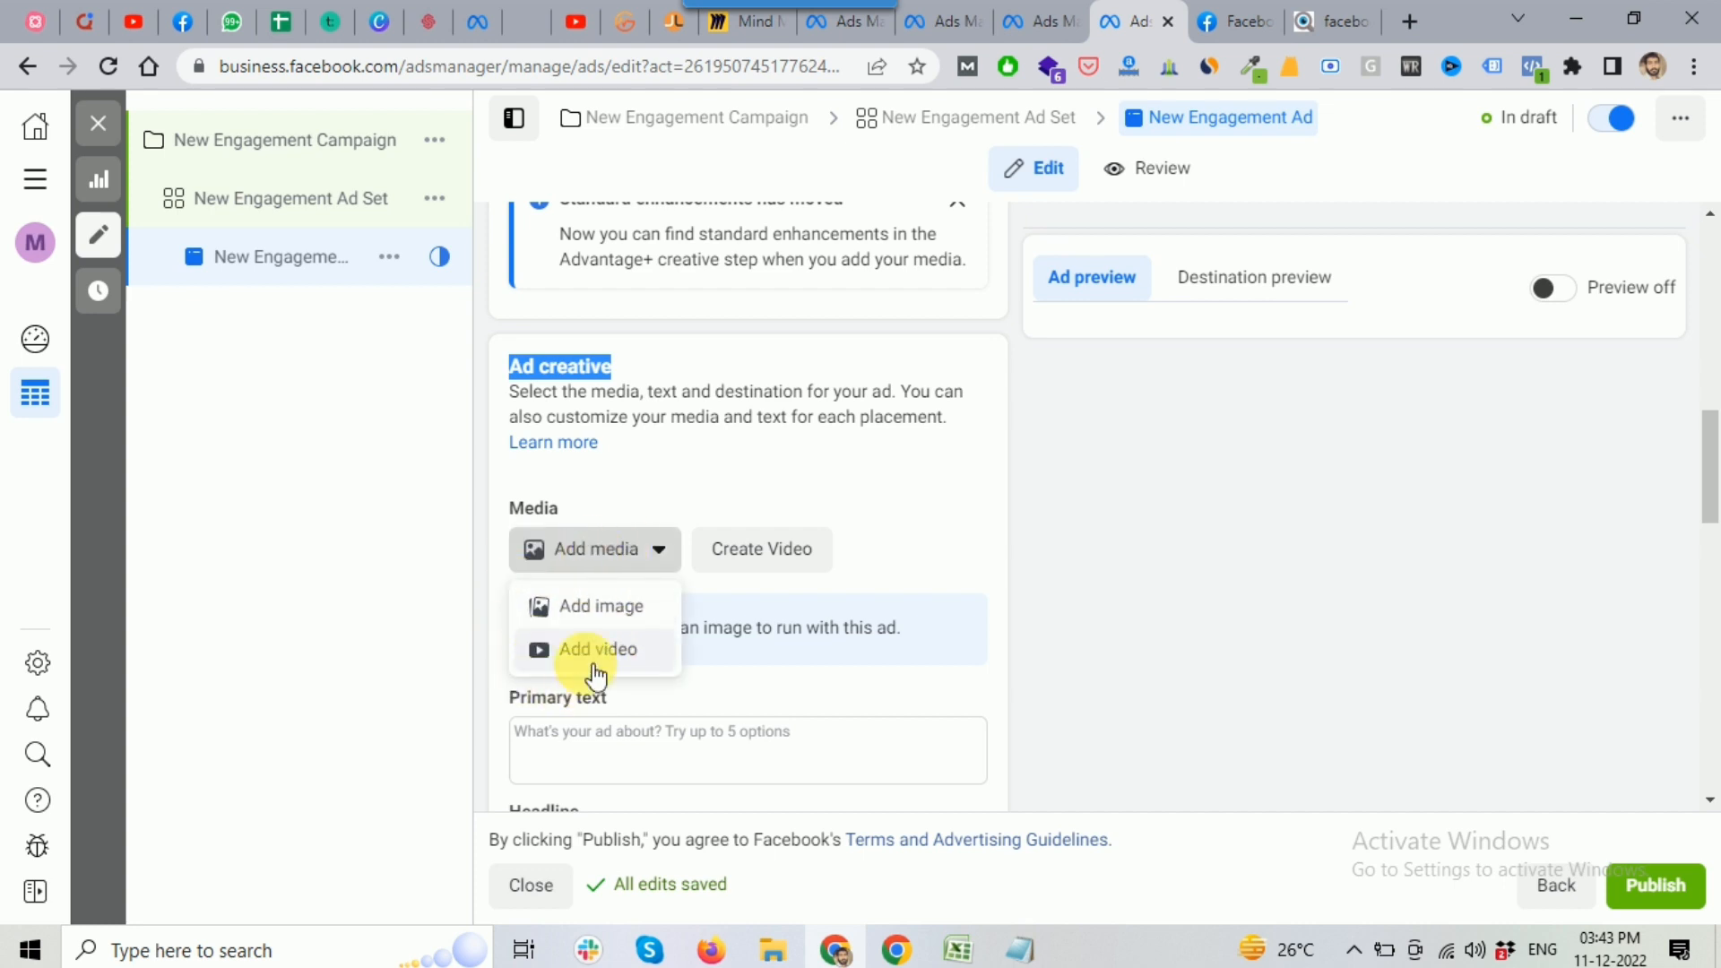
pyautogui.click(621, 630)
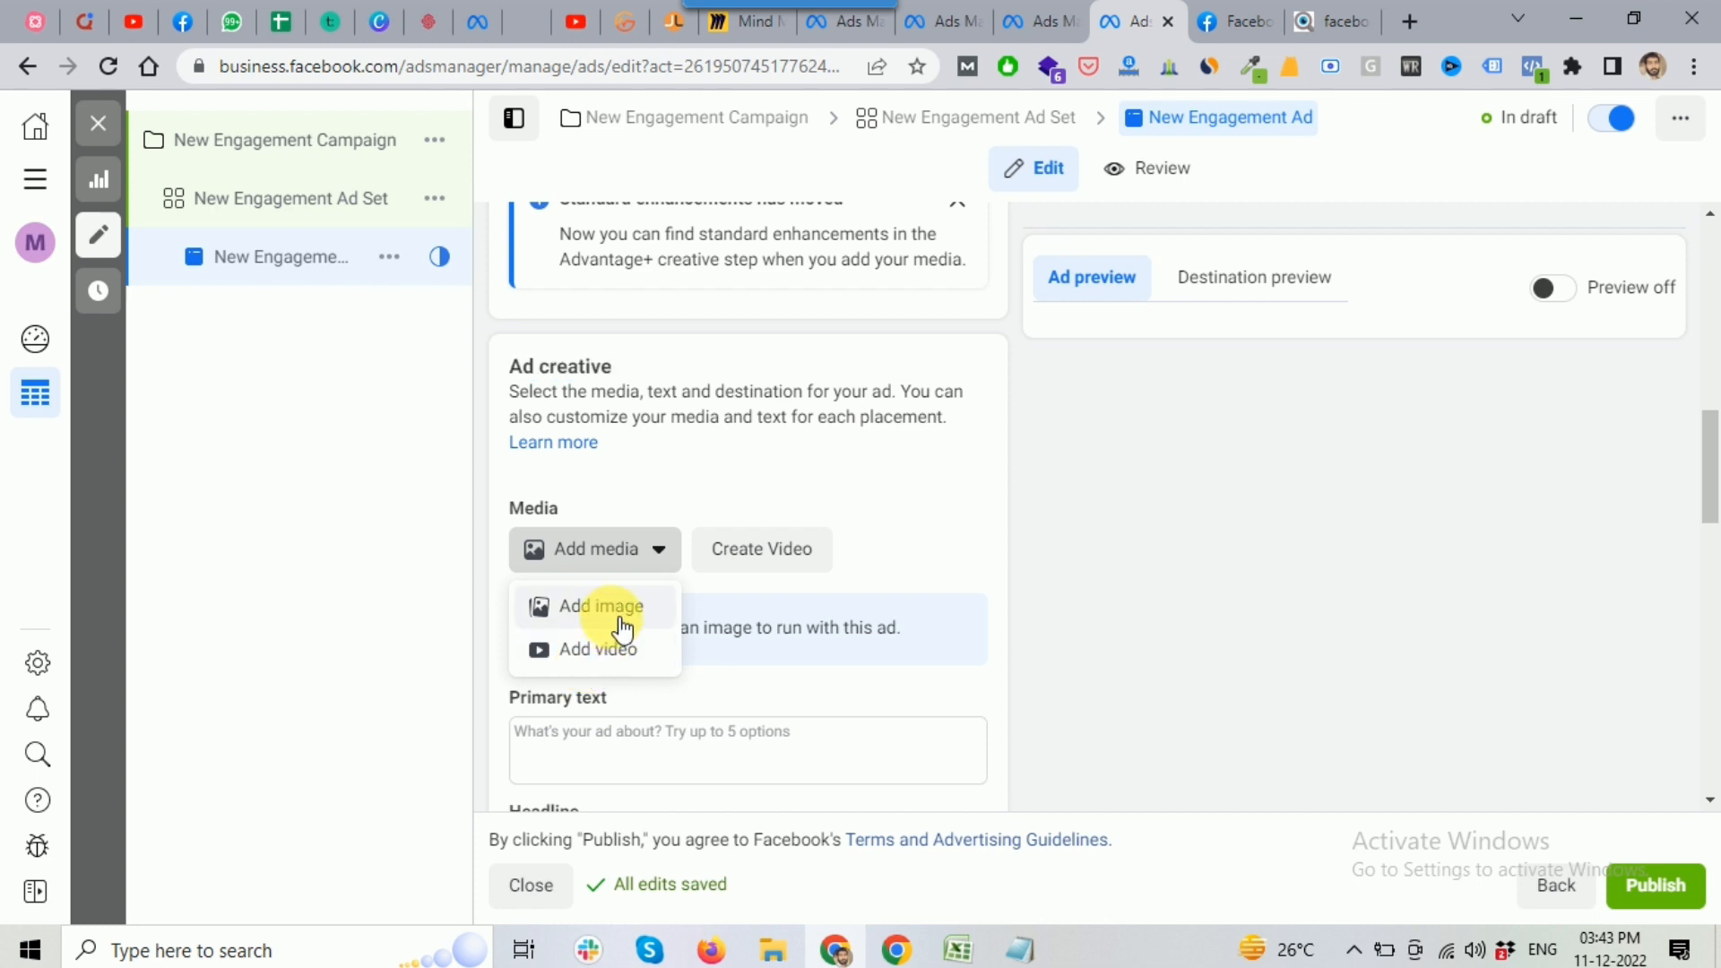
pyautogui.click(620, 630)
pyautogui.click(1042, 390)
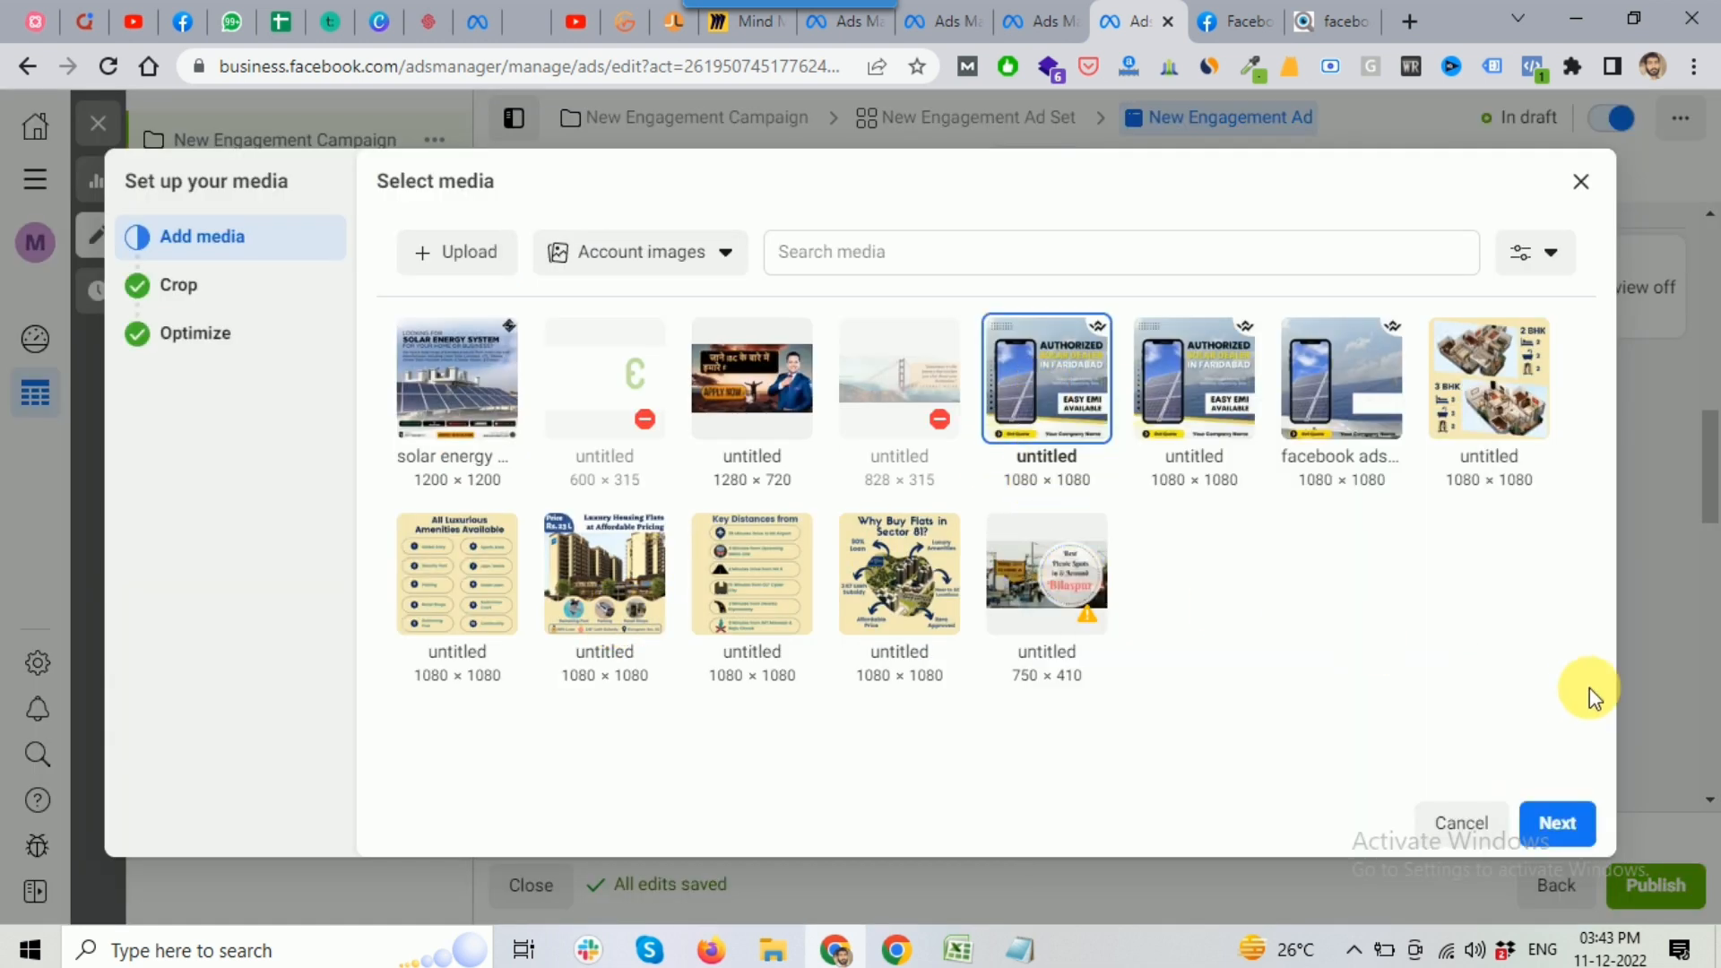
pyautogui.click(1554, 825)
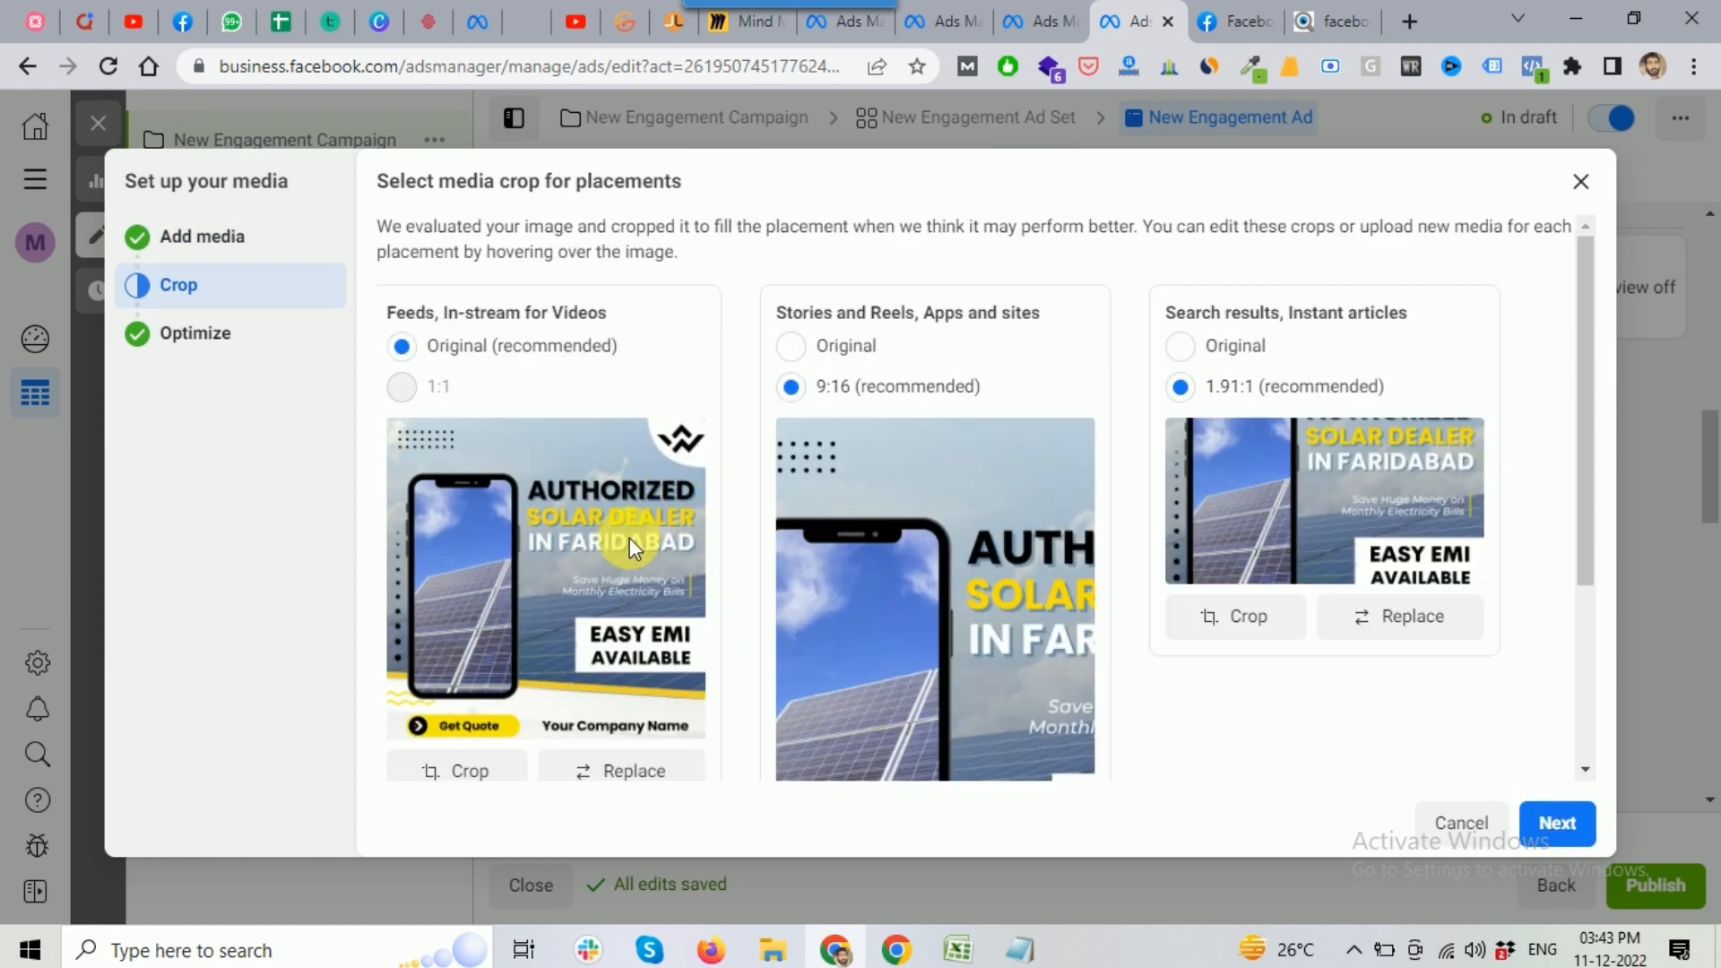
# Set the media crop to Original for Stories and Reels, Apps and sites and for Search results, Instant articles, and check the crops
pyautogui.scroll(-2, 630, 537)
pyautogui.scroll(2, 572, 527)
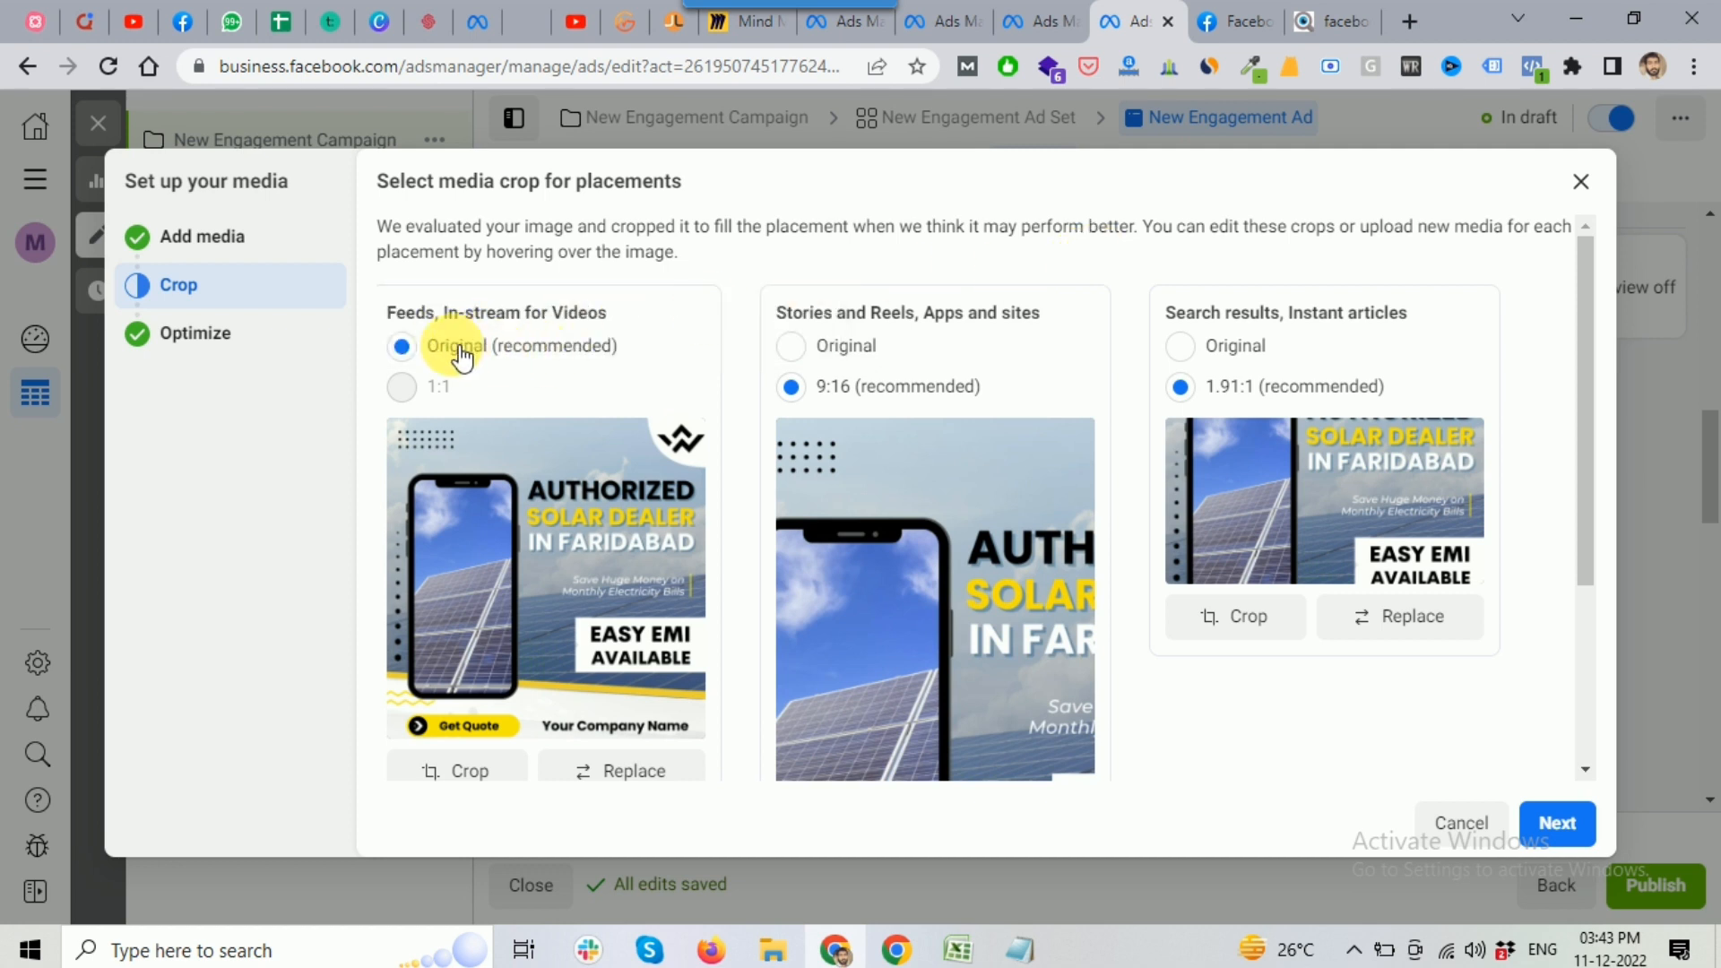
pyautogui.click(790, 346)
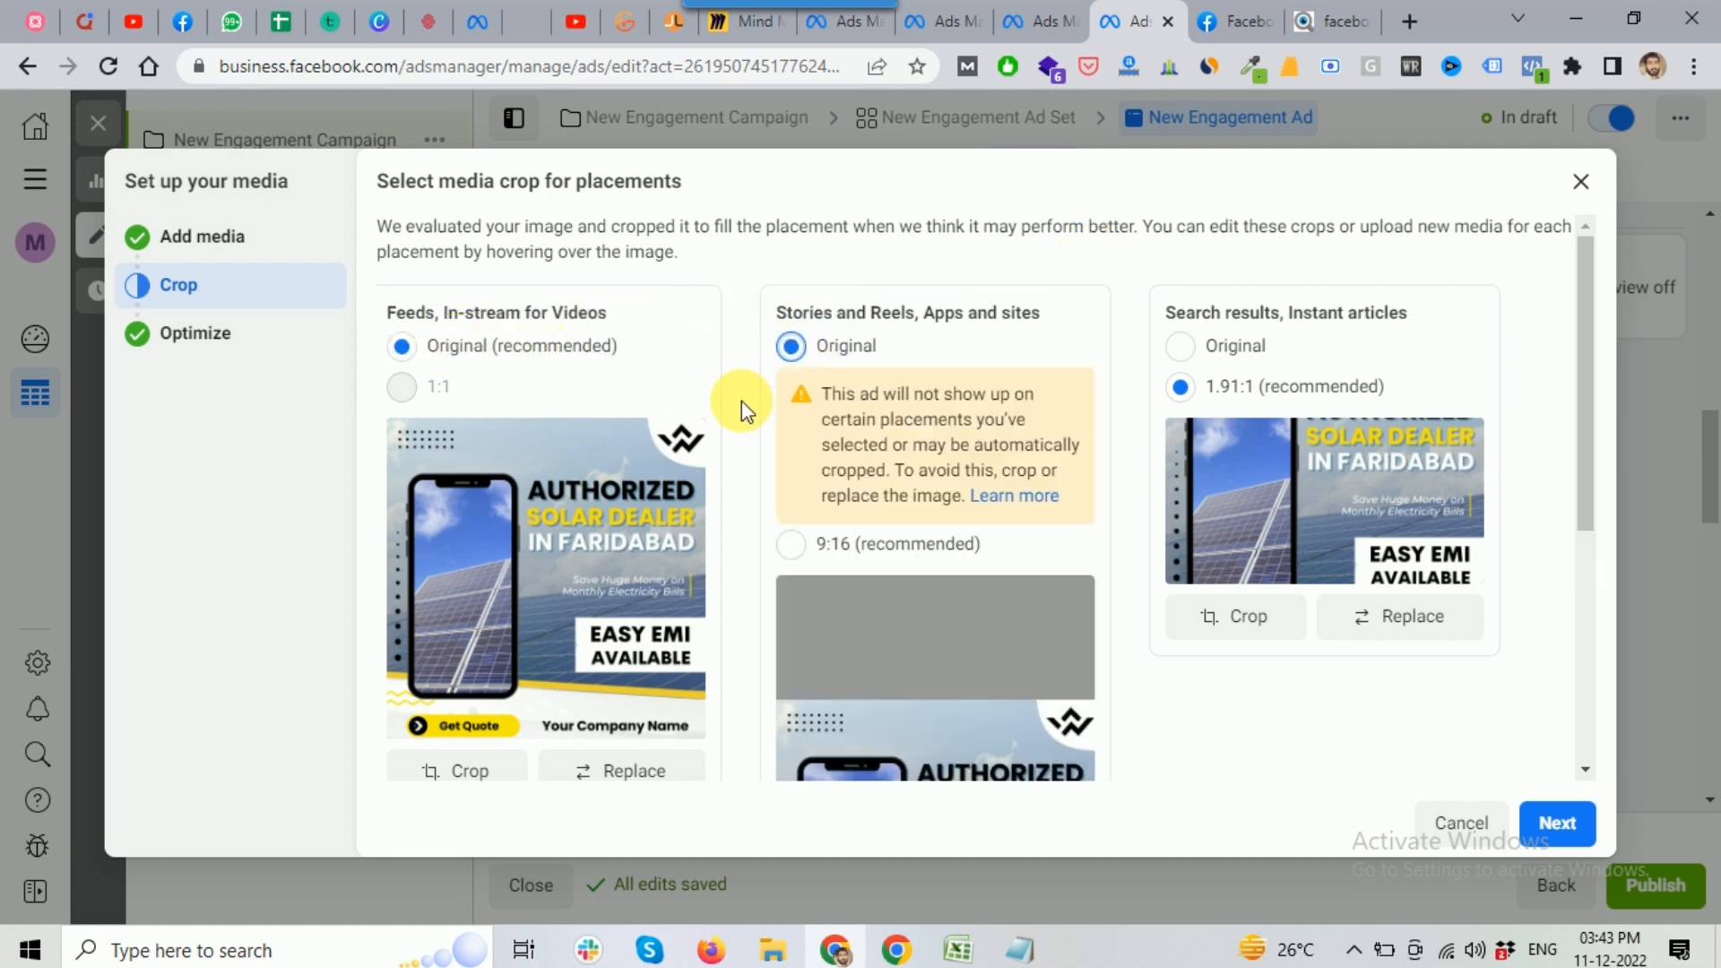
pyautogui.click(1180, 346)
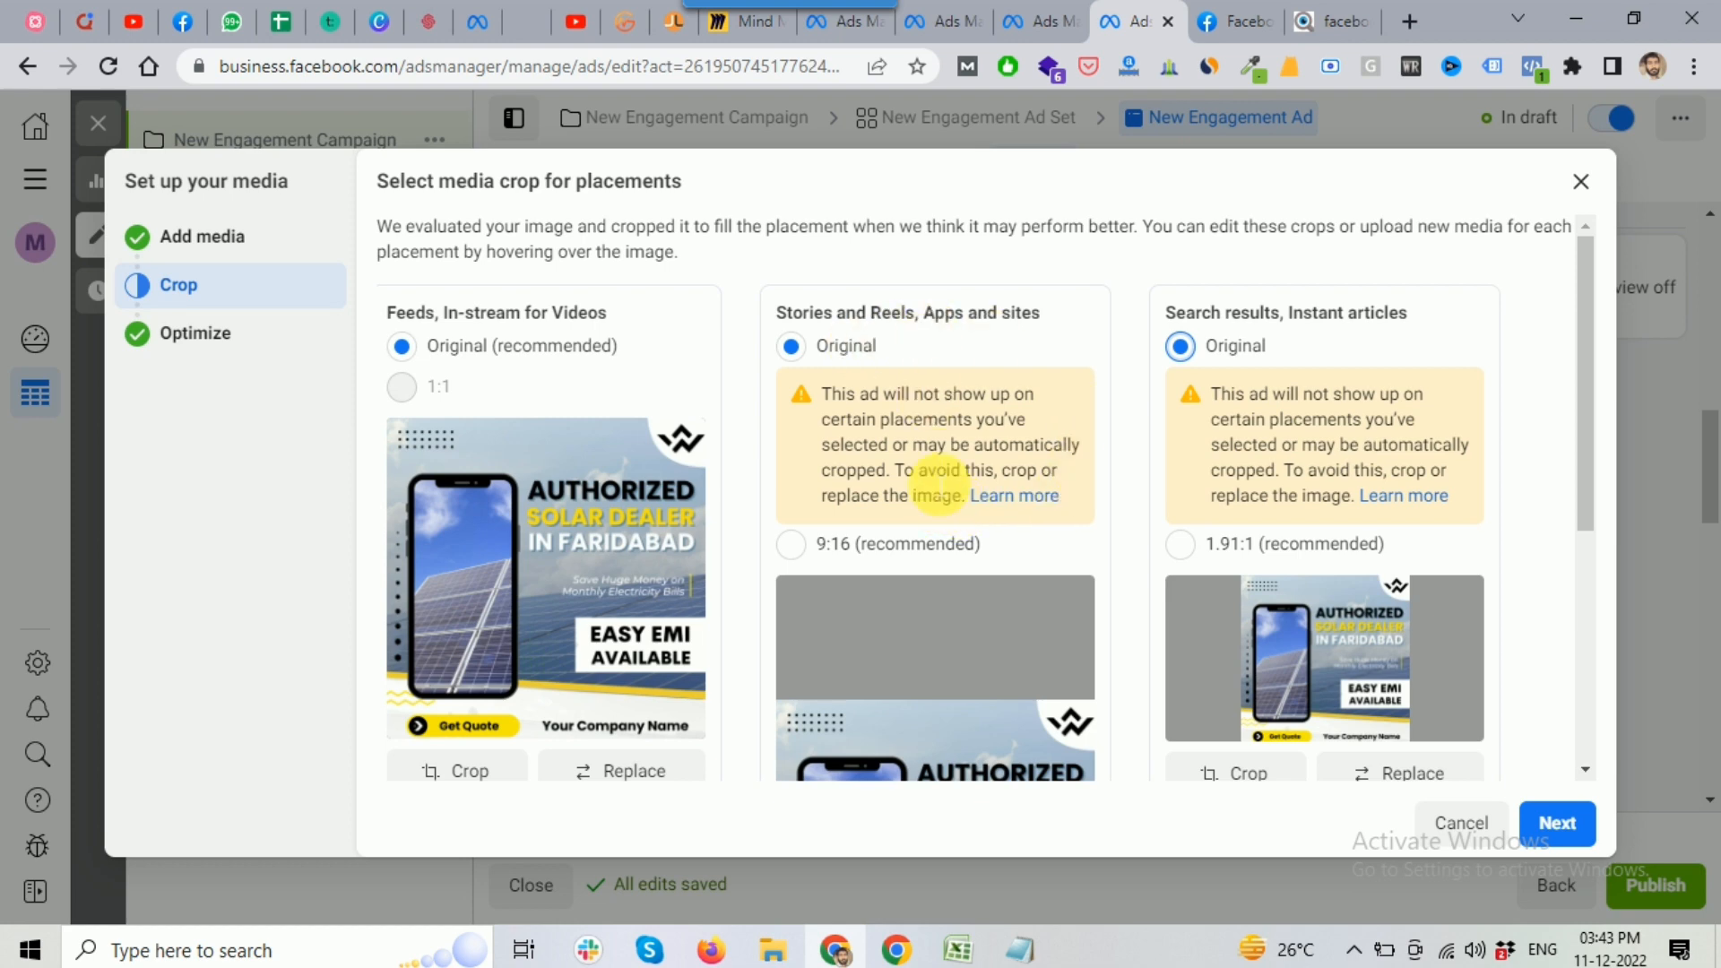
pyautogui.scroll(-1, 937, 502)
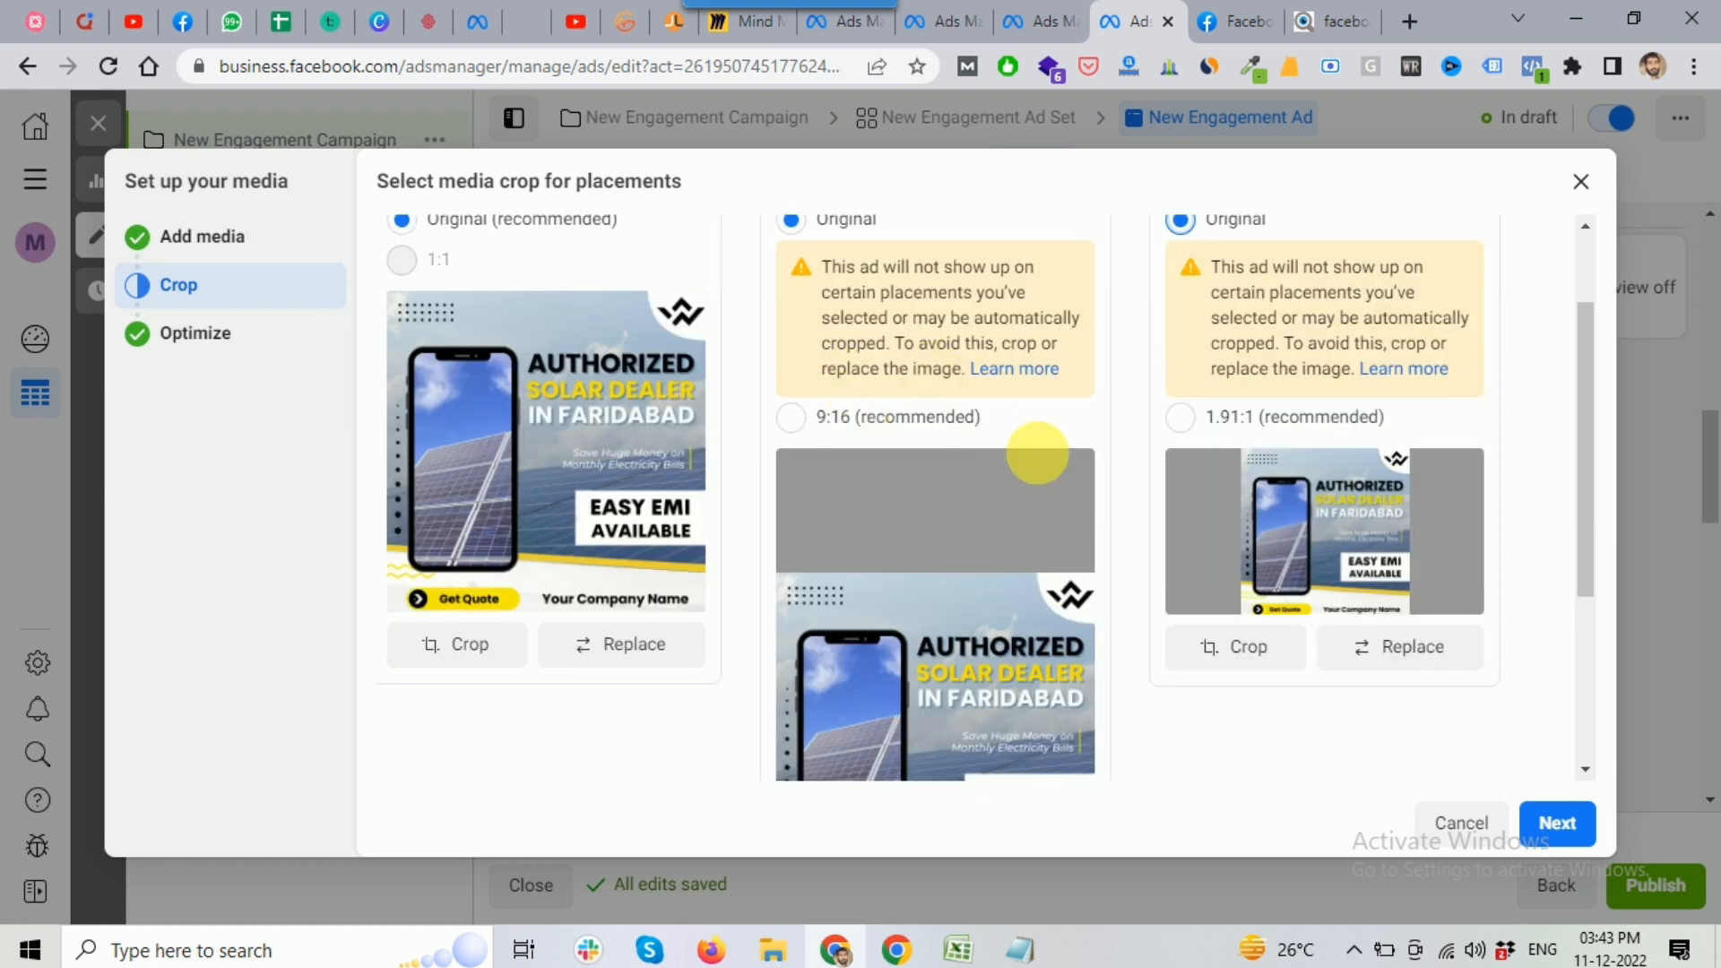
pyautogui.scroll(-1, 950, 561)
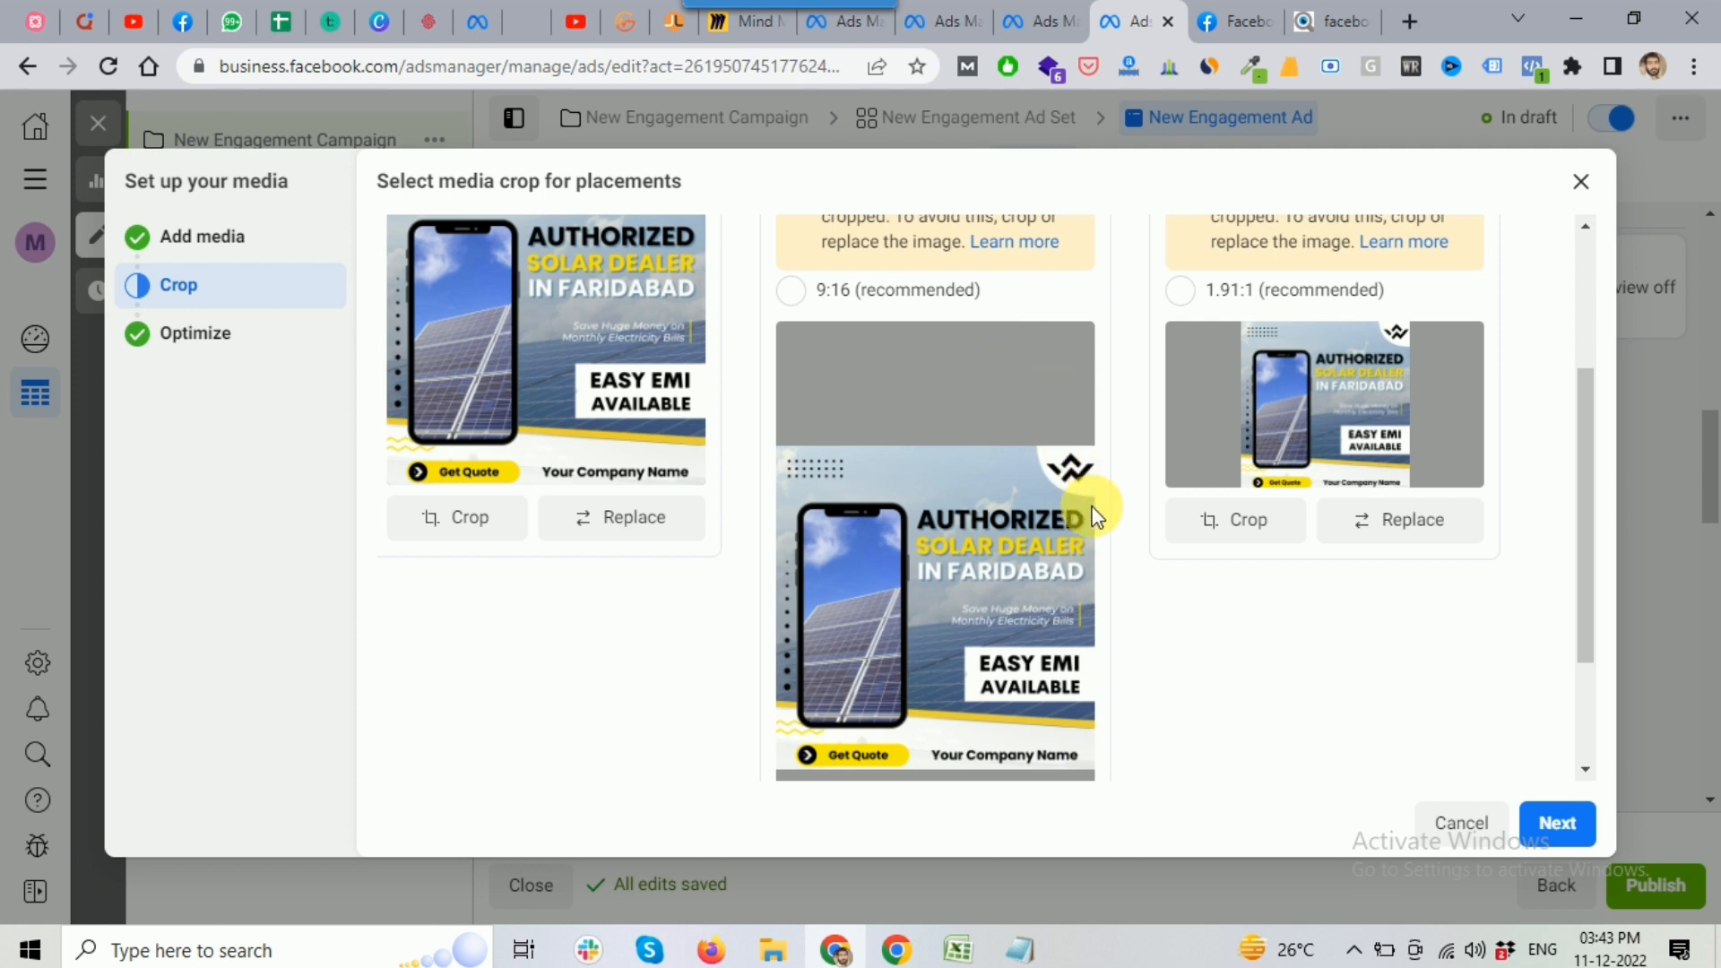
pyautogui.scroll(-1, 1031, 680)
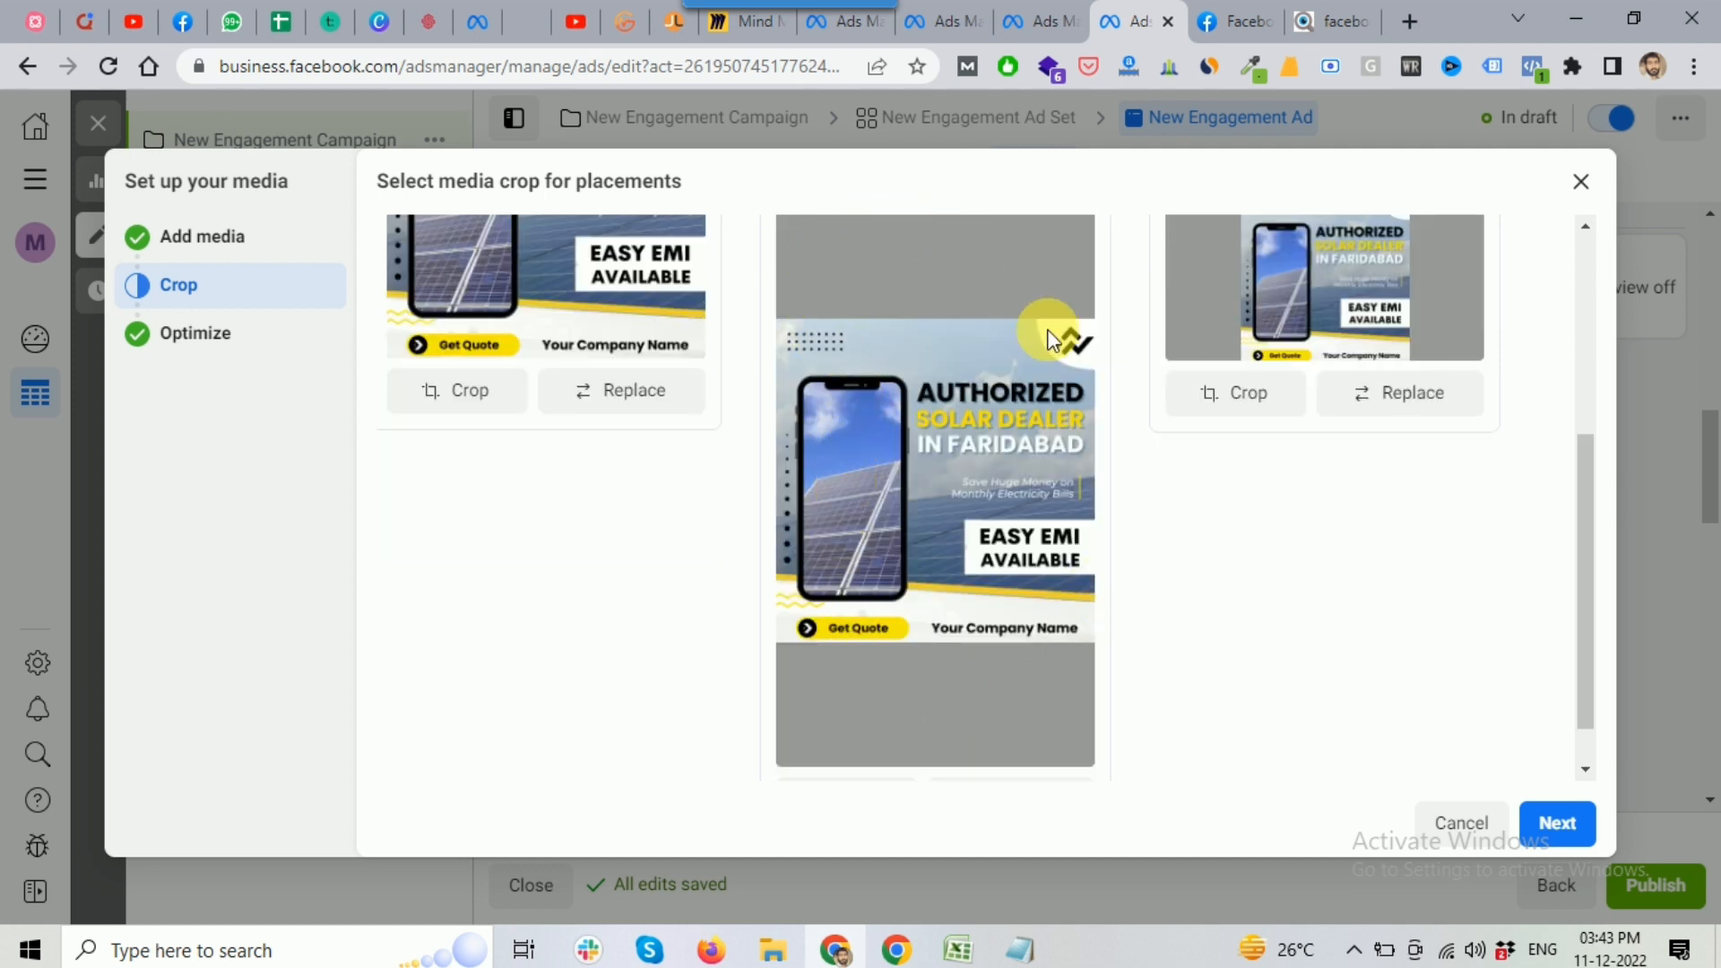
pyautogui.scroll(-1, 964, 601)
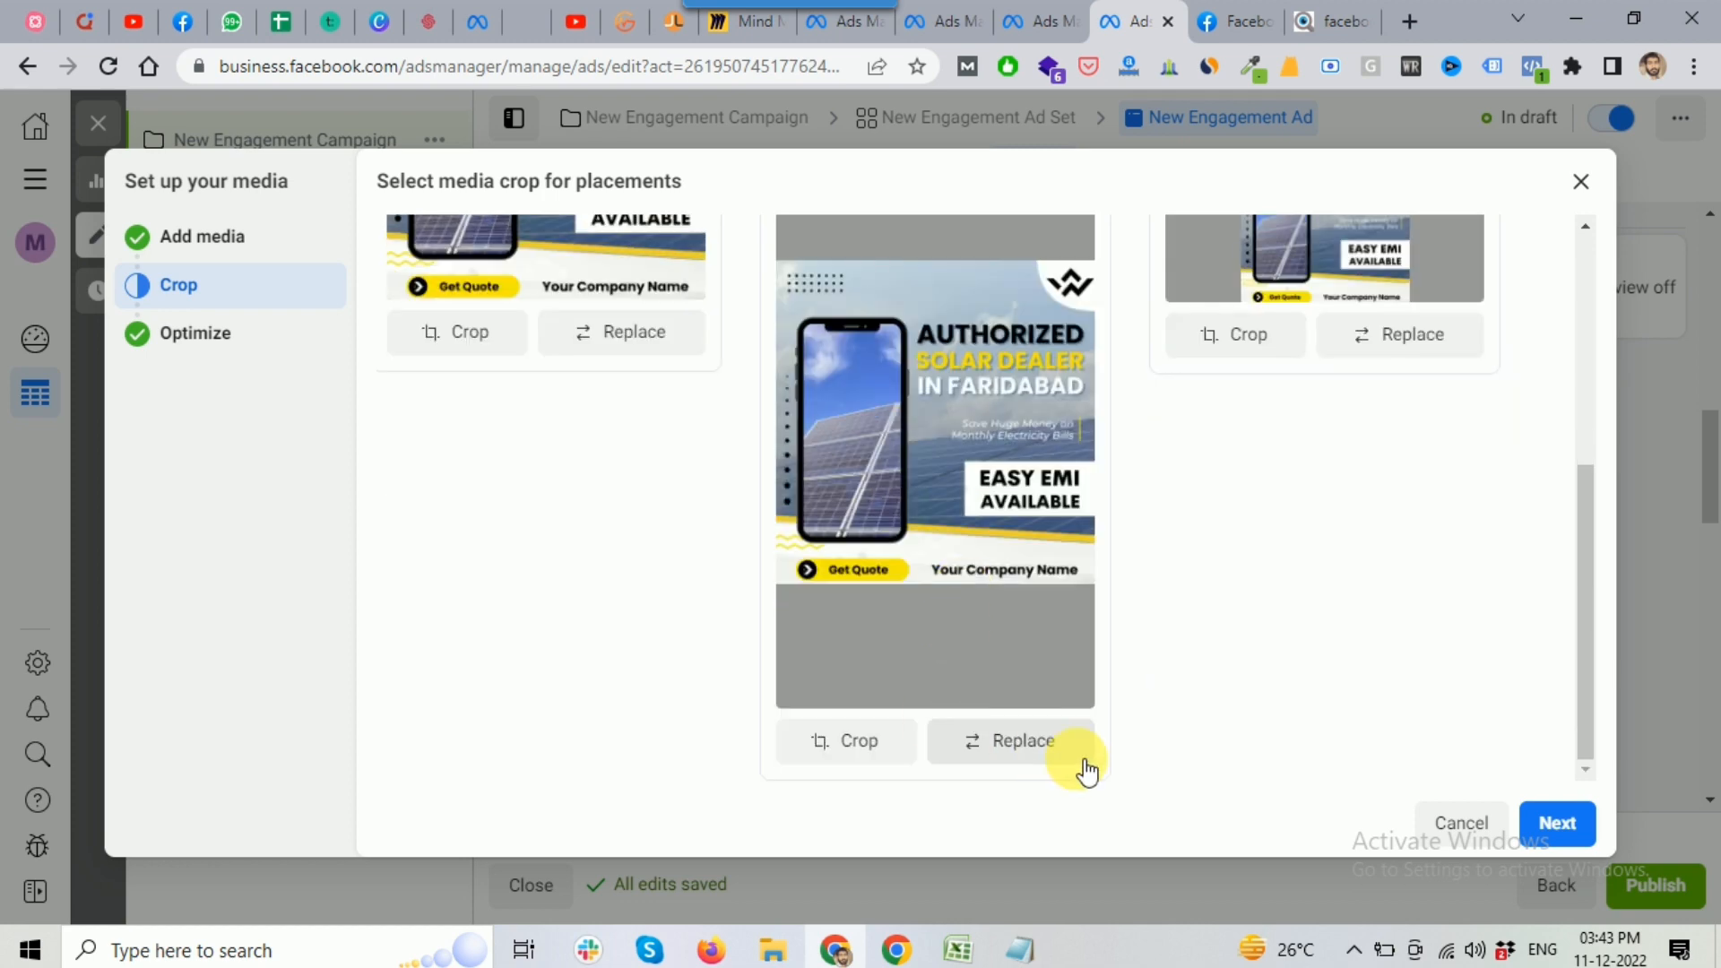
# Check the replacement media for Stories and Reels, keep the same solar dealer image, and continue to the Advantage+ creative optimizations
pyautogui.click(1046, 750)
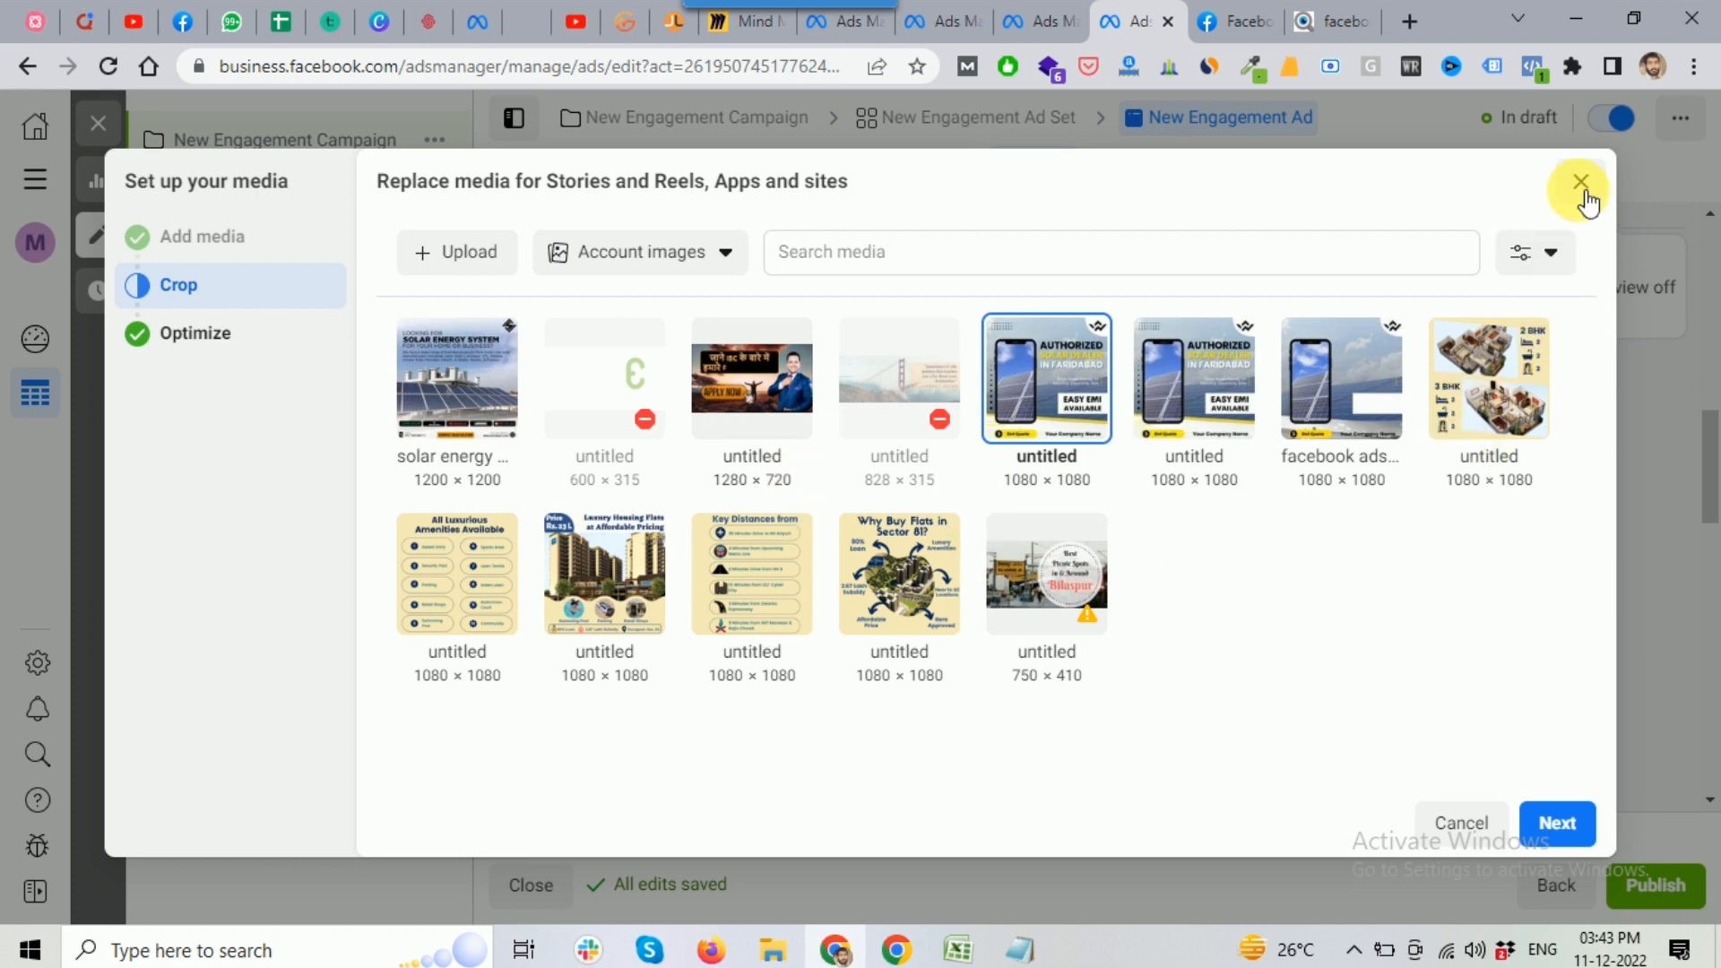
pyautogui.click(1557, 822)
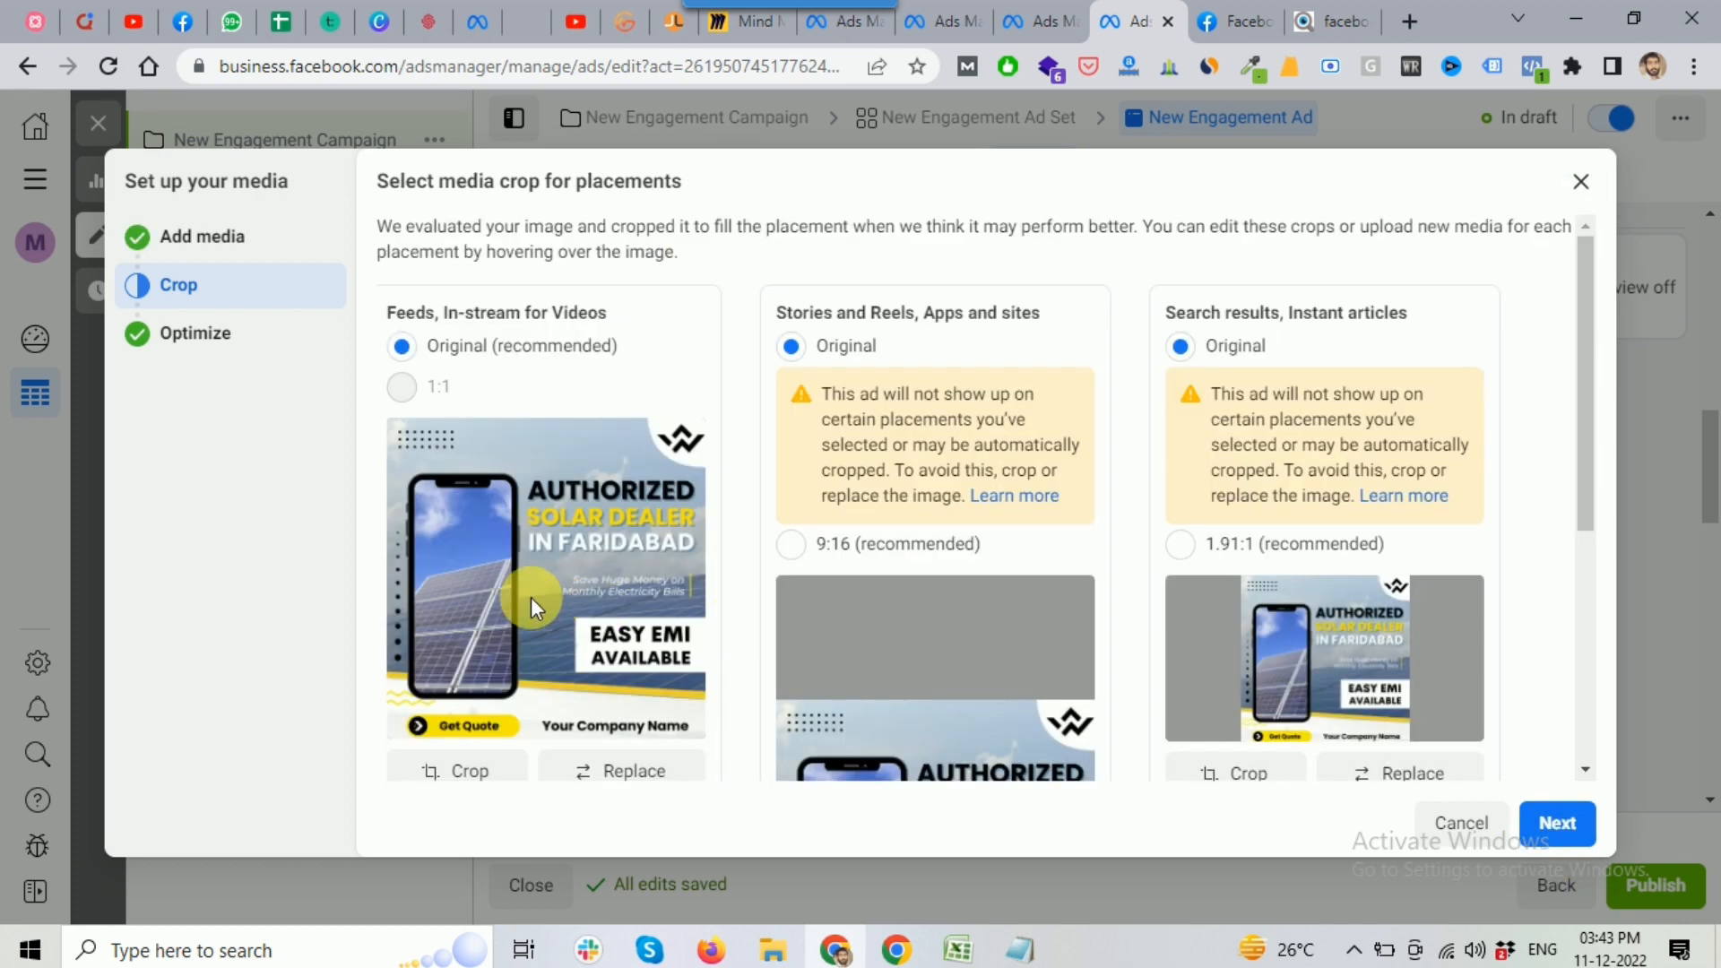
pyautogui.scroll(-3, 1057, 637)
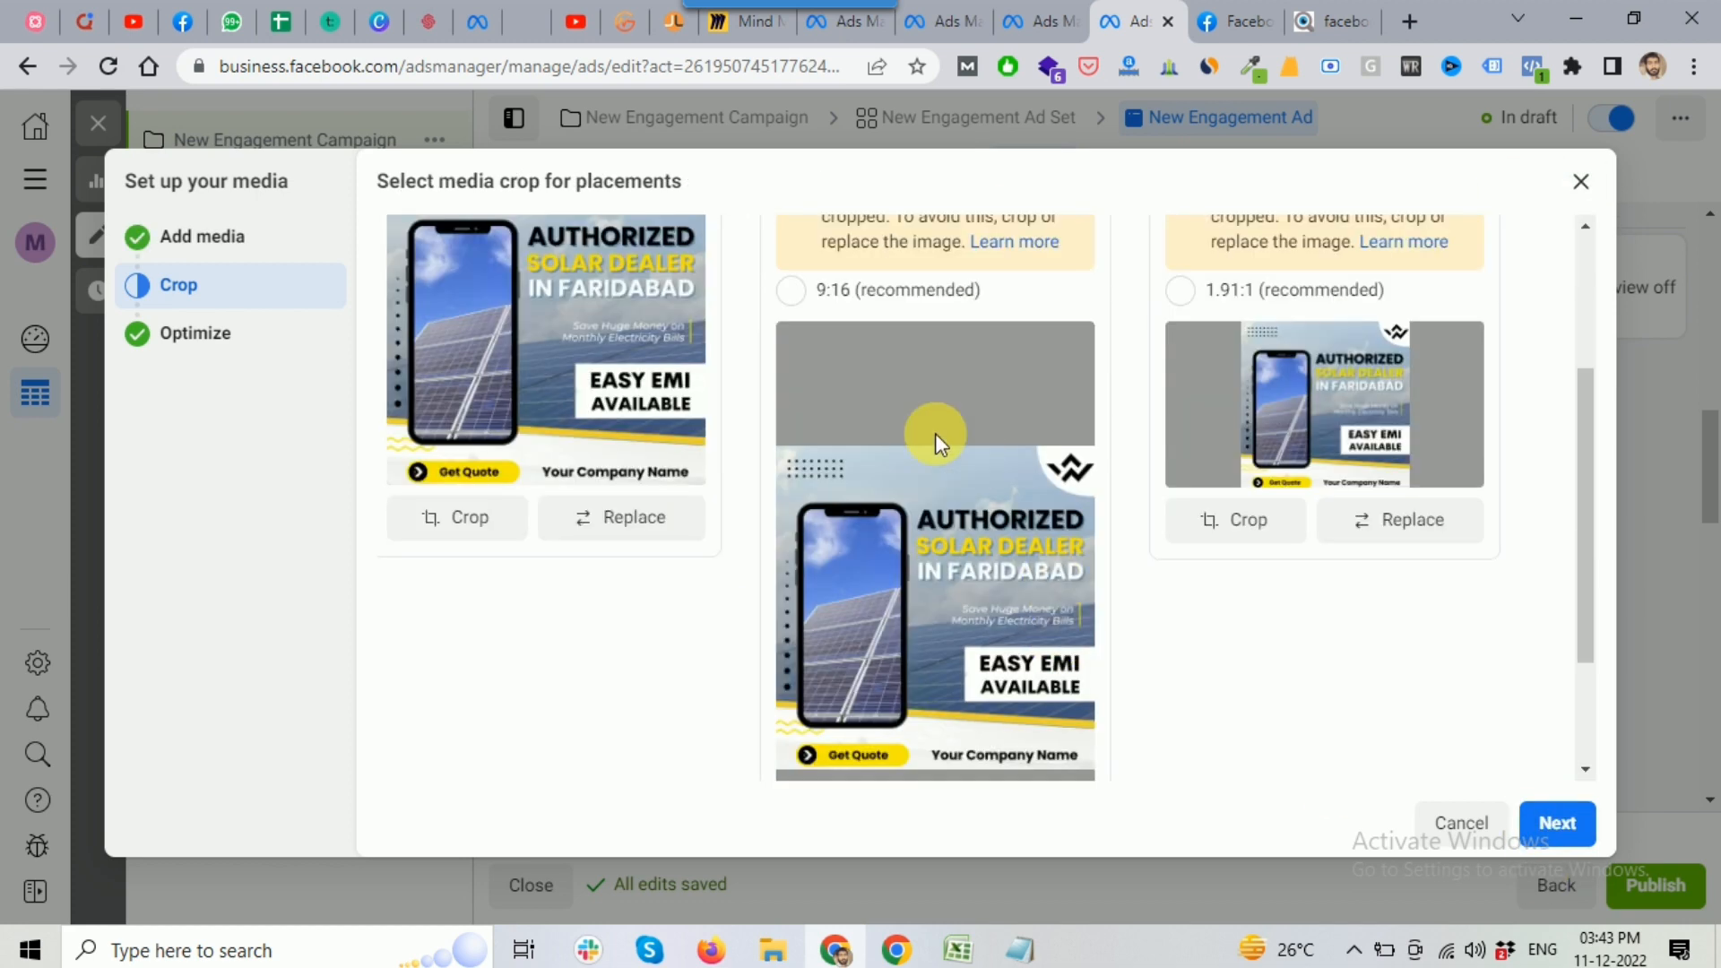
pyautogui.click(1555, 820)
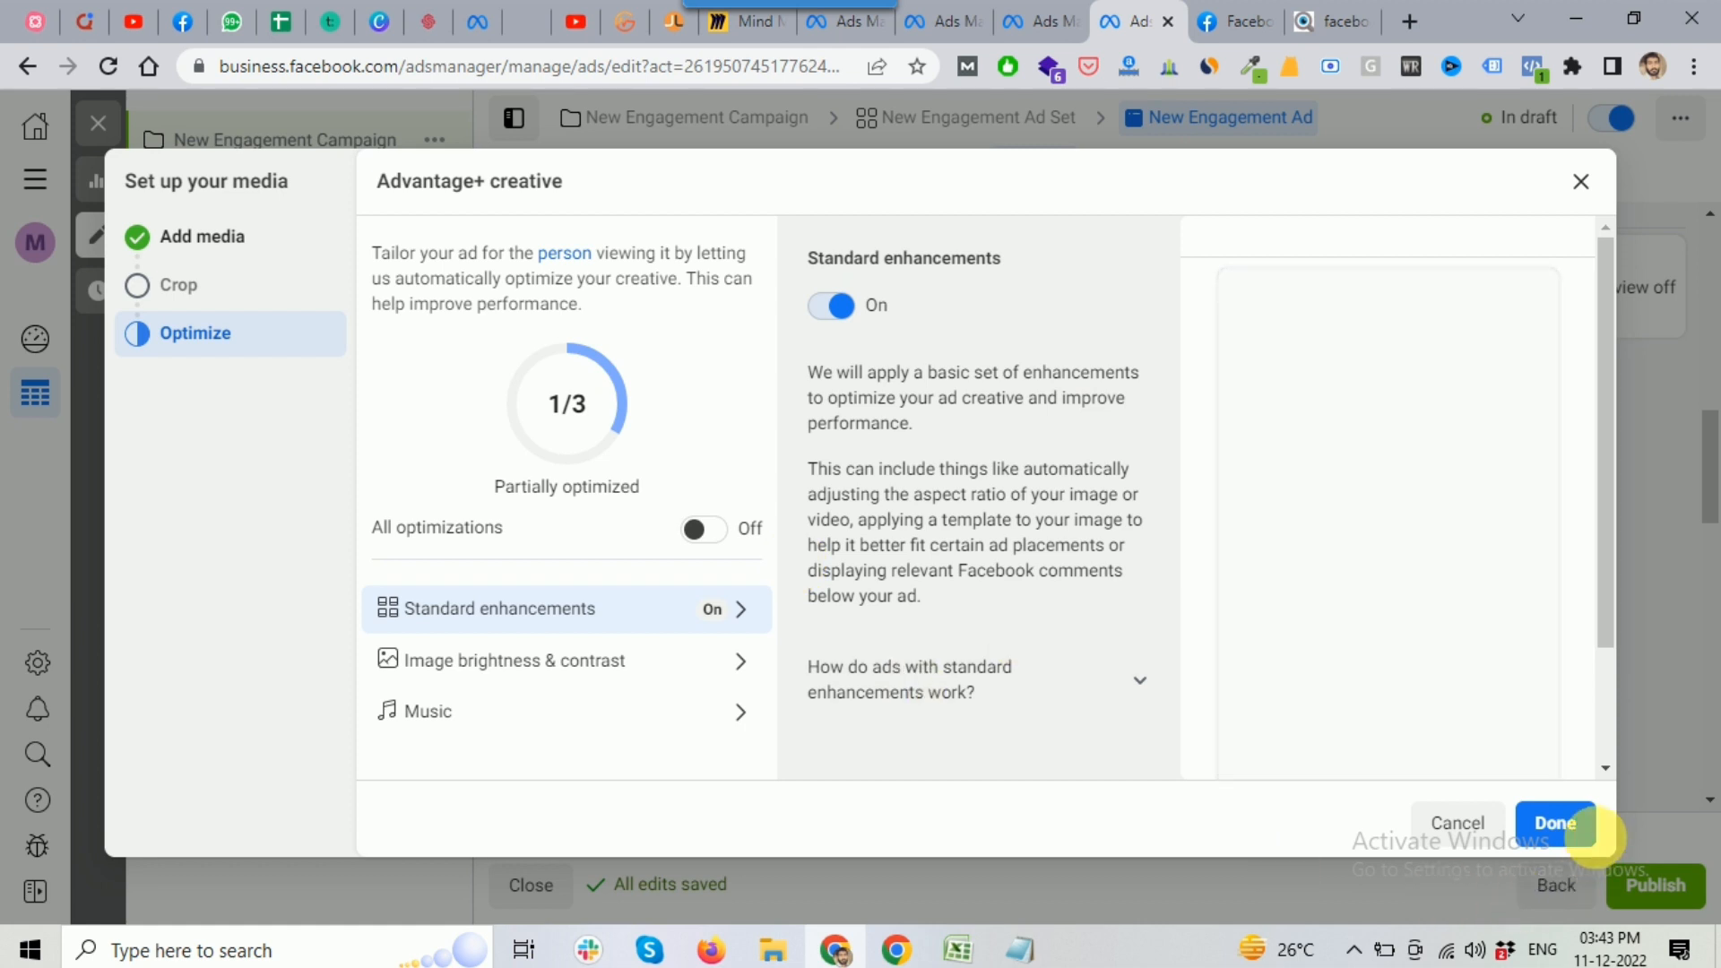
# Look through the example ad previews for the standard enhancements
pyautogui.moveTo(1606, 417); pyautogui.dragTo(1600, 515)
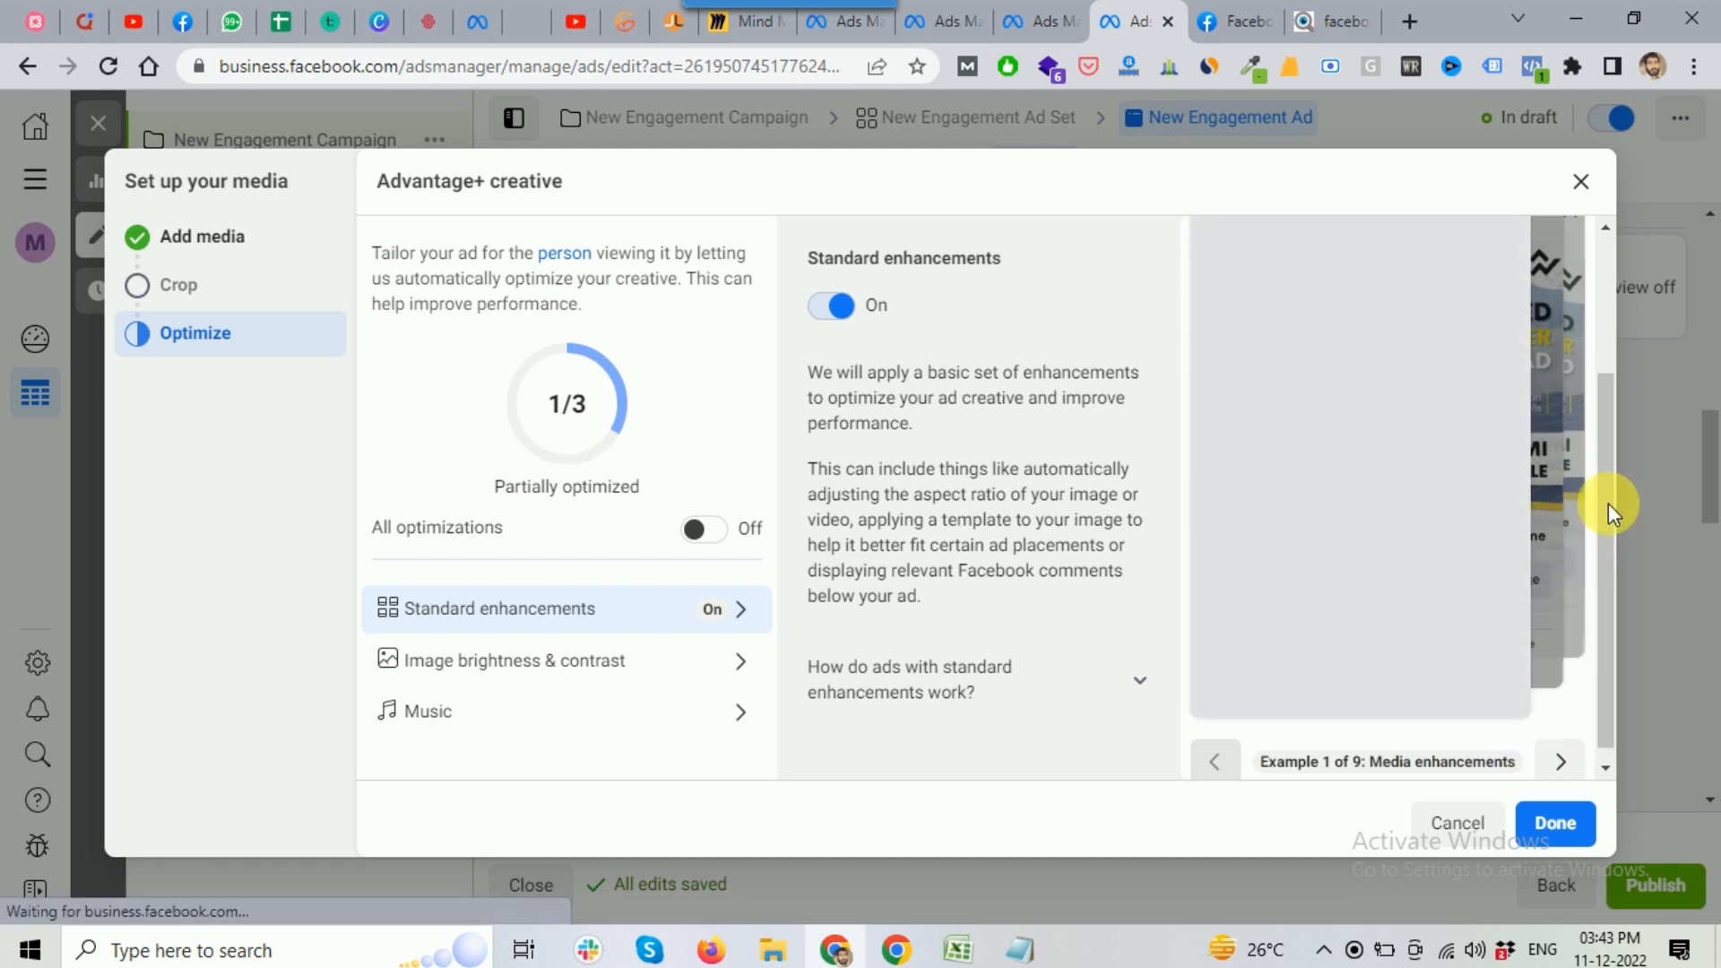
pyautogui.moveTo(1606, 488); pyautogui.dragTo(1599, 568)
pyautogui.click(1564, 764)
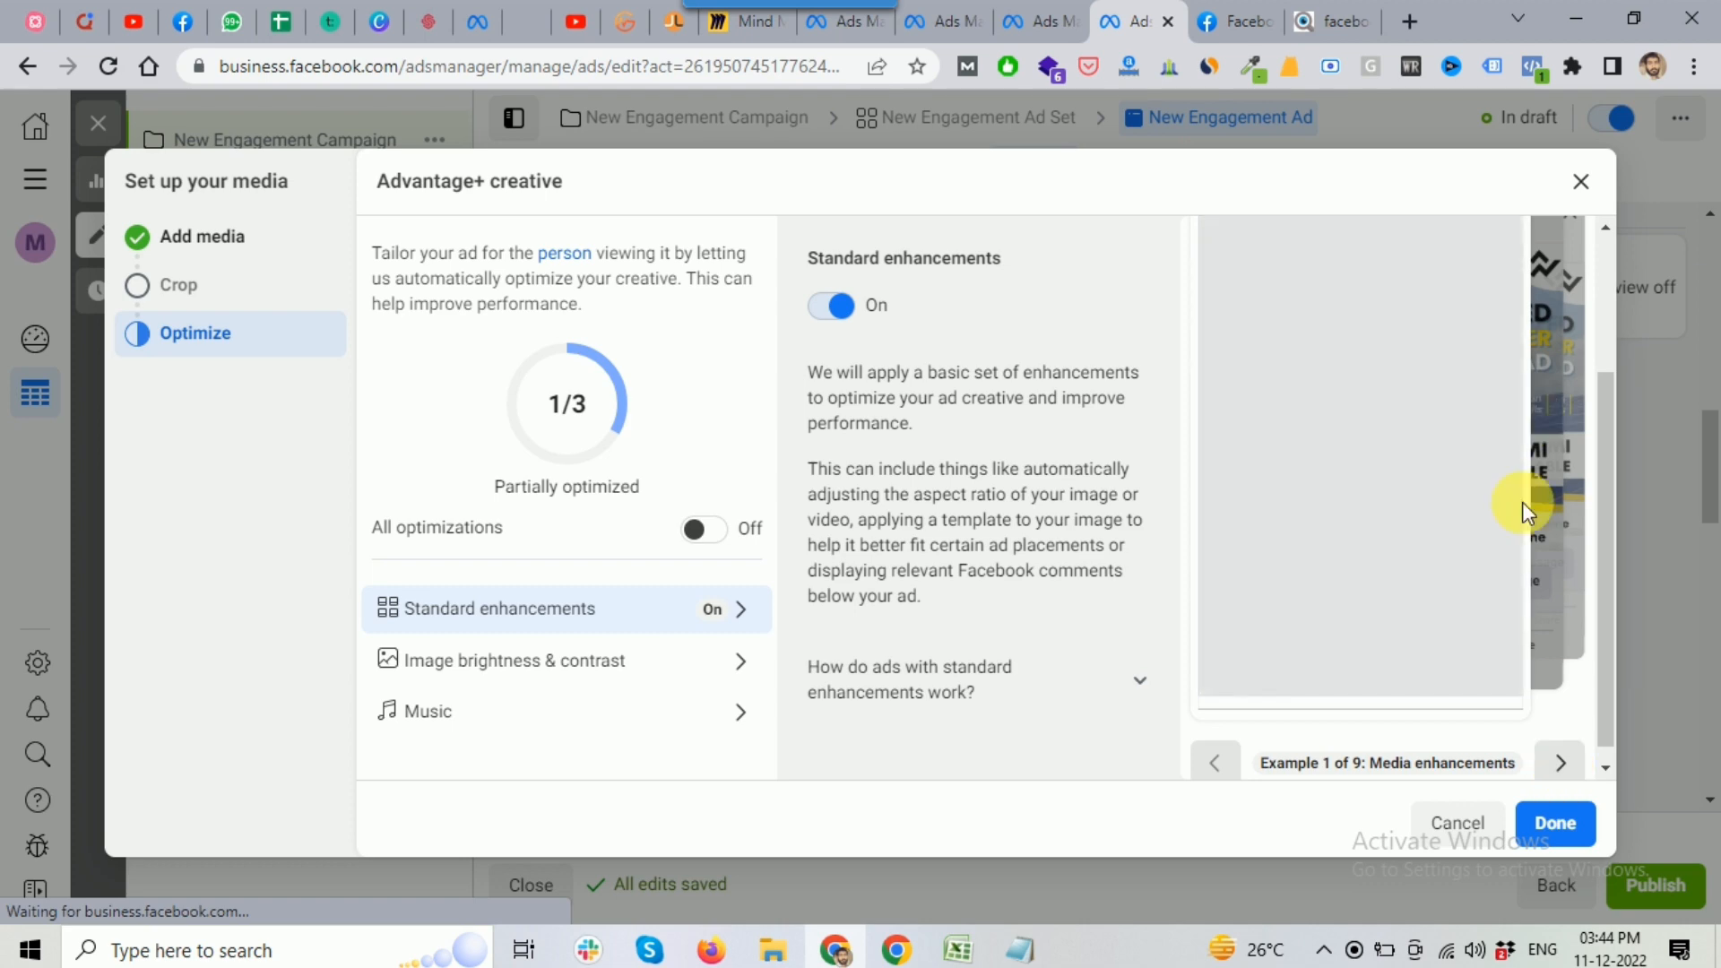
pyautogui.click(1561, 763)
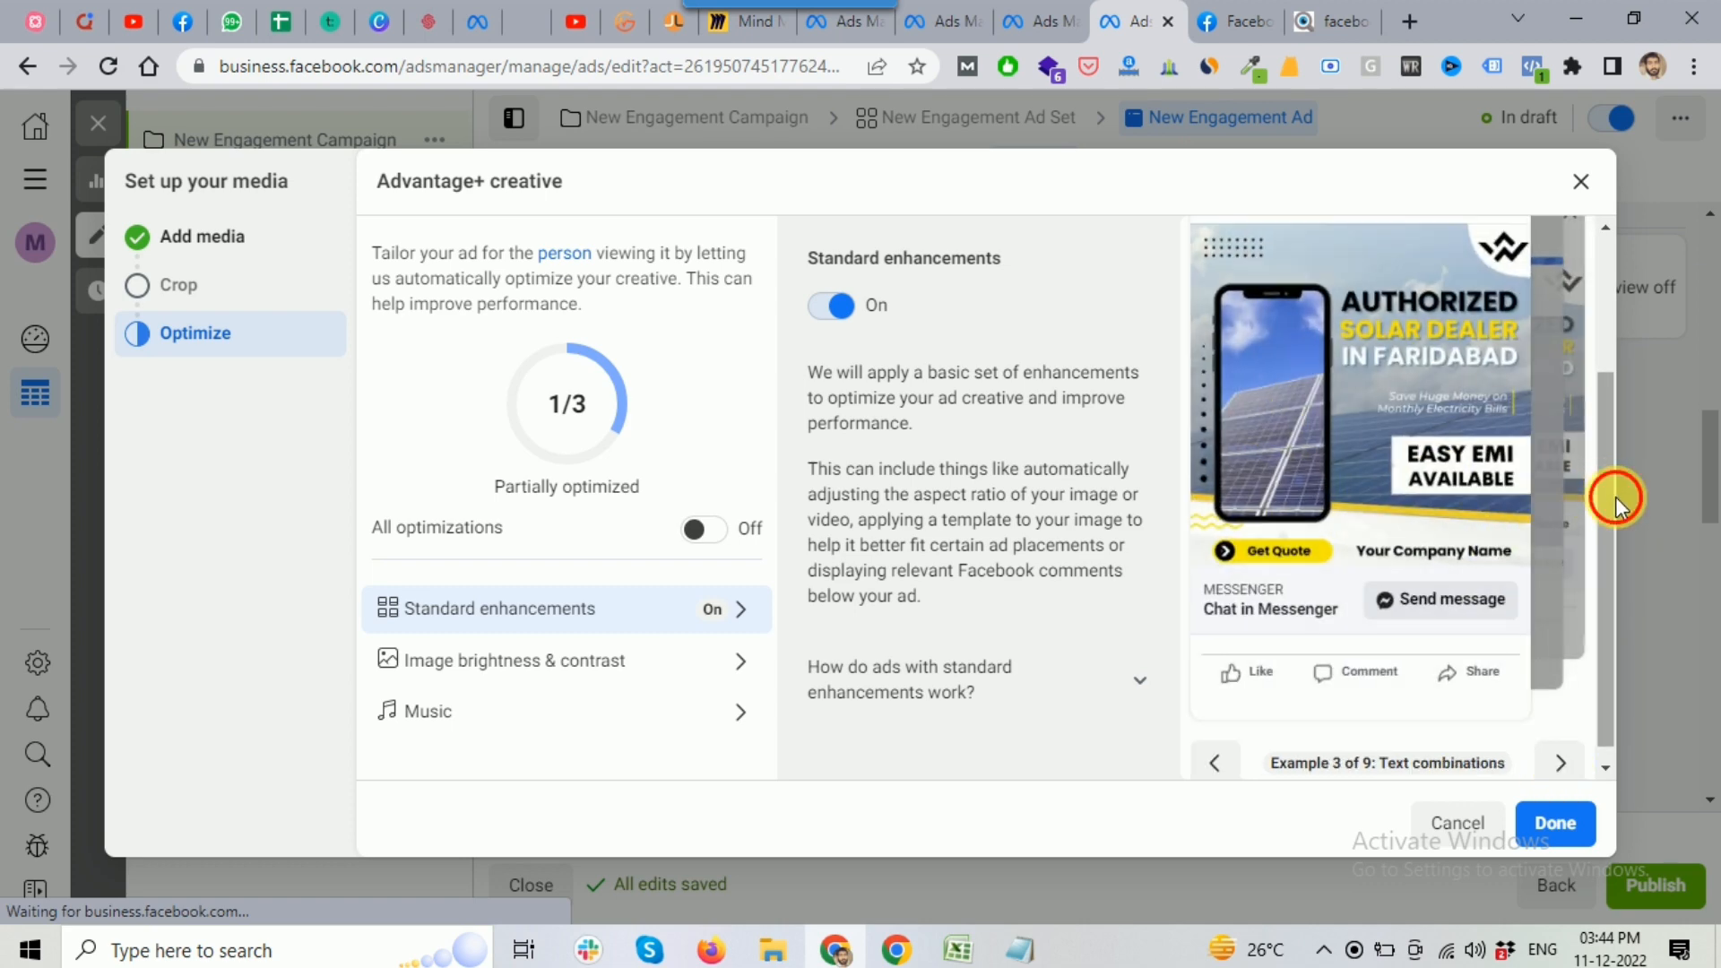
pyautogui.moveTo(1611, 490); pyautogui.dragTo(1599, 449)
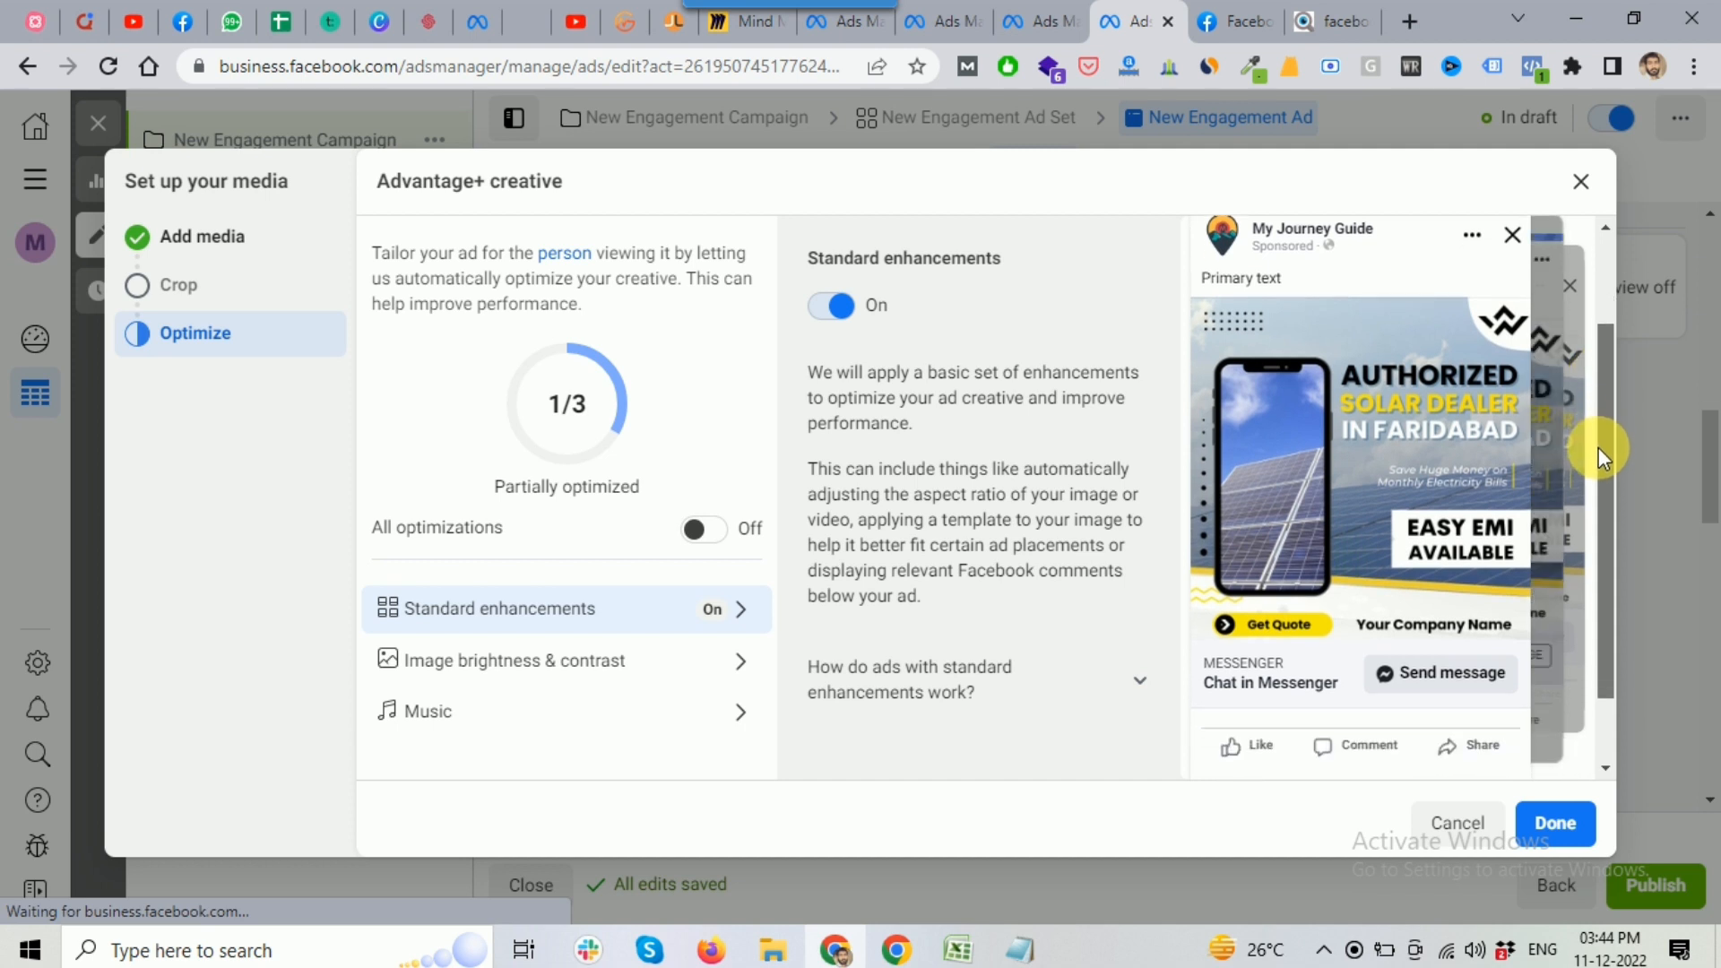
# Turn on all Advantage+ creative optimizations and read how ads with standard enhancements work
pyautogui.click(708, 530)
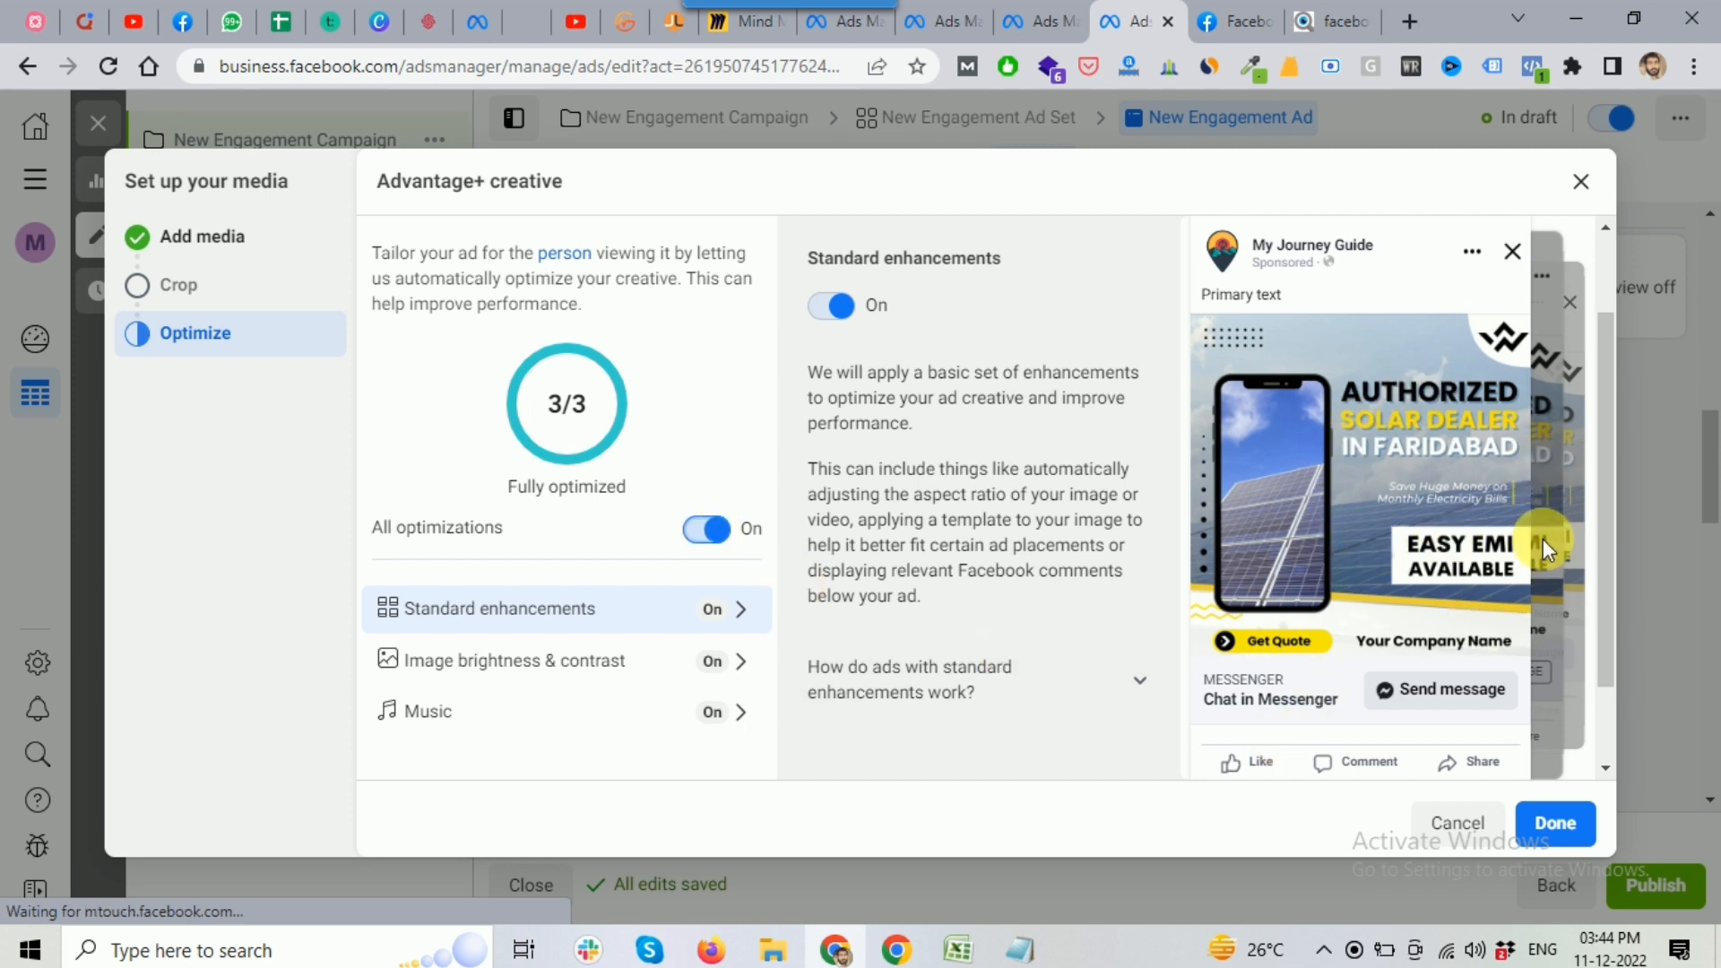
pyautogui.moveTo(1605, 402); pyautogui.dragTo(1608, 416)
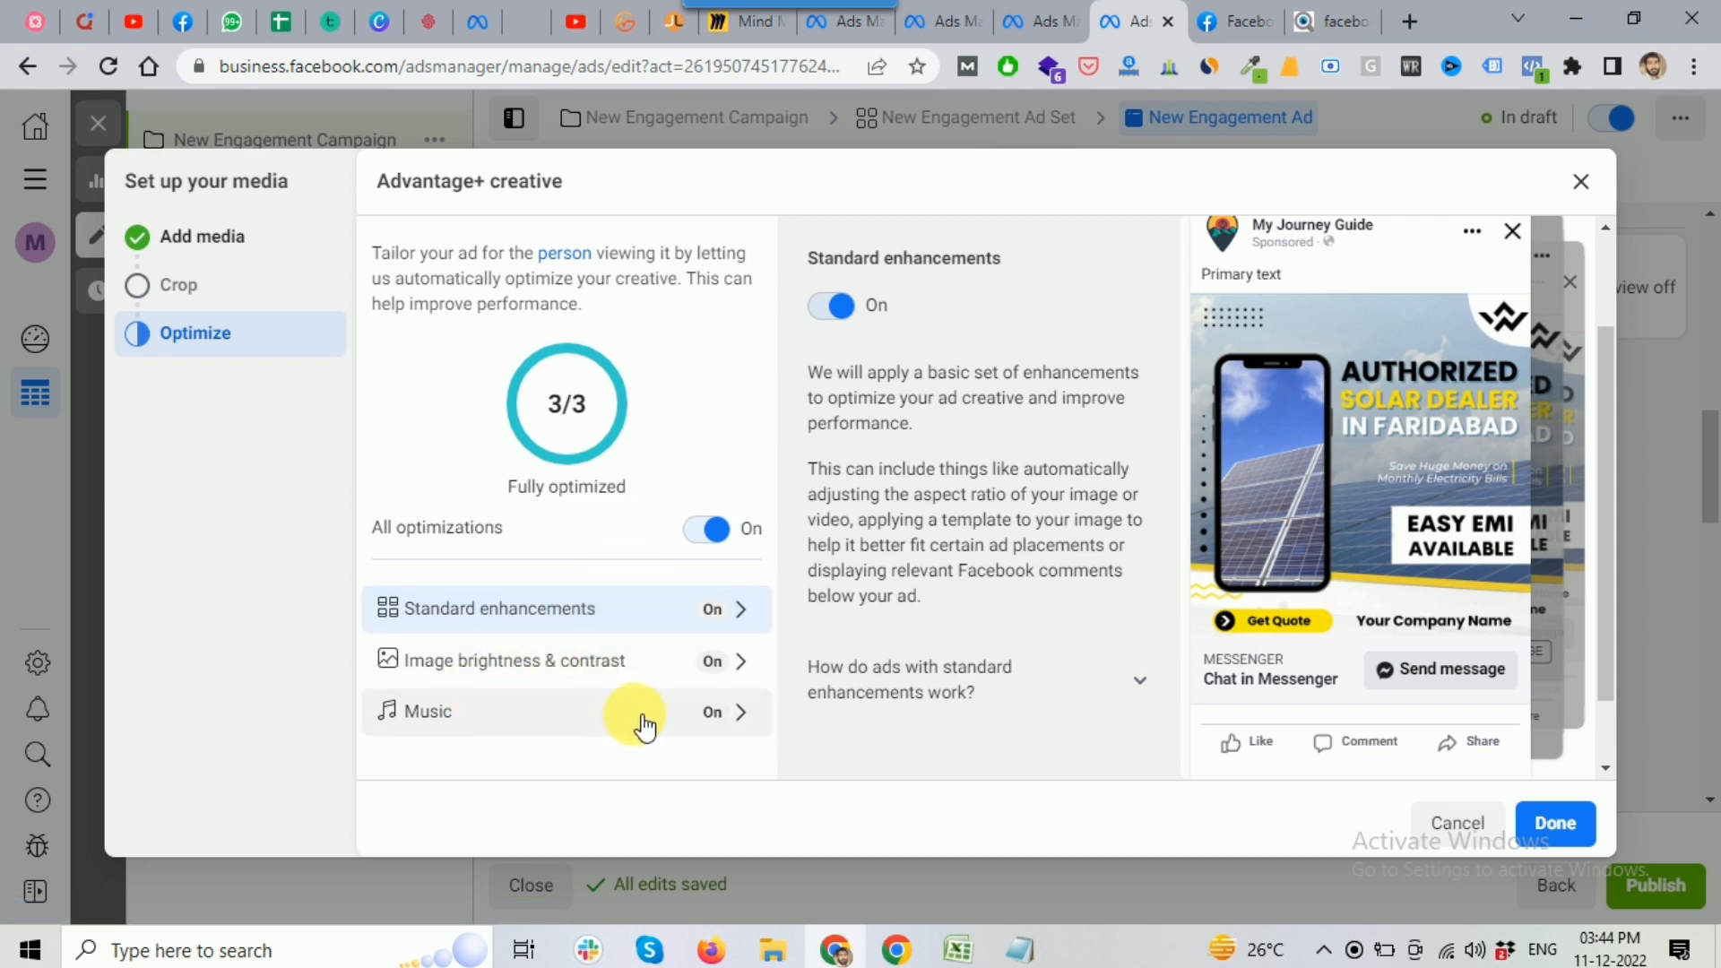
pyautogui.click(991, 663)
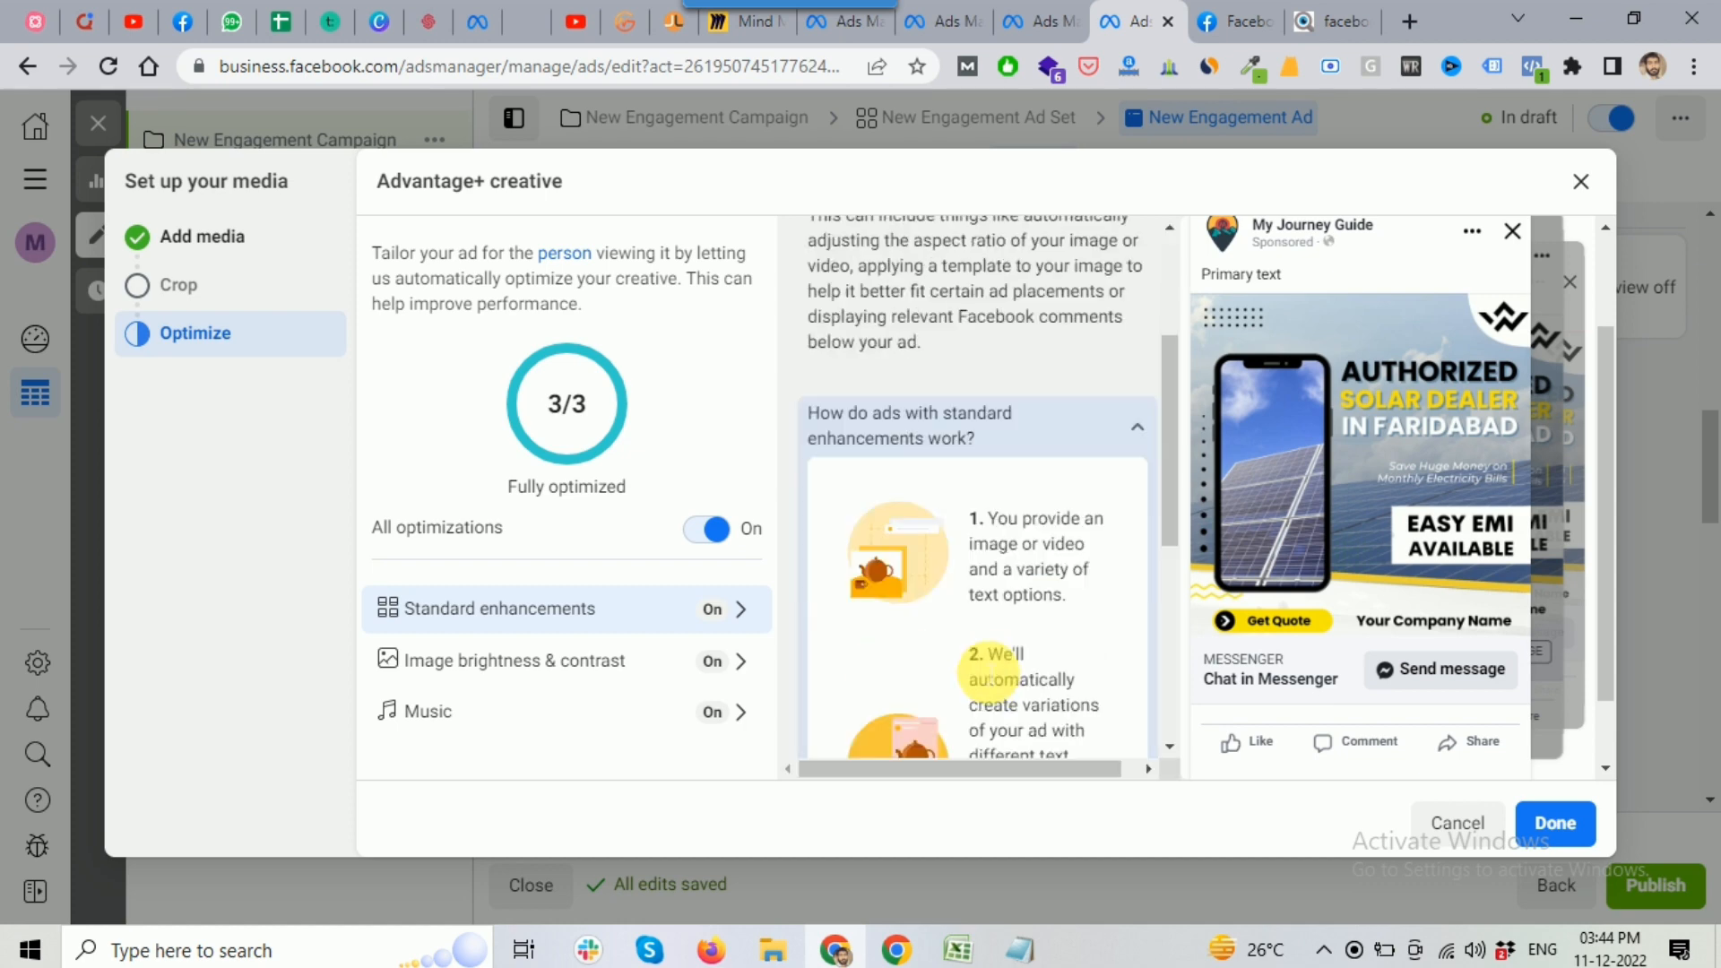
pyautogui.scroll(-4, 895, 637)
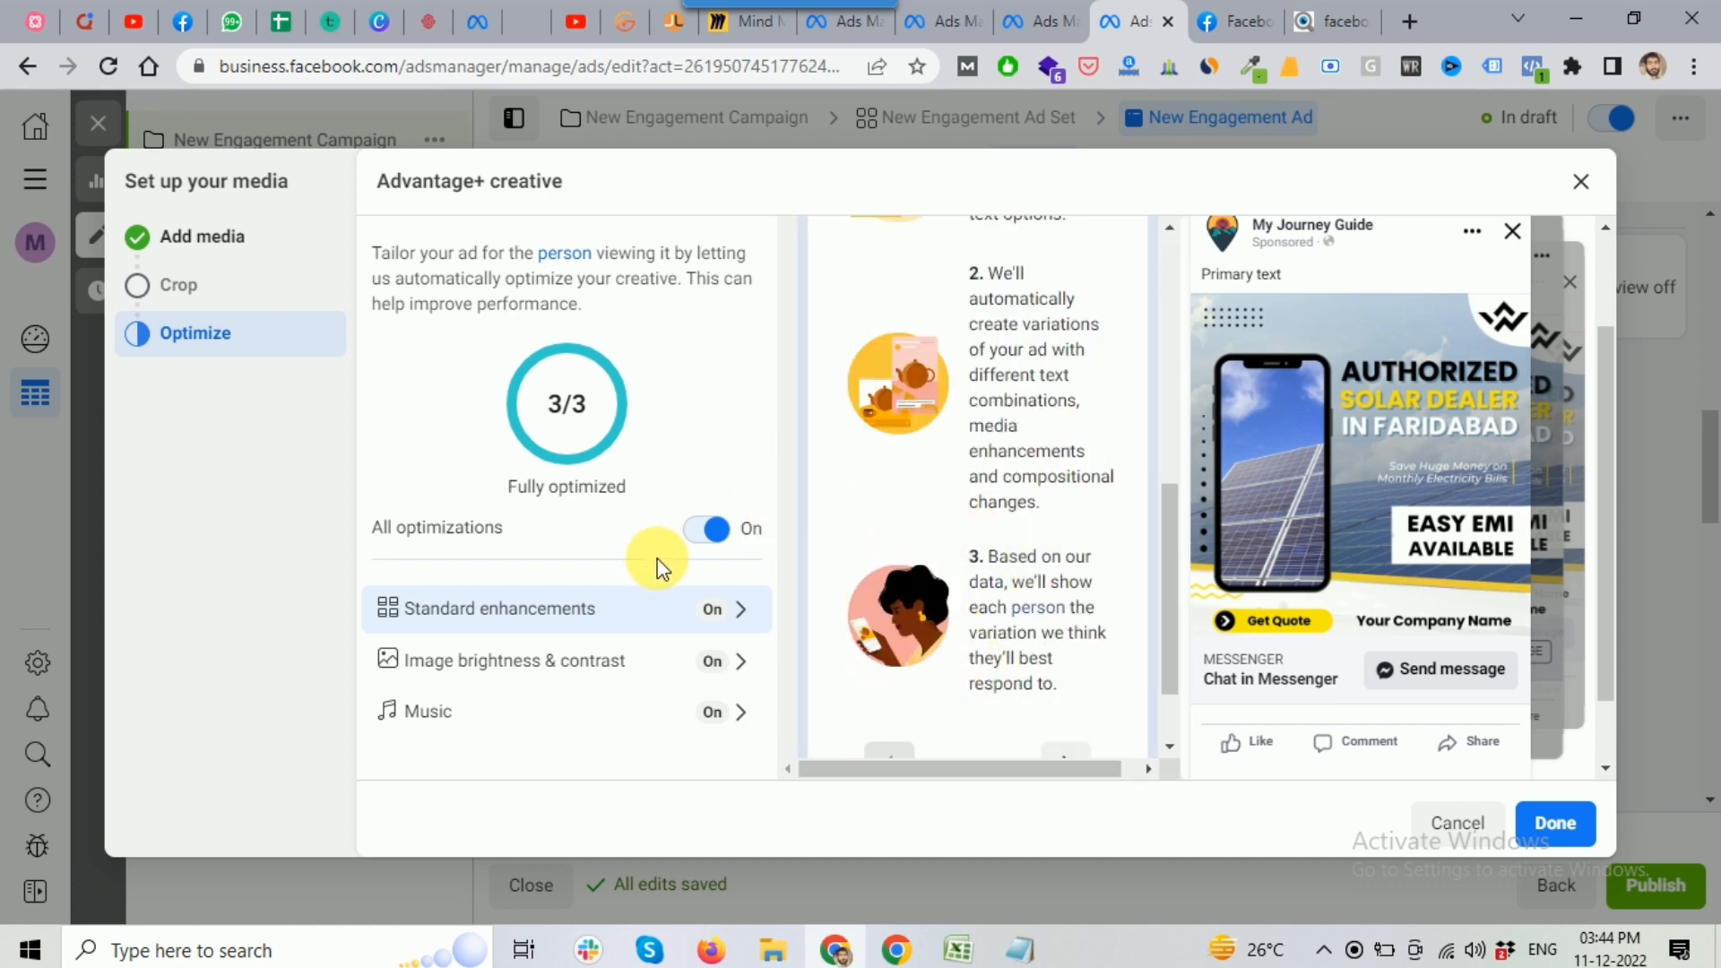
# Turn off all Advantage+ creative optimizations and finish the media setup
pyautogui.click(707, 531)
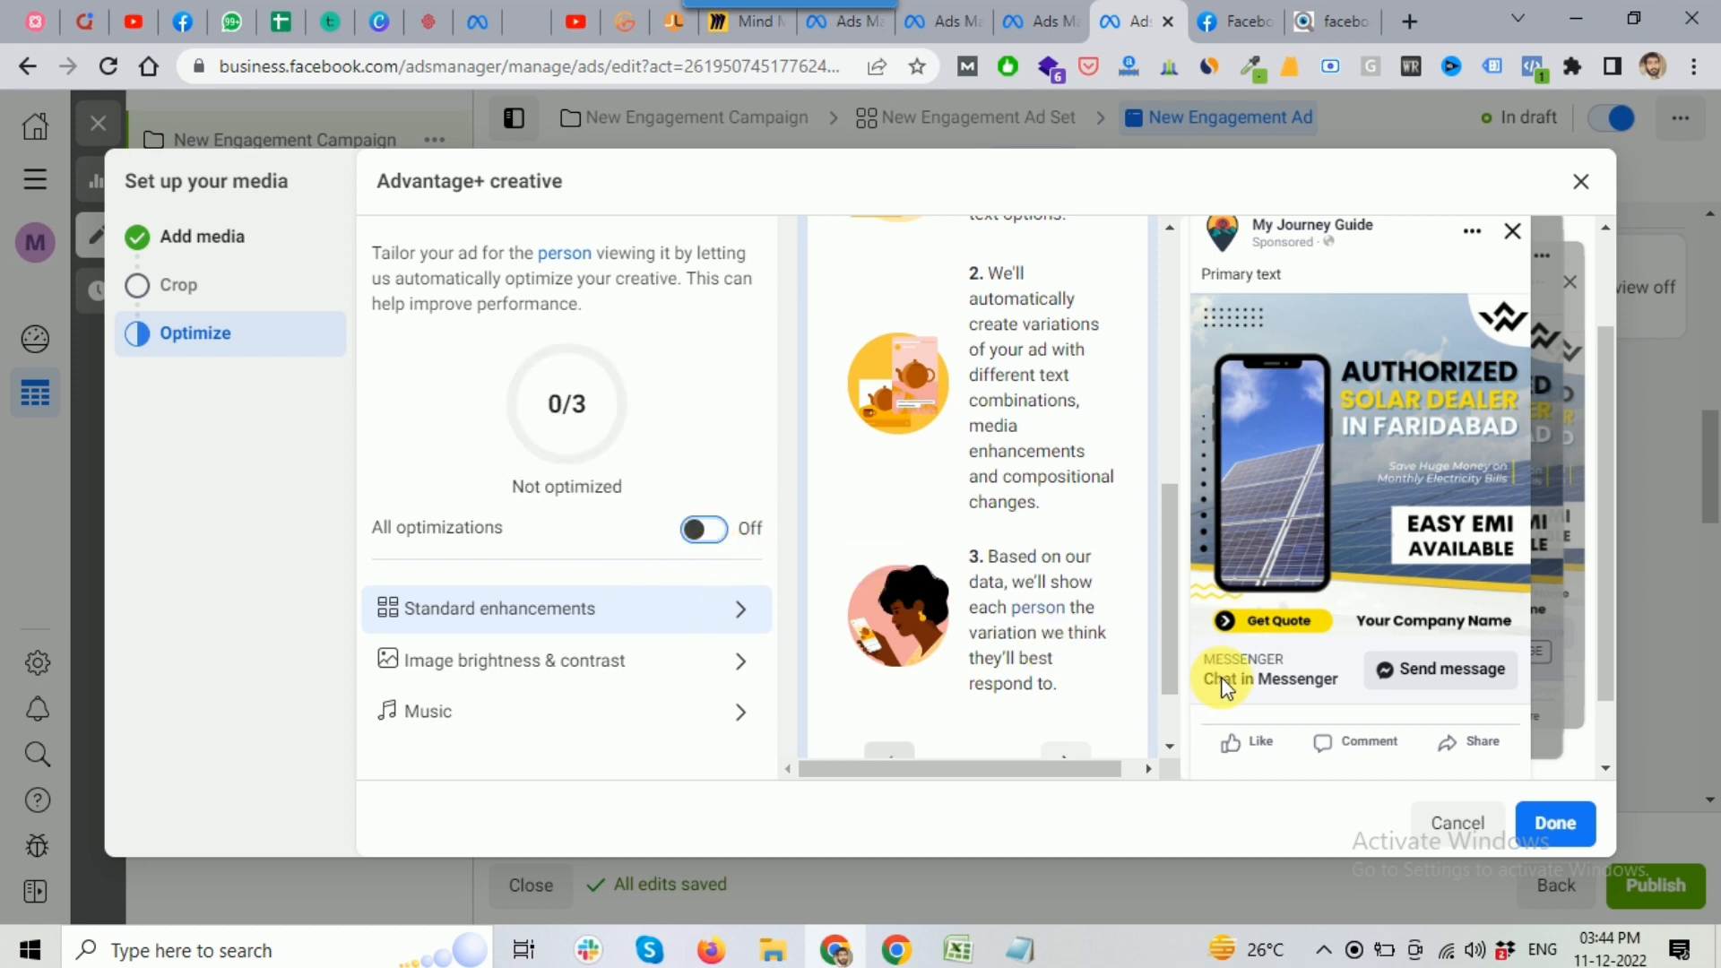
pyautogui.click(1554, 827)
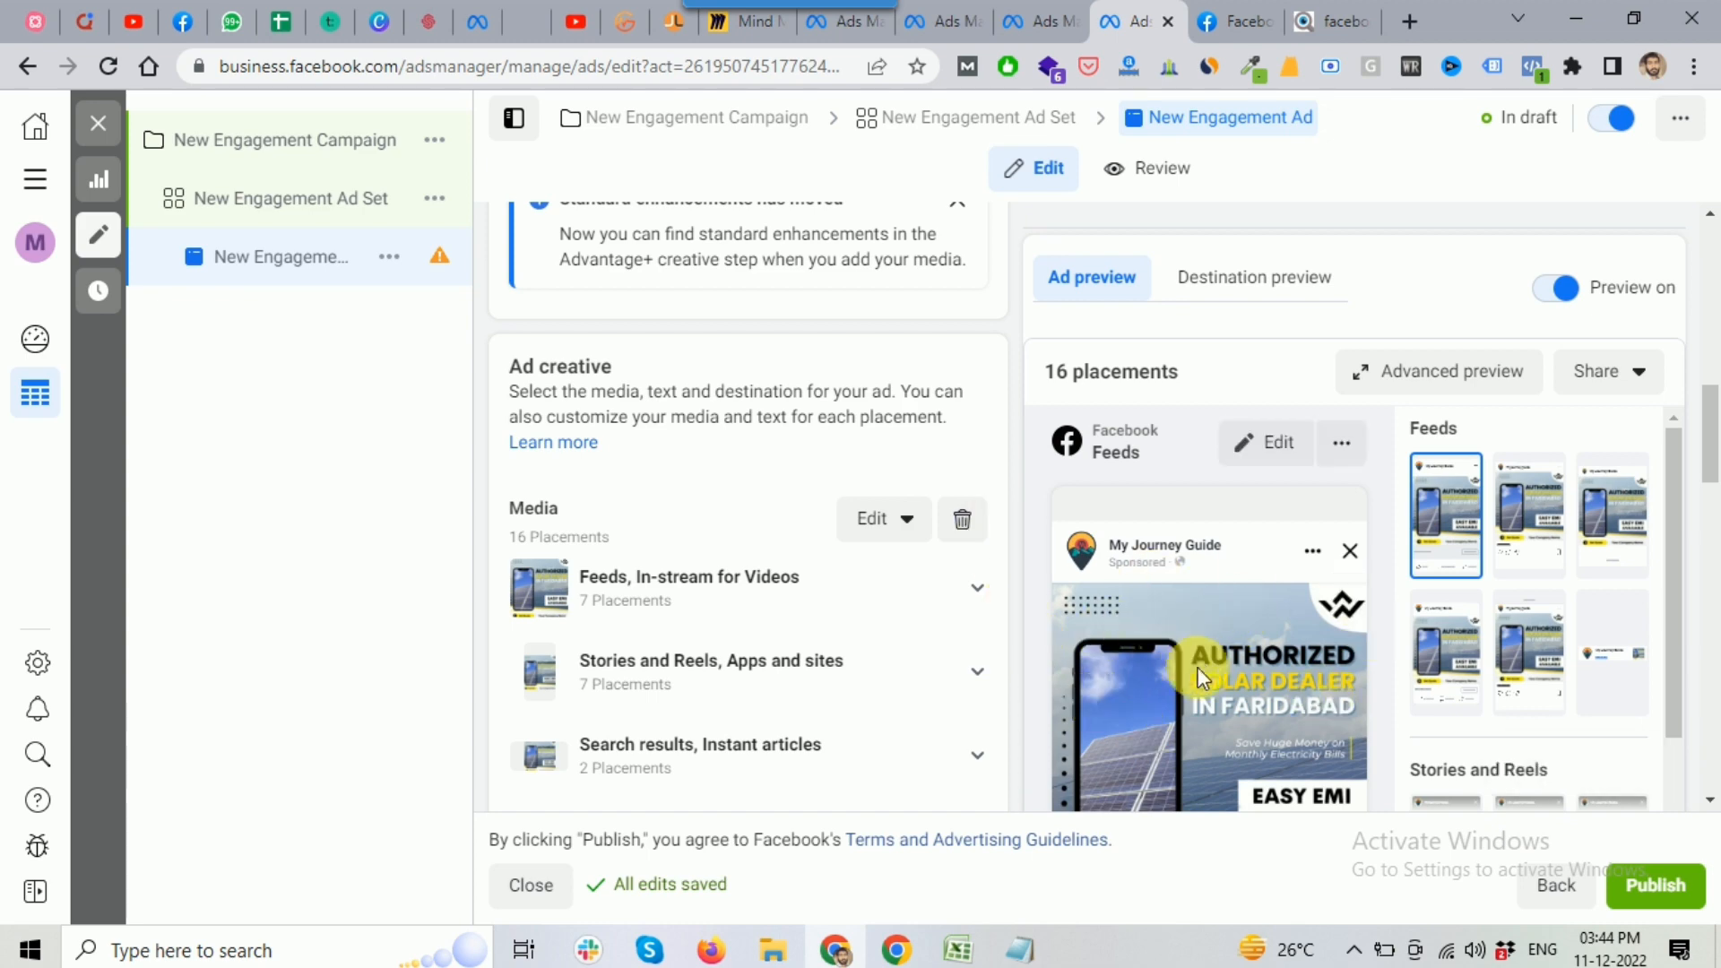
# Copy the prepared solar ad copy from the notes file into the primary text, beginning "Looking to Buy Solar Power System in Delhi?"
pyautogui.scroll(-5, 818, 588)
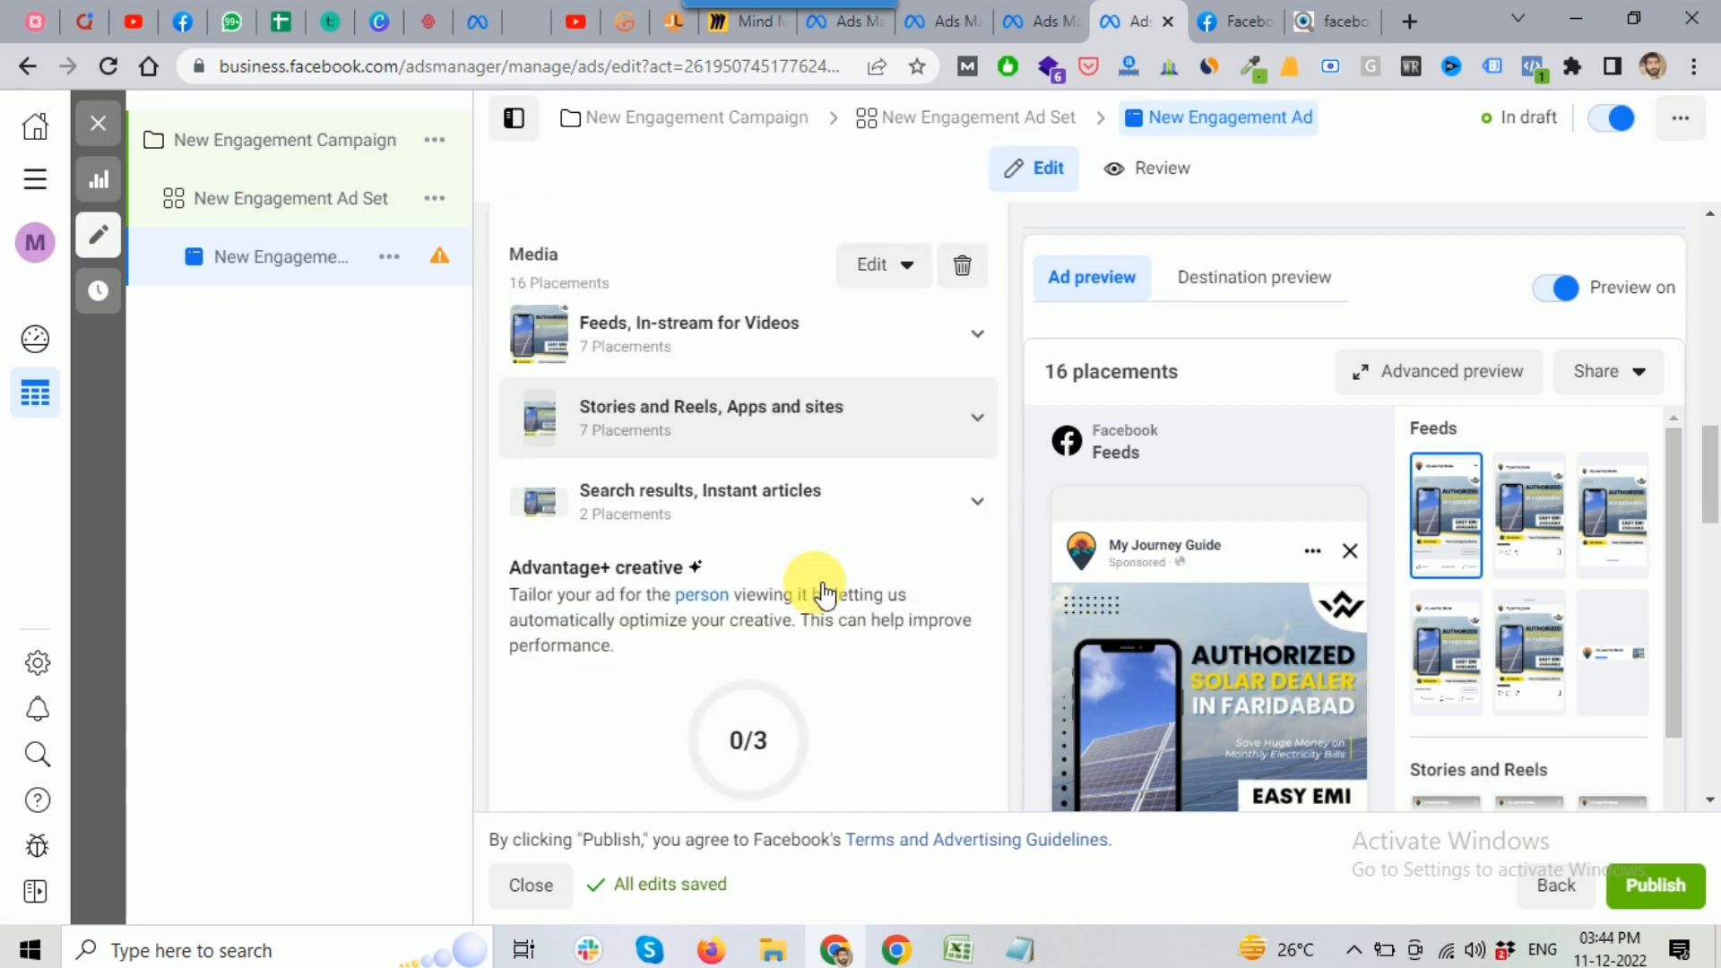
pyautogui.scroll(-4, 818, 588)
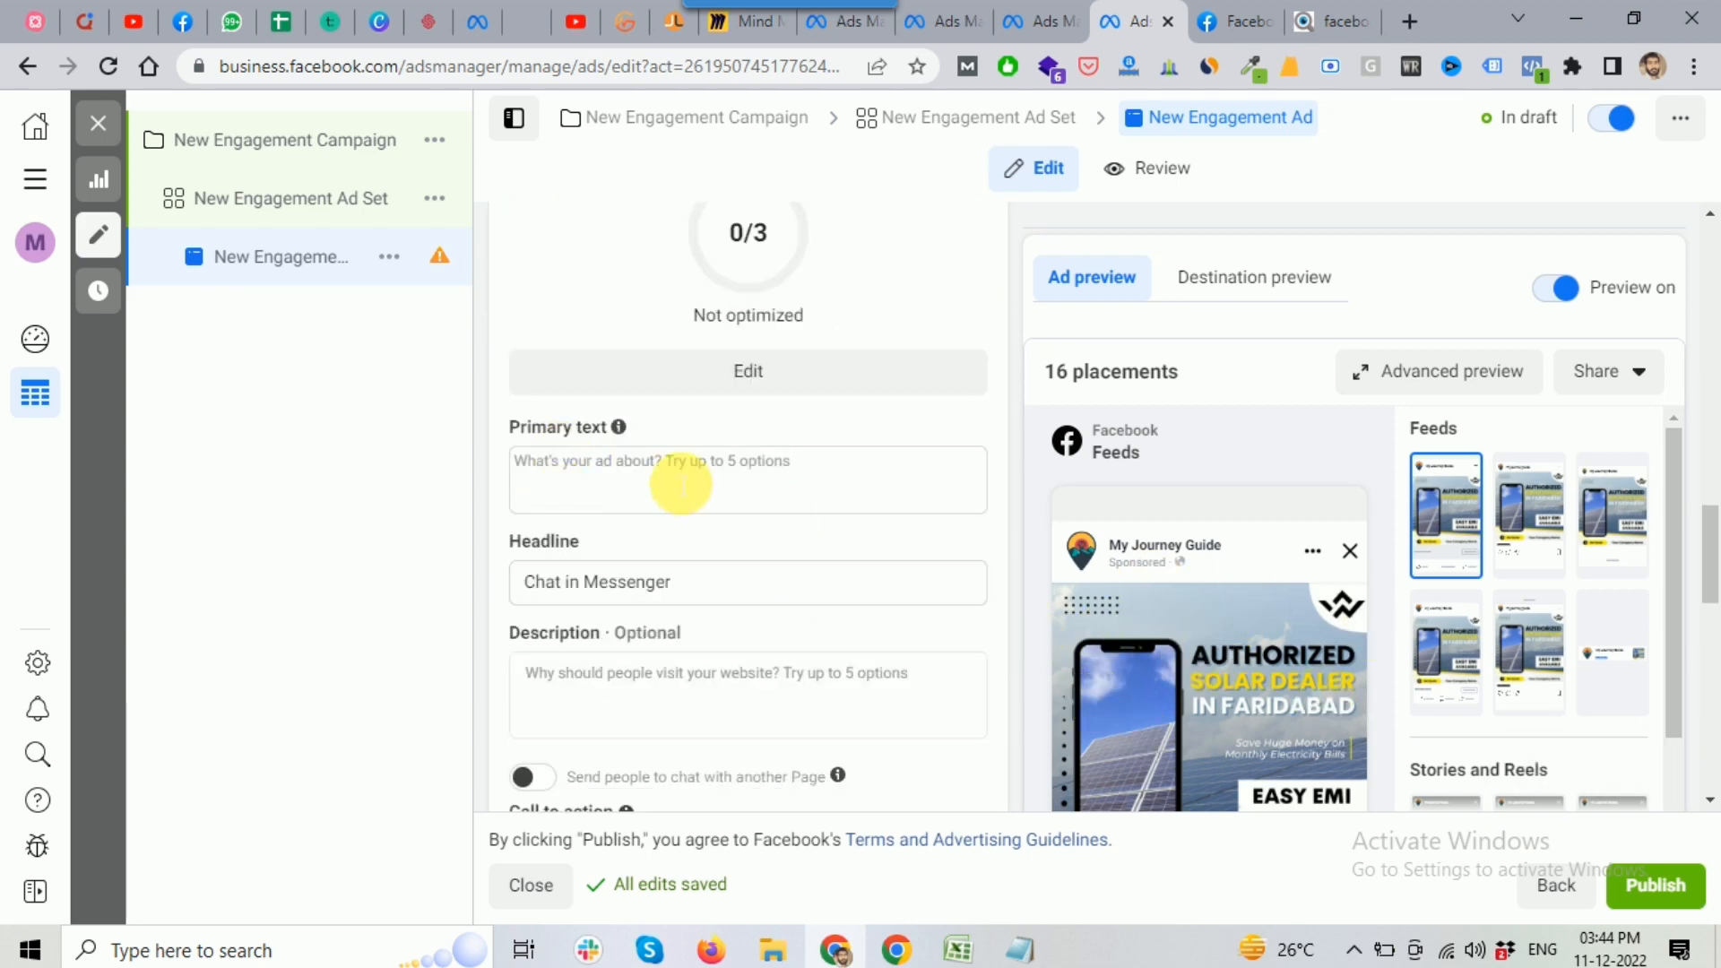
pyautogui.click(681, 484)
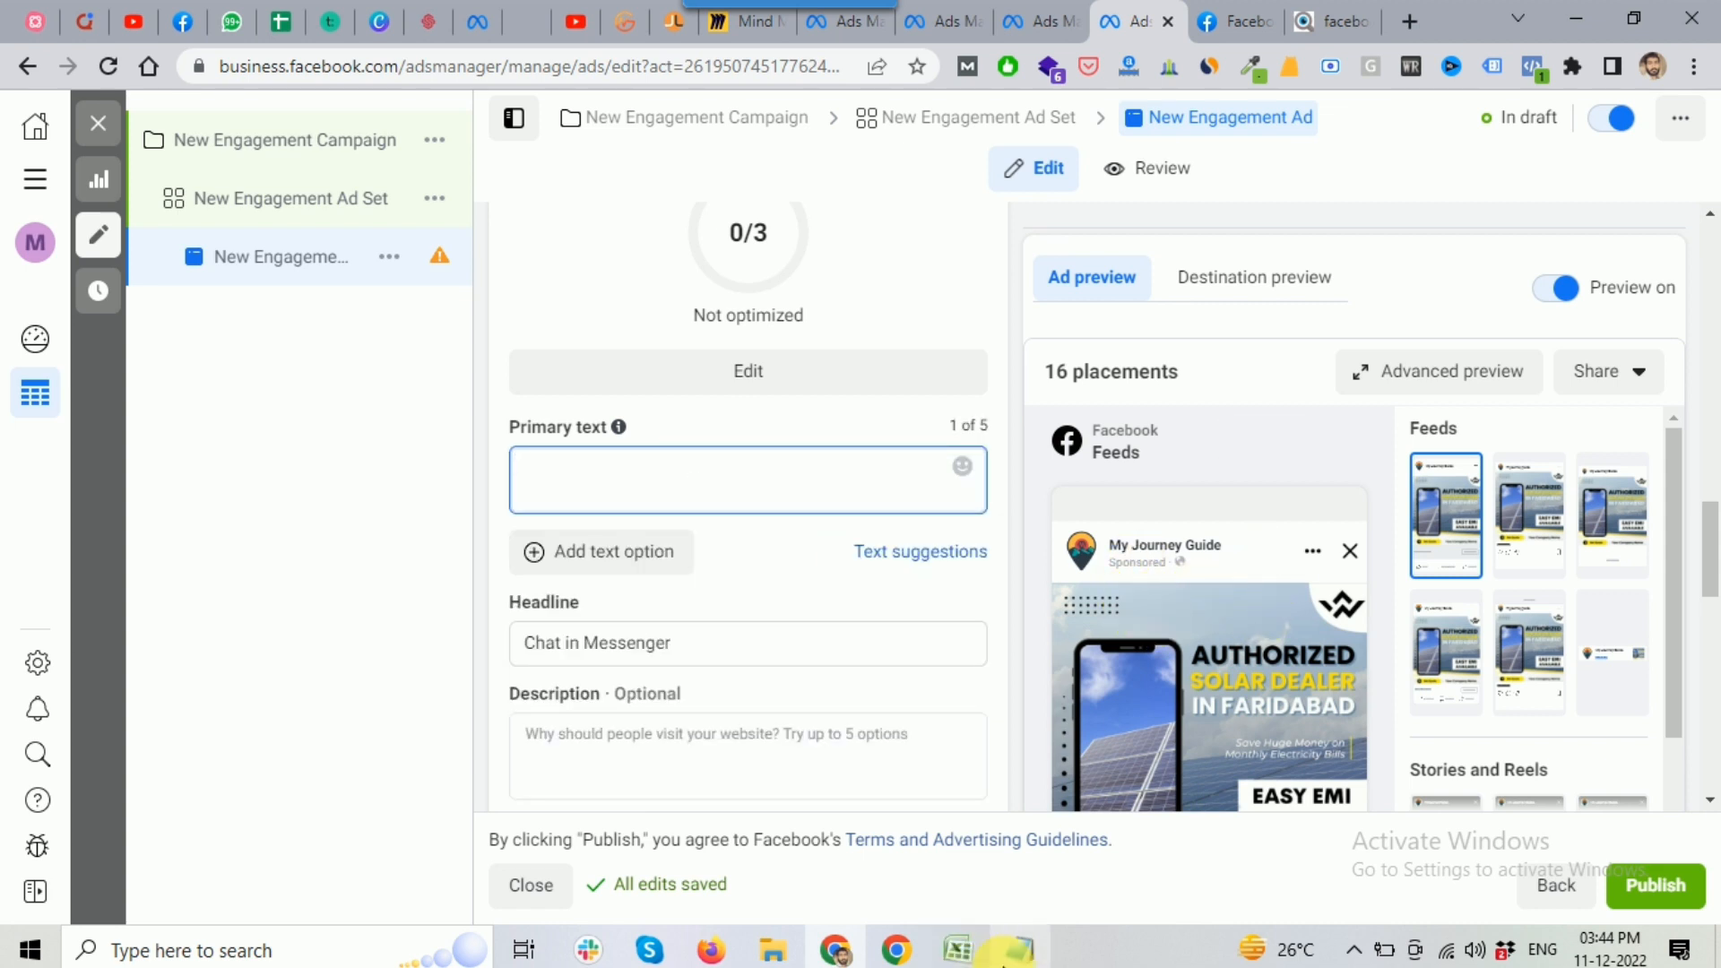
pyautogui.click(1019, 949)
pyautogui.moveTo(816, 464); pyautogui.dragTo(480, 163)
pyautogui.click(383, 568)
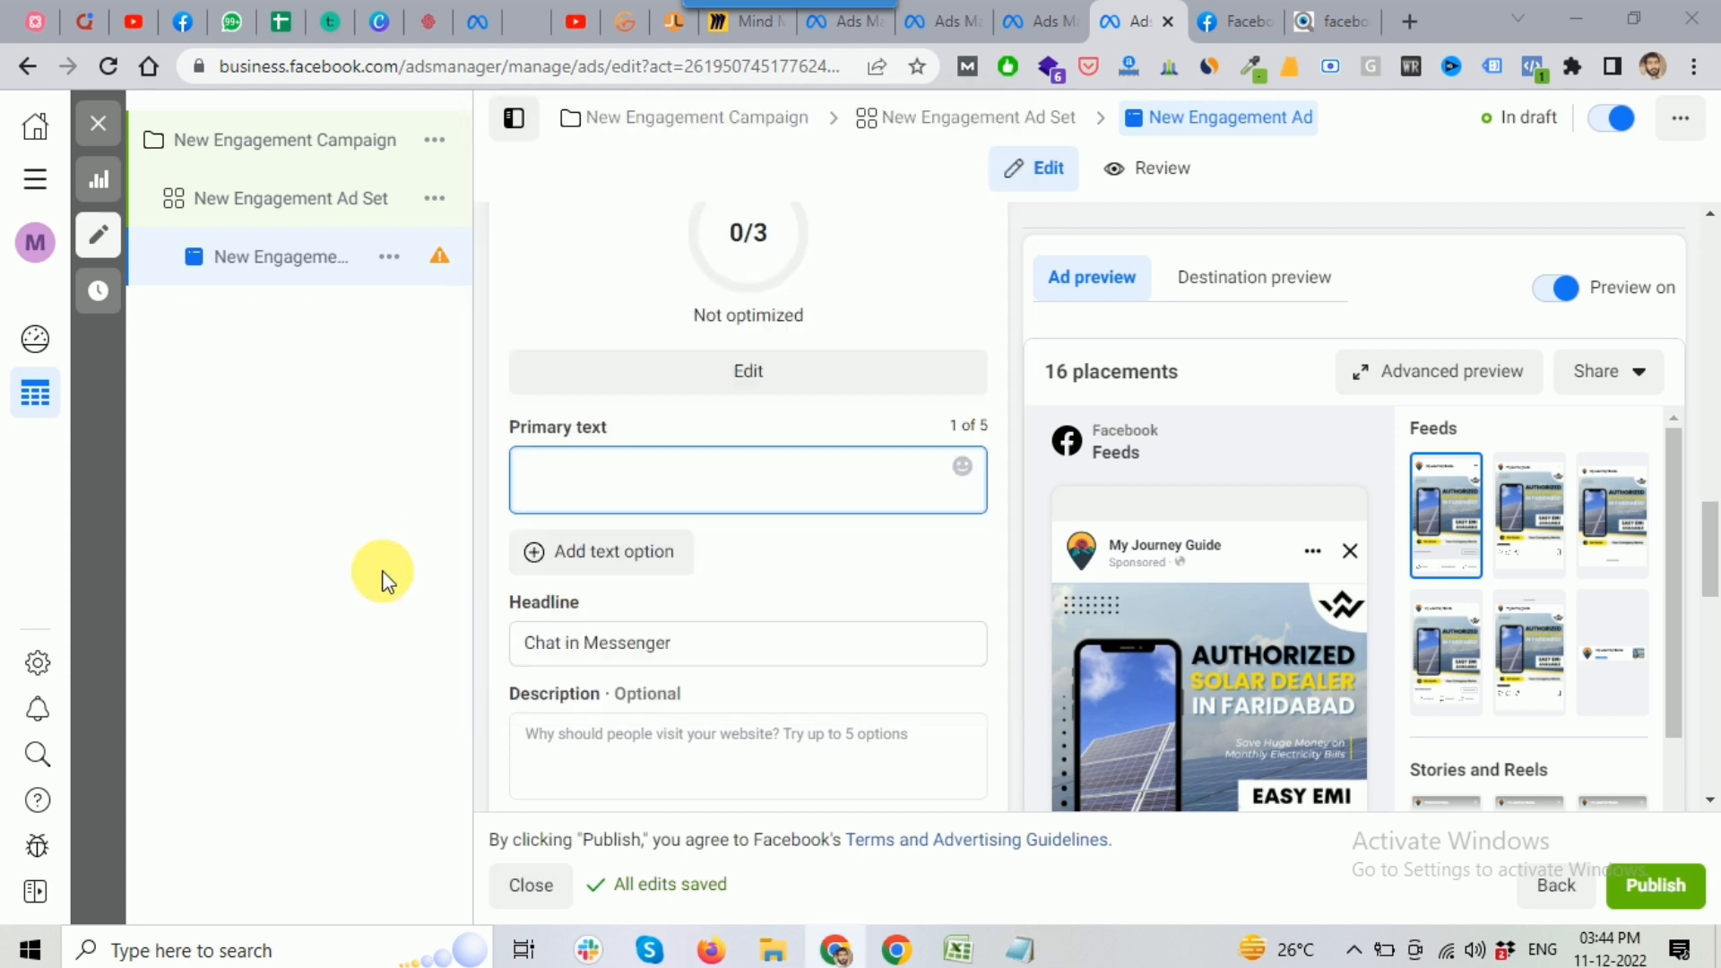
pyautogui.click(580, 492)
pyautogui.write("Looking to Buy Solar Power System in Delhi?  We are an Authorized Distributor of India's Top Solar Manufacturers in Delhi NCR.   Switch to Solar With Solar Company ! 🏡  ✅ Save on Electricity Bills Upto 90% 💰 Enjoy 0% EMI financing ✅ End-to-end delivery. ✅ Net-metering & Subsidy facilitation ✅ Trained and dedicated technicians. ✅ Quick installation within four days")
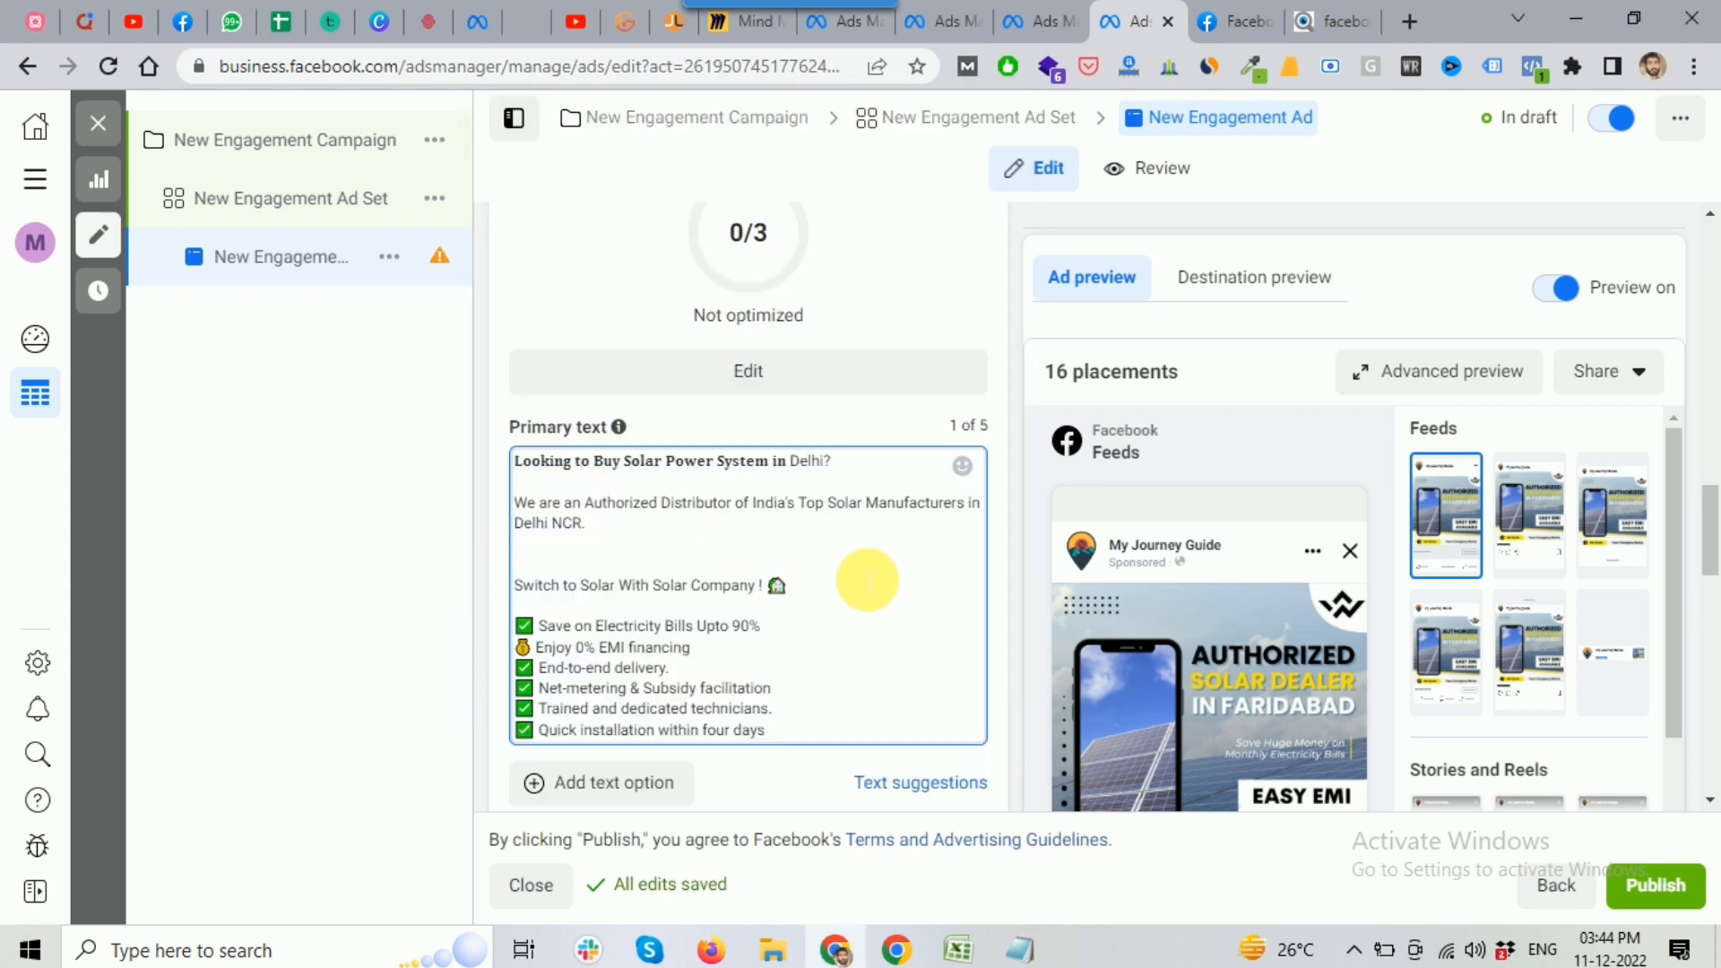
# Review the headline and optional description fields, keeping "Chat in Messenger" as the headline and leaving the description empty
pyautogui.scroll(-3, 717, 567)
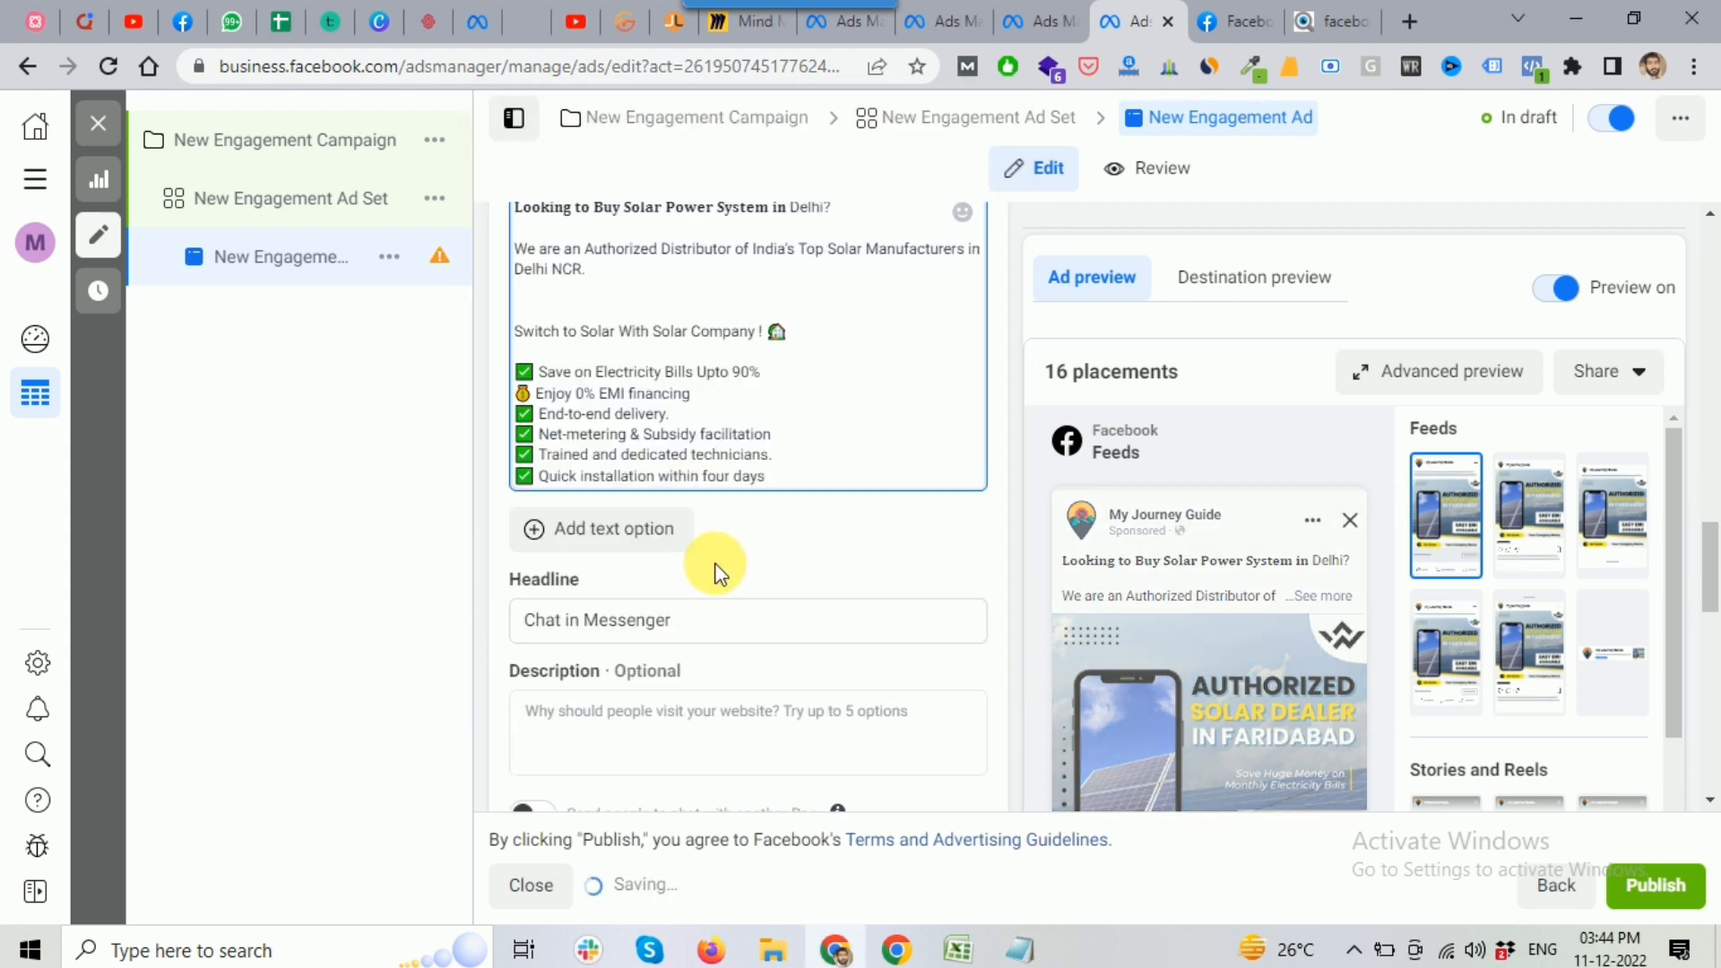
pyautogui.scroll(-2, 714, 569)
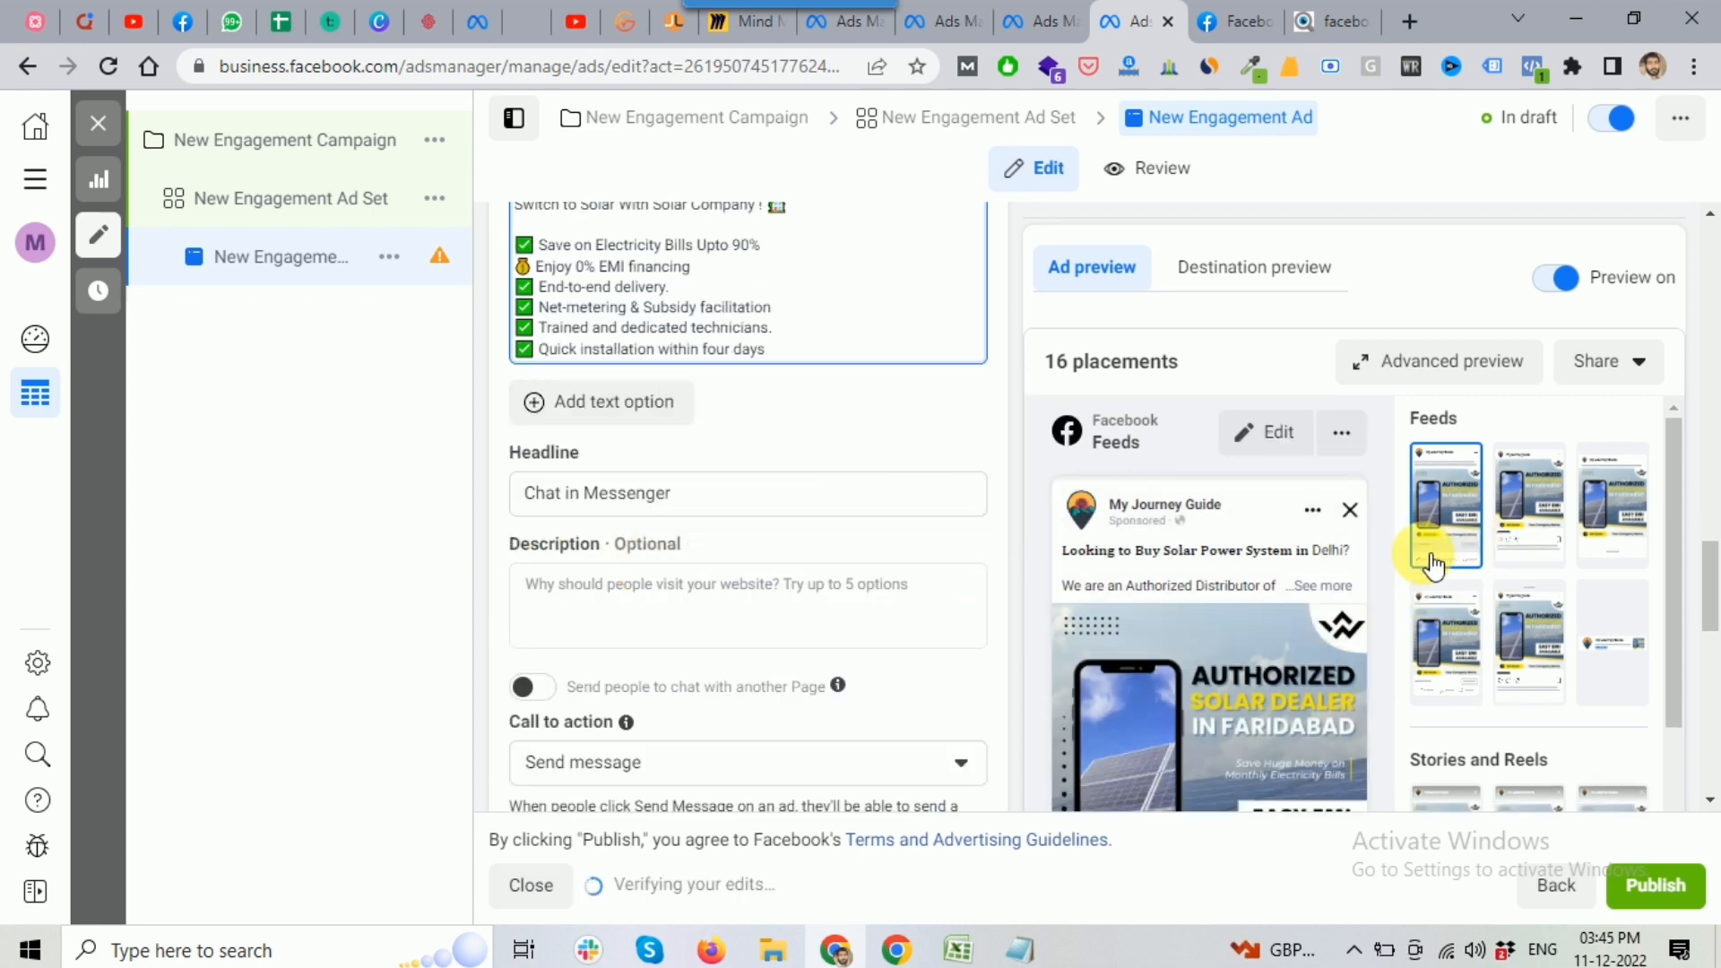
pyautogui.click(697, 502)
pyautogui.click(610, 493)
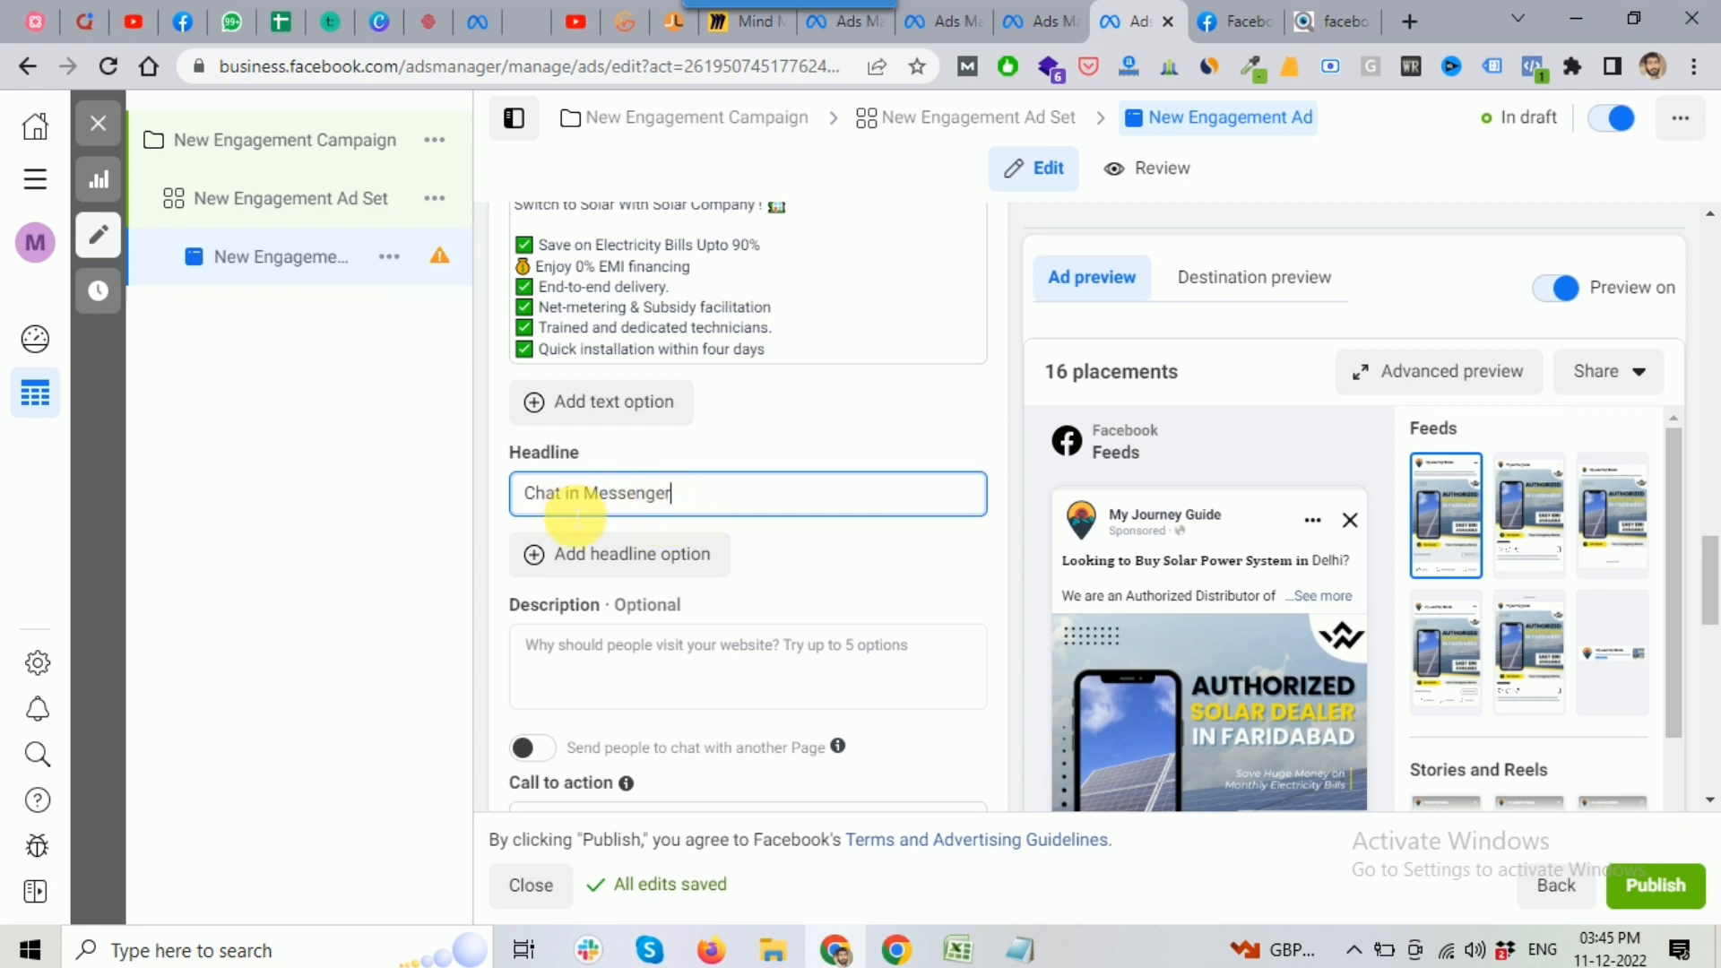
pyautogui.scroll(-2, 837, 665)
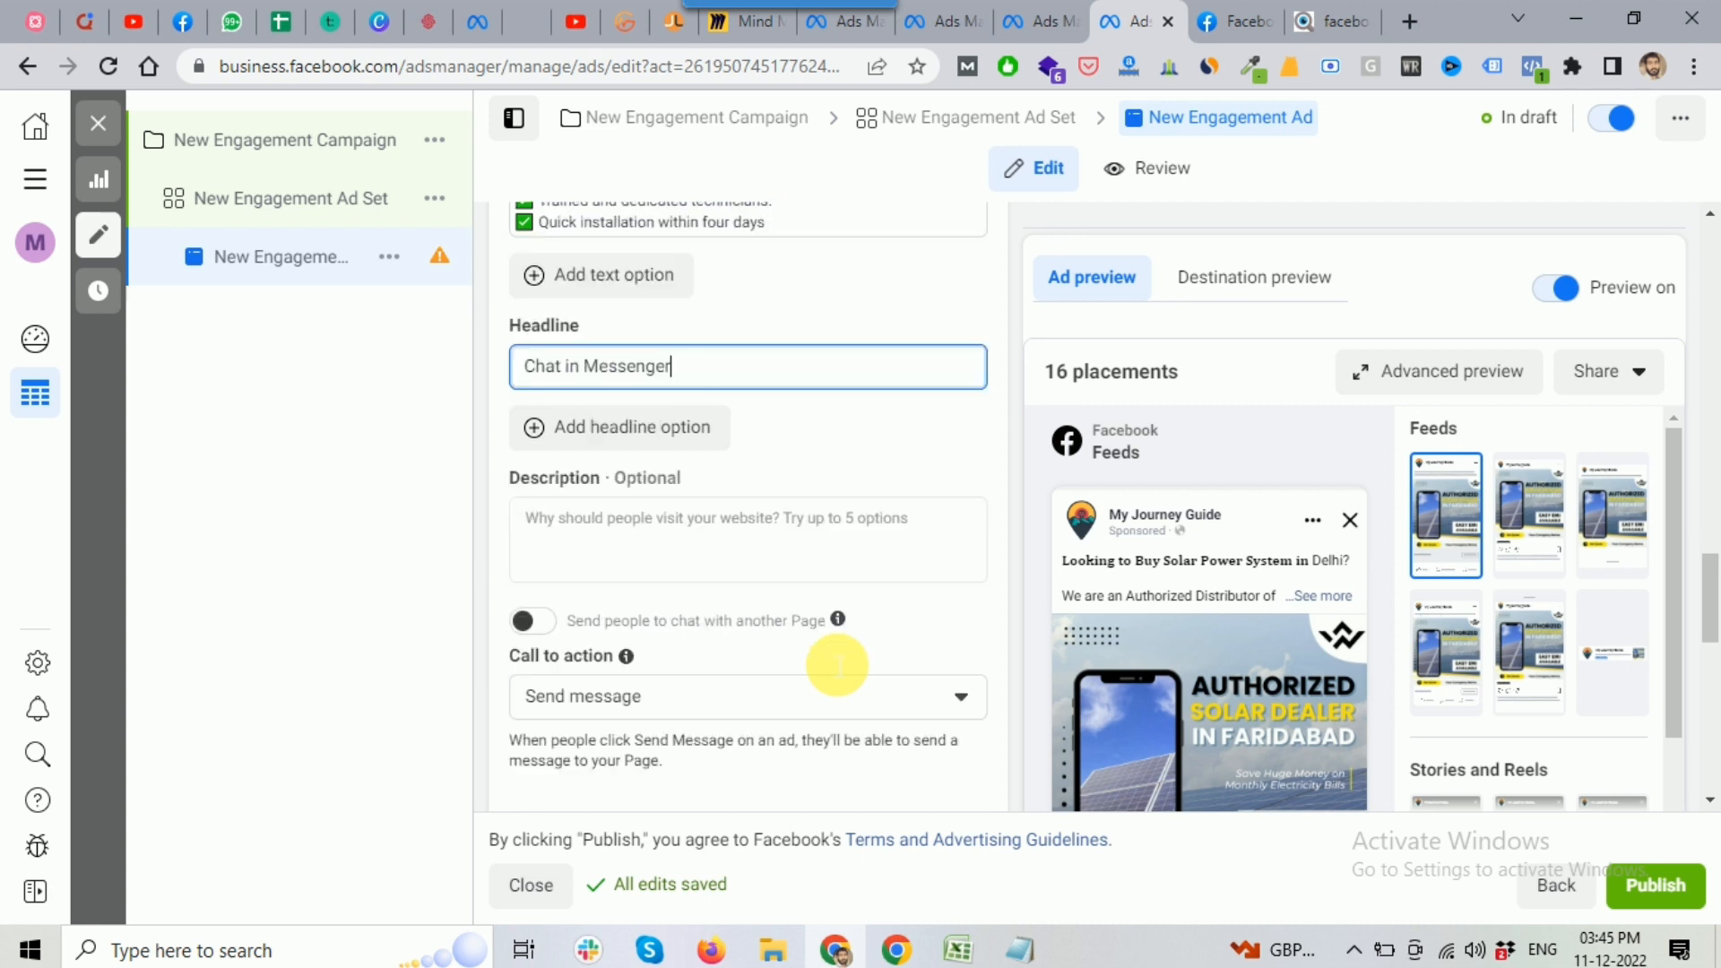
pyautogui.click(745, 541)
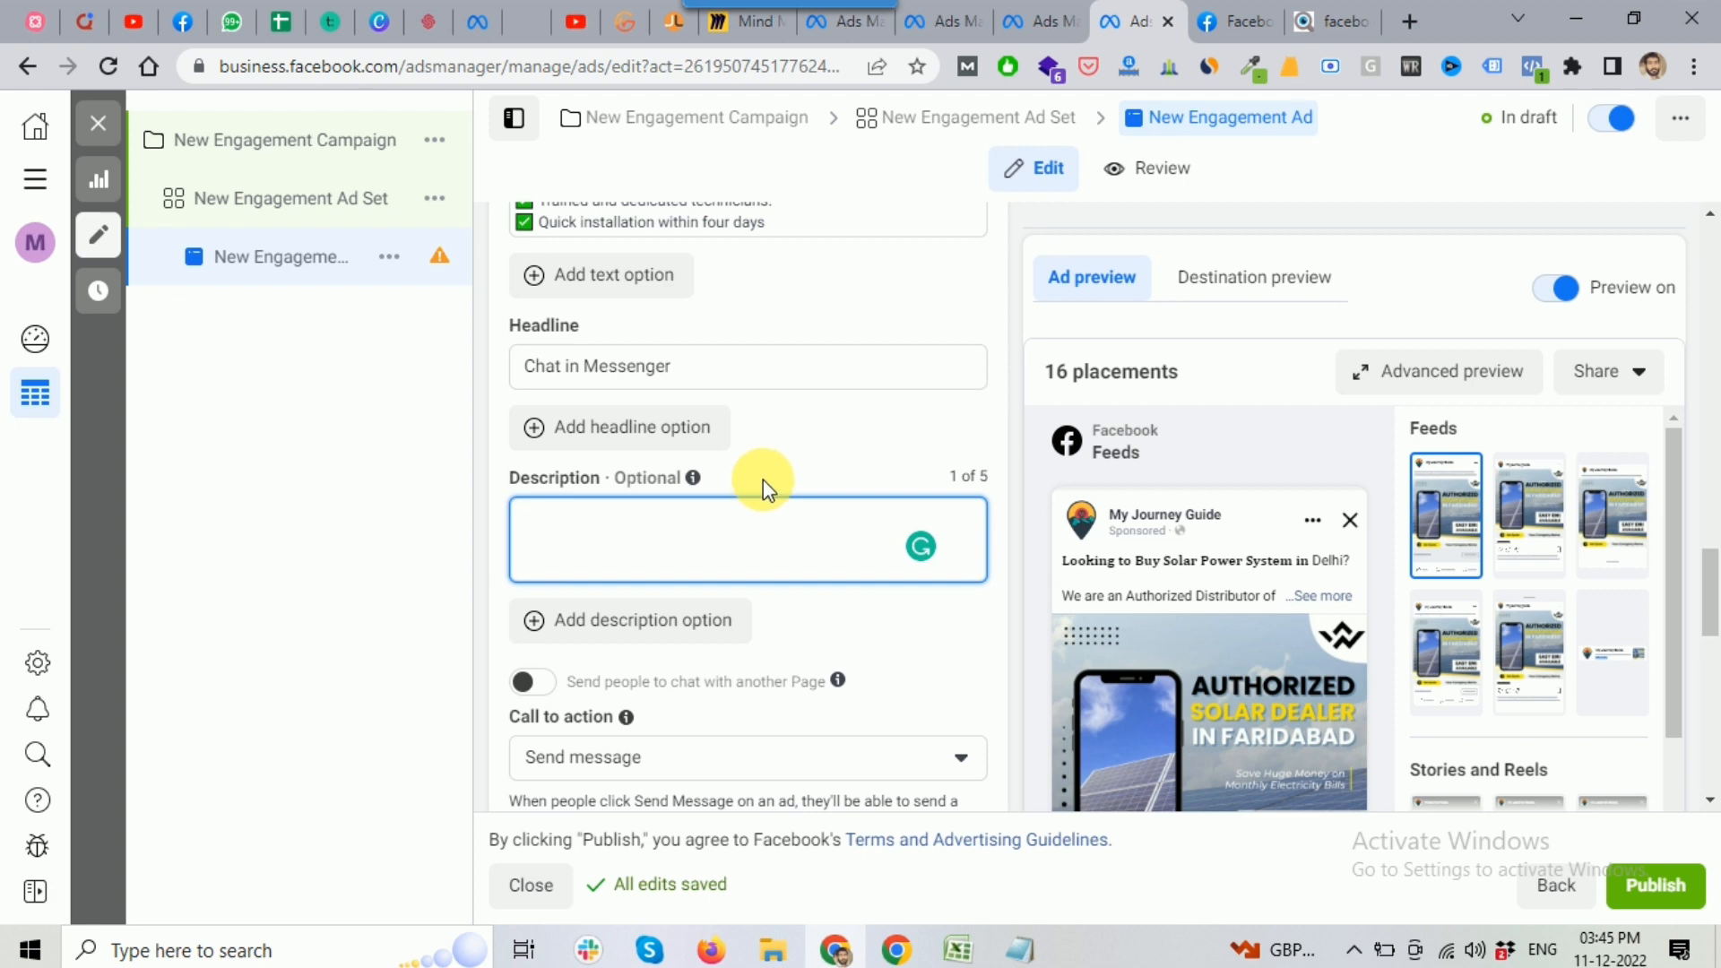
# Try the option to send people to chat with another Page, check its destination Page setting, and turn it off again
pyautogui.scroll(-2, 783, 551)
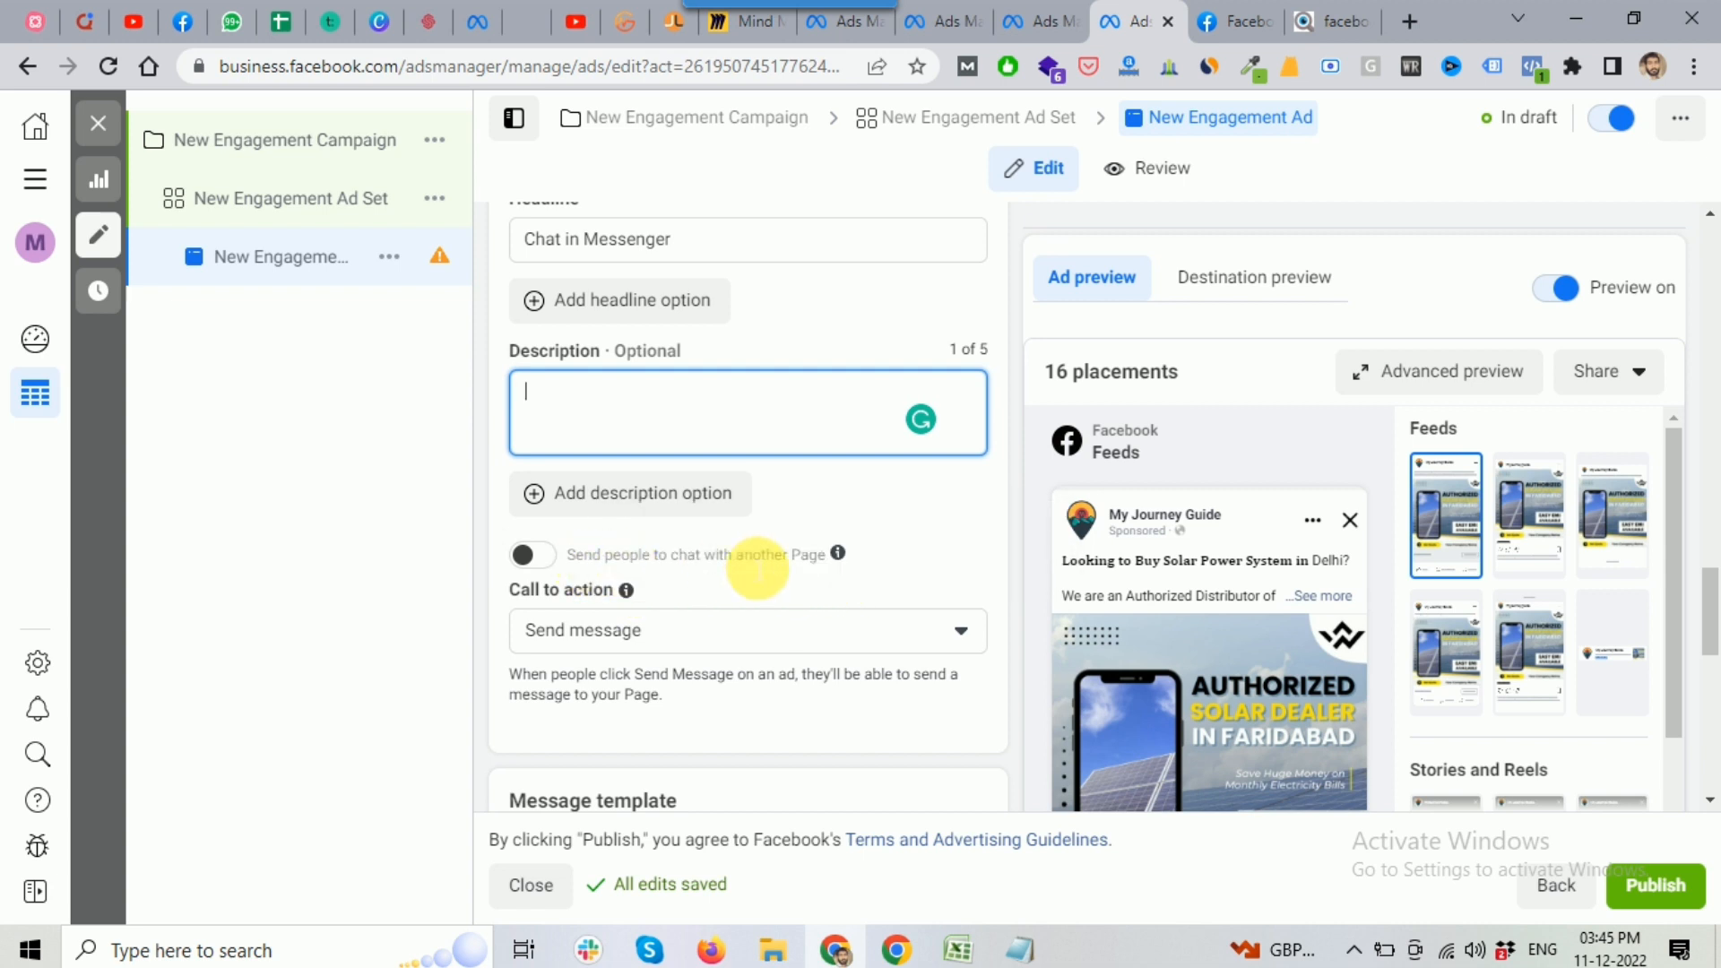
pyautogui.moveTo(565, 556); pyautogui.dragTo(829, 565)
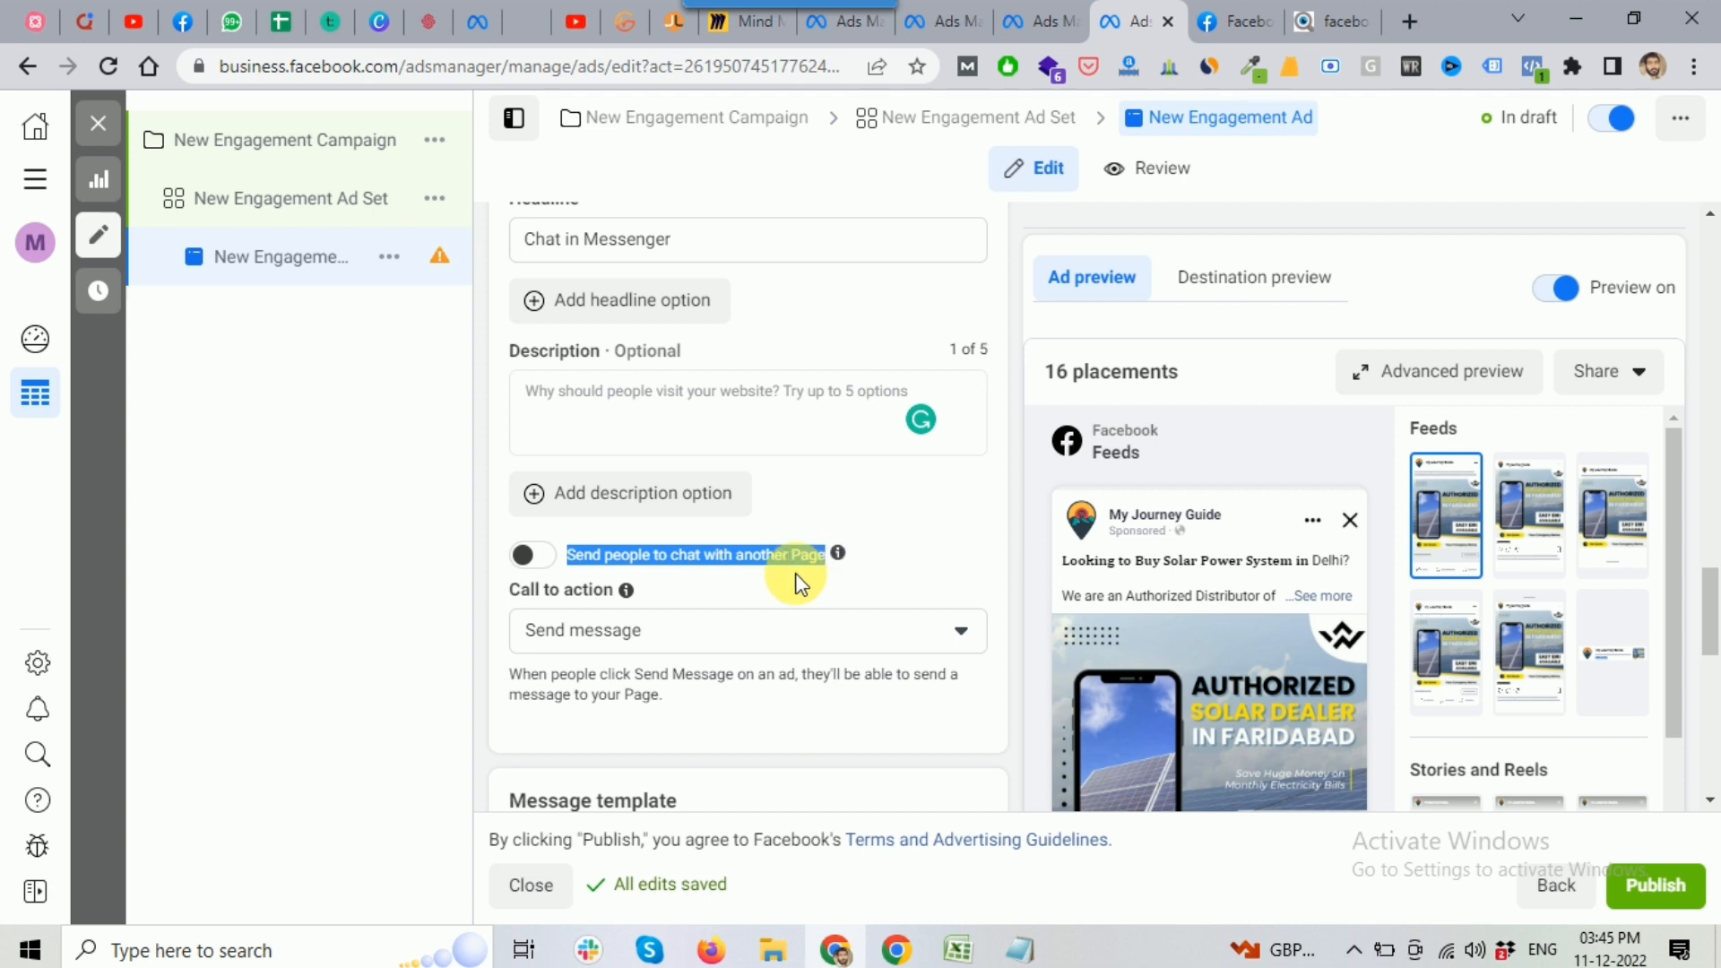
pyautogui.click(718, 584)
pyautogui.moveTo(1082, 516)
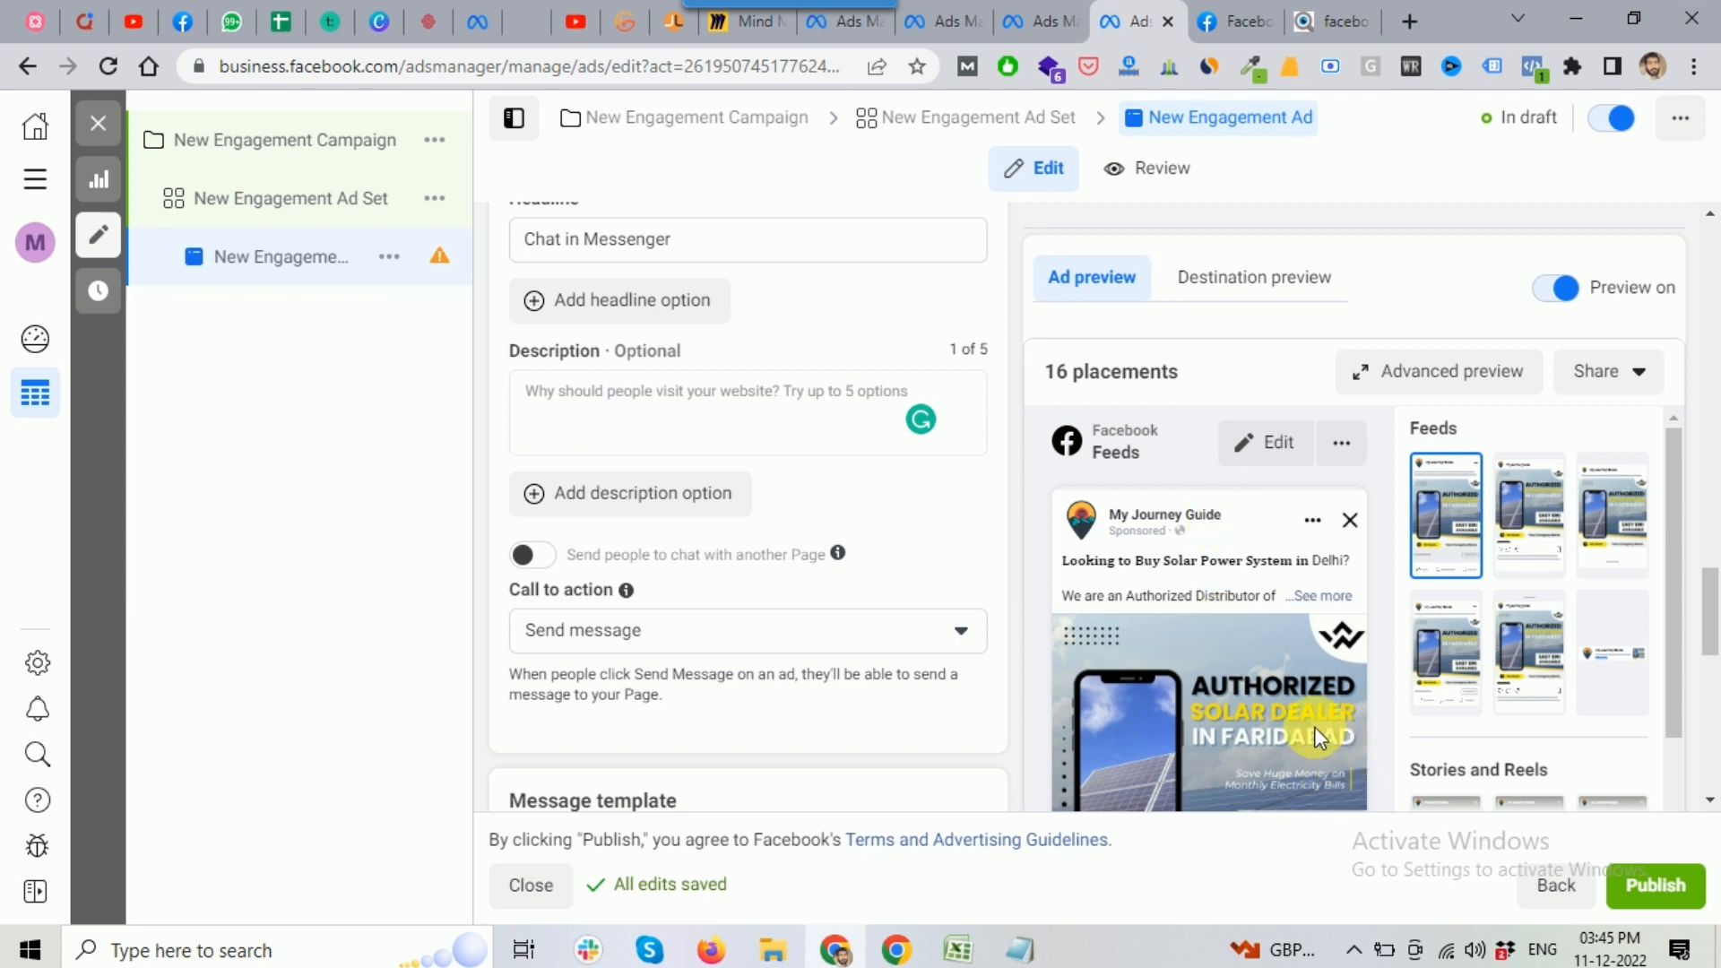
pyautogui.moveTo(840, 554)
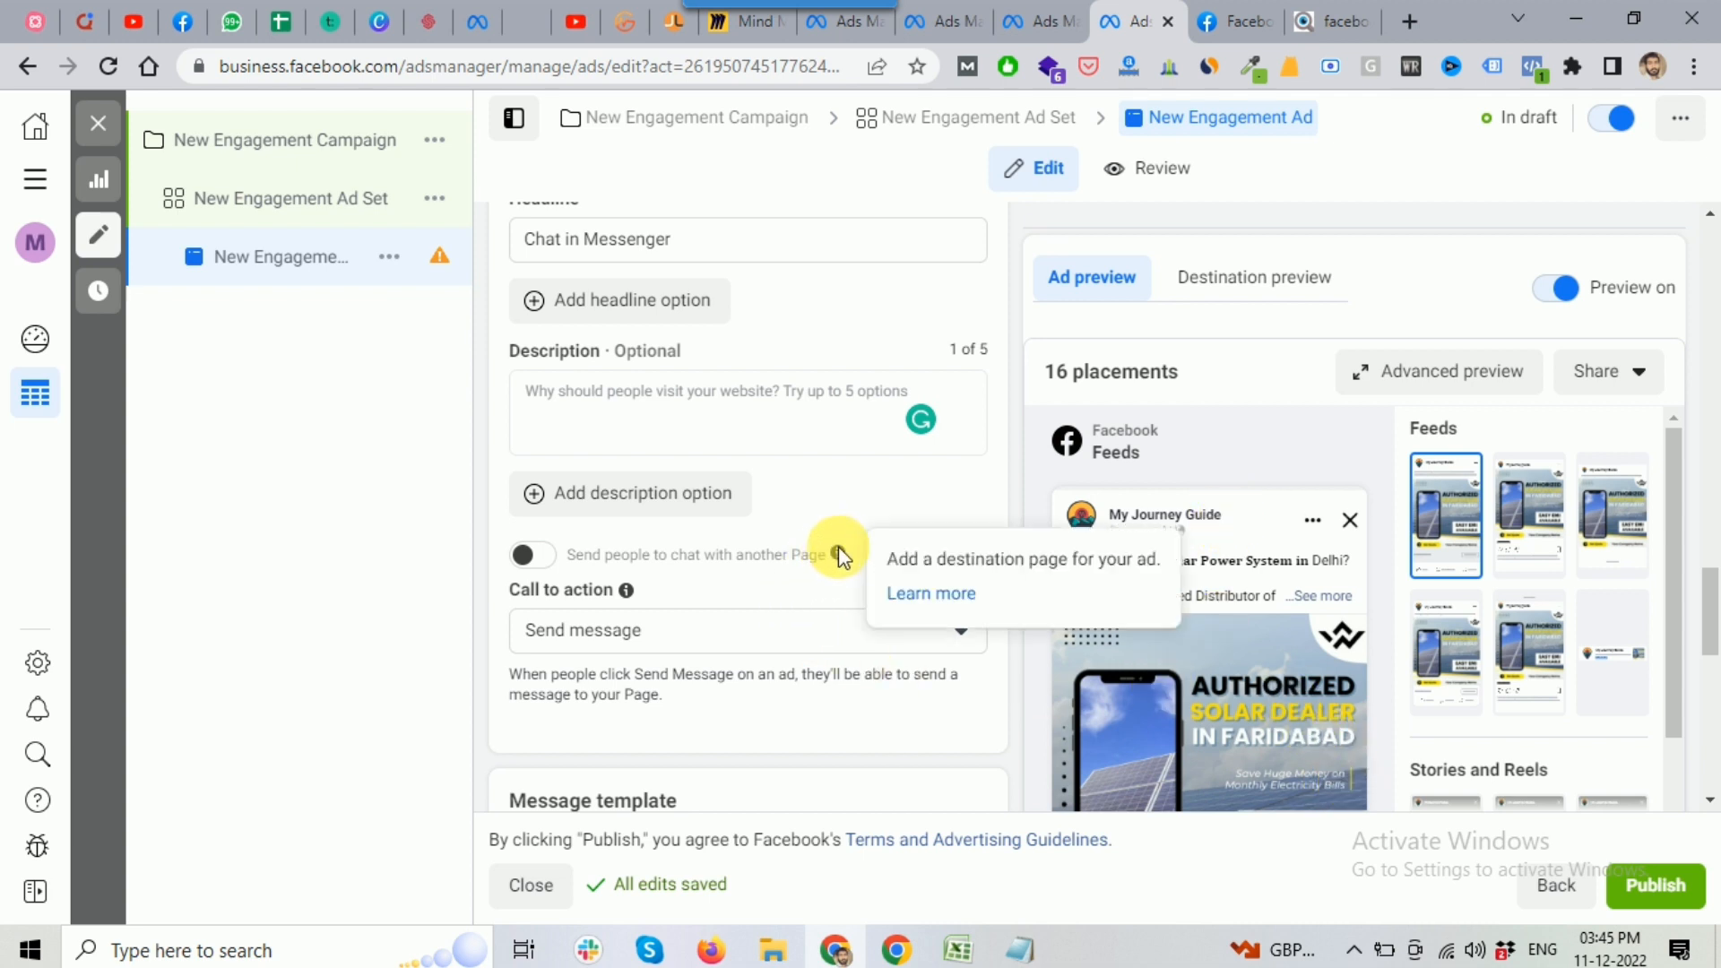
pyautogui.click(535, 556)
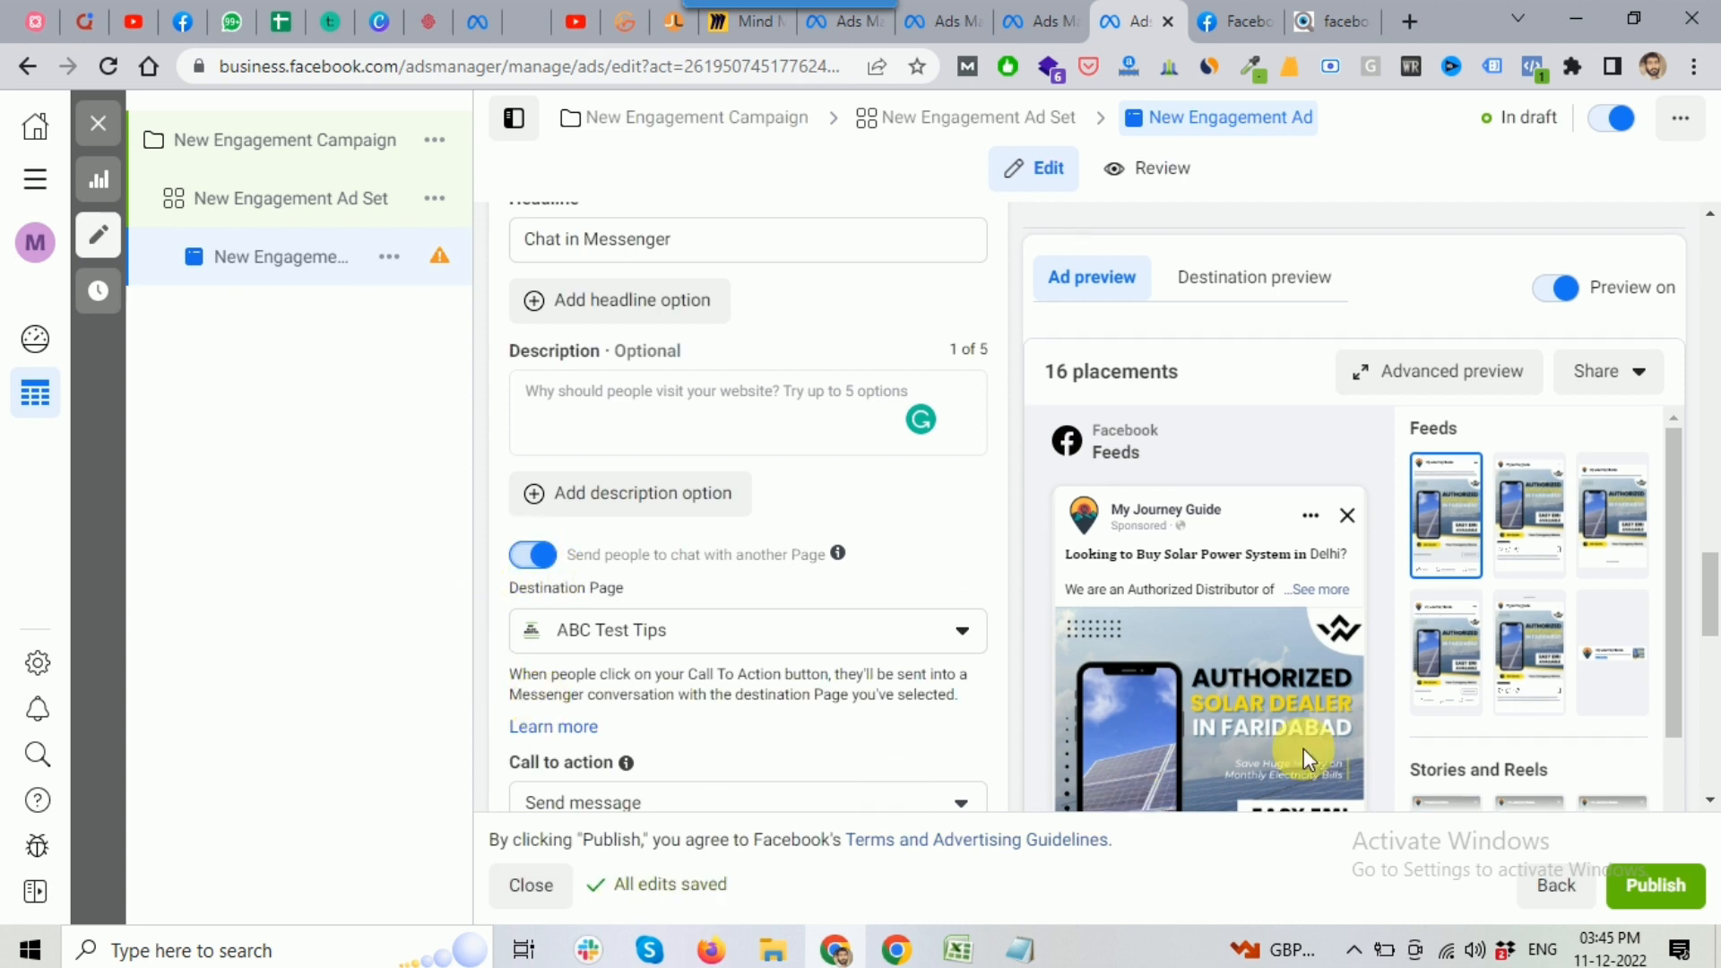
pyautogui.scroll(-2, 762, 712)
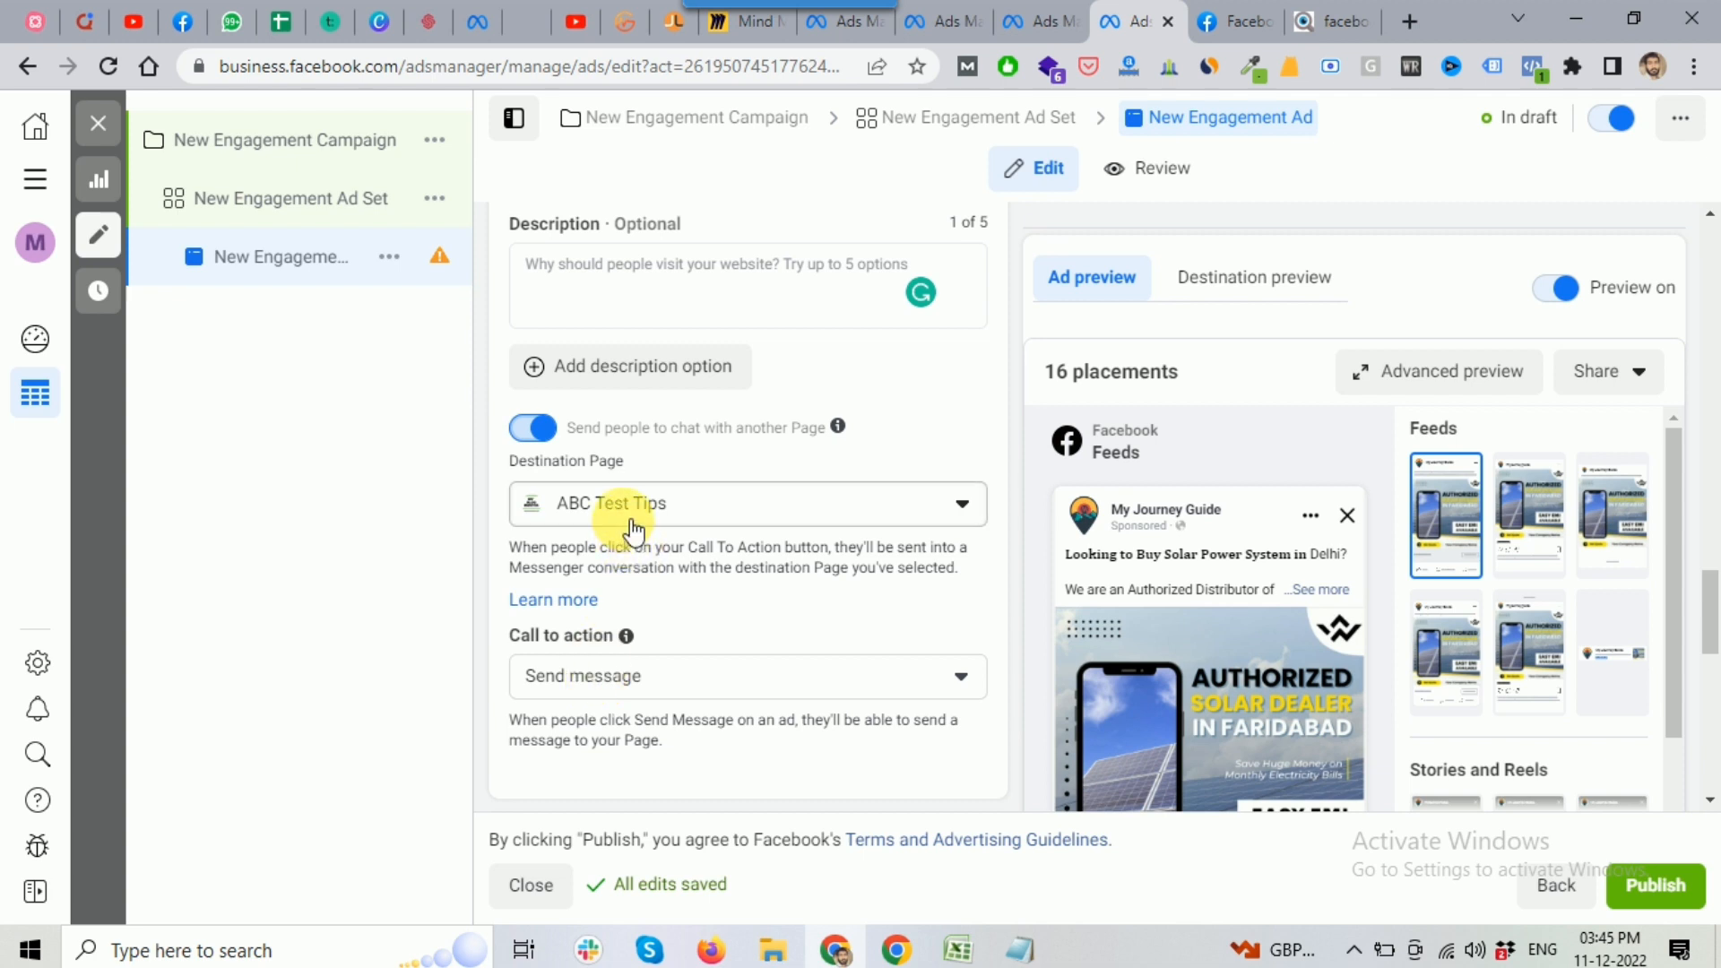
pyautogui.click(538, 429)
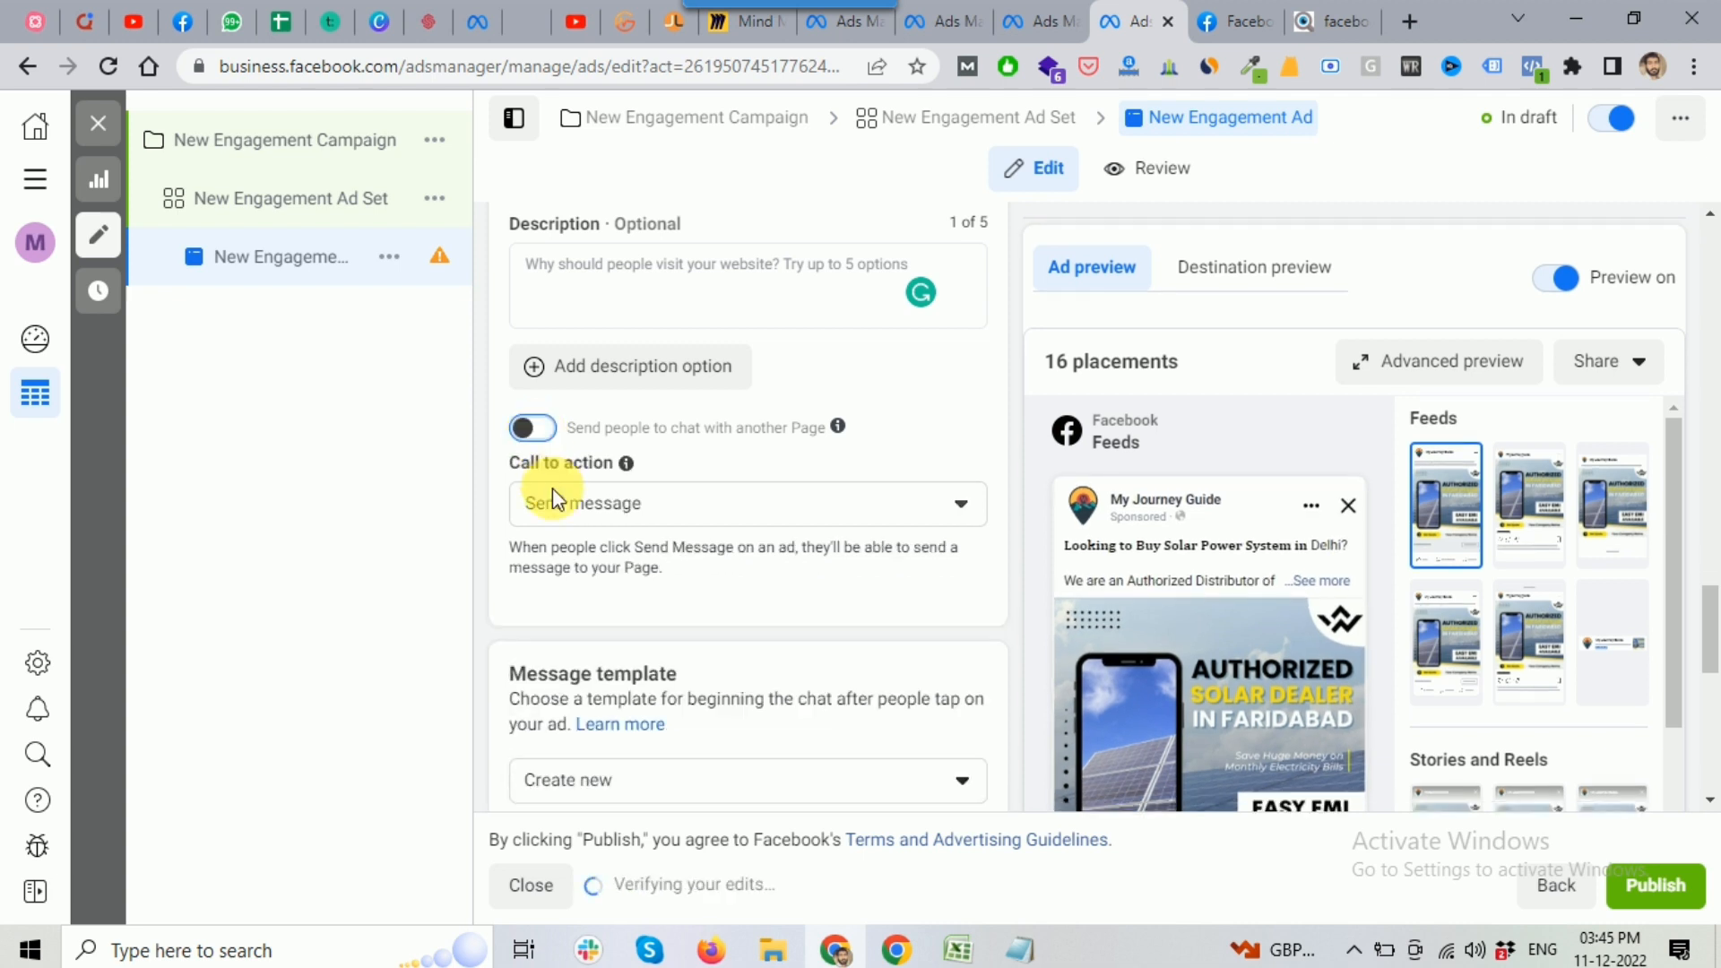
# Look through the call-to-action choices, keep Send message, and check the button in the Facebook Feeds ad preview
pyautogui.click(612, 513)
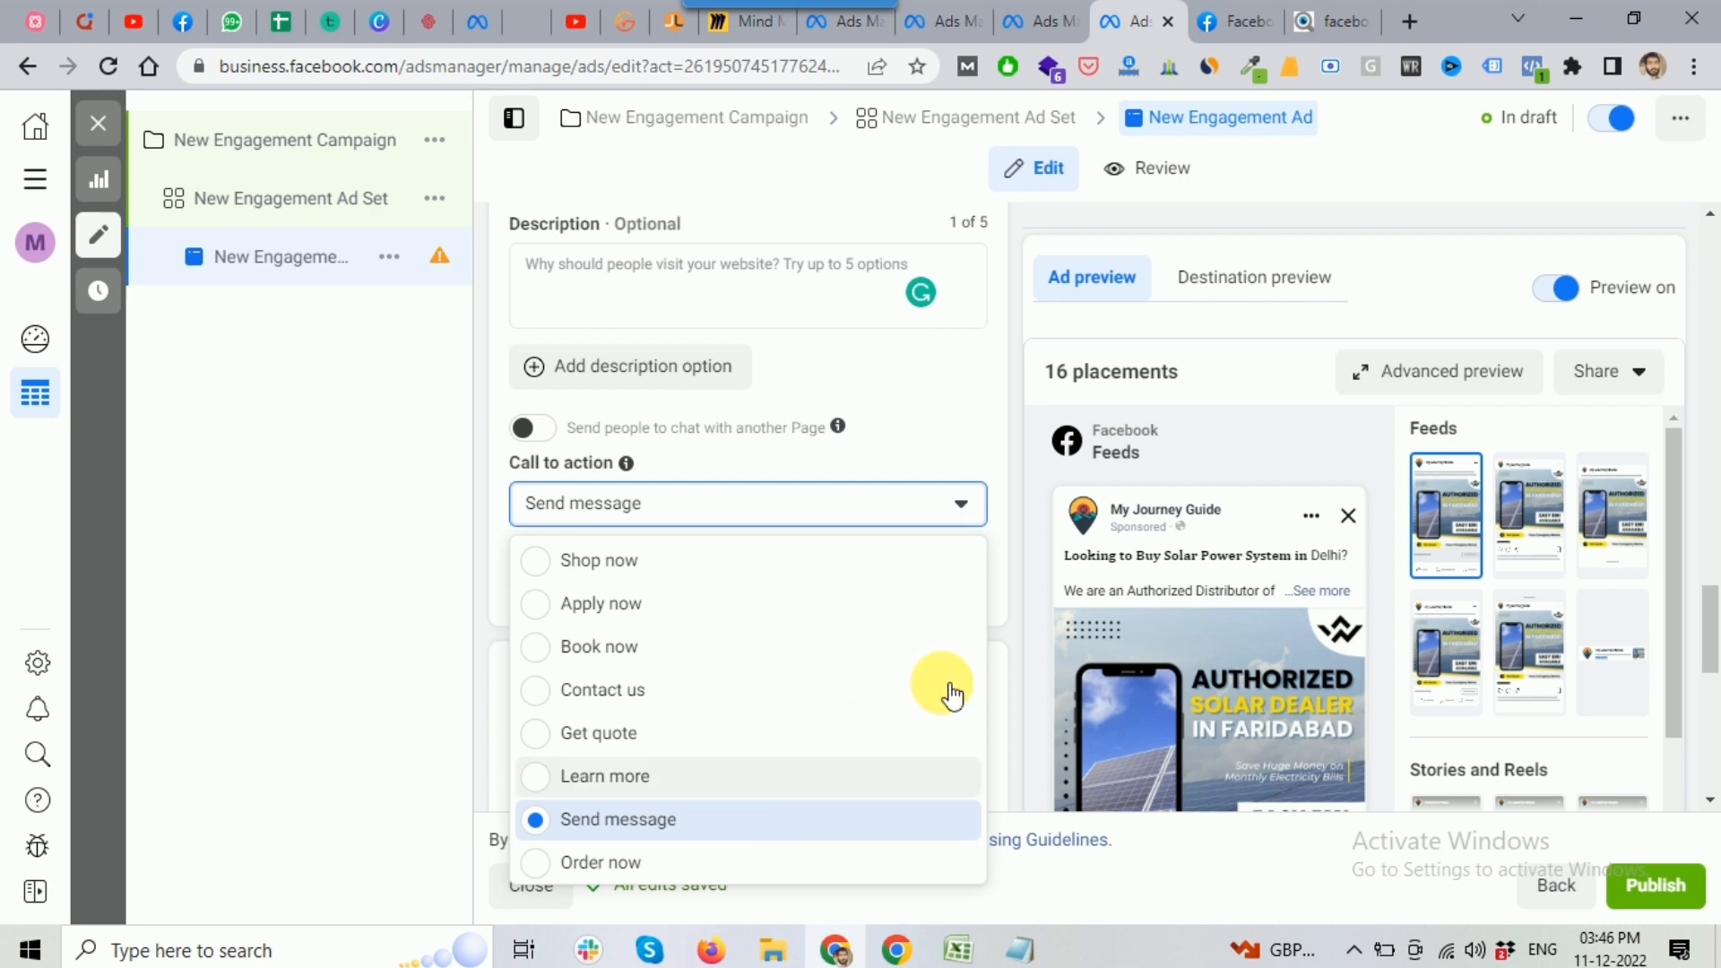
pyautogui.click(1003, 461)
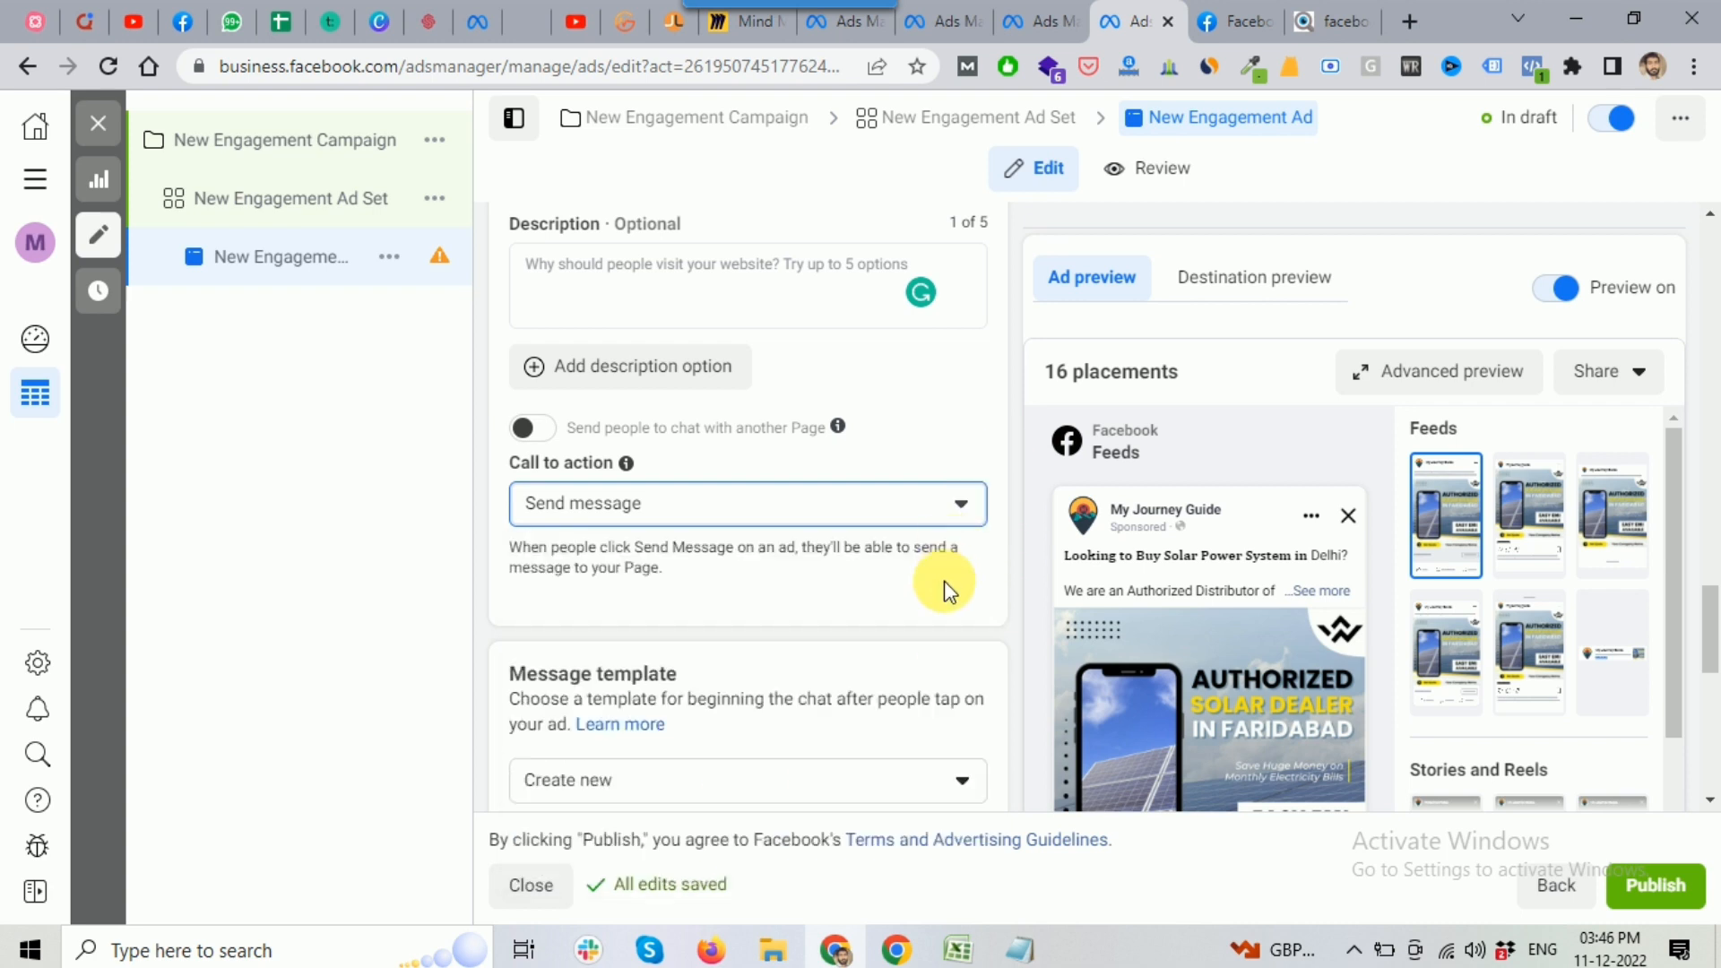
pyautogui.scroll(-1, 946, 592)
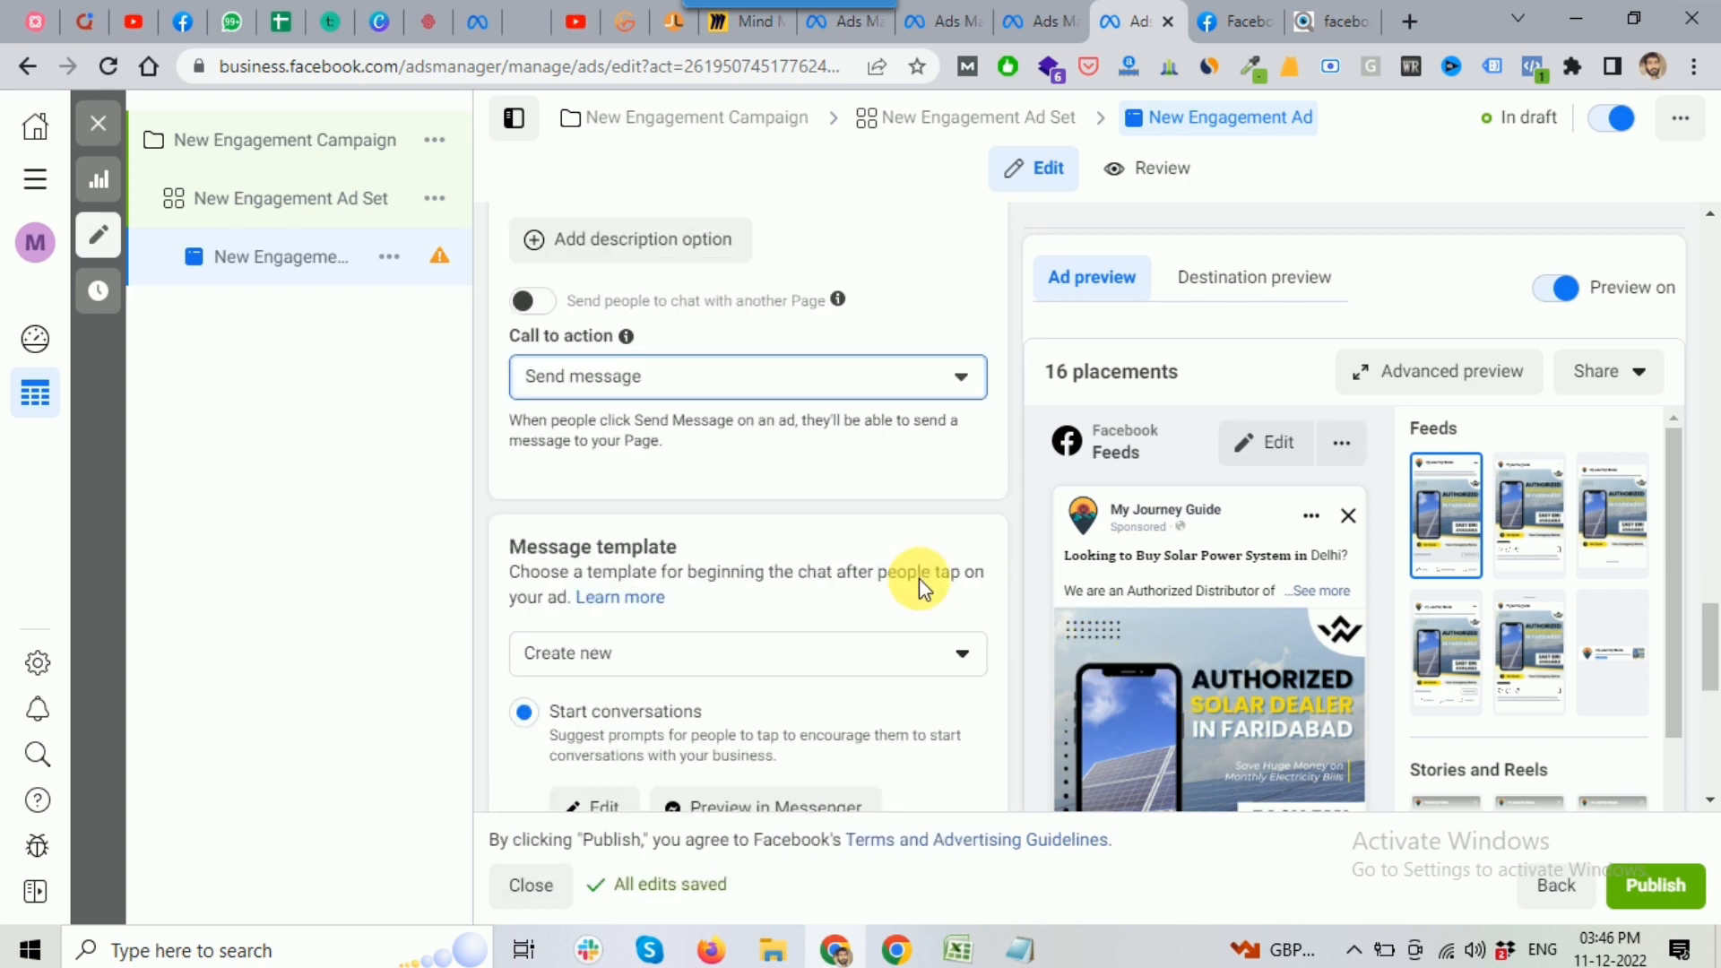
pyautogui.click(1662, 563)
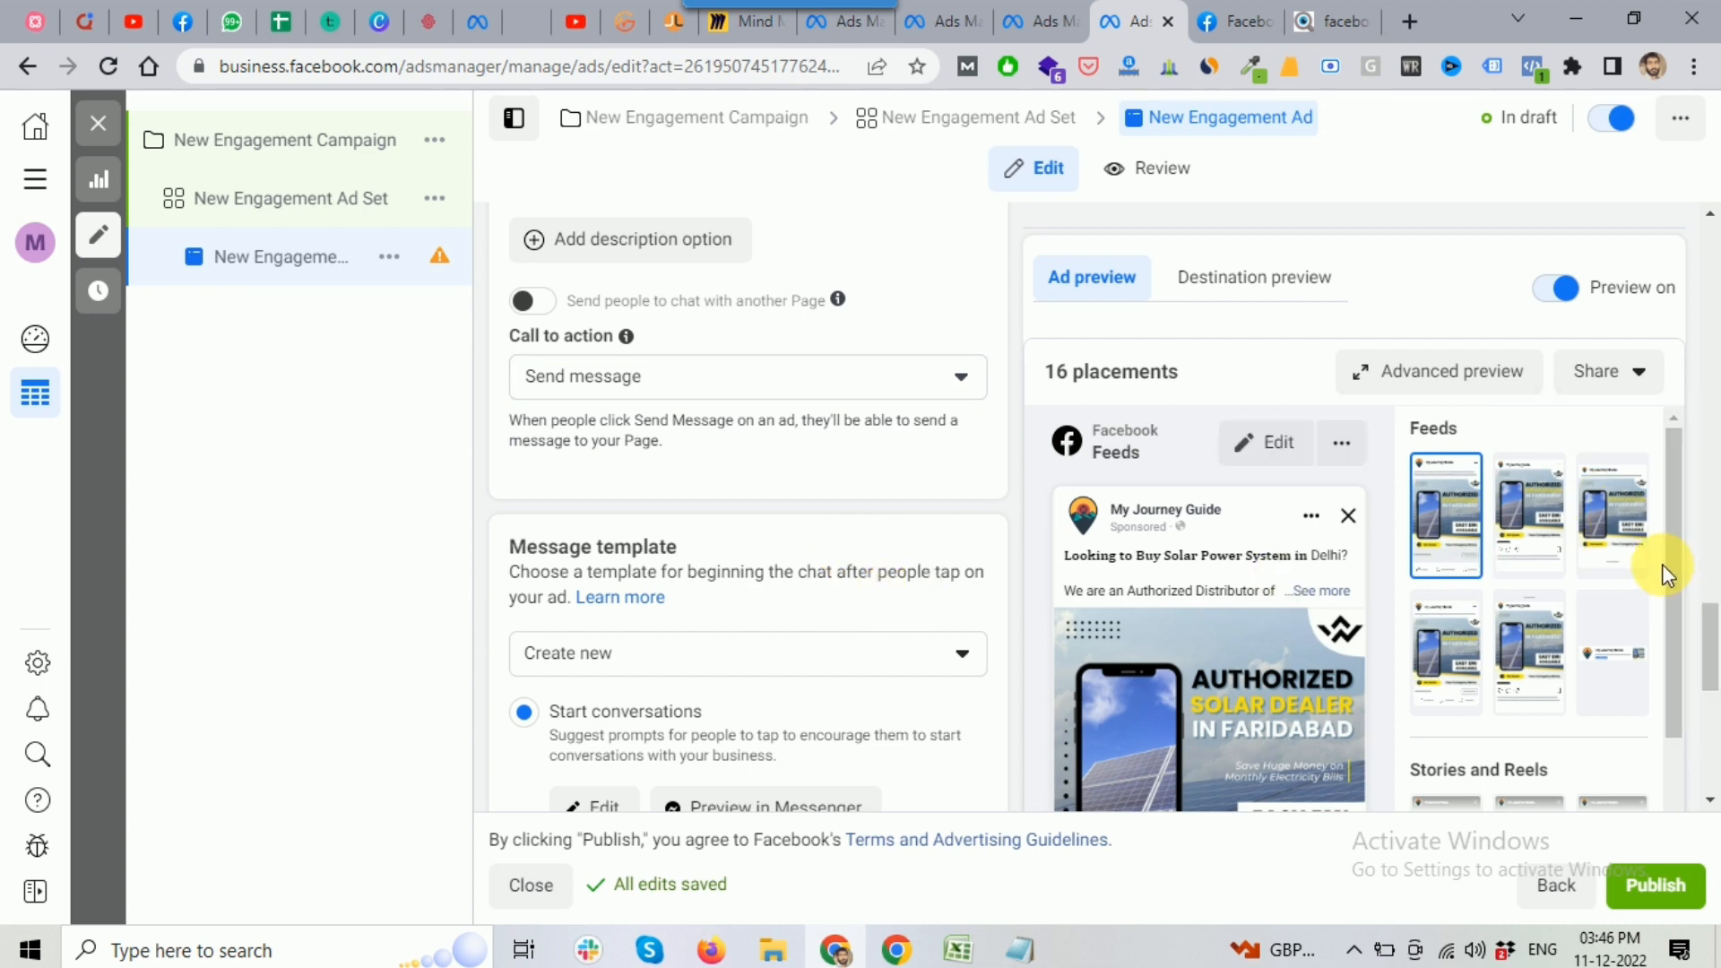
pyautogui.moveTo(1674, 601); pyautogui.dragTo(1711, 734)
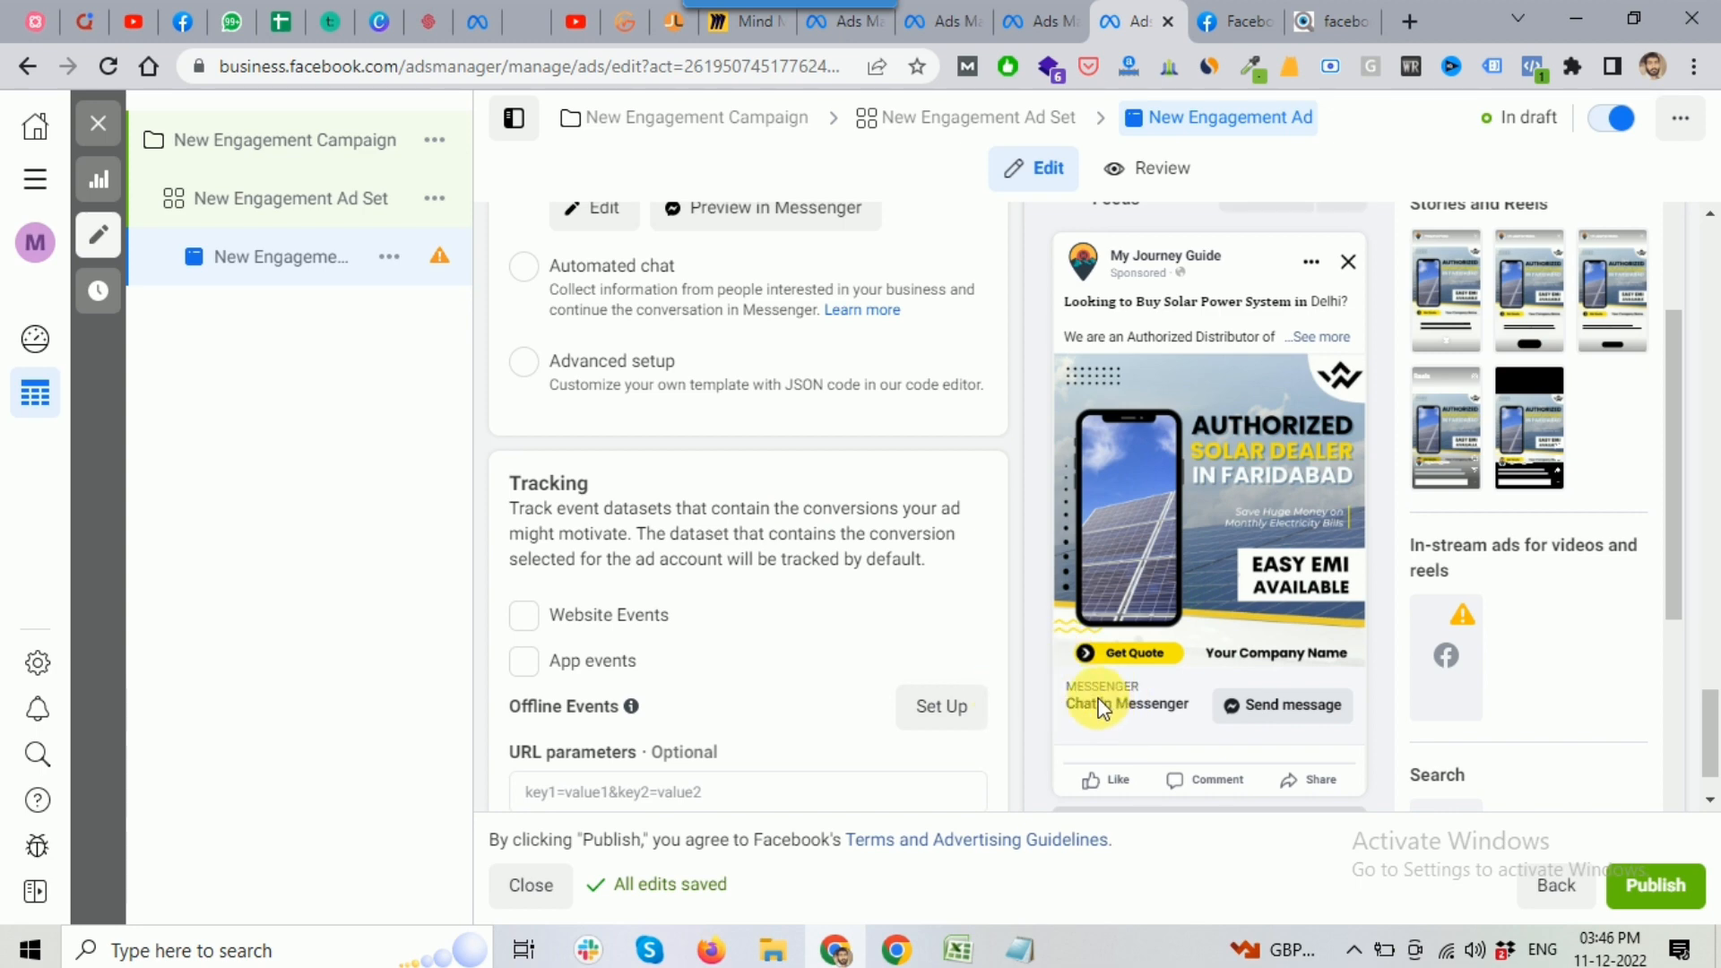
# Review the message template choices and keep Create new with Start conversations
pyautogui.scroll(5, 806, 470)
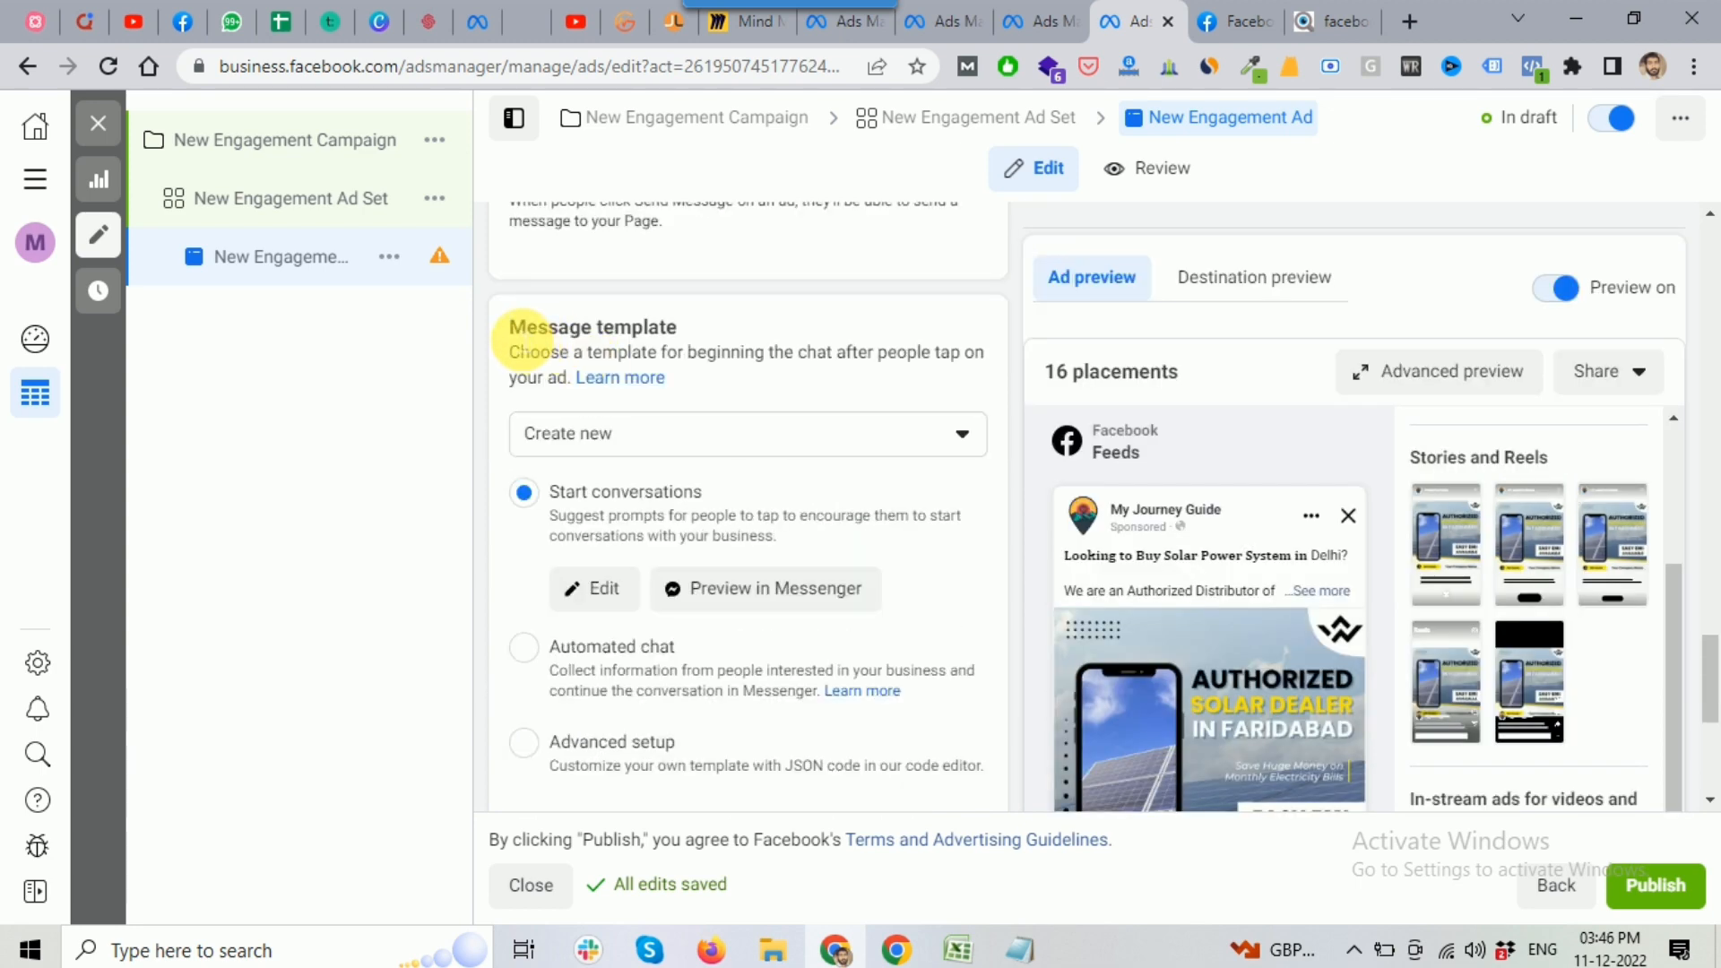
pyautogui.moveTo(511, 330); pyautogui.dragTo(688, 337)
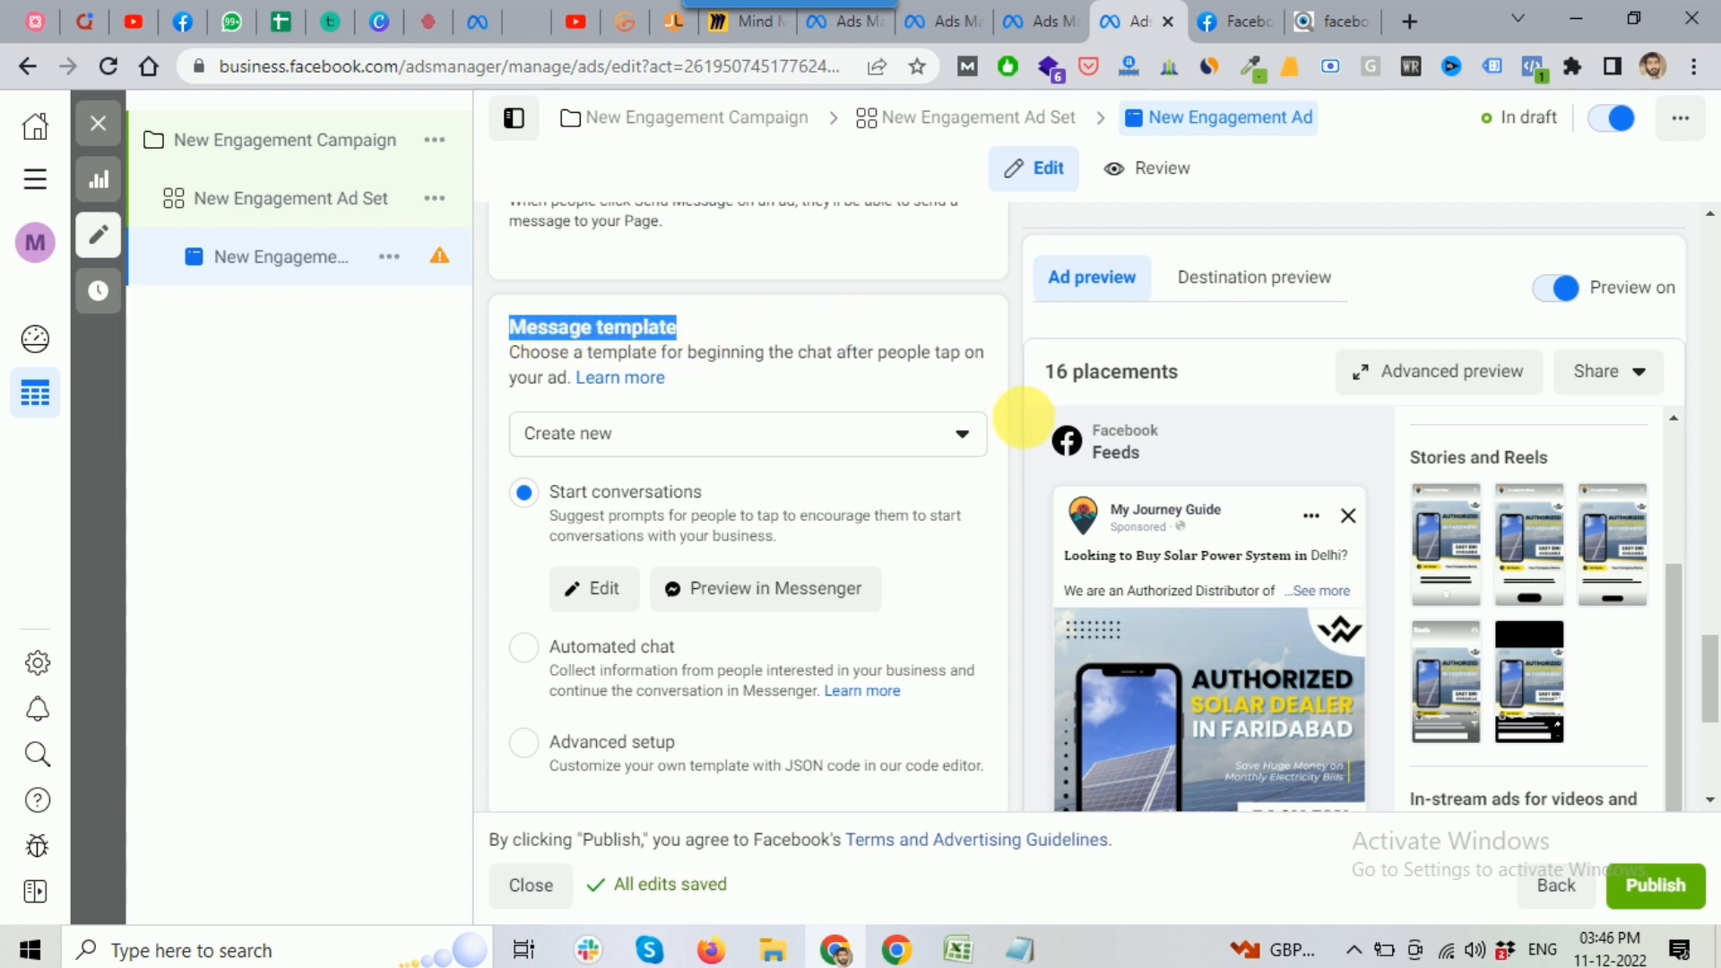
pyautogui.moveTo(1339, 722)
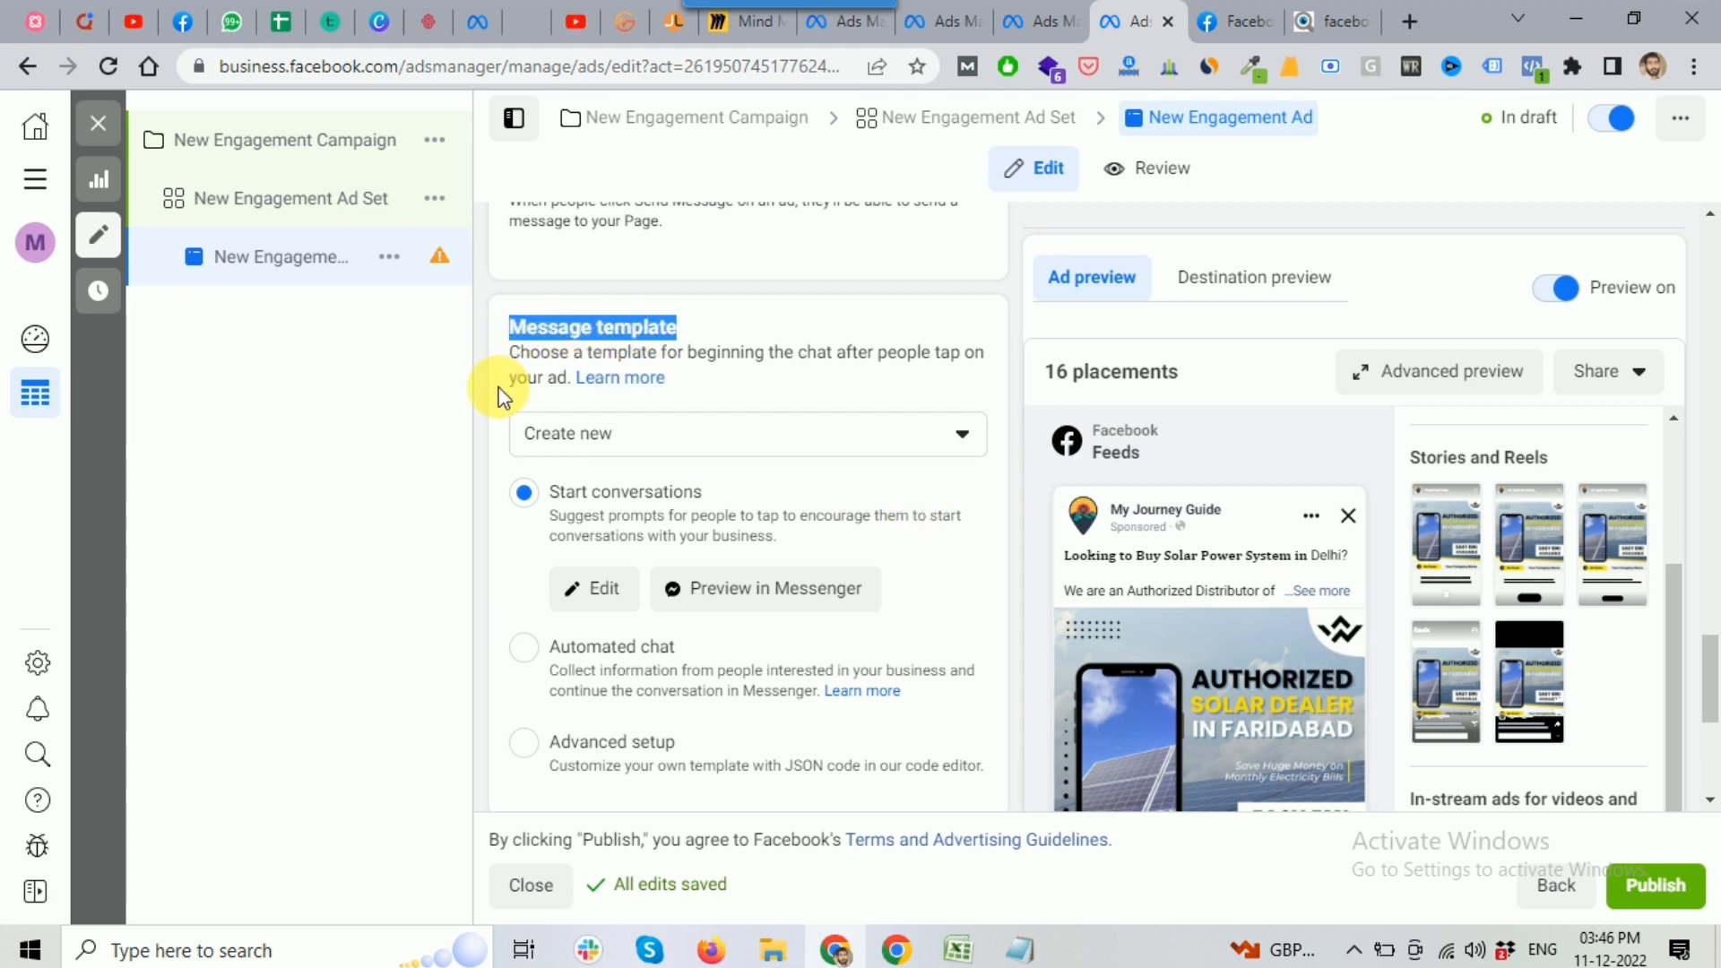
pyautogui.click(596, 436)
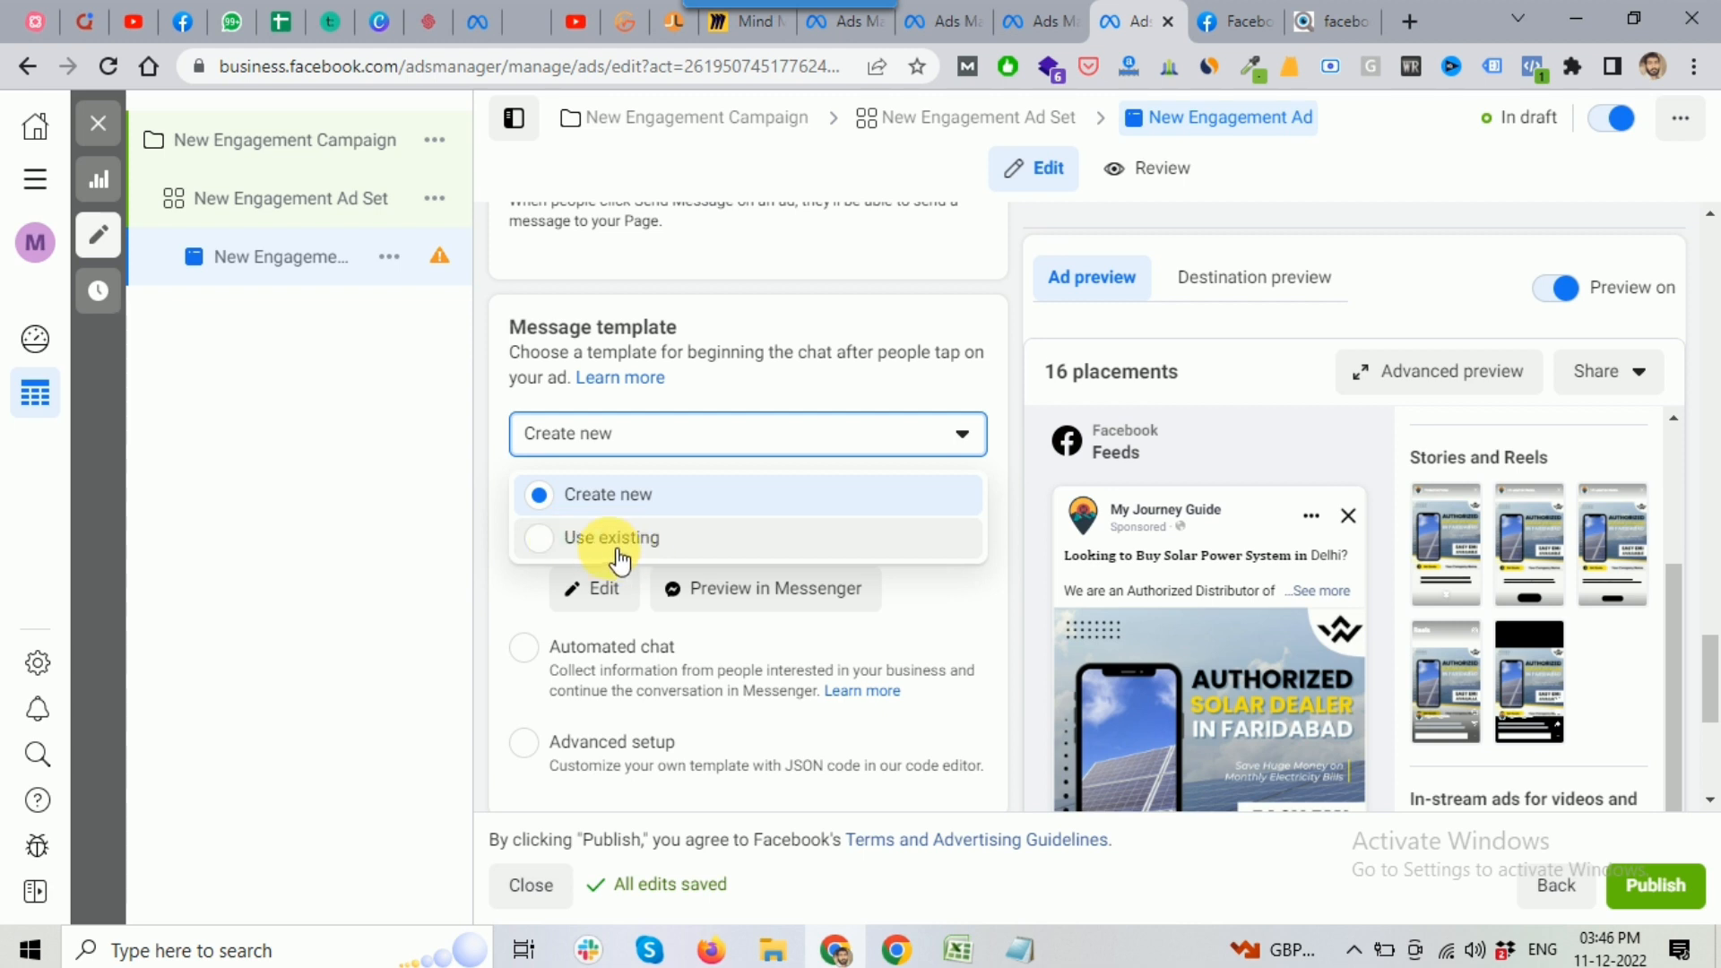
pyautogui.click(563, 436)
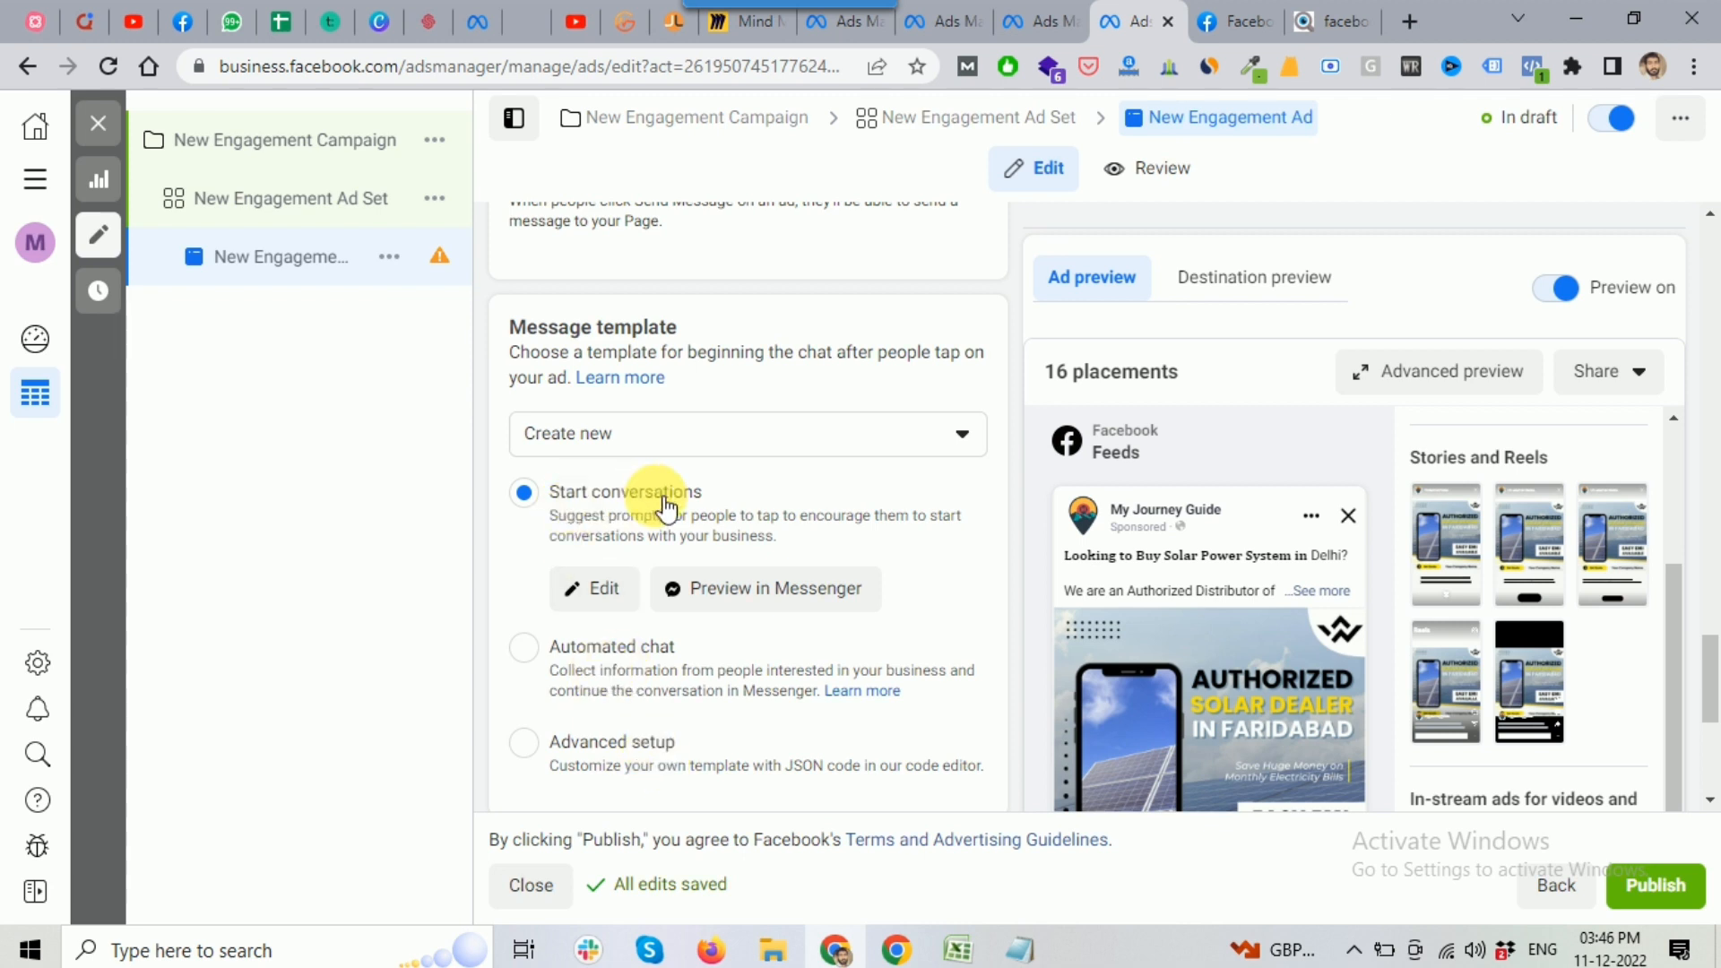
# Open the Start conversations template for editing and review its greeting, suggested questions and Messenger preview
pyautogui.click(598, 591)
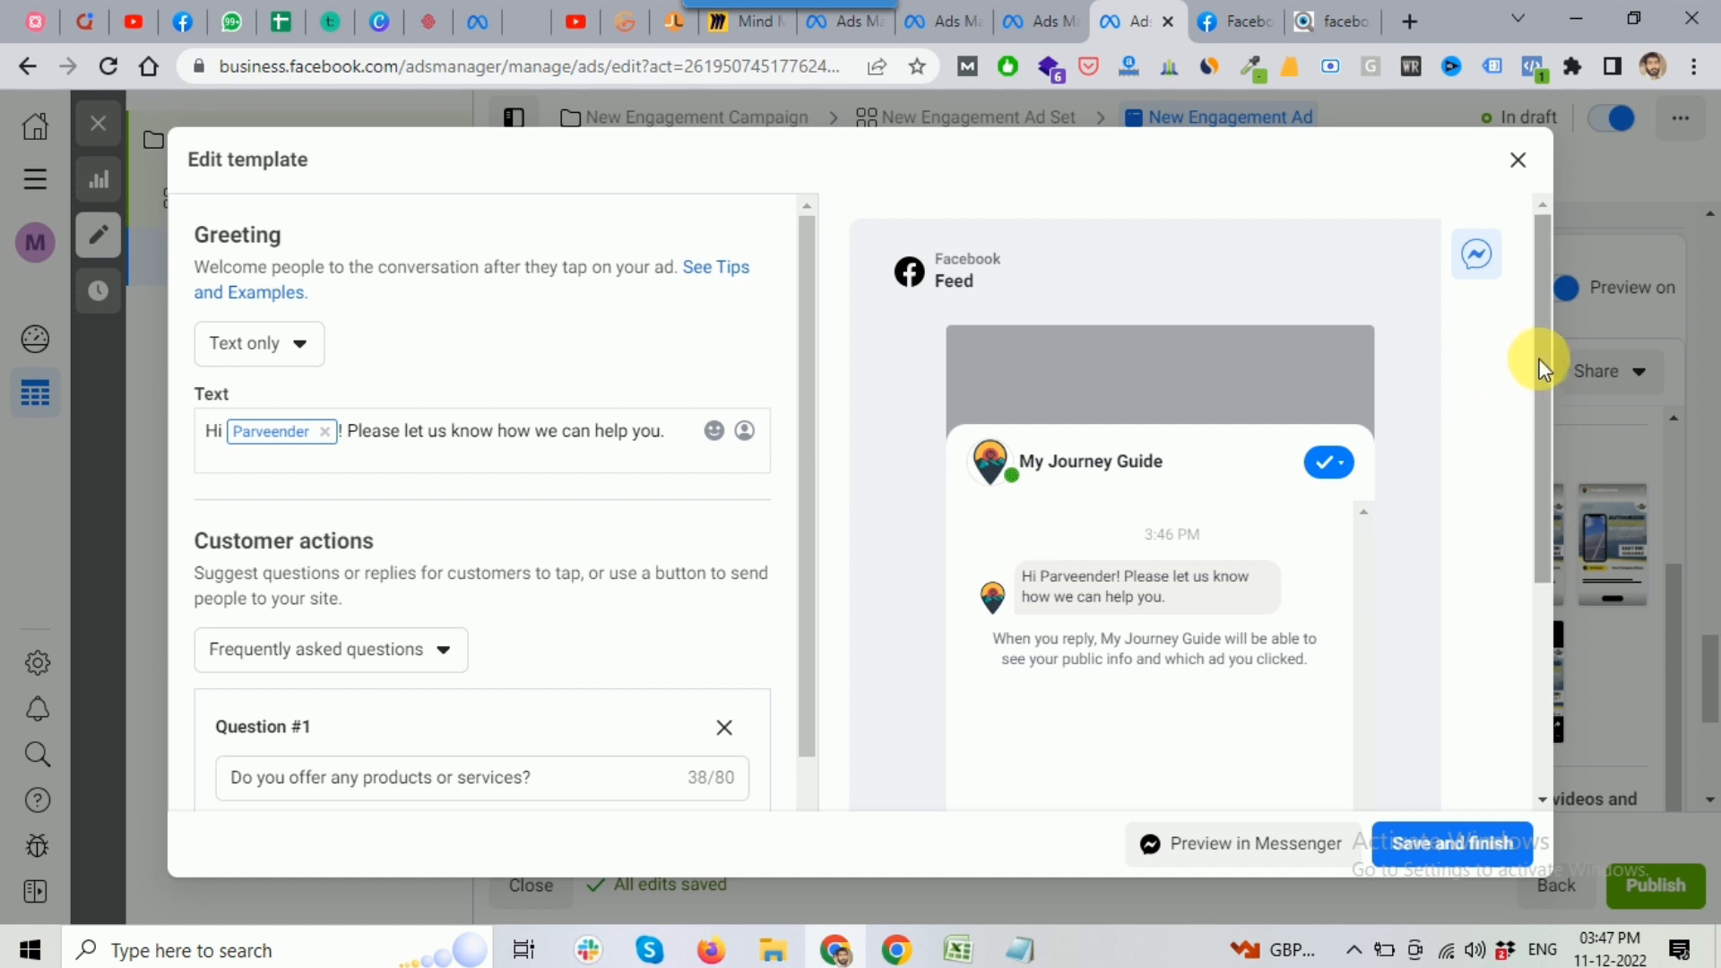
pyautogui.moveTo(1541, 356); pyautogui.dragTo(1530, 475)
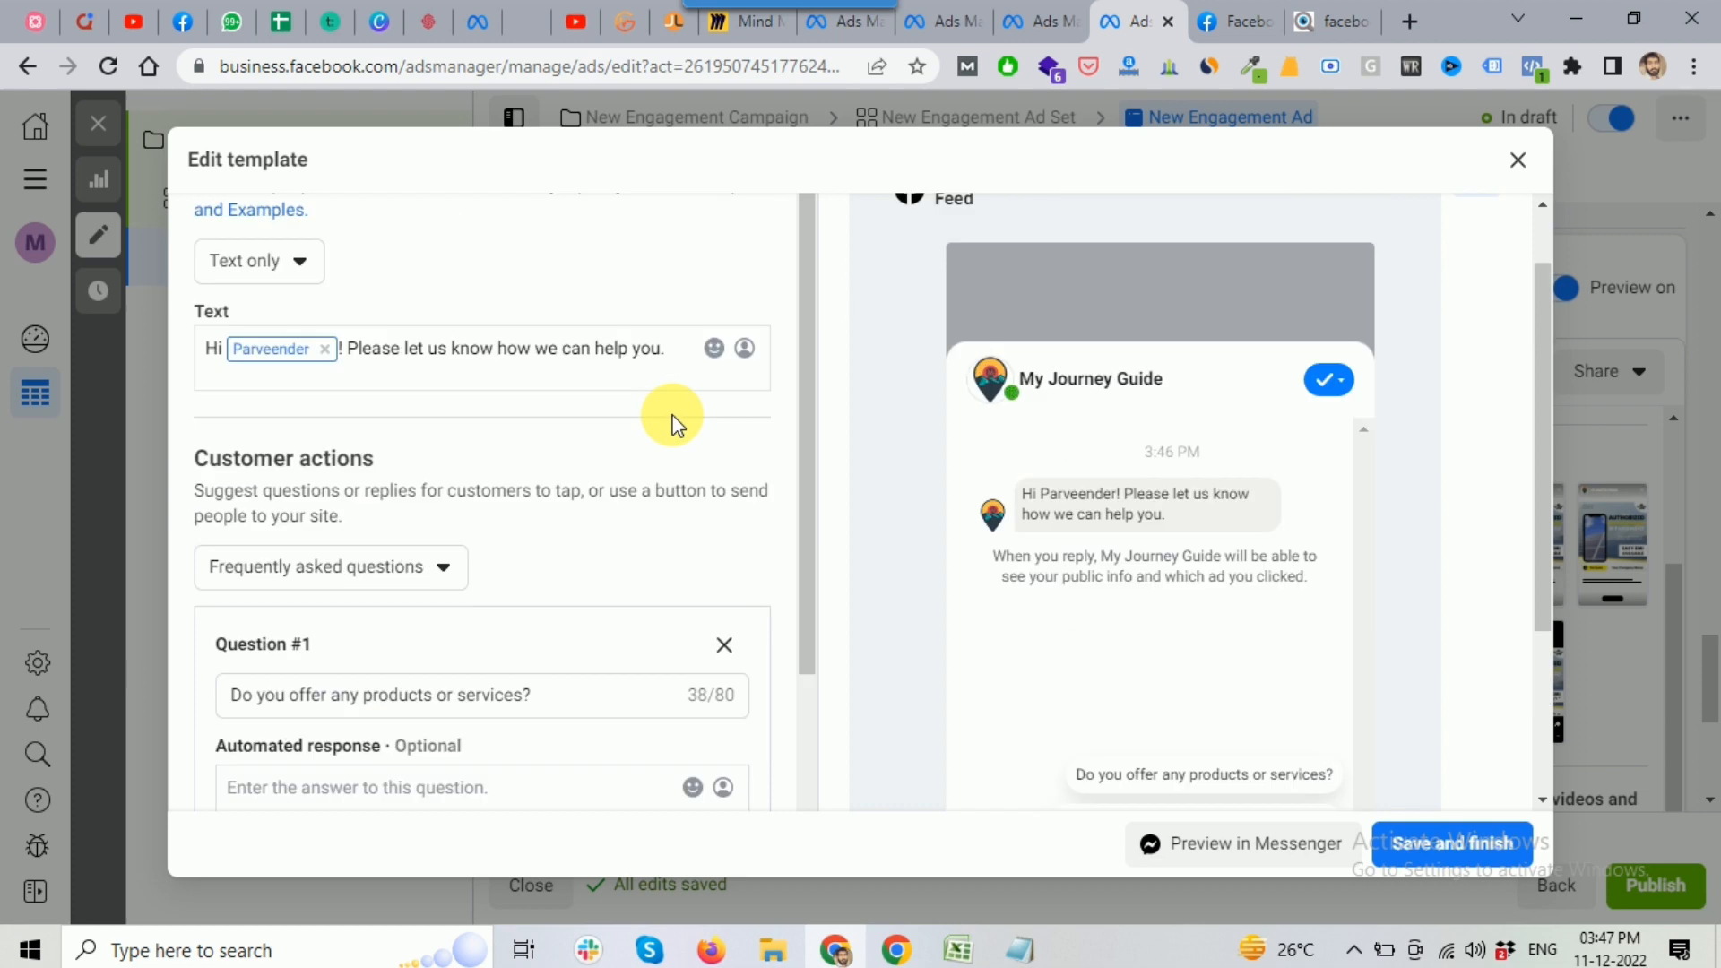
pyautogui.scroll(-3, 672, 417)
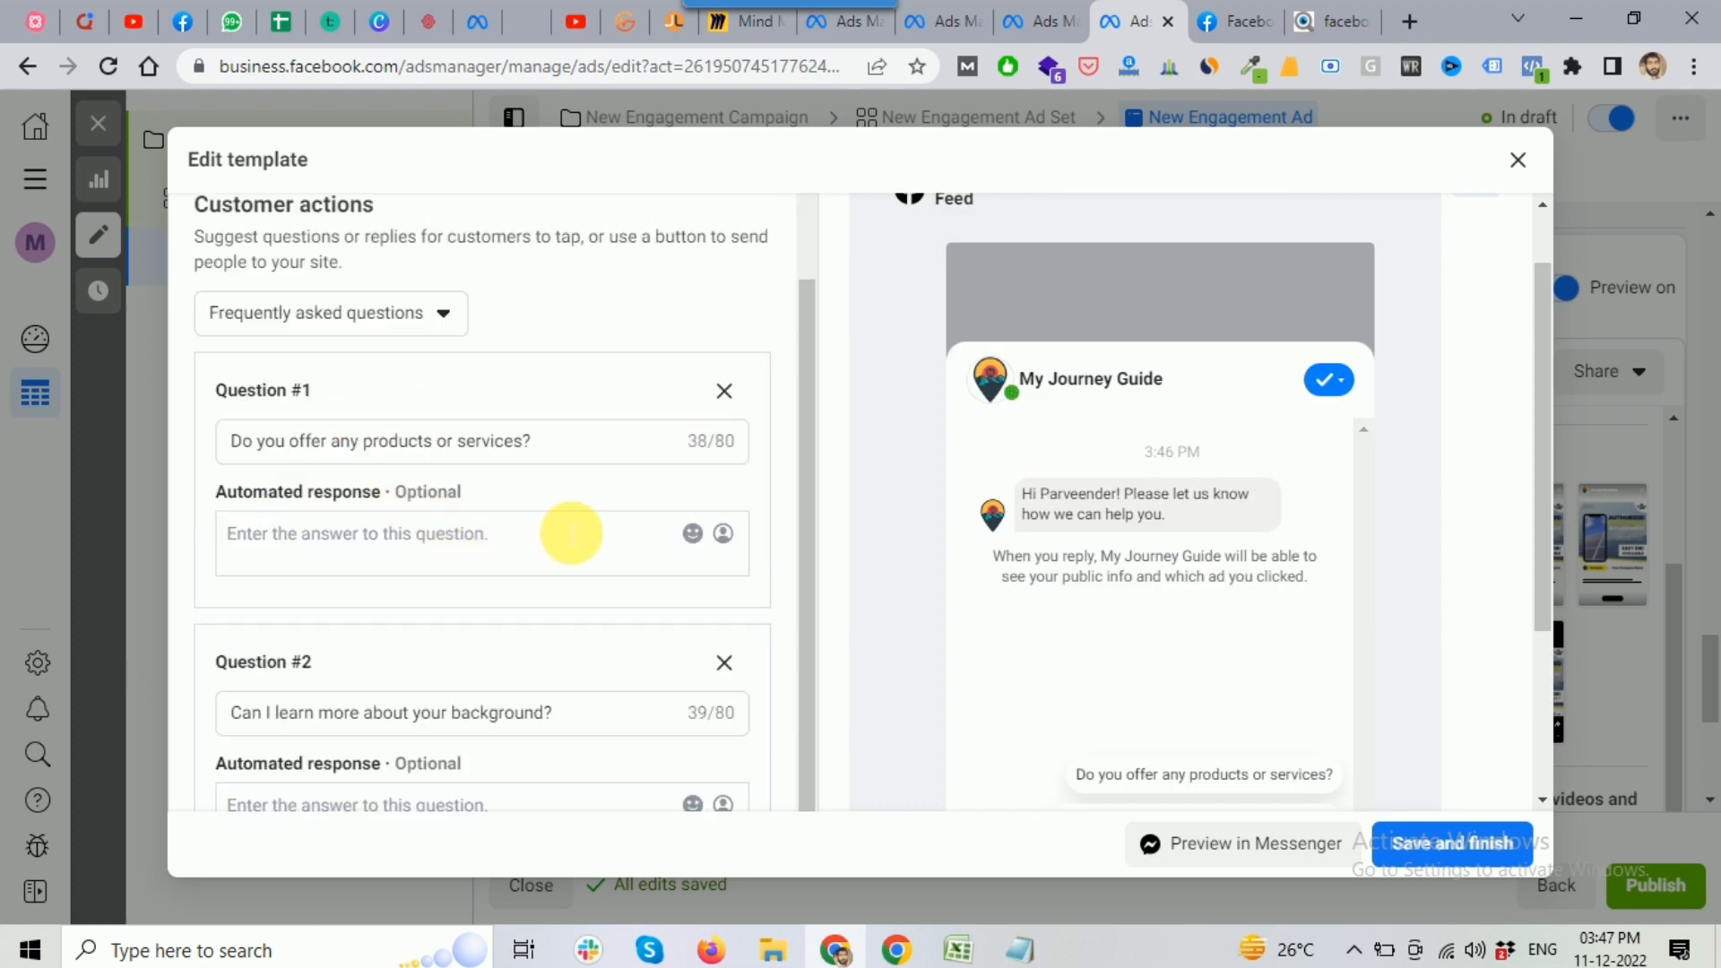
pyautogui.scroll(1, 565, 524)
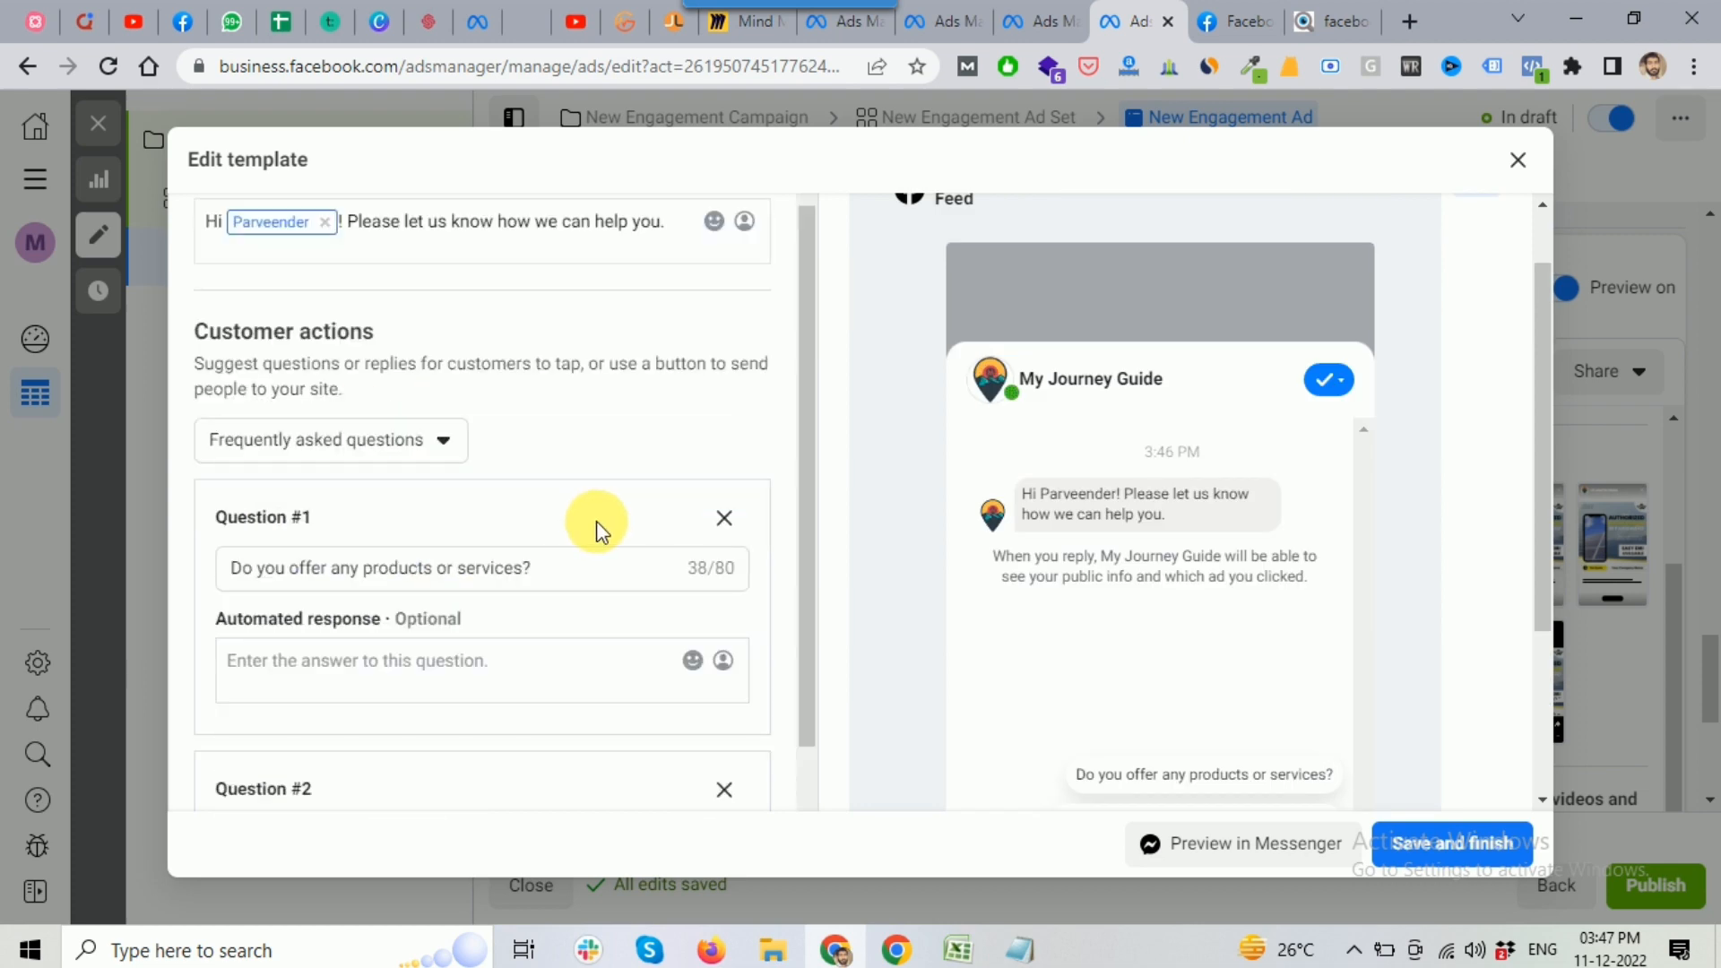
pyautogui.scroll(2, 596, 520)
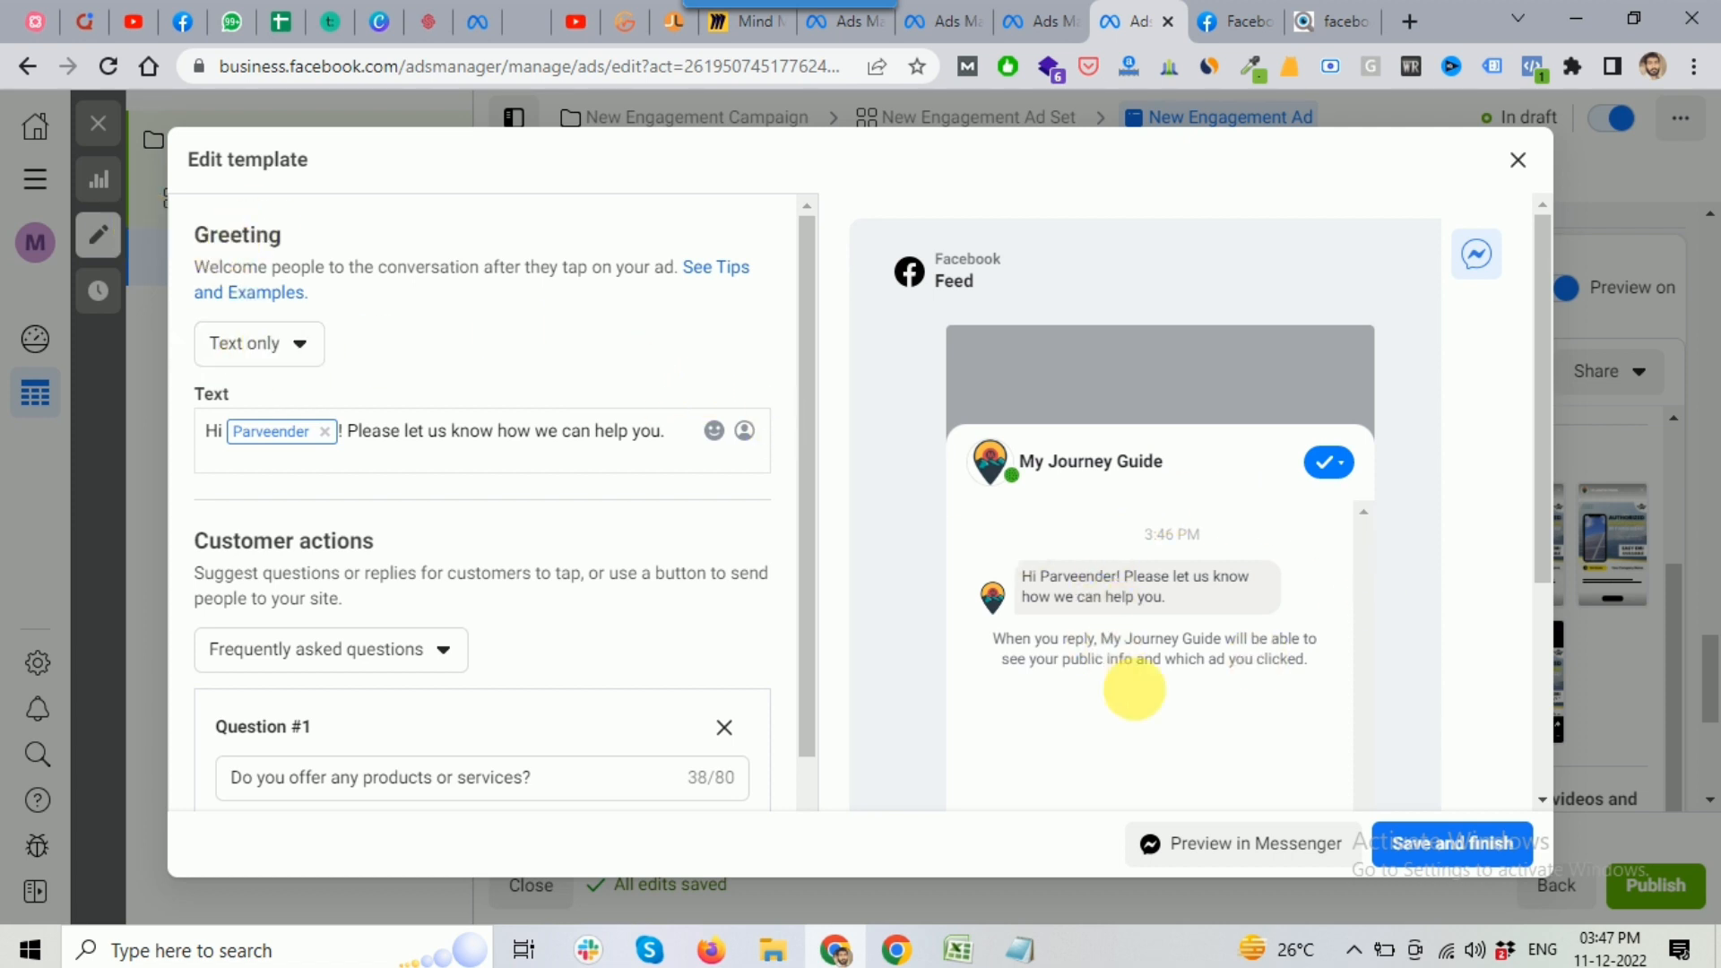
# Set the template's greeting format to Text & image and check the image placeholder in the Messenger preview
pyautogui.click(275, 362)
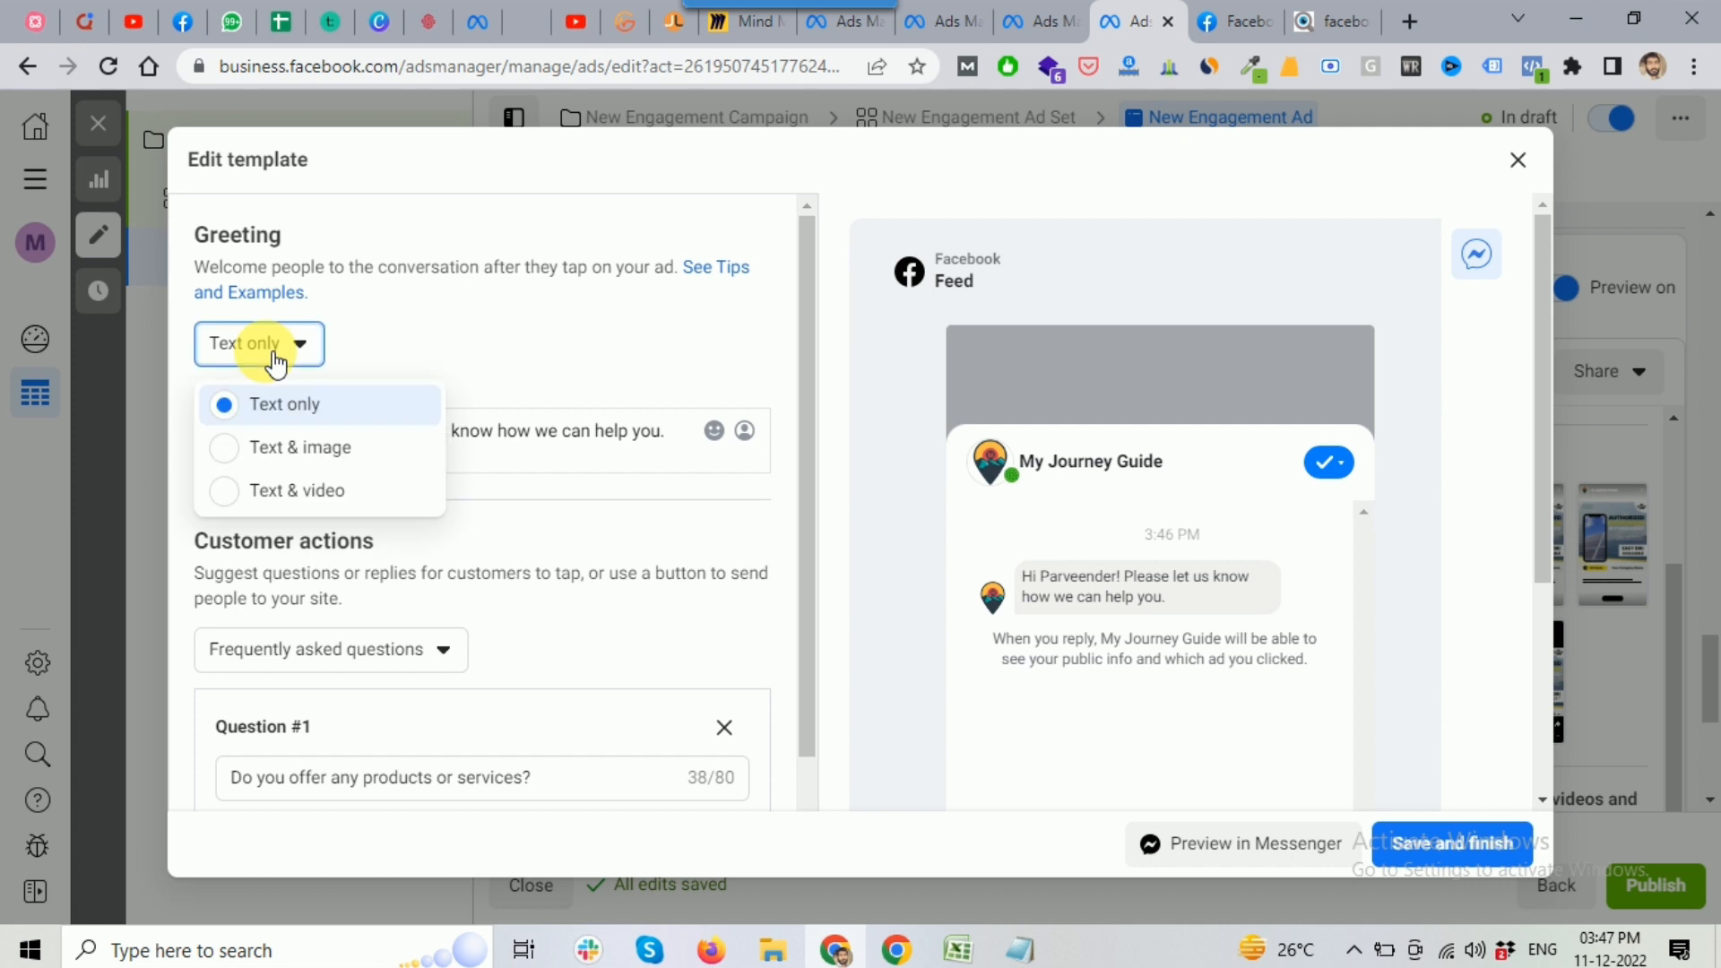
pyautogui.click(333, 453)
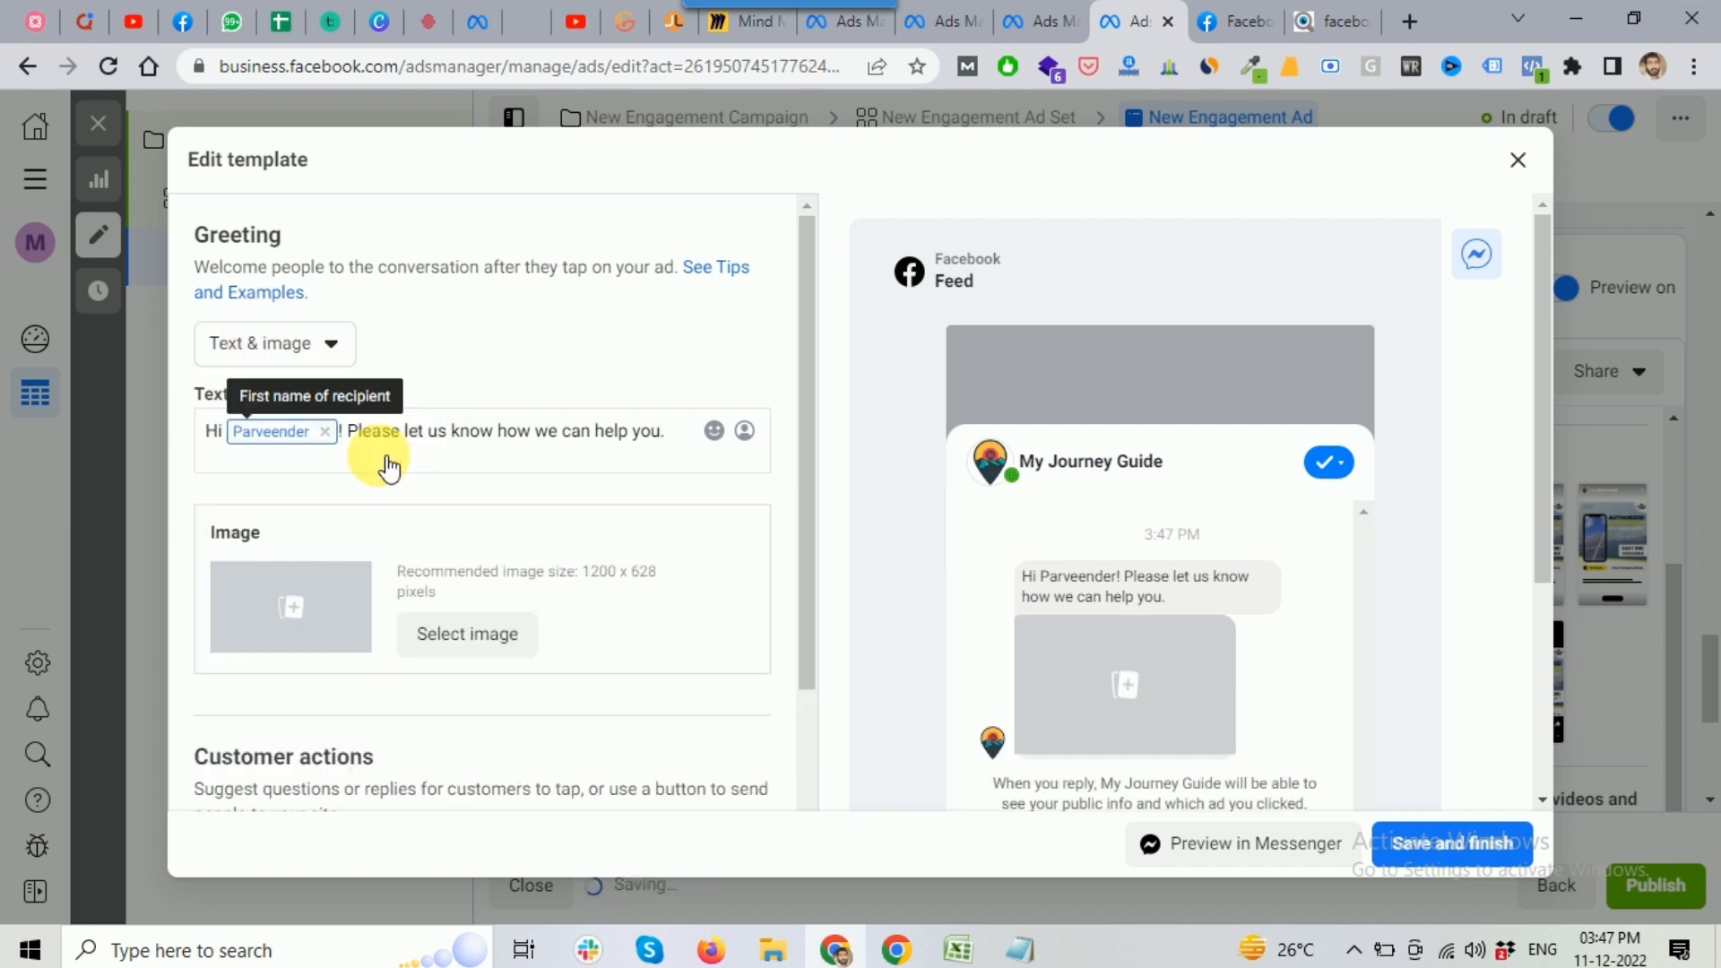
pyautogui.moveTo(1544, 454); pyautogui.dragTo(1540, 491)
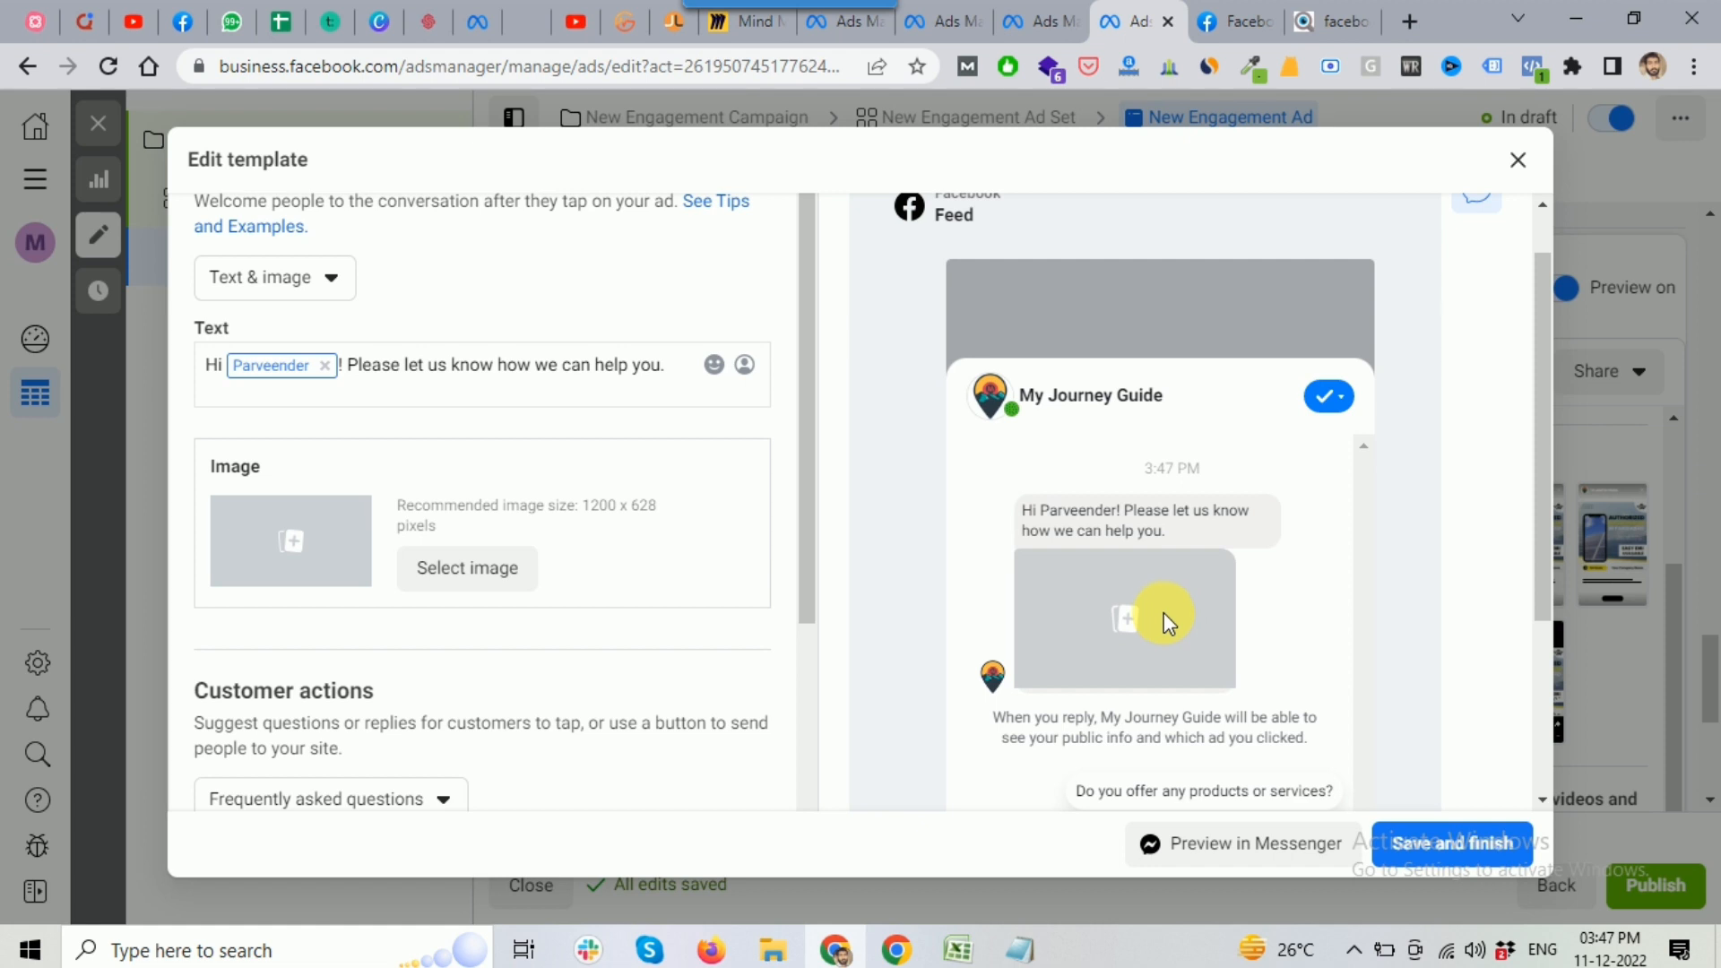
# Add the 828 × 315 bridge image from the account images to the greeting
pyautogui.click(385, 367)
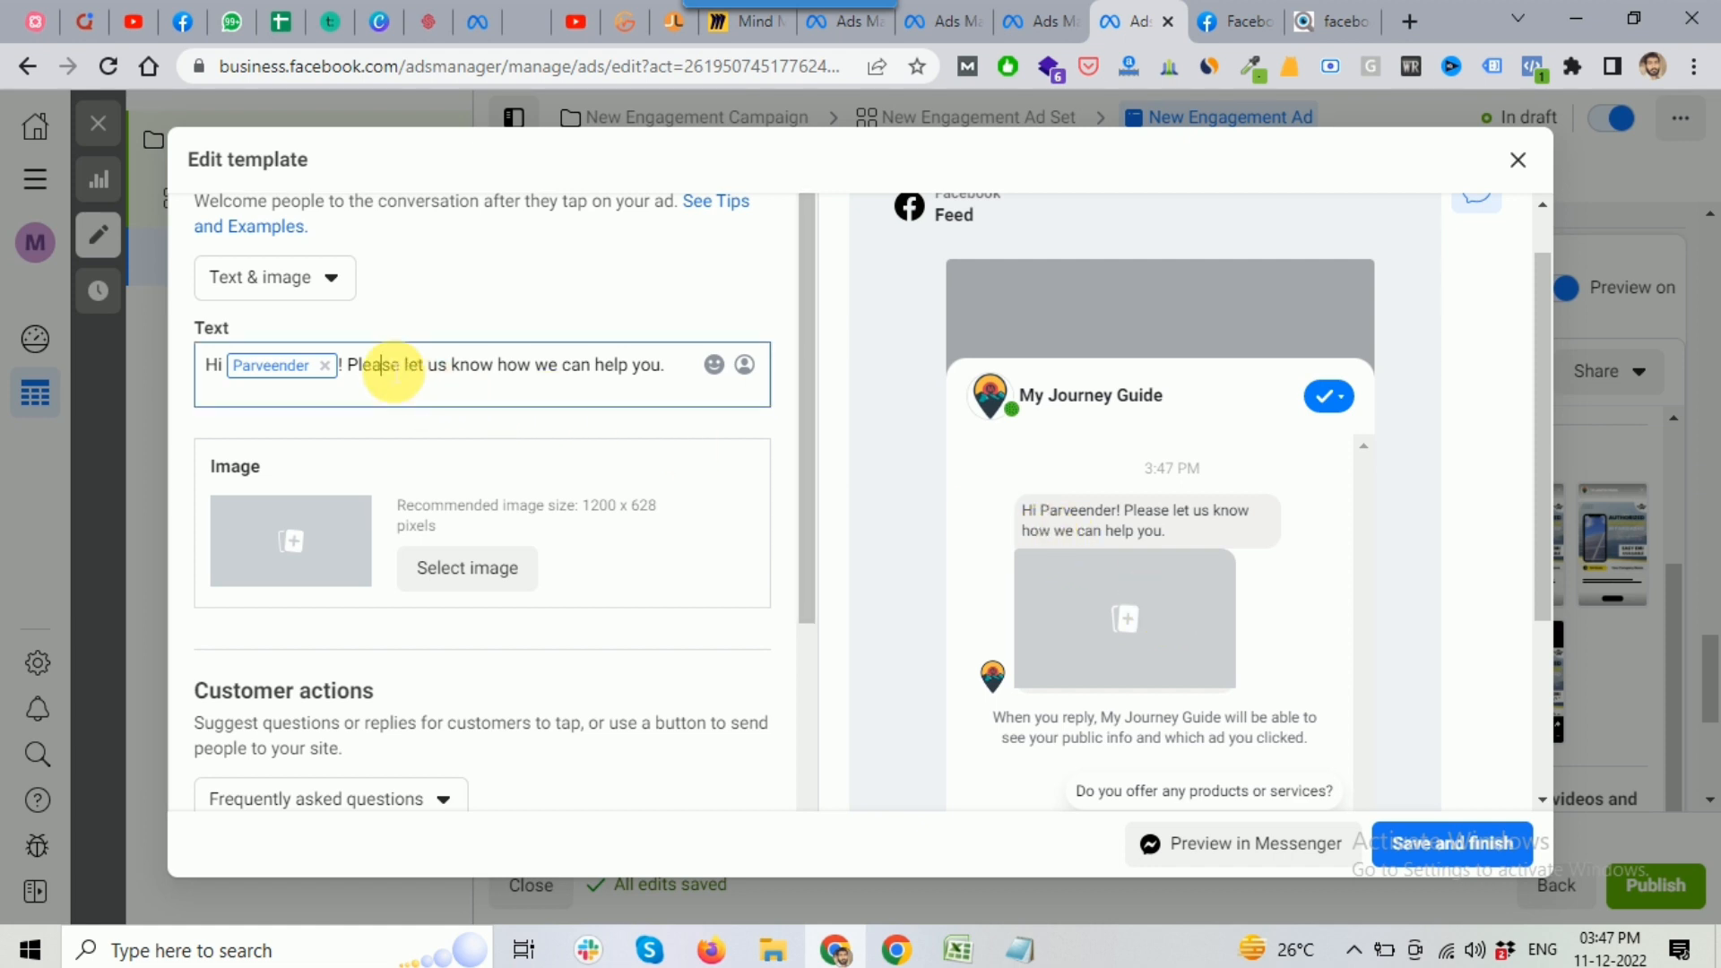
pyautogui.click(303, 543)
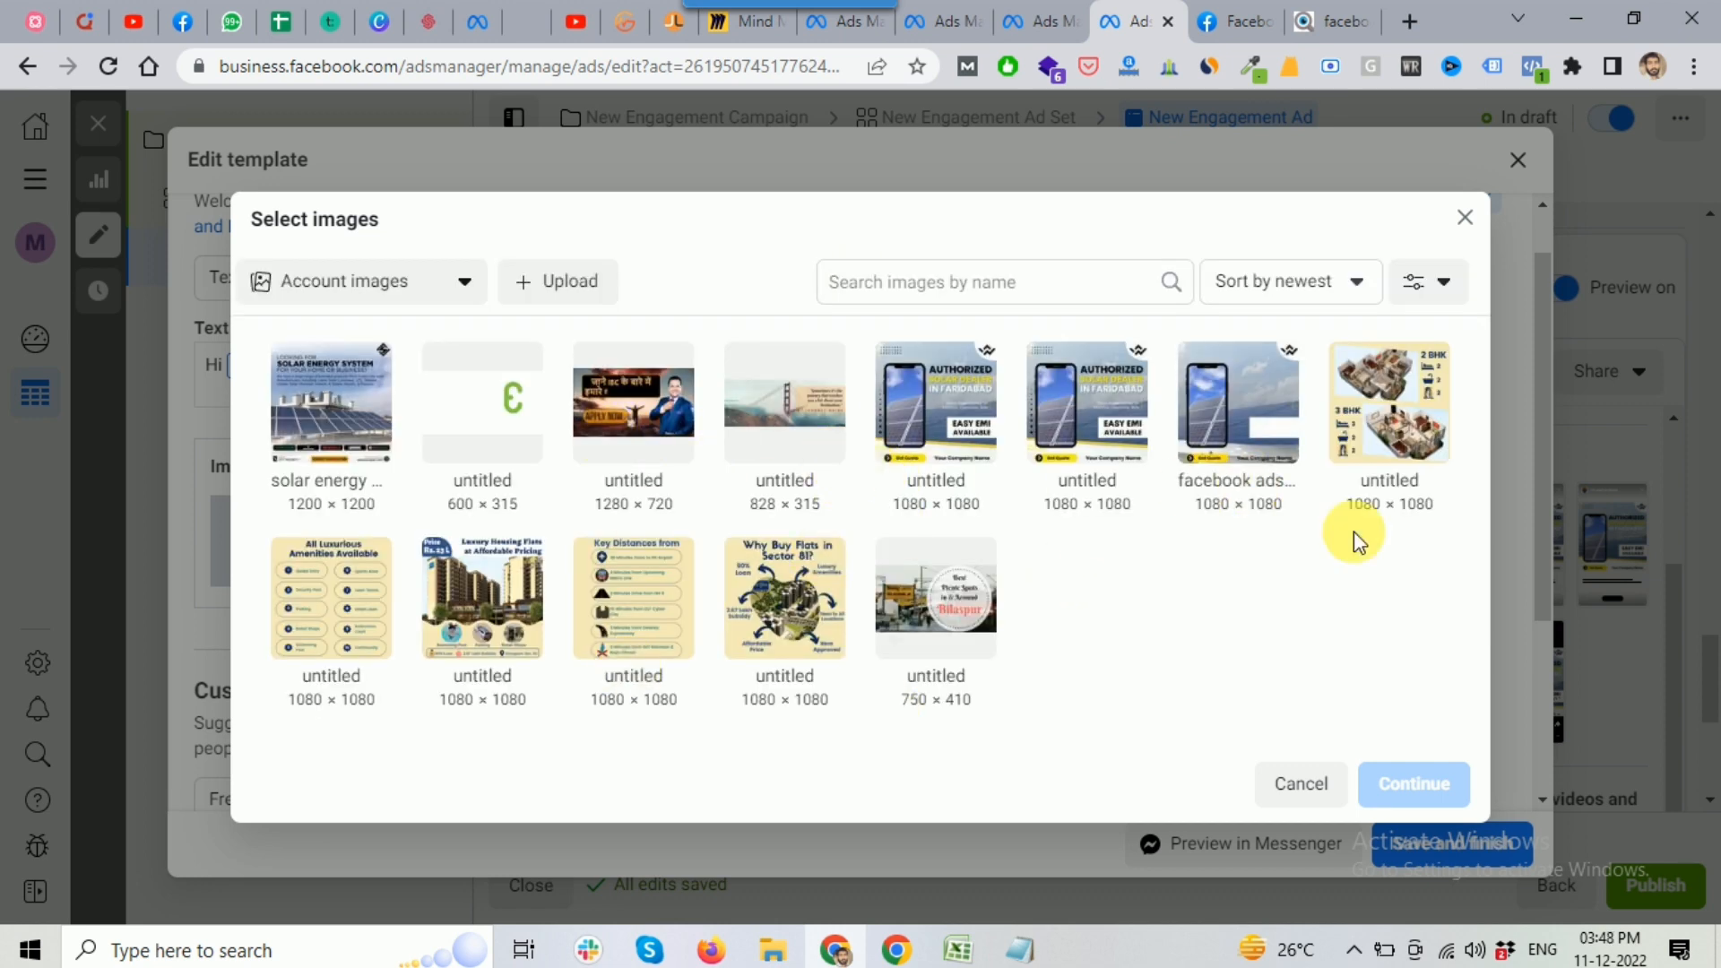
pyautogui.click(780, 403)
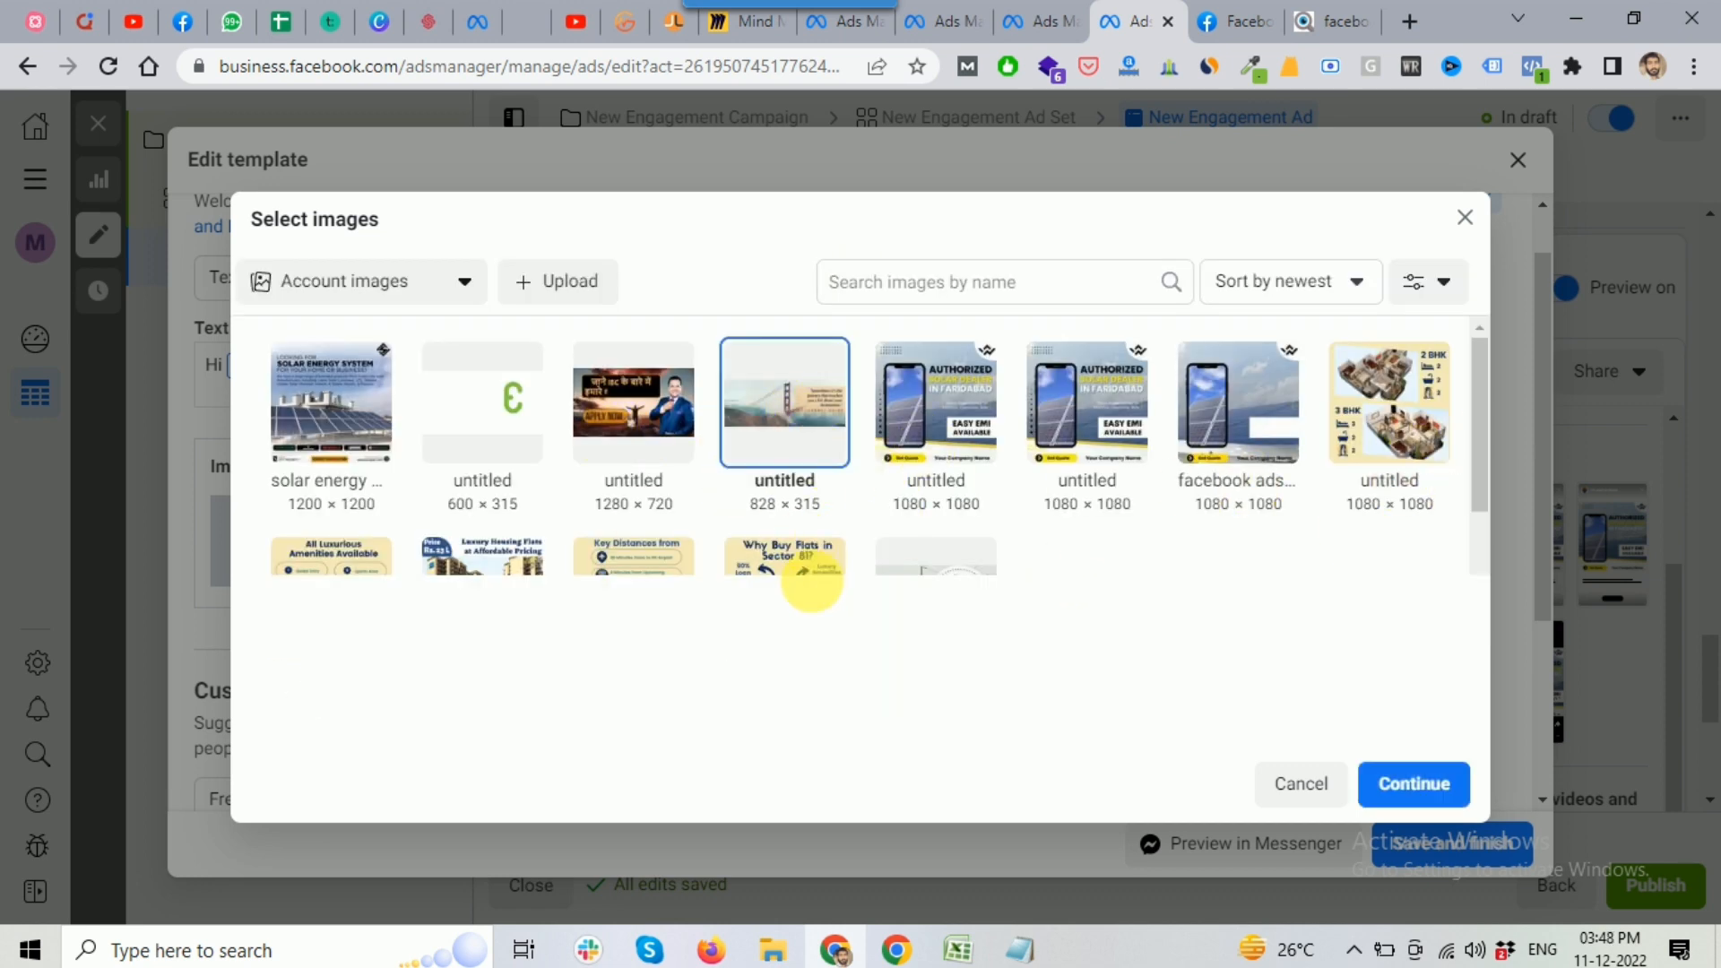
pyautogui.click(1414, 784)
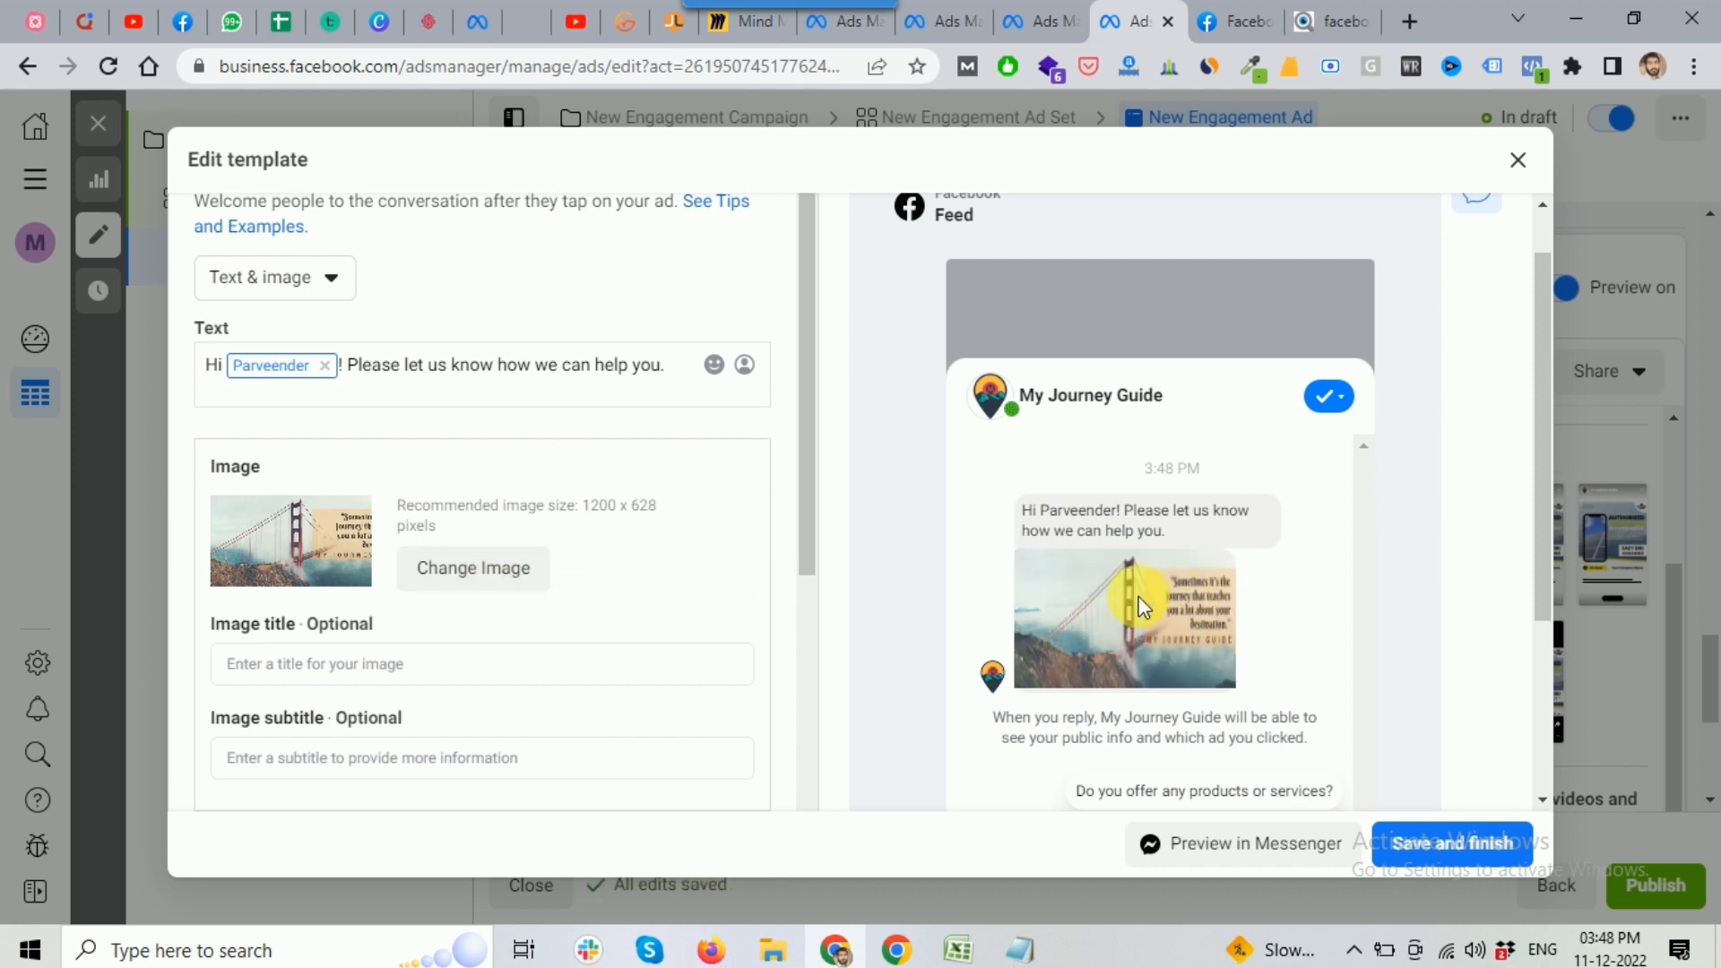
# Set the greeting image's title to "Title" and its subtitle to "Sub Title"
pyautogui.scroll(-1, 613, 561)
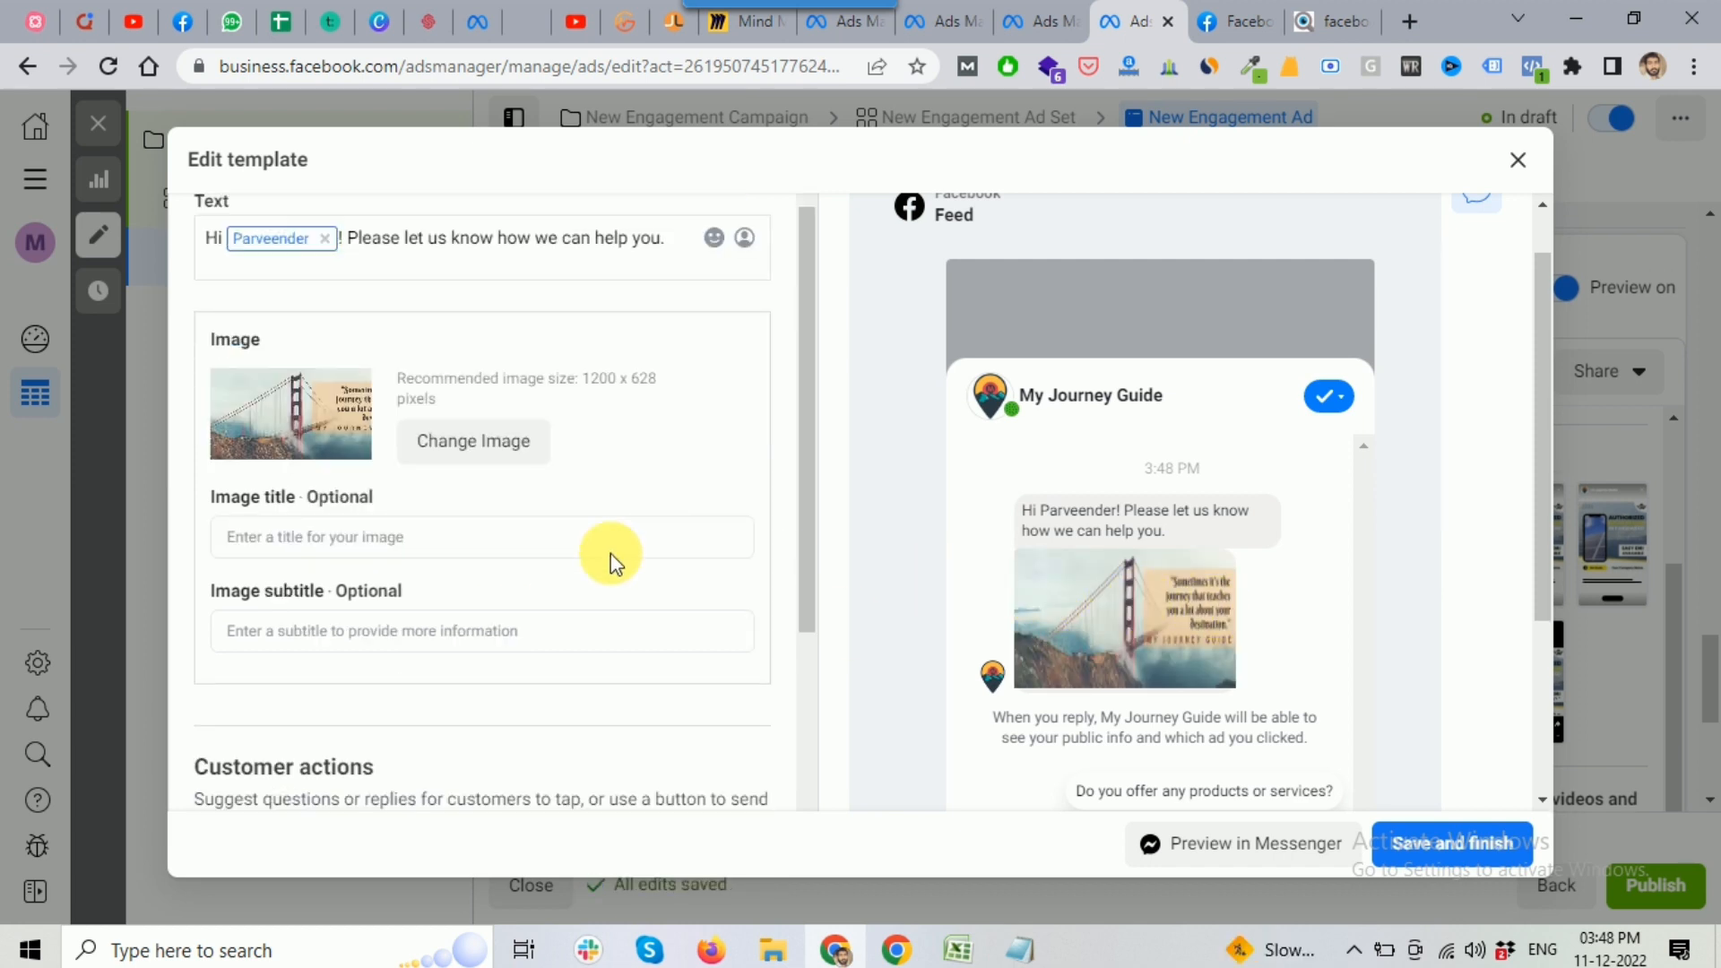
pyautogui.click(330, 537)
pyautogui.click(327, 644)
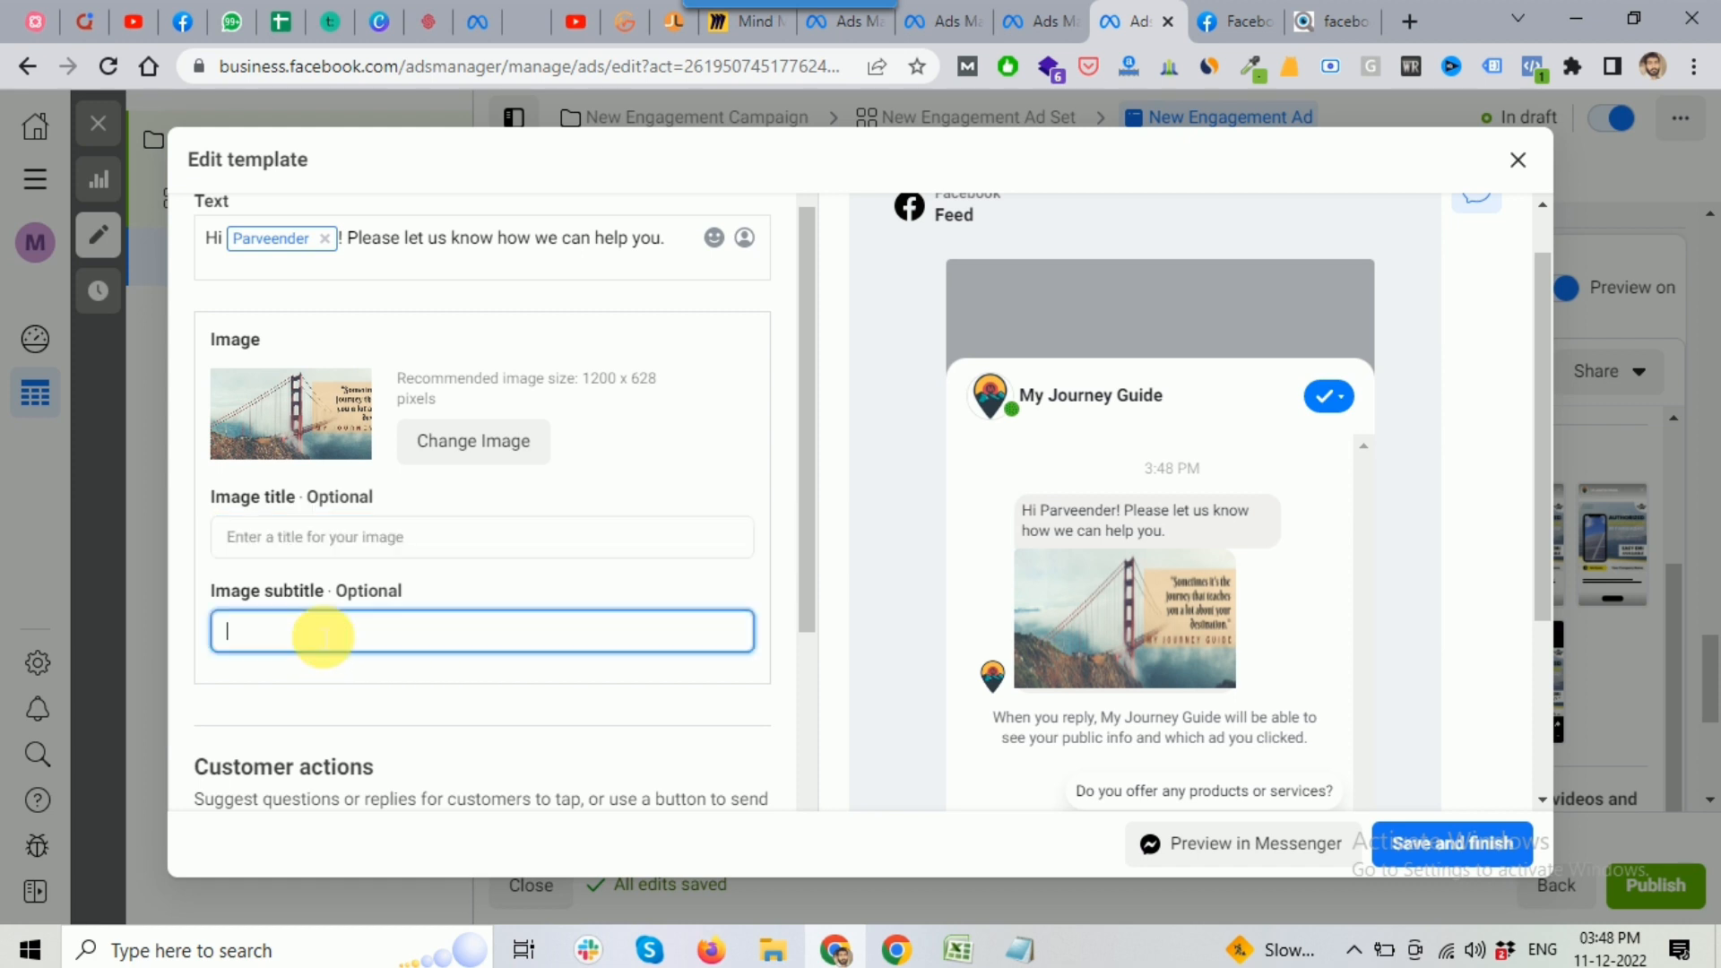
pyautogui.click(309, 557)
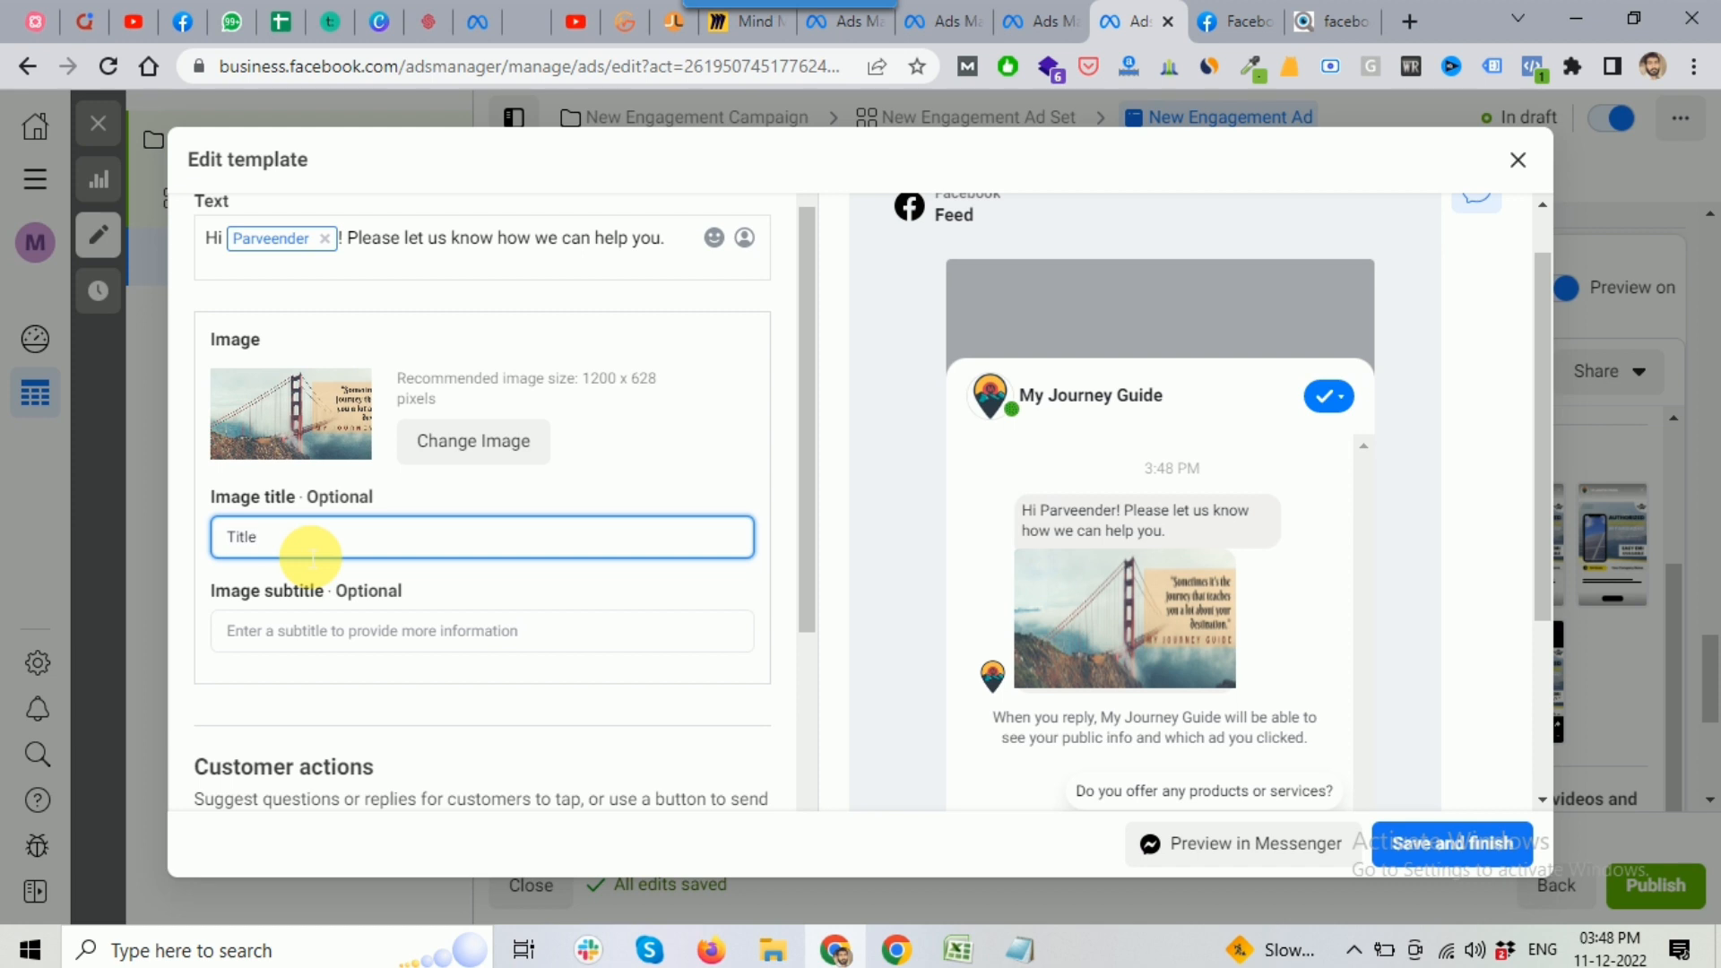
pyautogui.press('Tab')
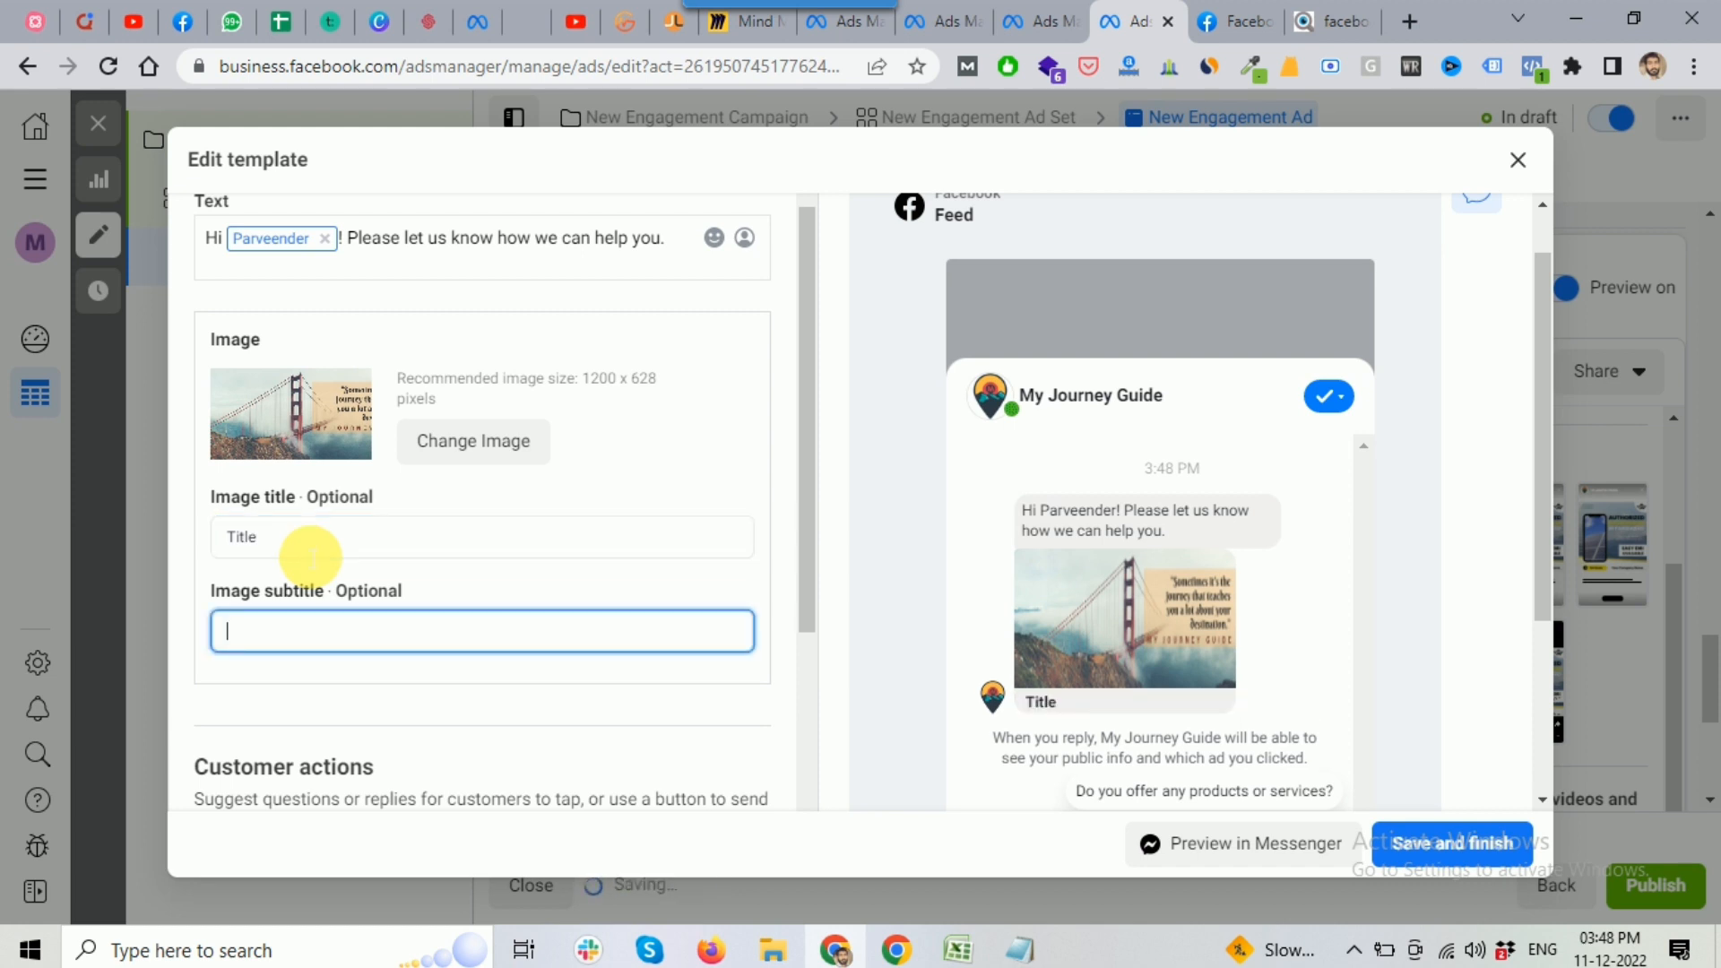
pyautogui.write('Sub S')
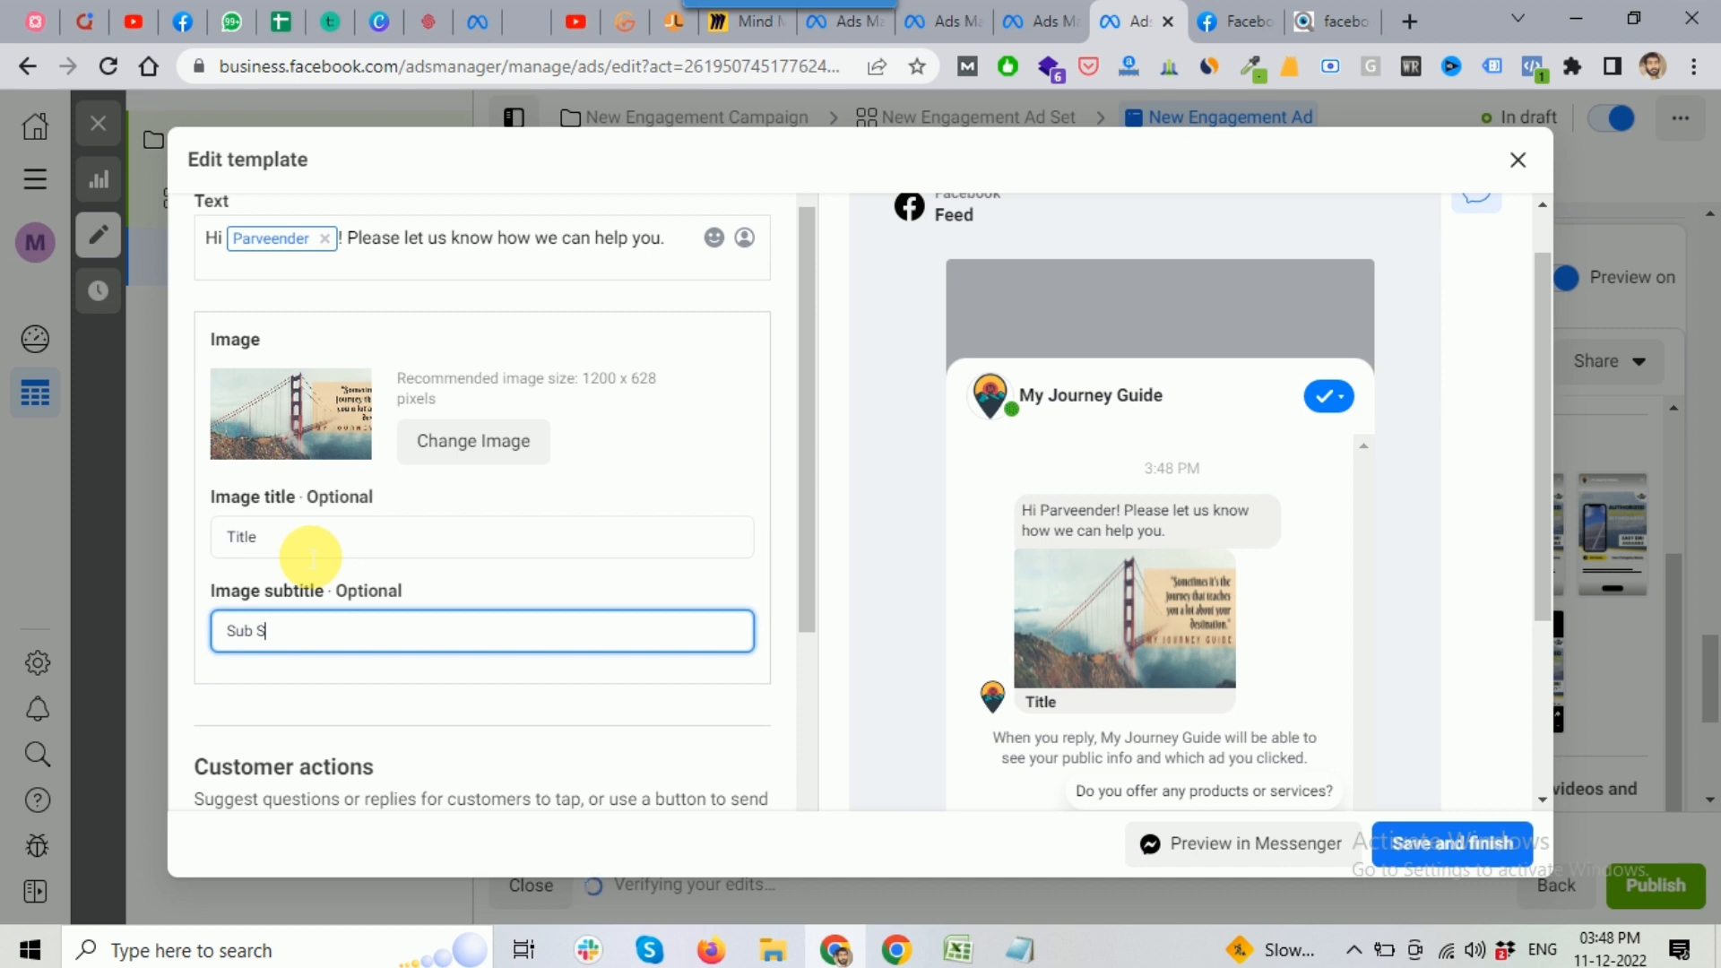
pyautogui.press('BackSpace')
pyautogui.write('Title')
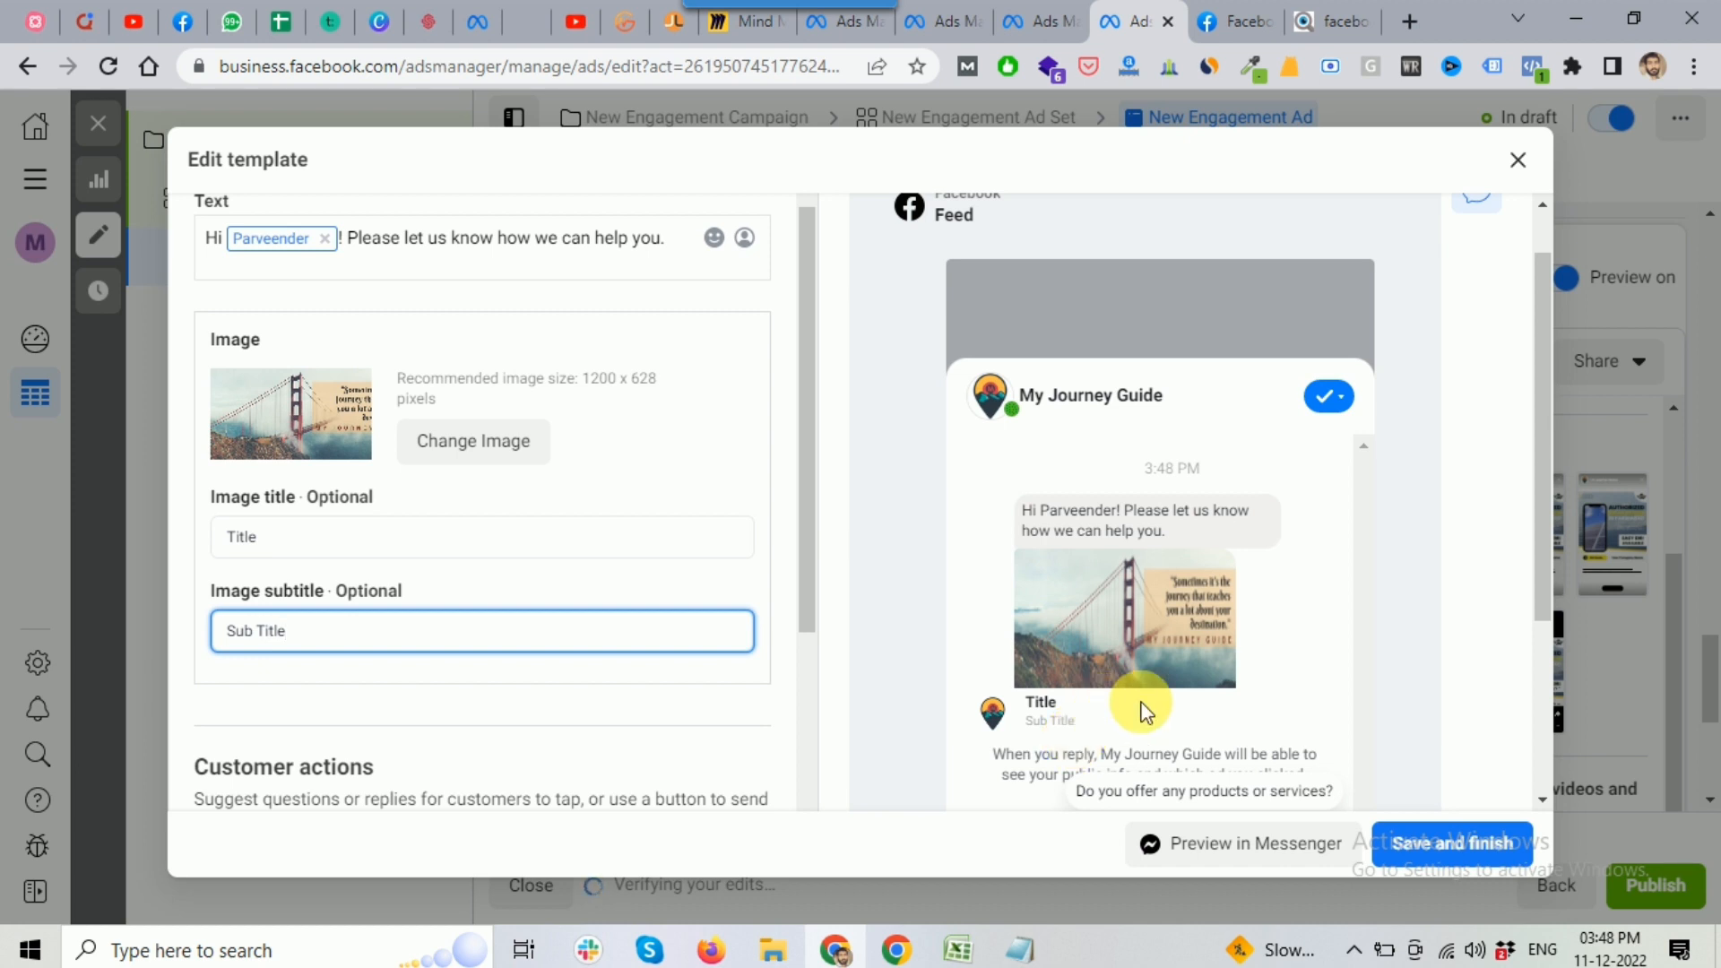
# Remove the name placeholder from the greeting text and insert First name of recipient after "Hi"
pyautogui.scroll(2, 745, 418)
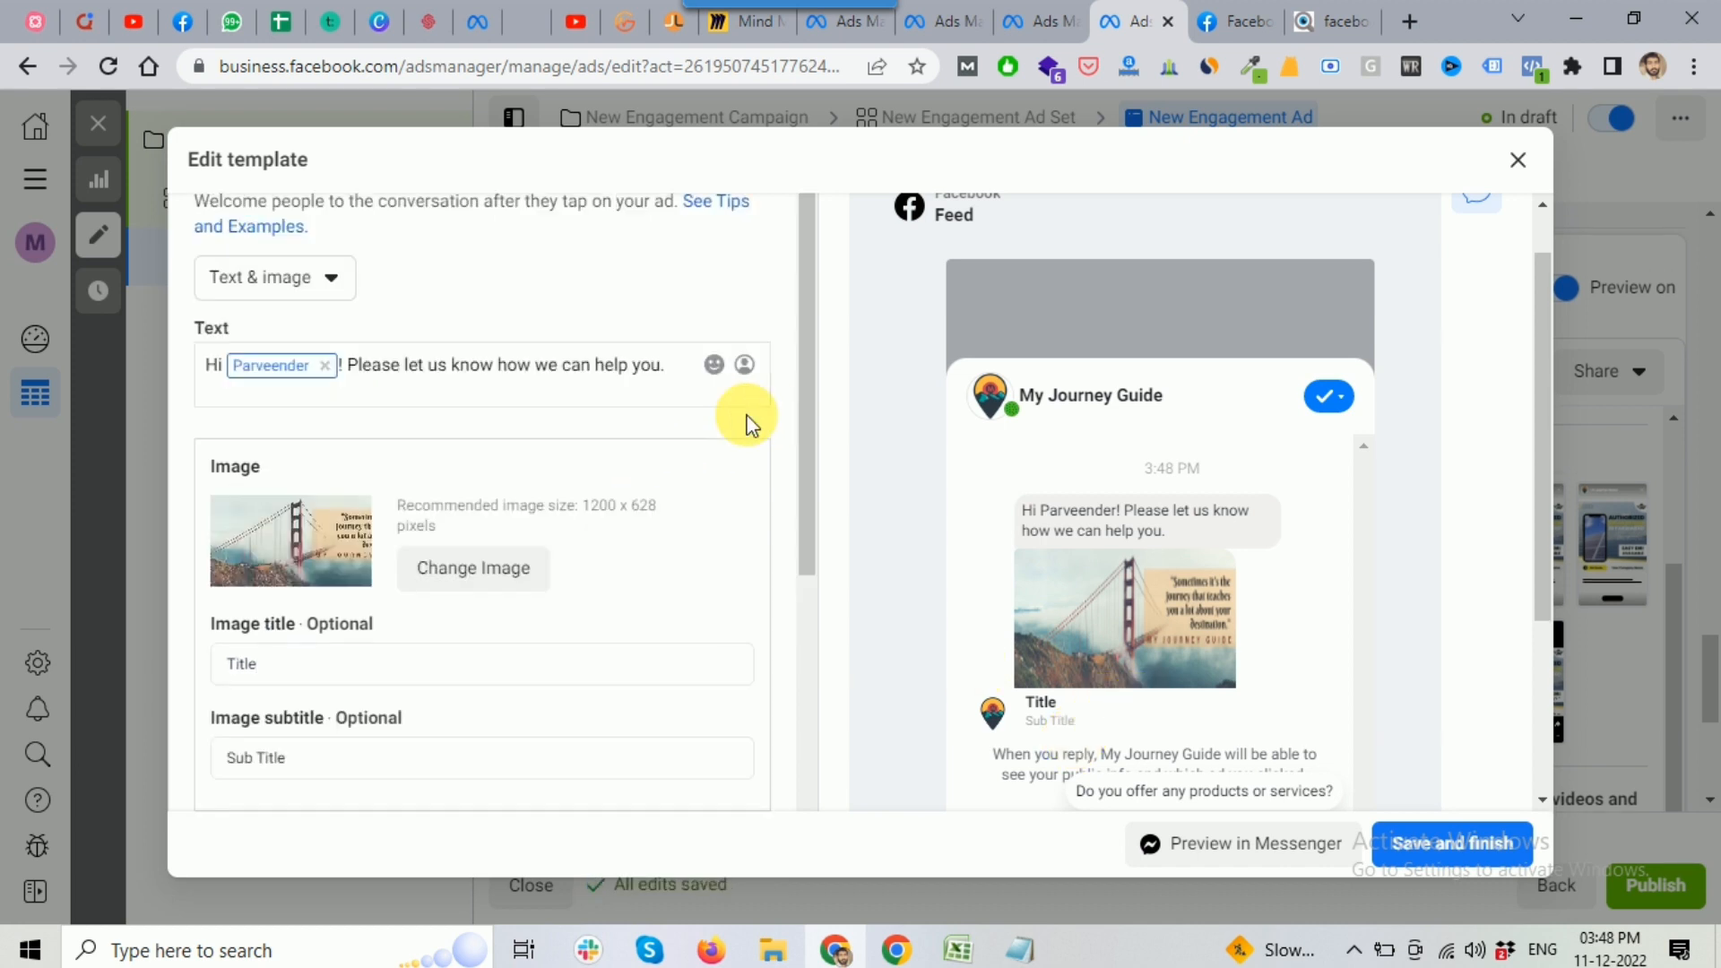
pyautogui.click(550, 367)
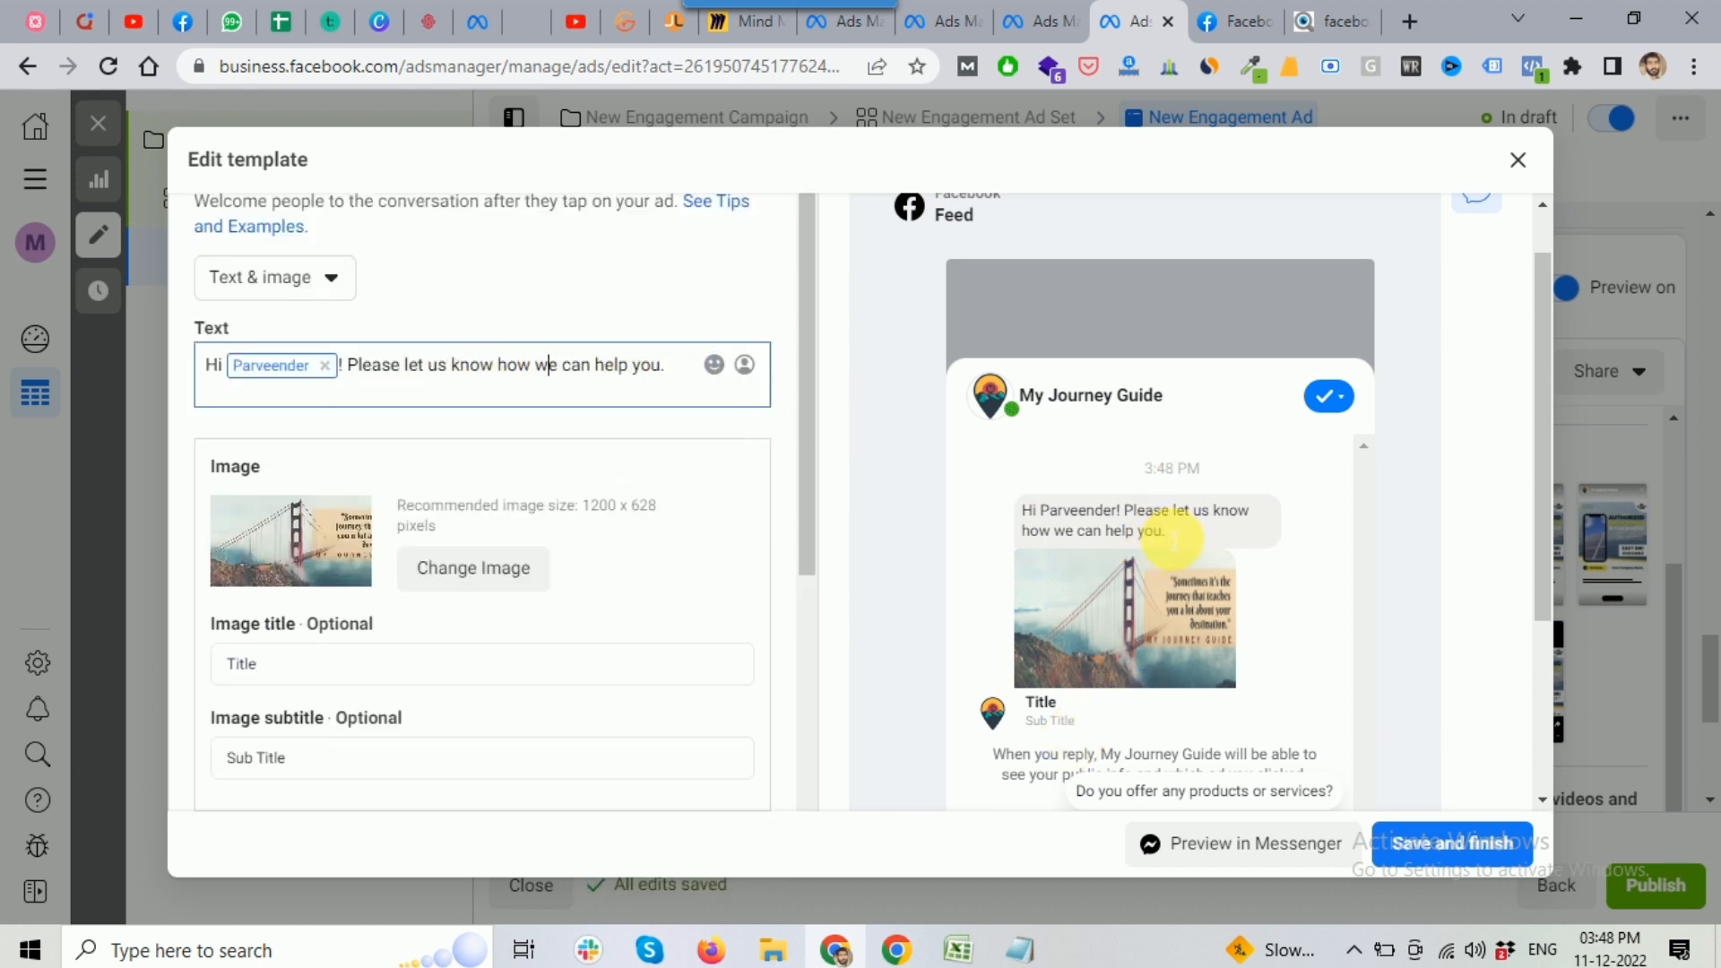
pyautogui.moveTo(1174, 541); pyautogui.dragTo(1104, 520)
pyautogui.click(382, 368)
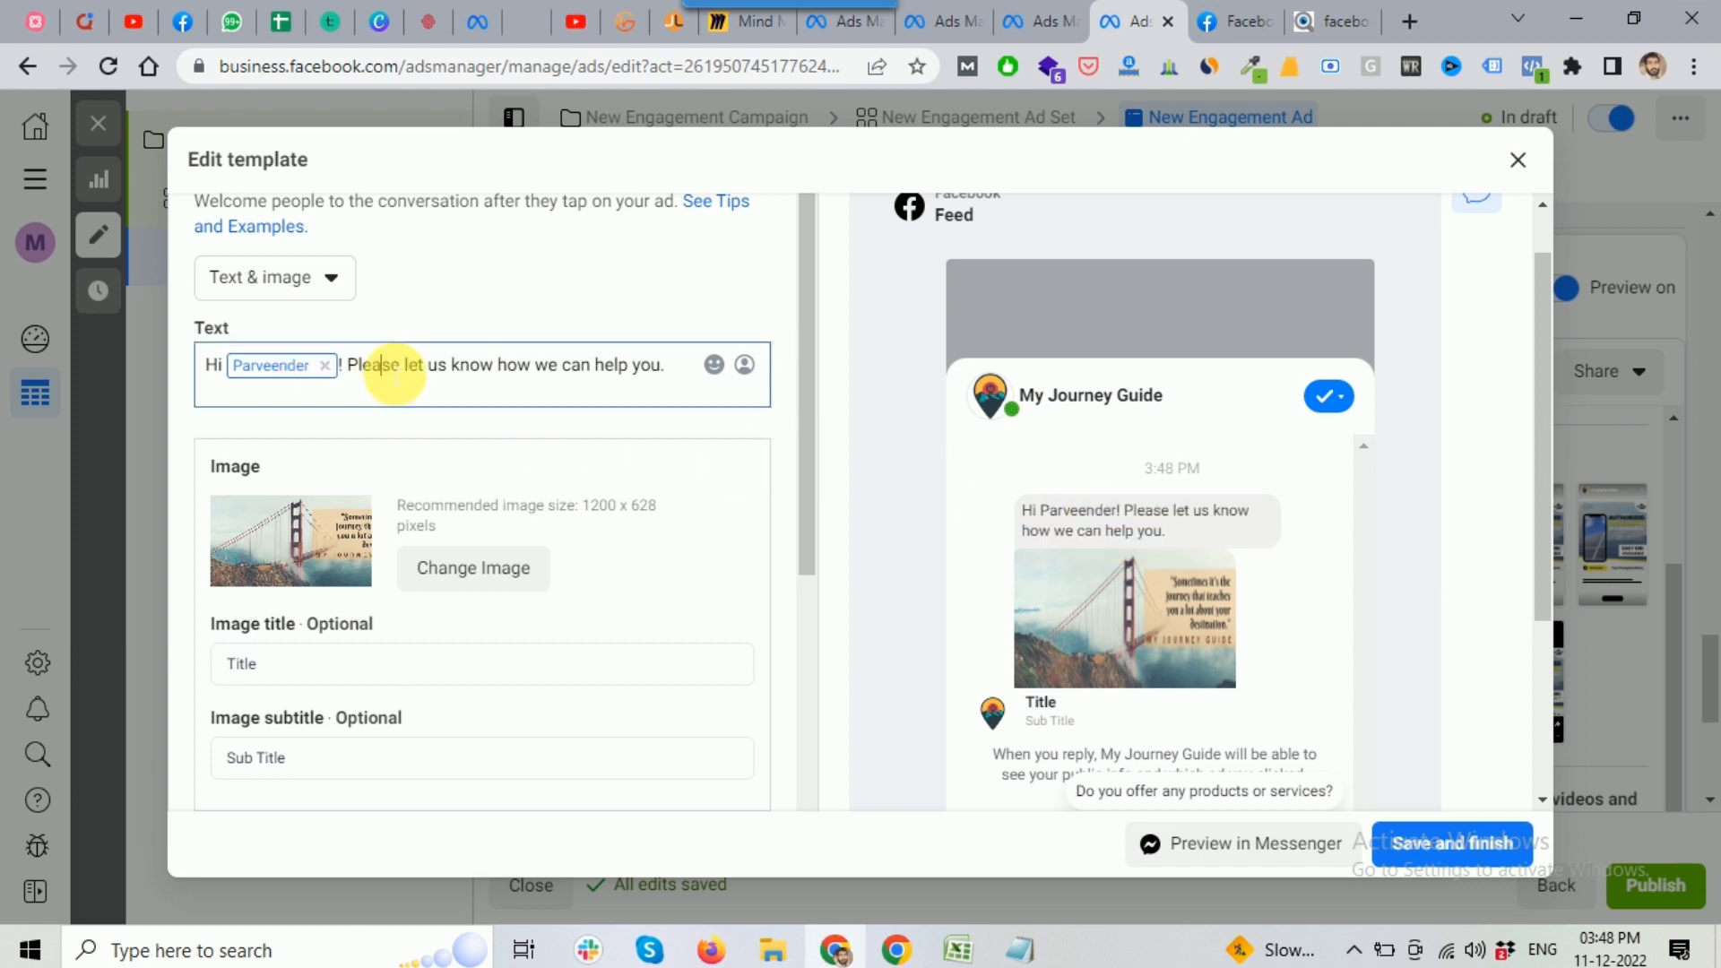
pyautogui.click(325, 366)
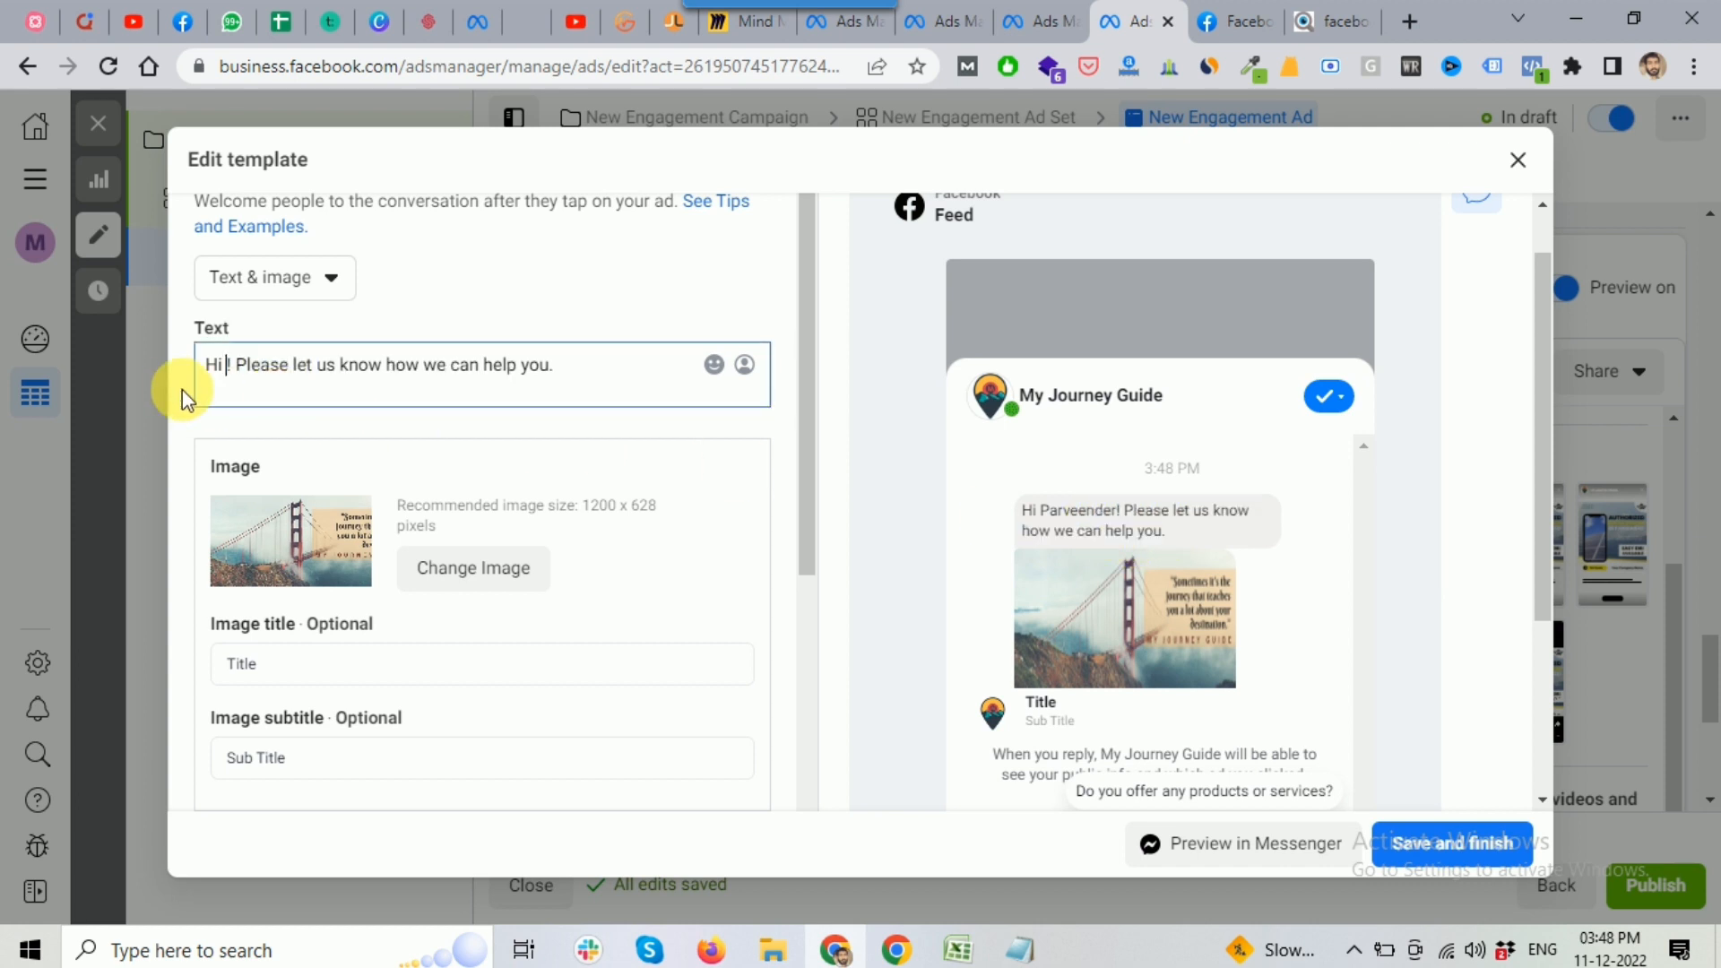
pyautogui.click(231, 369)
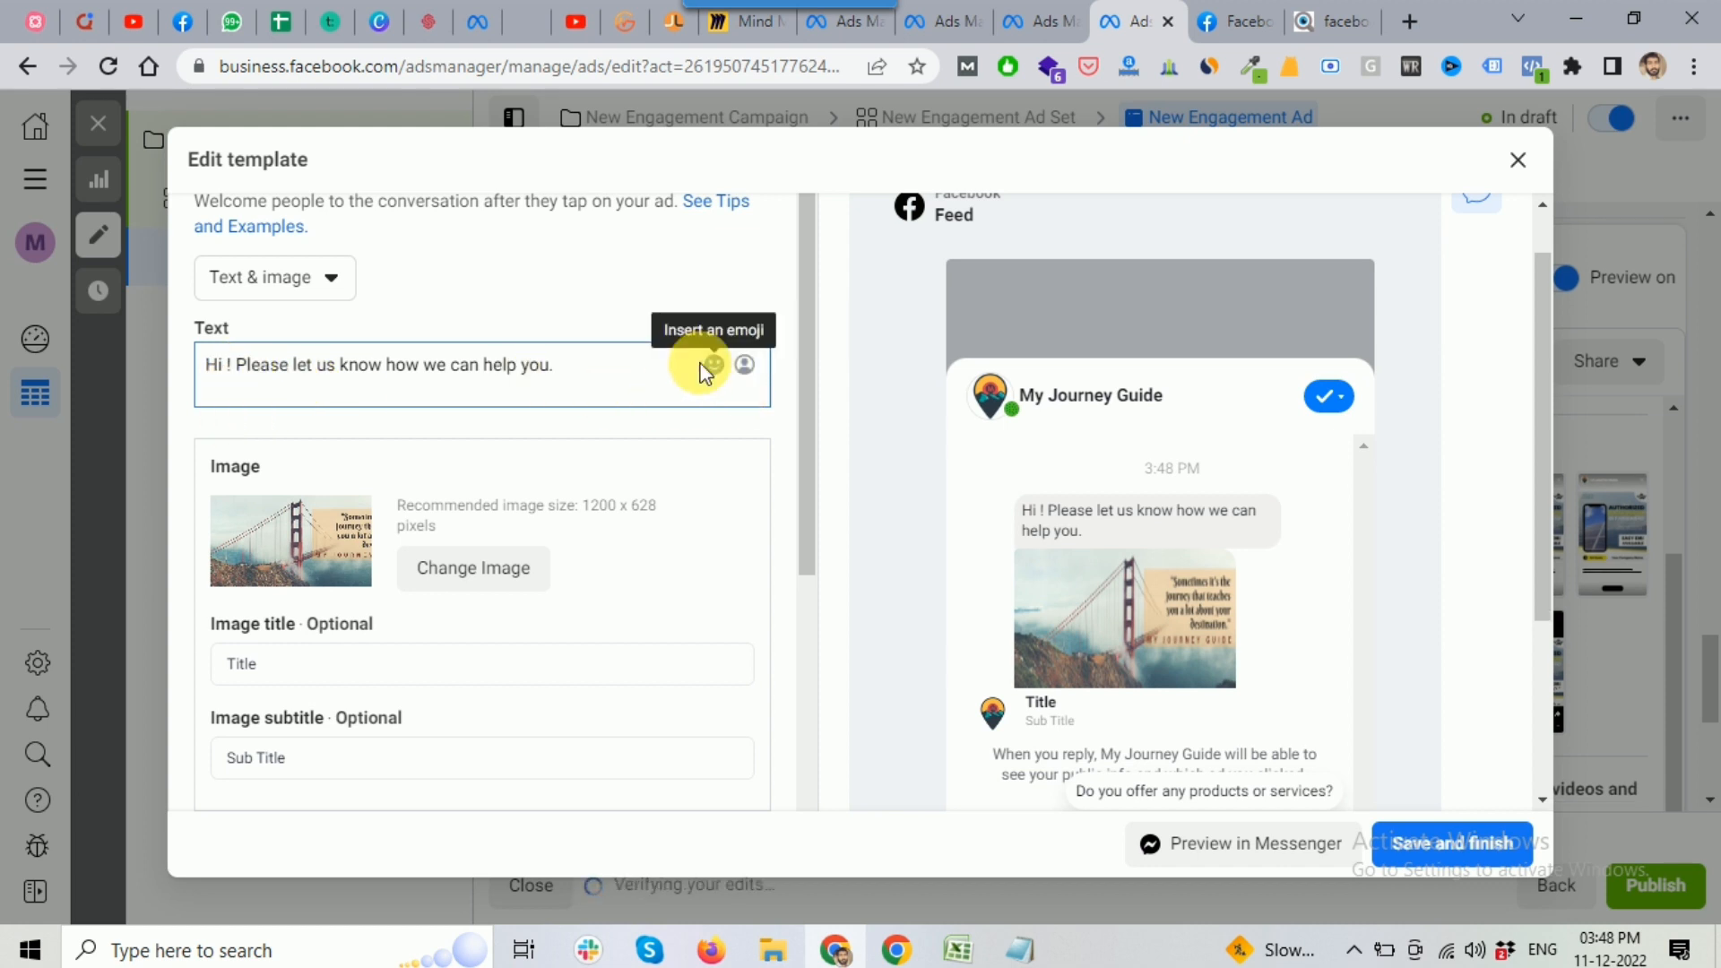
pyautogui.click(747, 367)
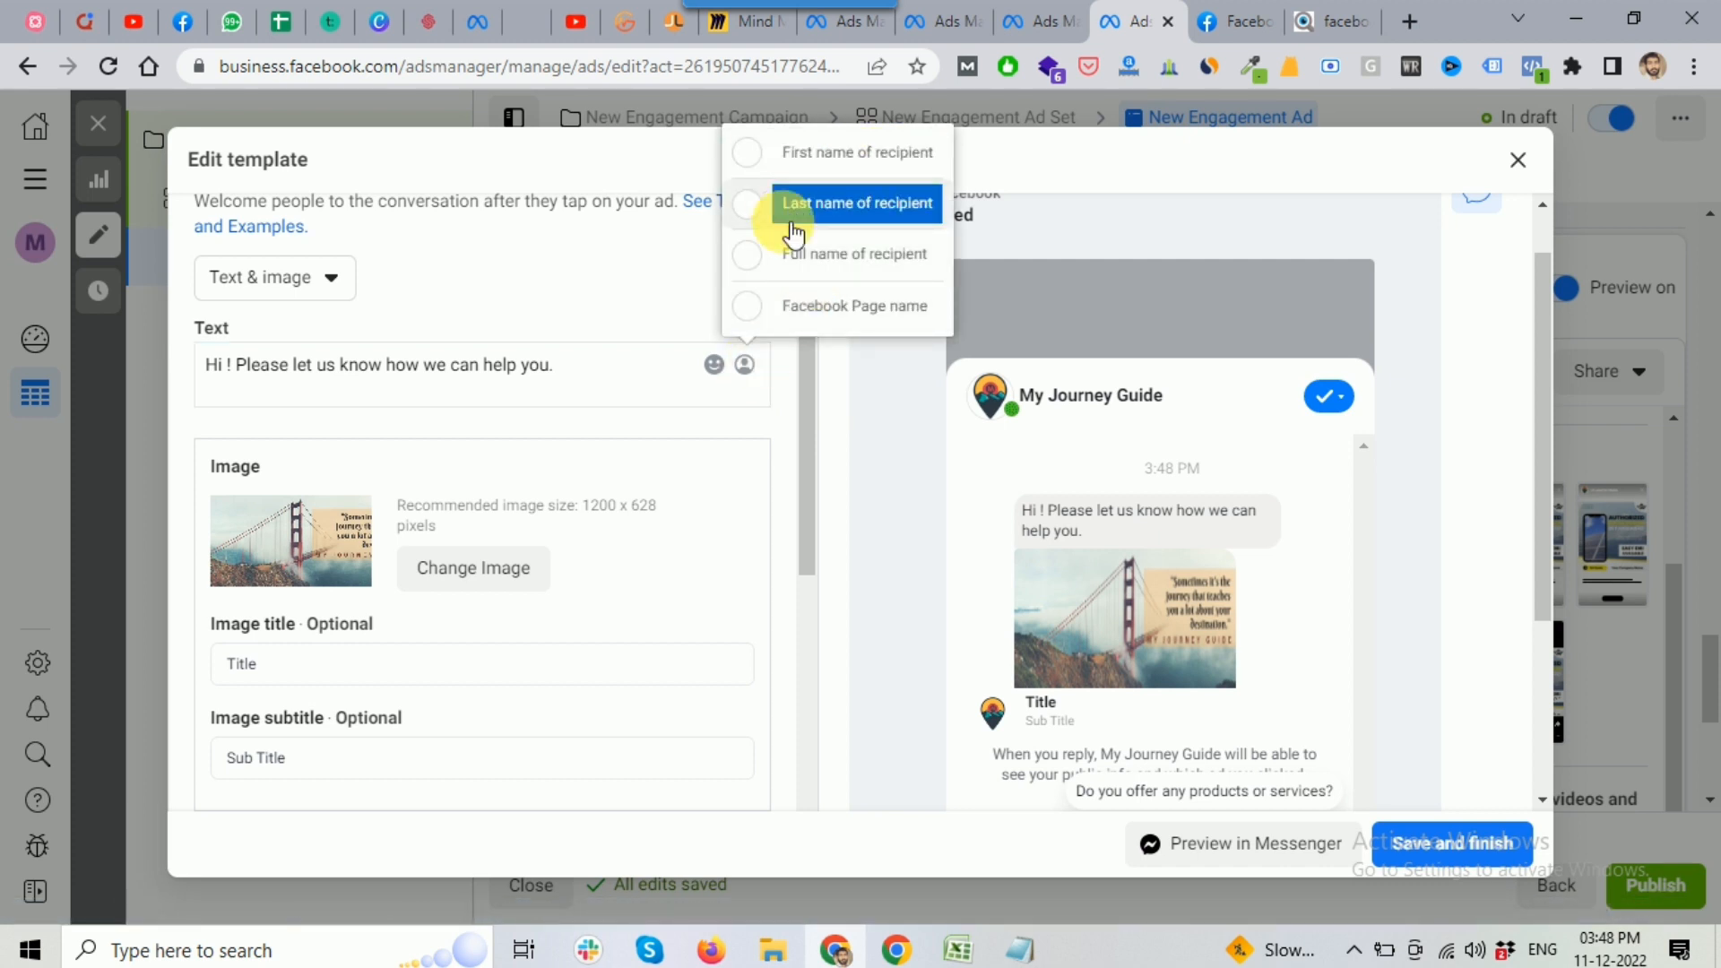
pyautogui.click(834, 154)
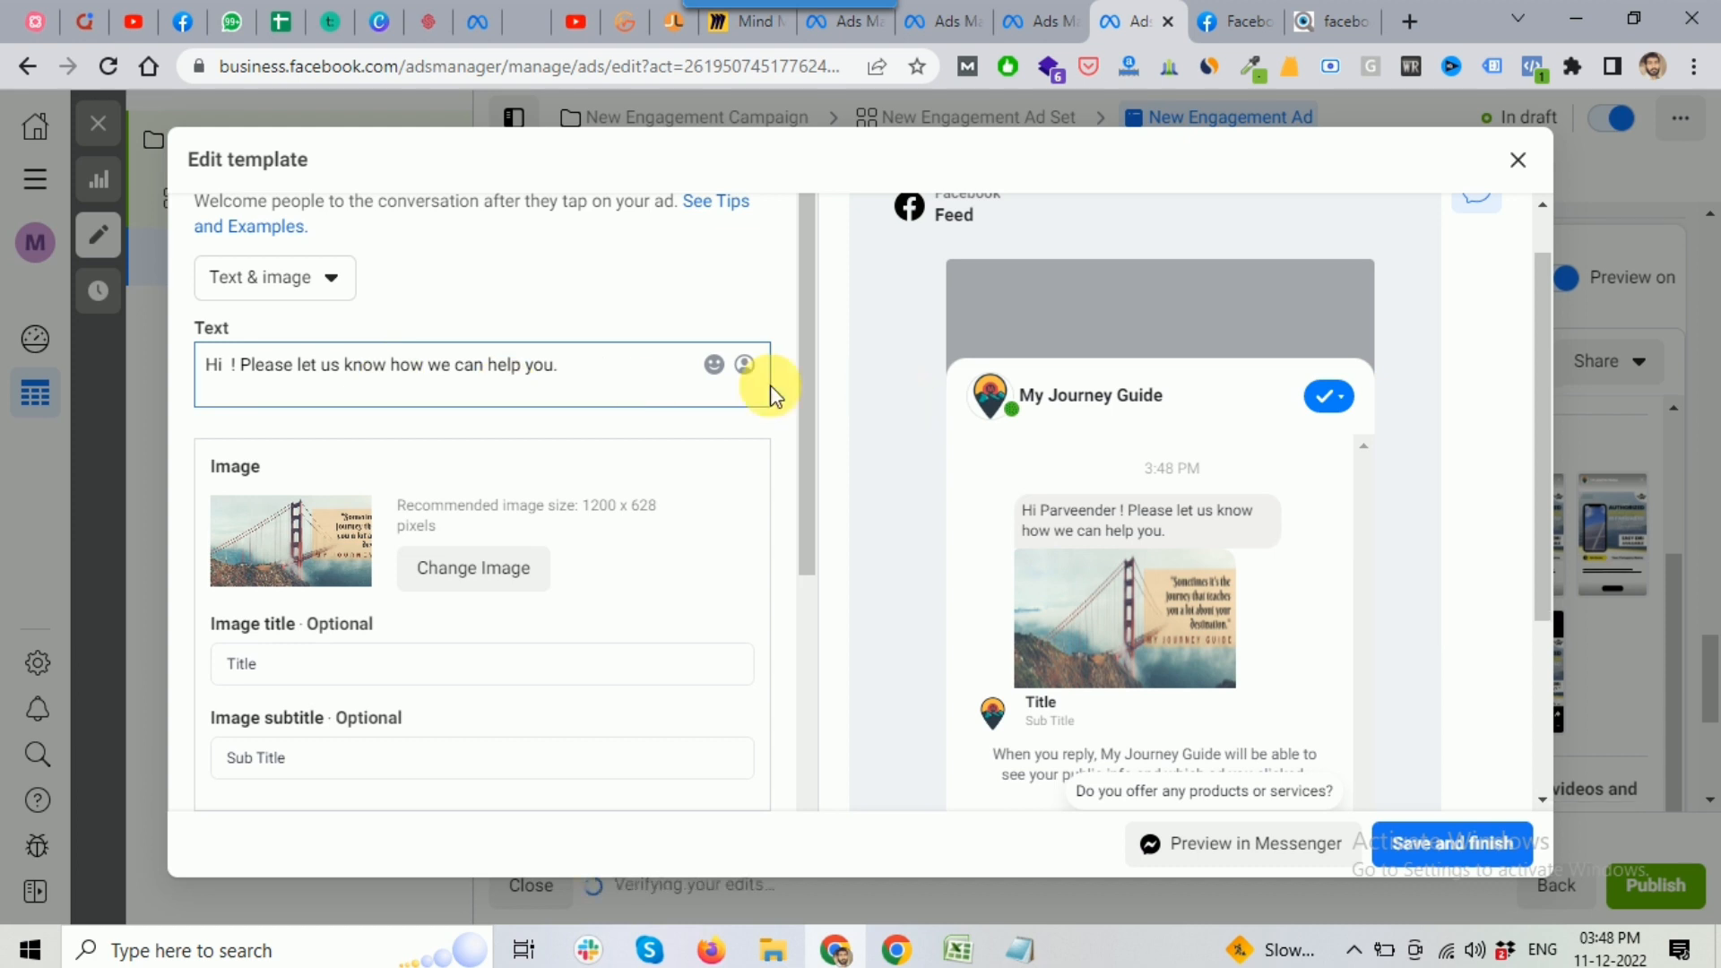
# Replace the greeting's first-name placeholder with Full name of recipient
pyautogui.click(746, 367)
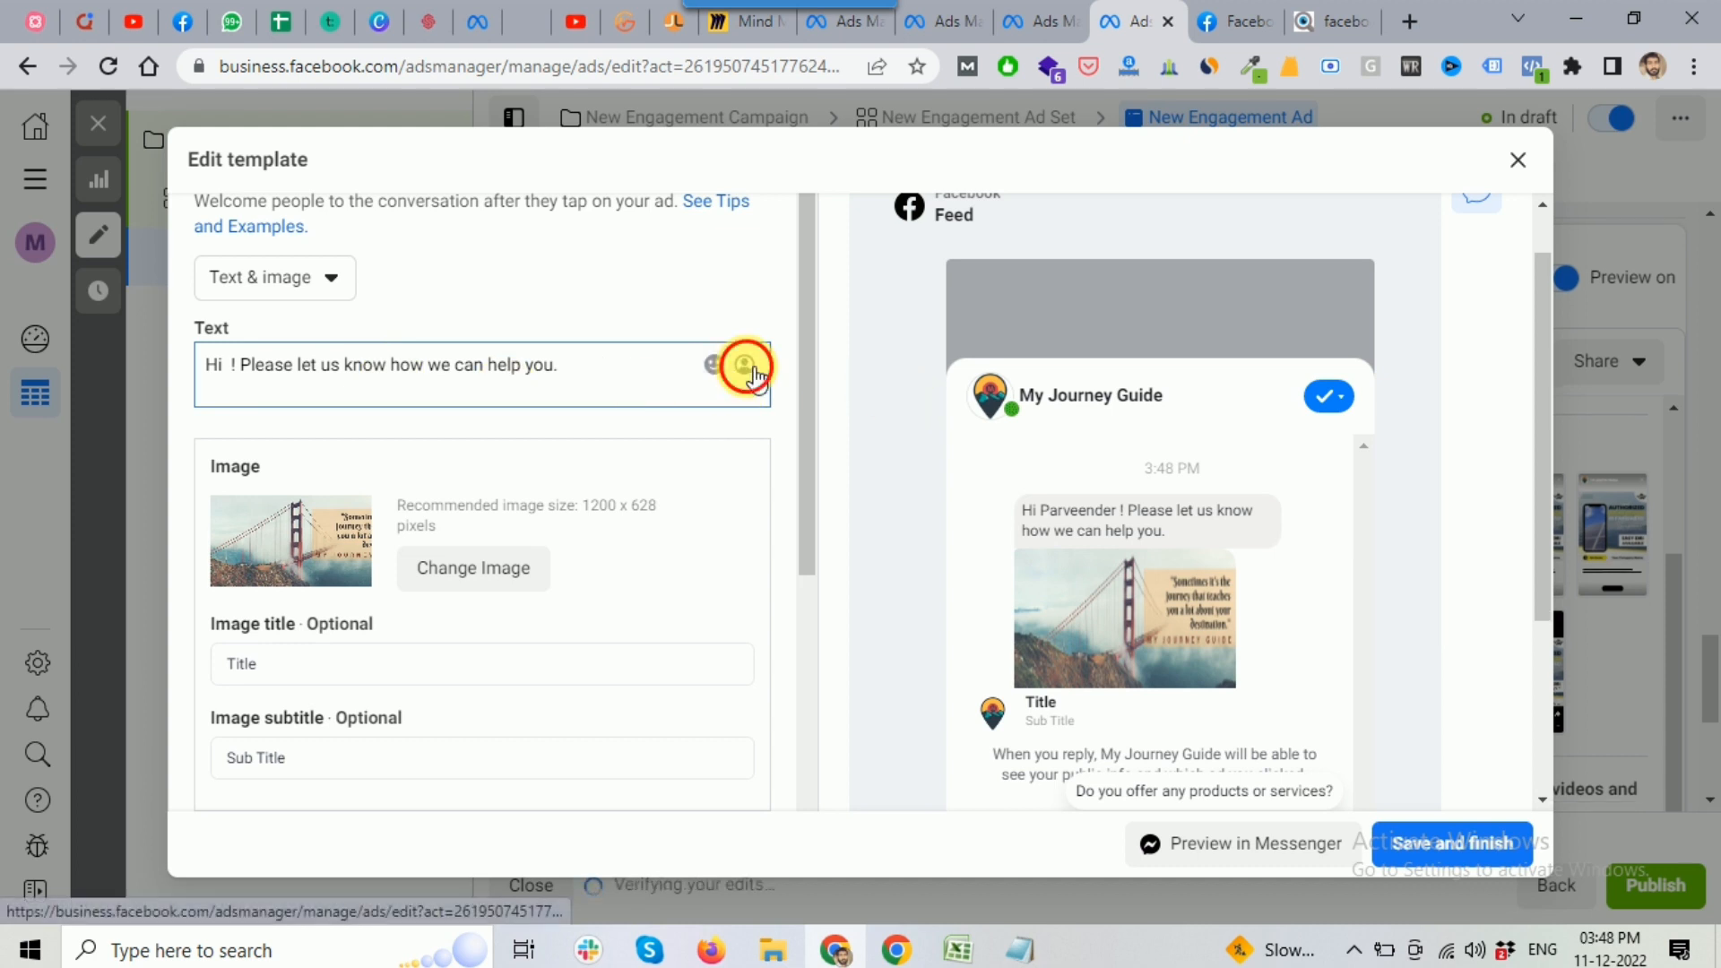
pyautogui.click(746, 367)
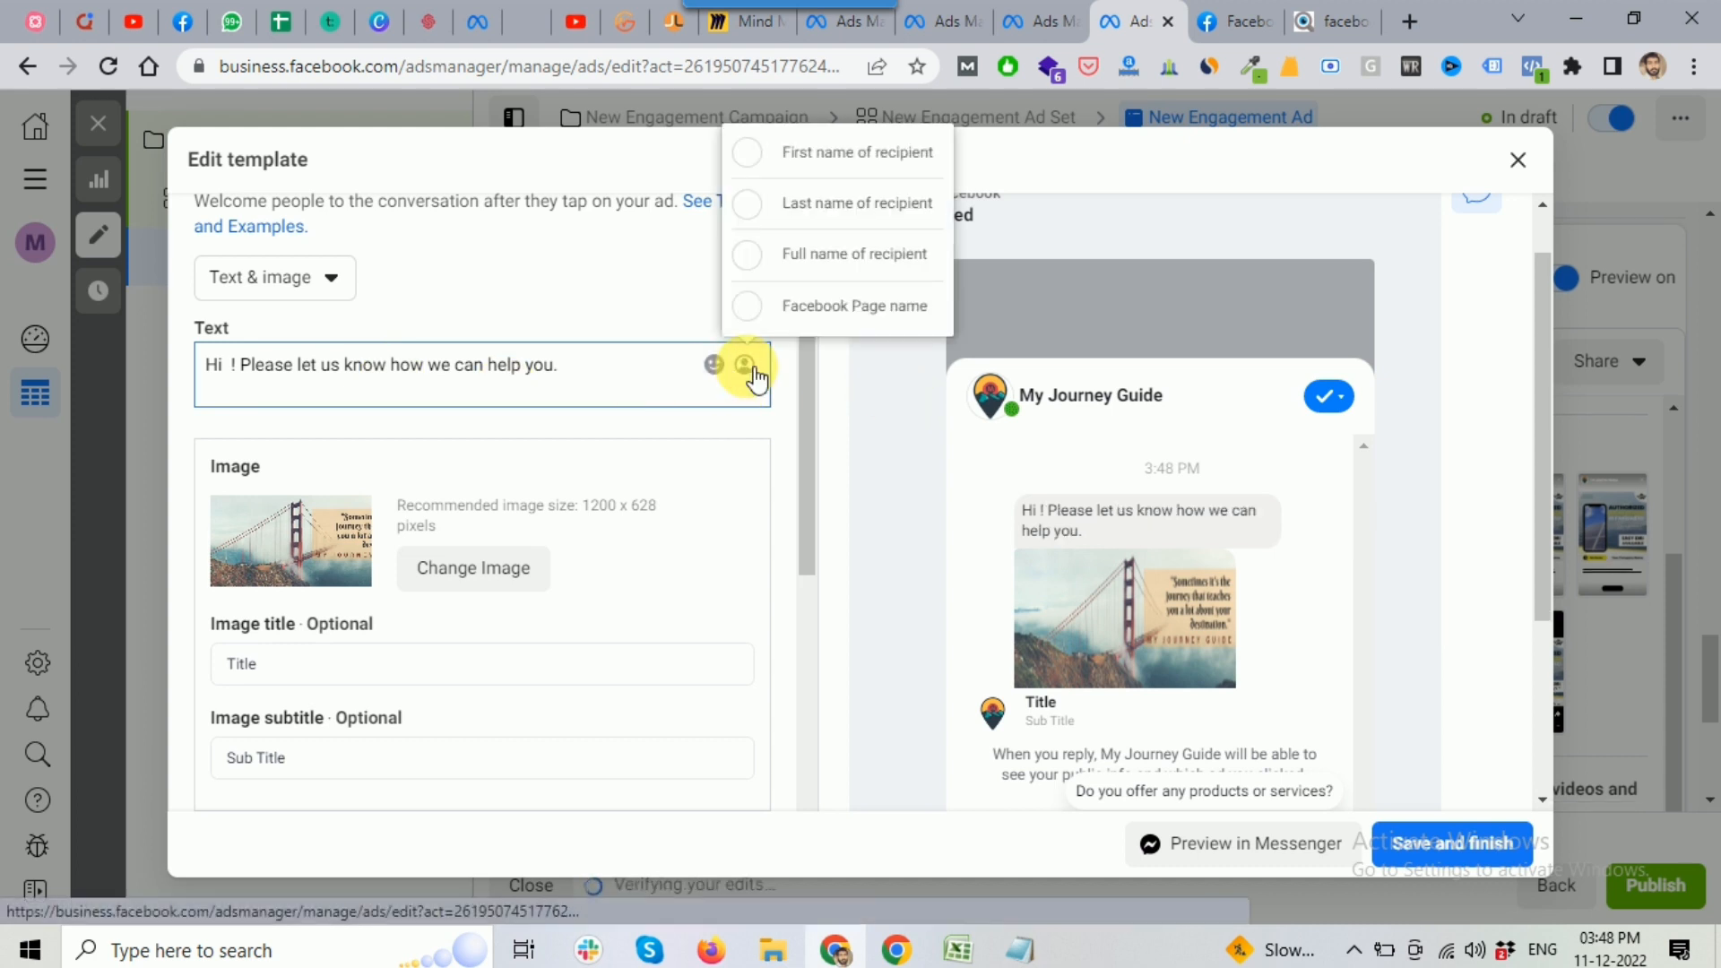
pyautogui.click(853, 269)
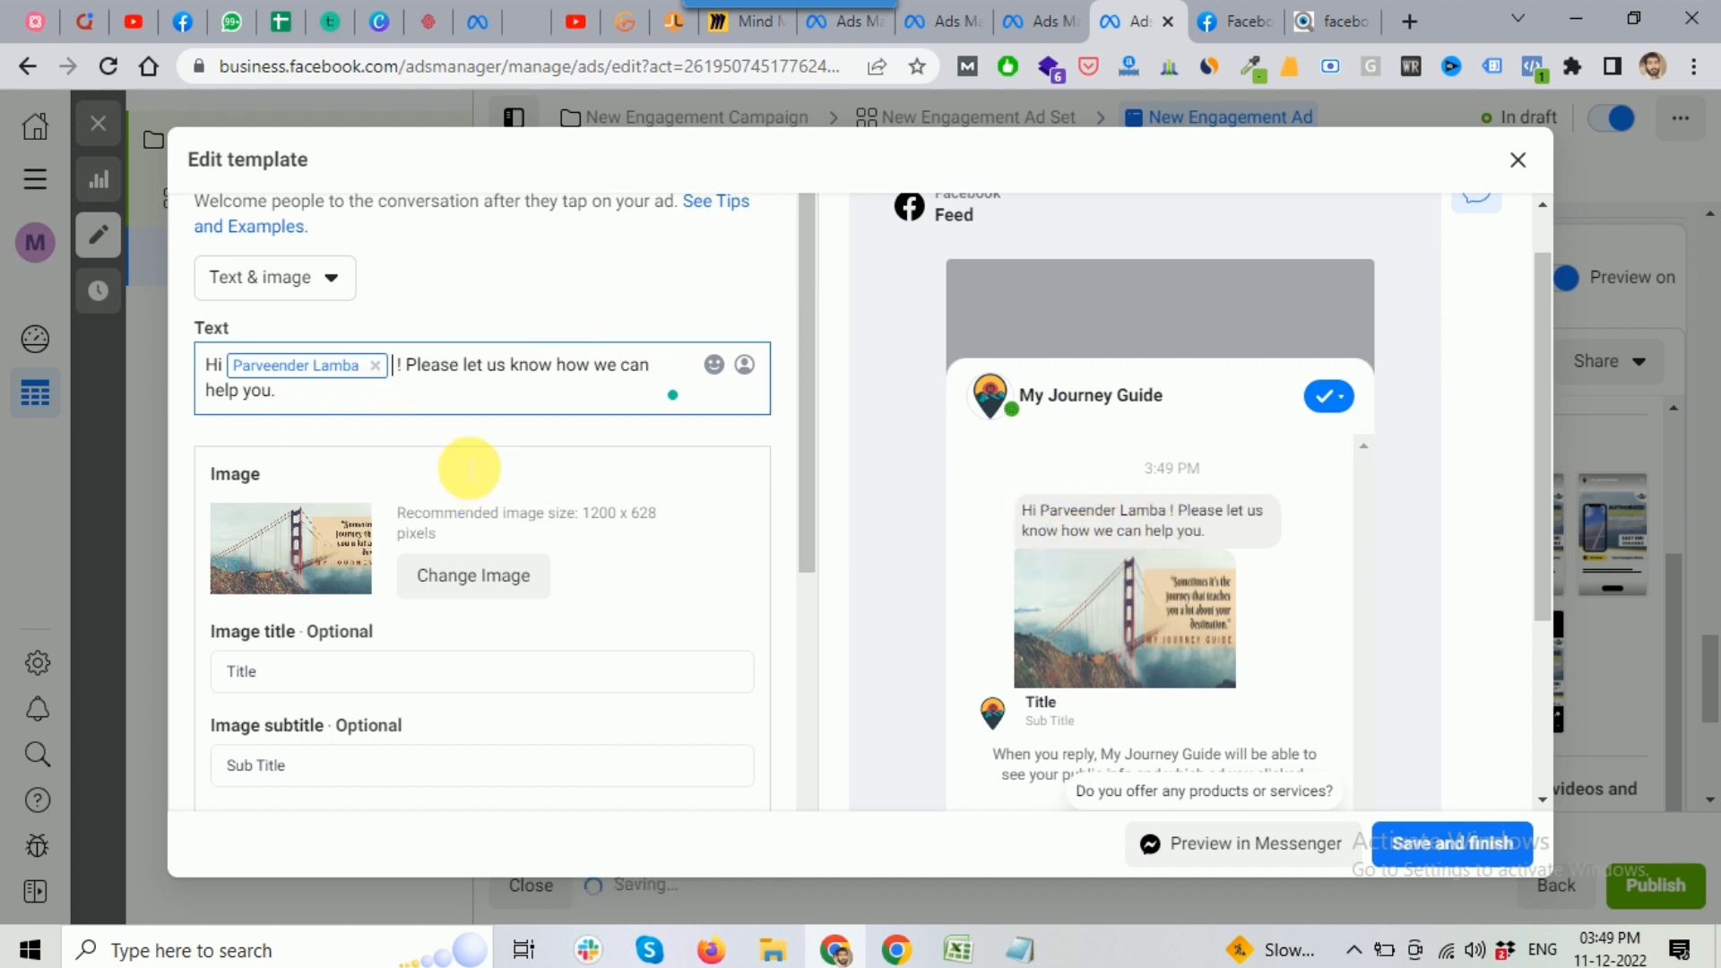
# Replace the full-name placeholder in the greeting with First name of recipient
pyautogui.click(384, 375)
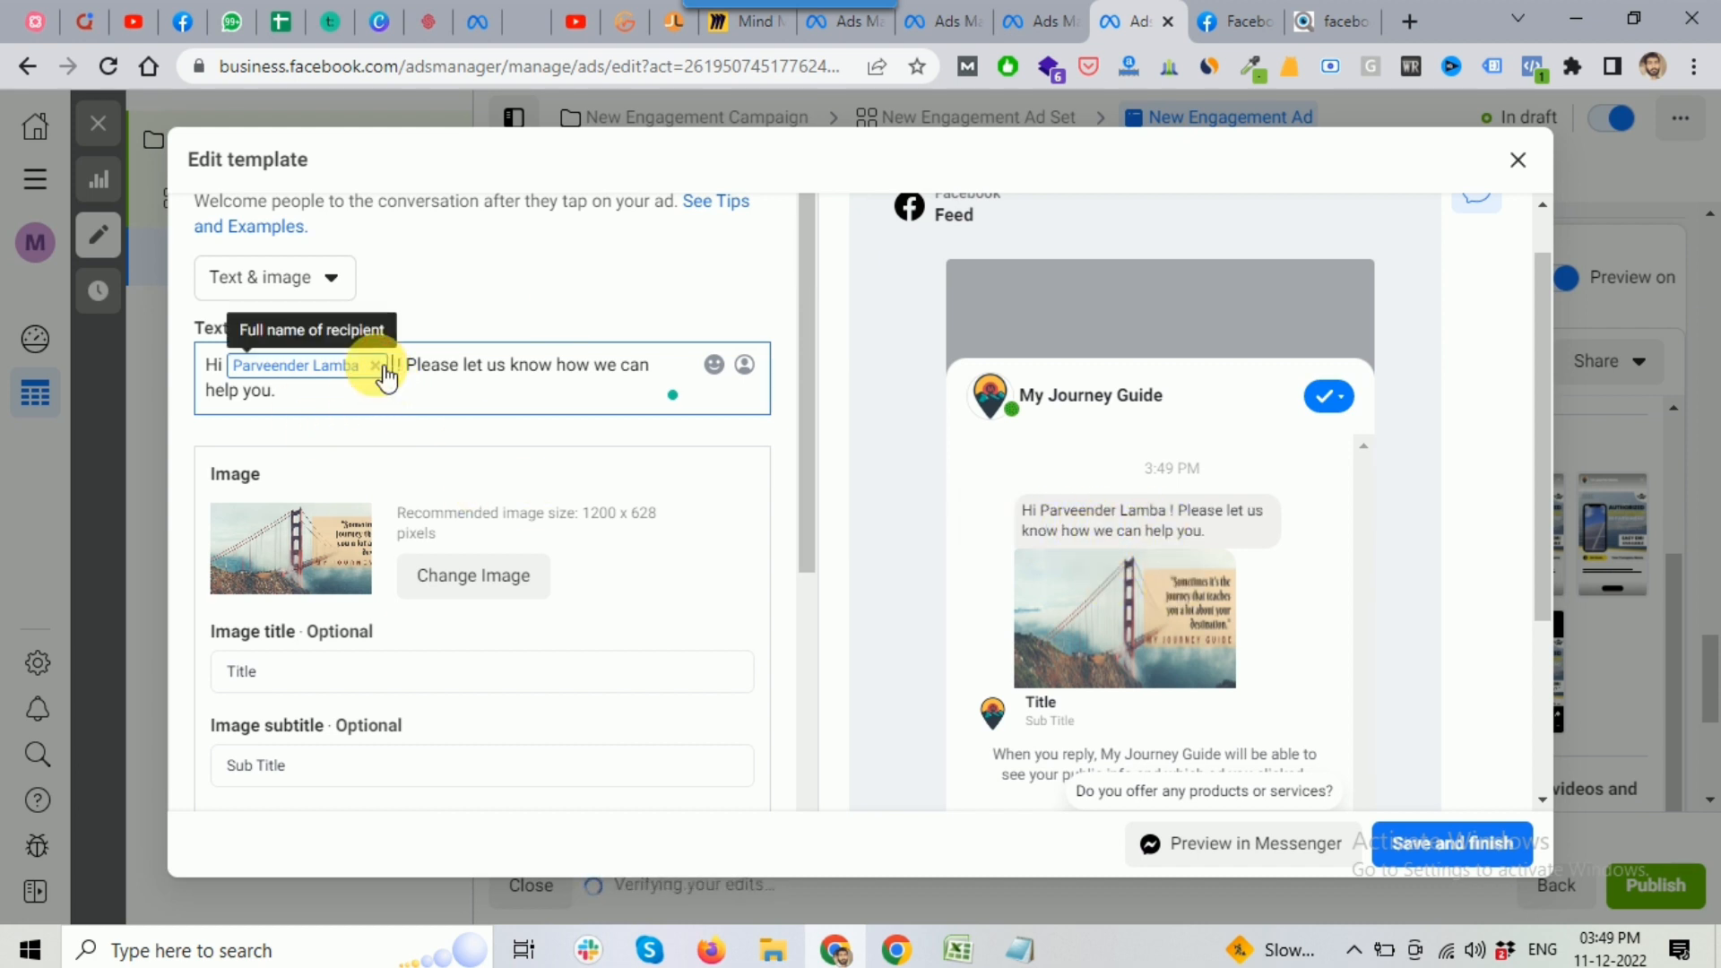
pyautogui.press('BackSpace')
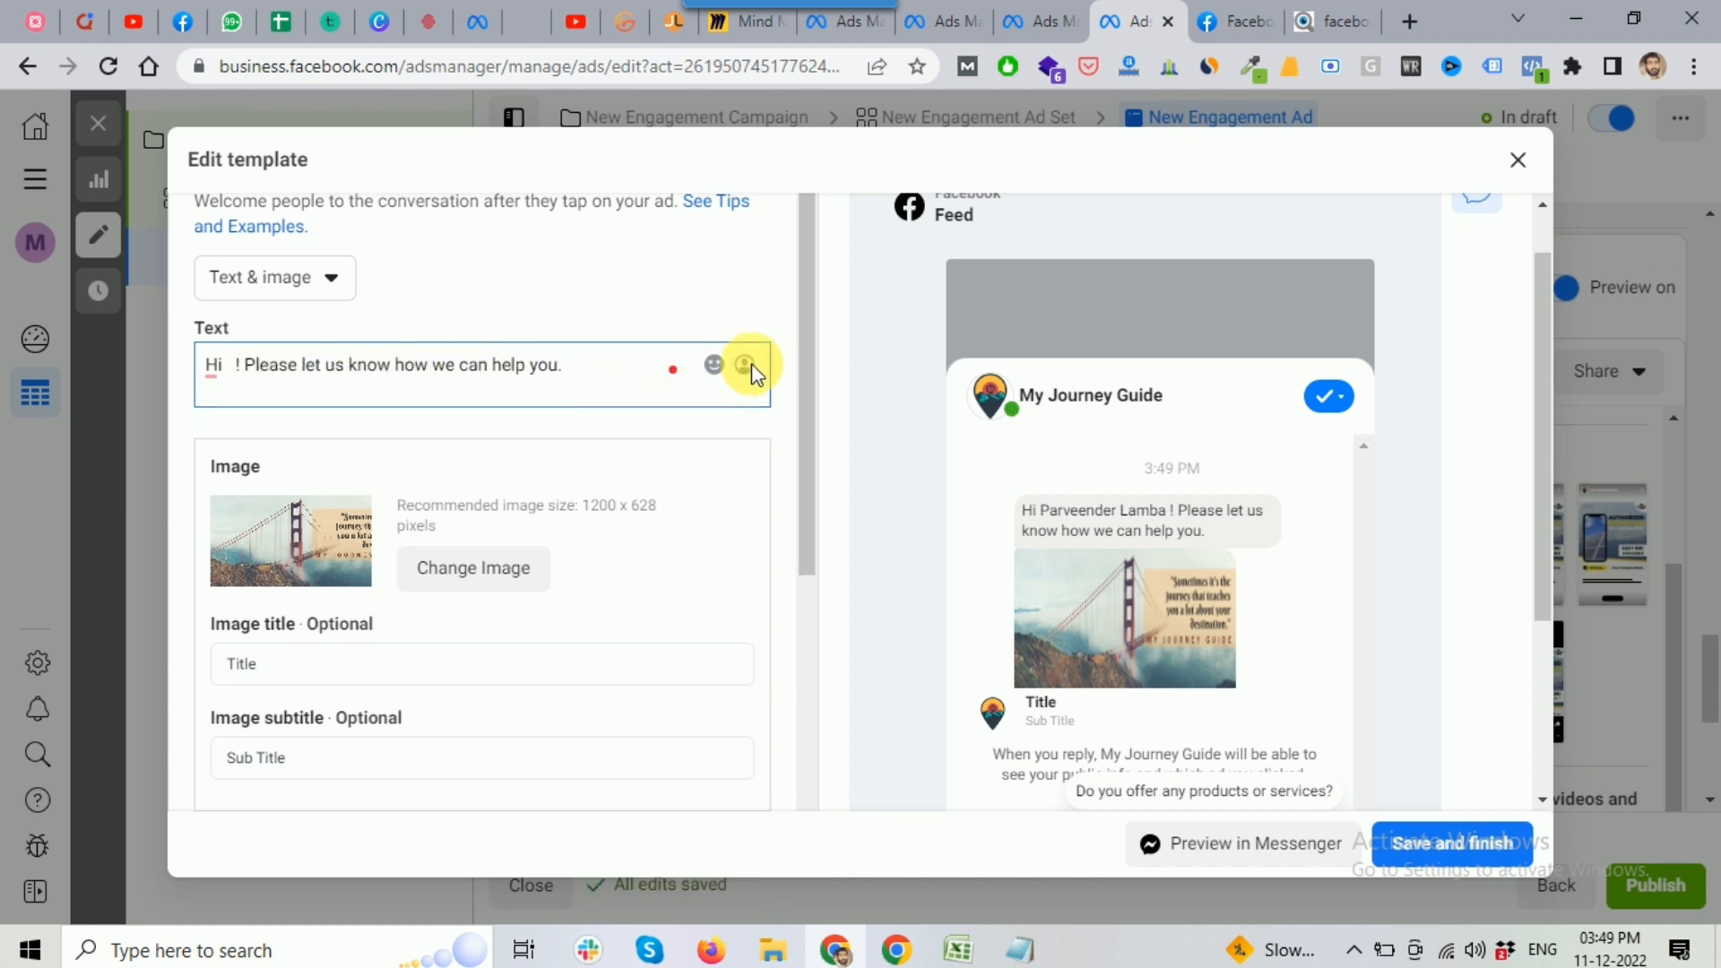
pyautogui.click(746, 364)
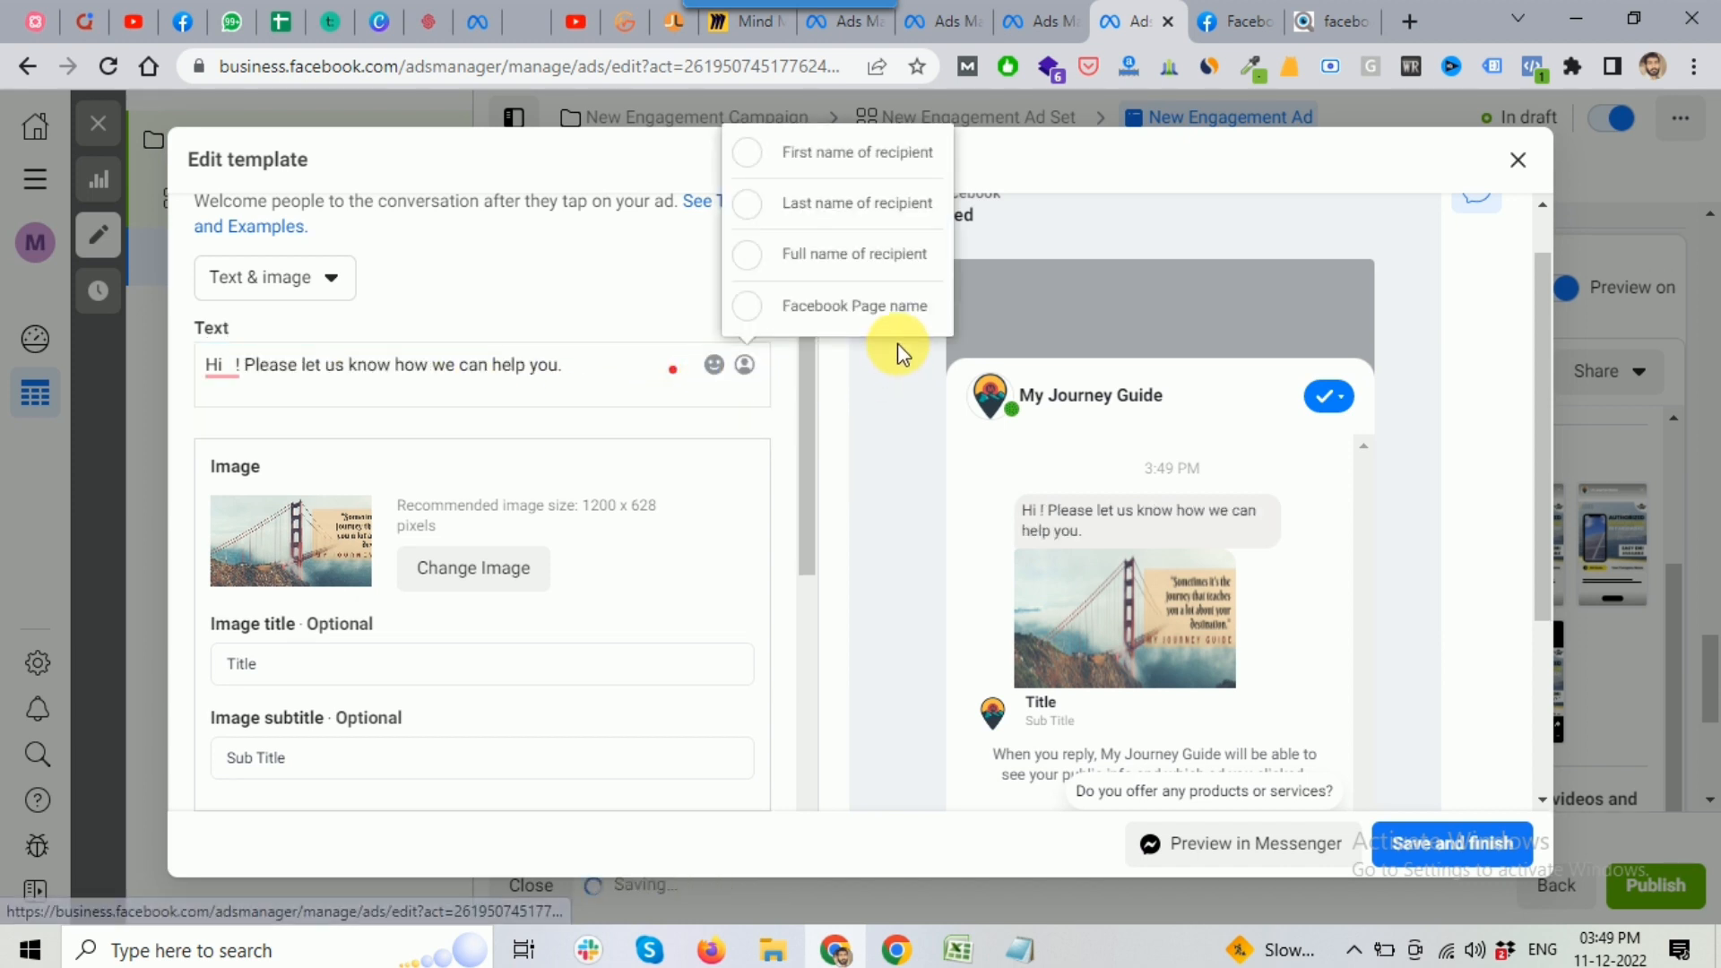
pyautogui.click(833, 153)
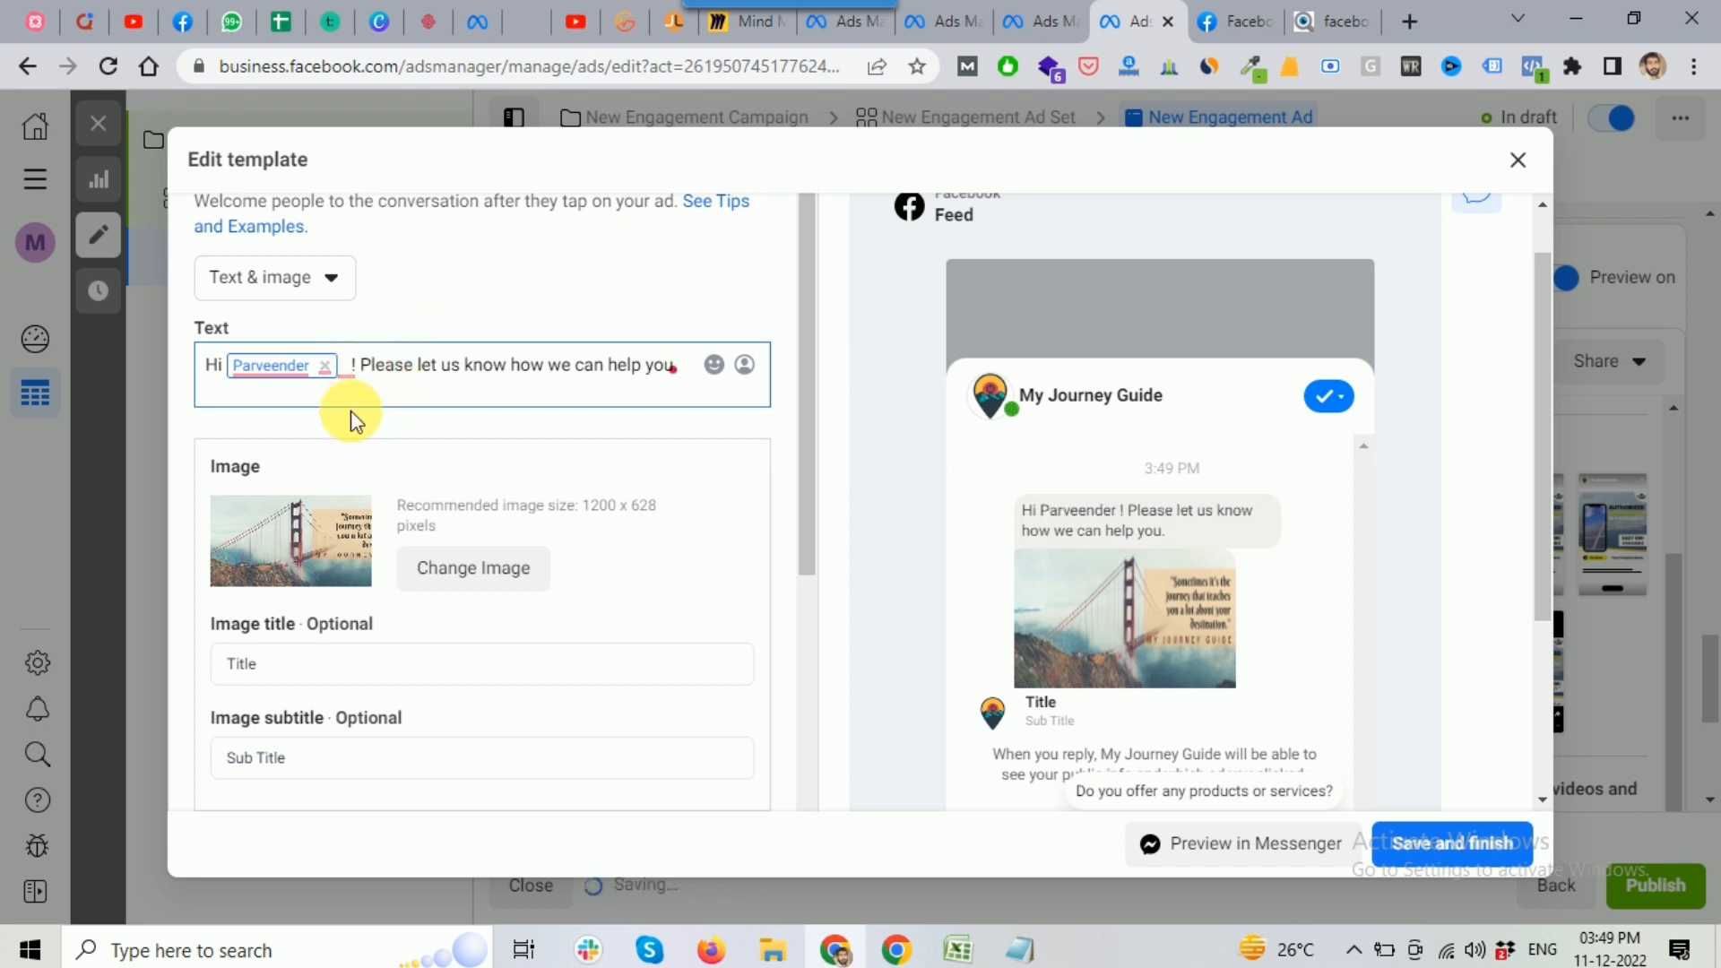
# Remove the extra space before the exclamation mark and insert "Welcome to" with the Facebook Page name before "Please"
pyautogui.press('BackSpace')
pyautogui.press('BackSpace')
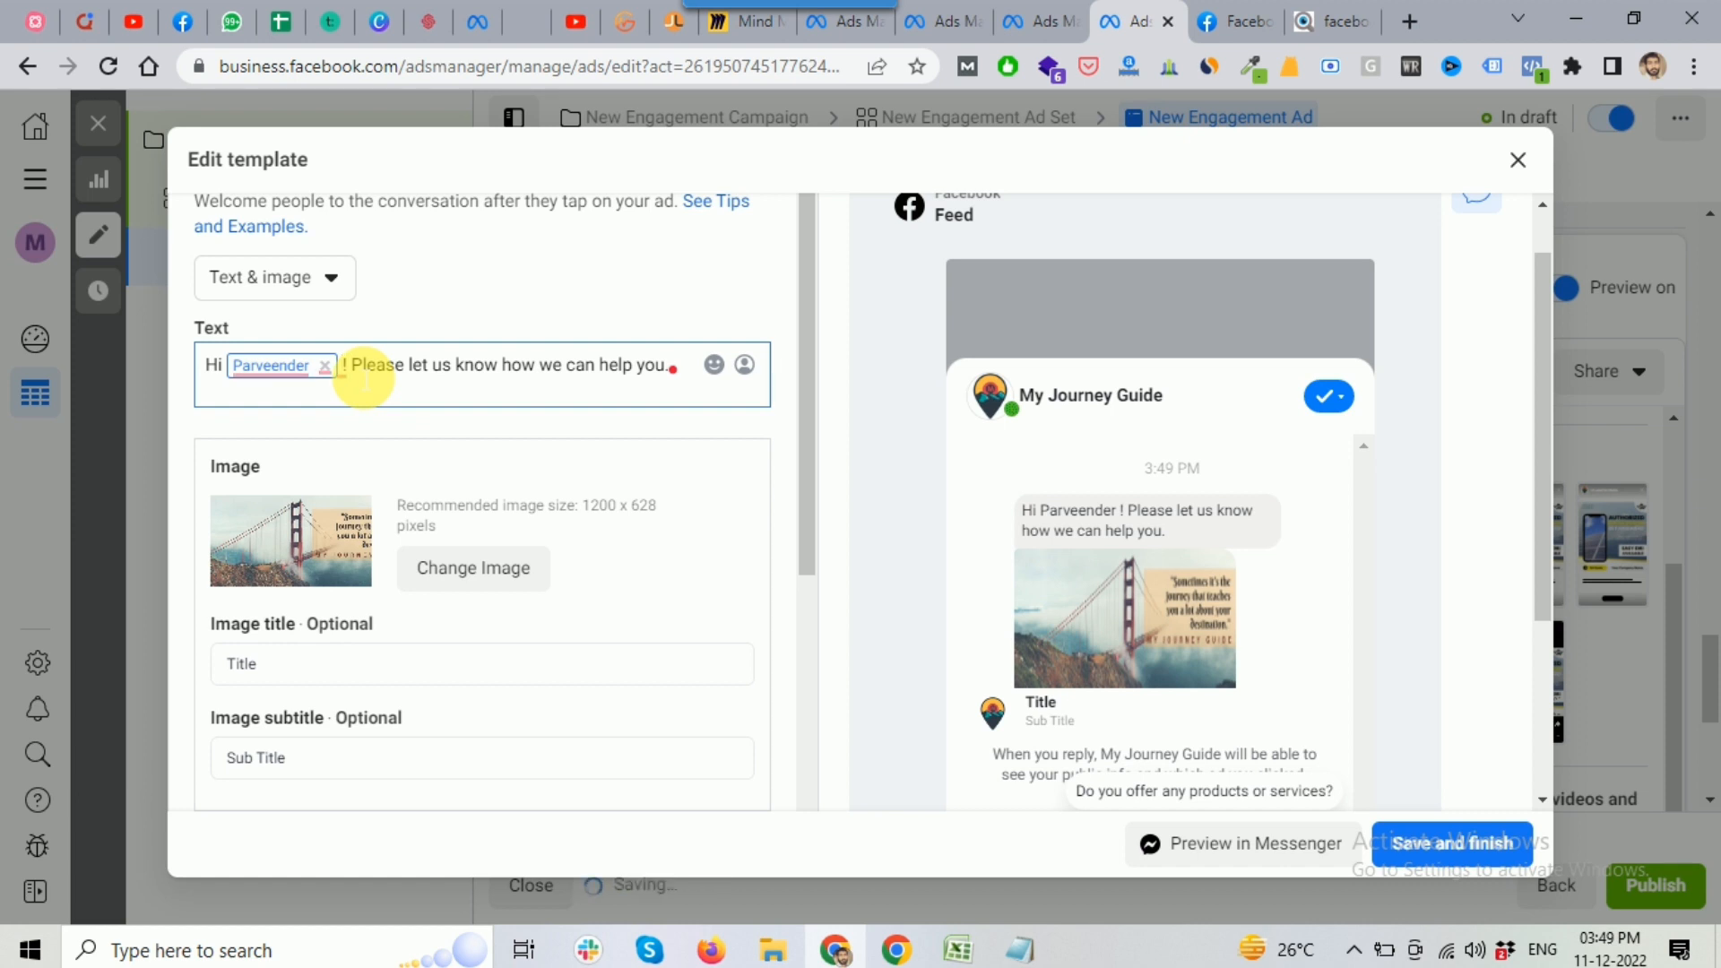
pyautogui.write('Welcome ')
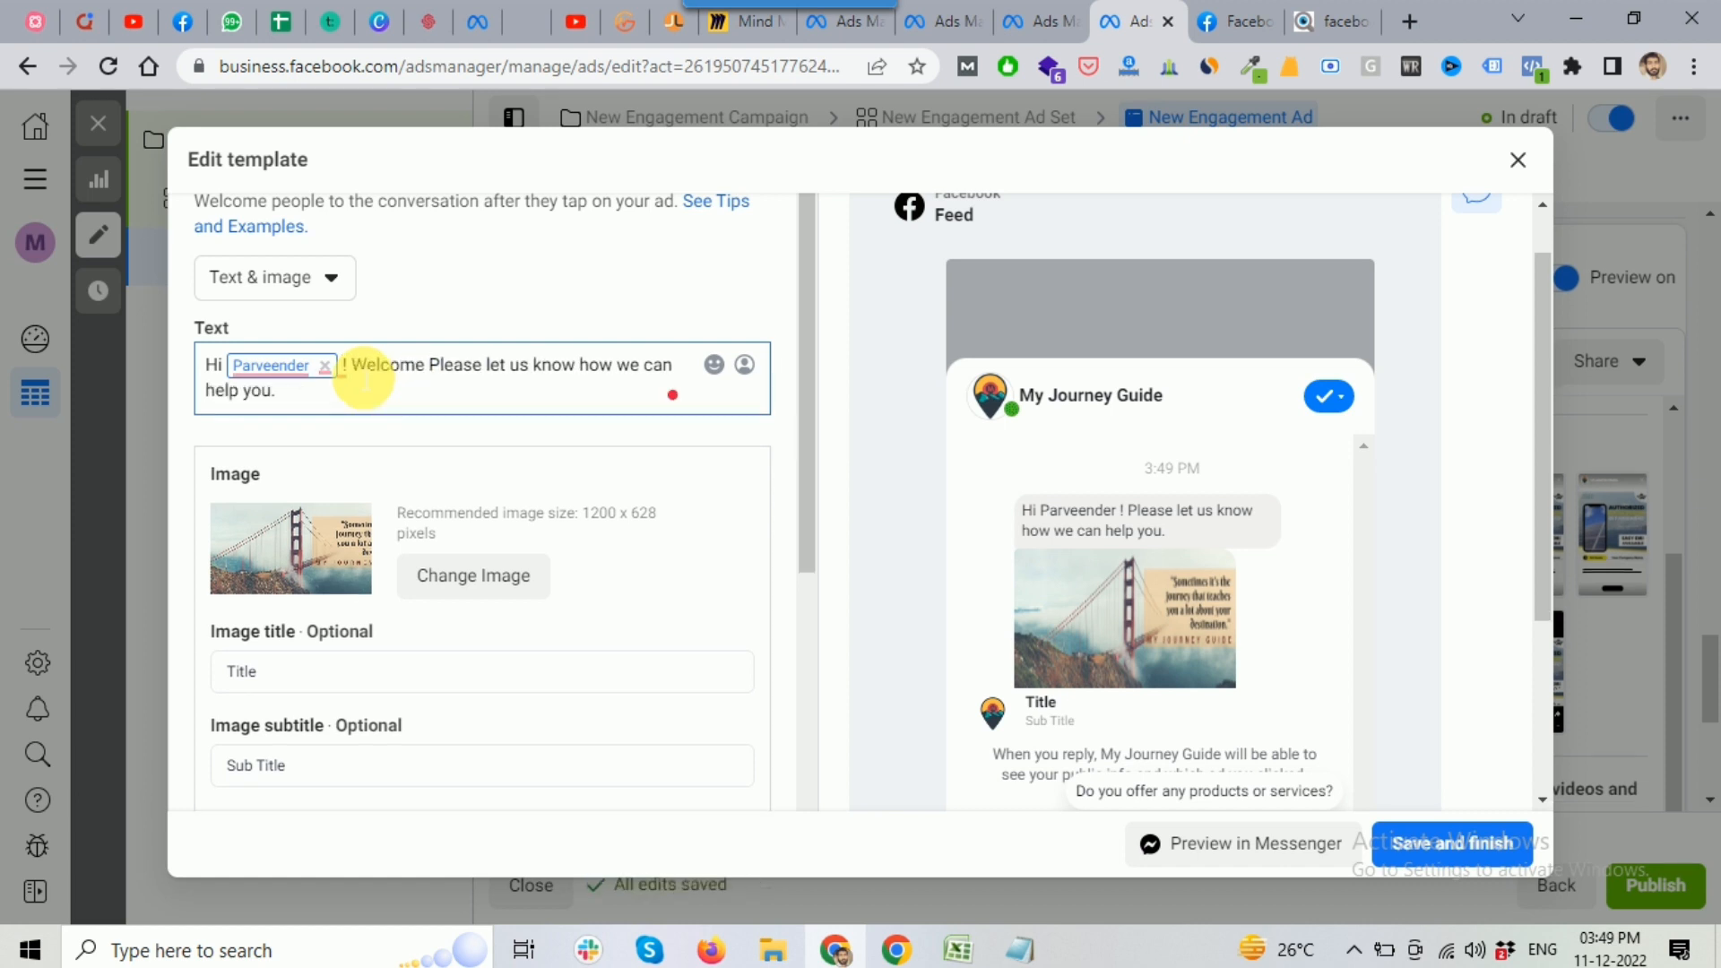
pyautogui.write('to')
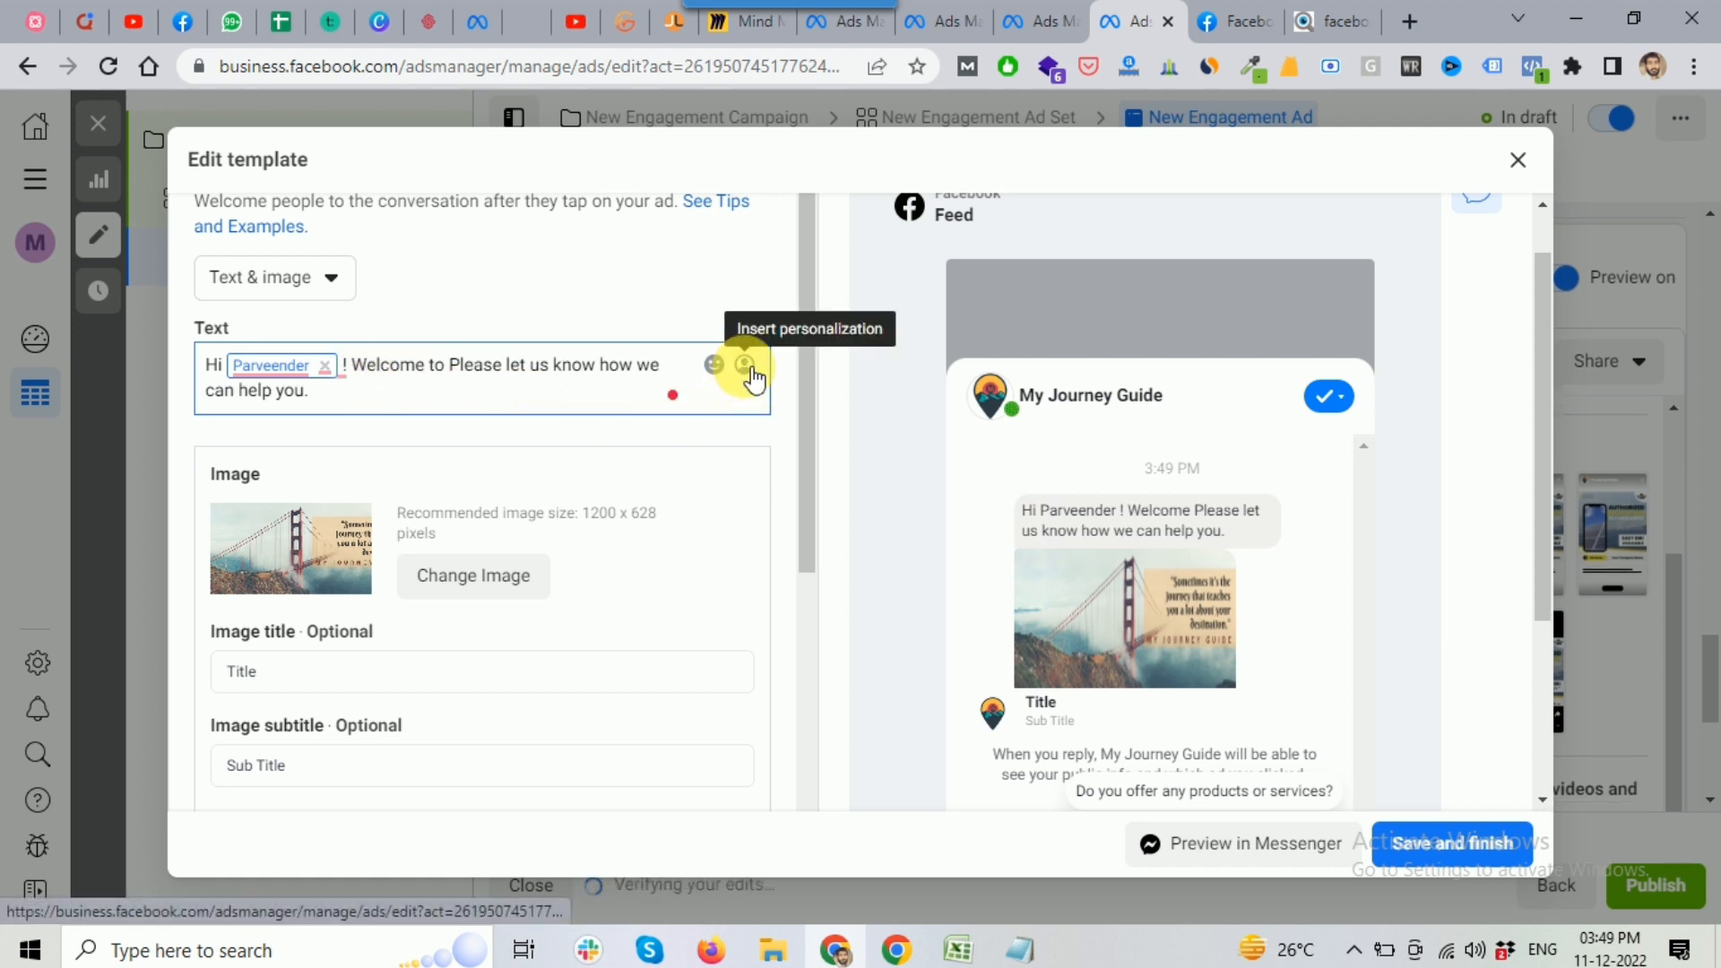
pyautogui.click(746, 367)
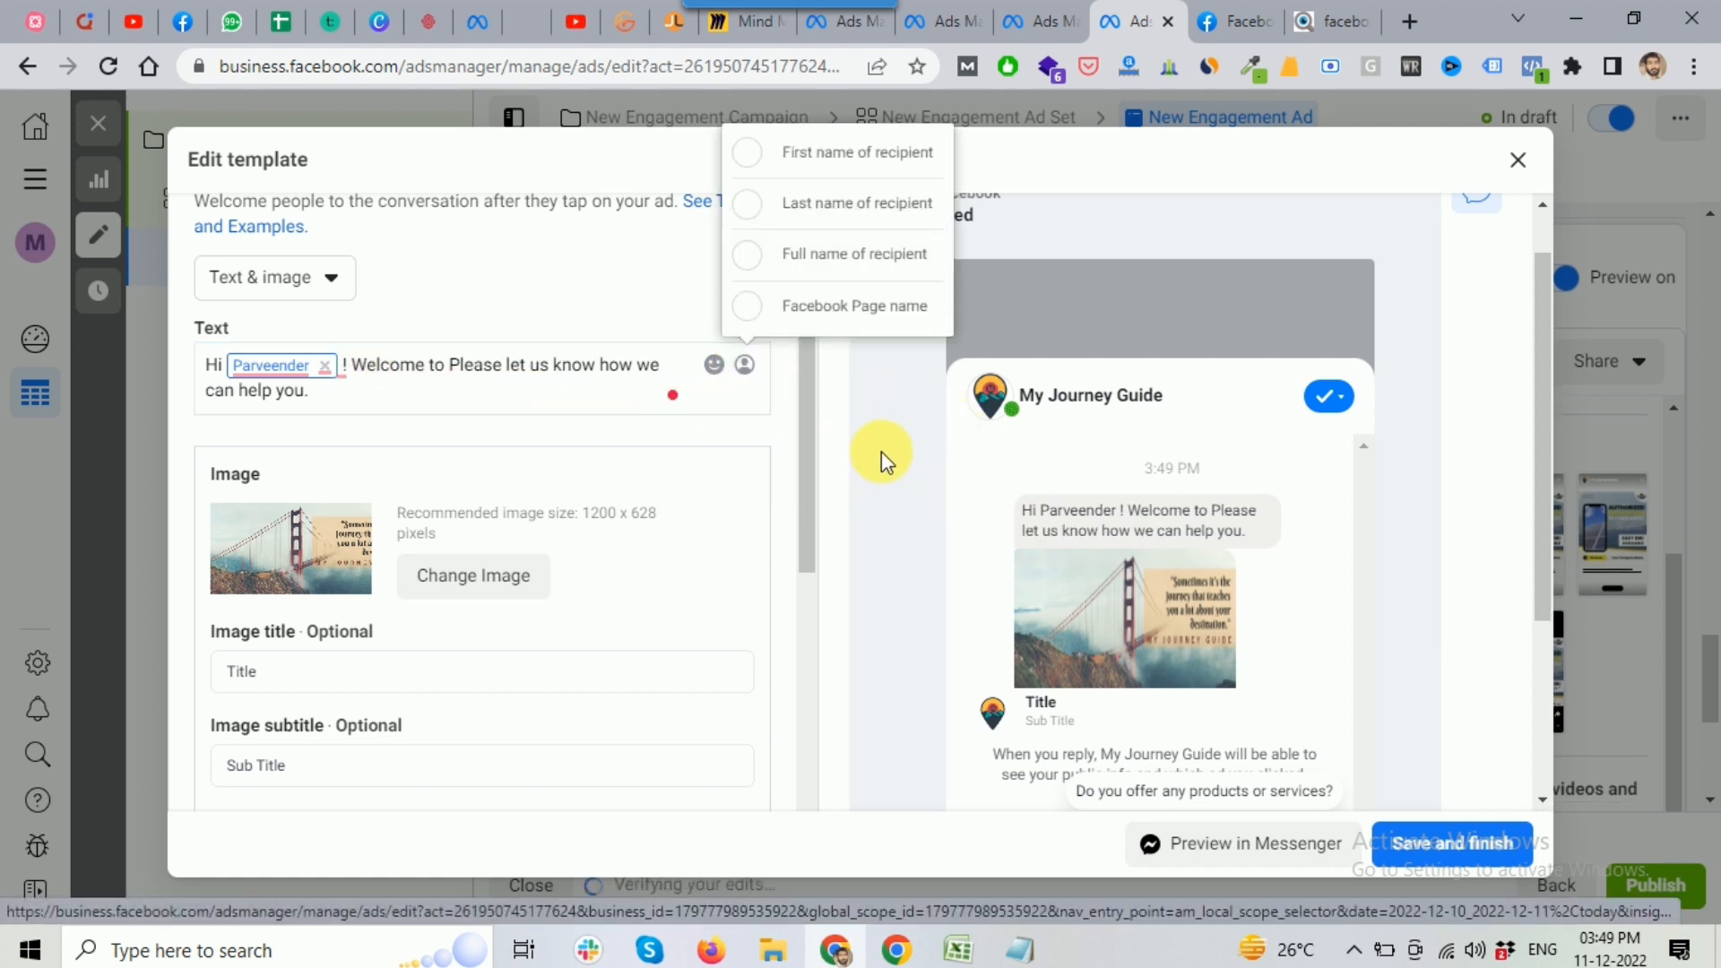
pyautogui.click(874, 306)
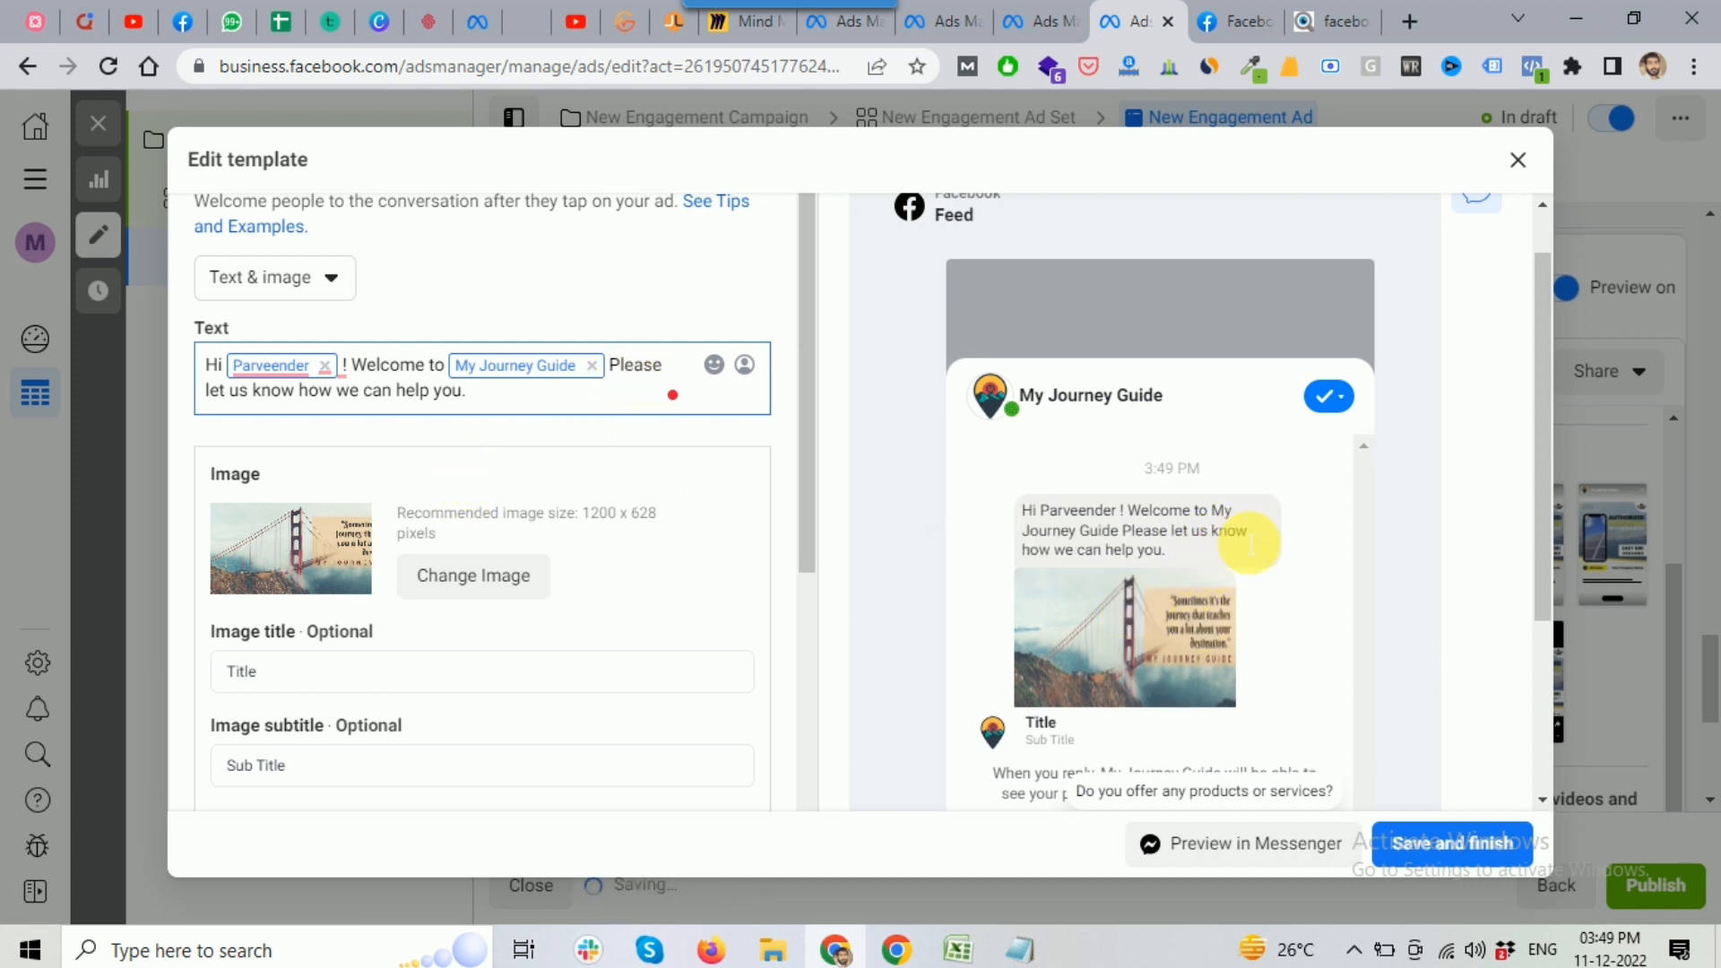
# Check the Page name in the Messenger preview and review the greeting format choices, keeping Text & image
pyautogui.moveTo(1118, 532); pyautogui.dragTo(1217, 513)
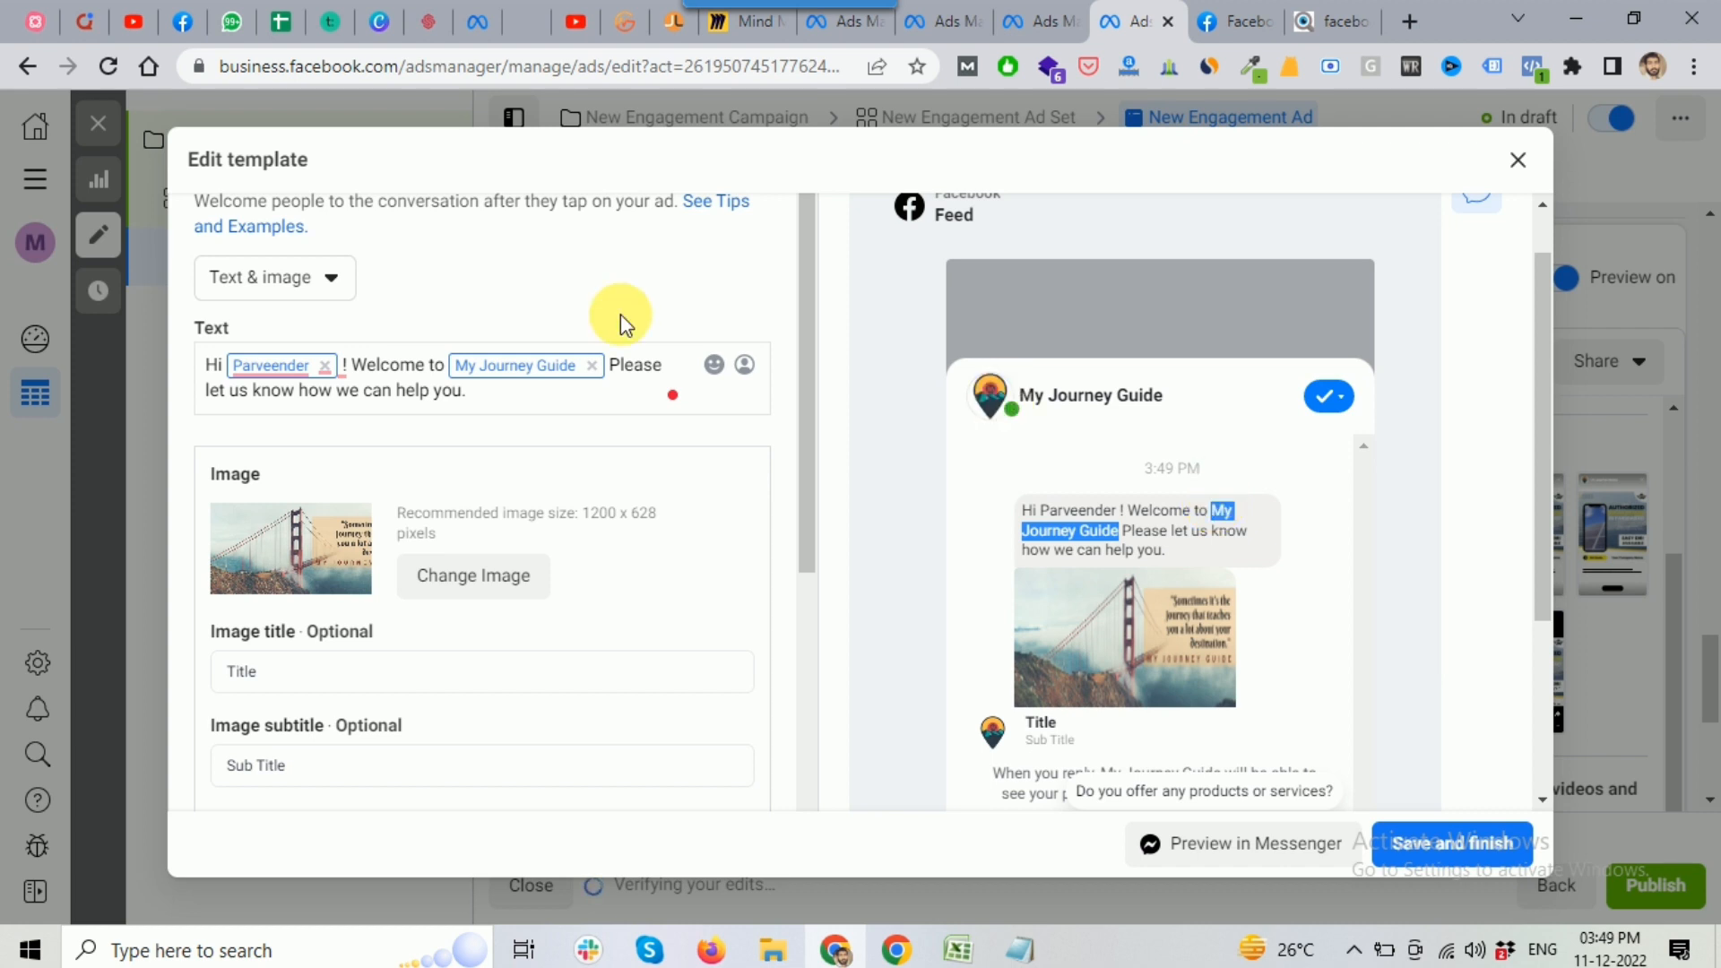
pyautogui.click(499, 401)
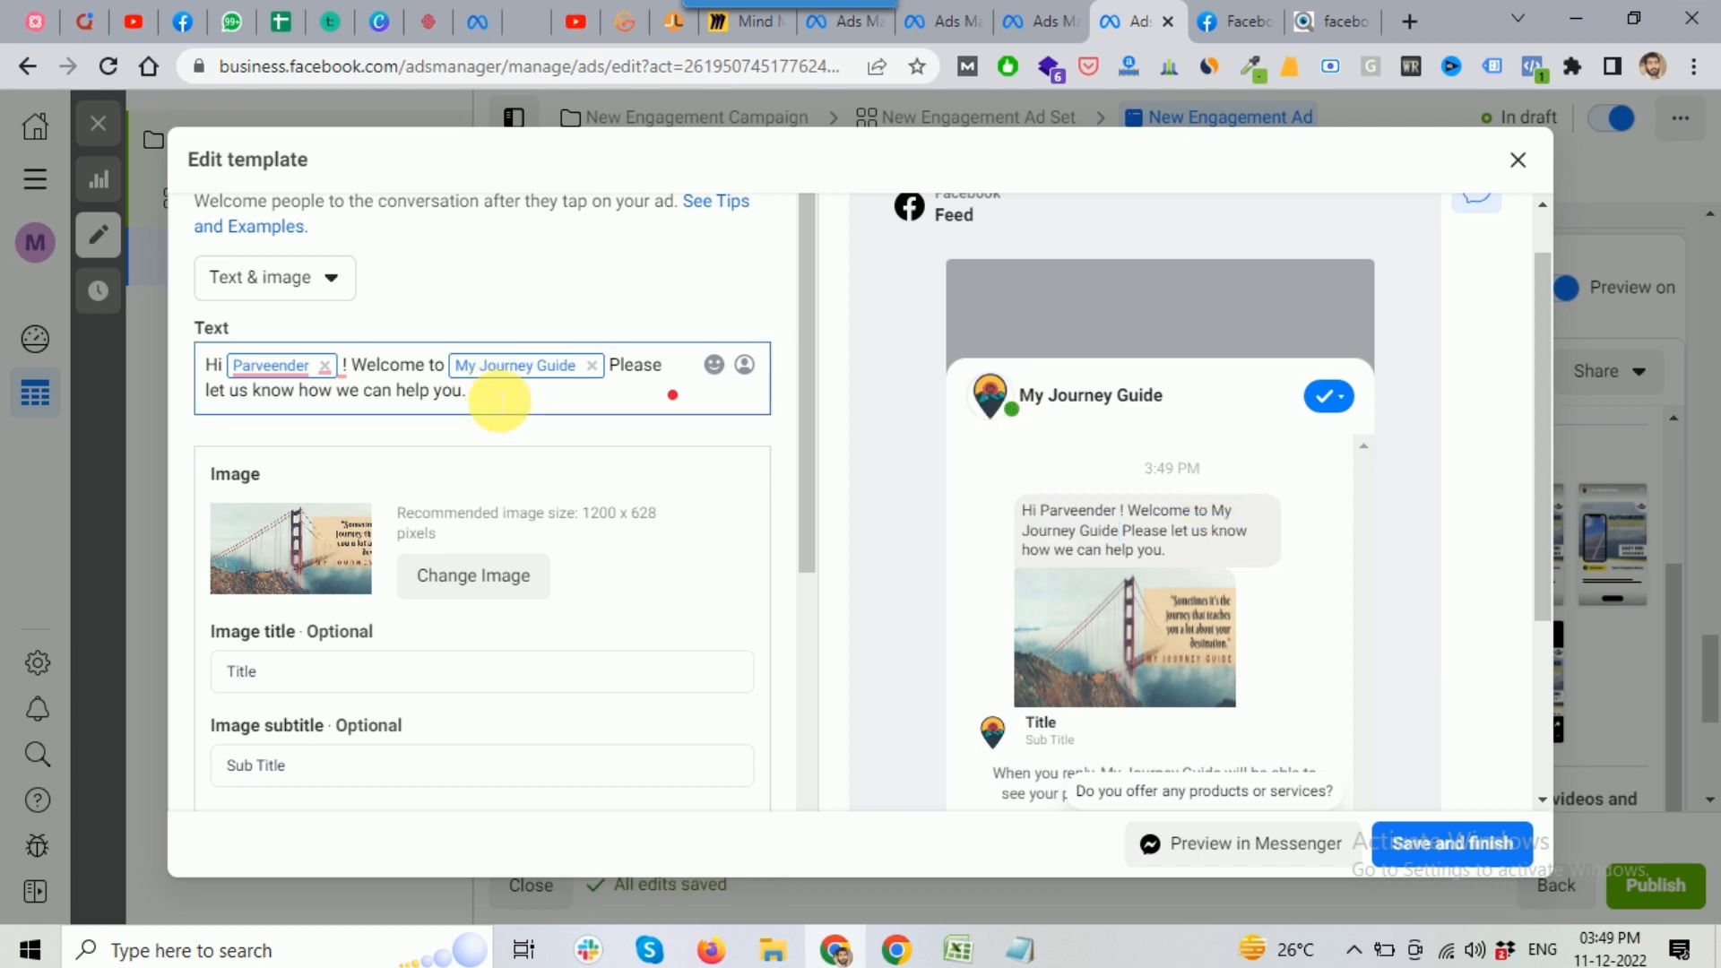
pyautogui.scroll(-1, 679, 418)
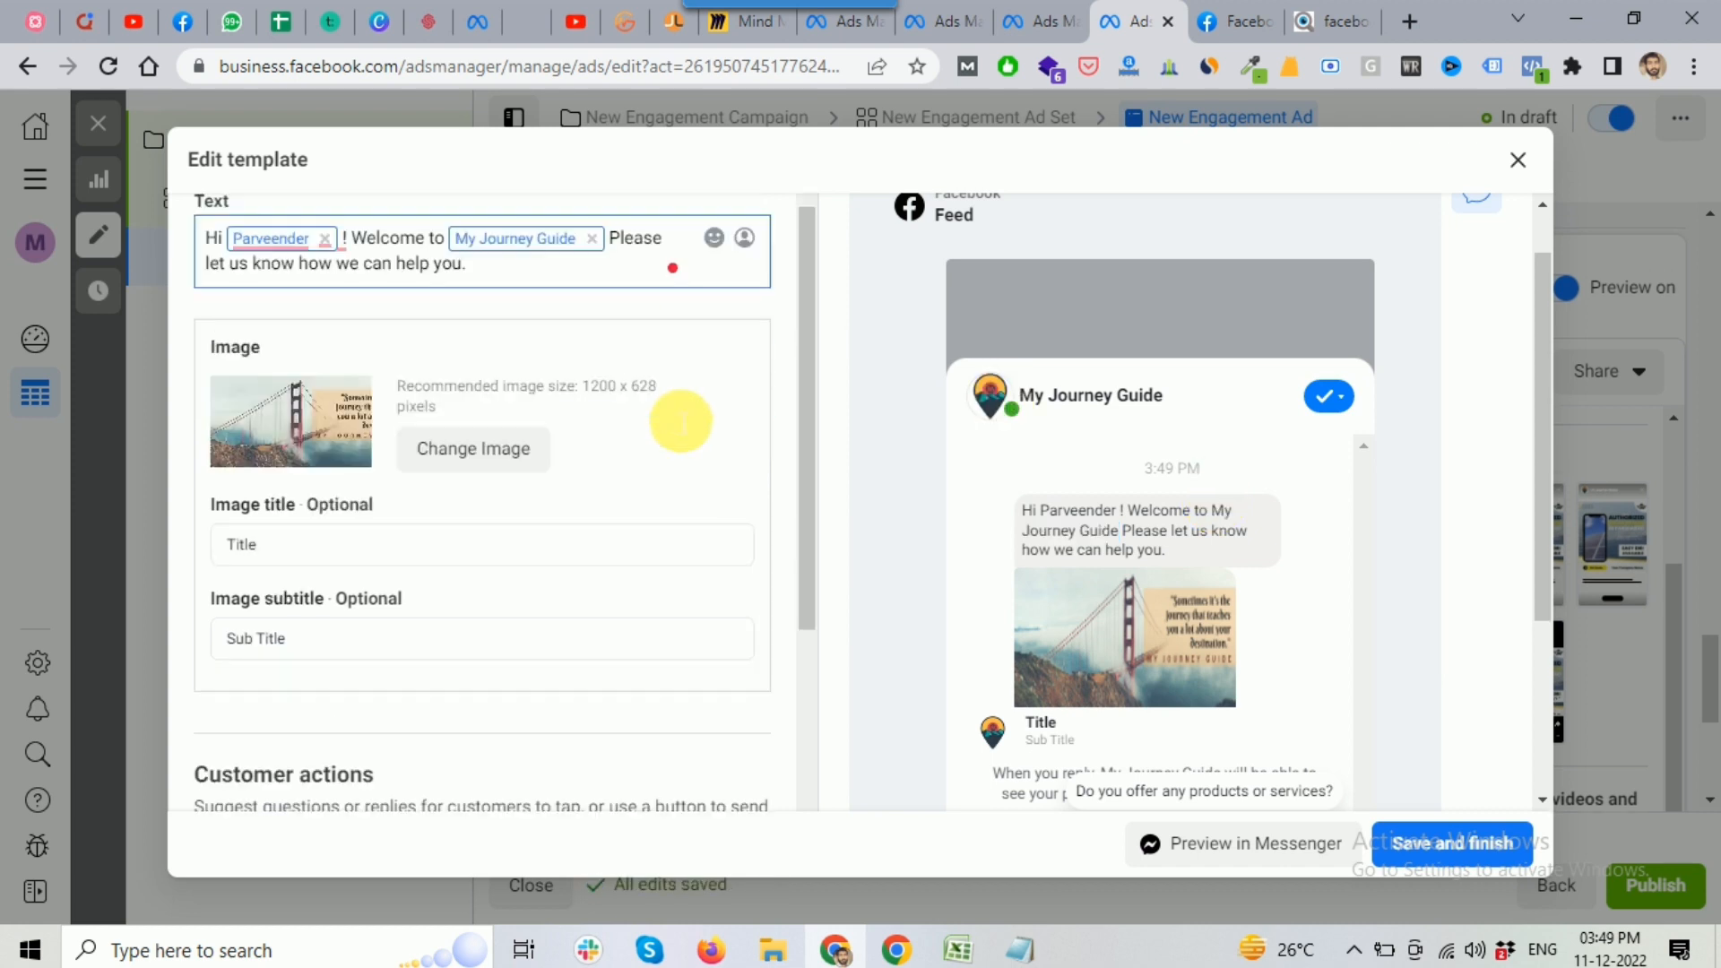
pyautogui.scroll(1, 468, 500)
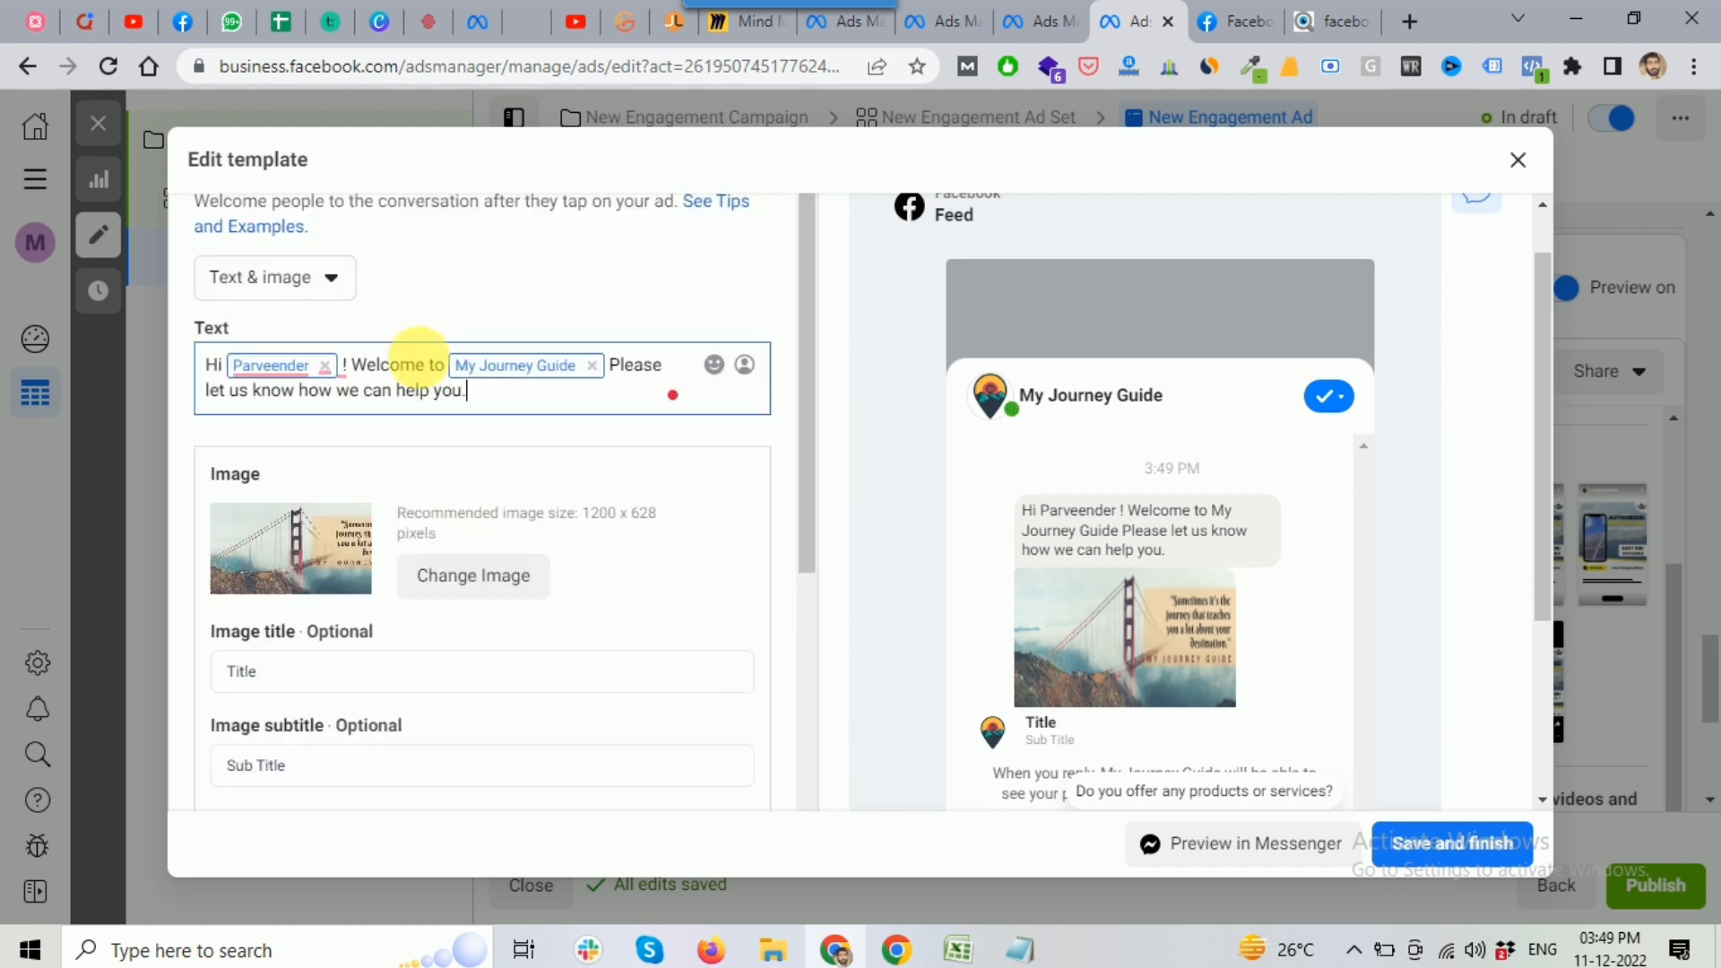
pyautogui.click(304, 280)
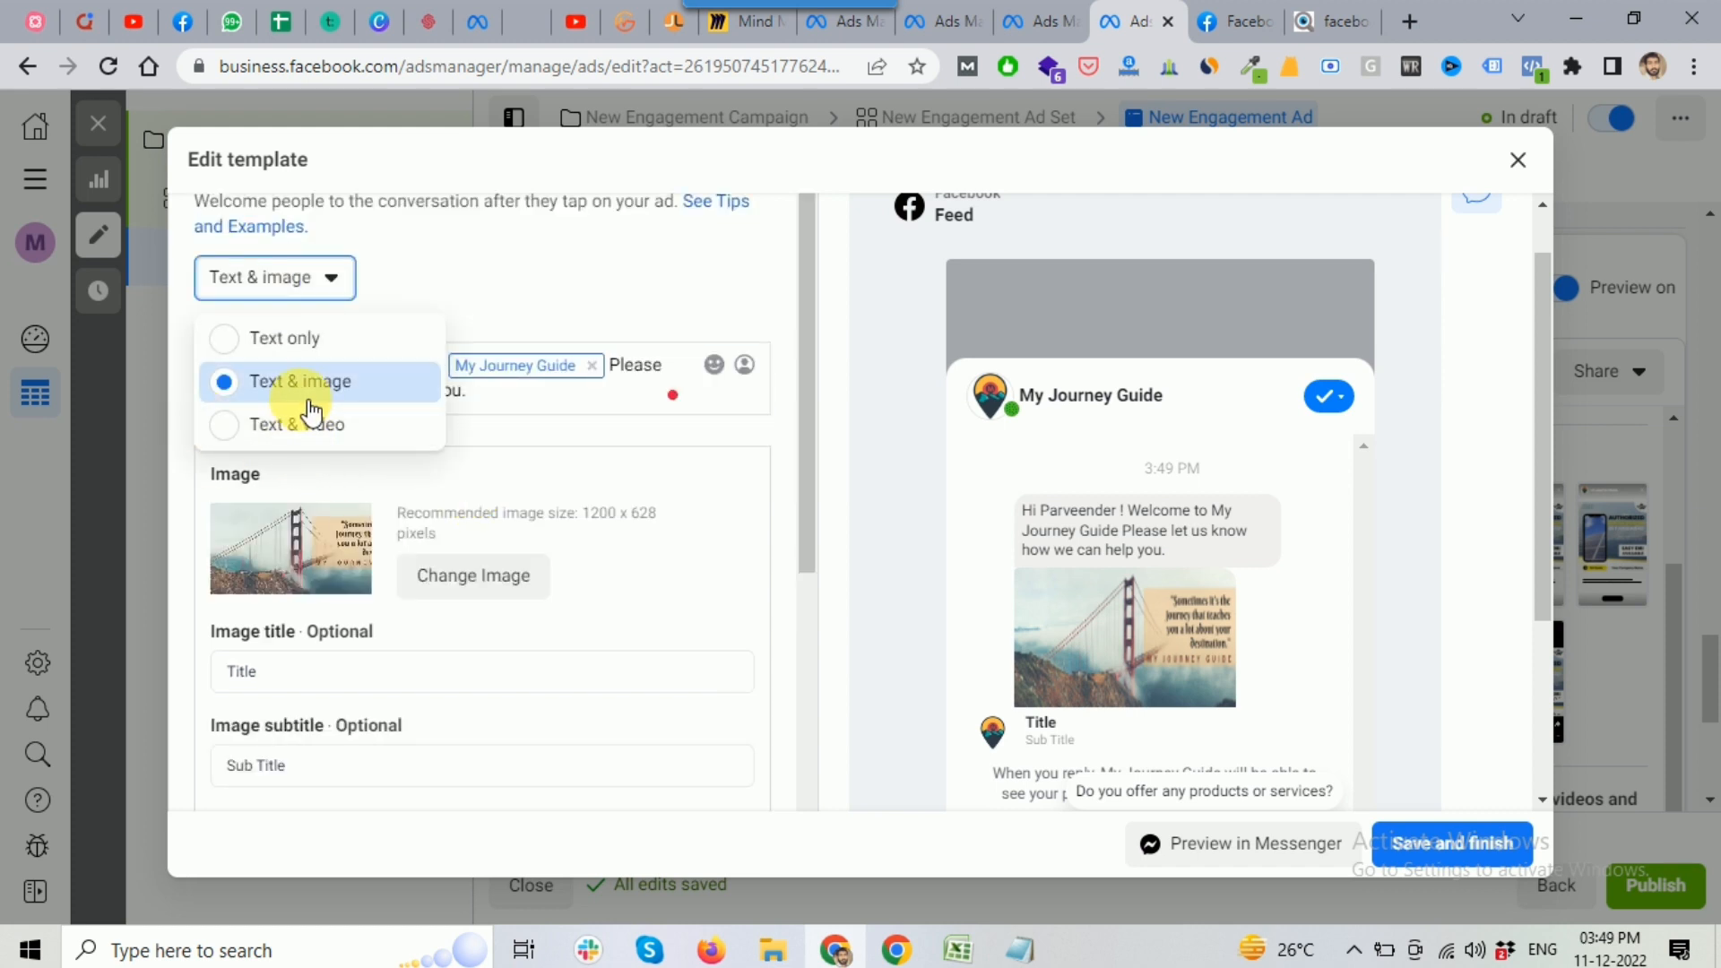
pyautogui.click(499, 299)
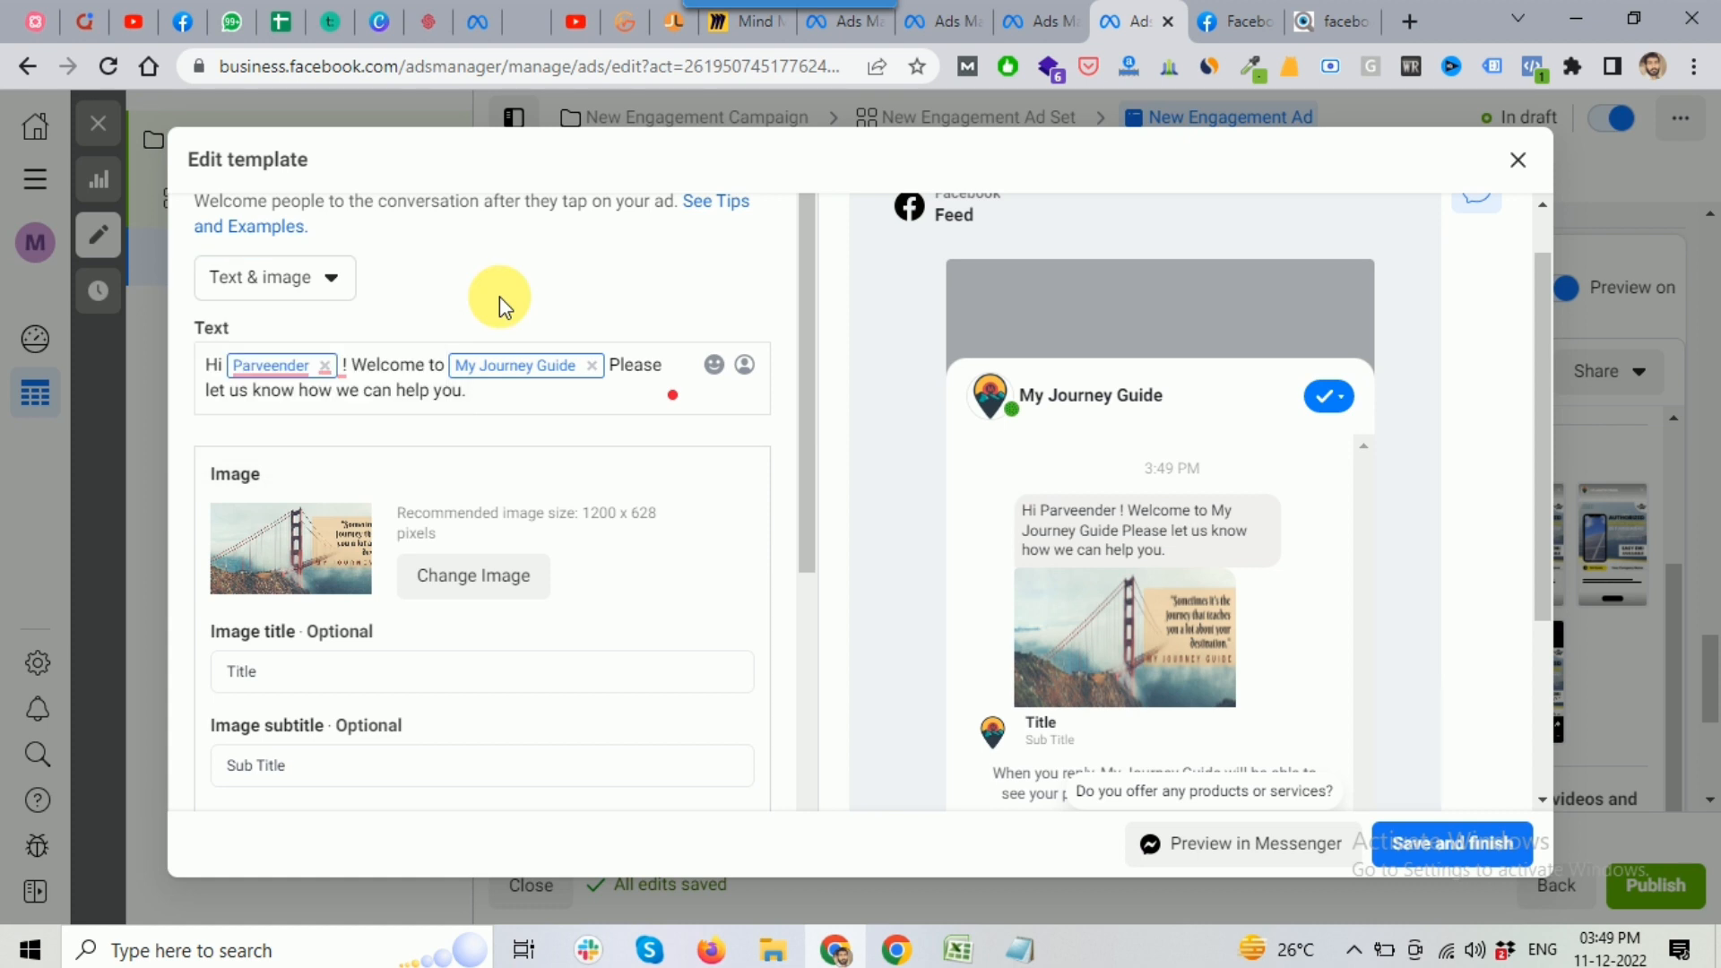
# Review the template's Customer actions section, including its three suggested questions, automated response fields and how they appear in the Messenger preview
pyautogui.scroll(-4, 557, 511)
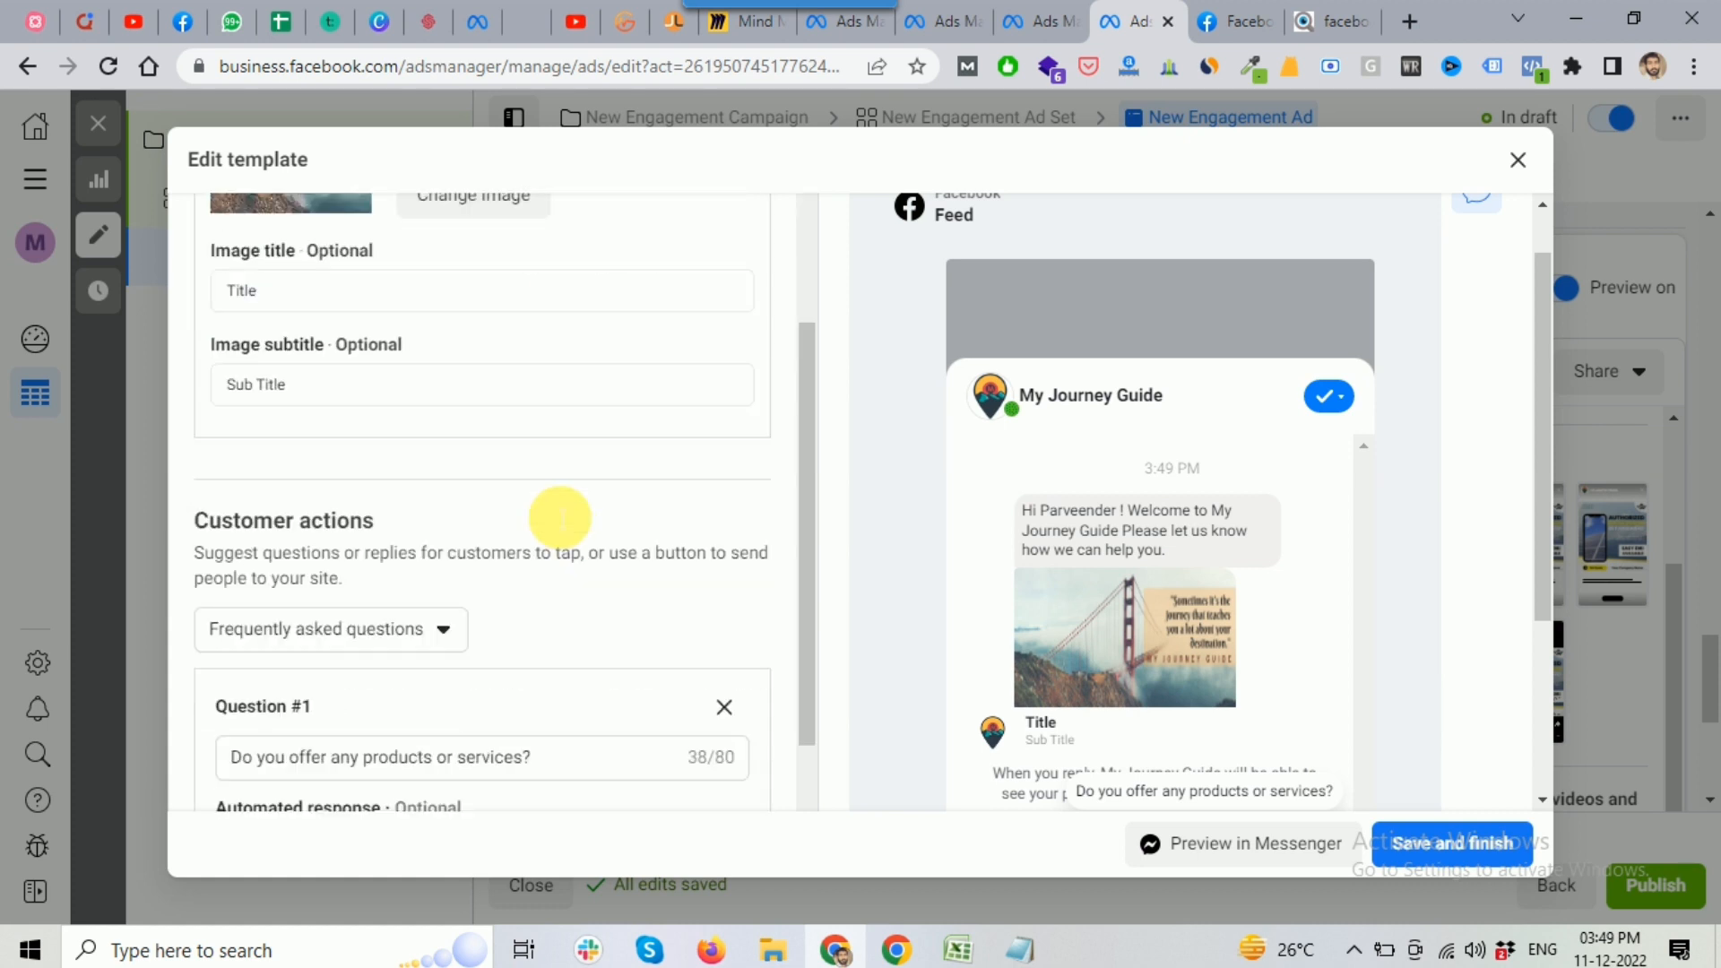
pyautogui.moveTo(199, 524); pyautogui.dragTo(376, 524)
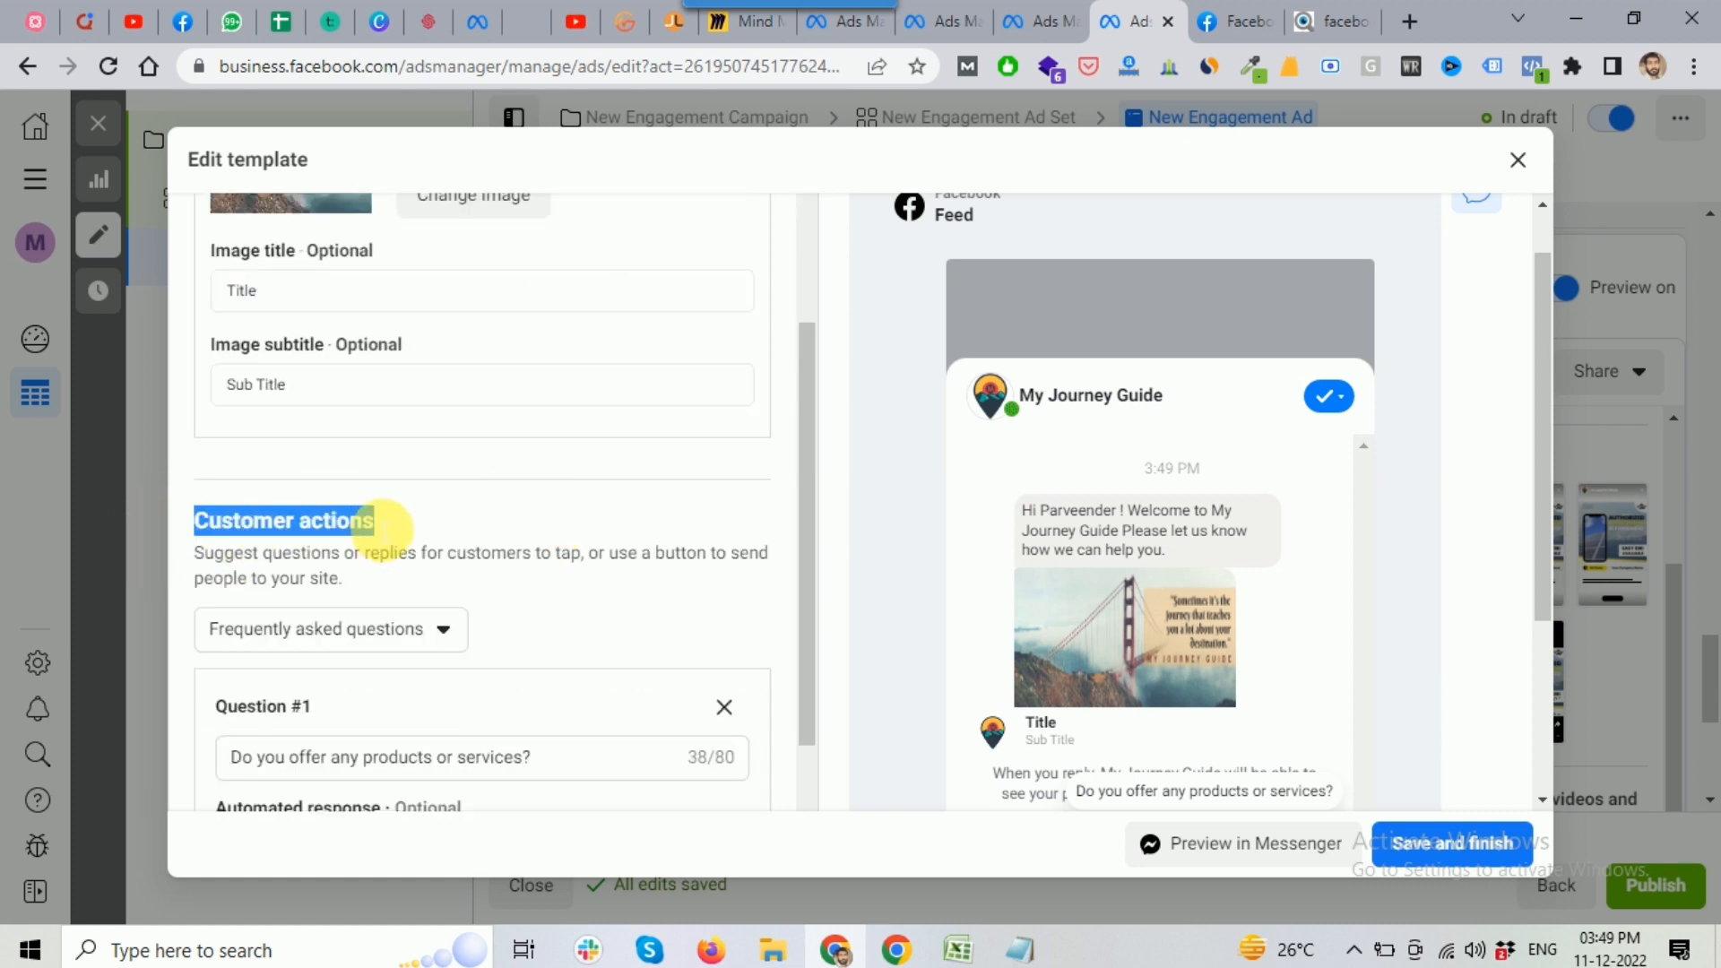
pyautogui.scroll(-3, 1175, 601)
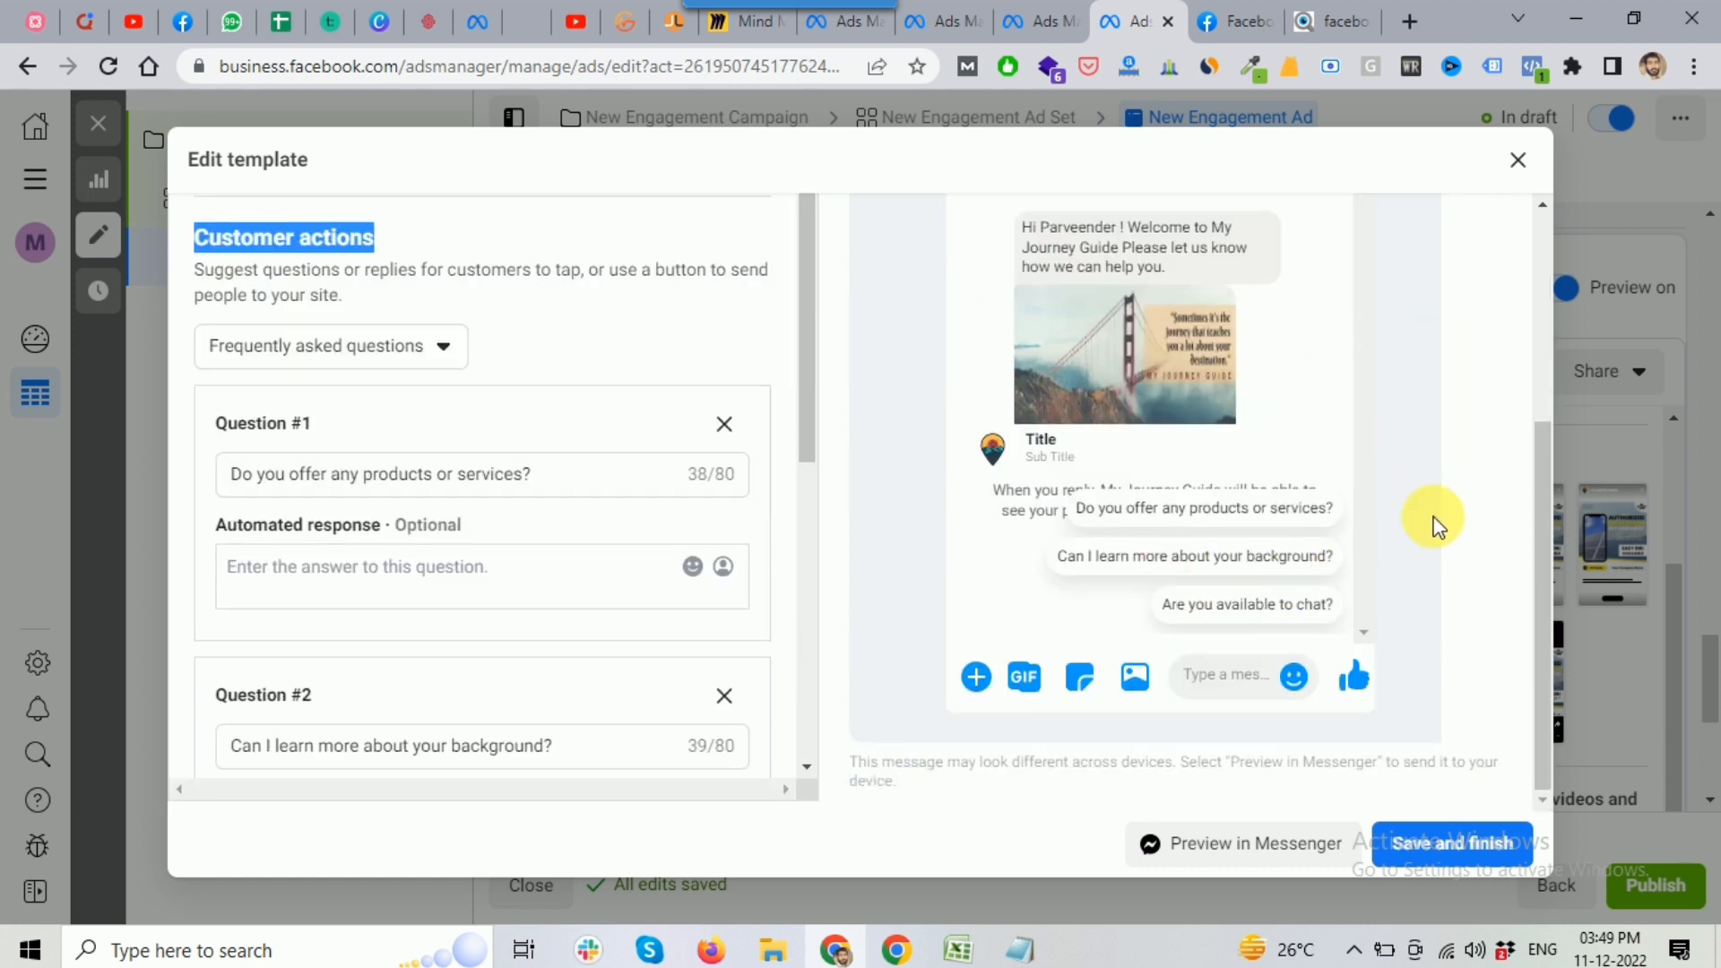
pyautogui.scroll(2, 1085, 515)
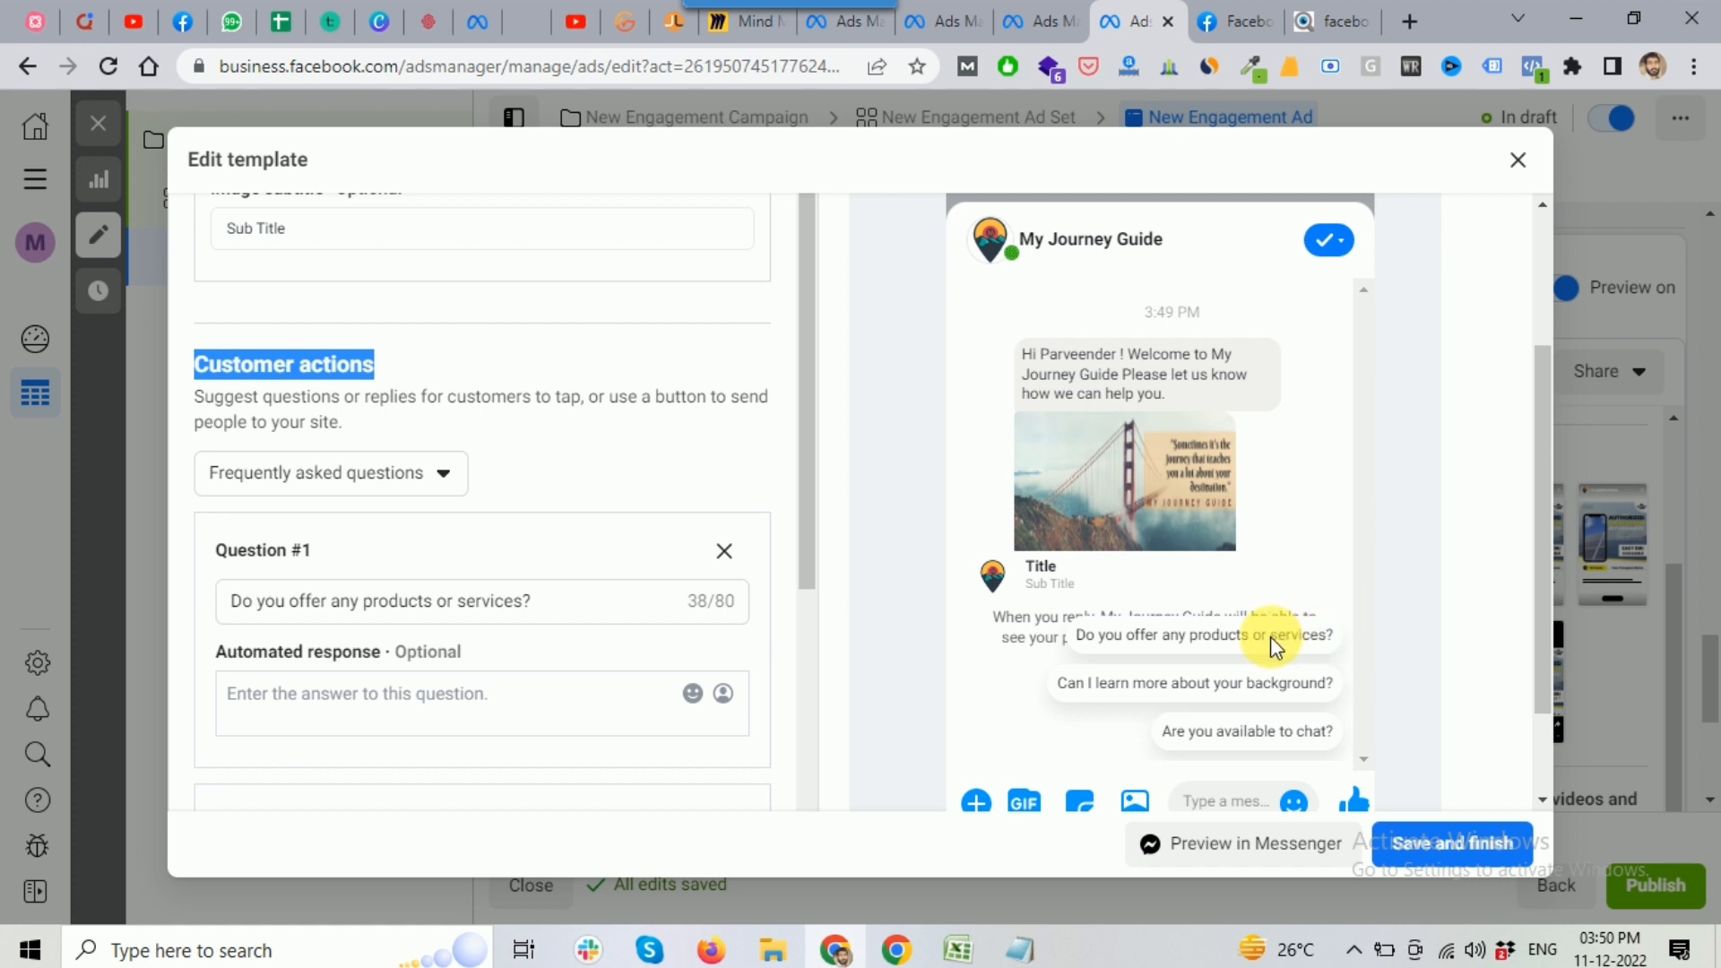
pyautogui.scroll(-1, 484, 645)
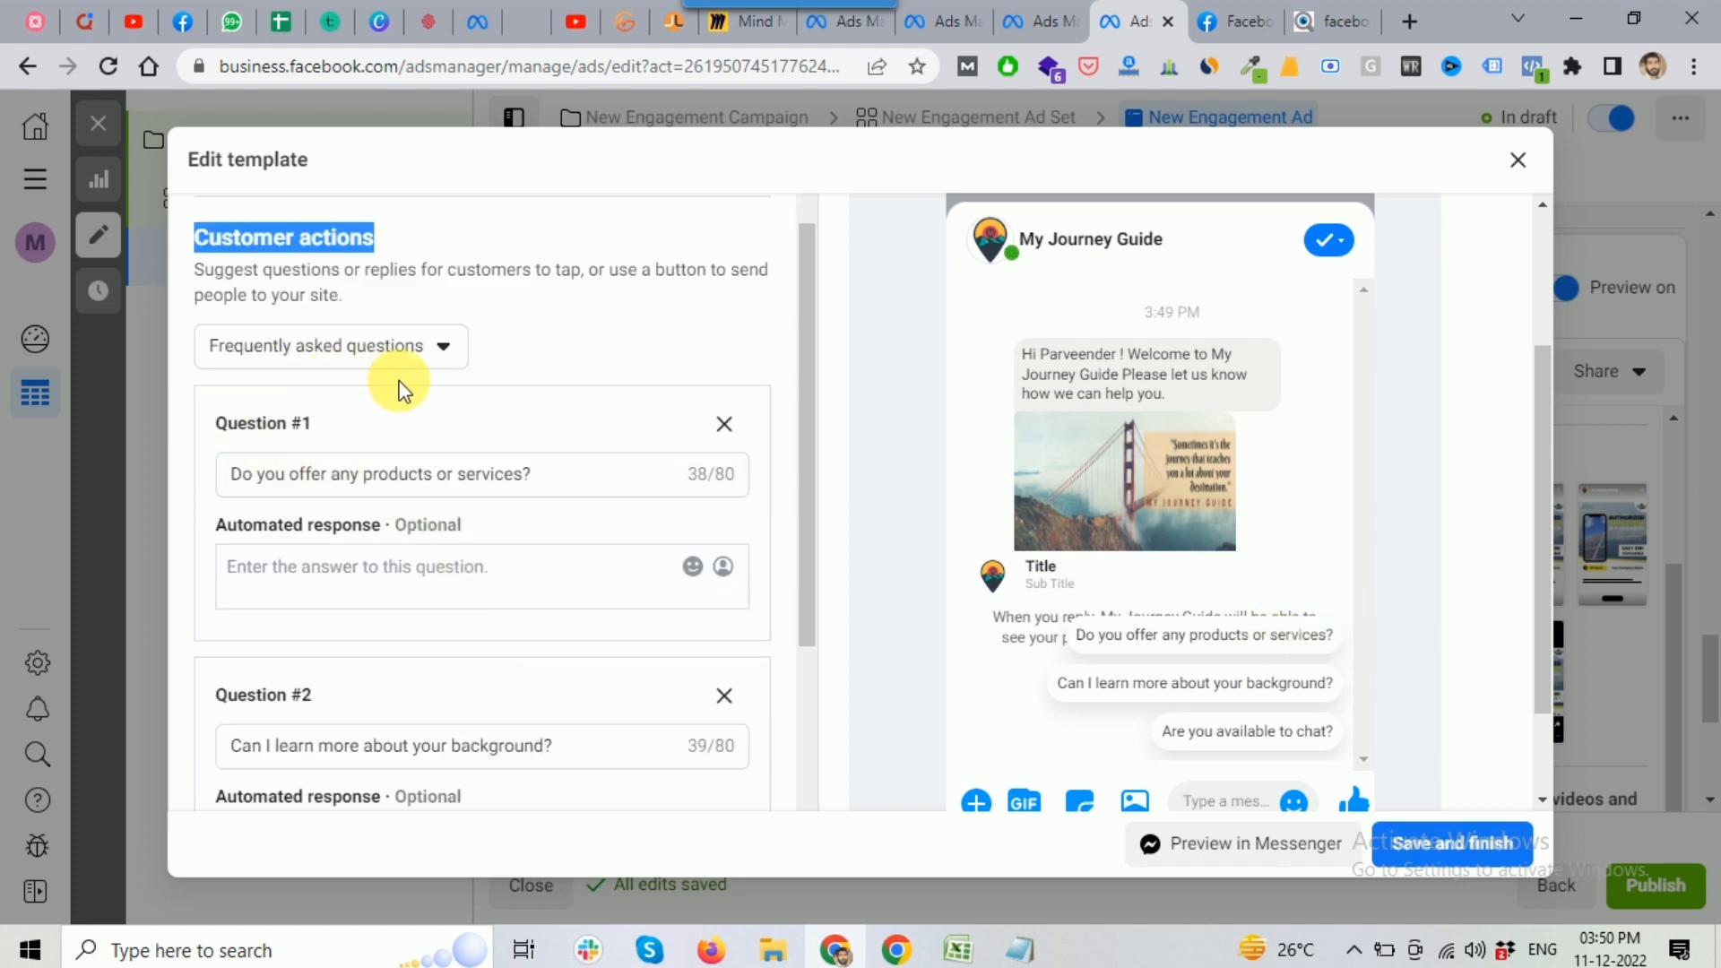
pyautogui.click(289, 576)
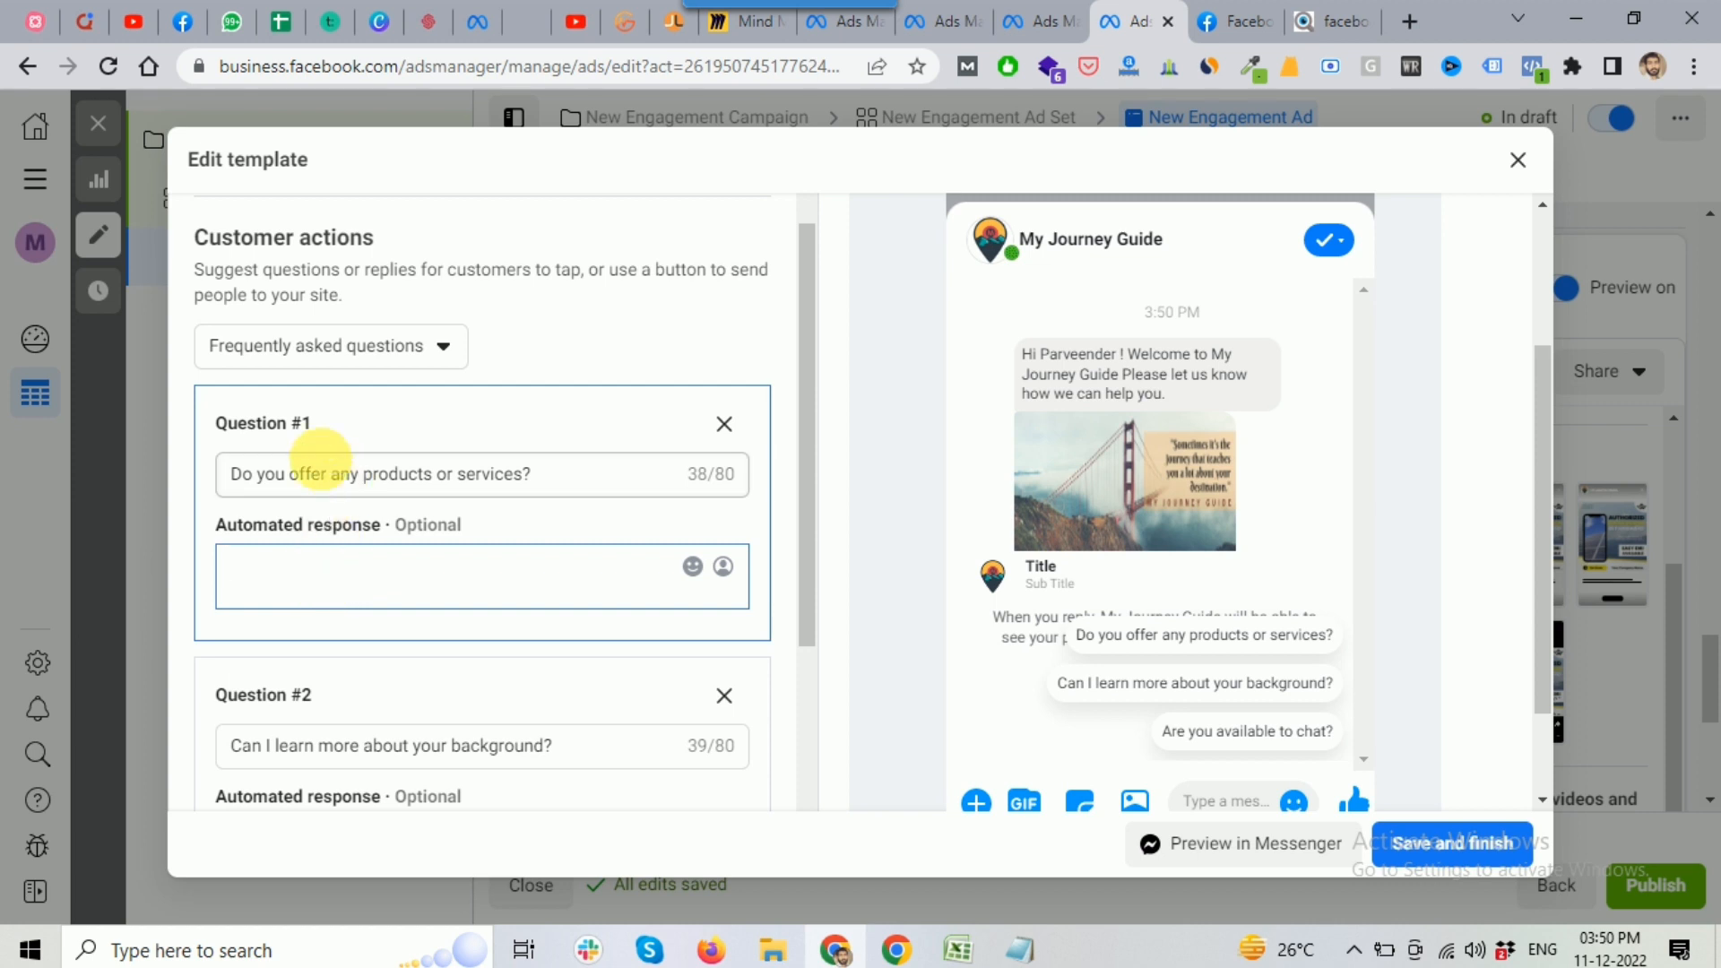
pyautogui.scroll(-2, 314, 578)
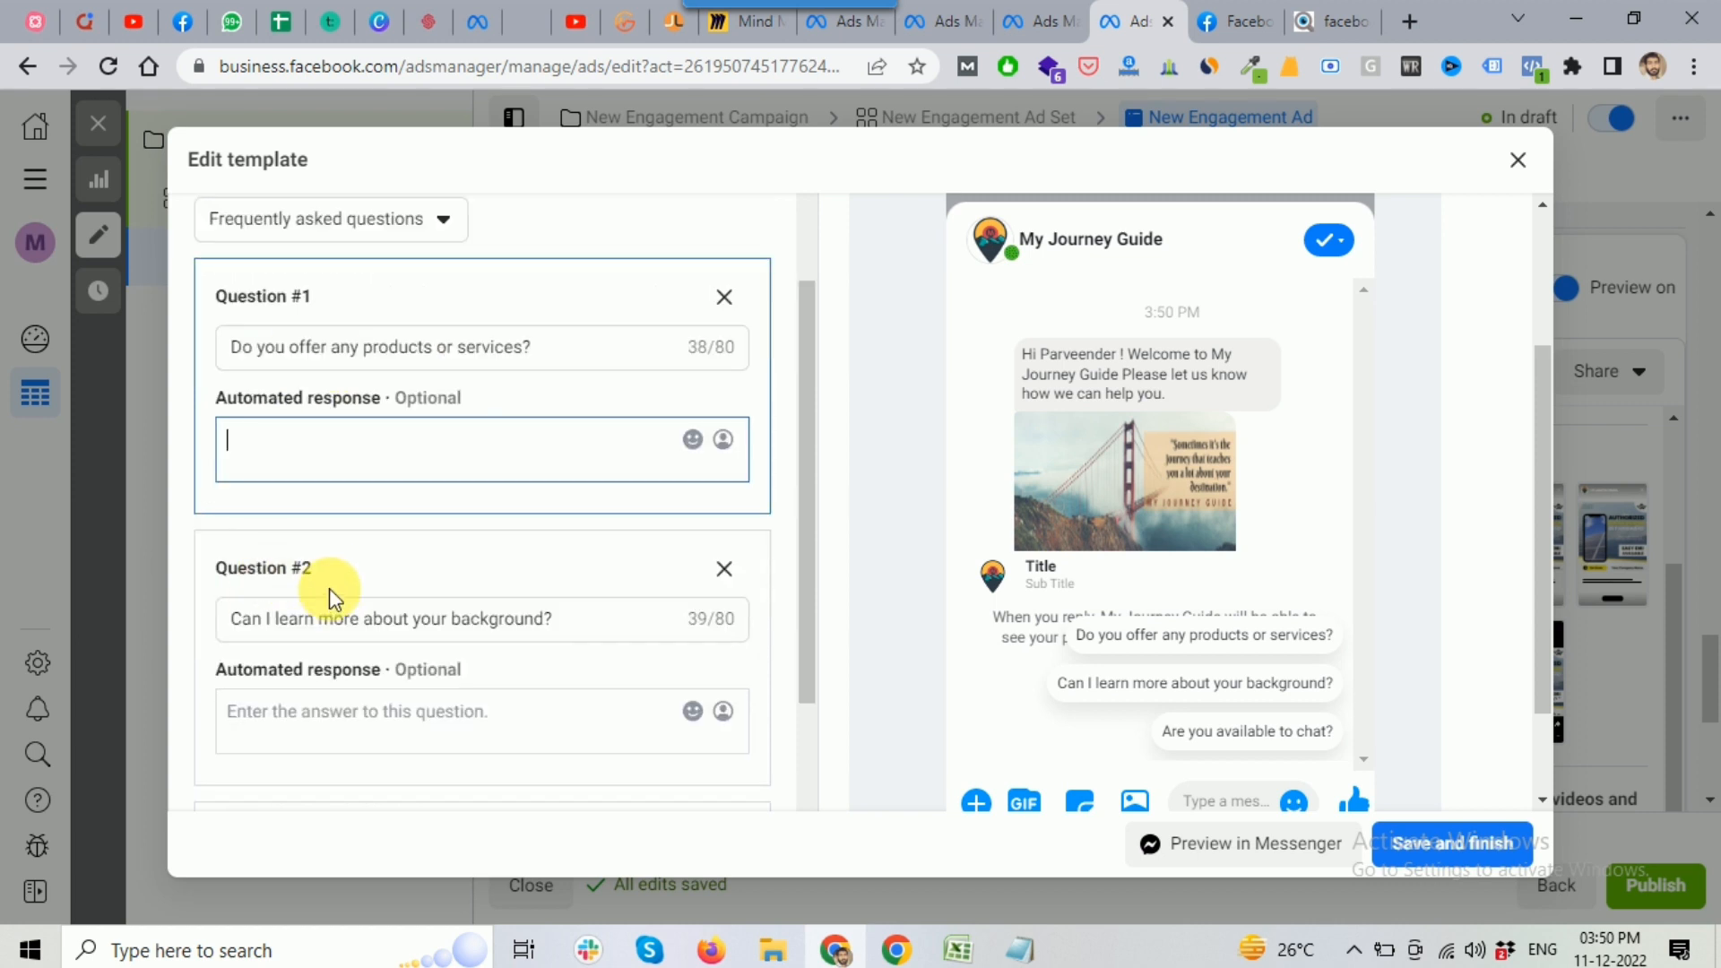
pyautogui.scroll(-3, 331, 595)
pyautogui.scroll(-2, 313, 619)
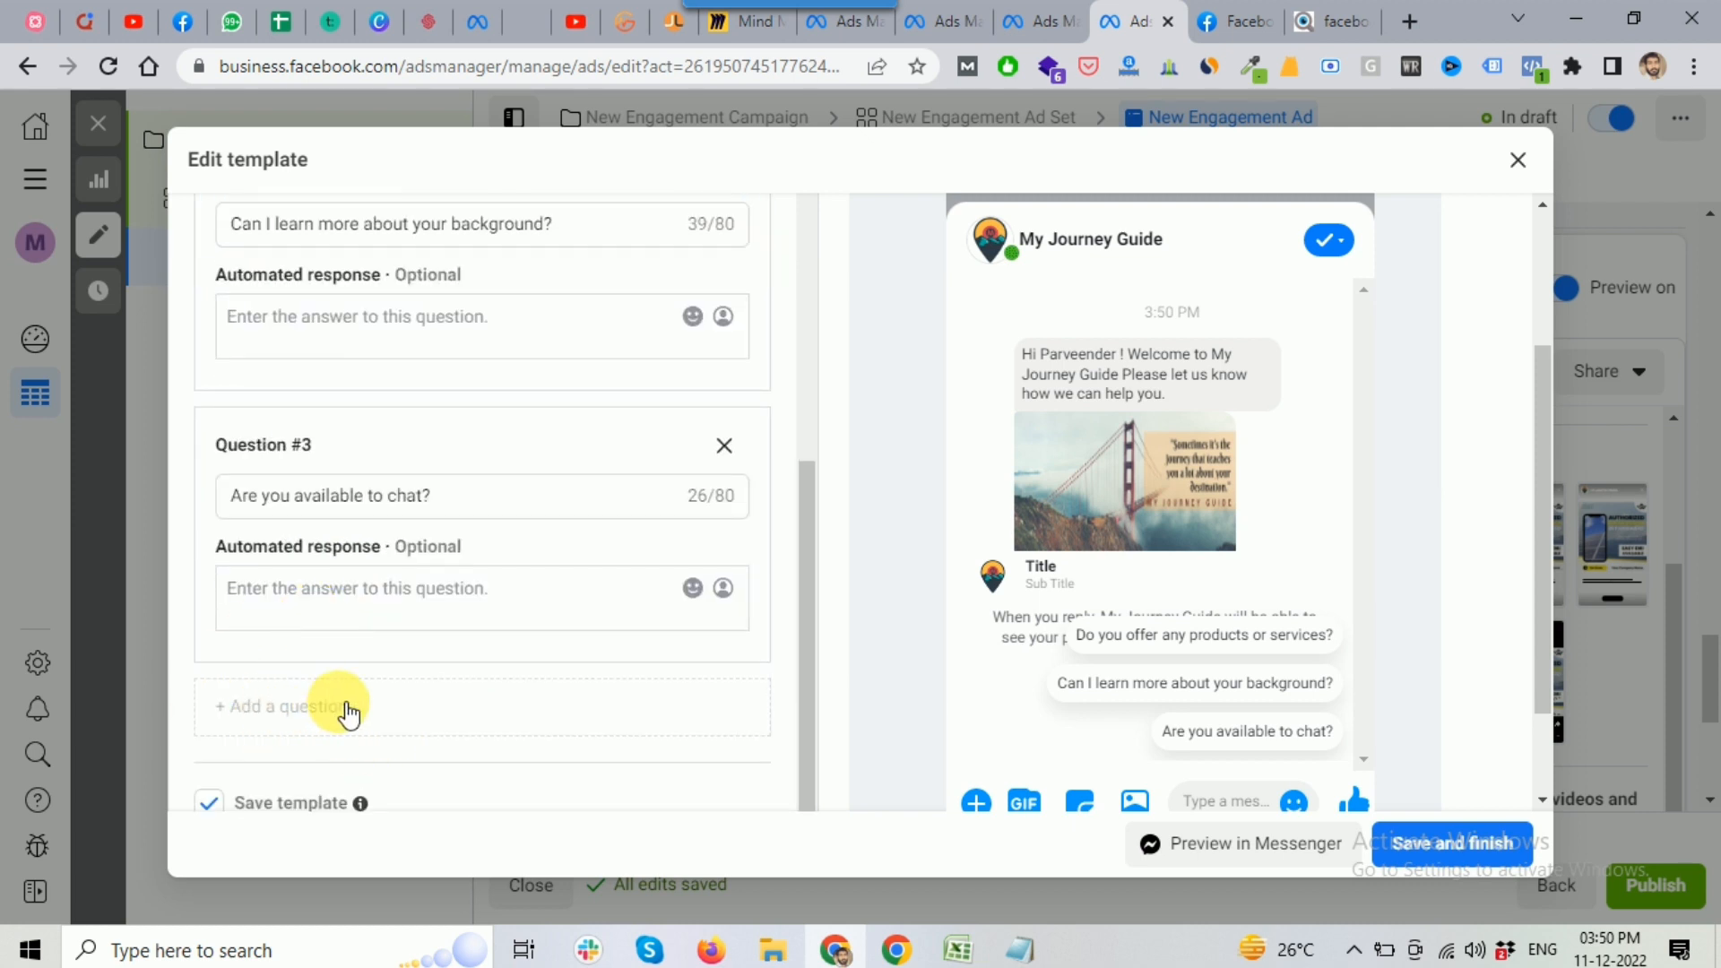
pyautogui.scroll(6, 478, 574)
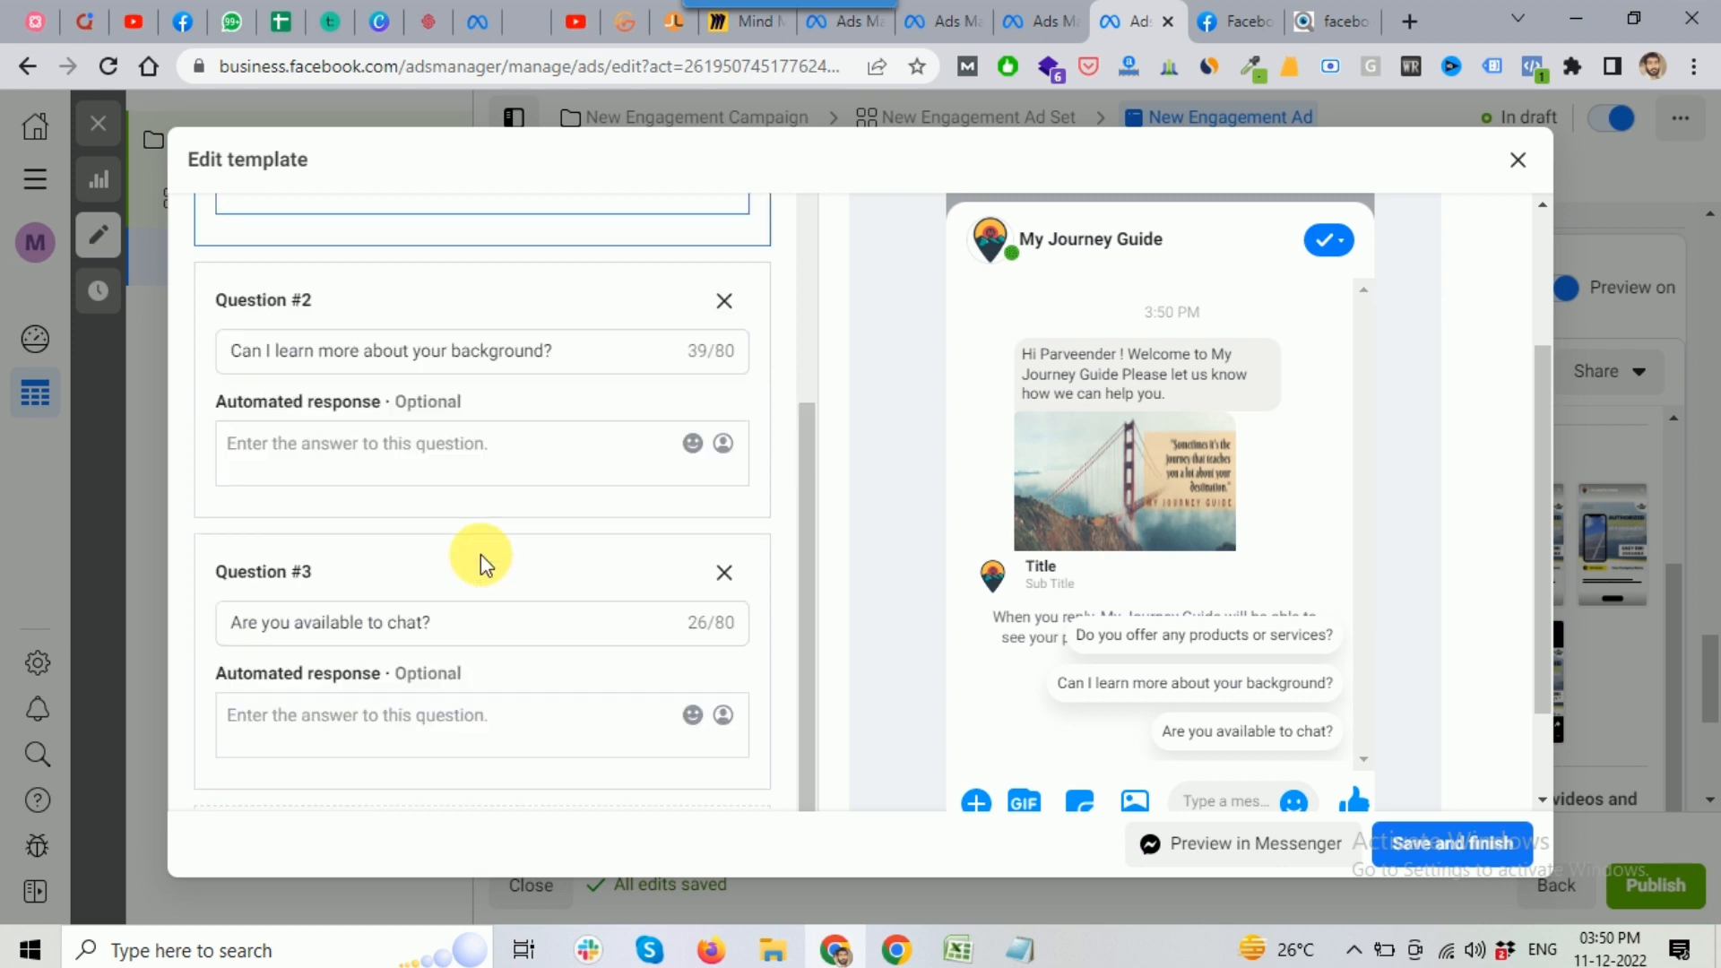
pyautogui.click(481, 563)
pyautogui.scroll(2, 484, 560)
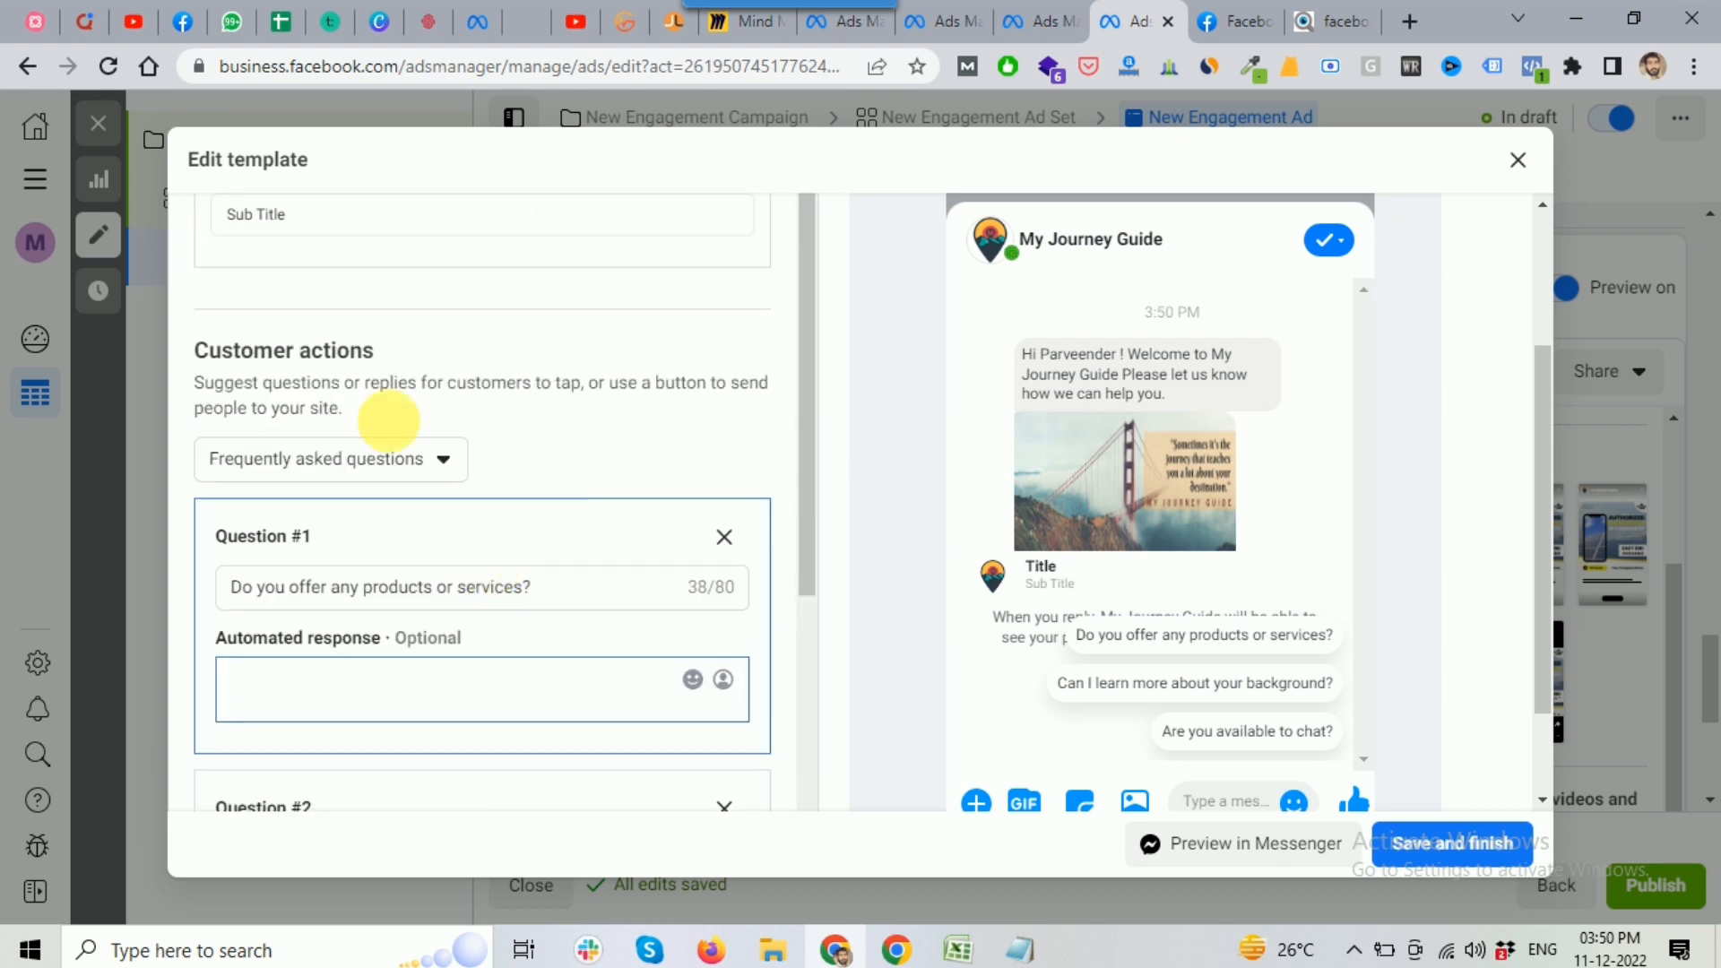
# Review the available customer action types and set Customer actions to Buttons
pyautogui.click(415, 473)
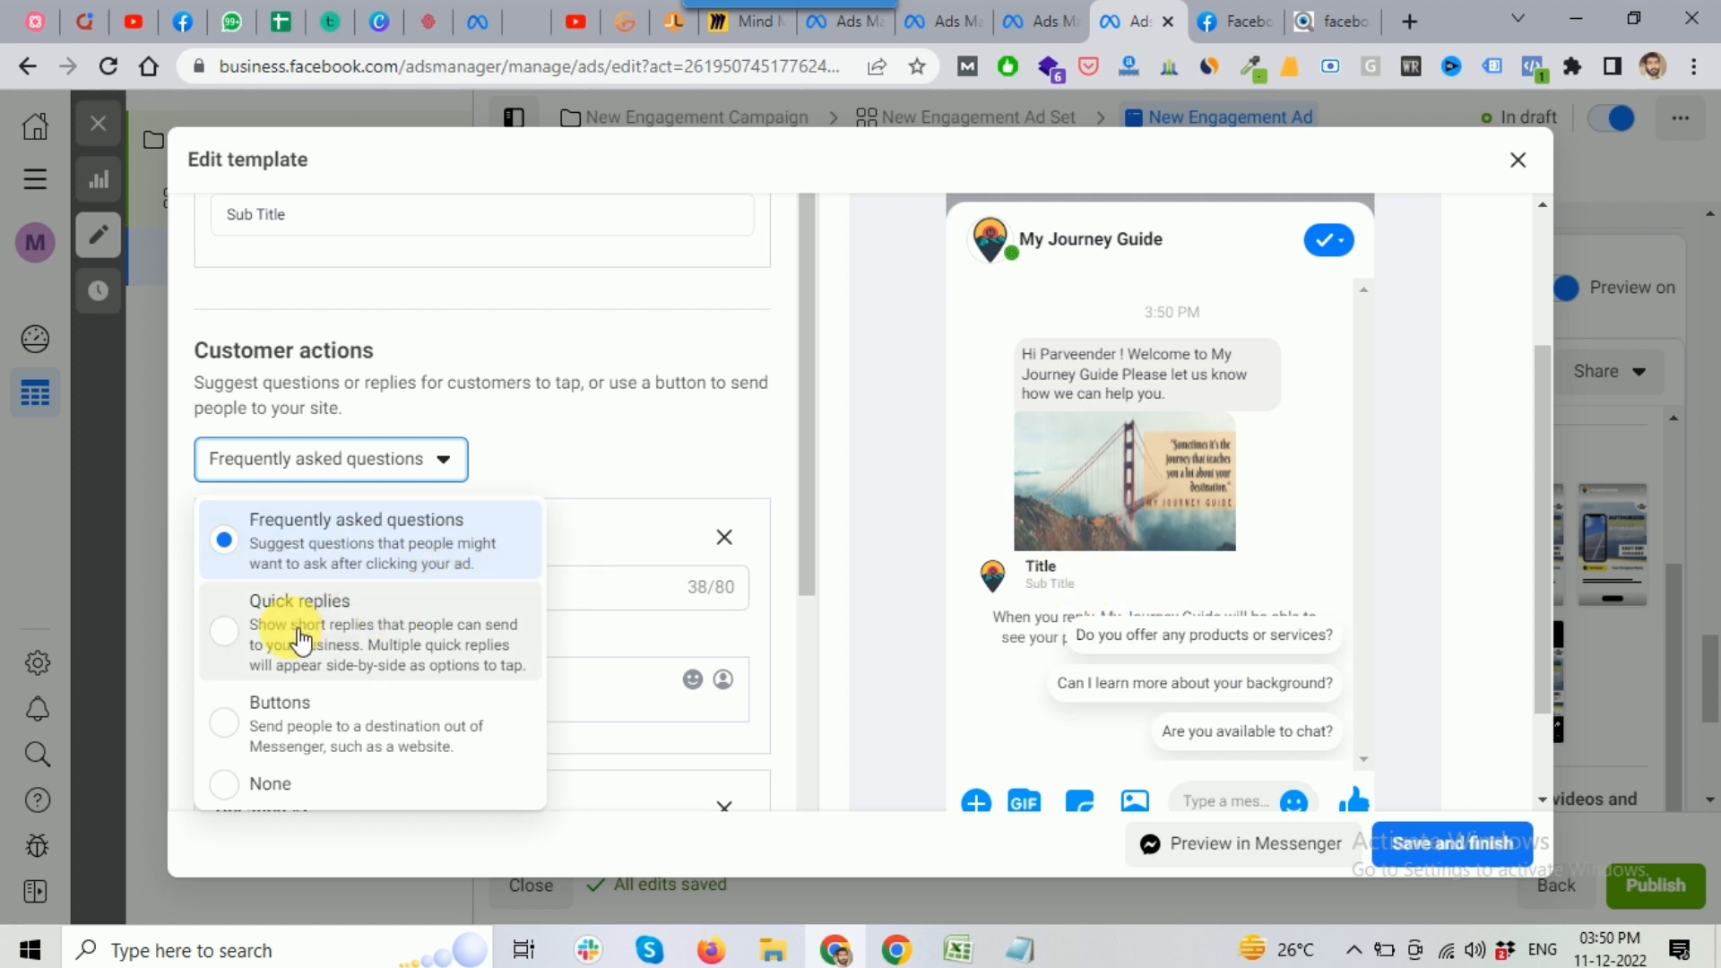
pyautogui.click(670, 438)
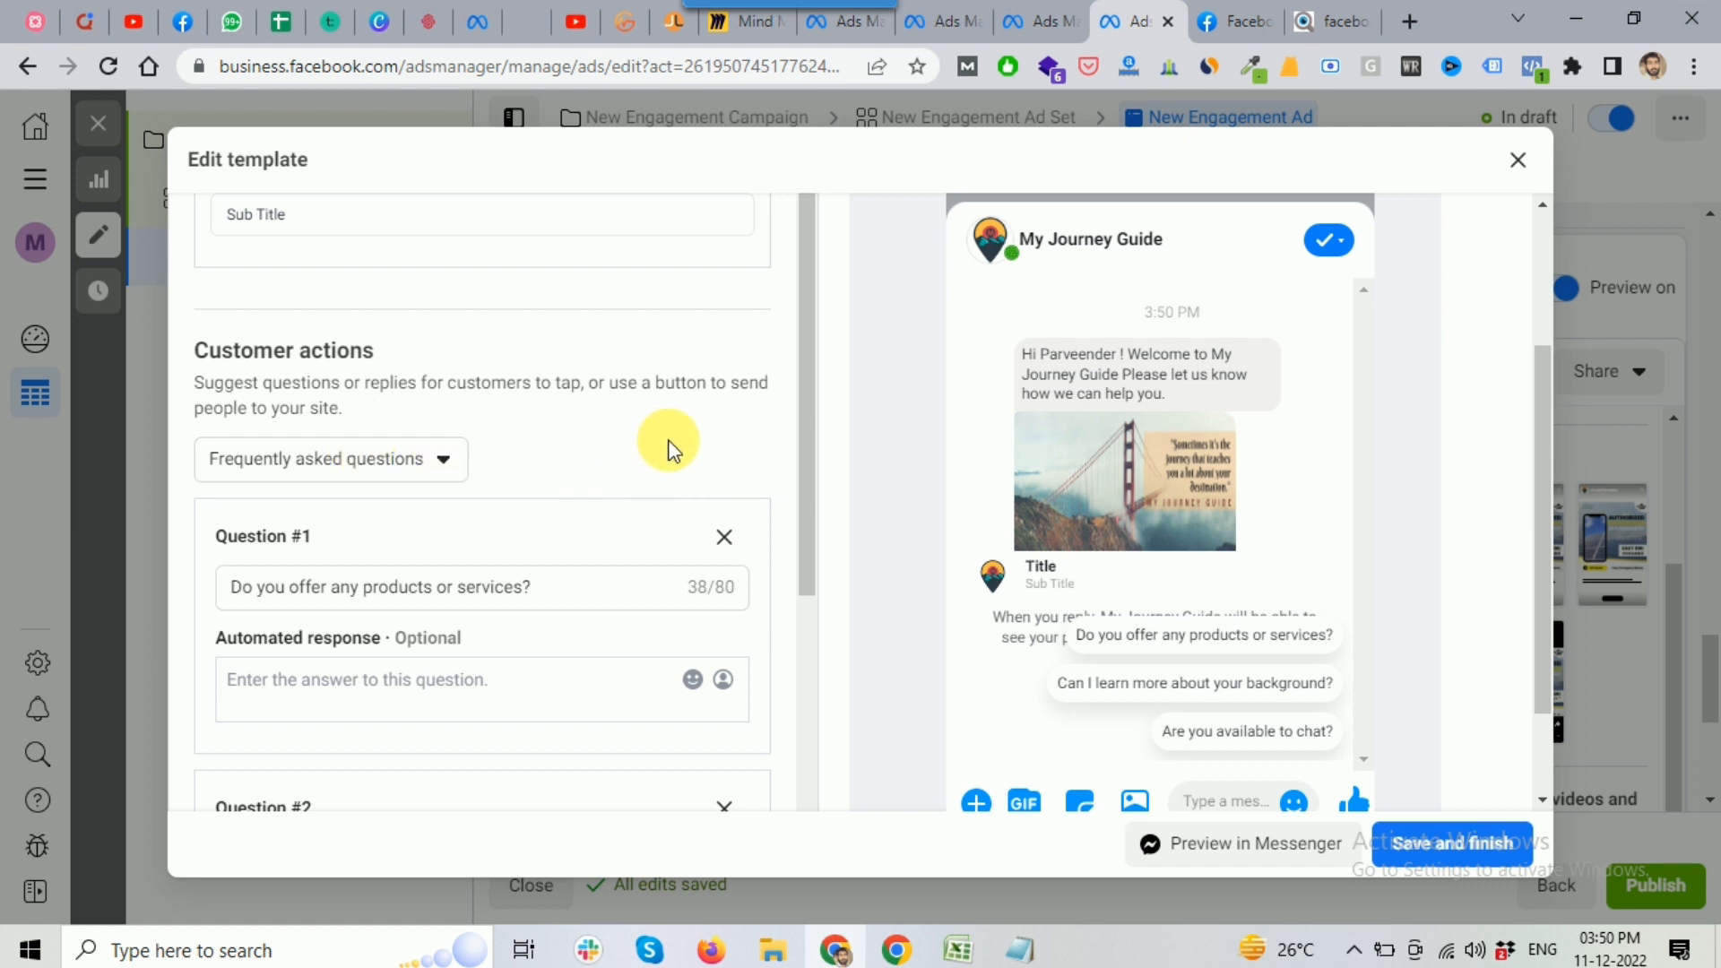
pyautogui.click(408, 468)
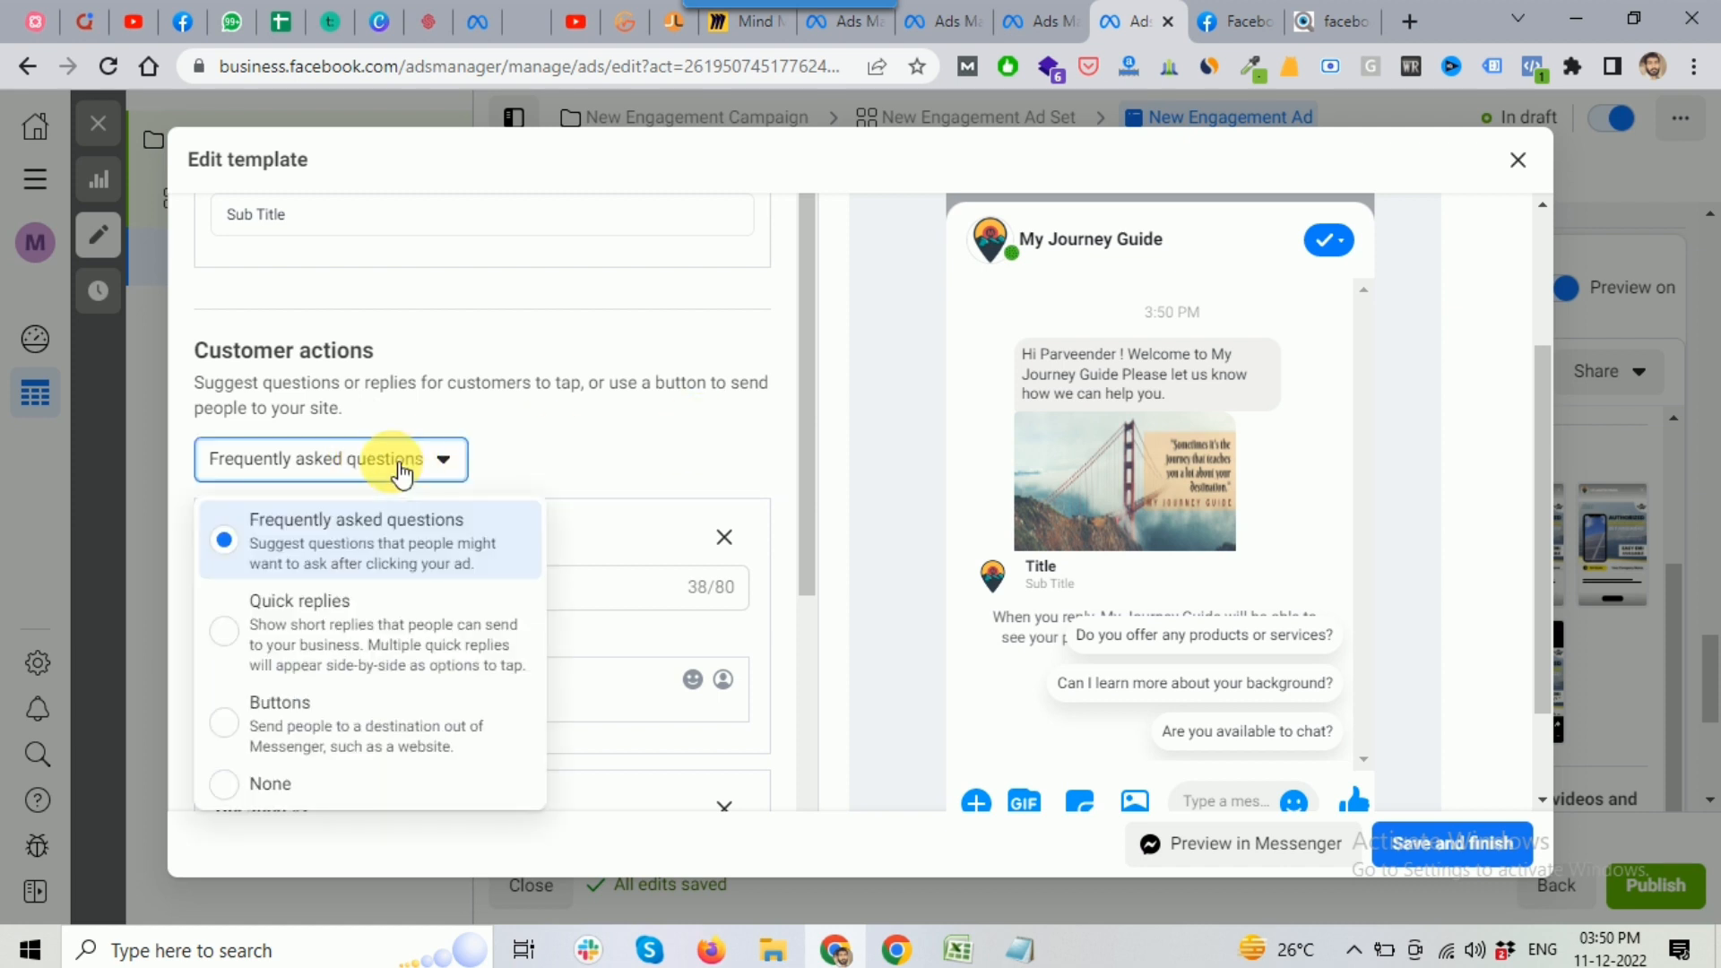
pyautogui.click(287, 717)
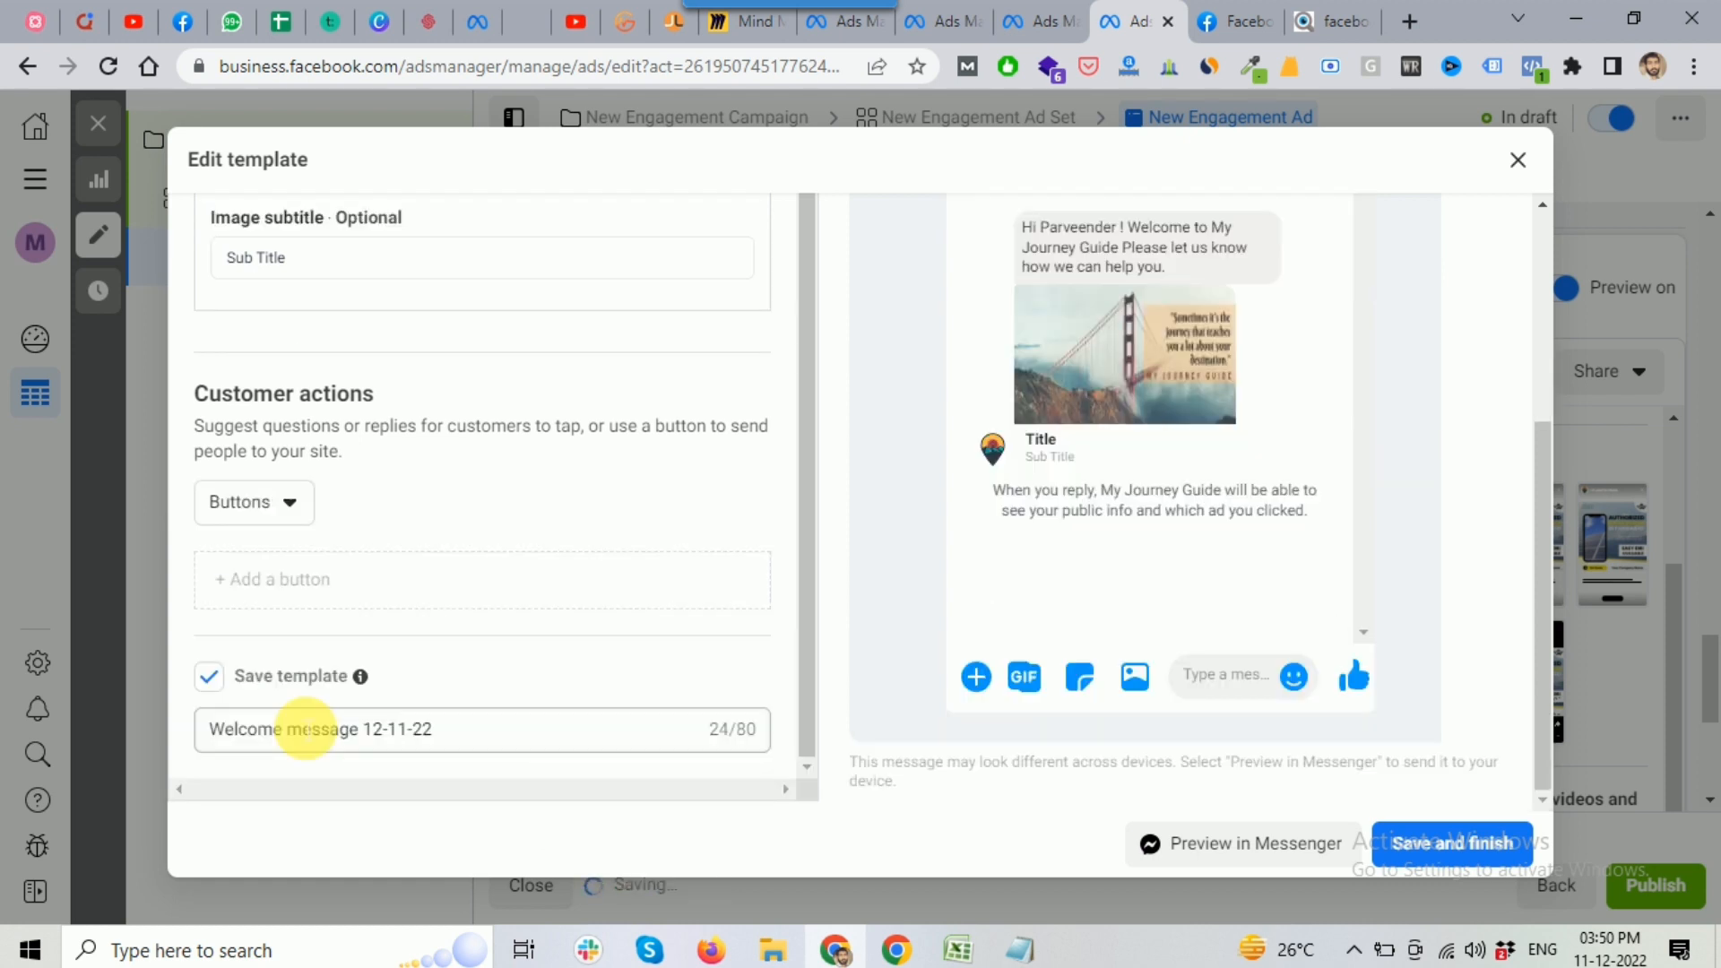
# Add a button with the text "Visit Webiste" and check how it looks in the message preview
pyautogui.click(260, 584)
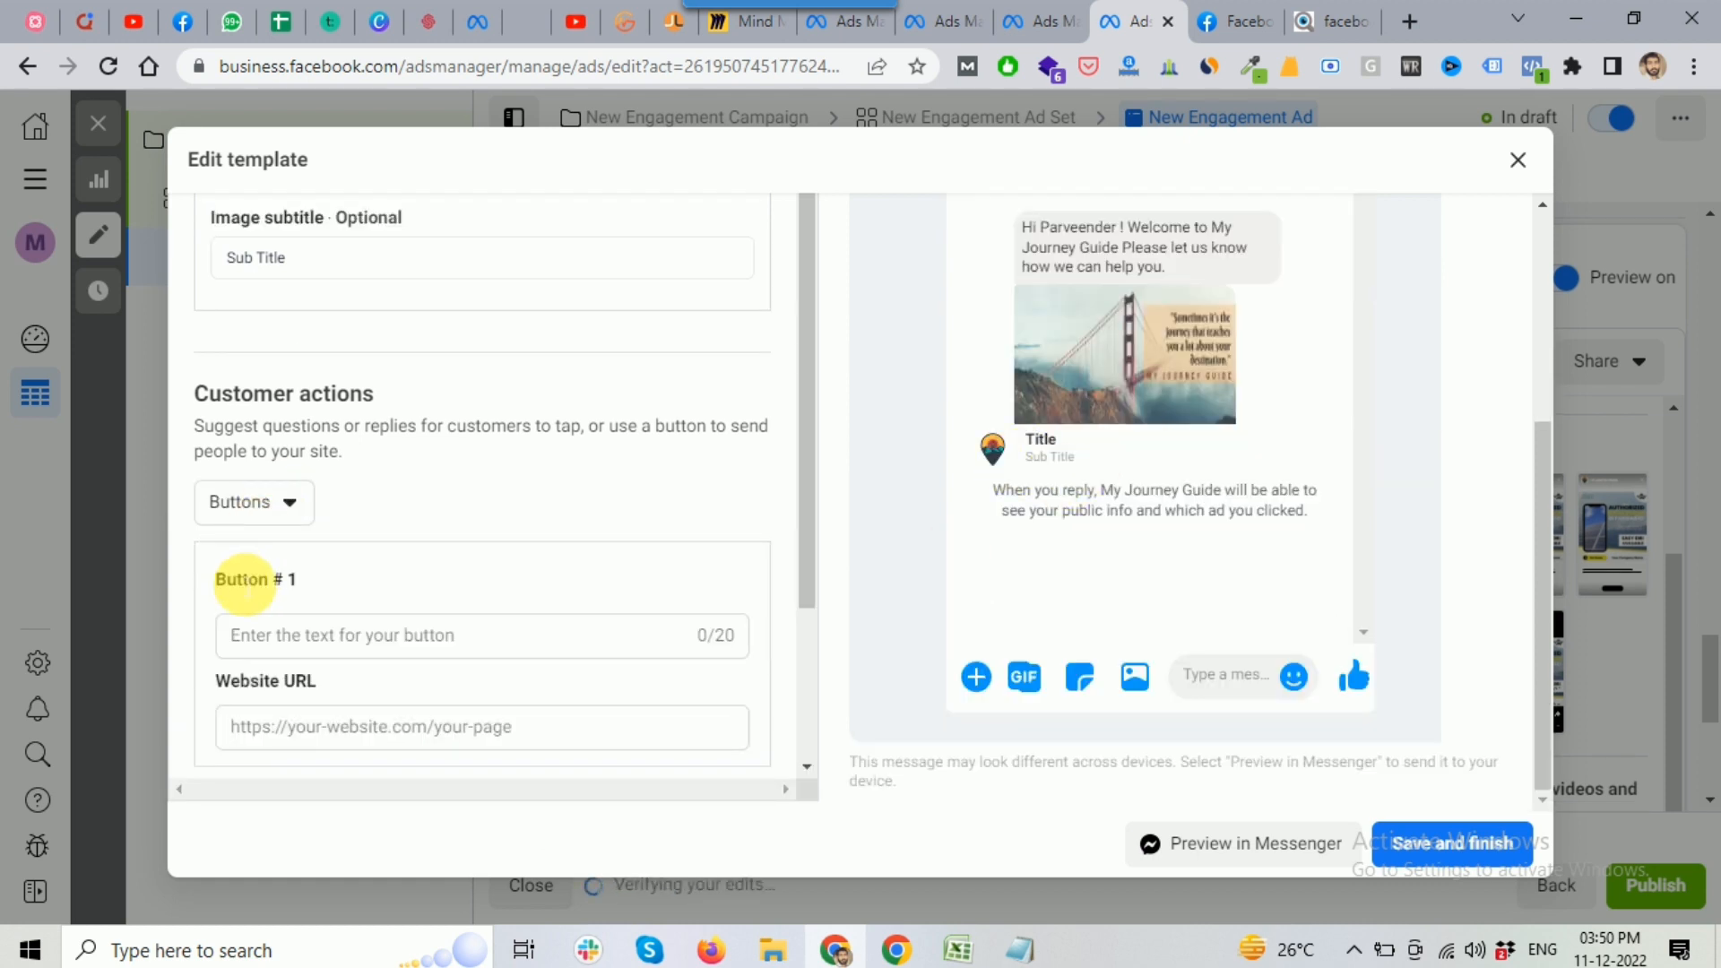
pyautogui.click(269, 627)
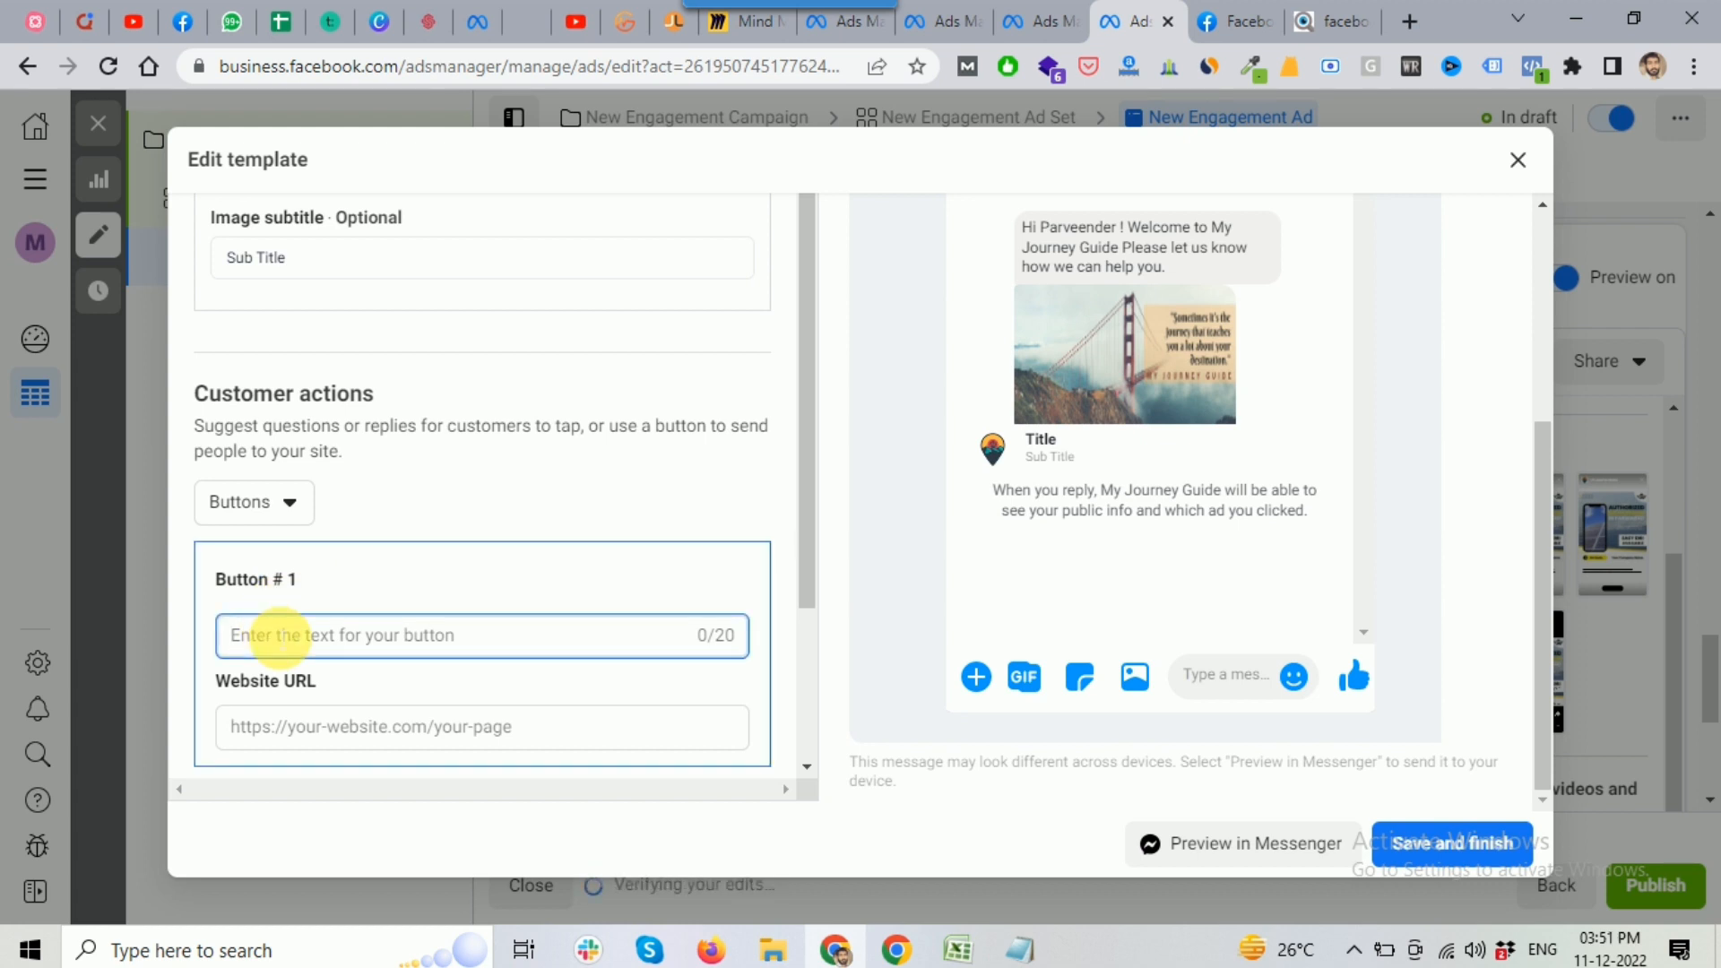
pyautogui.write('1')
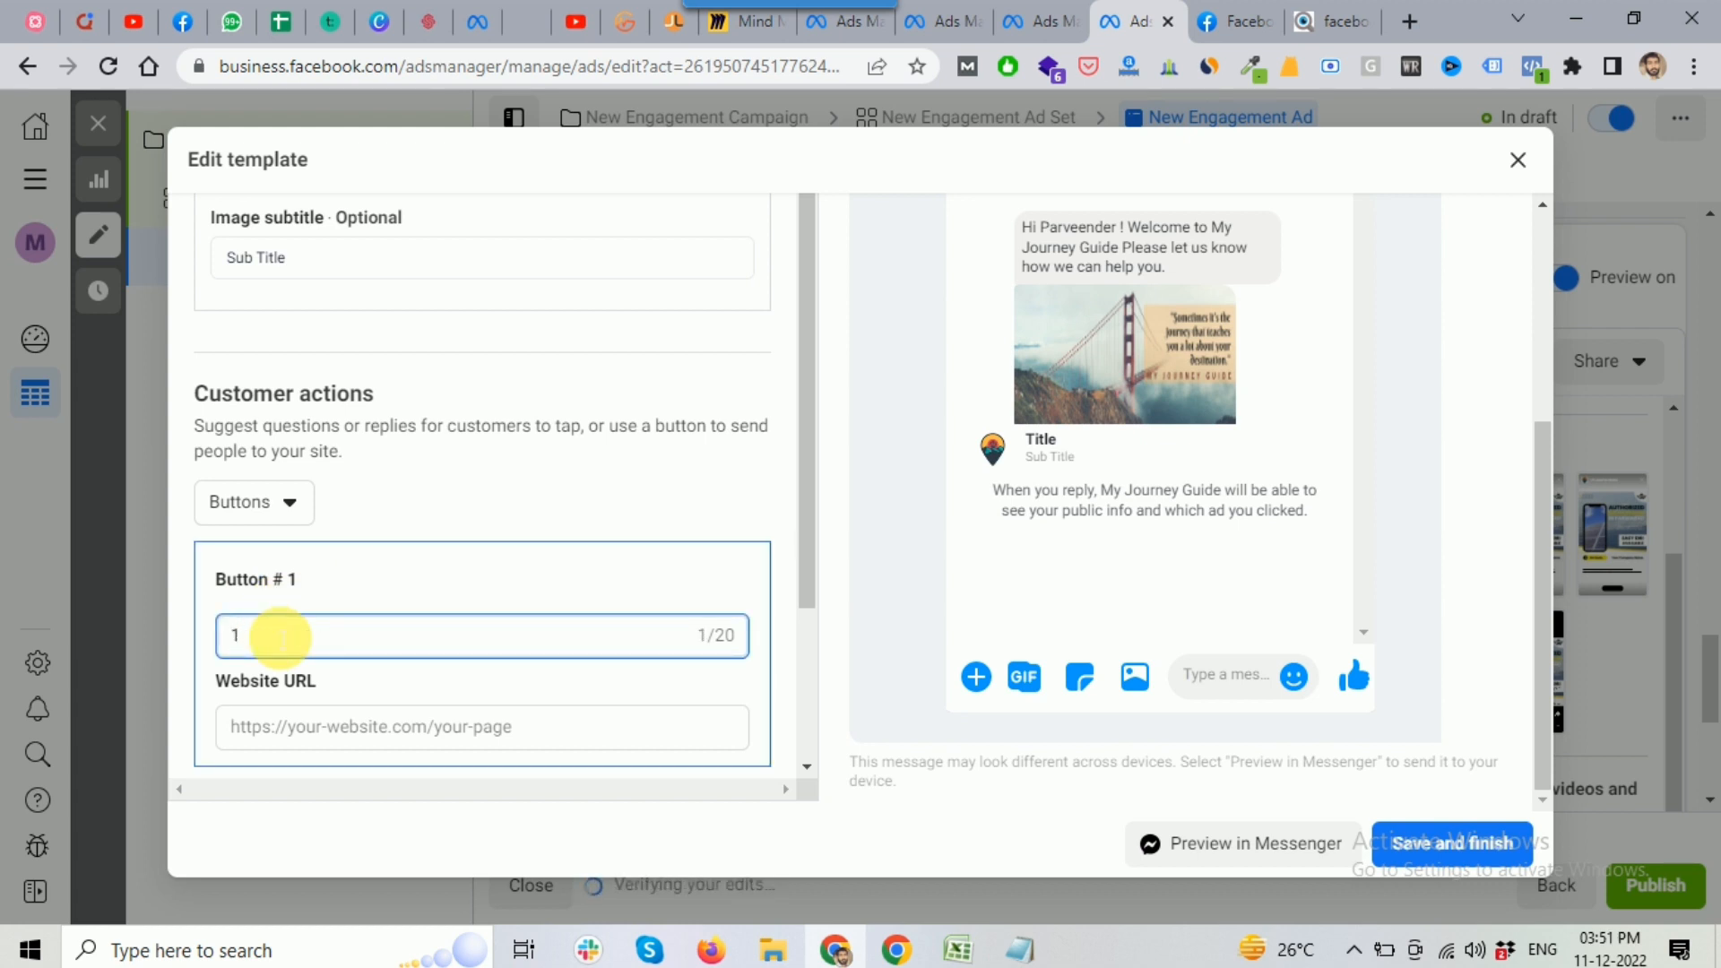
pyautogui.hotkey('ctrl', 'a')
pyautogui.write('V')
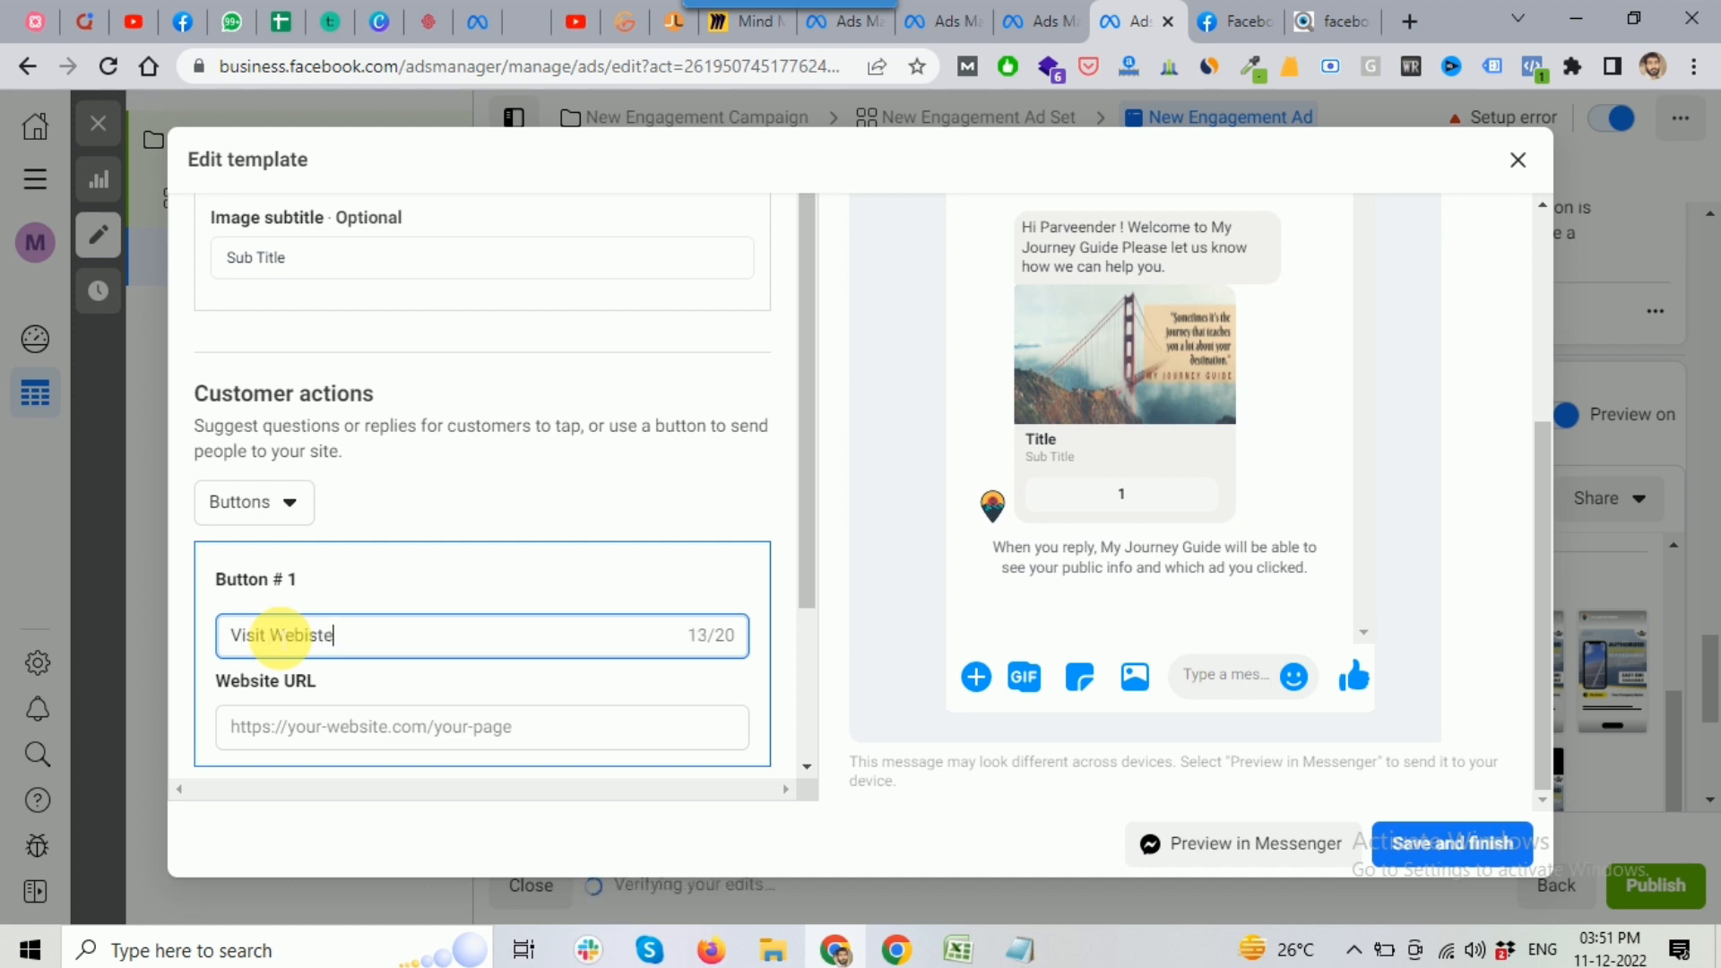
pyautogui.click(1171, 488)
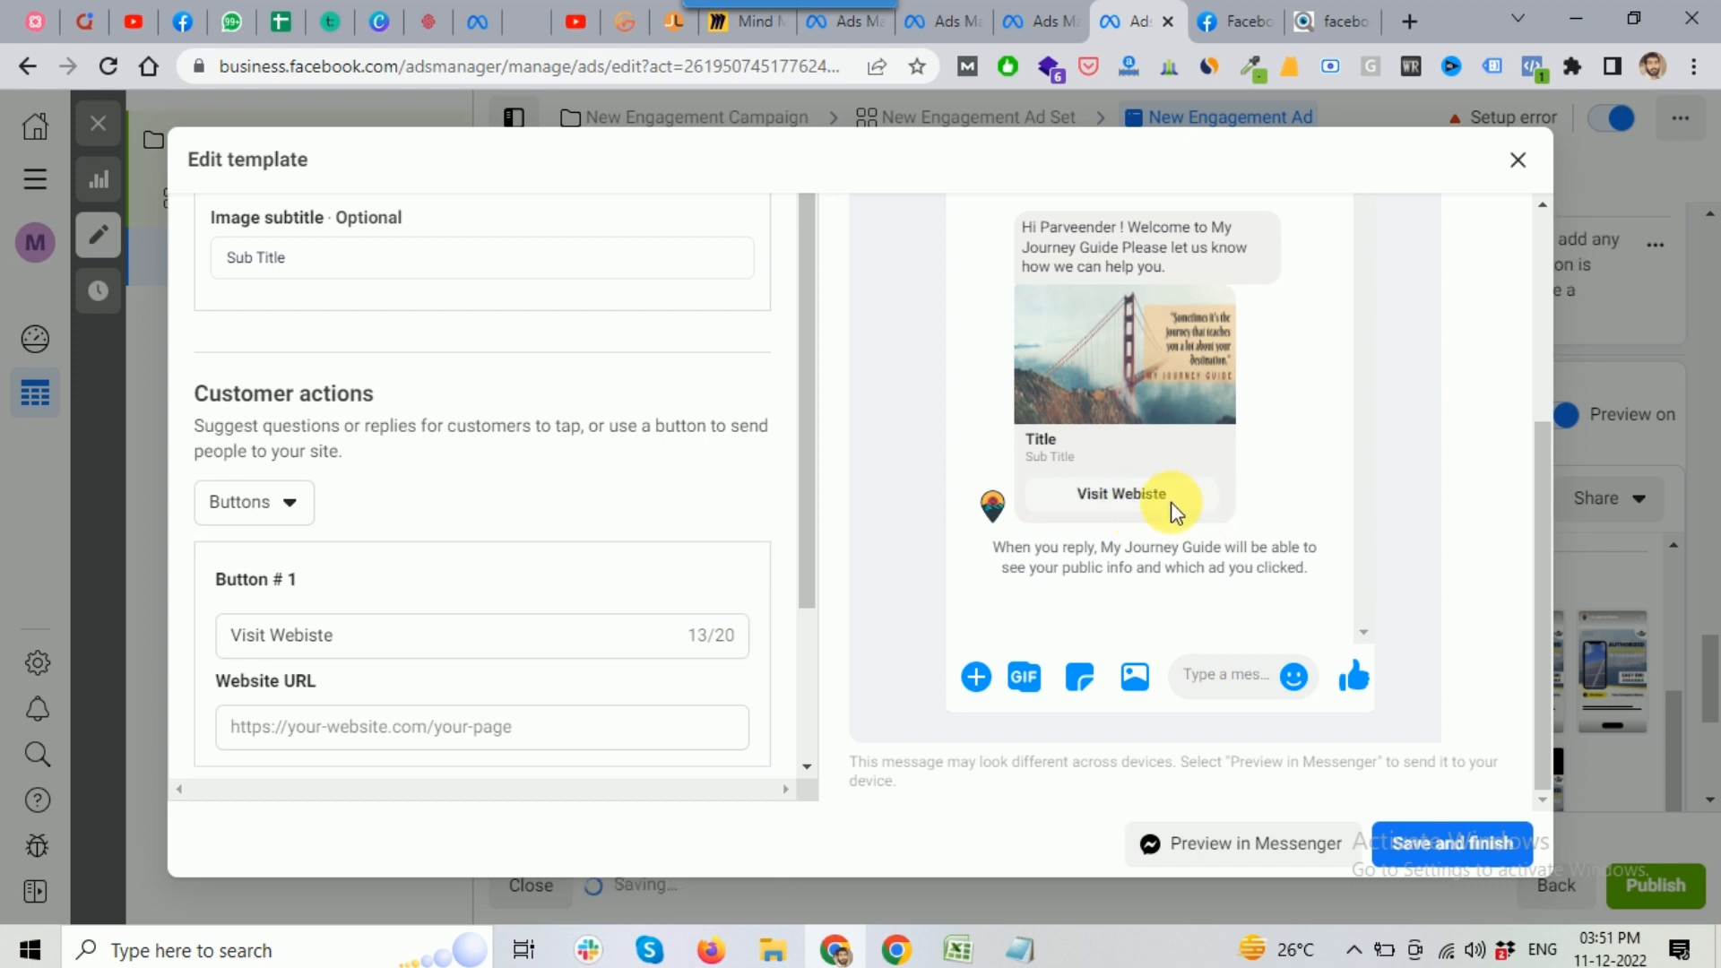
pyautogui.scroll(-3, 662, 576)
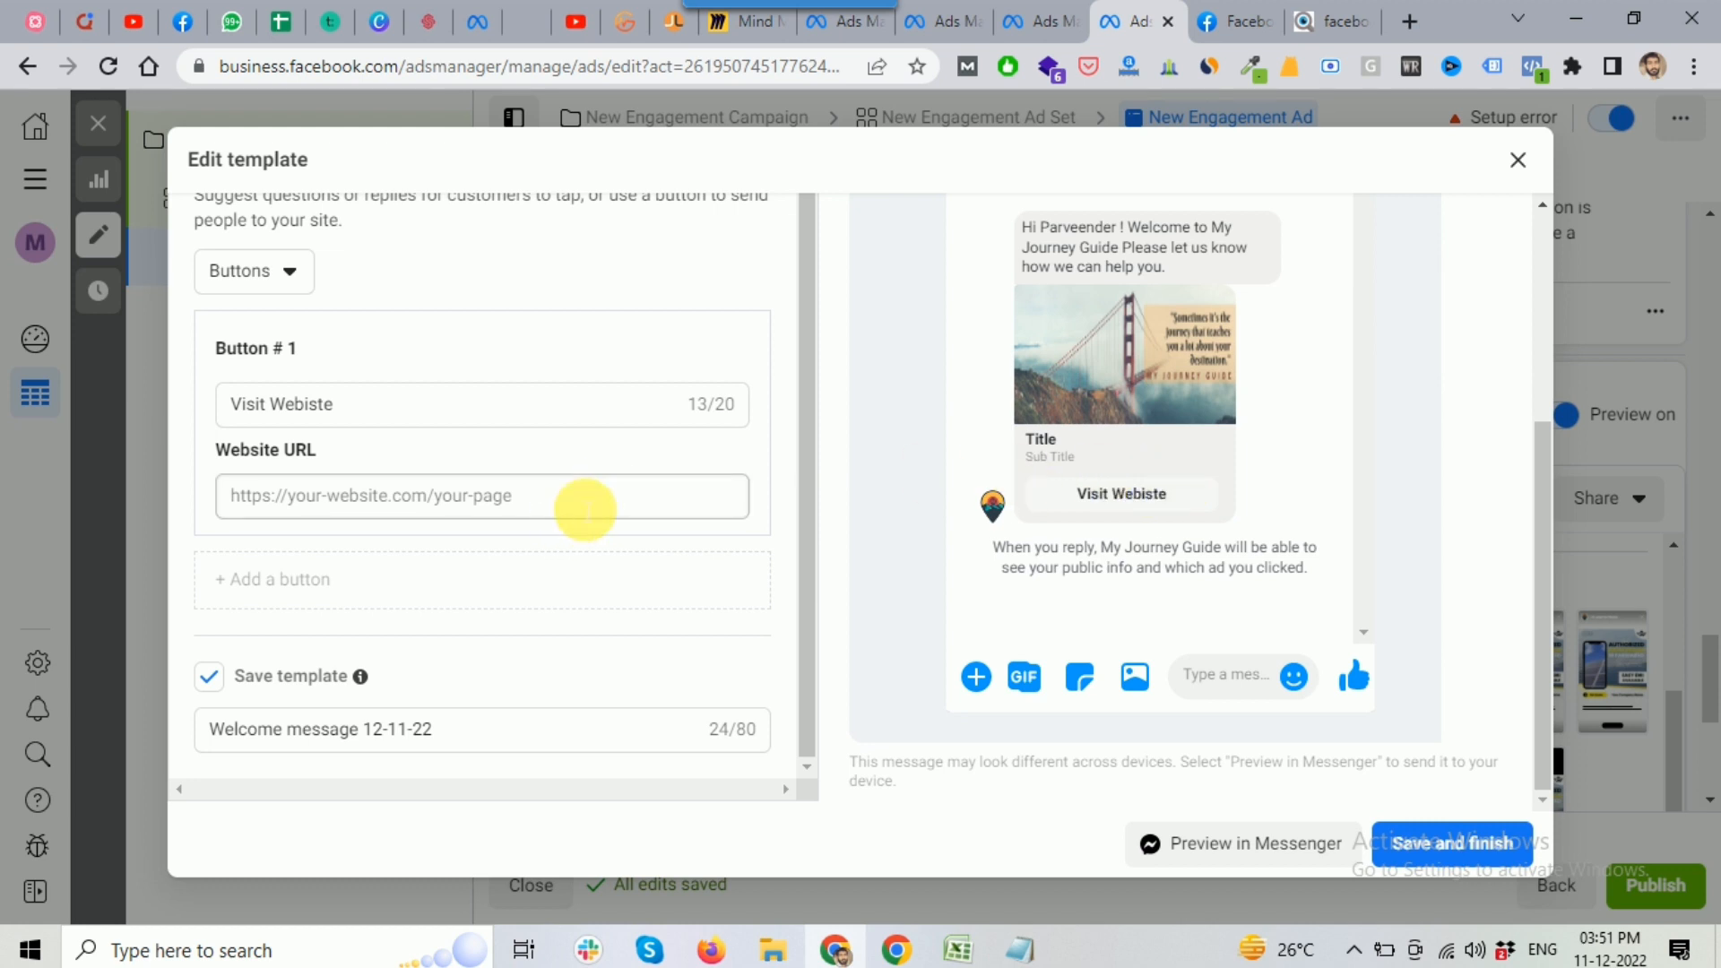
# Change Customer actions back to Frequently asked questions and look through the suggested questions
pyautogui.scroll(2, 584, 509)
pyautogui.click(254, 402)
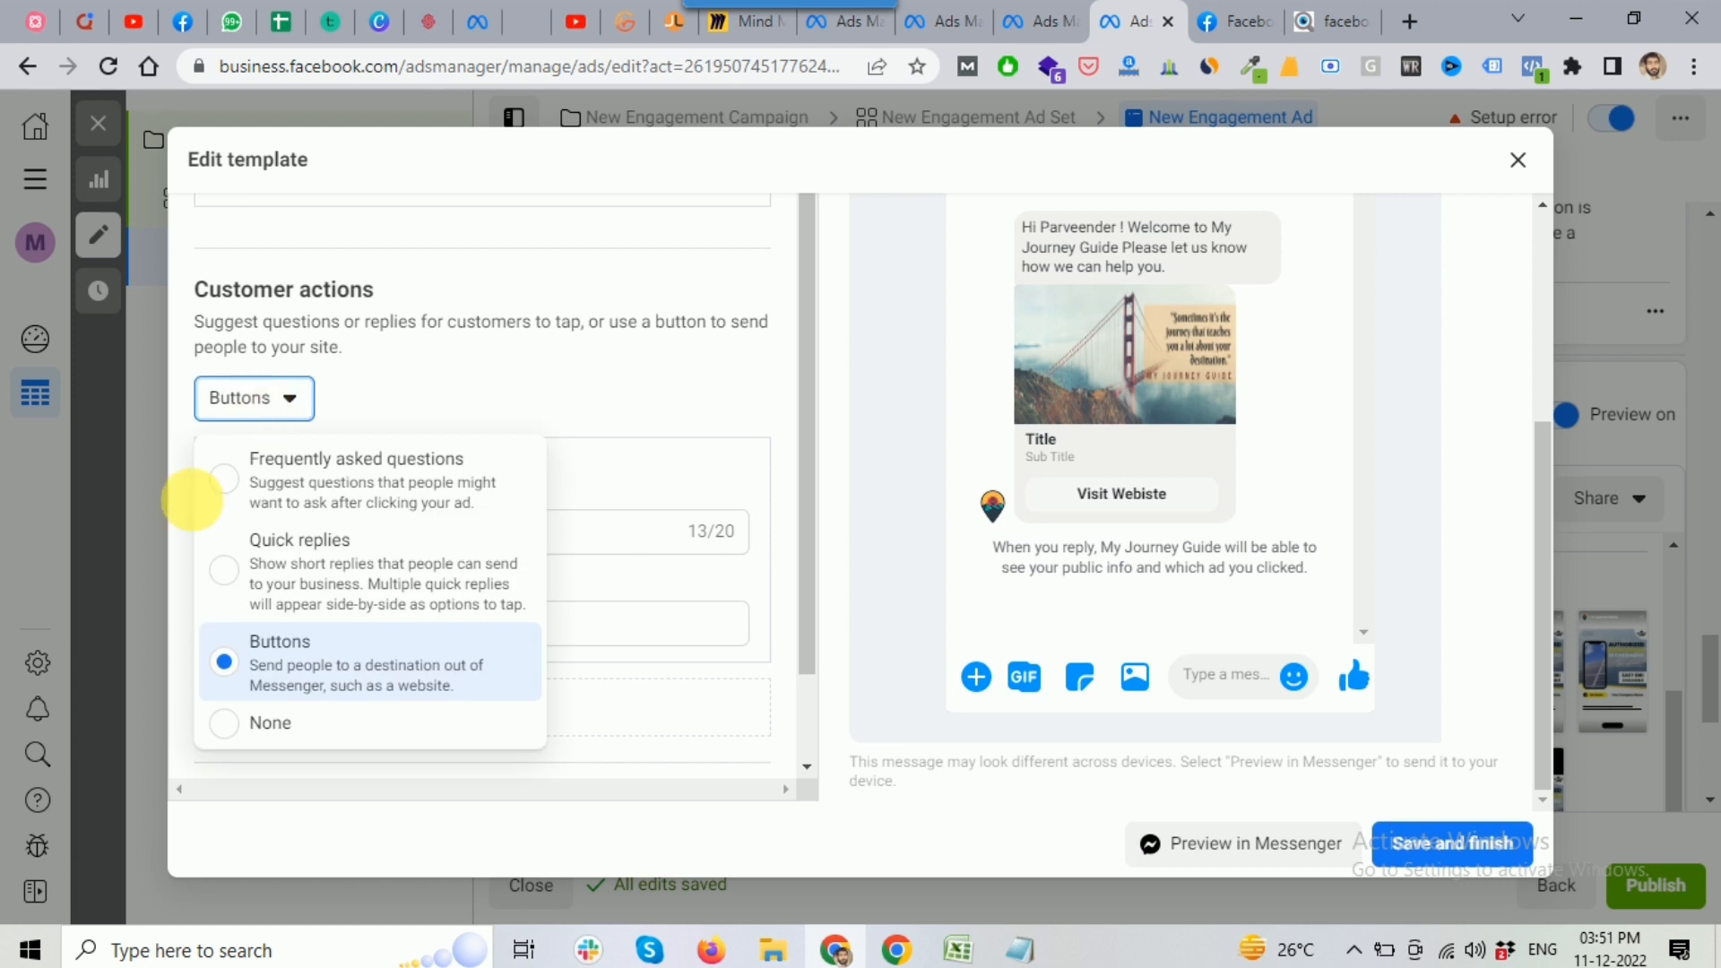
pyautogui.click(333, 464)
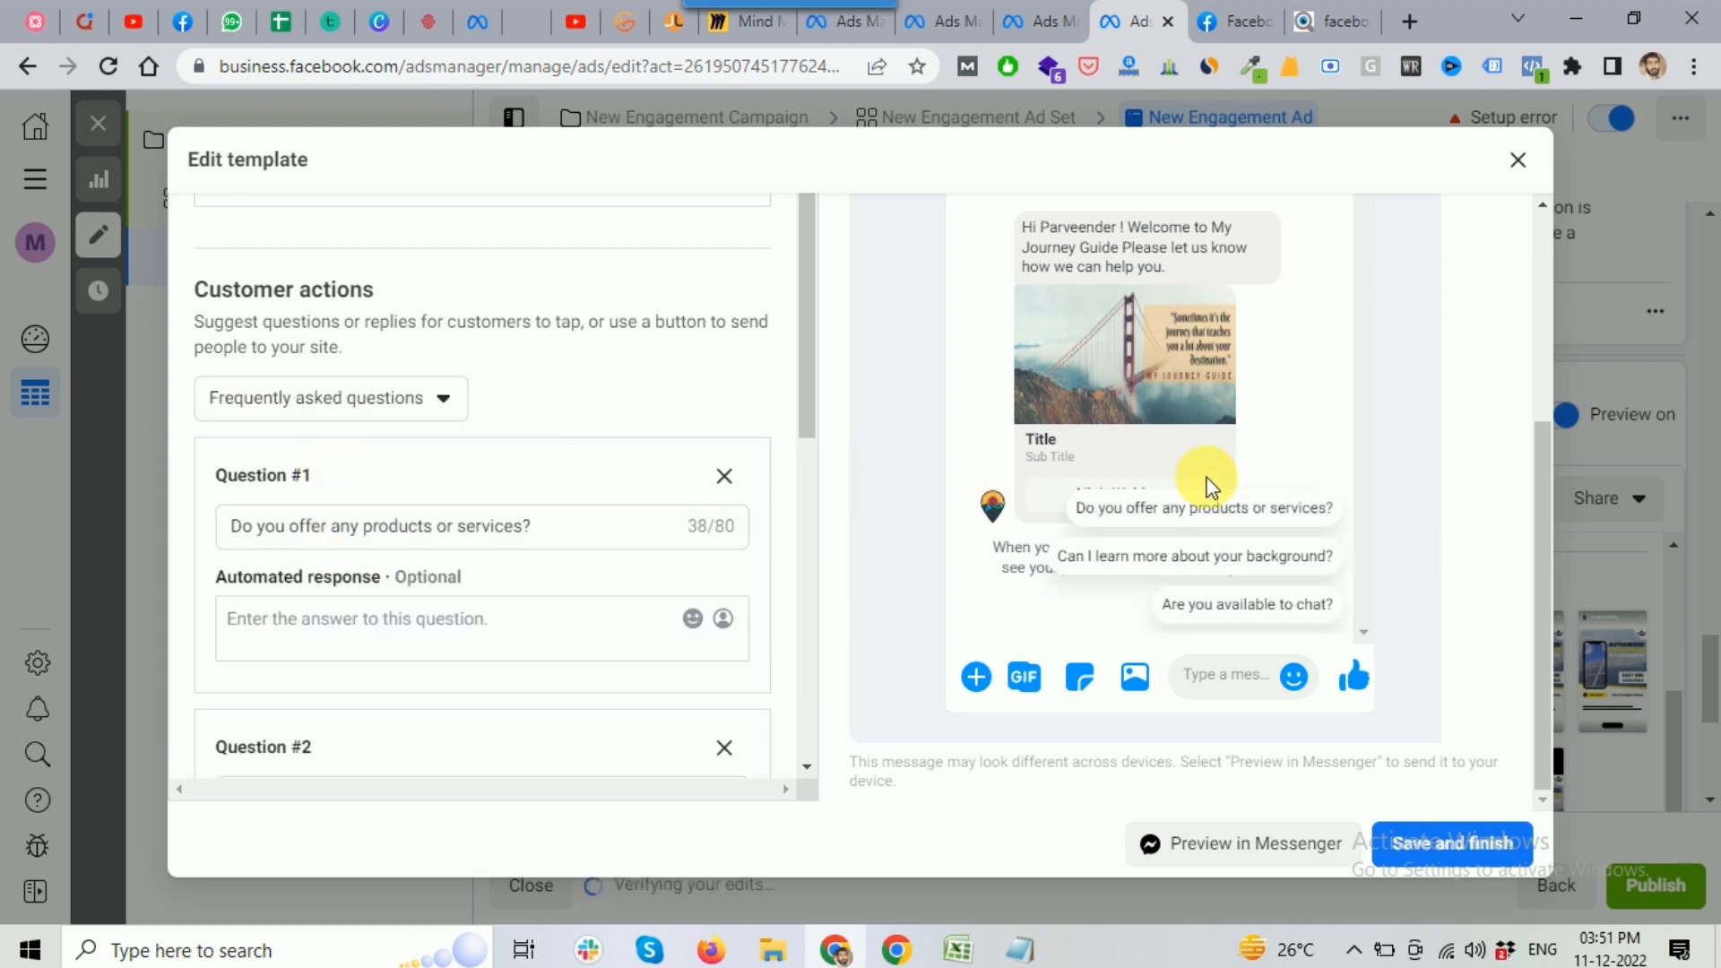
pyautogui.scroll(-7, 697, 578)
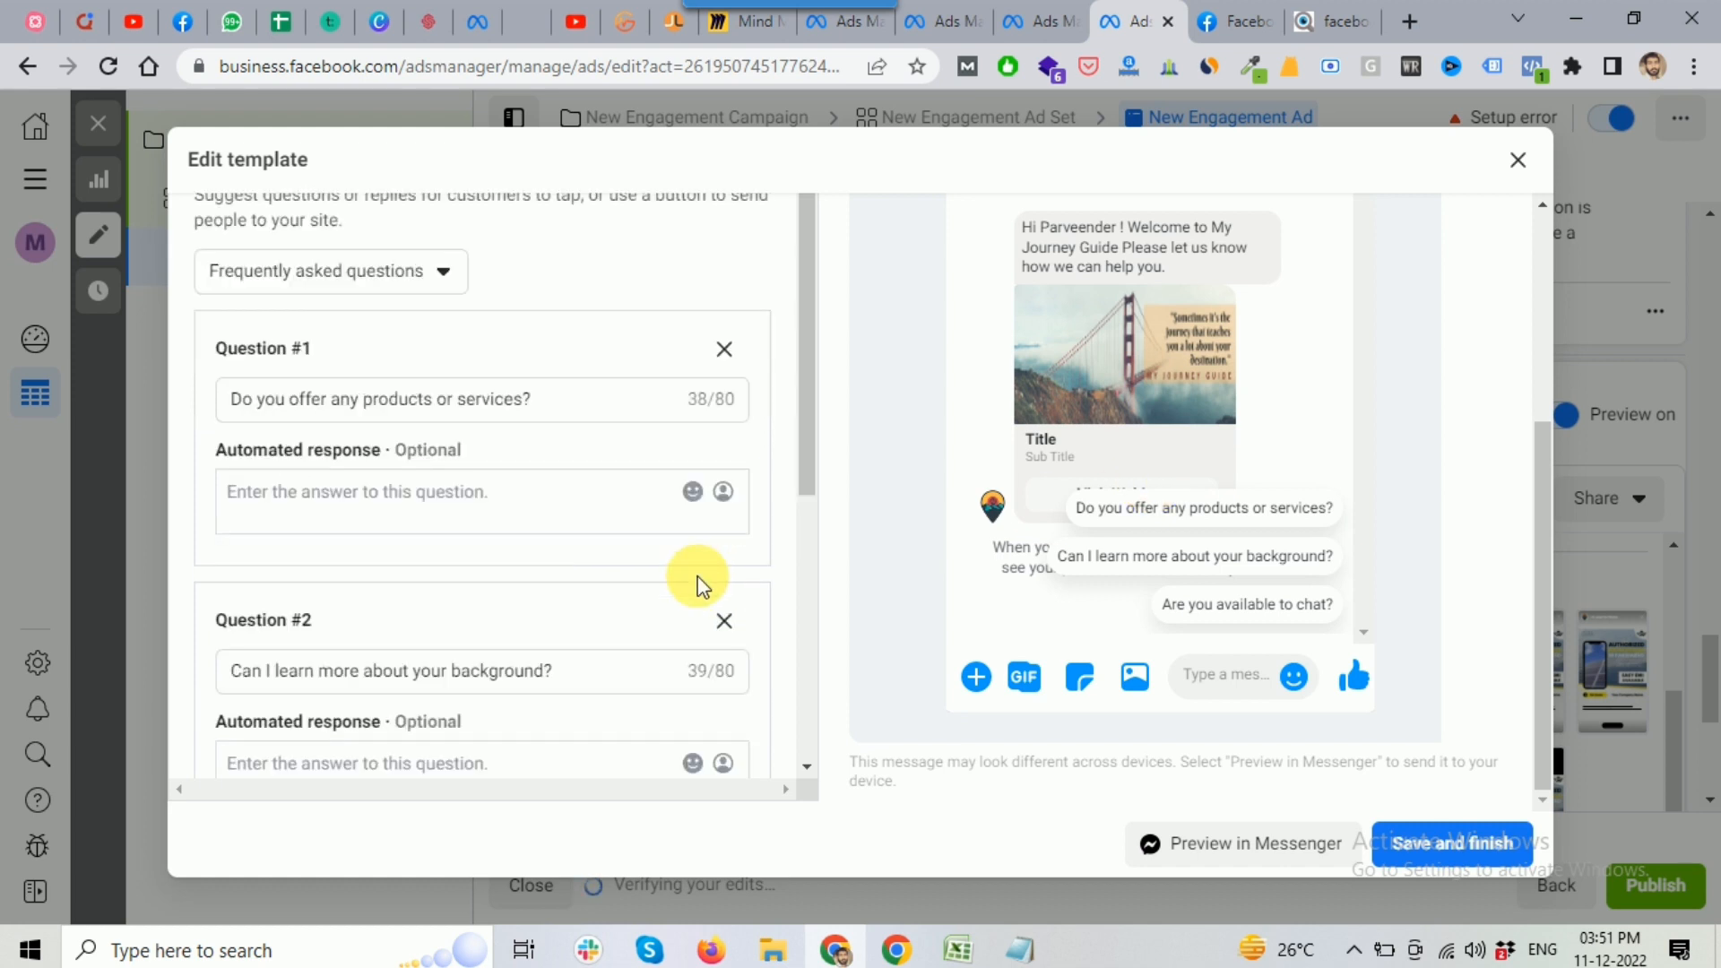
pyautogui.scroll(-1, 697, 585)
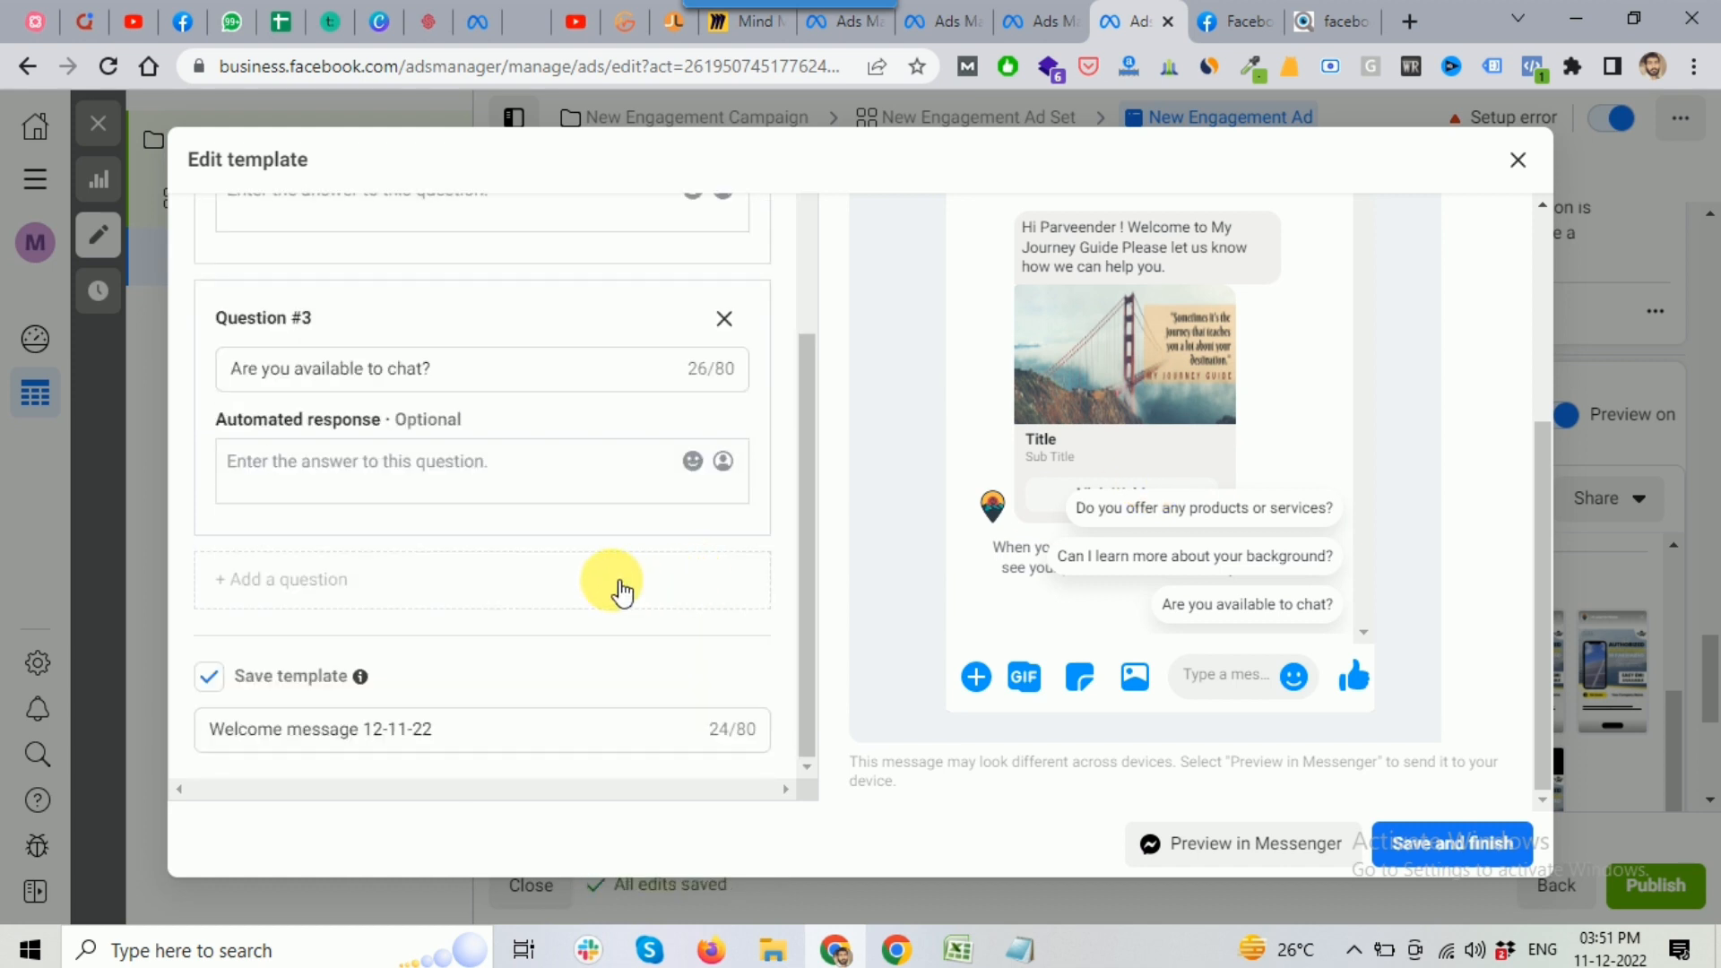
# Name the template "Welcome message new", try to save and finish it, and close the template editor
pyautogui.click(461, 728)
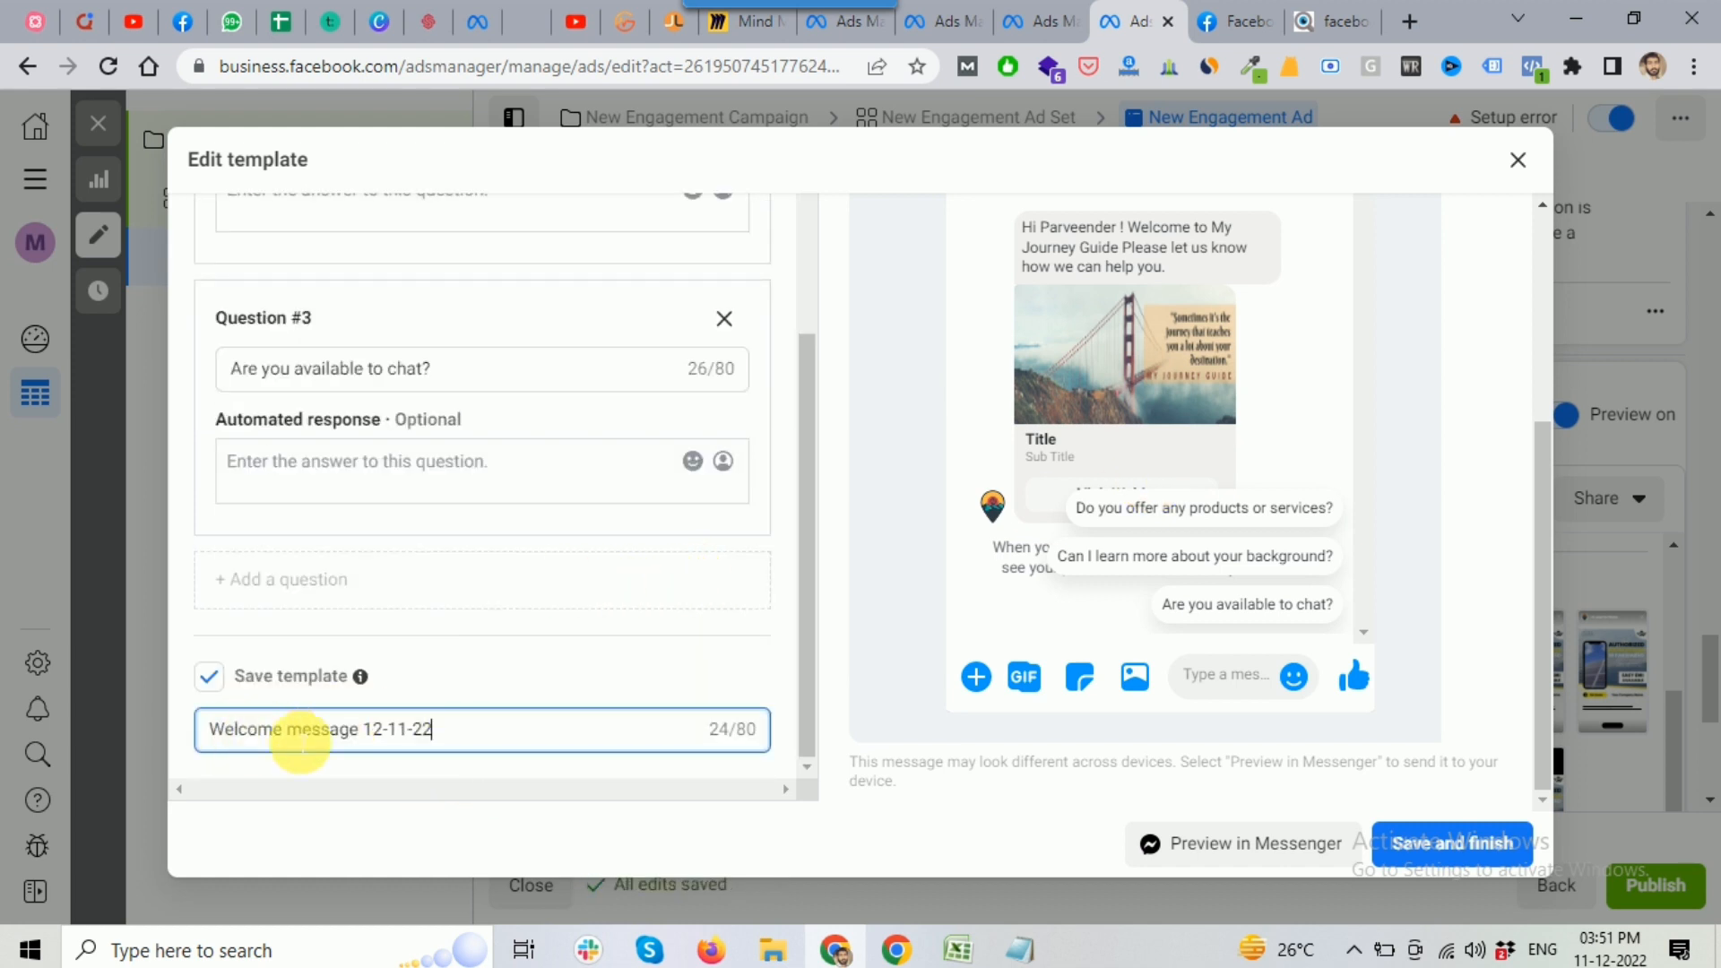
pyautogui.moveTo(301, 739); pyautogui.dragTo(575, 740)
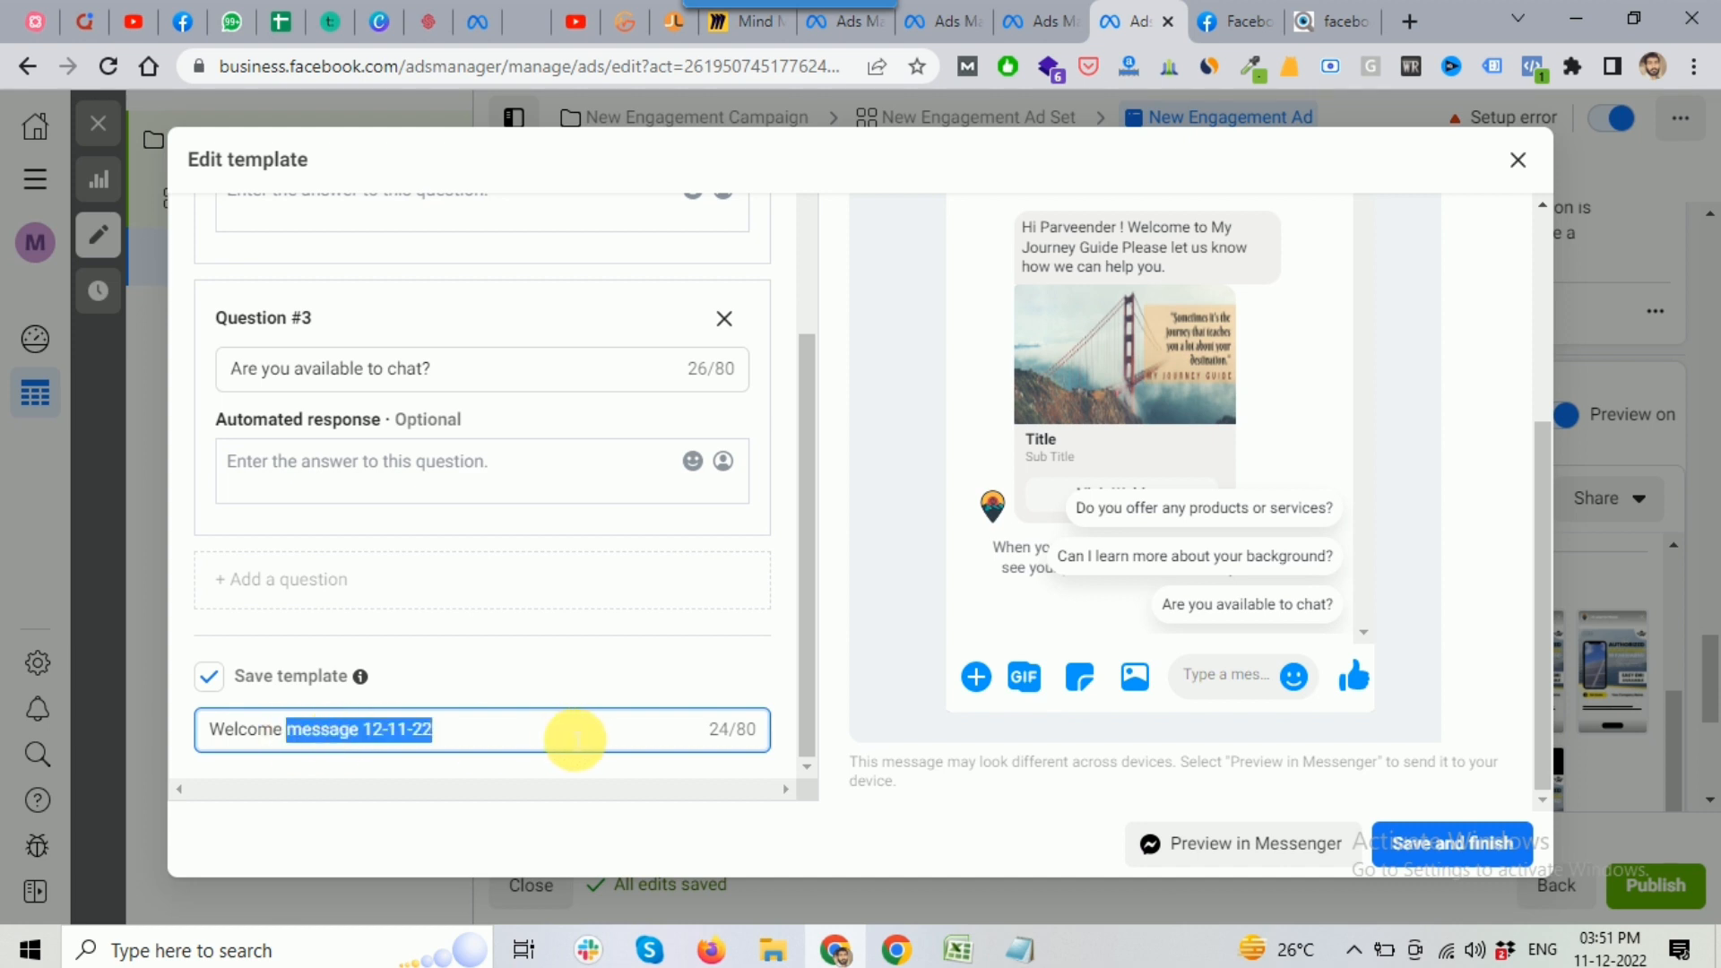
pyautogui.write('new')
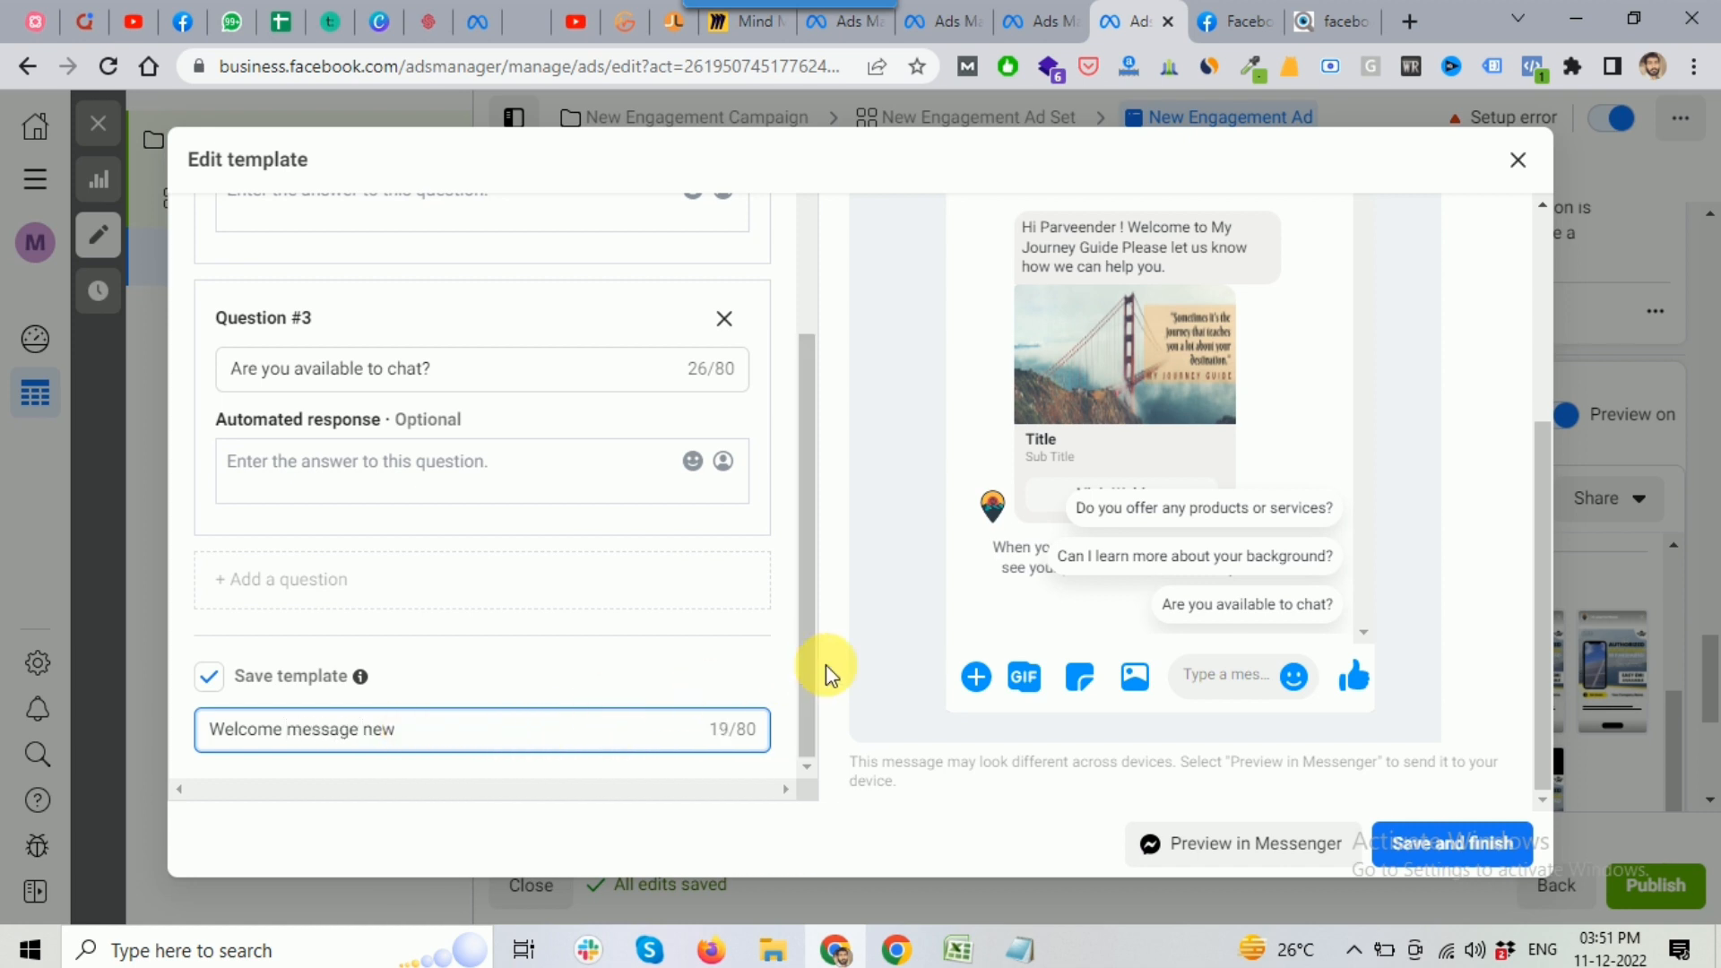
pyautogui.click(498, 668)
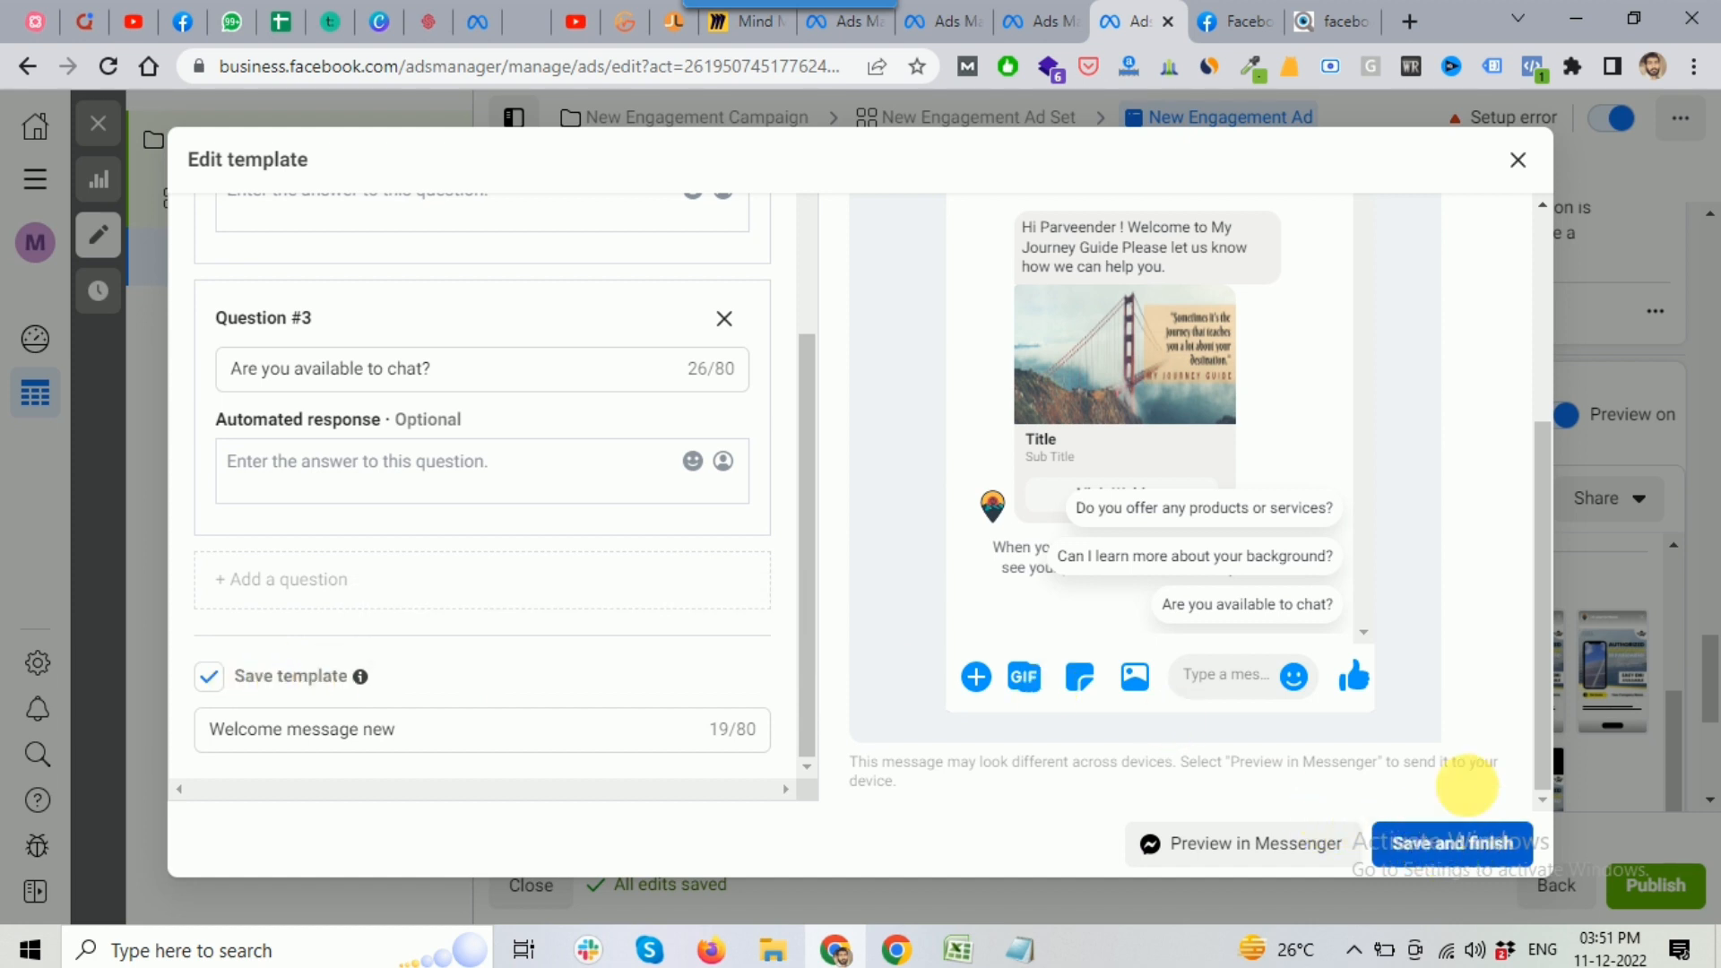
pyautogui.click(1443, 847)
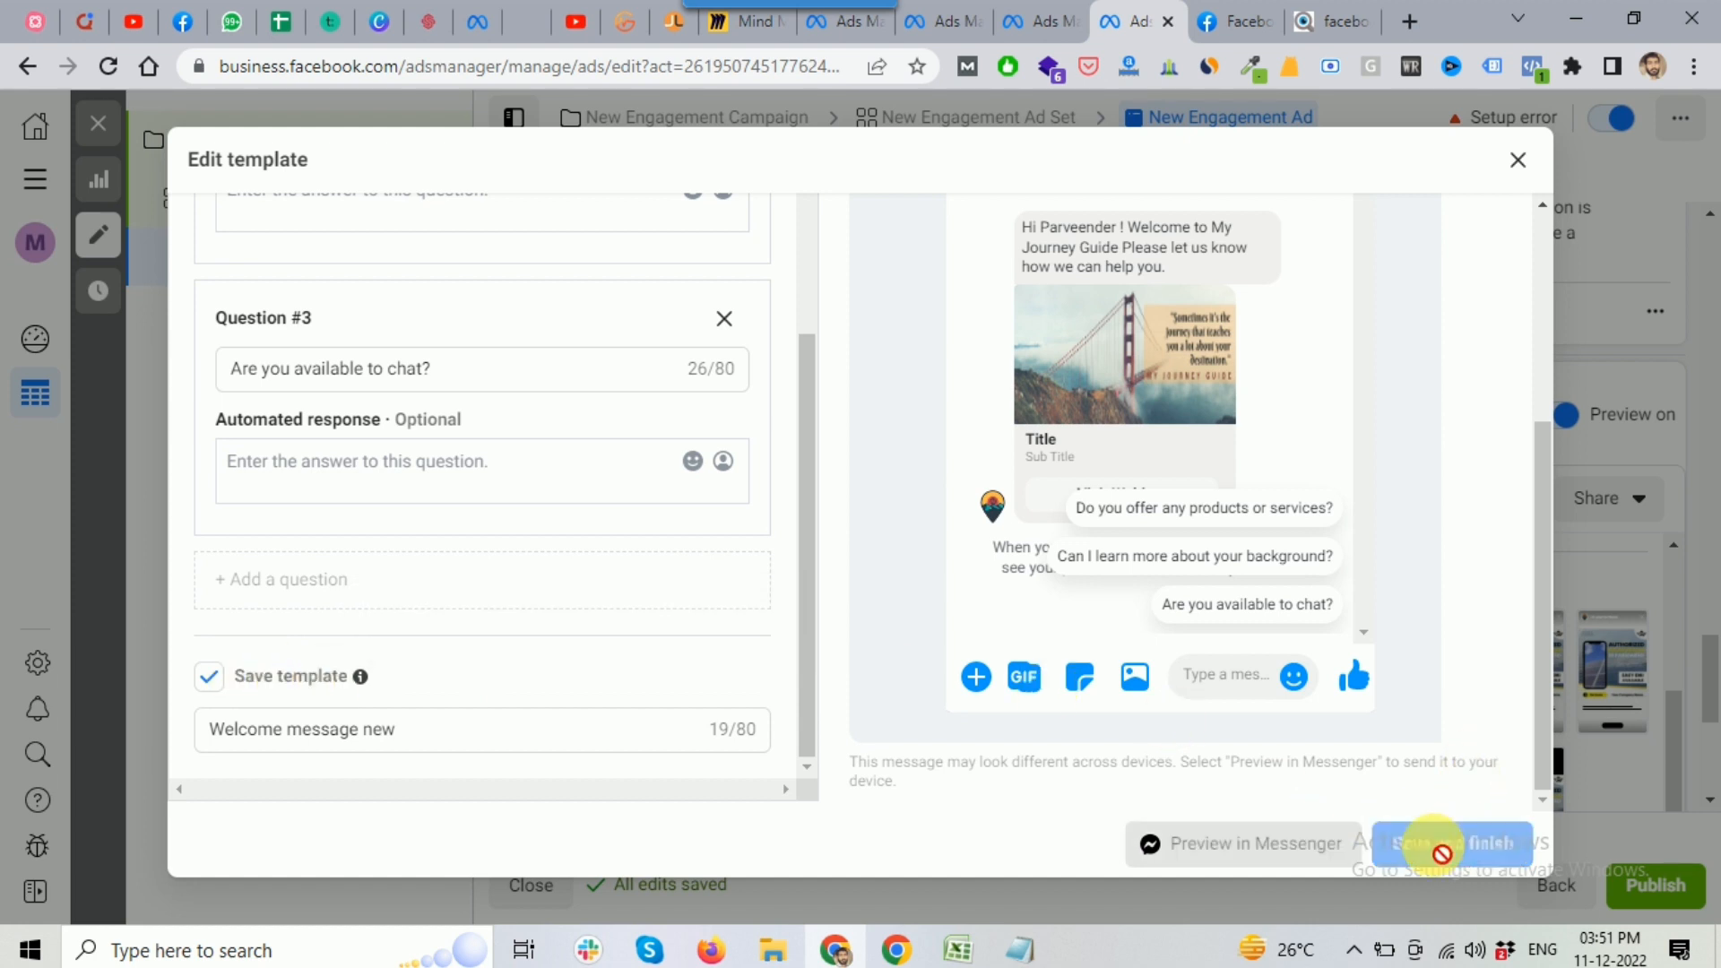
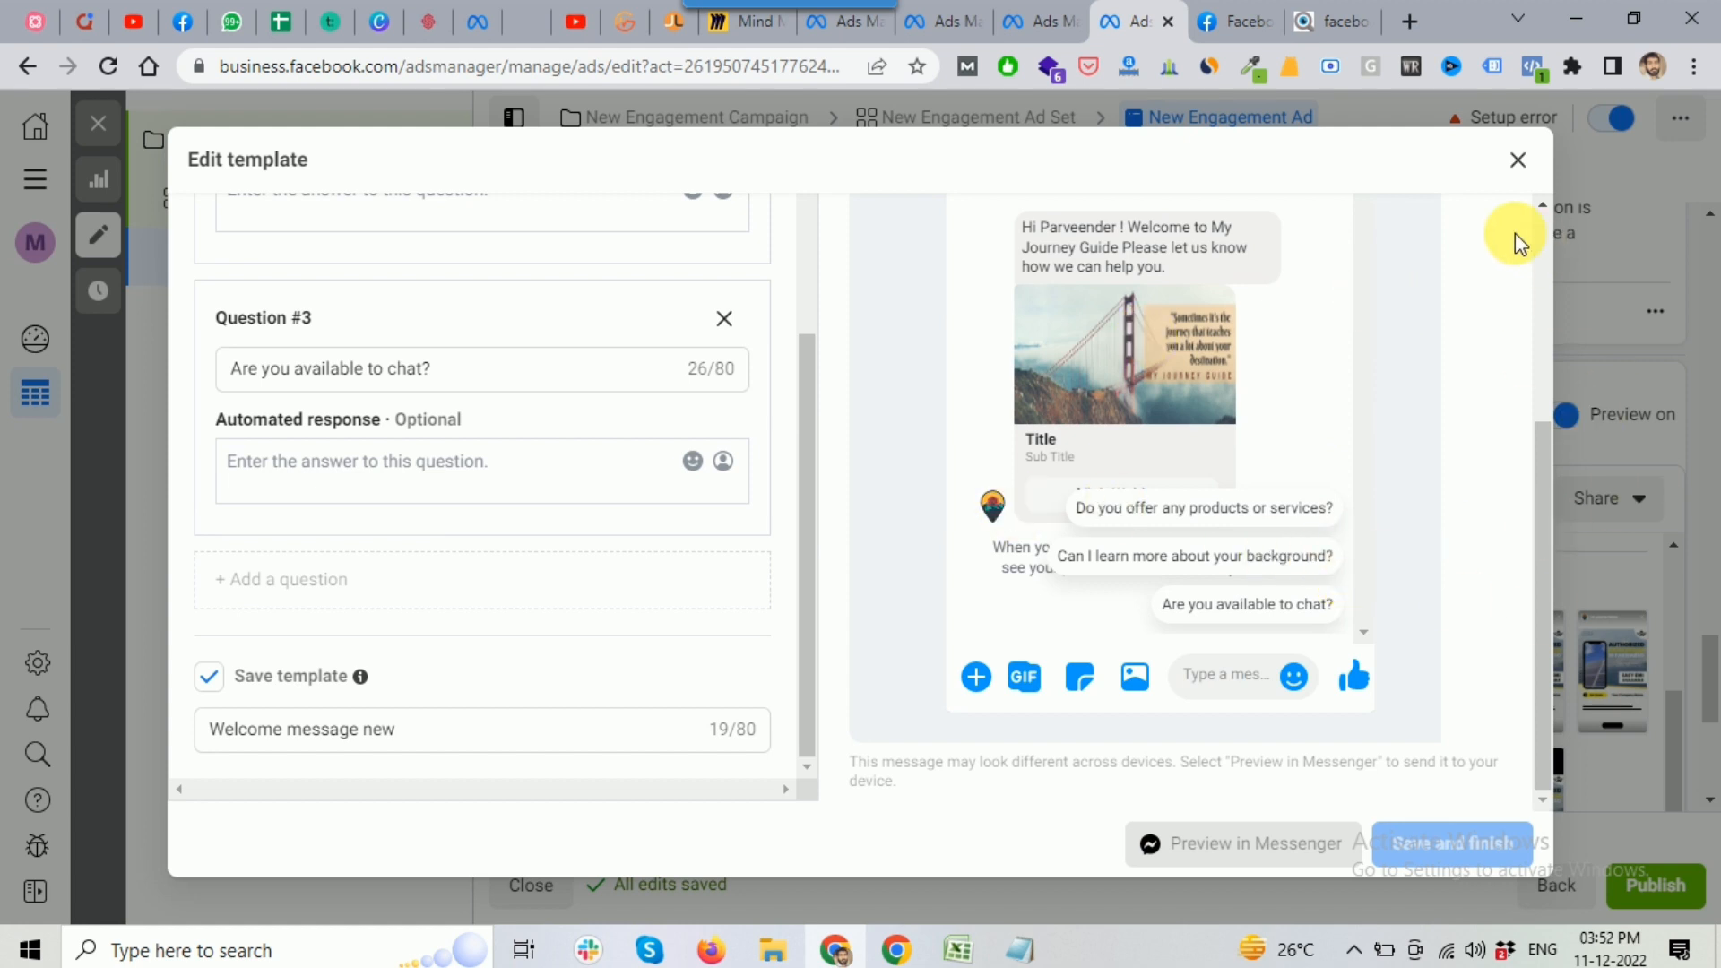
pyautogui.click(1519, 163)
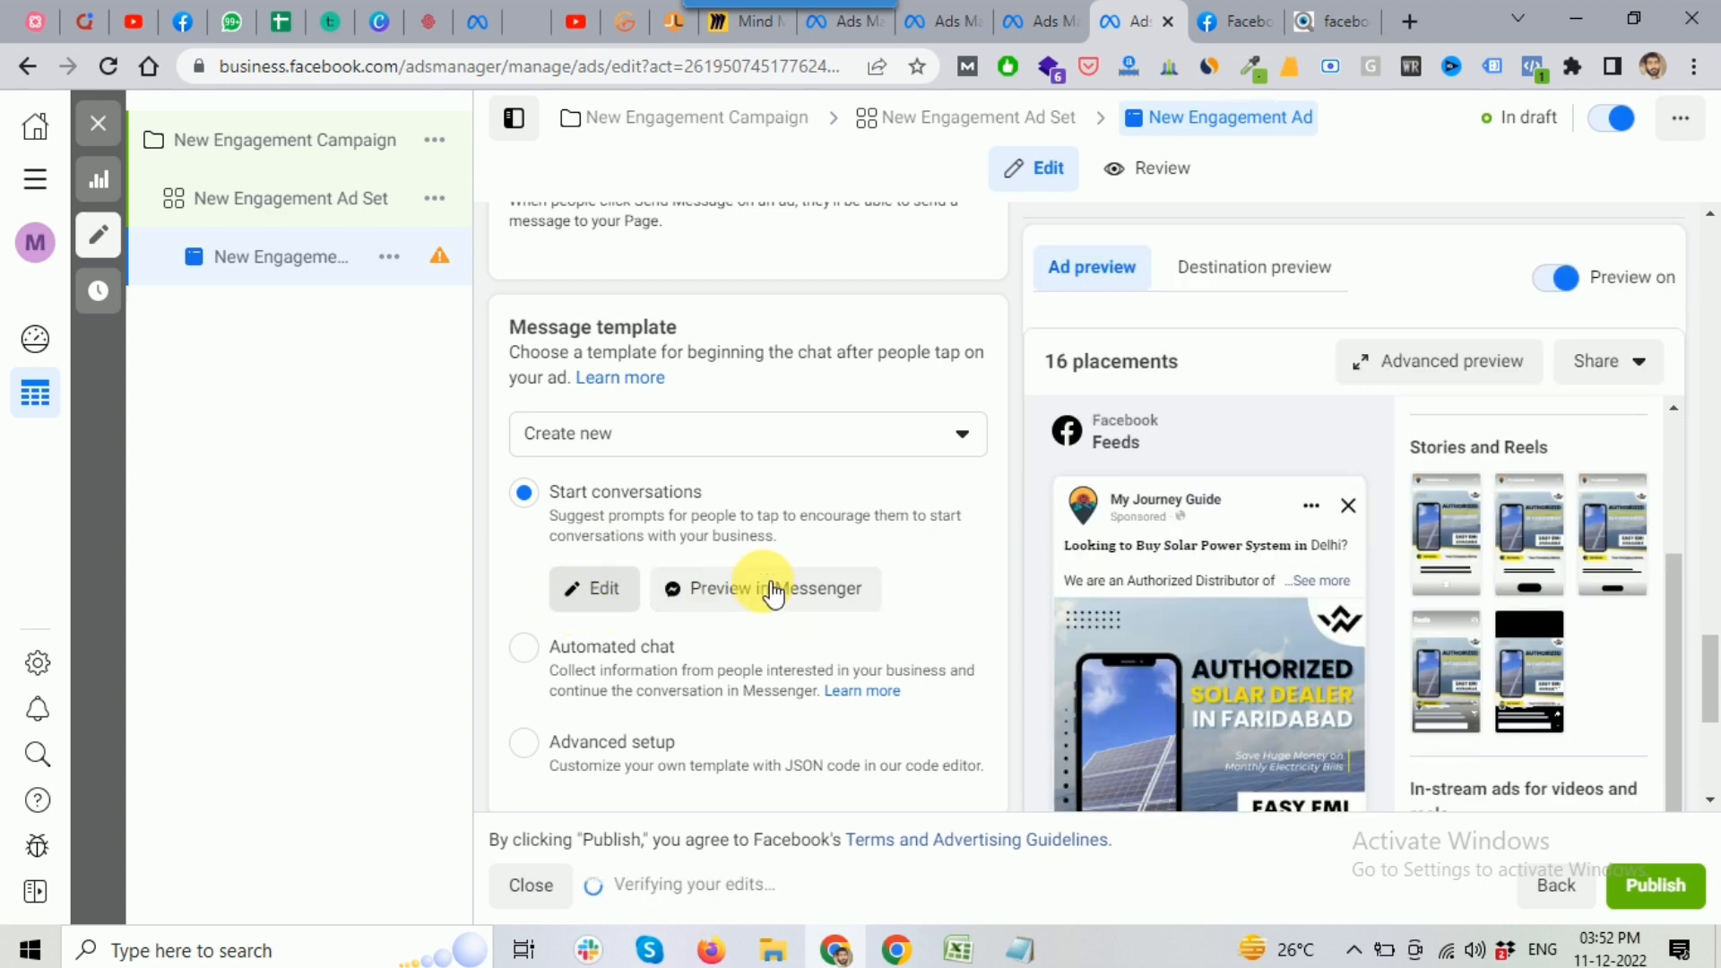
# Reopen the Start conversations template and review its frequently asked questions and the message preview
pyautogui.scroll(-1, 556, 547)
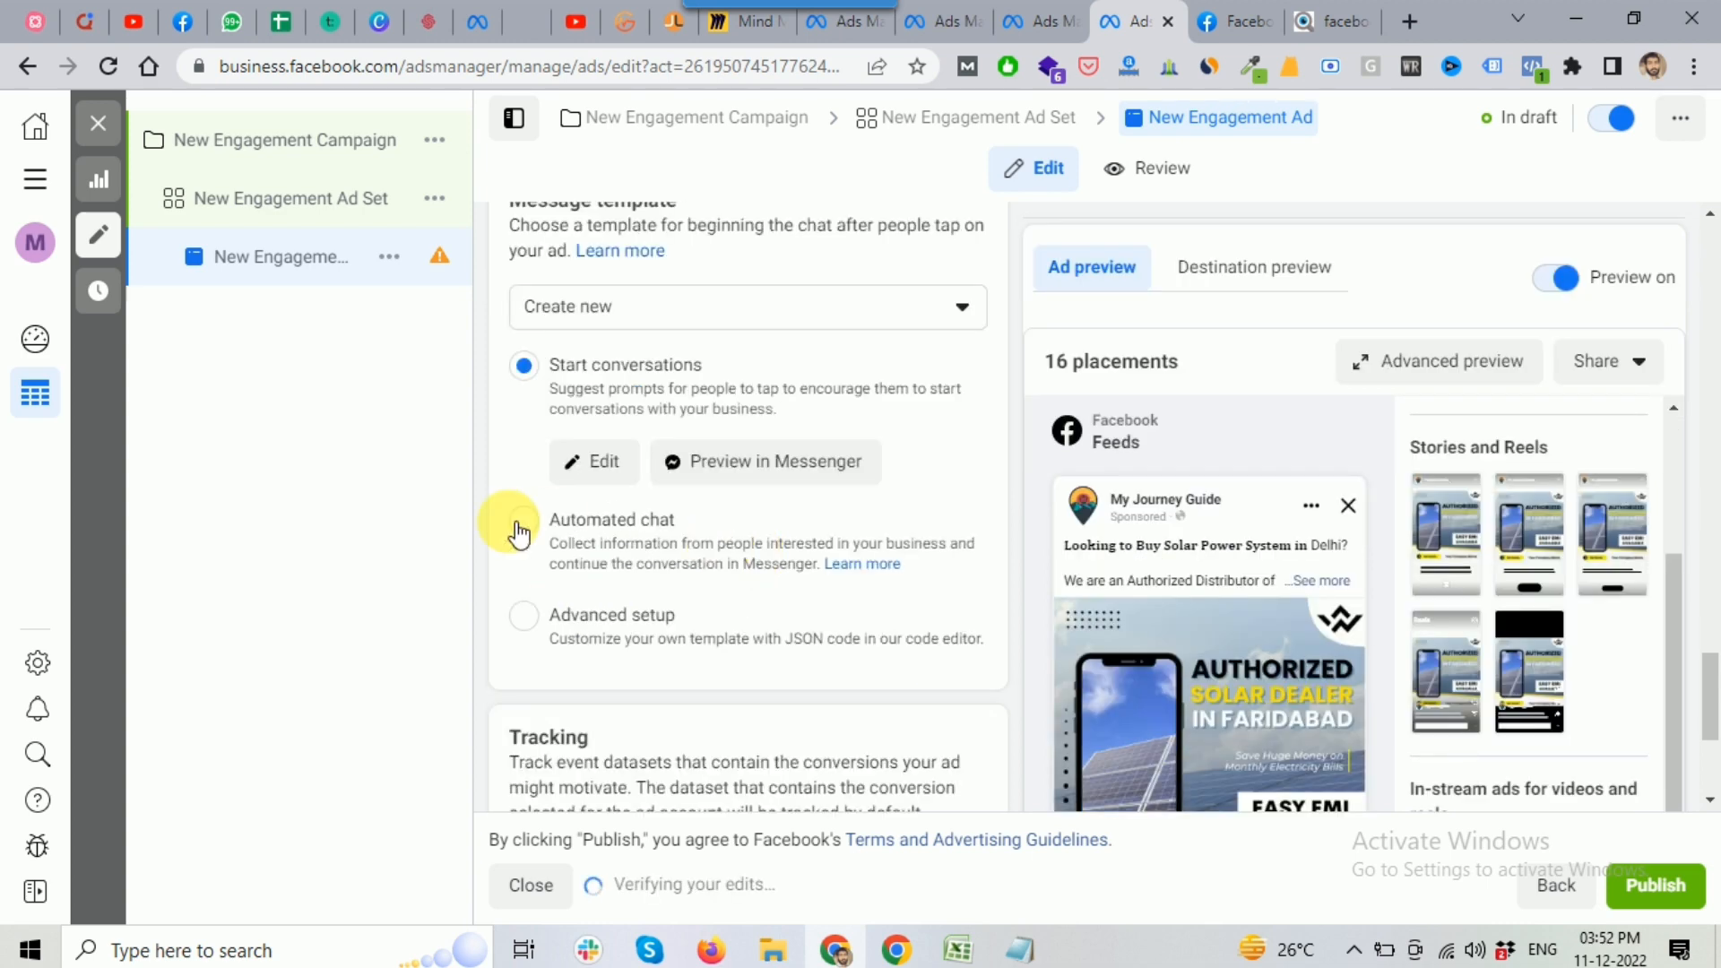
pyautogui.click(595, 475)
pyautogui.scroll(-3, 486, 529)
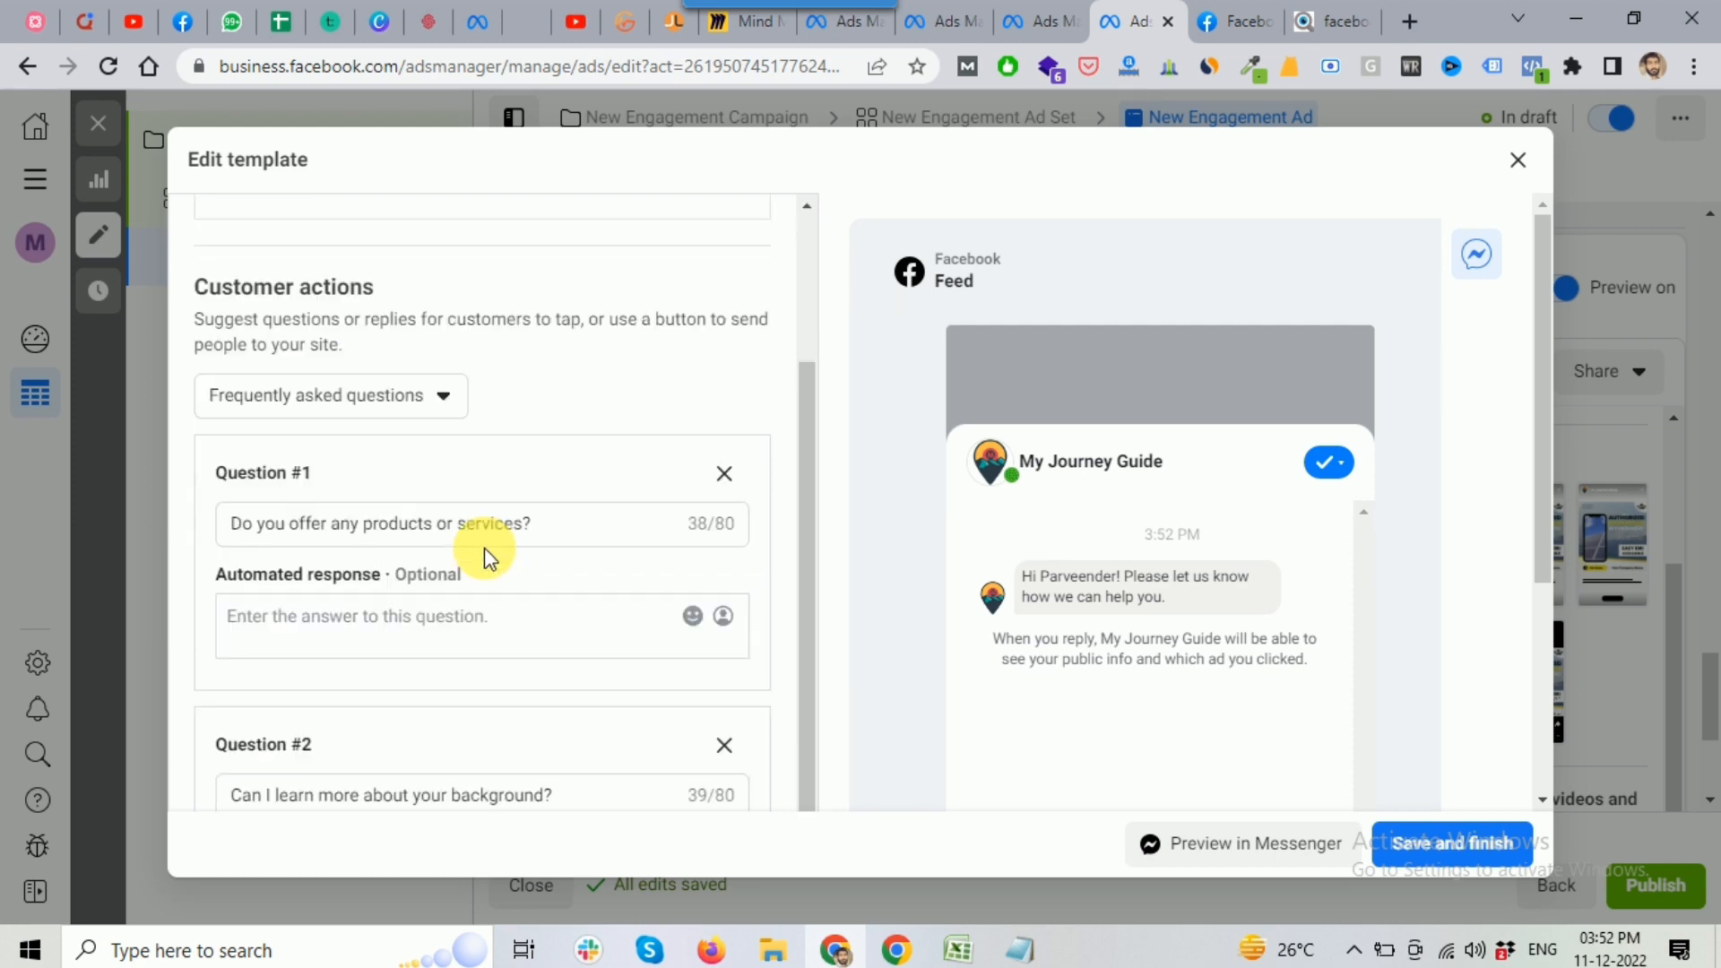
pyautogui.scroll(-8, 485, 556)
pyautogui.scroll(7, 511, 584)
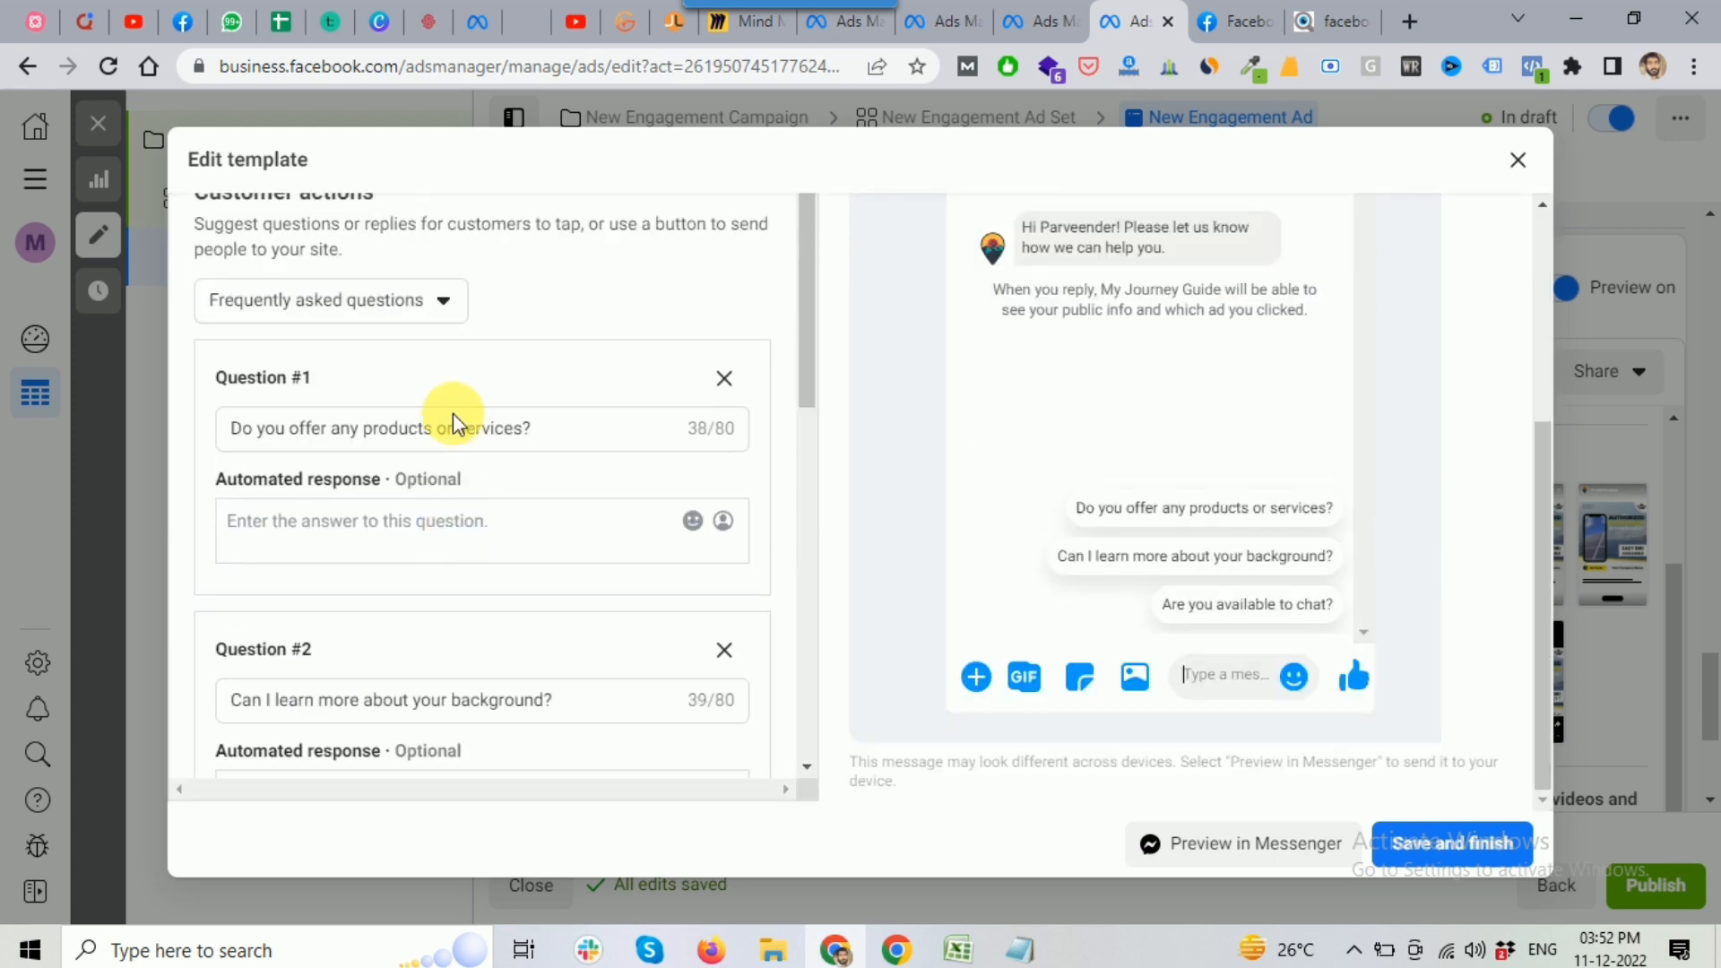
pyautogui.scroll(4, 453, 424)
# Set the template's greeting format to Text & image, and save and finish the template
pyautogui.click(299, 343)
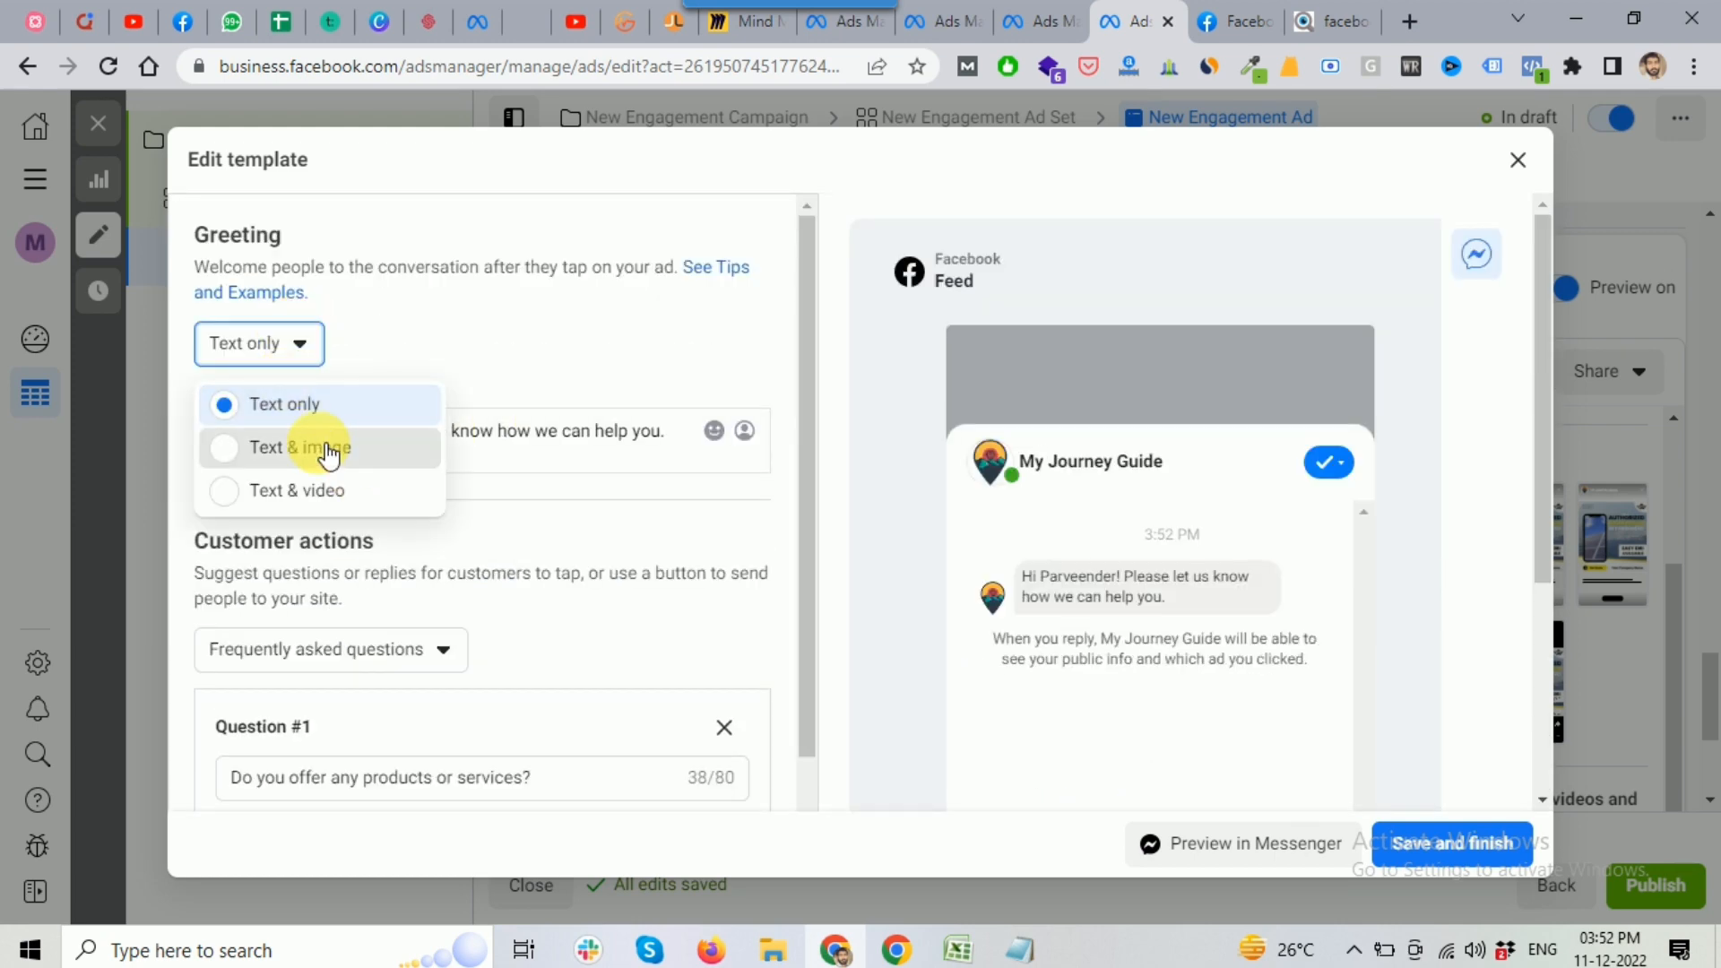
pyautogui.press('Return')
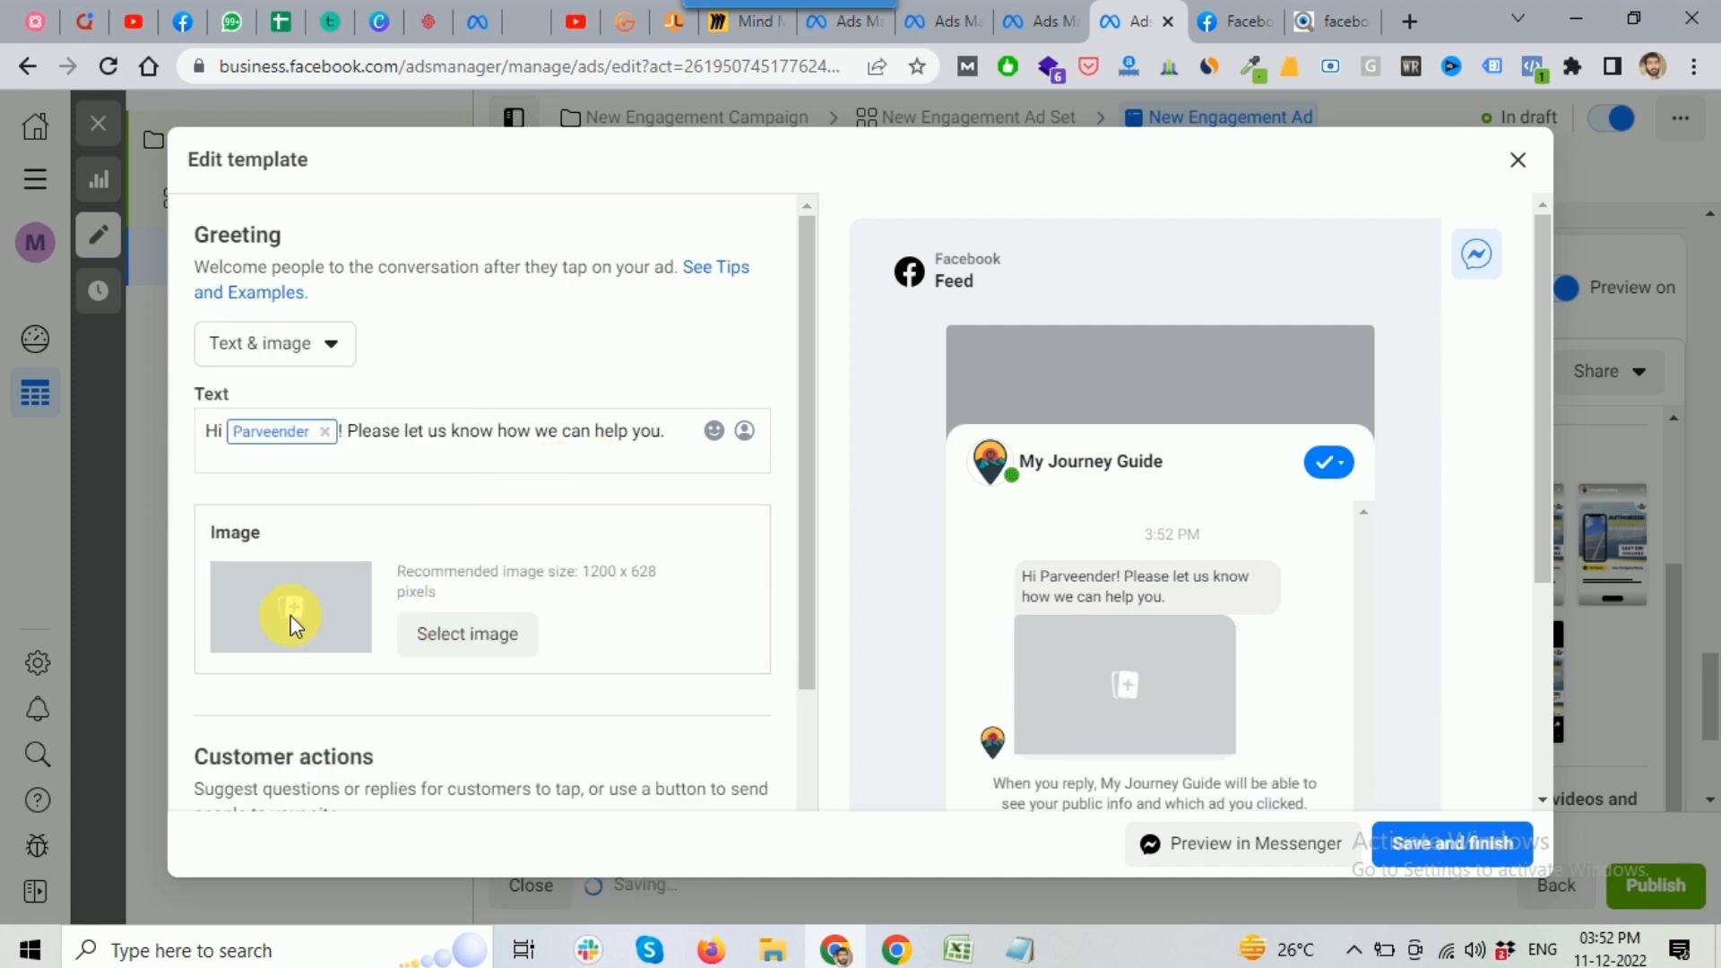
pyautogui.scroll(-5, 637, 565)
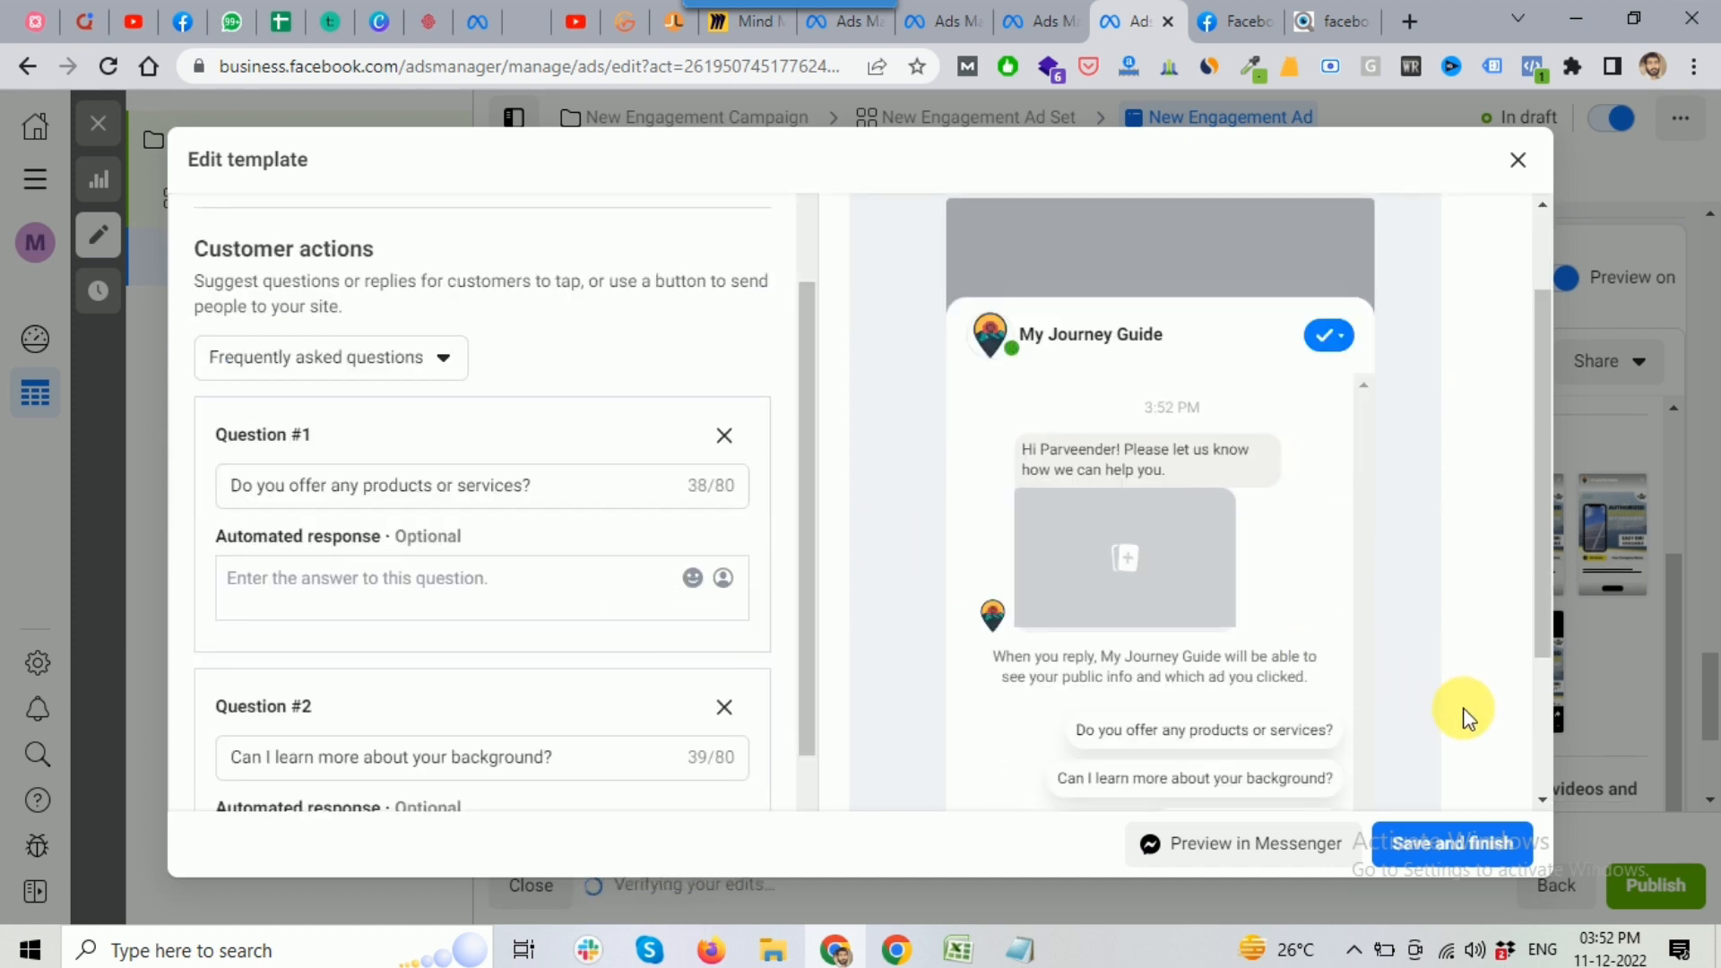
pyautogui.scroll(-3, 1464, 718)
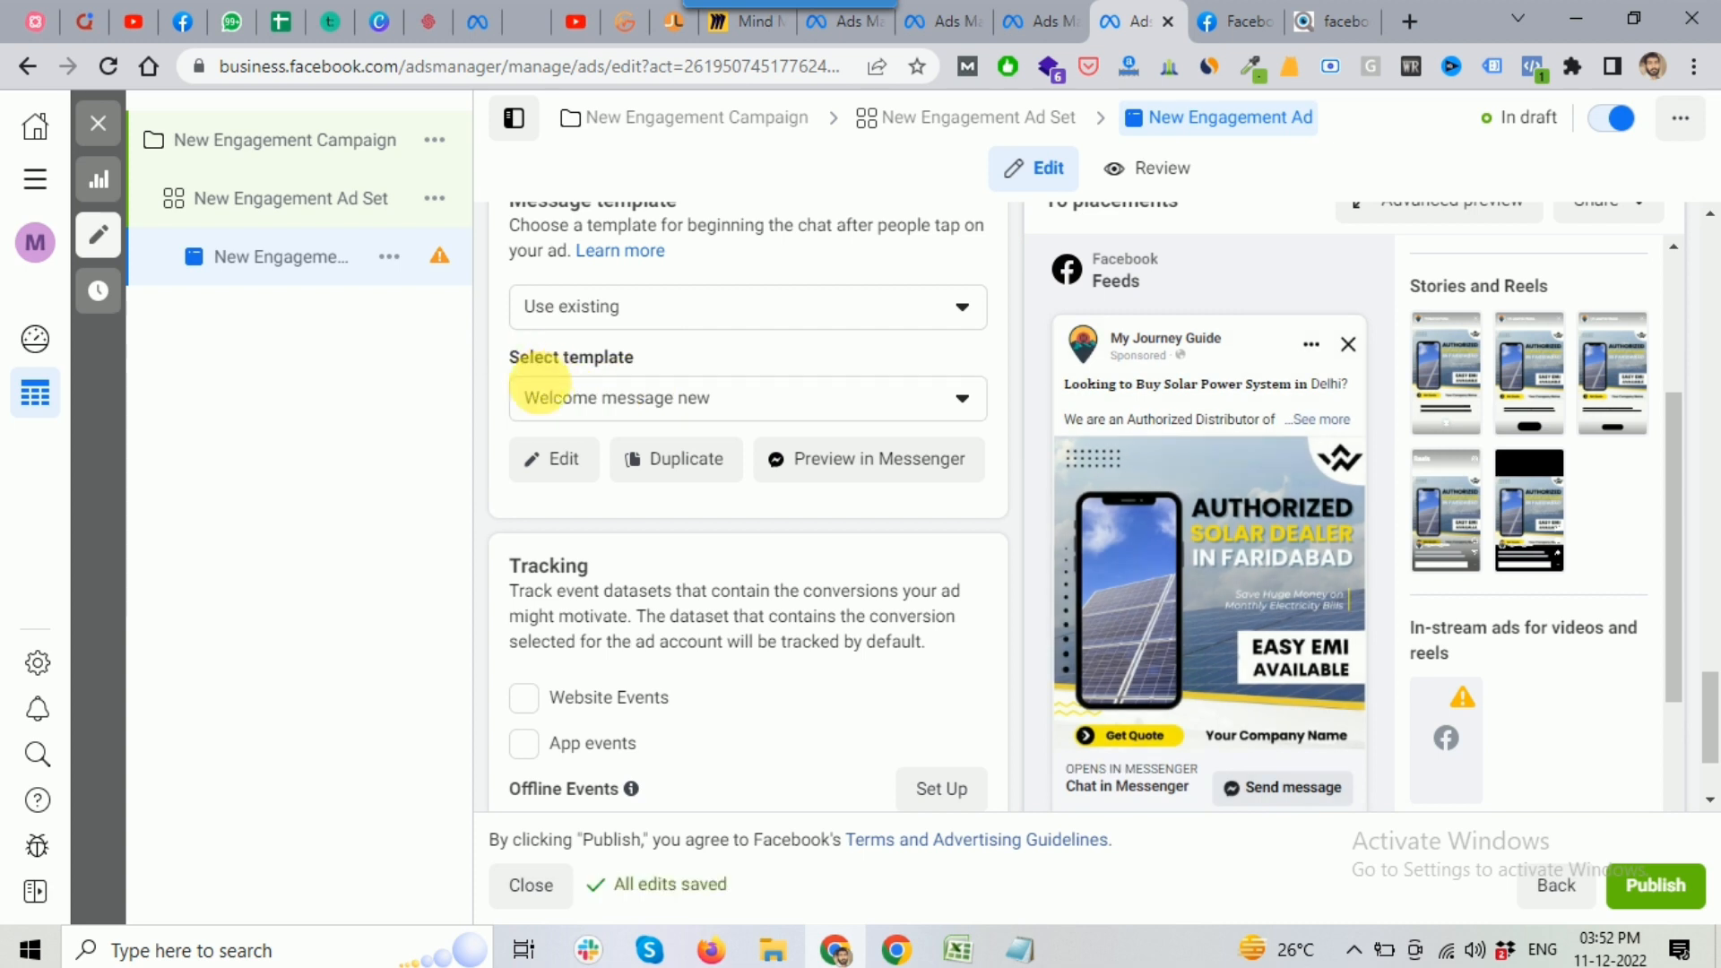
# Review the saved message templates available for reuse, and set the Message template choice to Create new
pyautogui.click(708, 408)
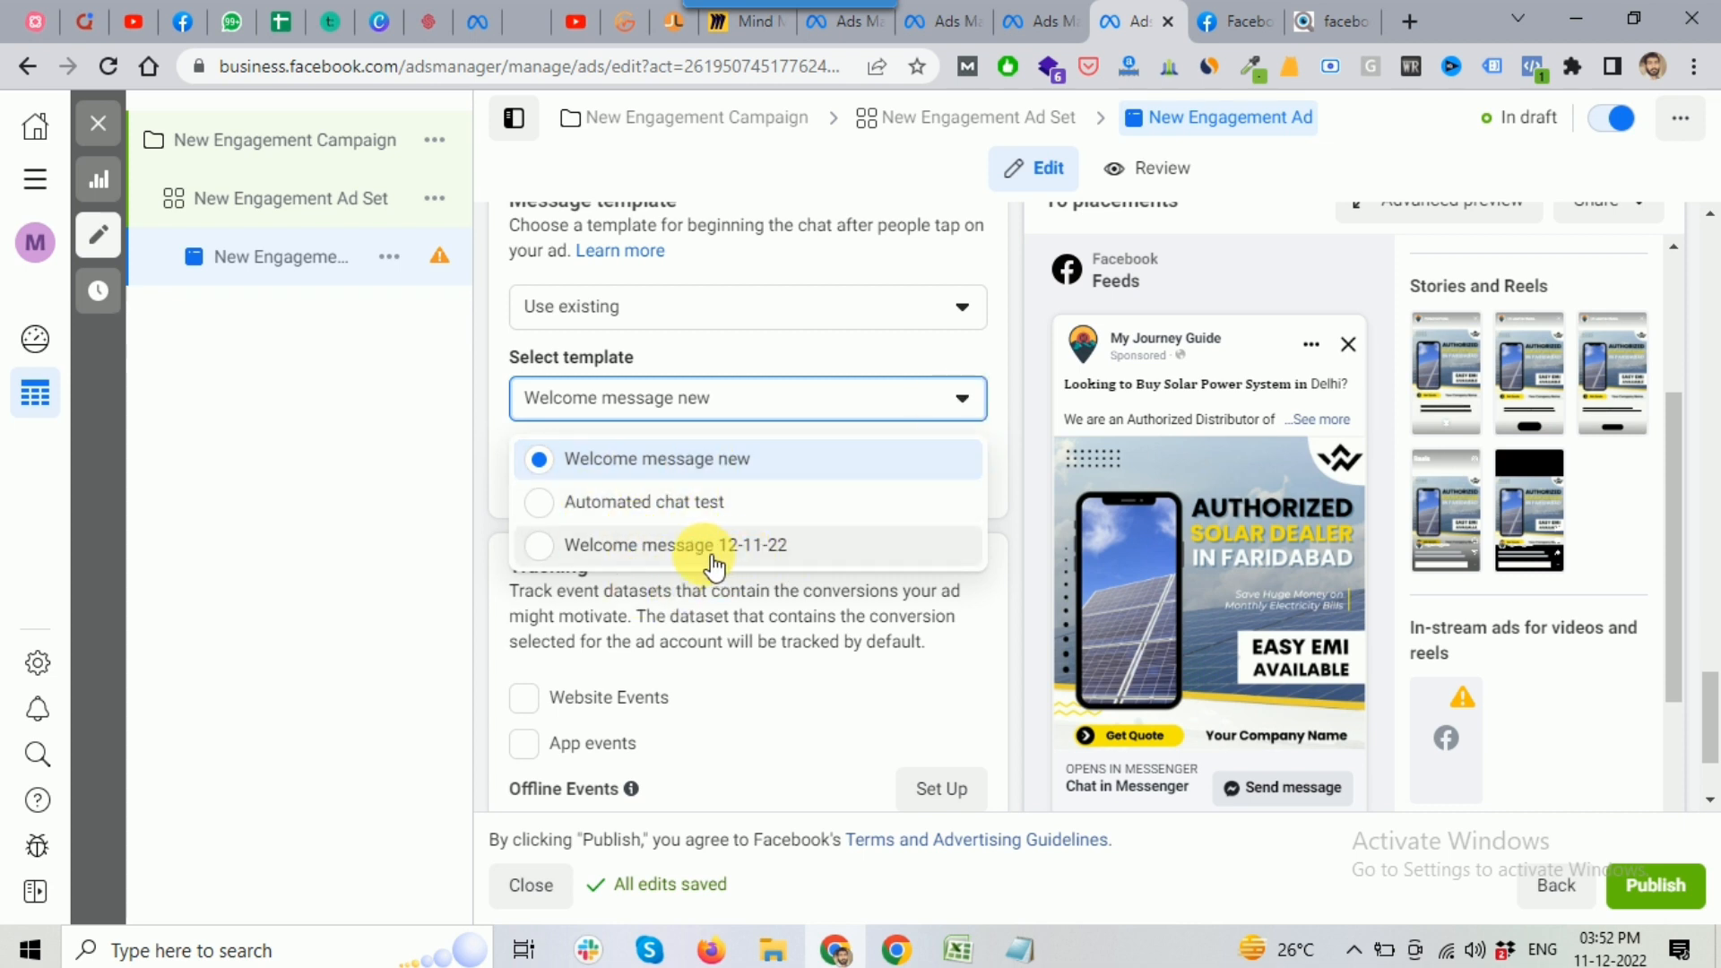
pyautogui.click(996, 359)
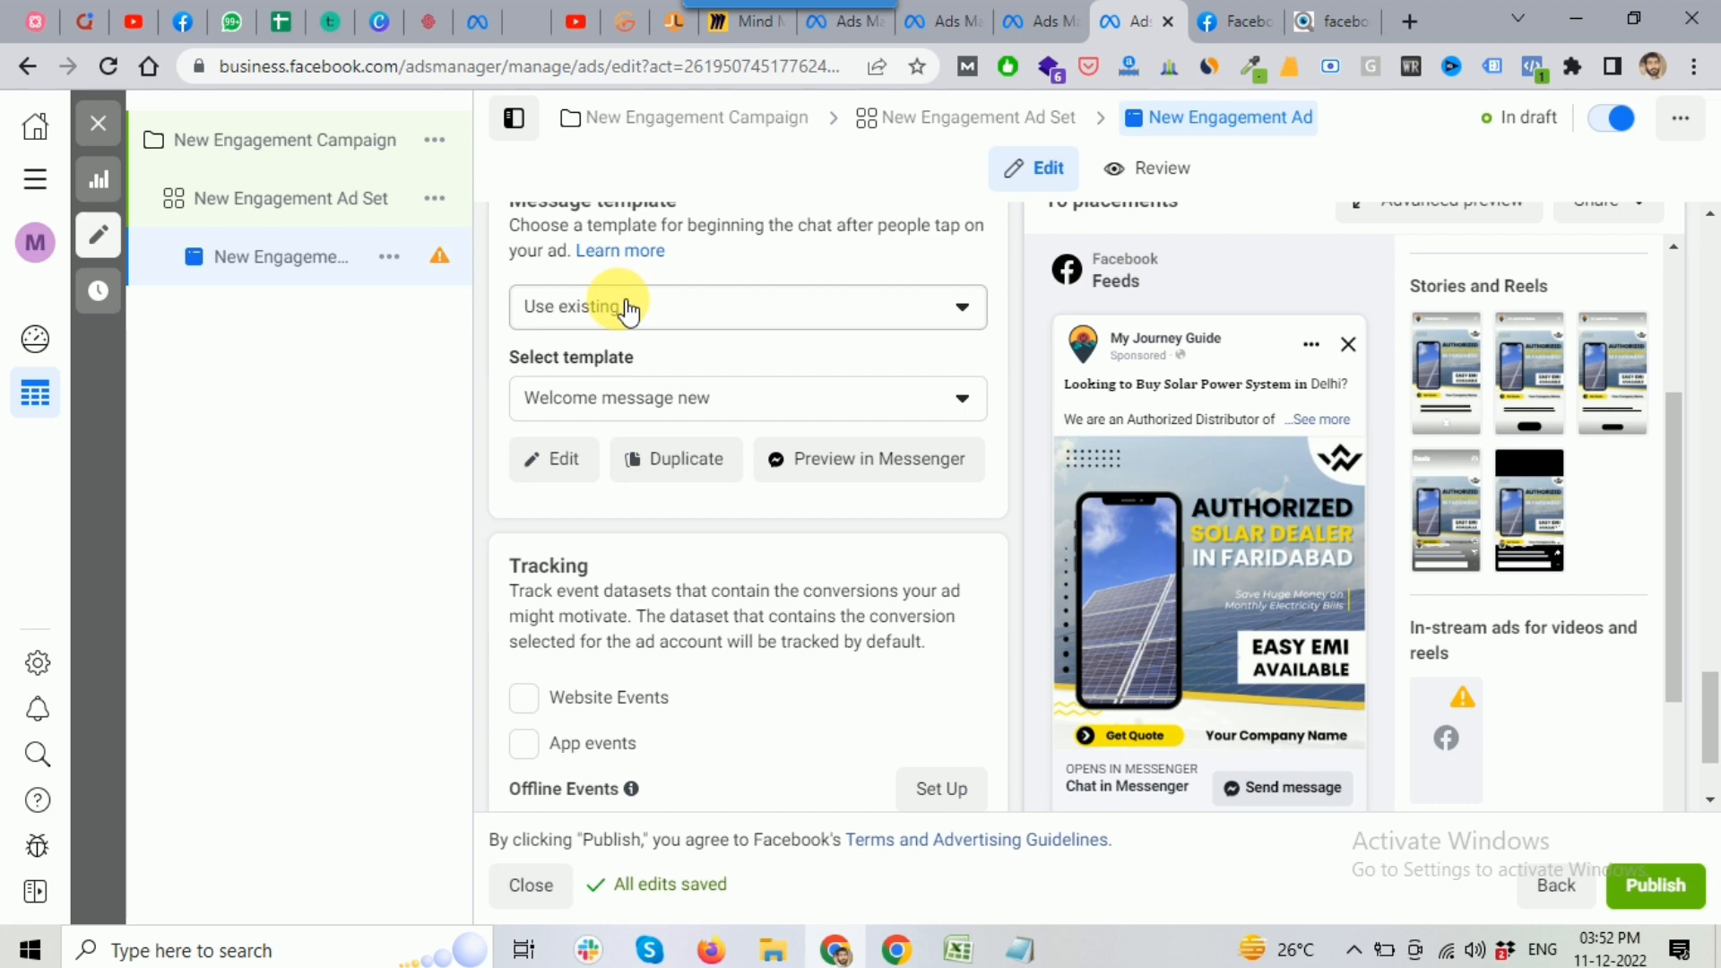
pyautogui.scroll(2, 628, 309)
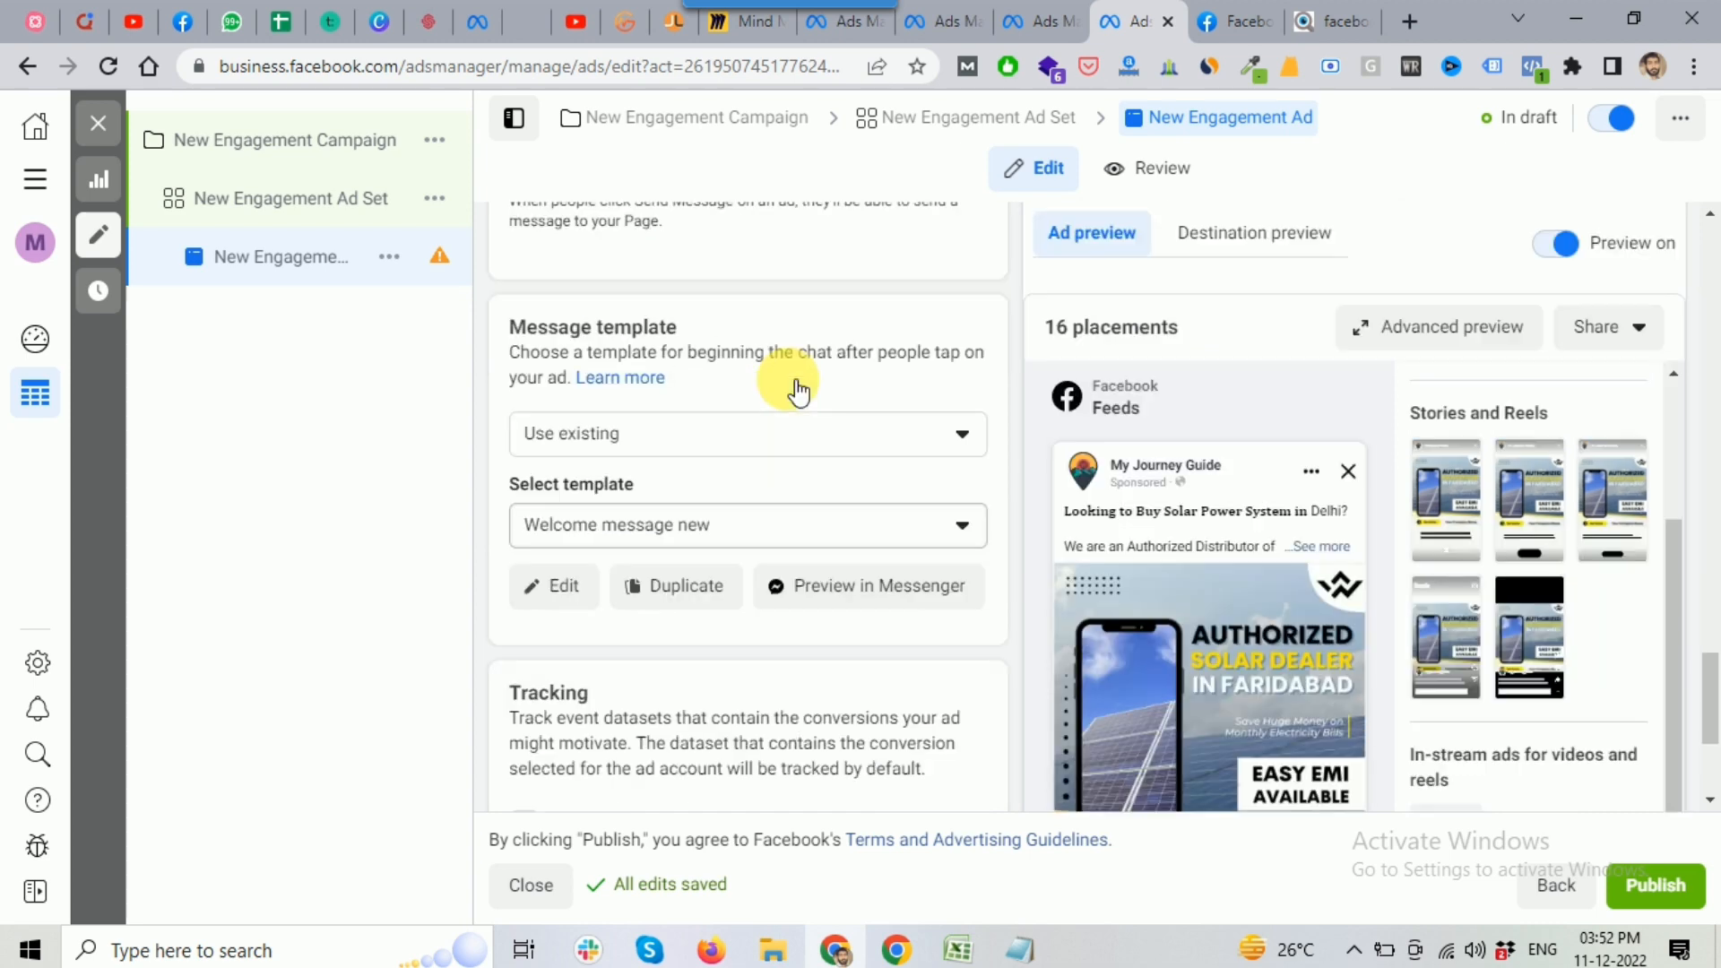
pyautogui.click(604, 436)
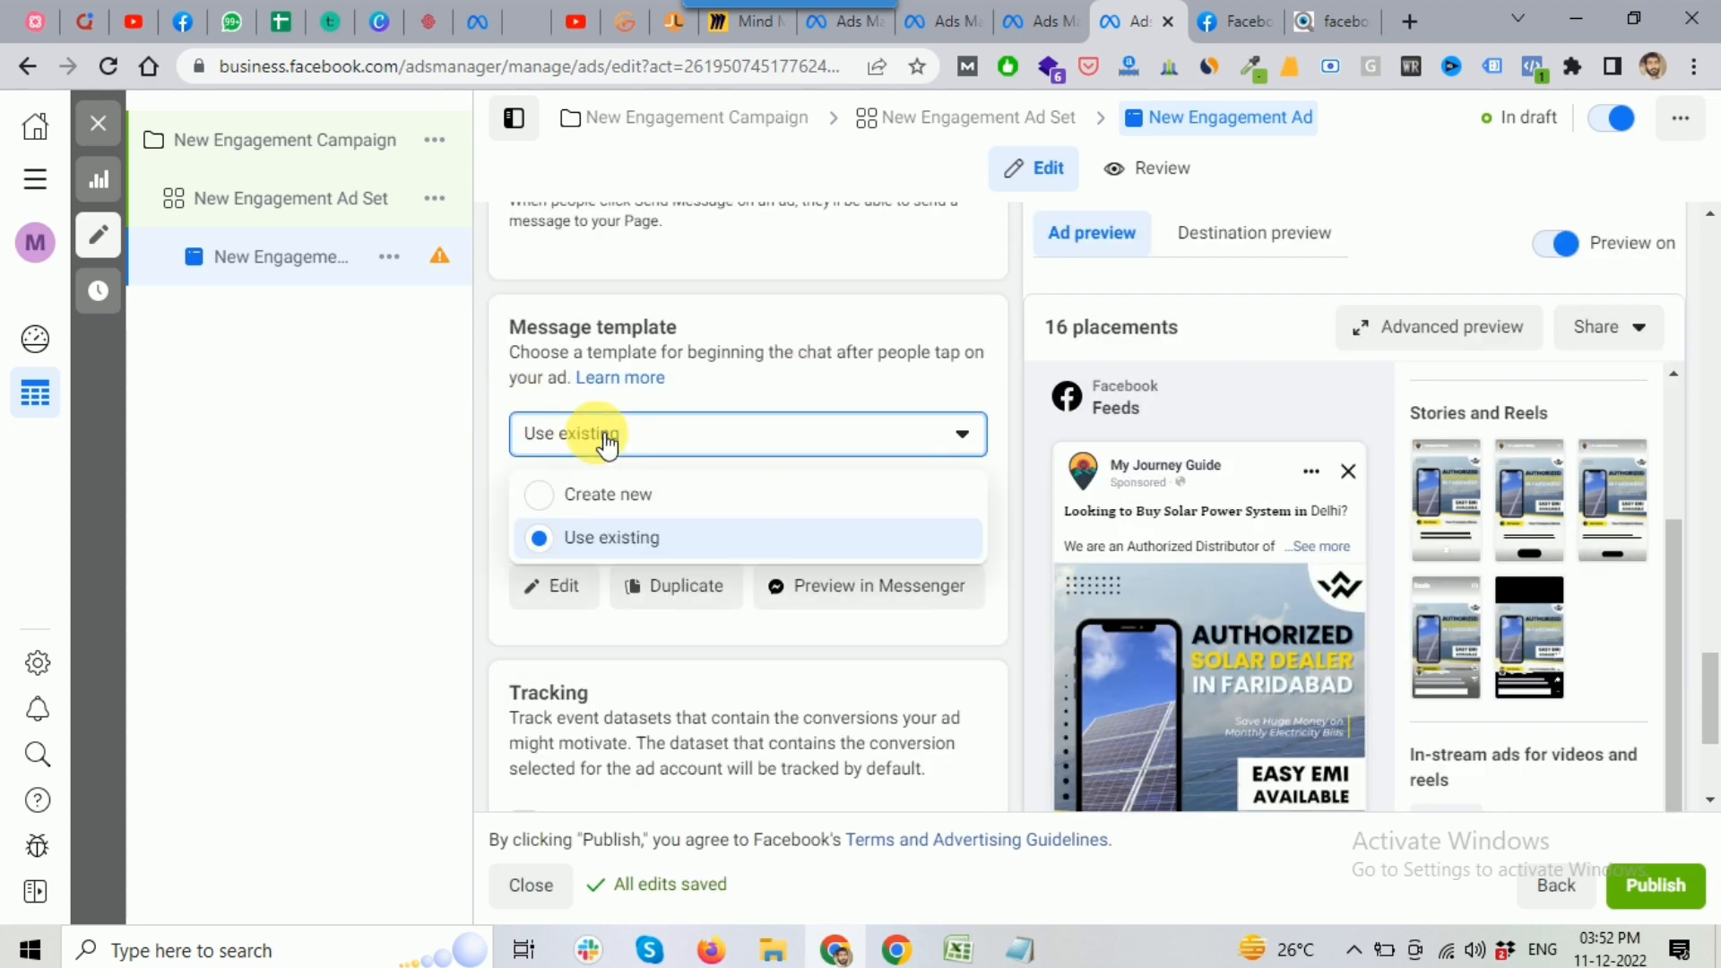
pyautogui.click(627, 512)
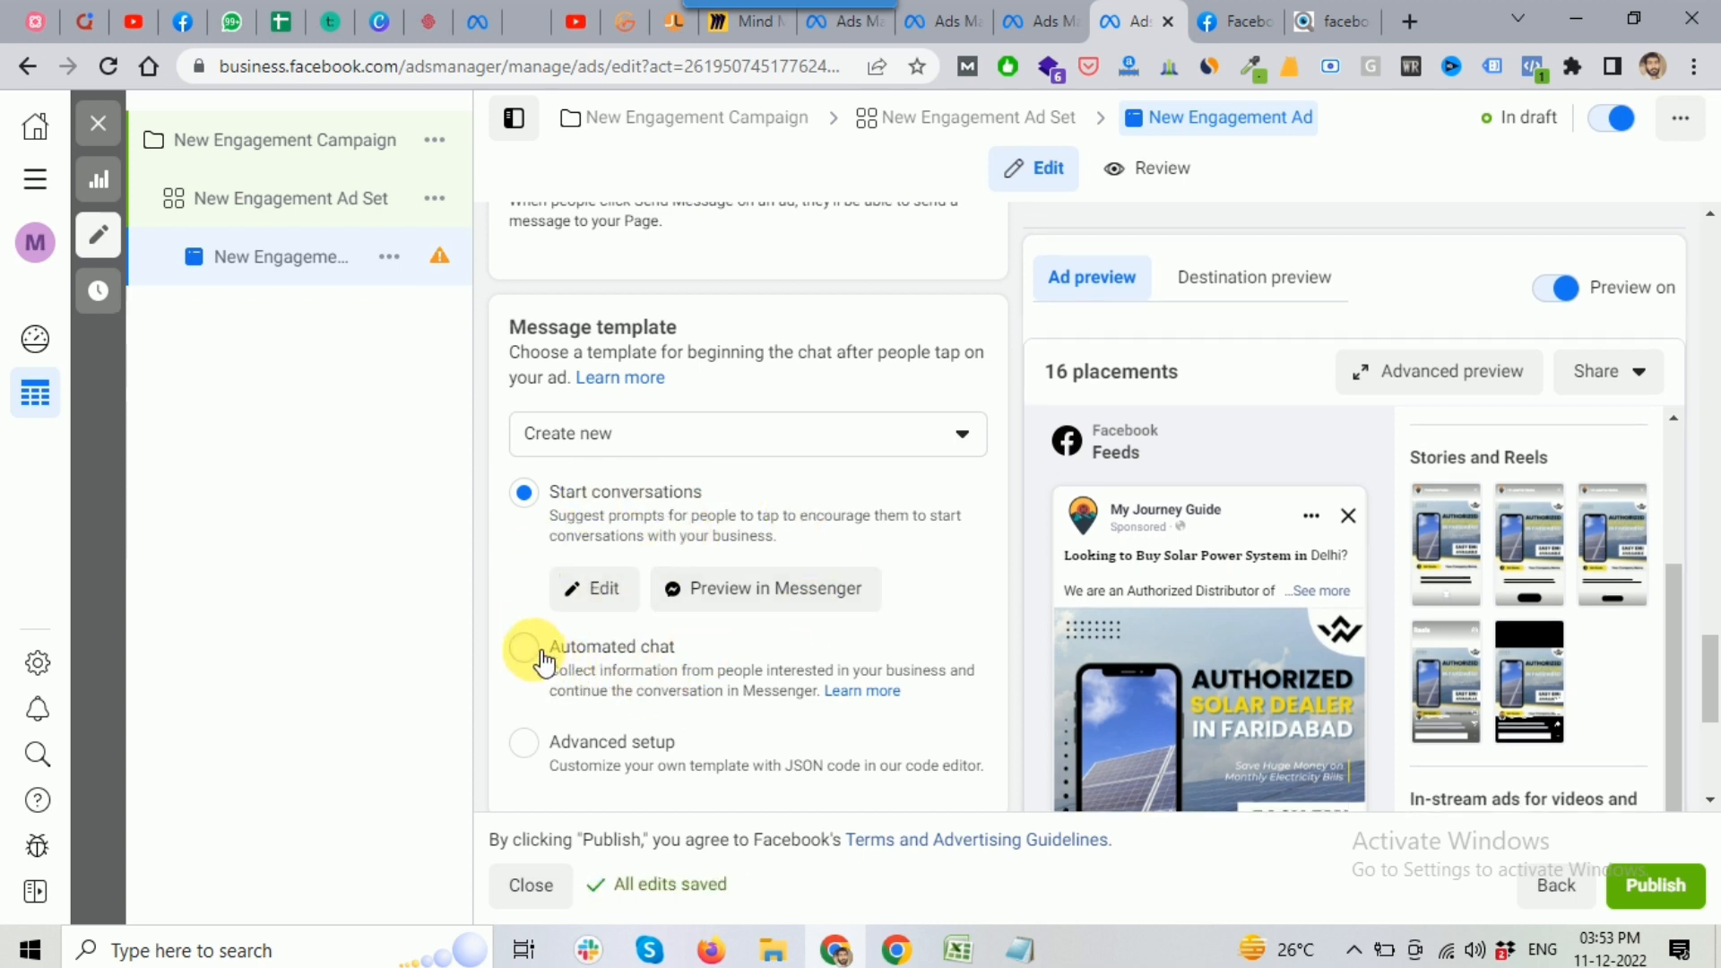
# Select Automated chat as the template type, start creating its template and check the start of the Messenger preview
pyautogui.click(615, 659)
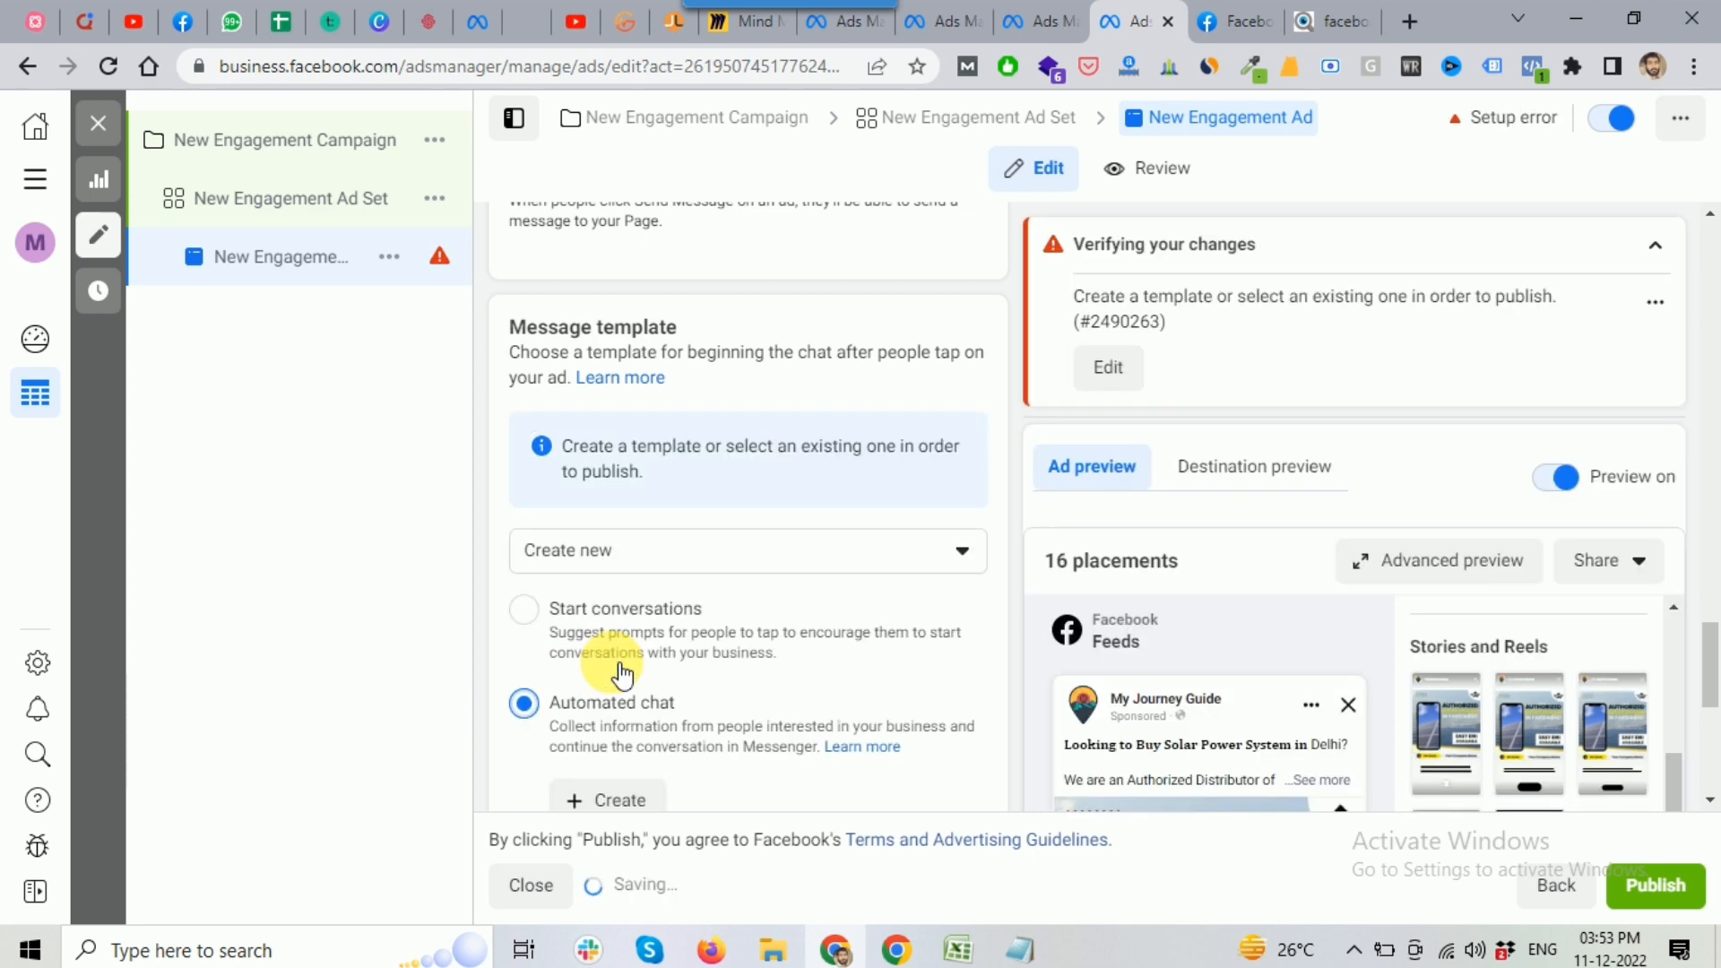
pyautogui.scroll(-1, 724, 639)
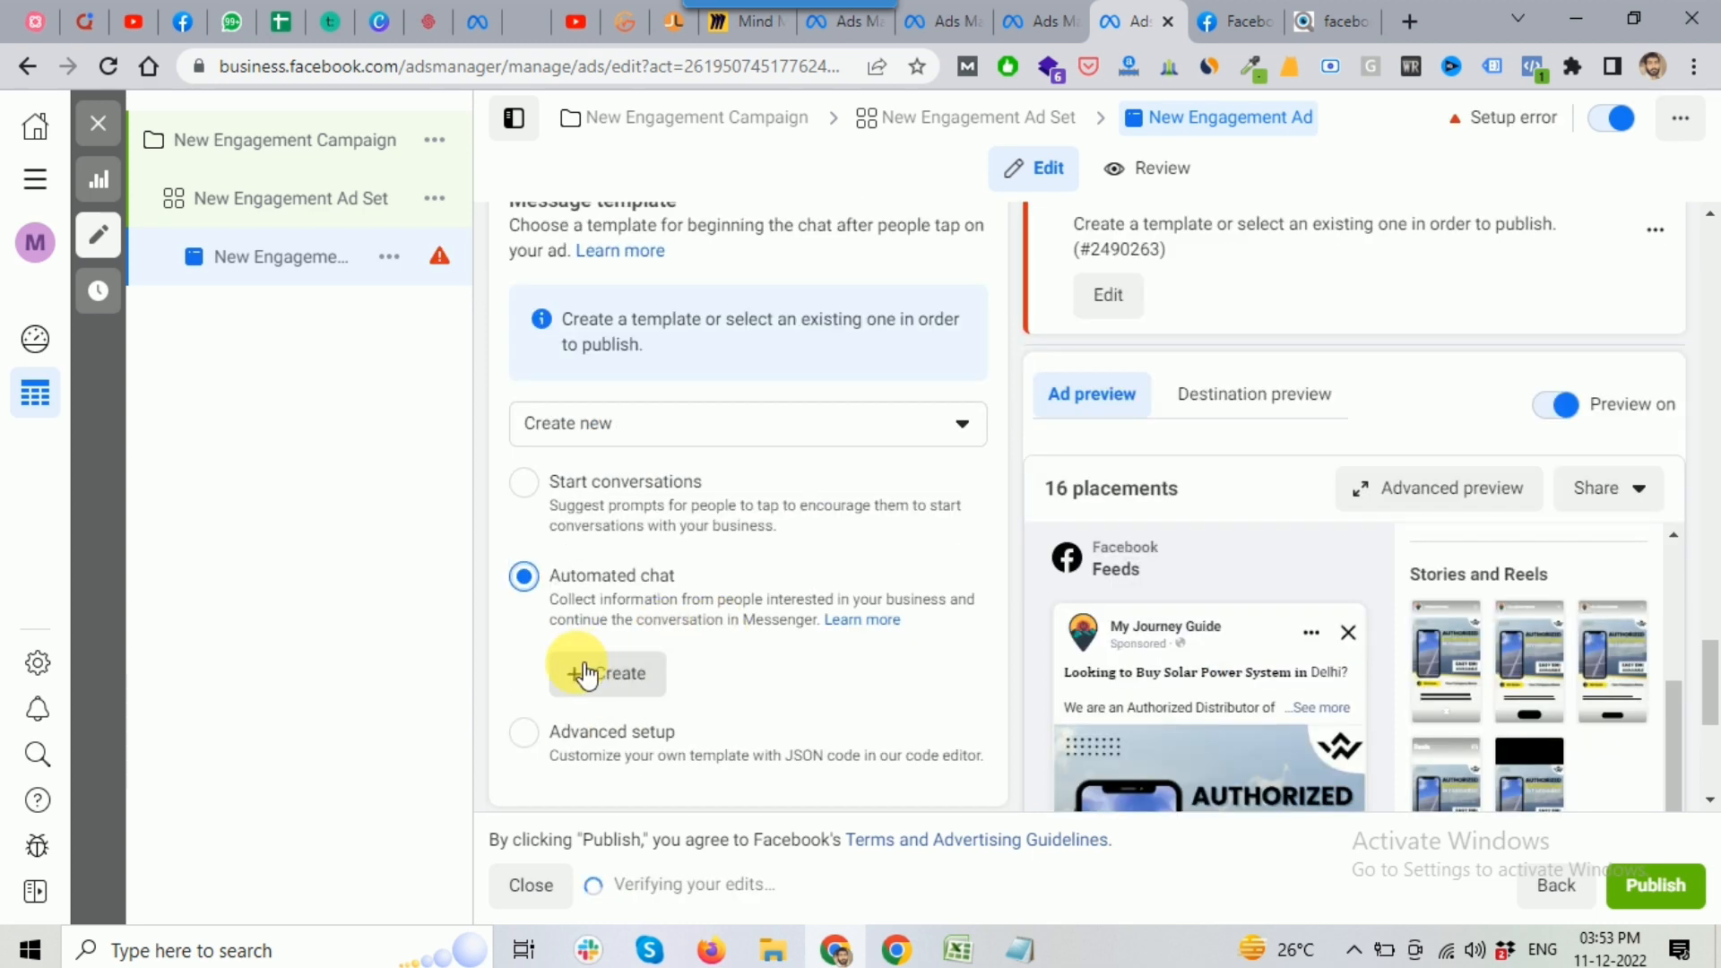
pyautogui.click(635, 680)
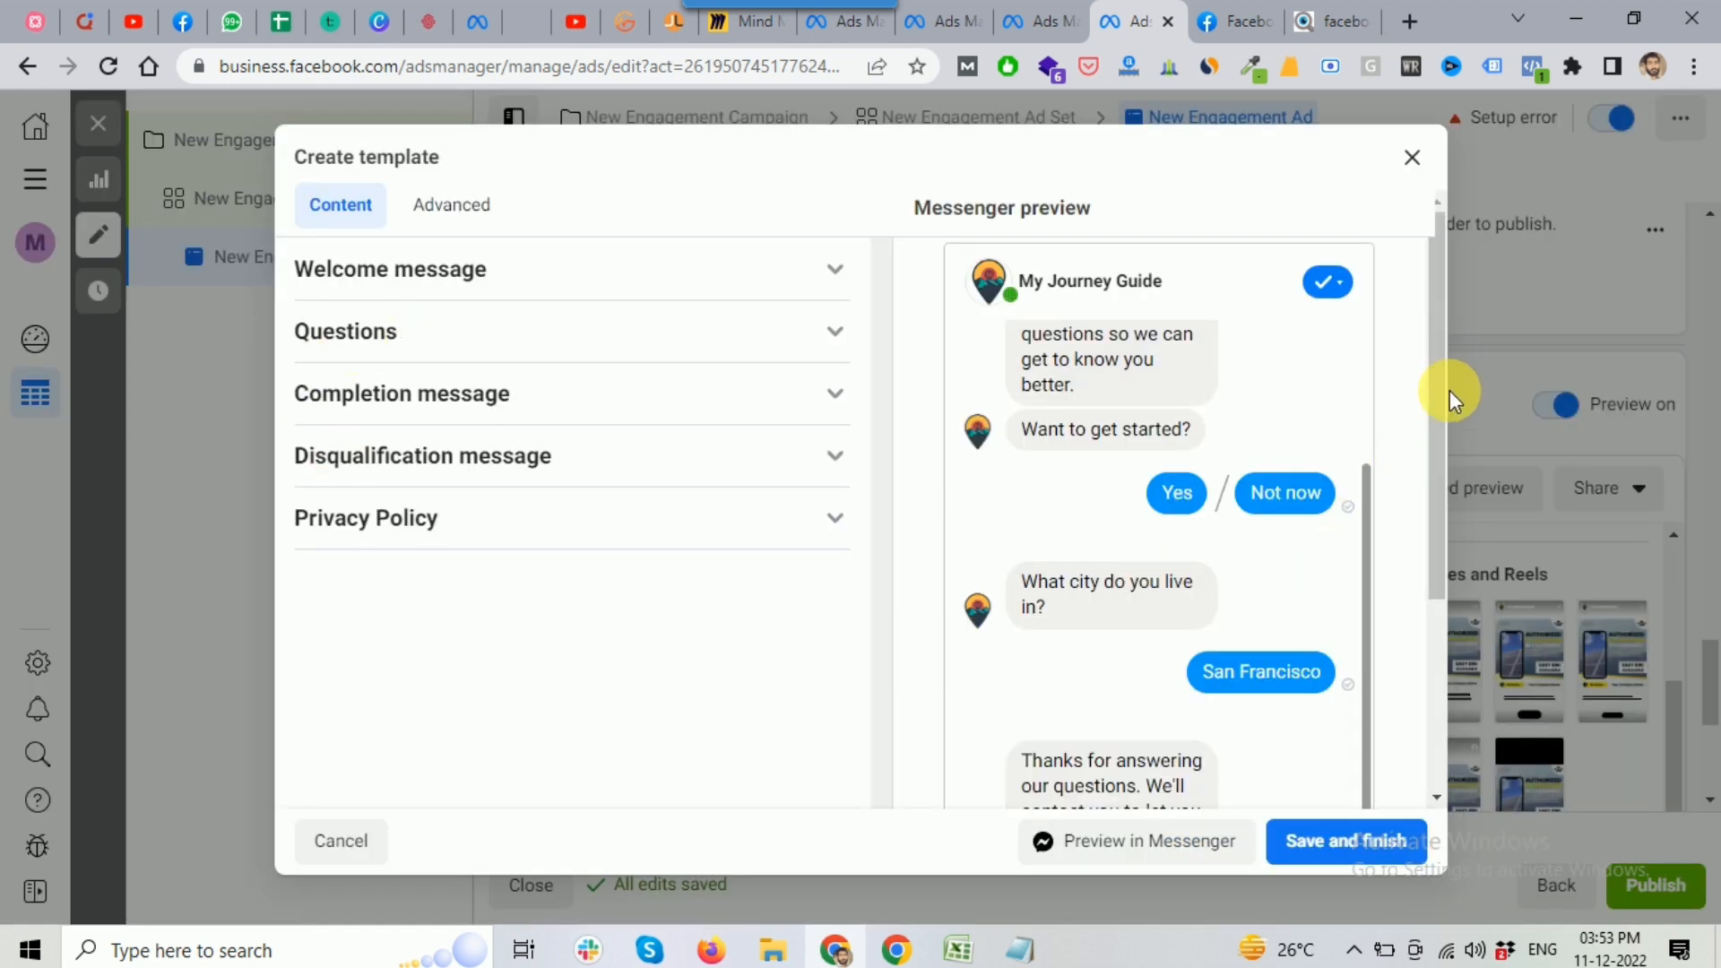
pyautogui.scroll(3, 1273, 493)
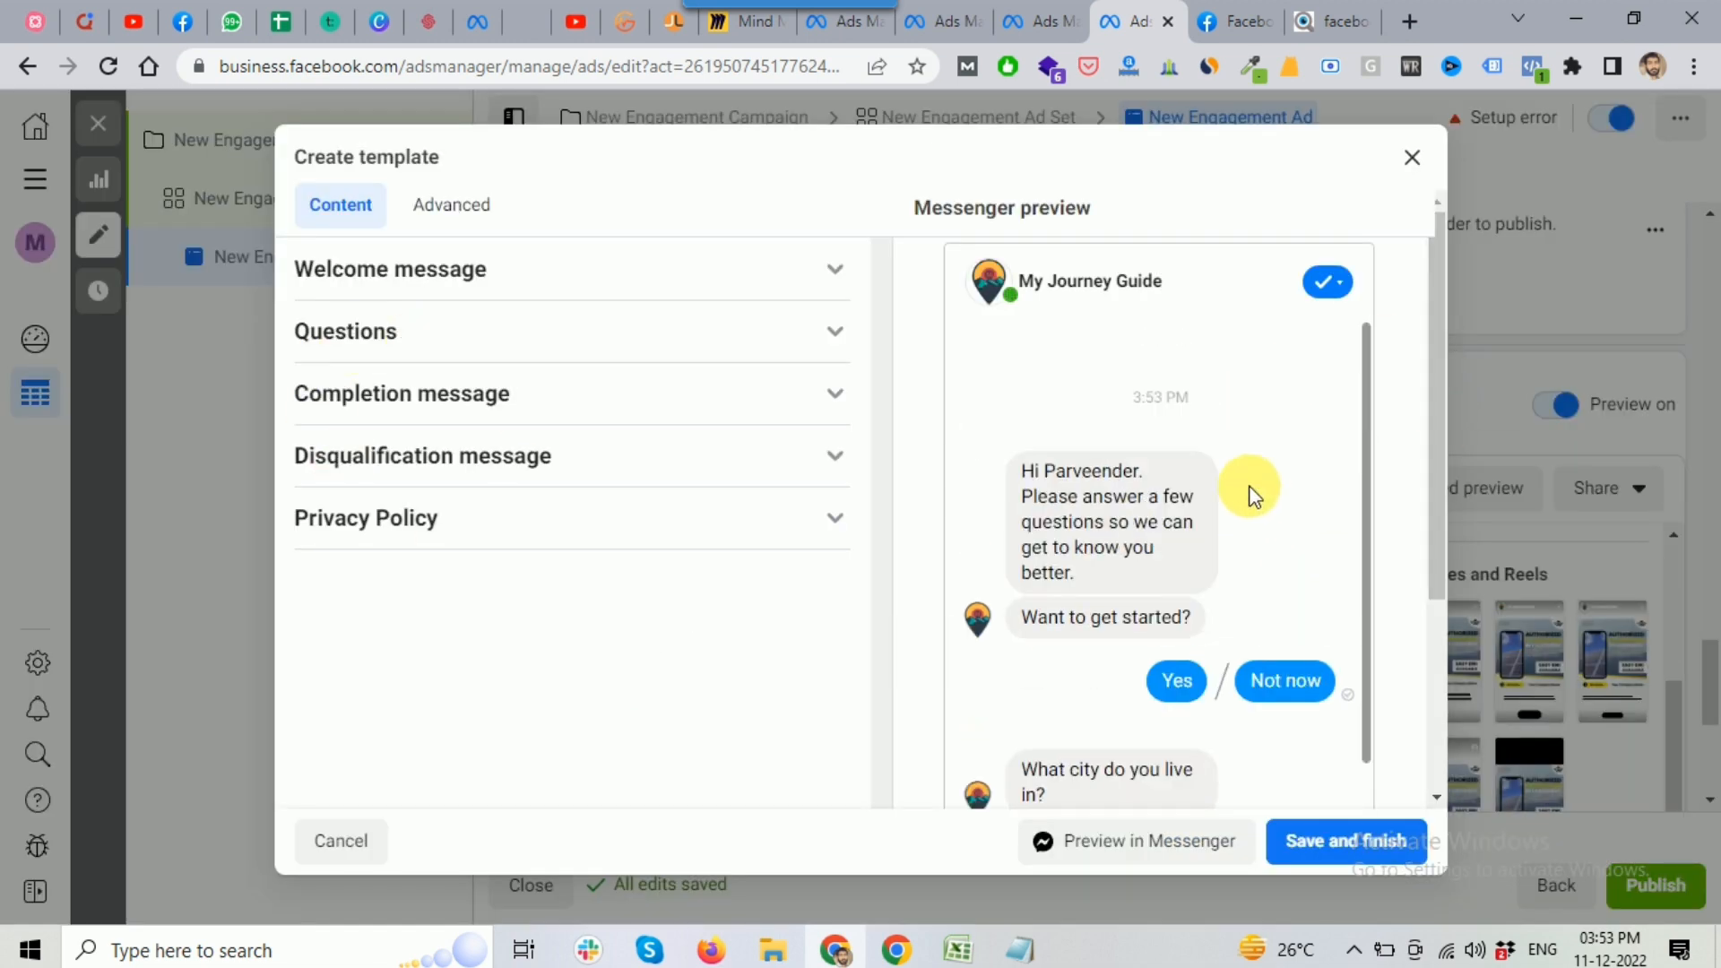
# Switch to the Miro mind map, circle the "Messenger Lead Generation vs Message Campaign" topic, and return to the ad template
pyautogui.click(742, 33)
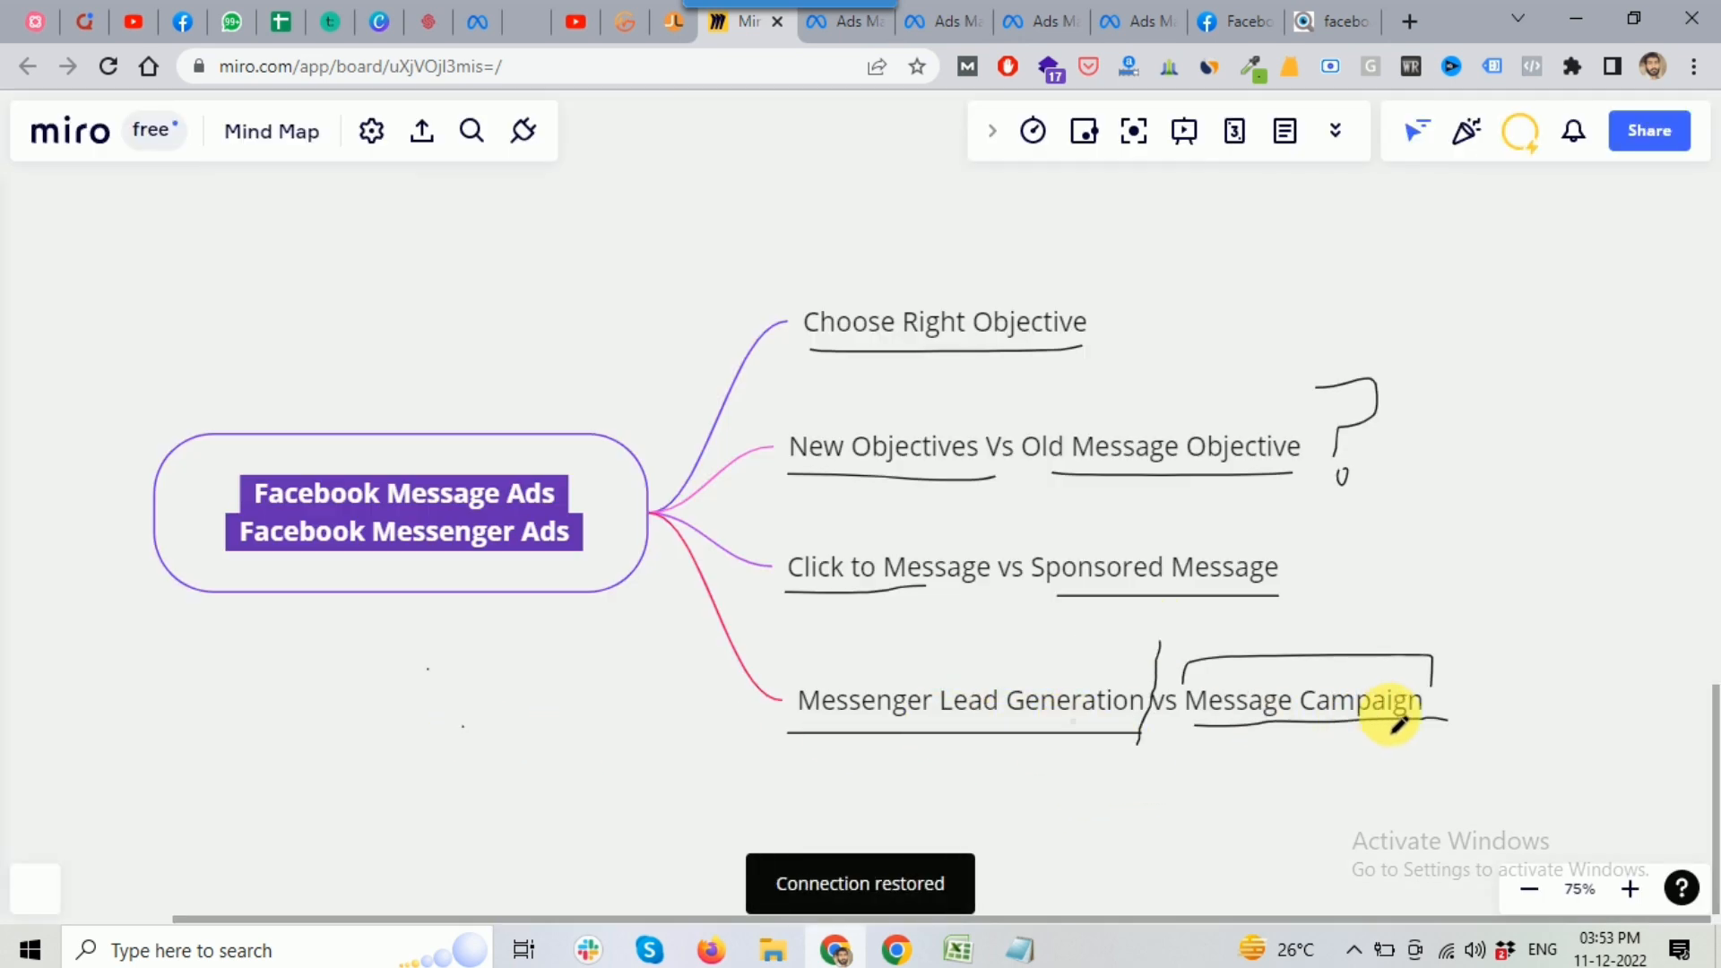
pyautogui.moveTo(1122, 638)
pyautogui.mouseDown()
pyautogui.moveTo(852, 670)
pyautogui.moveTo(798, 751)
pyautogui.moveTo(1404, 758)
pyautogui.moveTo(1519, 726)
pyautogui.moveTo(1084, 645)
pyautogui.moveTo(1513, 691)
pyautogui.mouseUp()
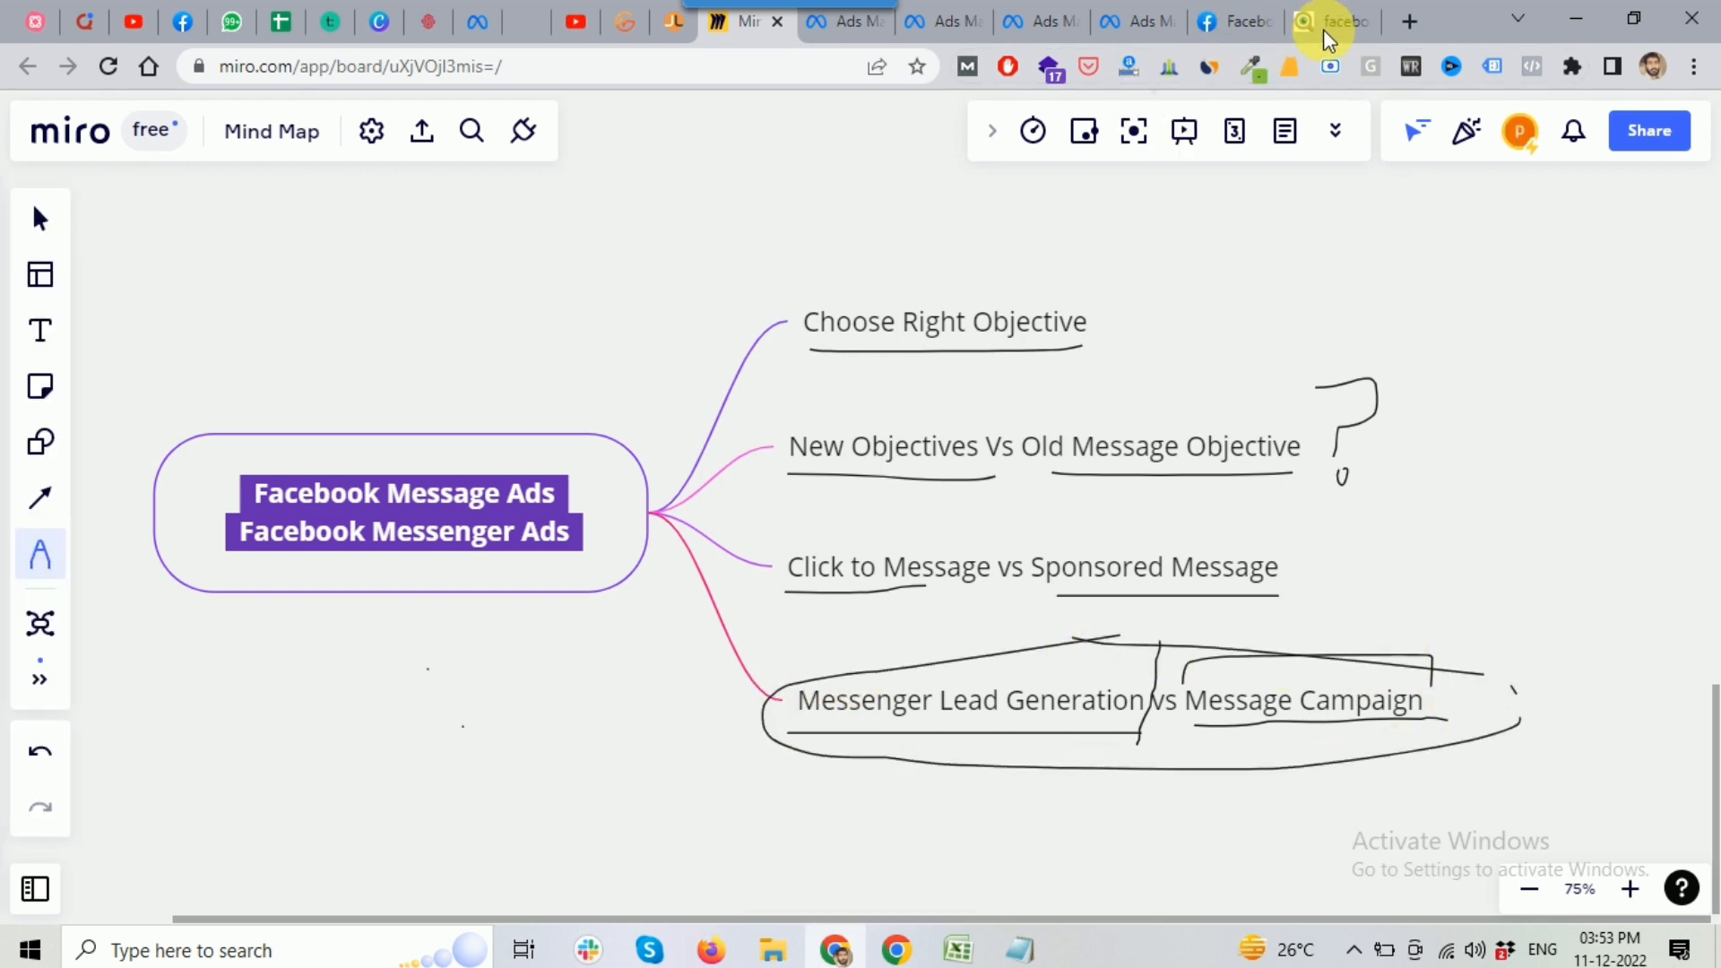
pyautogui.click(1141, 21)
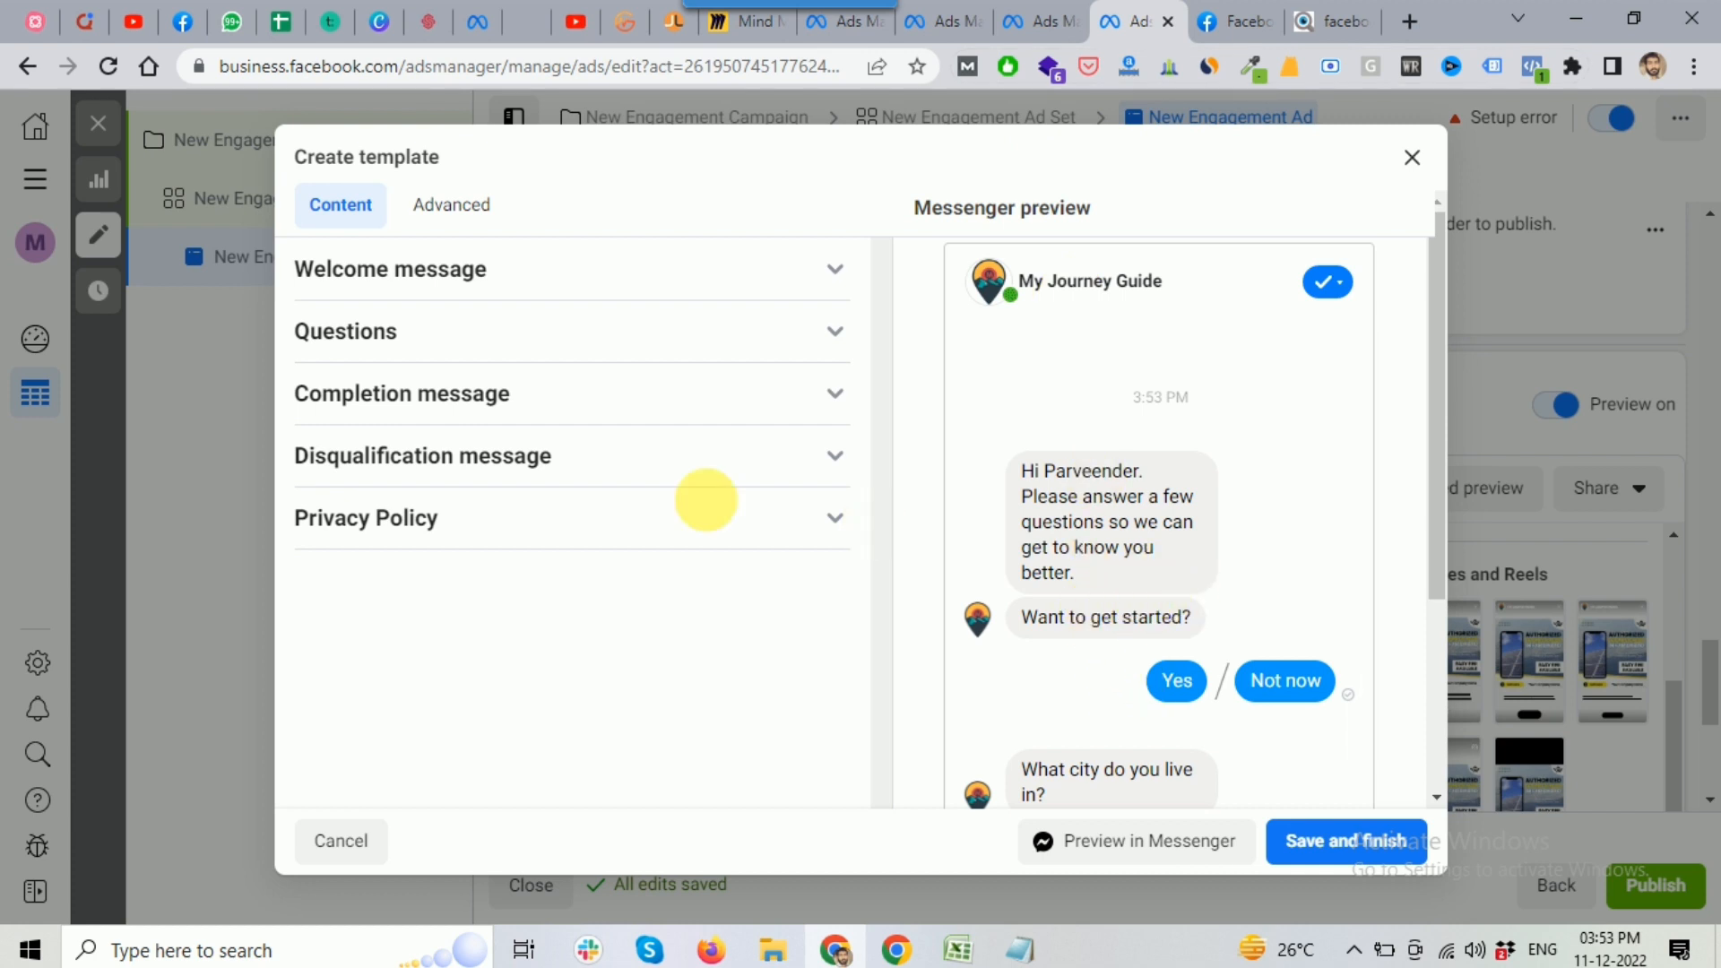
# Review the automated chat's welcome message and the first custom question with its answer options
pyautogui.click(505, 288)
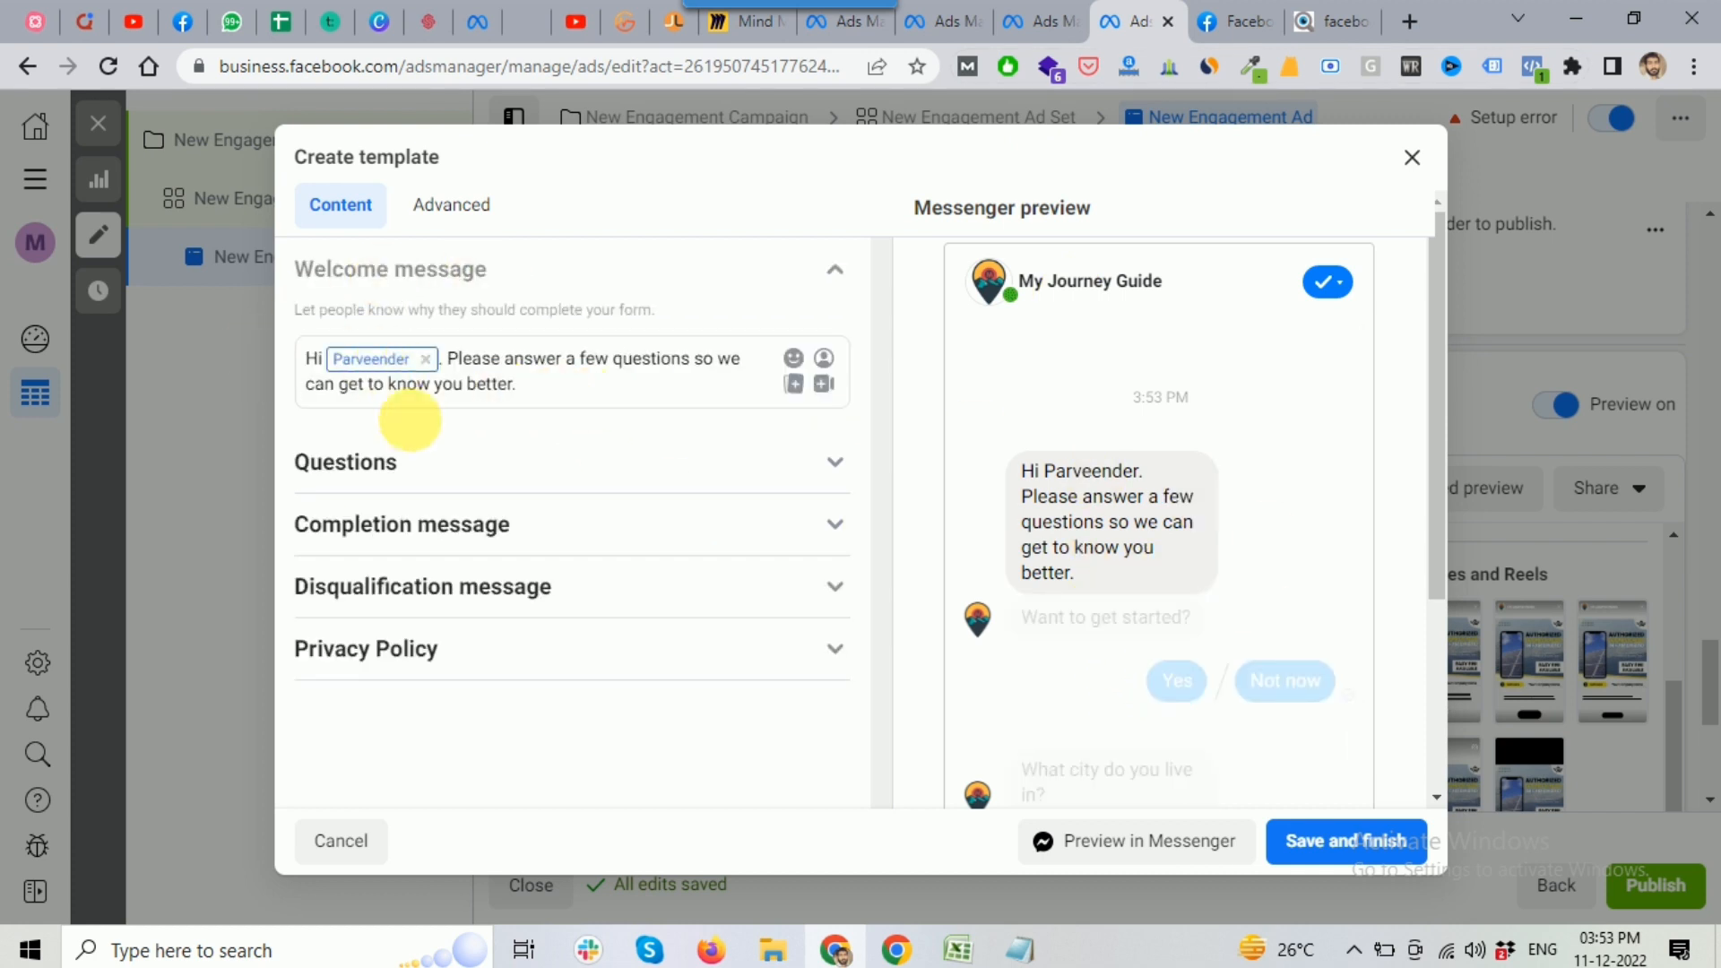
pyautogui.click(402, 464)
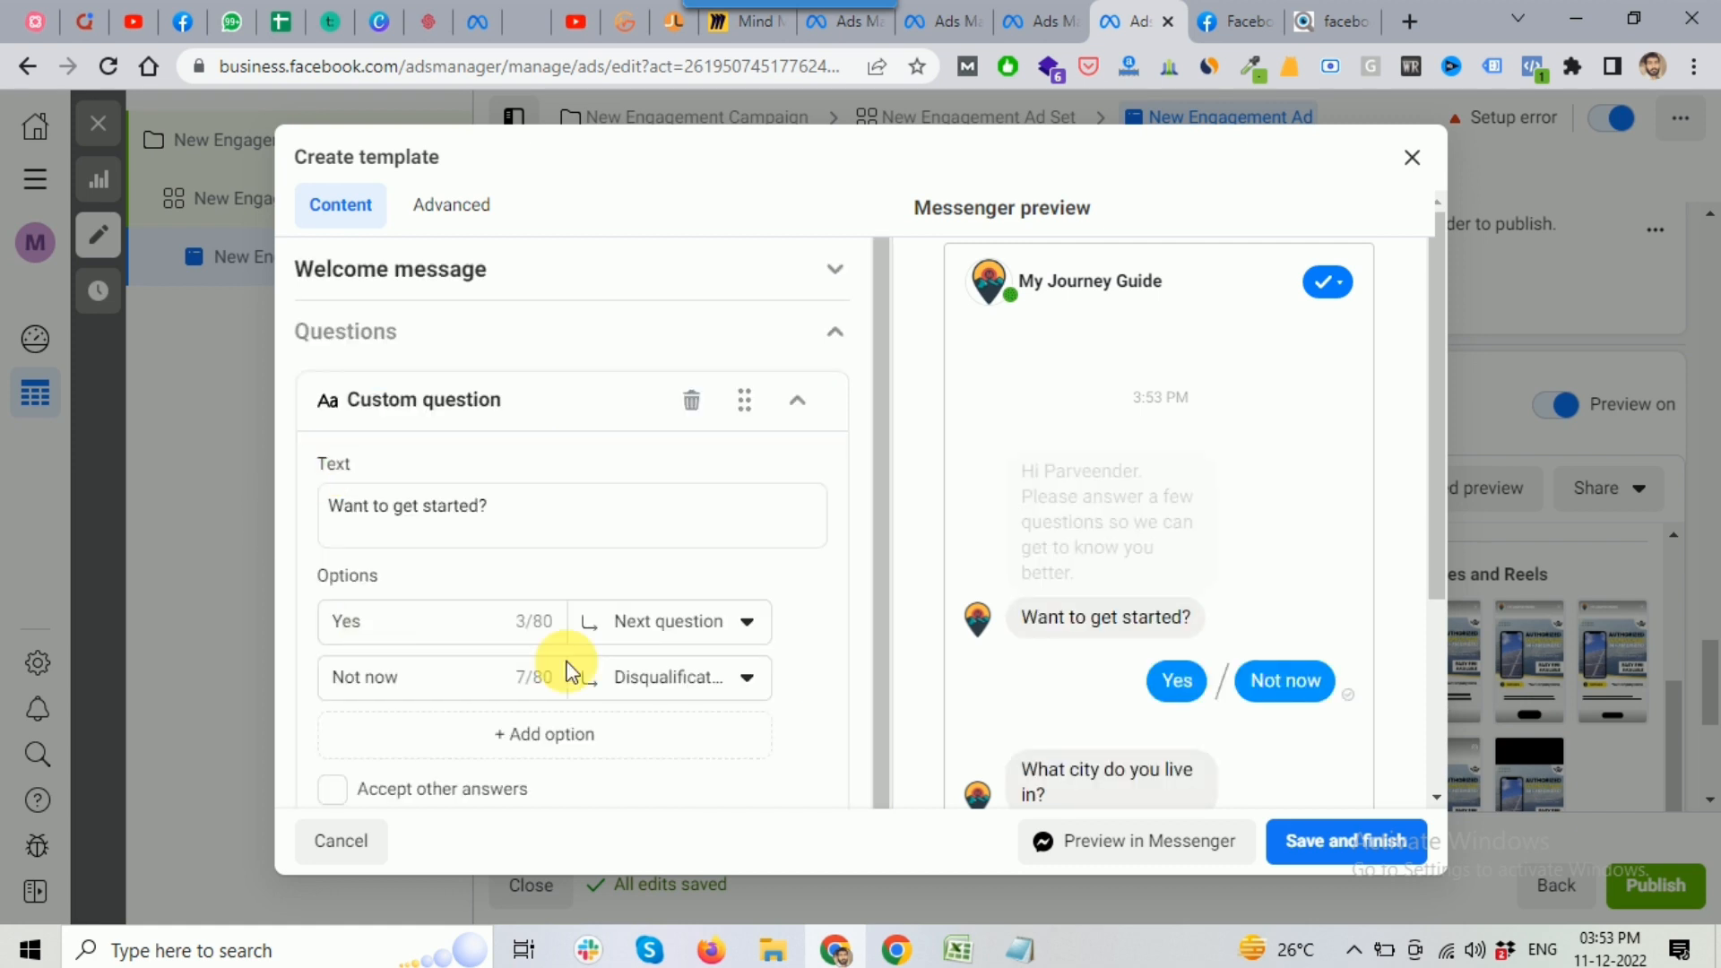
pyautogui.click(500, 511)
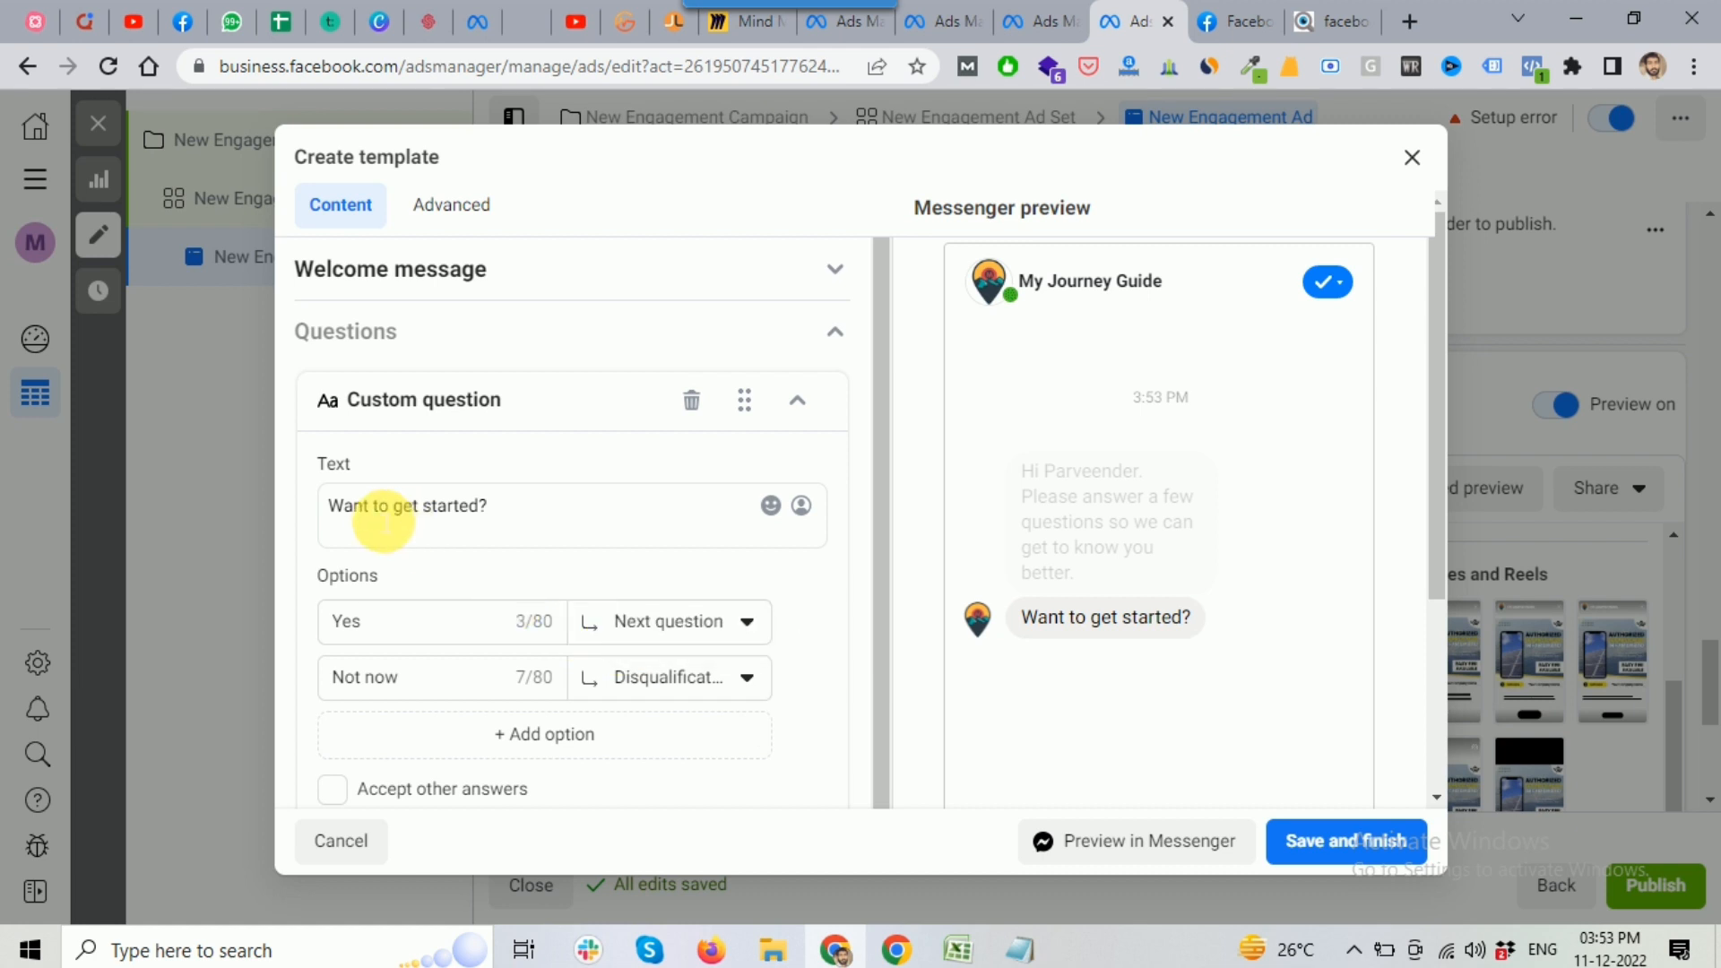
pyautogui.scroll(-1, 448, 533)
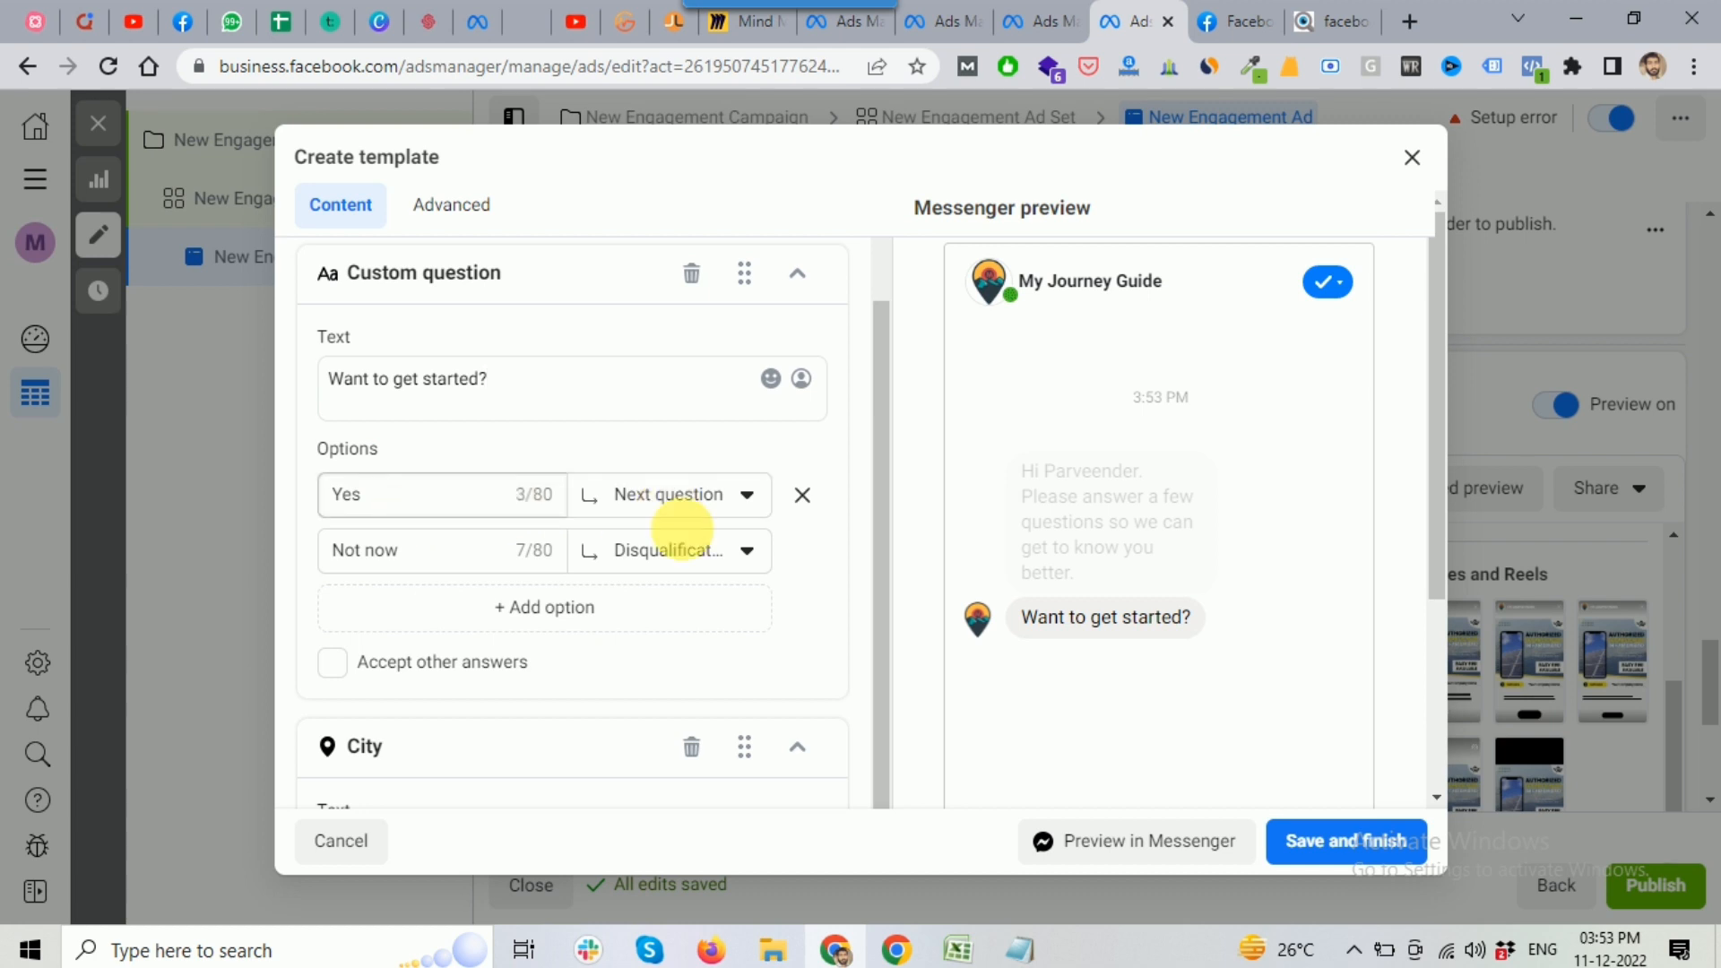
# Replace the first custom question's text with "Are Looking to Buy a Solar System in Faridabad & Delhi NCR?" copied from the Notepad notes
pyautogui.click(1010, 952)
pyautogui.scroll(-5, 661, 469)
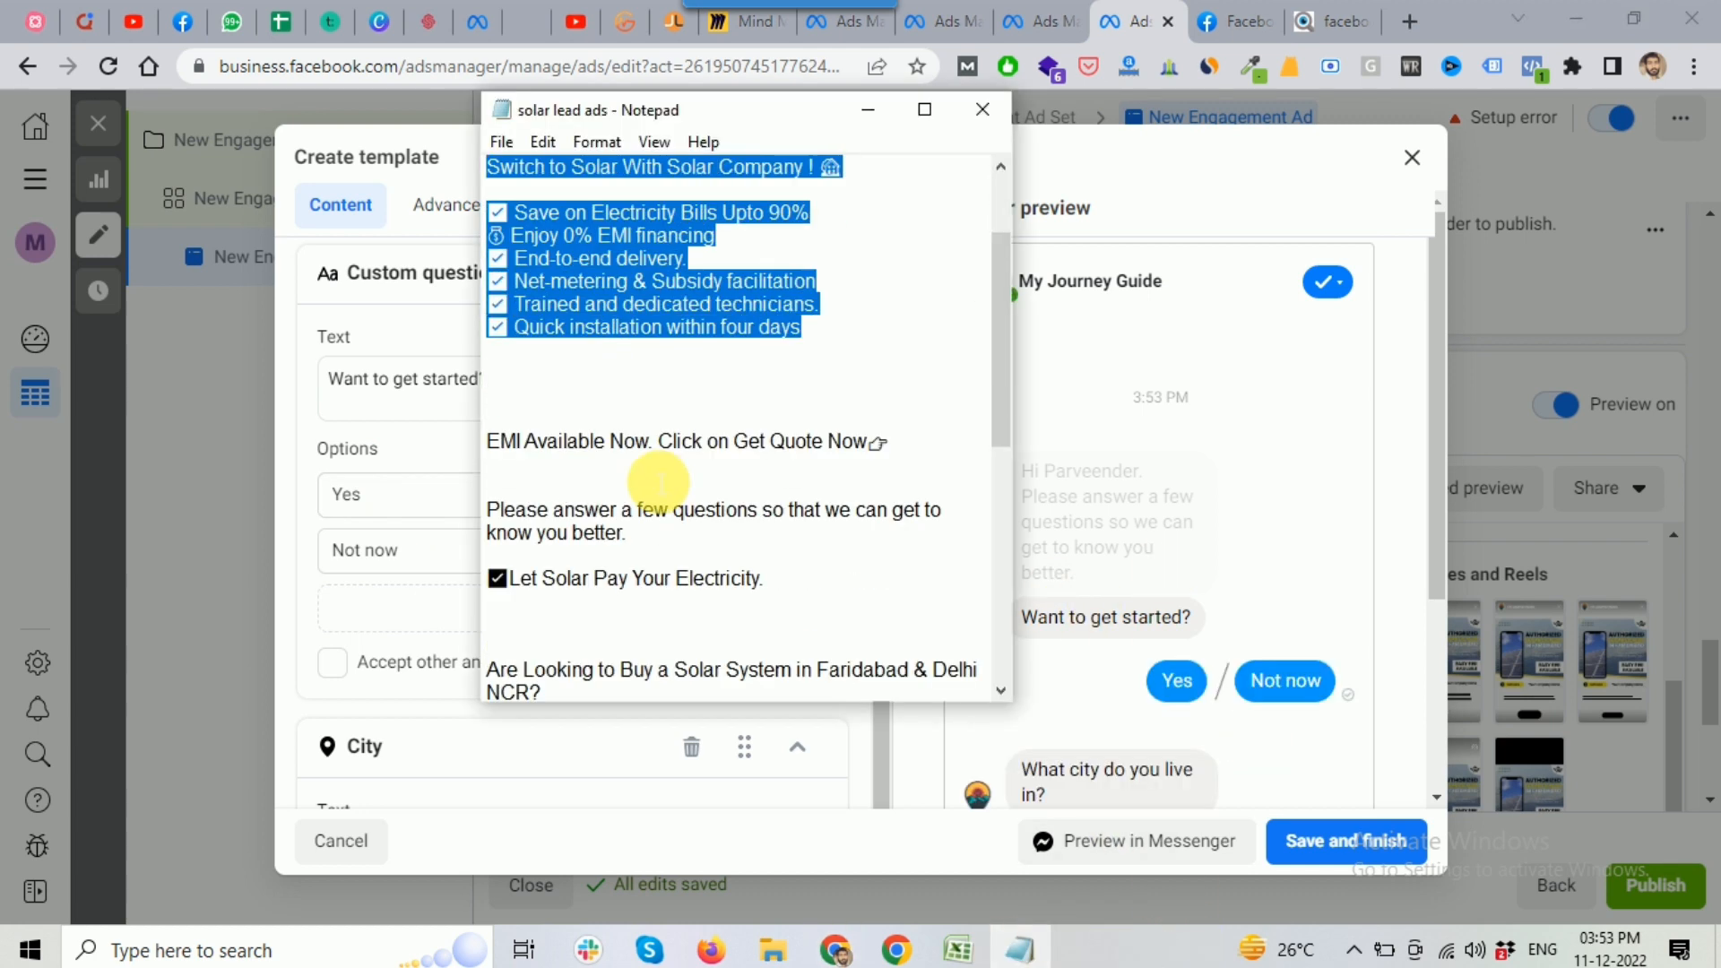
pyautogui.moveTo(491, 466); pyautogui.dragTo(569, 491)
pyautogui.hotkey('ctrl', 'c')
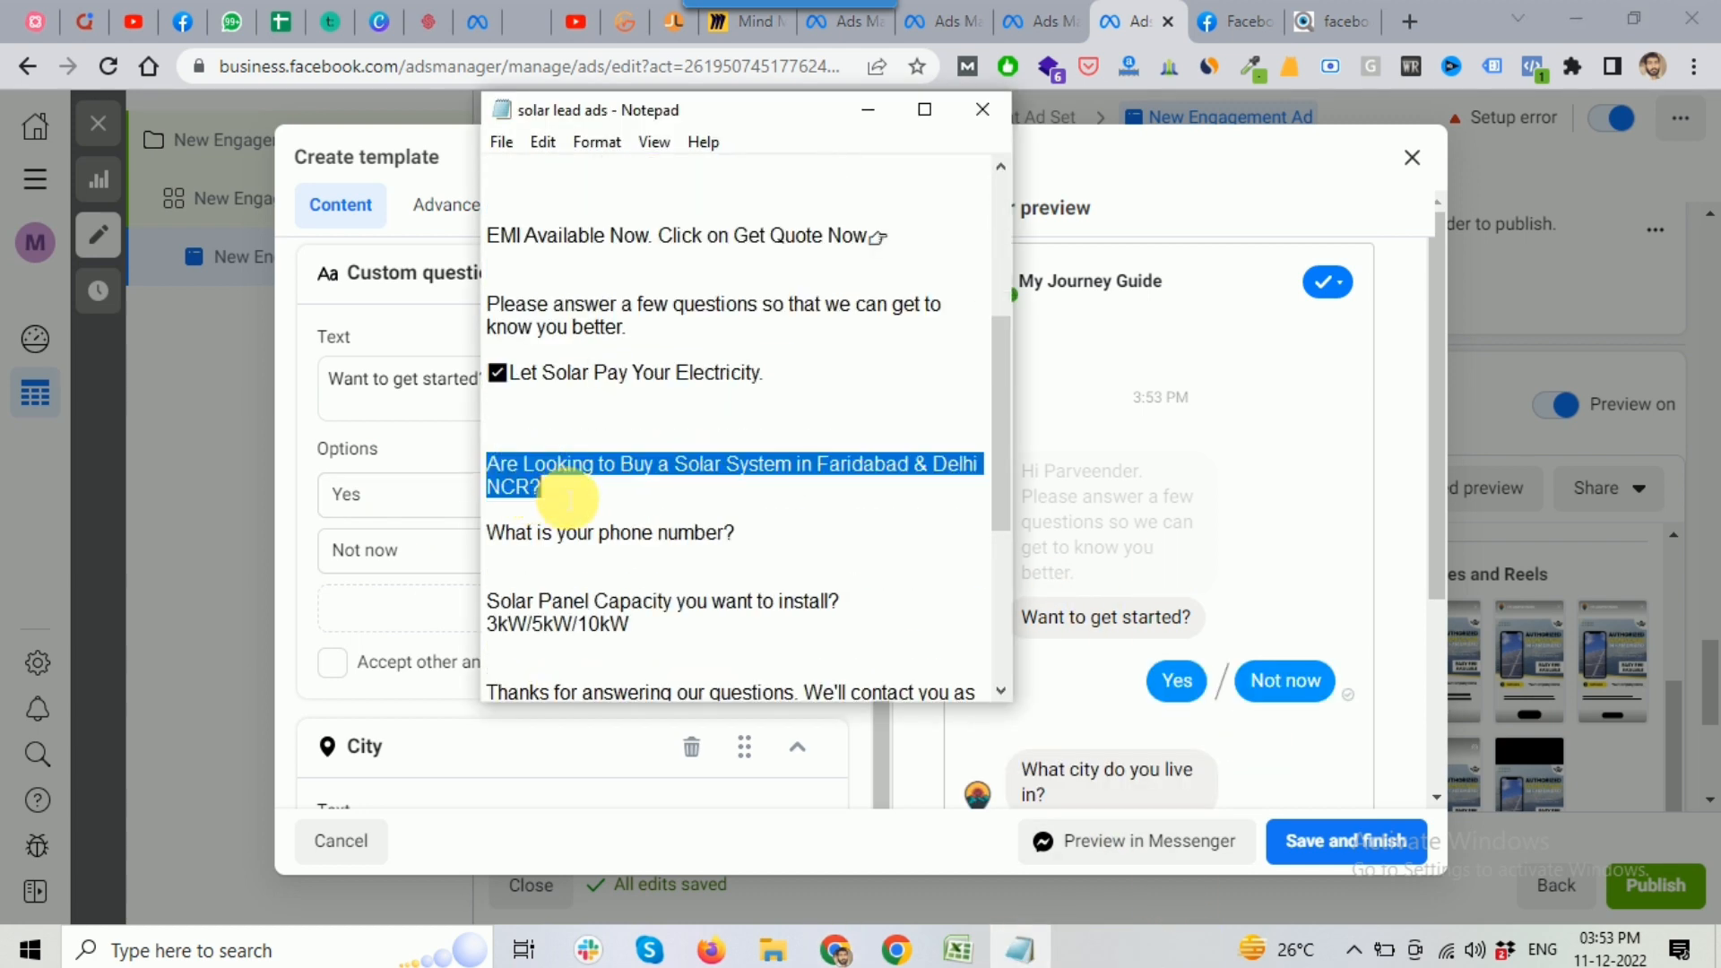
pyautogui.click(394, 413)
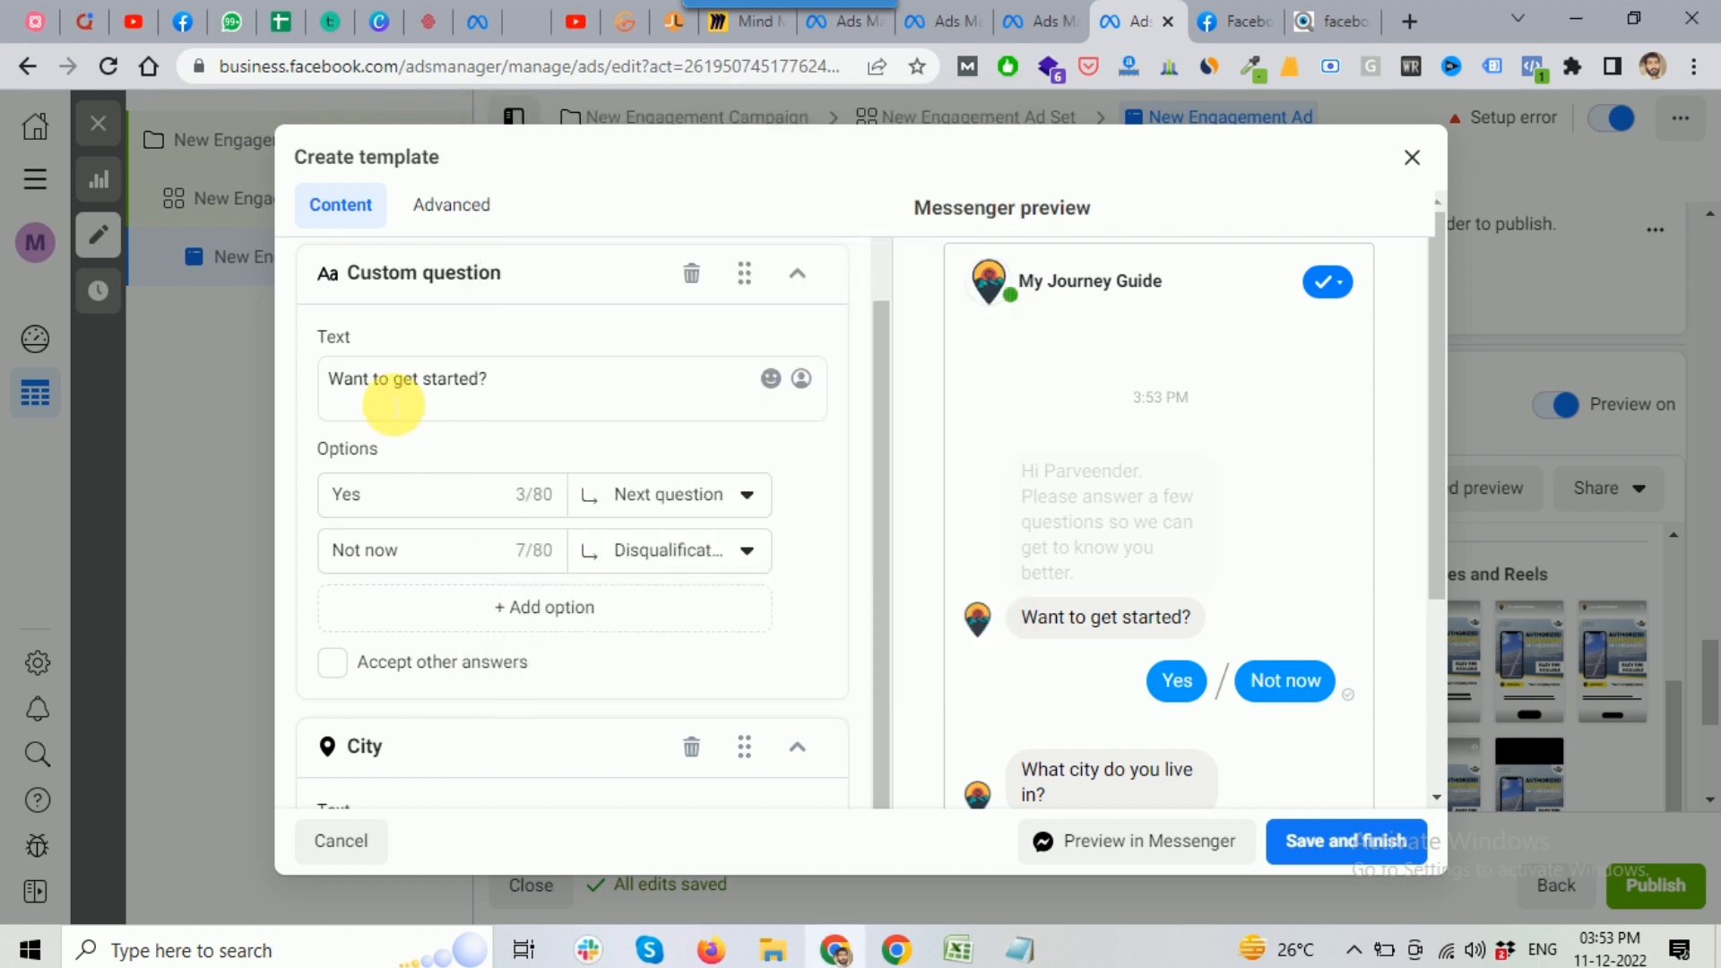
pyautogui.click(410, 413)
pyautogui.hotkey('ctrl', 'a')
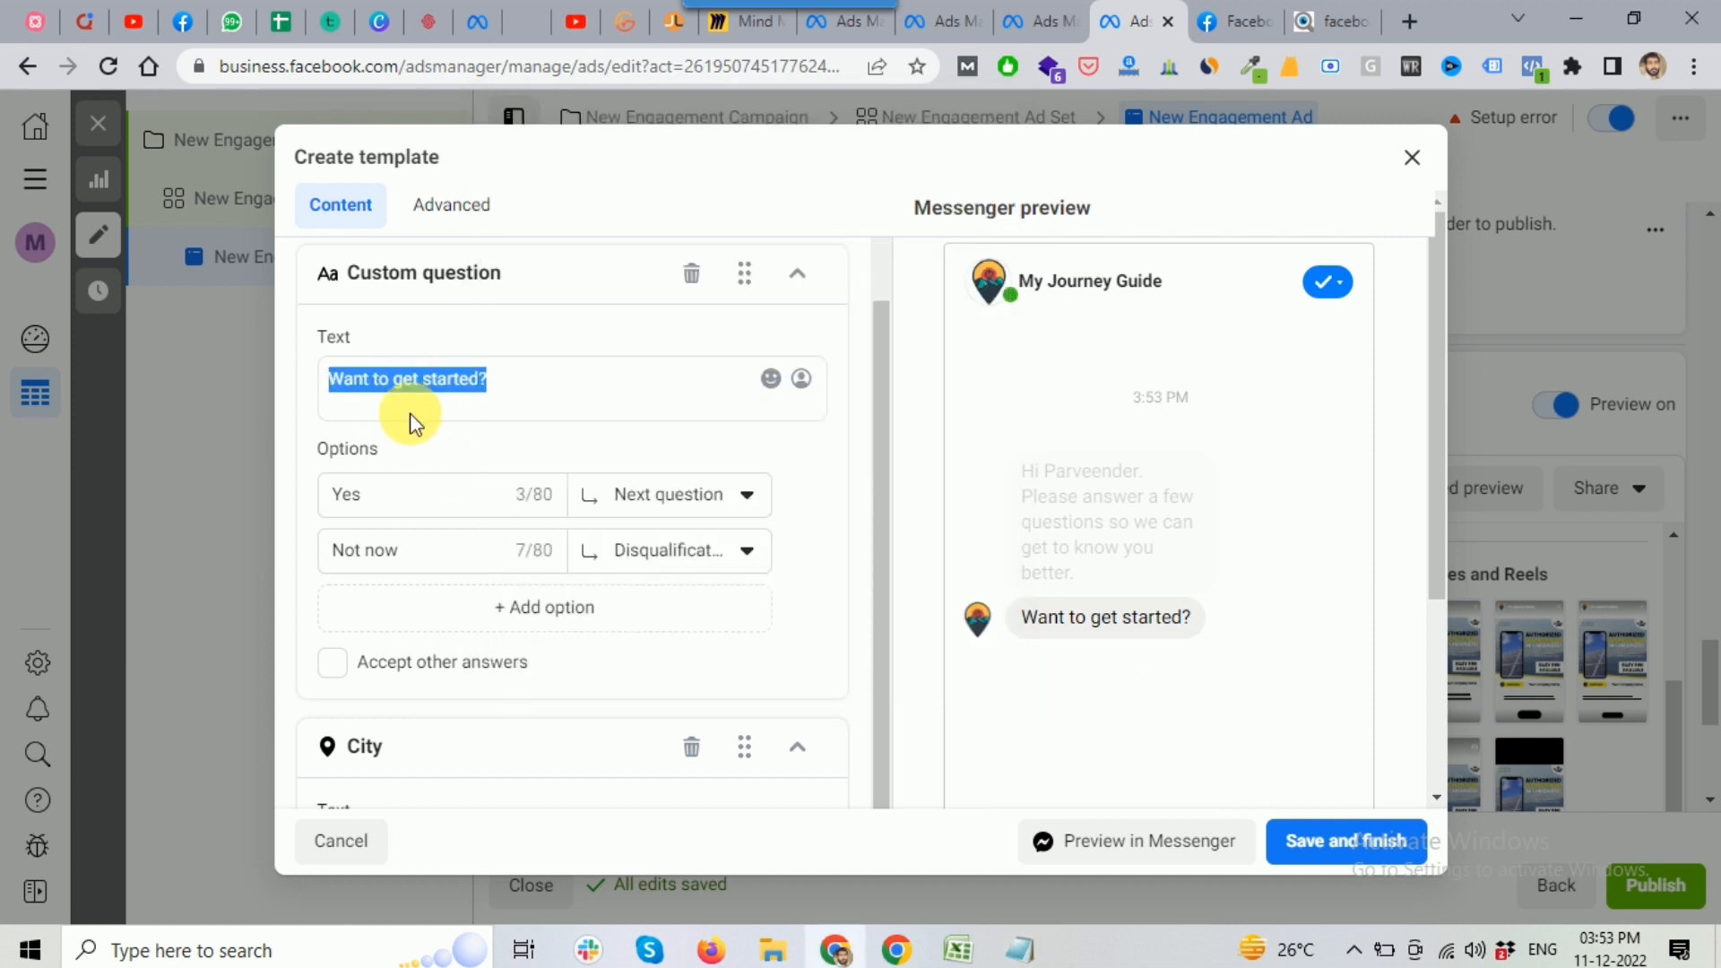
pyautogui.hotkey('ctrl', 'v')
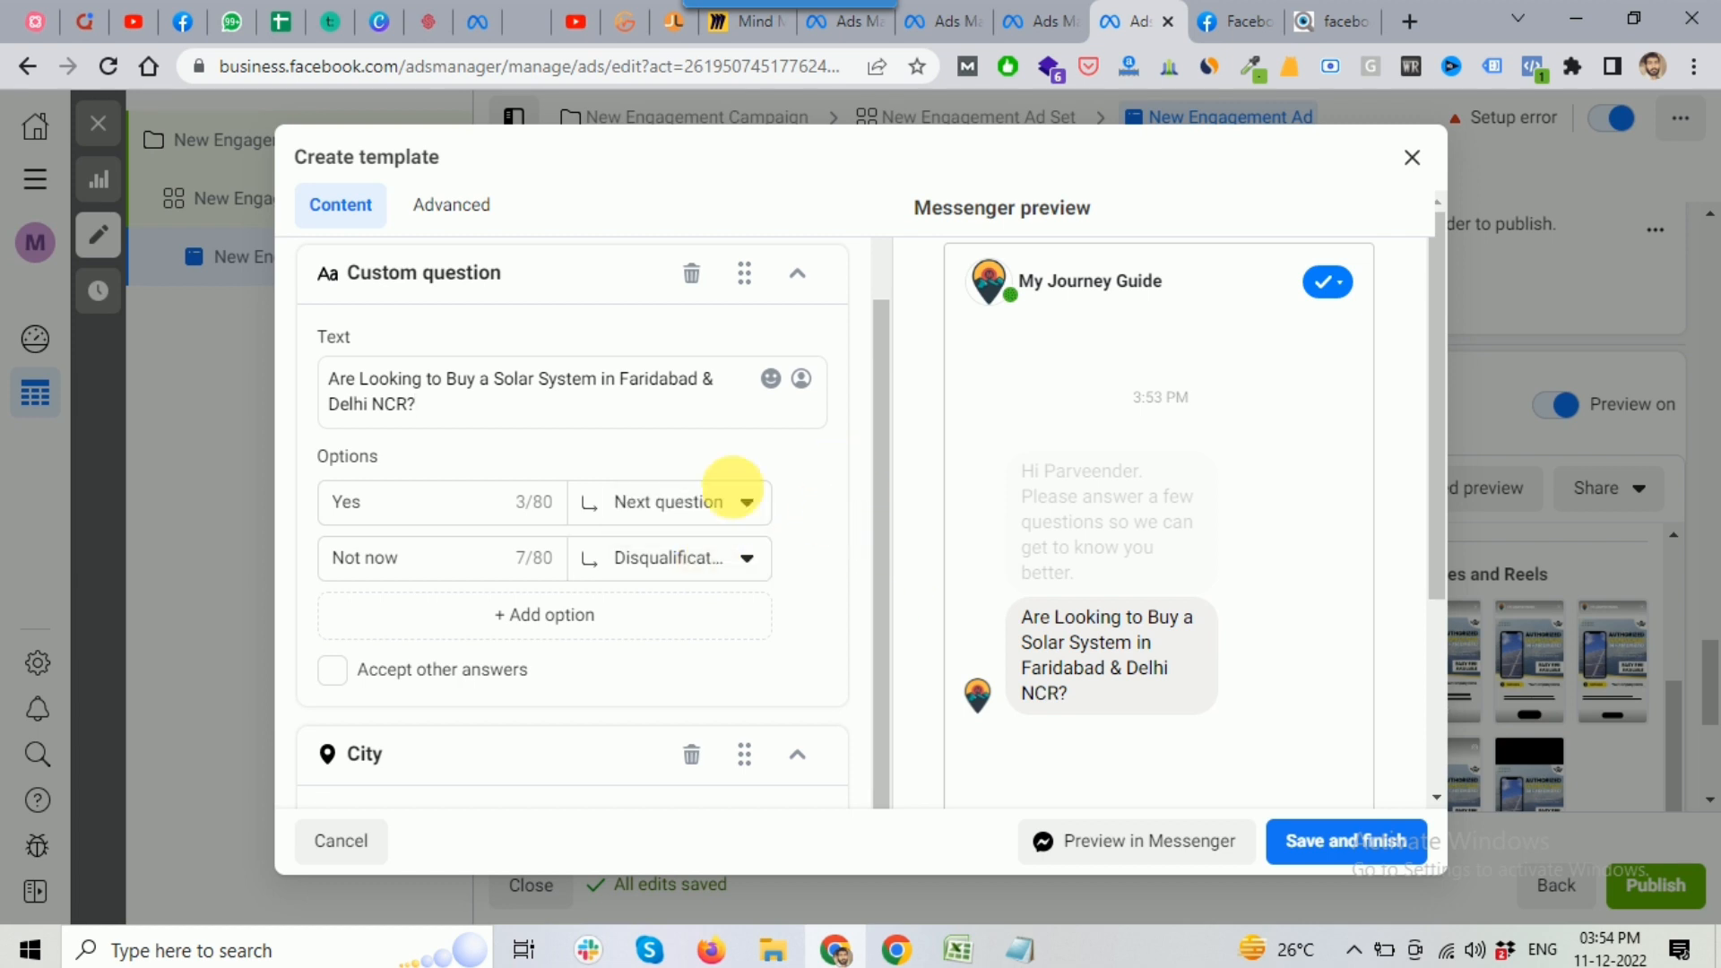
# Add a Full name question from the user information types after the City question
pyautogui.scroll(-1, 456, 524)
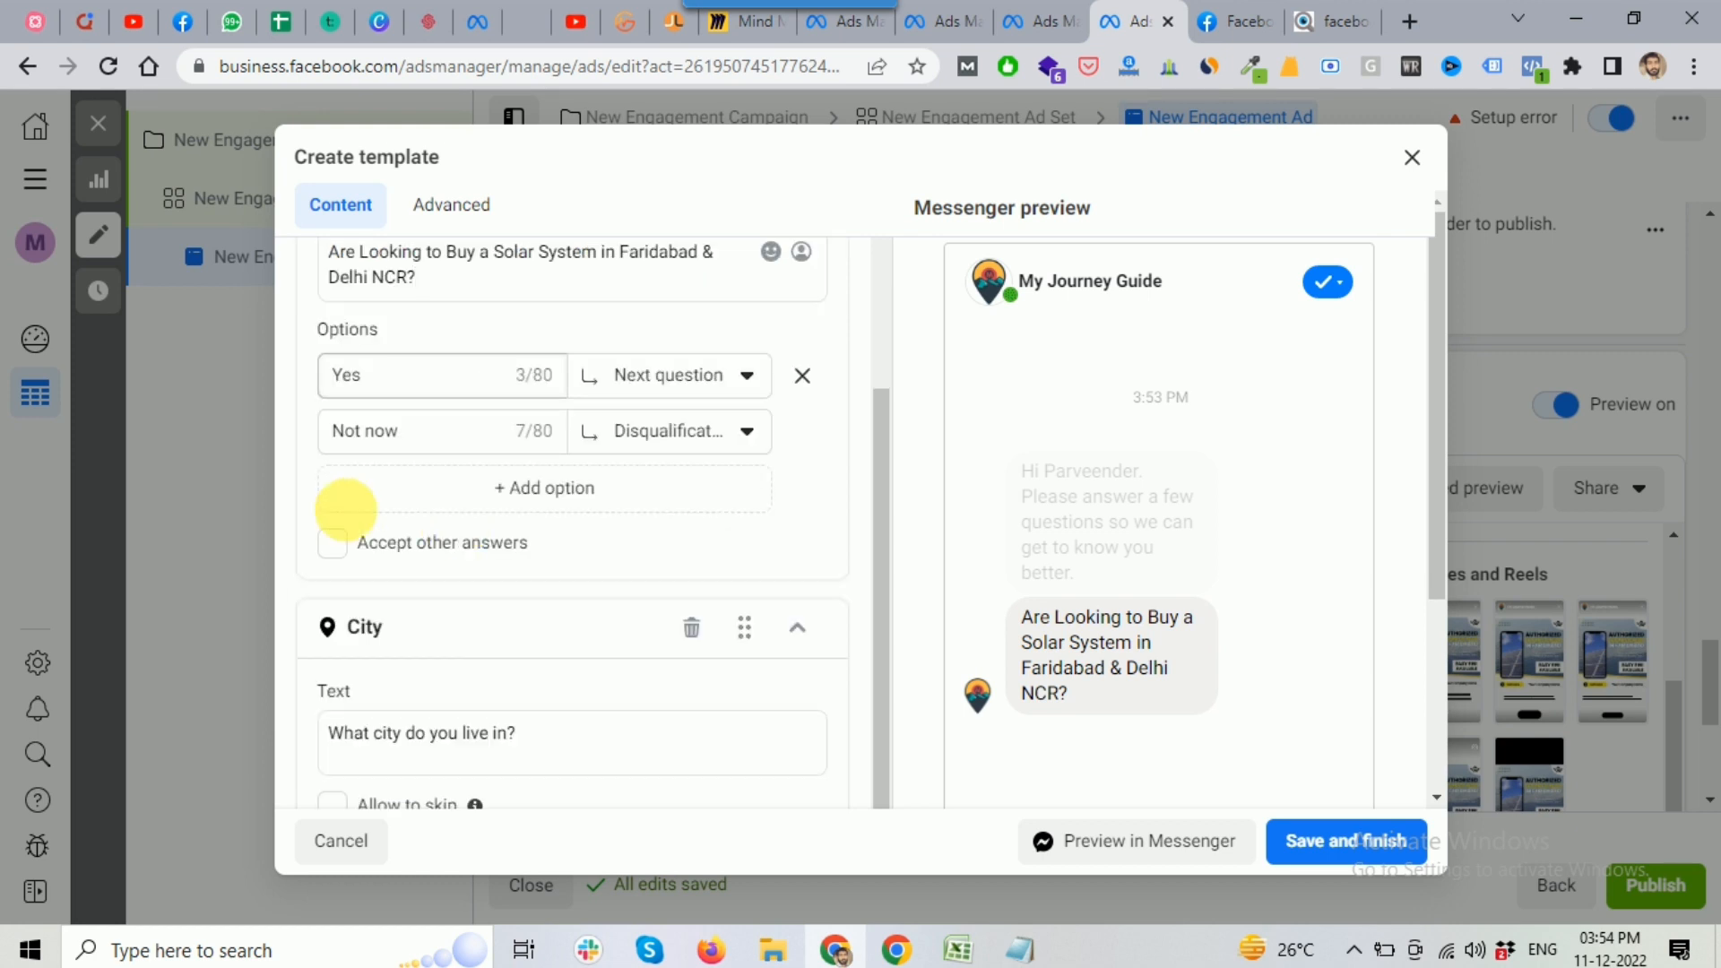
pyautogui.scroll(-2, 453, 599)
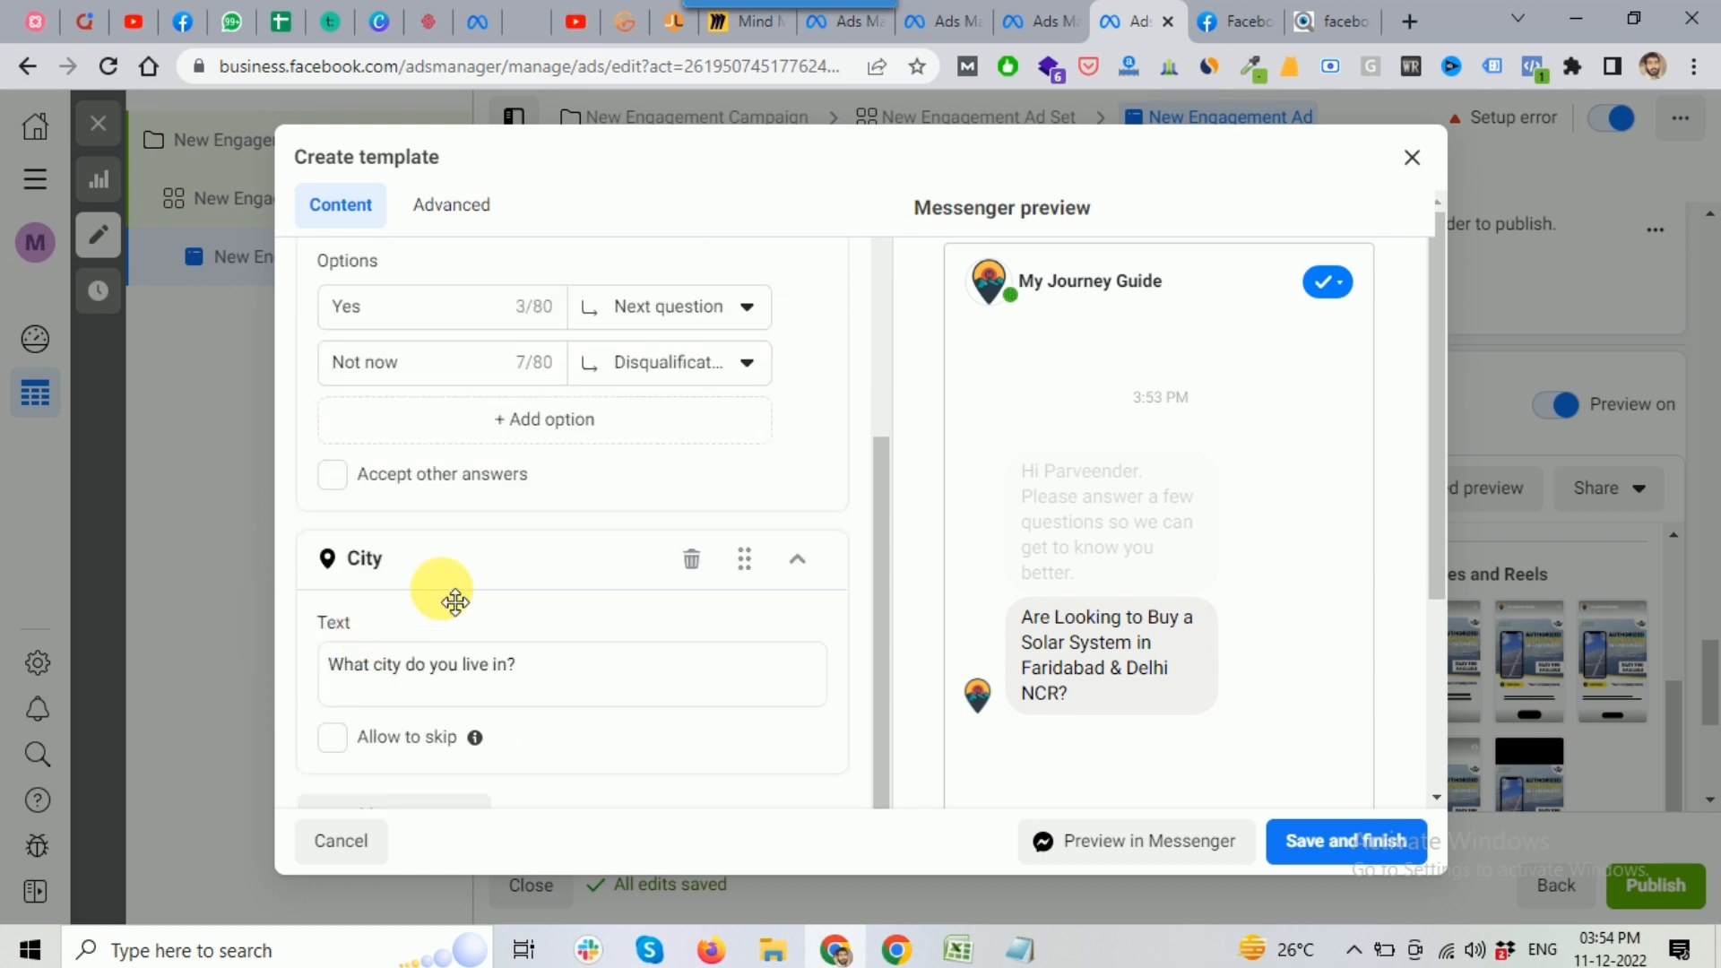
pyautogui.click(448, 696)
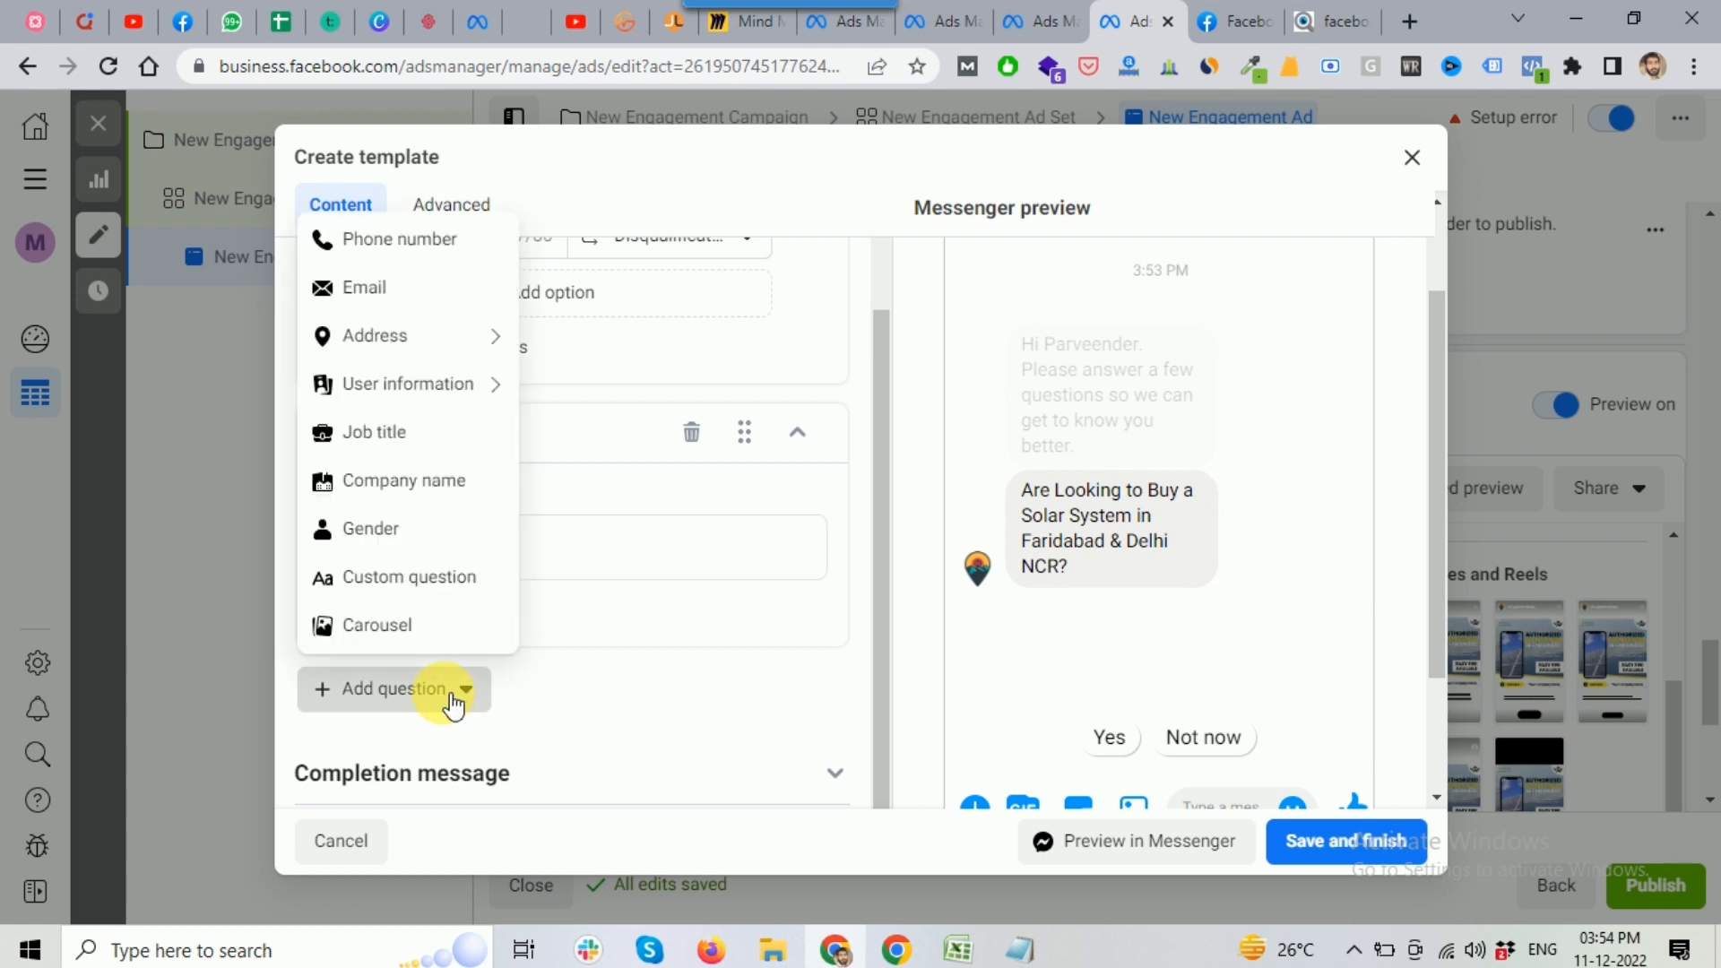
pyautogui.moveTo(395, 388)
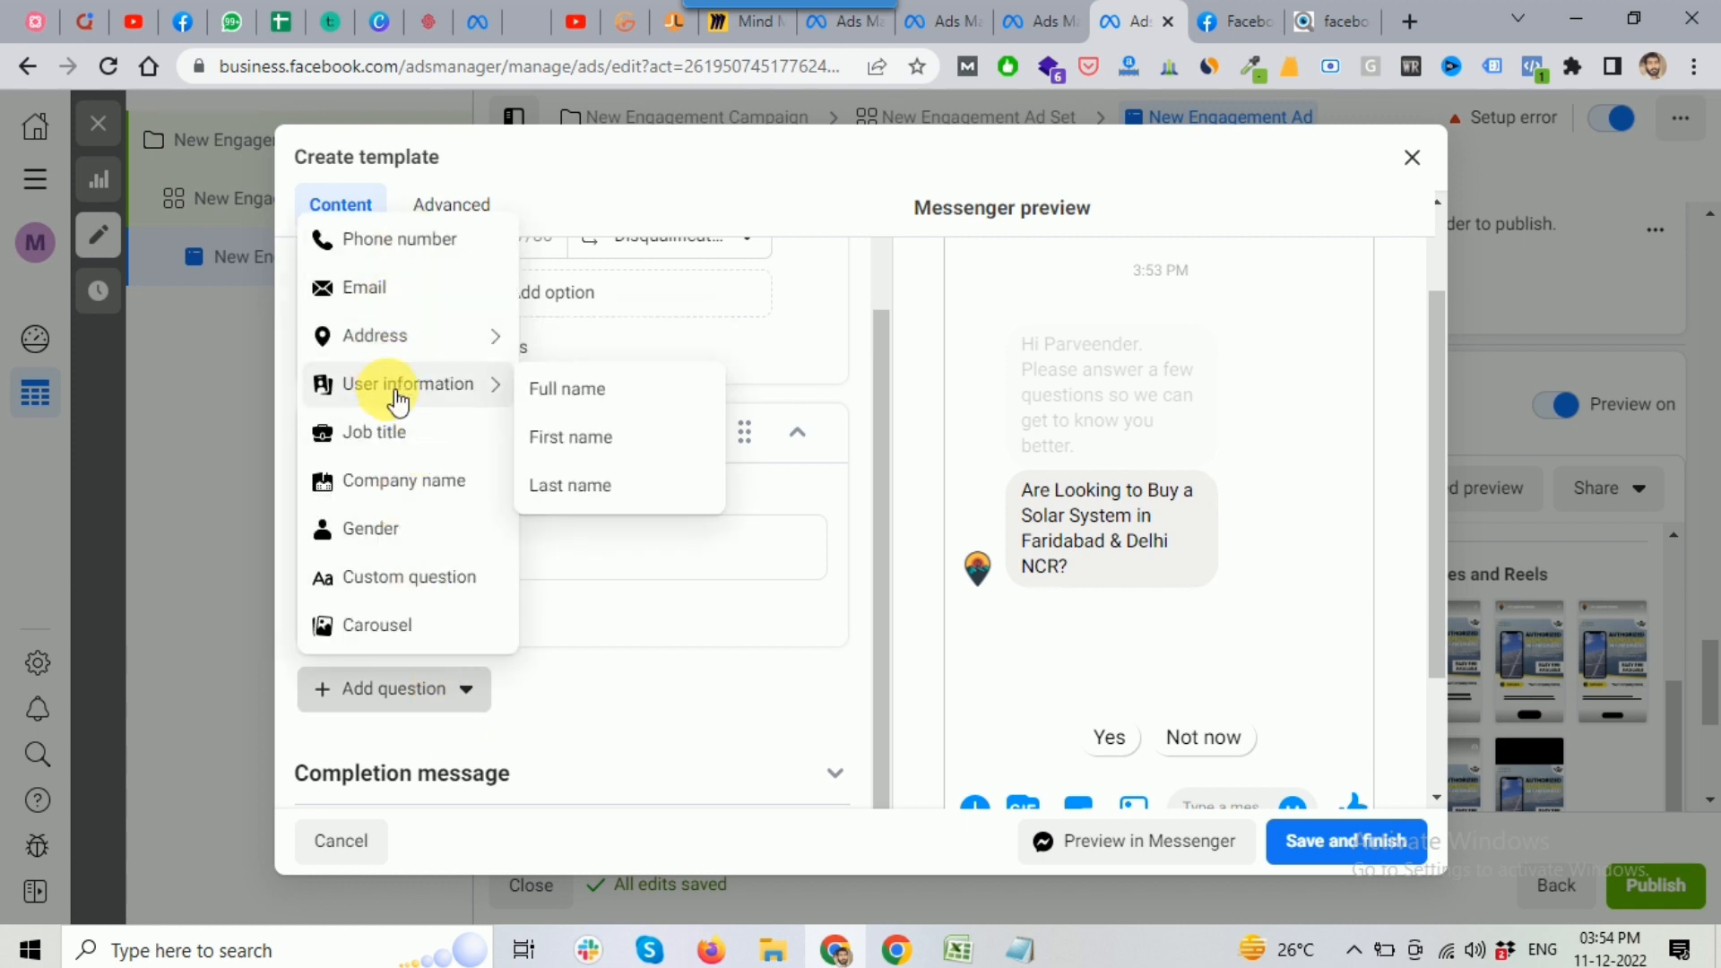
pyautogui.click(565, 392)
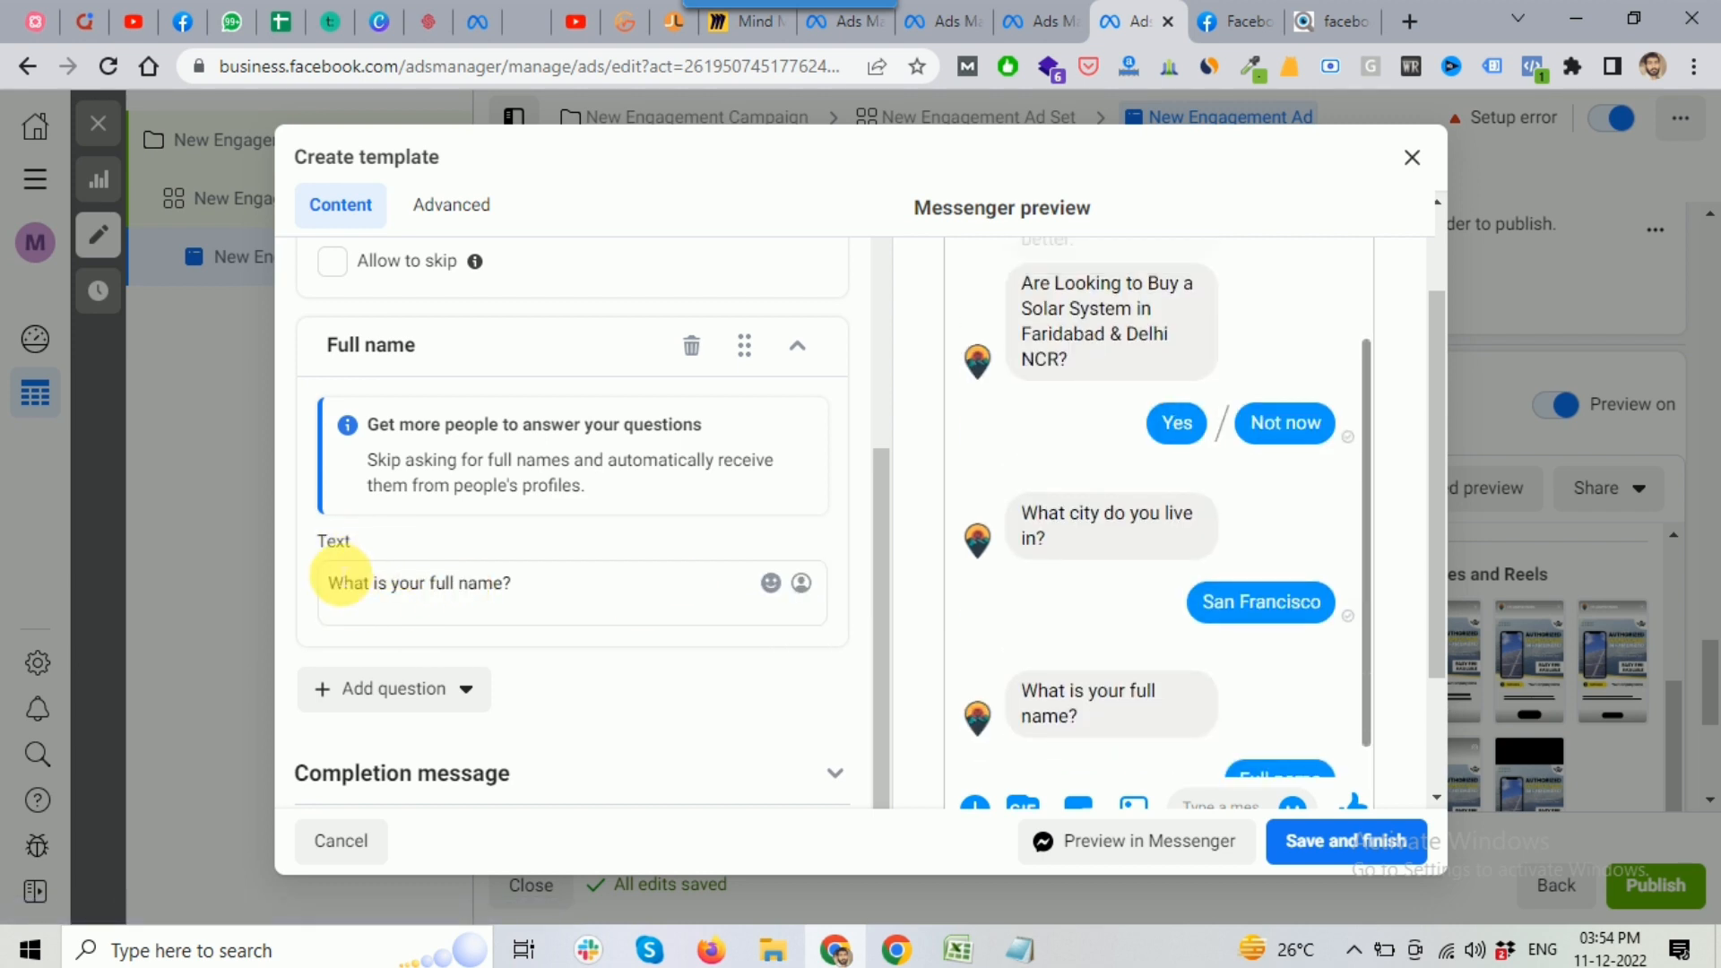
# Delete the Full name question from the automated chat questions
pyautogui.click(455, 583)
pyautogui.scroll(2, 596, 635)
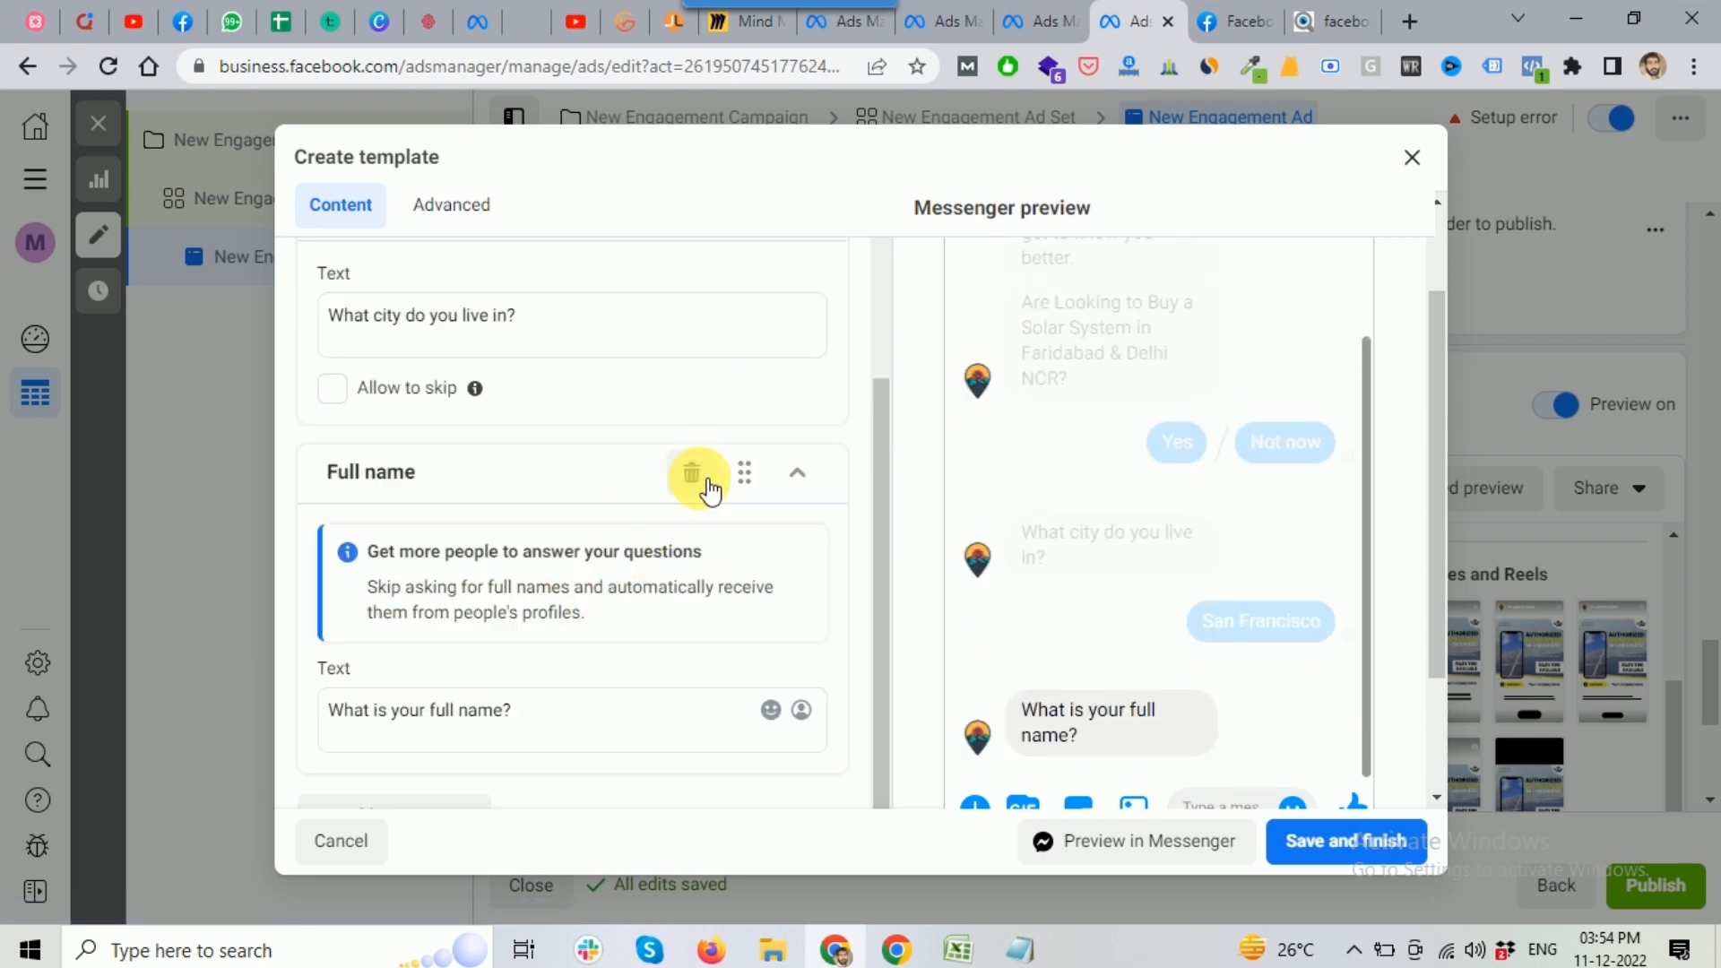
pyautogui.click(692, 473)
pyautogui.scroll(-2, 511, 634)
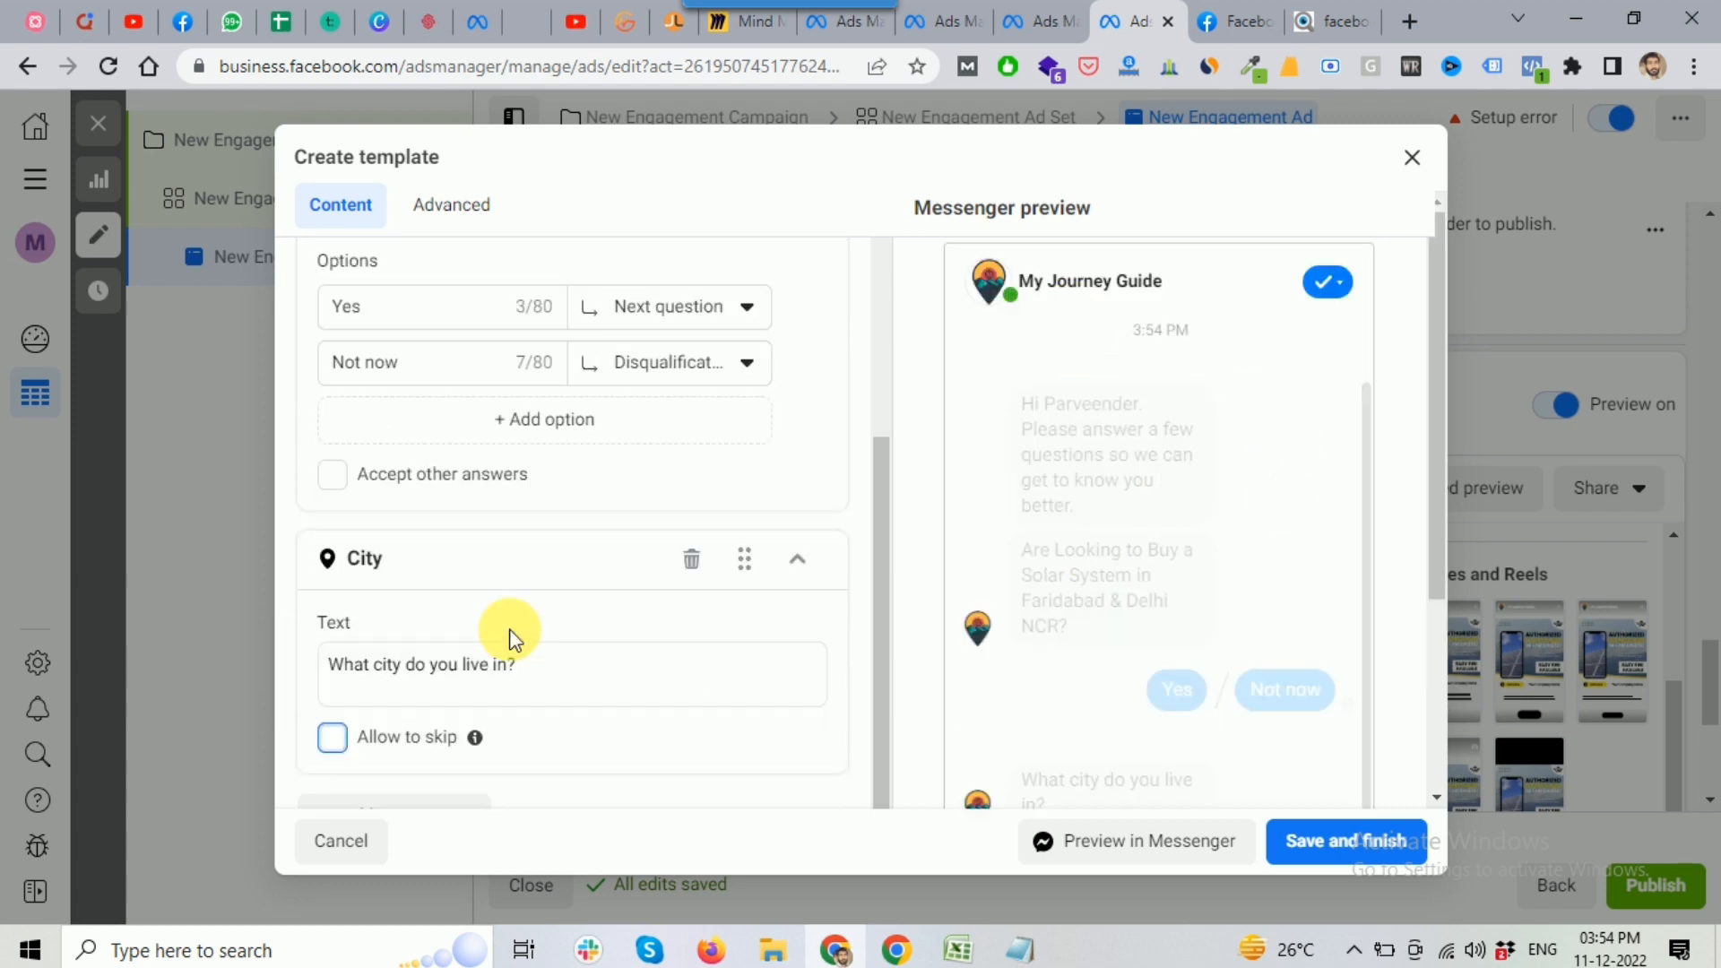
# Add a Phone number question after the City question in the automated chat template
pyautogui.scroll(-2, 396, 691)
pyautogui.click(437, 700)
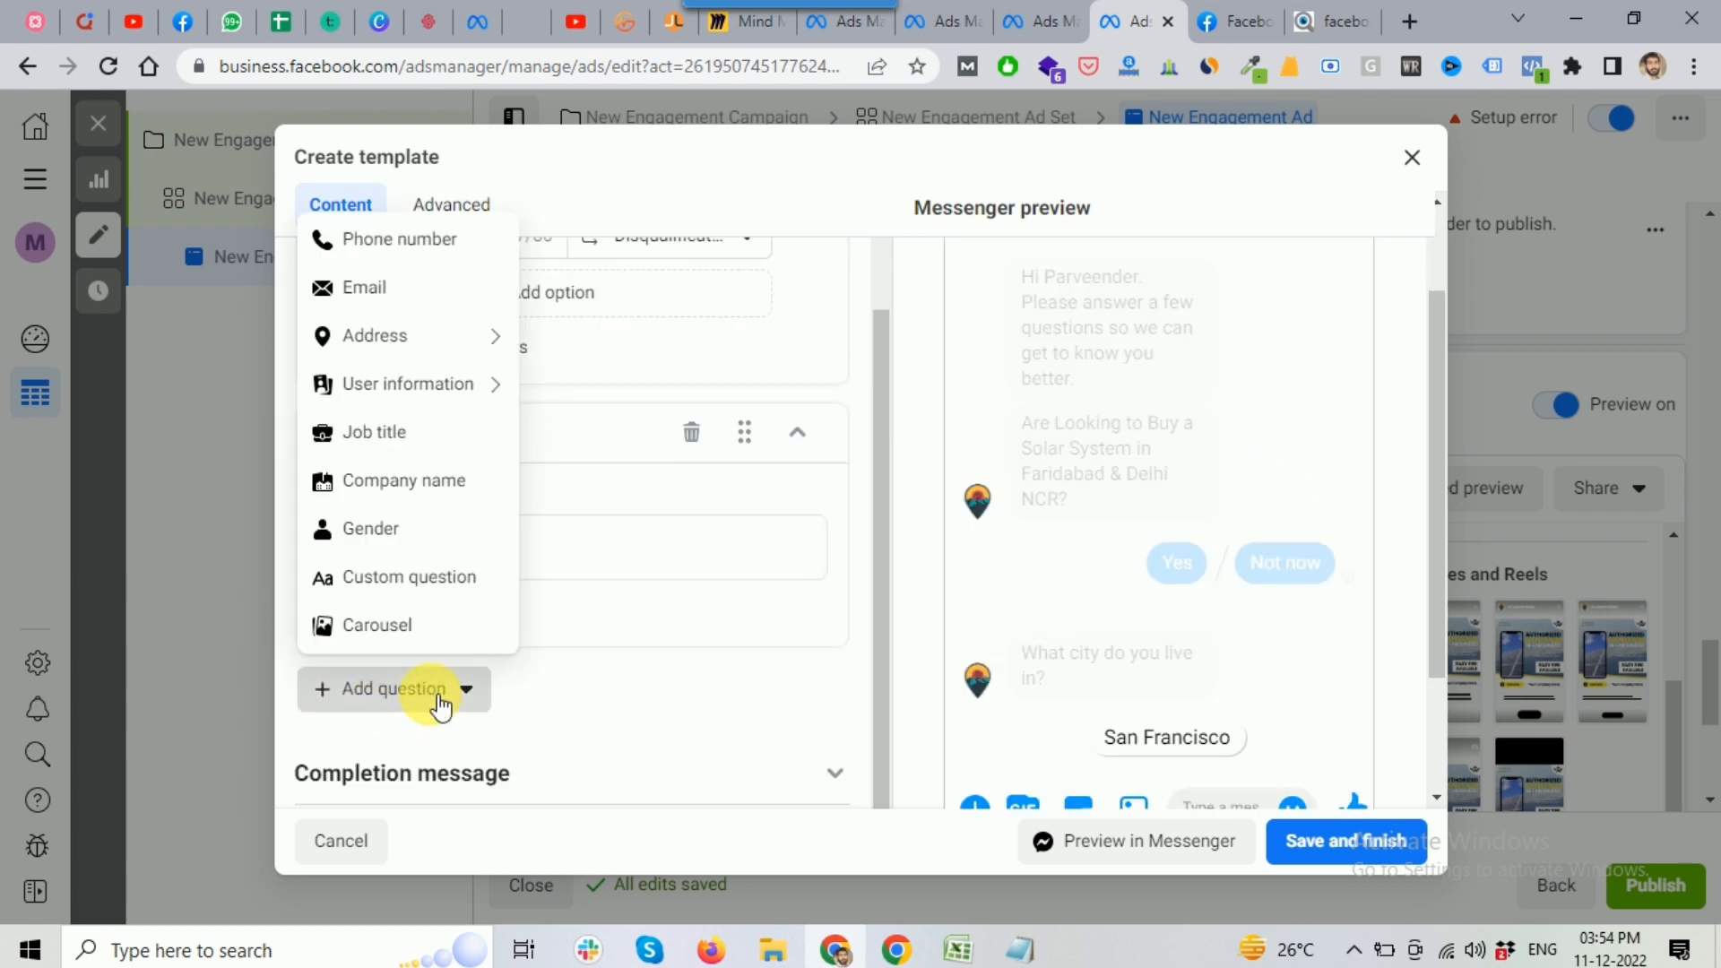
pyautogui.moveTo(375, 409)
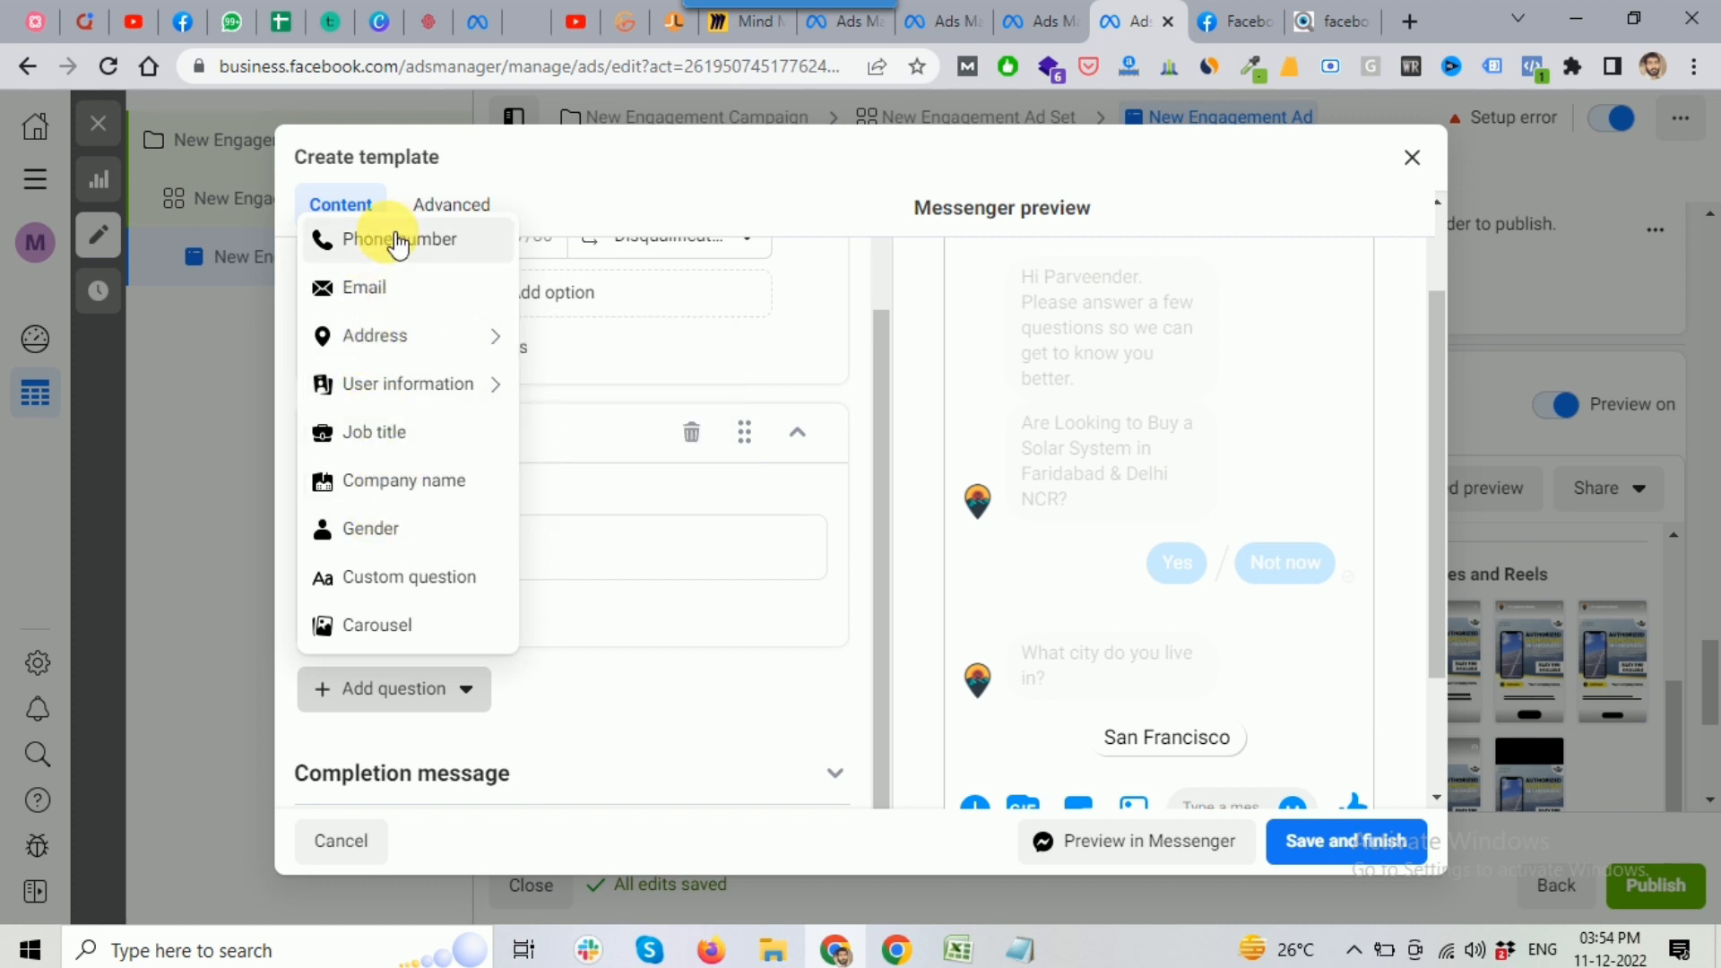
pyautogui.click(453, 253)
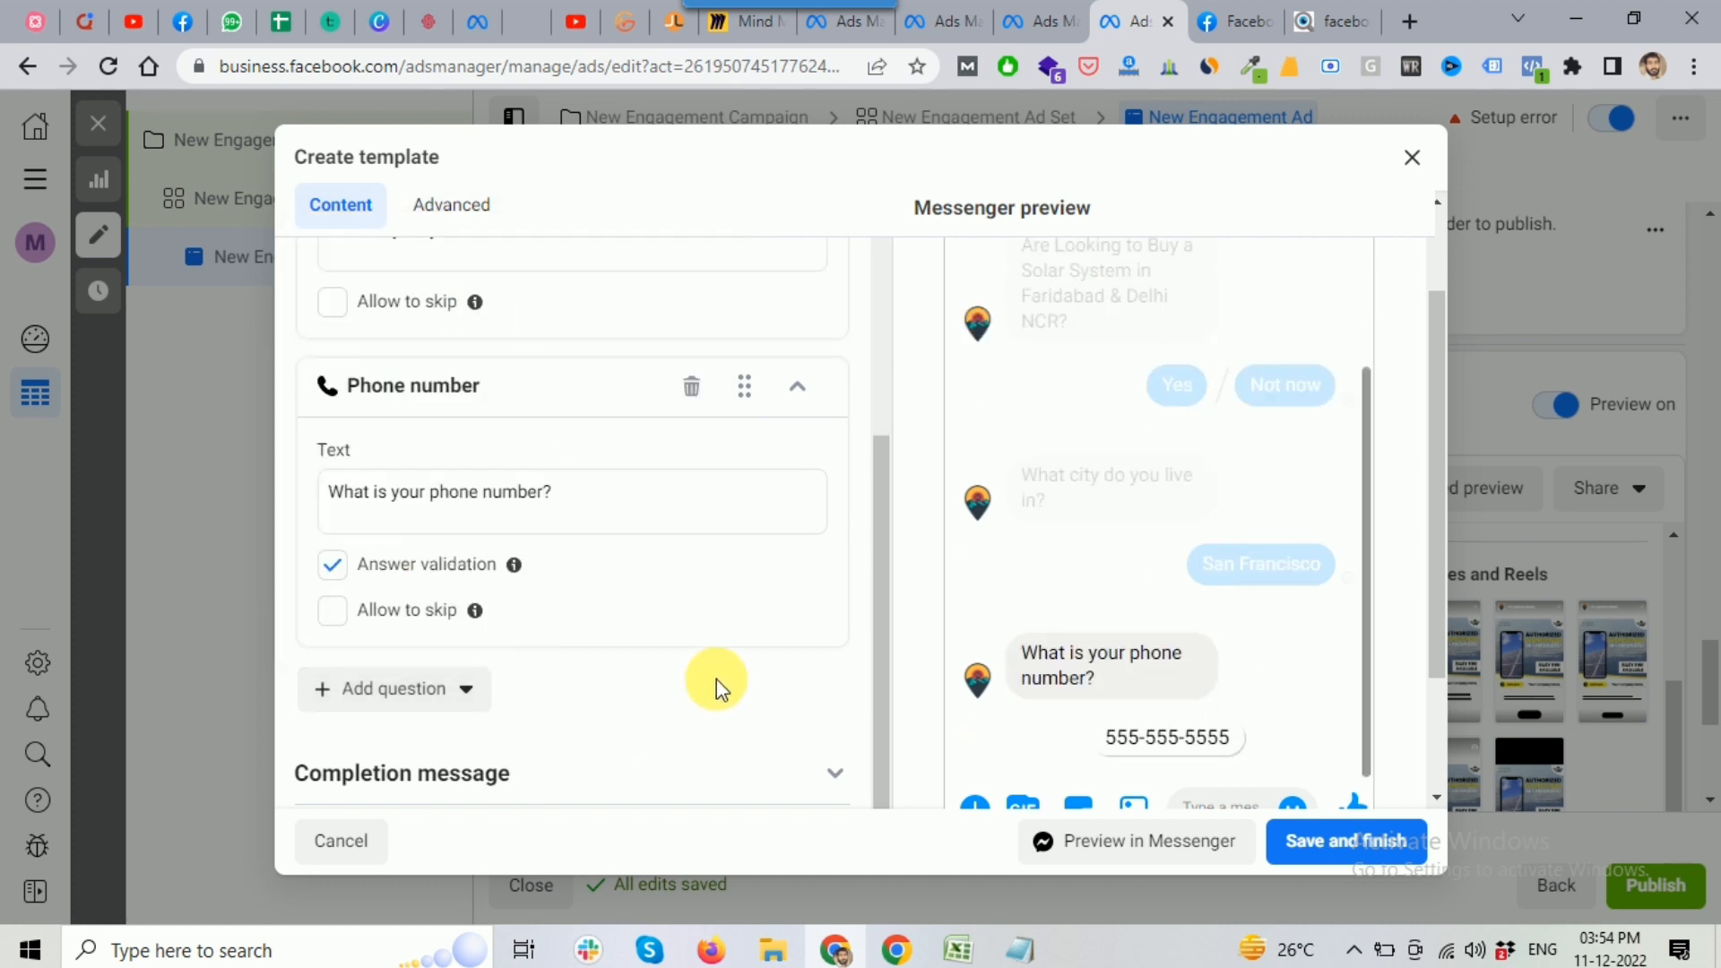
pyautogui.scroll(-2, 713, 650)
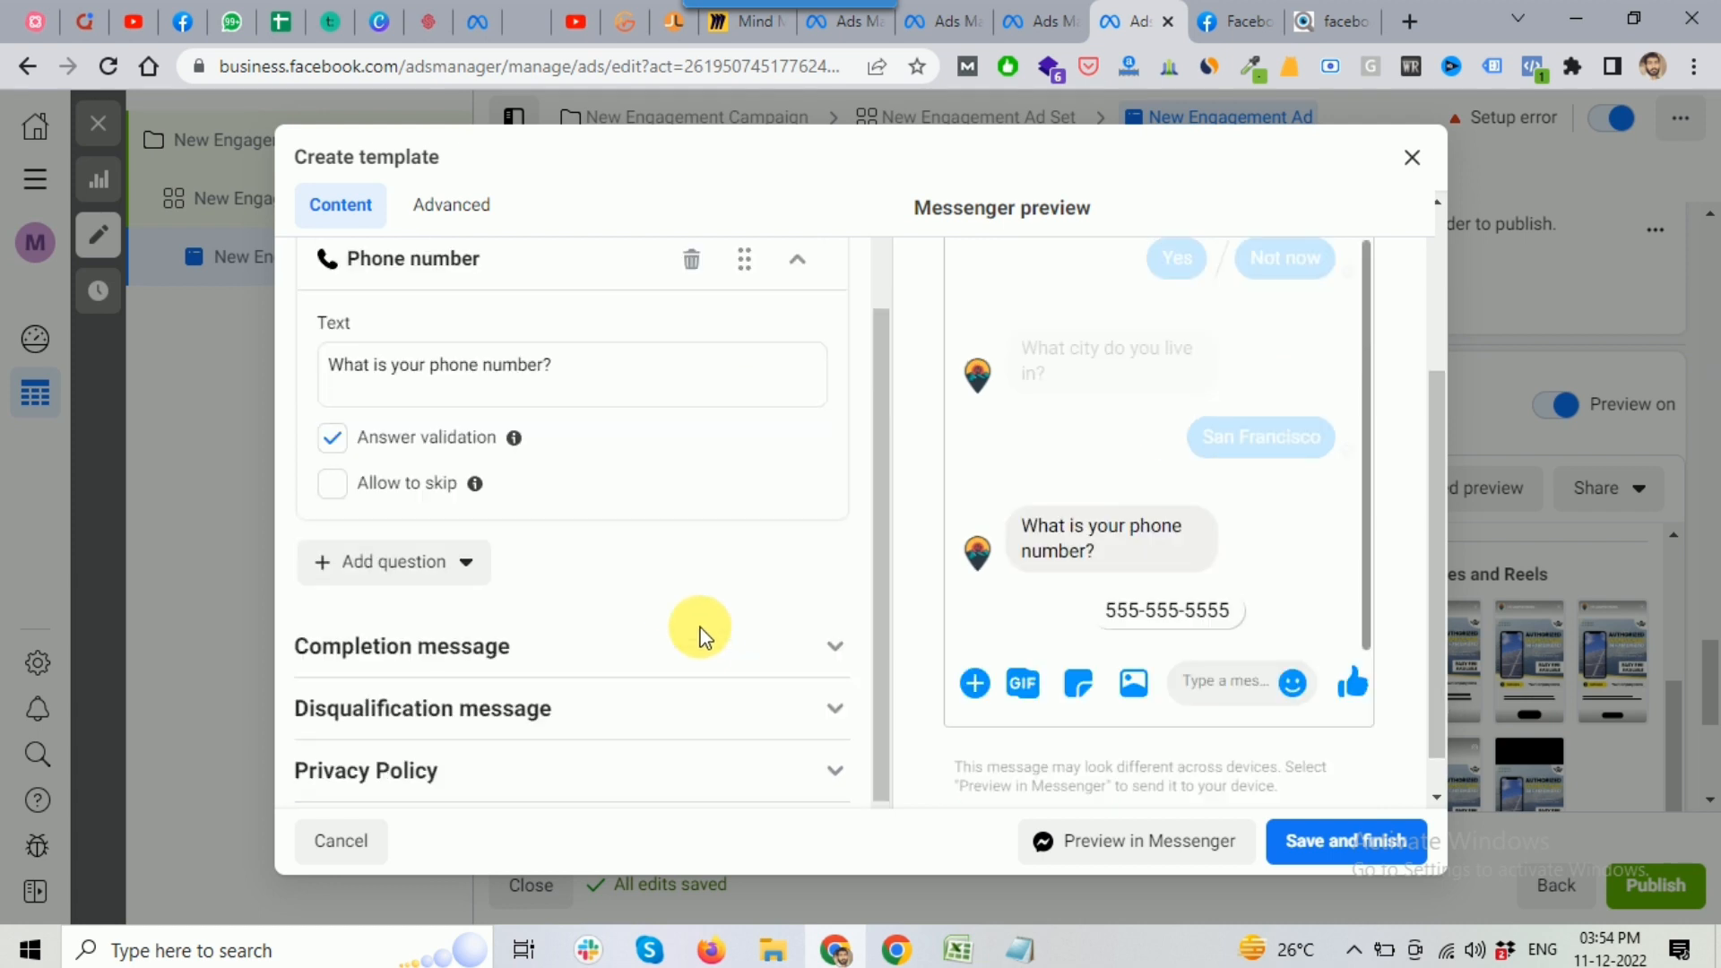
pyautogui.scroll(2, 1007, 577)
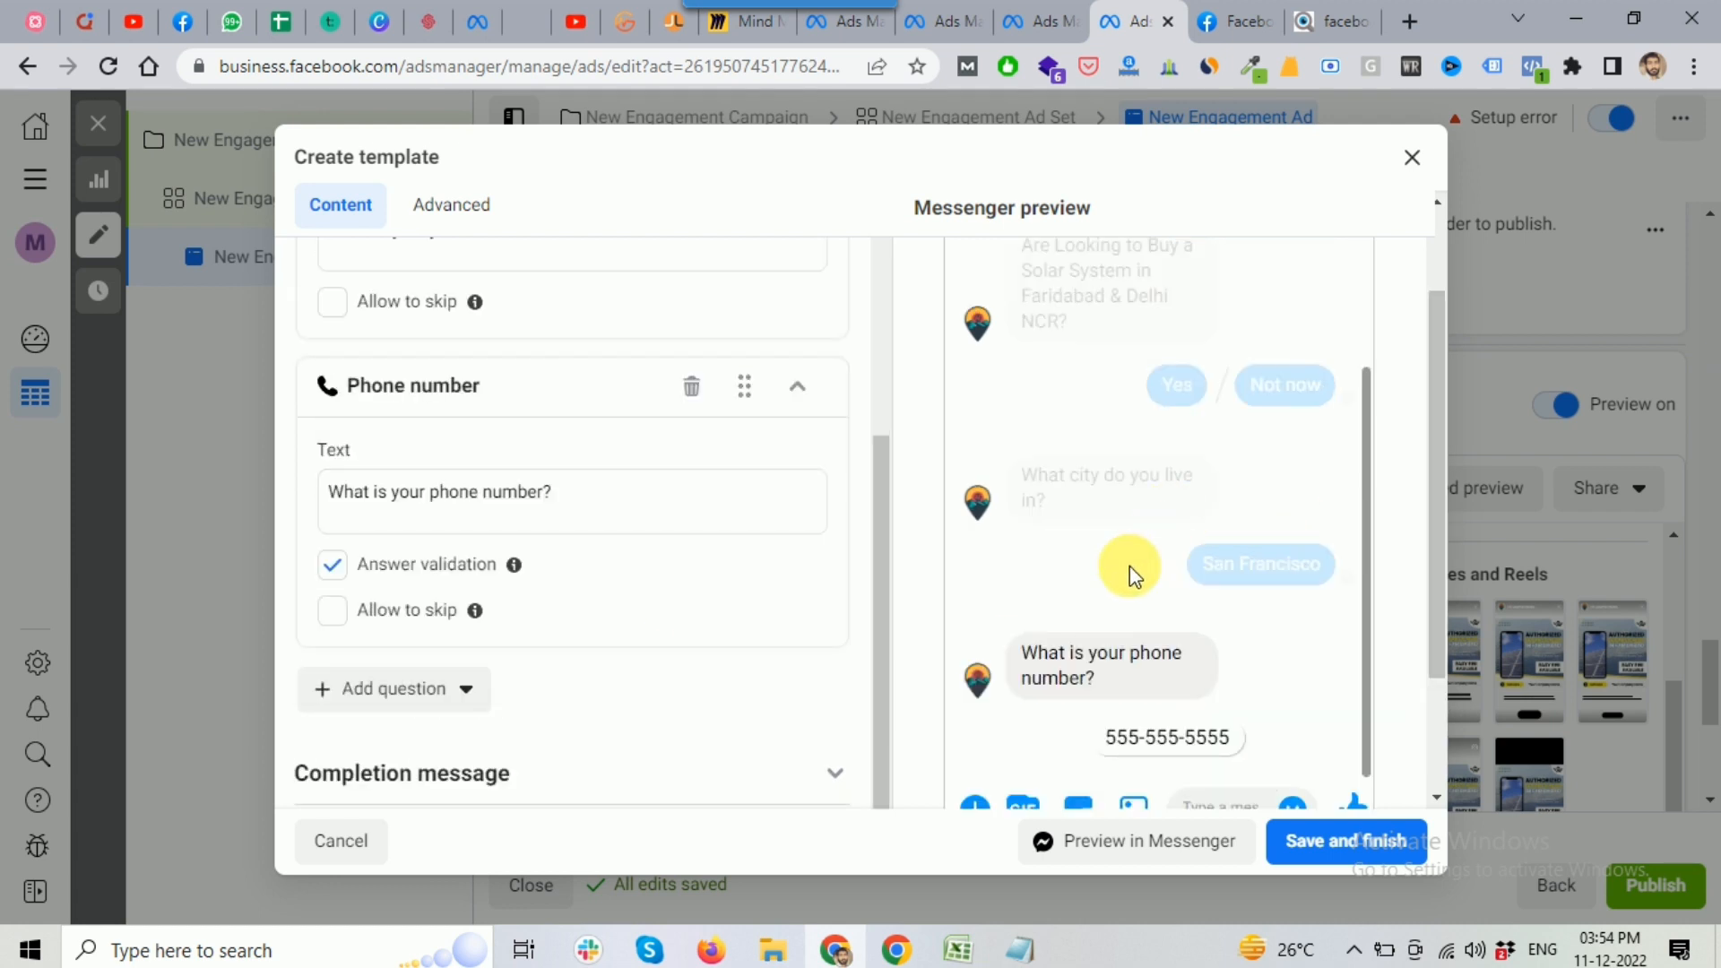
pyautogui.scroll(-2, 645, 618)
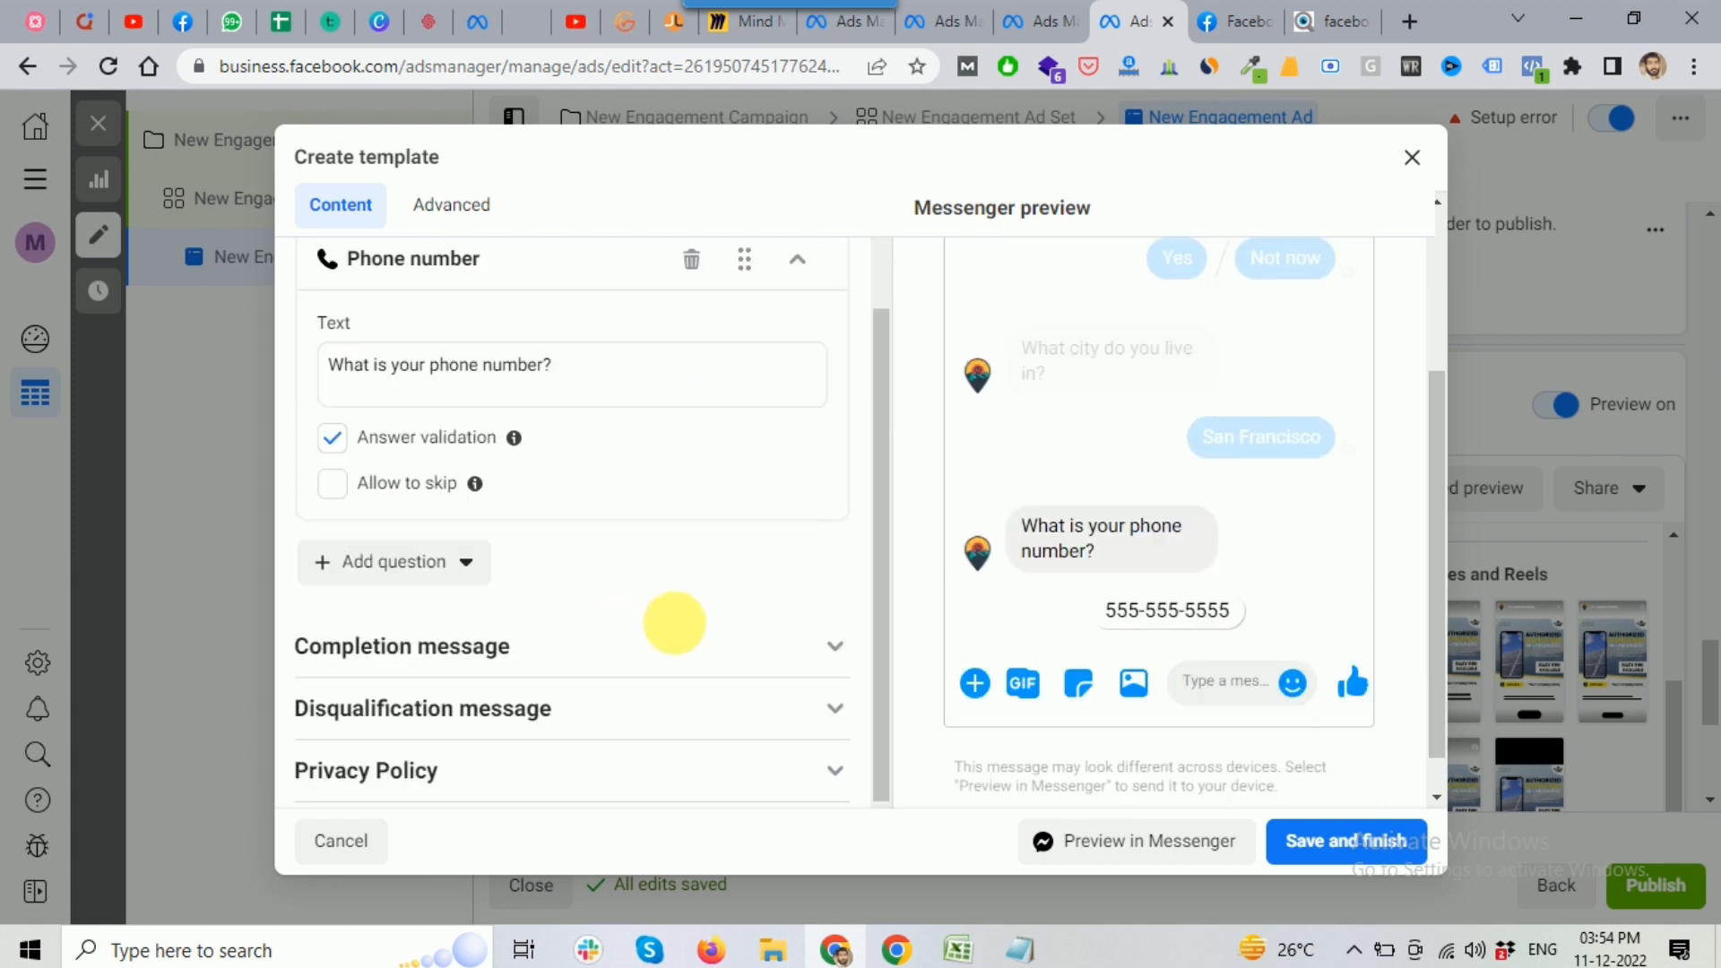
# Check the Notepad notes for the solar panel capacity question and its answer options
pyautogui.click(1019, 949)
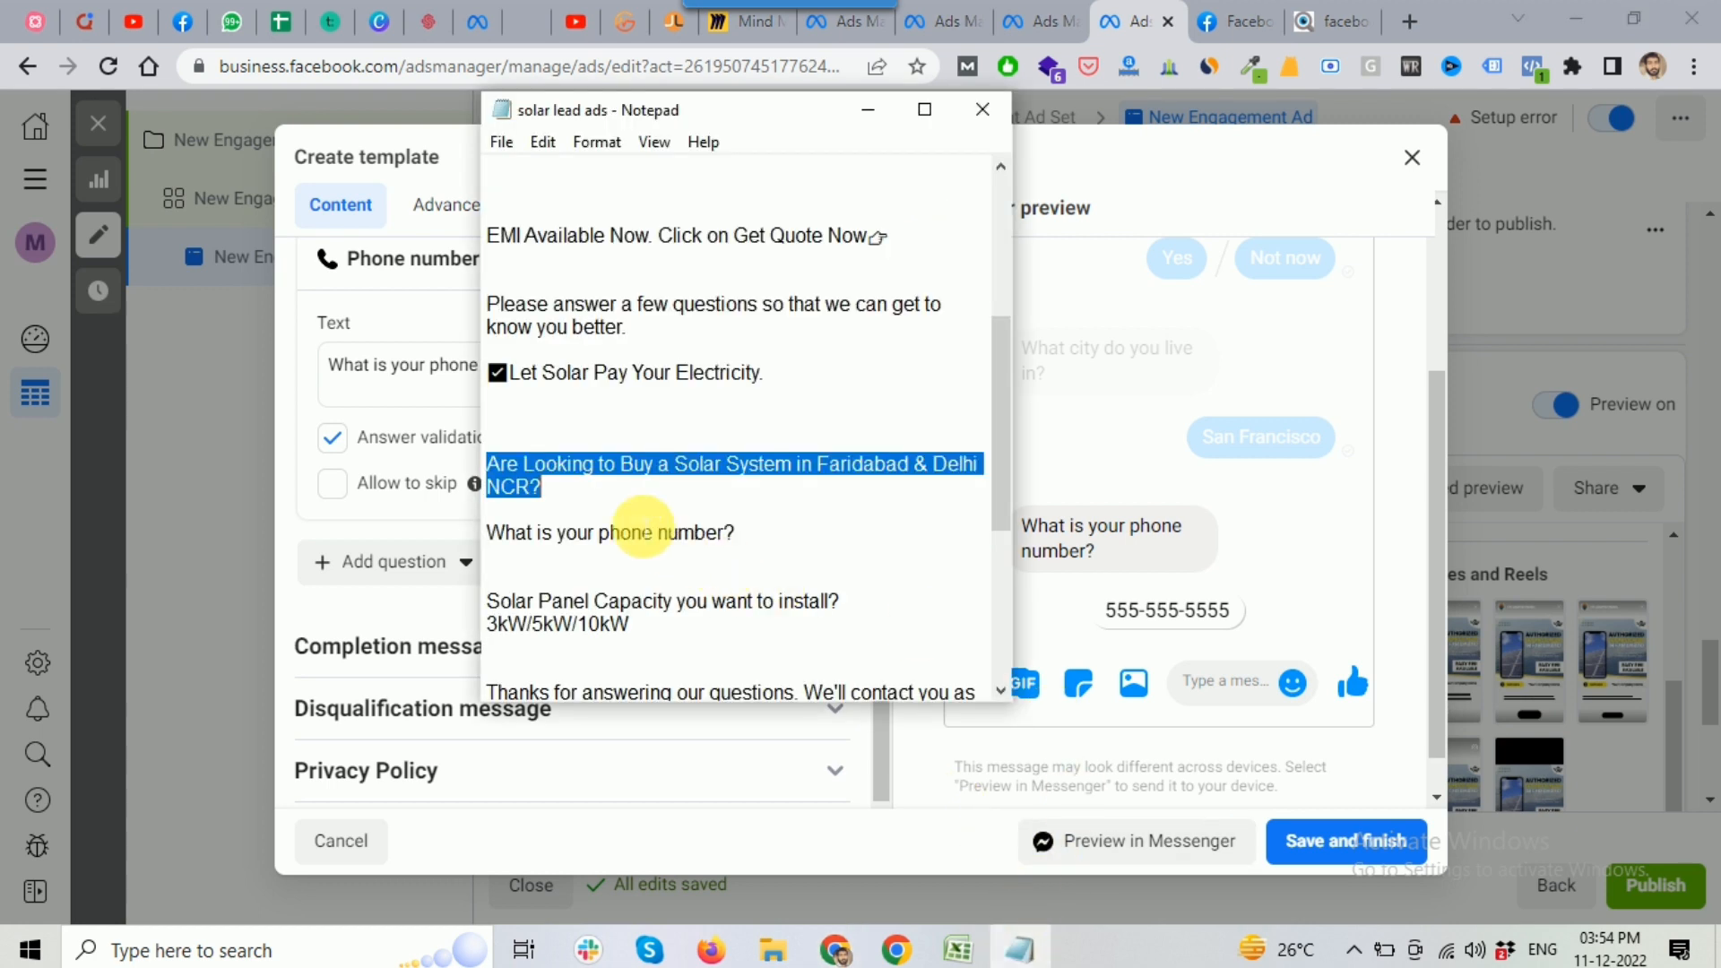
pyautogui.click(713, 617)
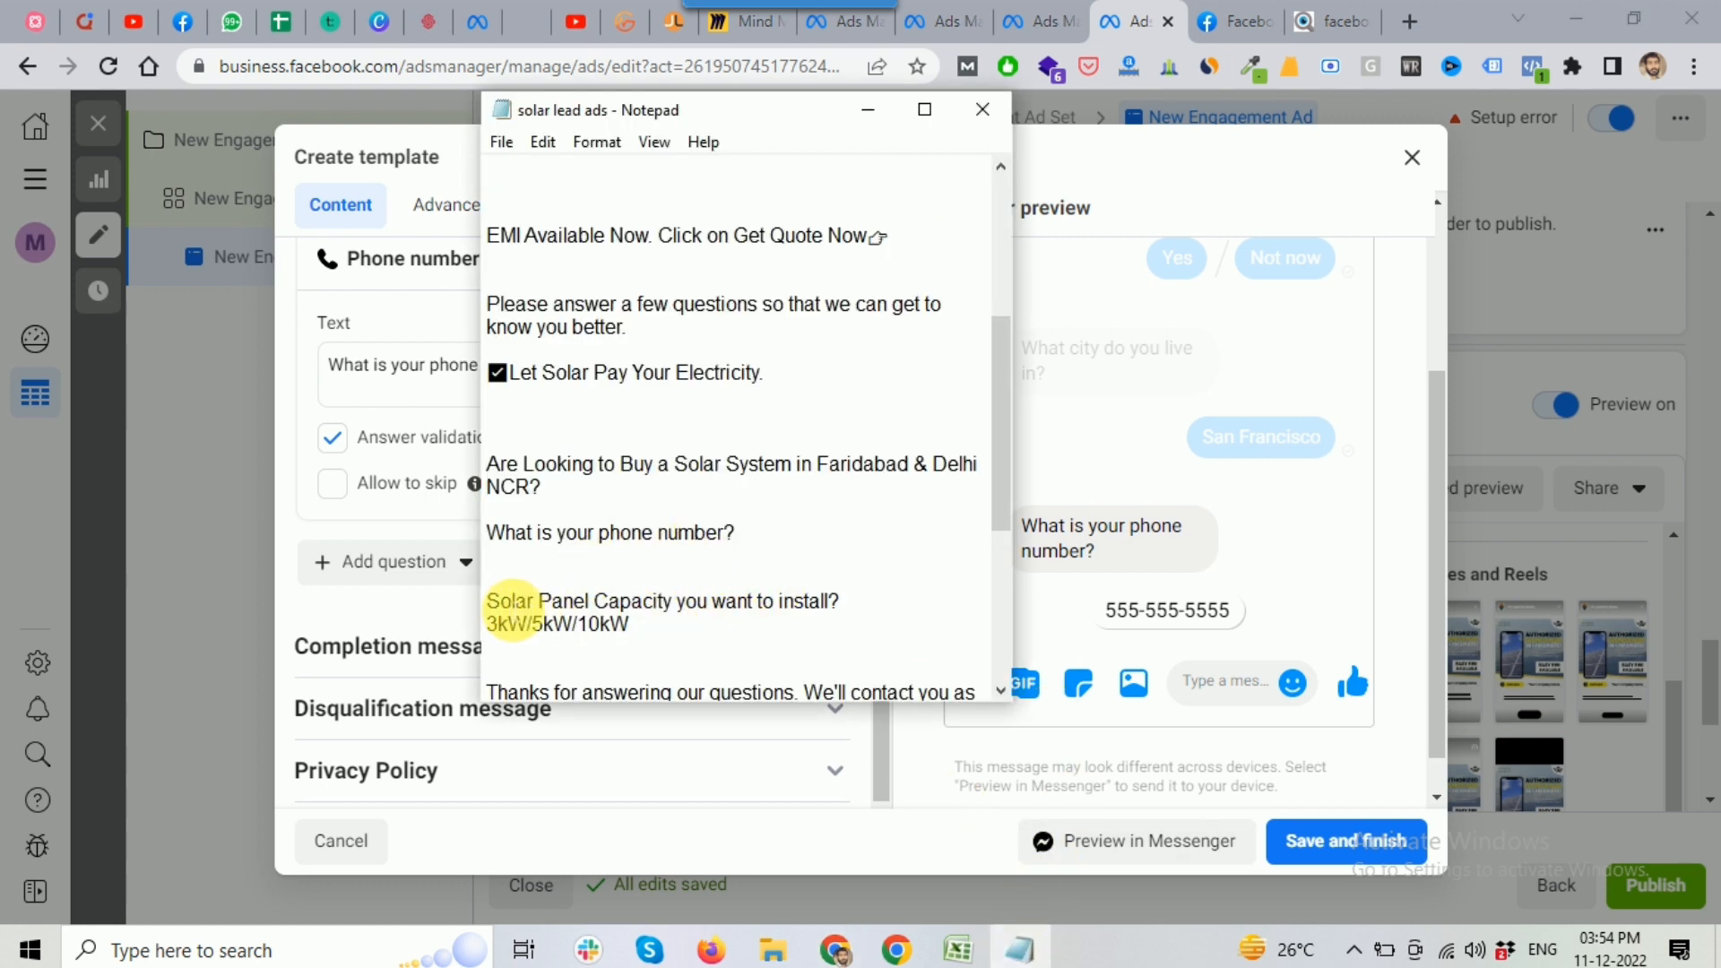
pyautogui.moveTo(492, 609); pyautogui.dragTo(861, 610)
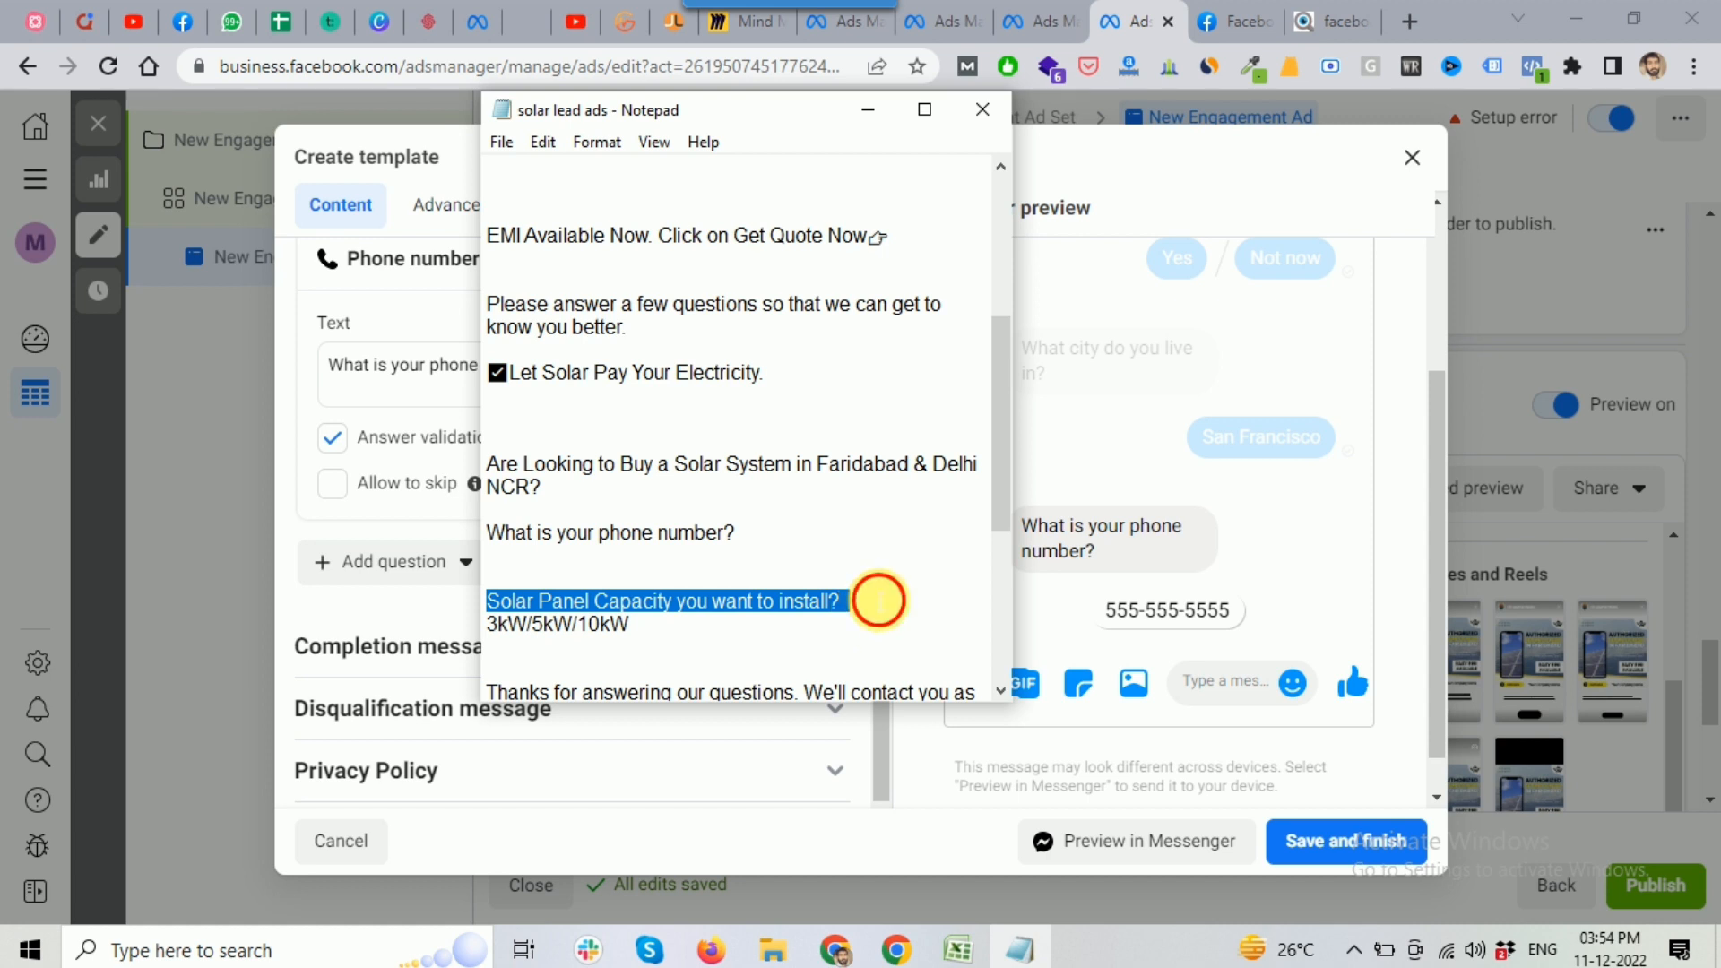
pyautogui.click(878, 600)
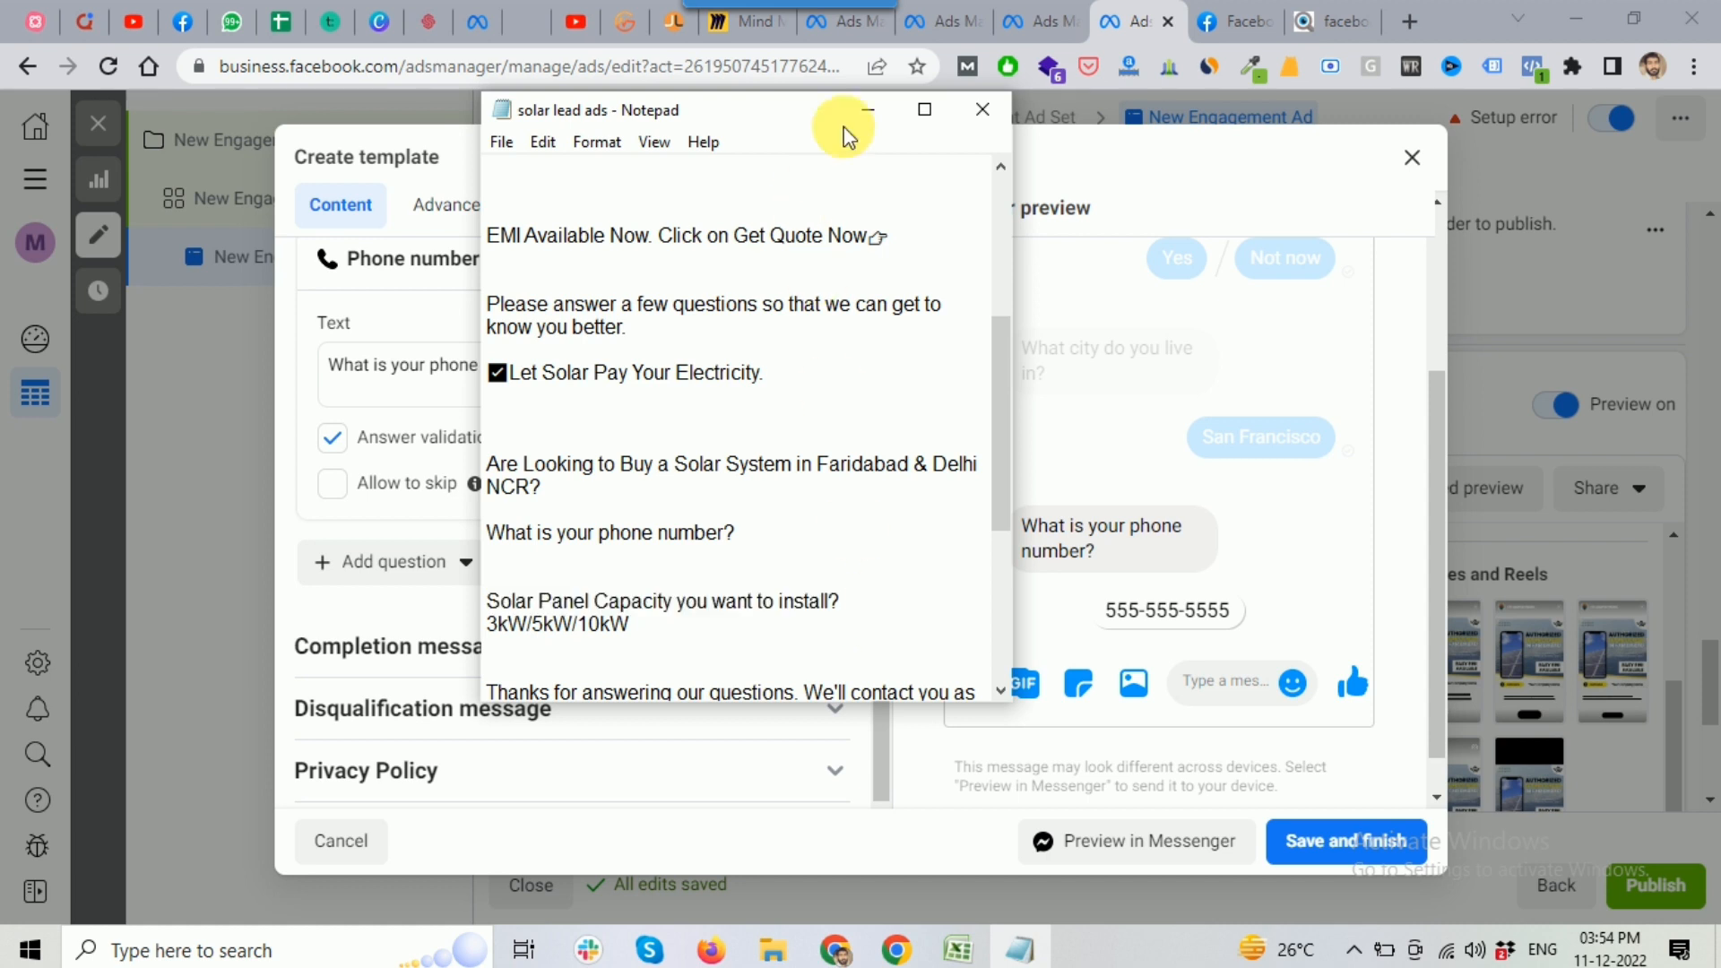
pyautogui.click(866, 111)
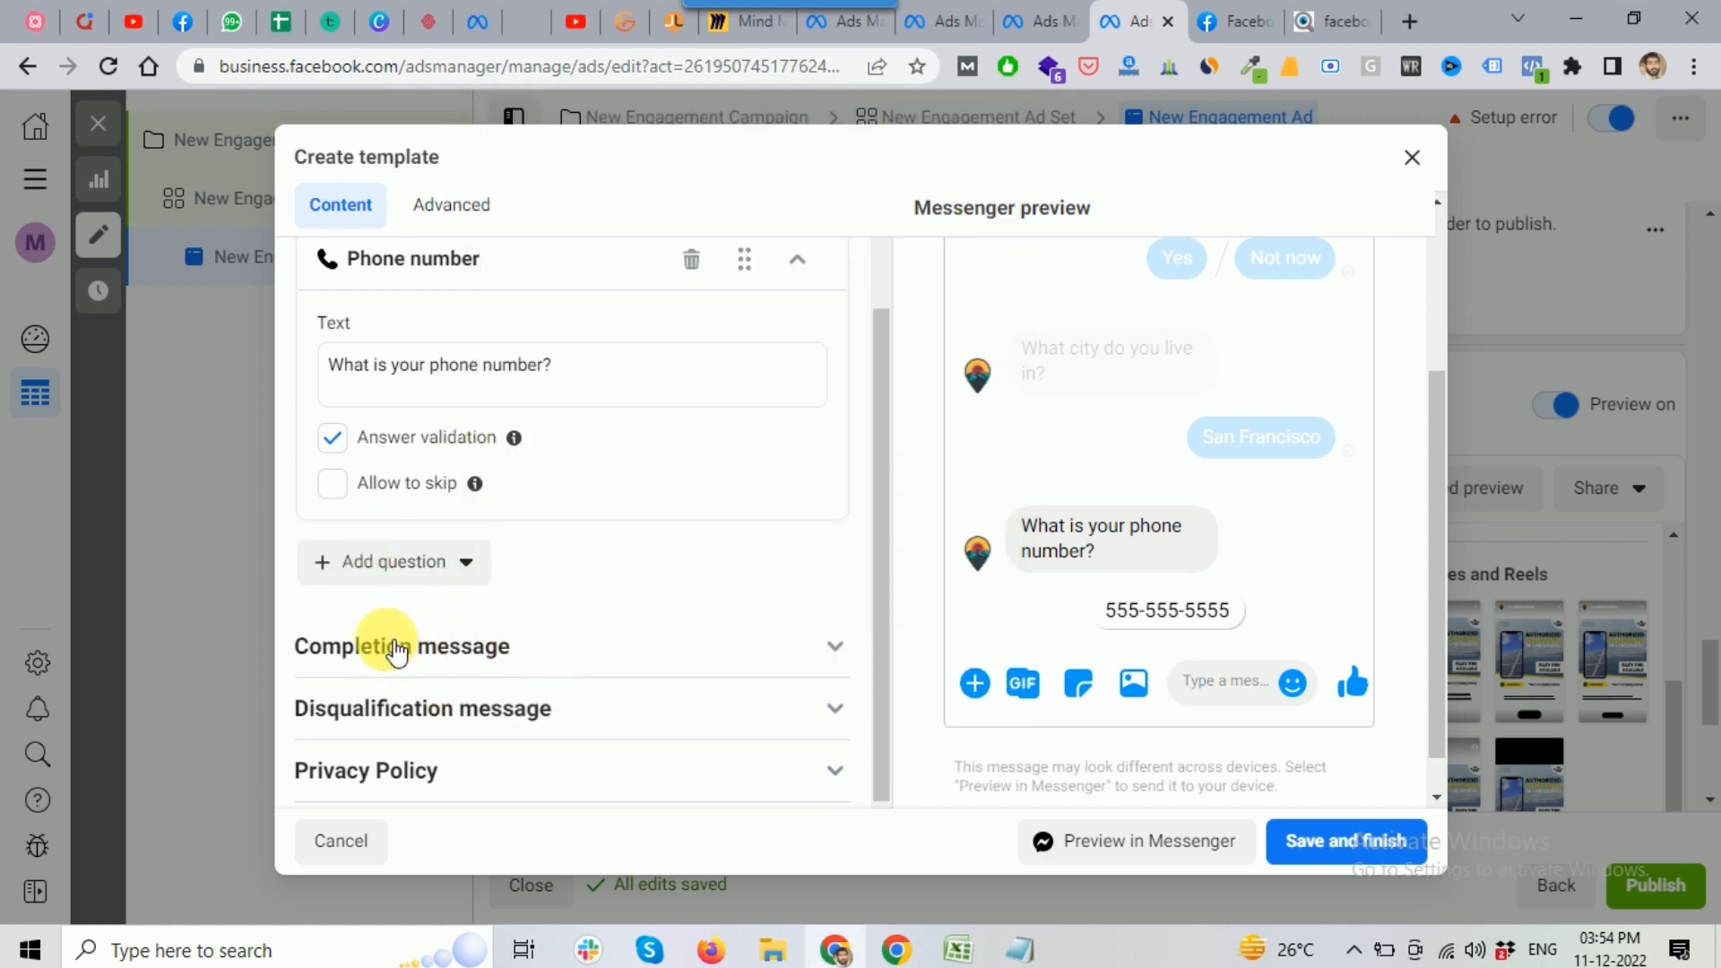
# Collapse the Questions section and review the completion message's text and attachment options
pyautogui.scroll(7, 811, 534)
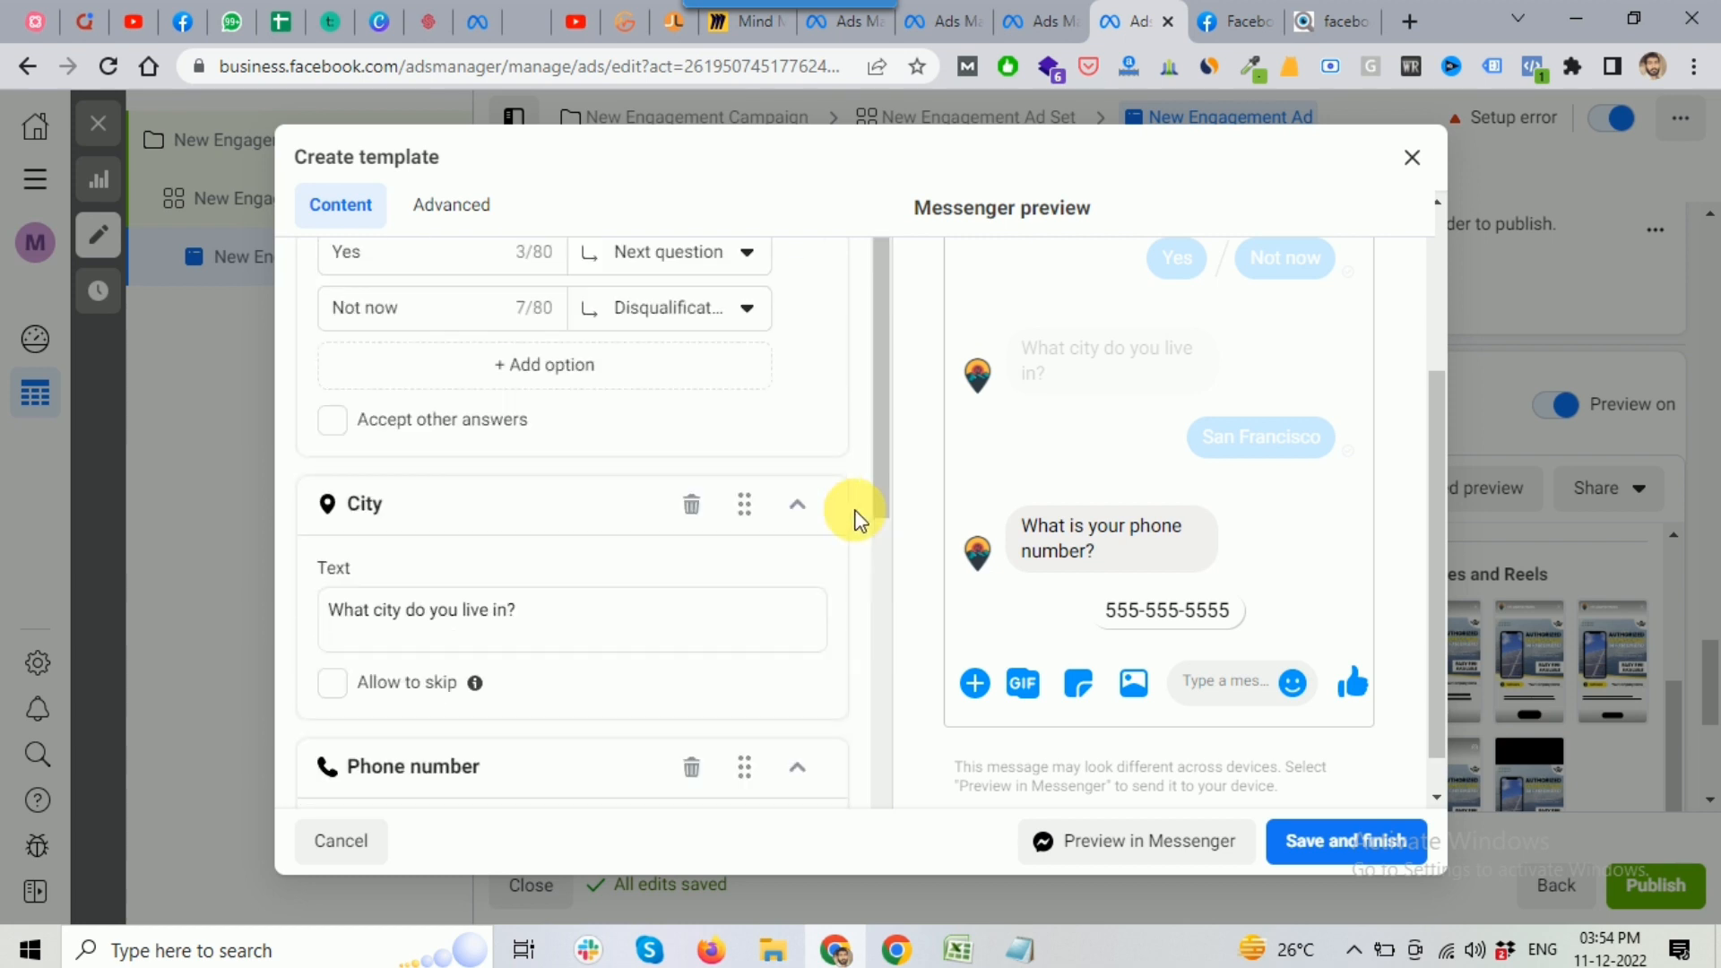
pyautogui.click(797, 272)
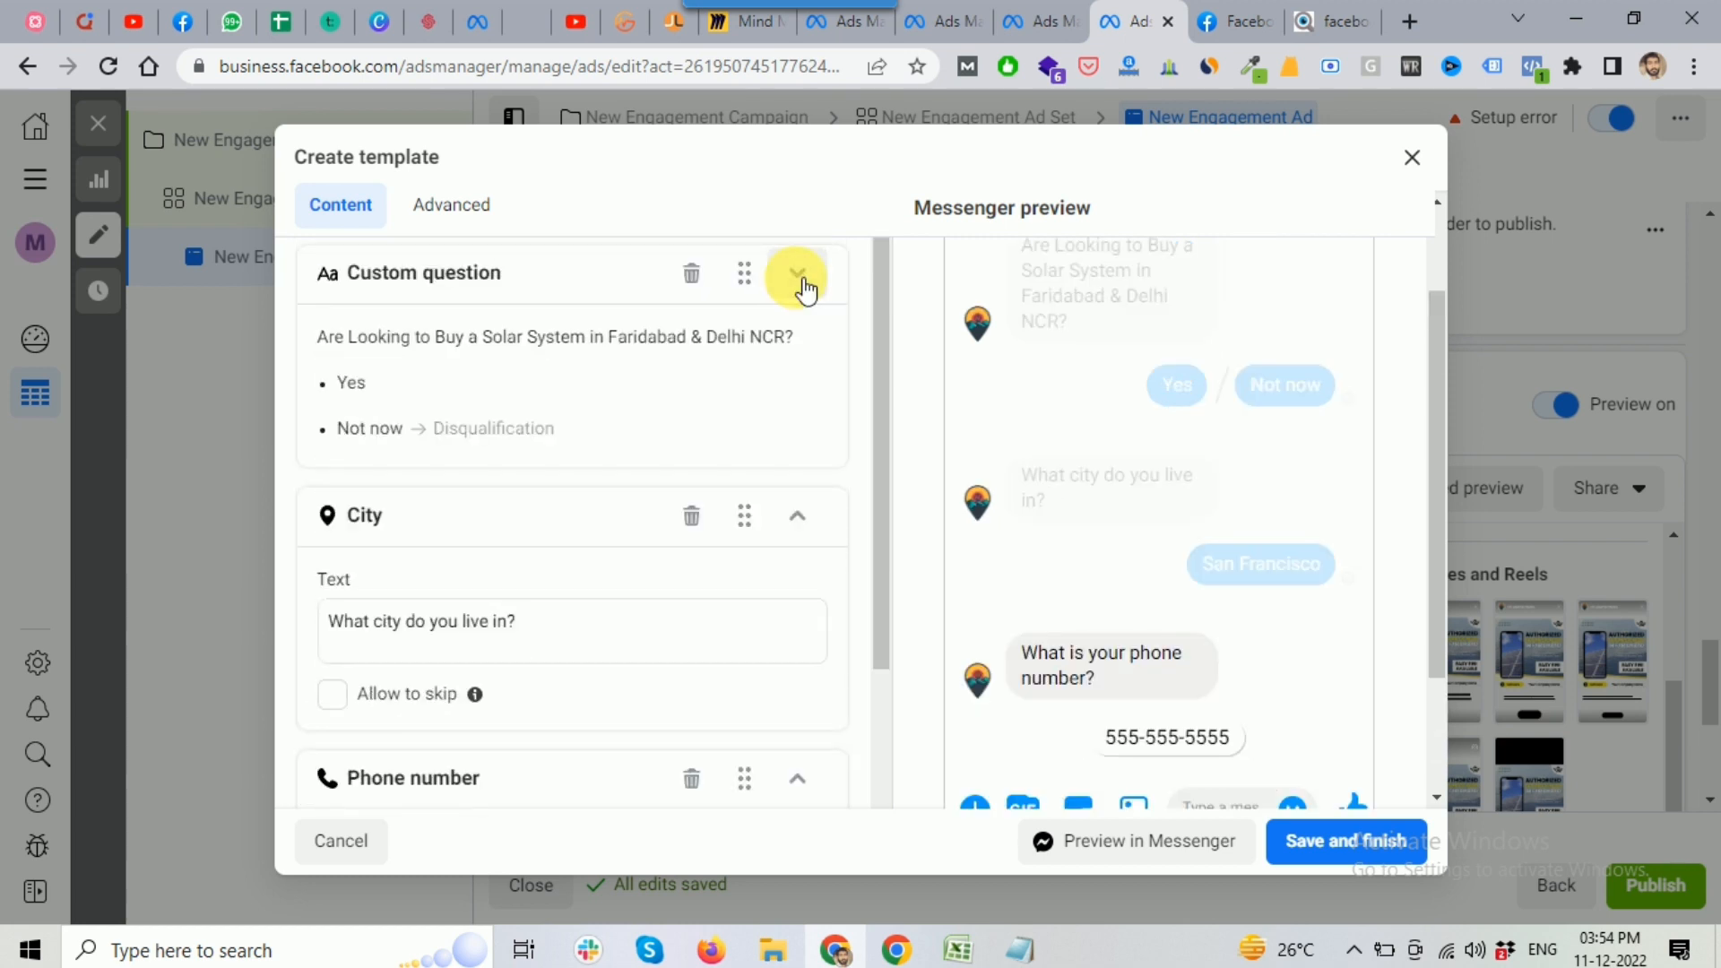
pyautogui.scroll(2, 795, 513)
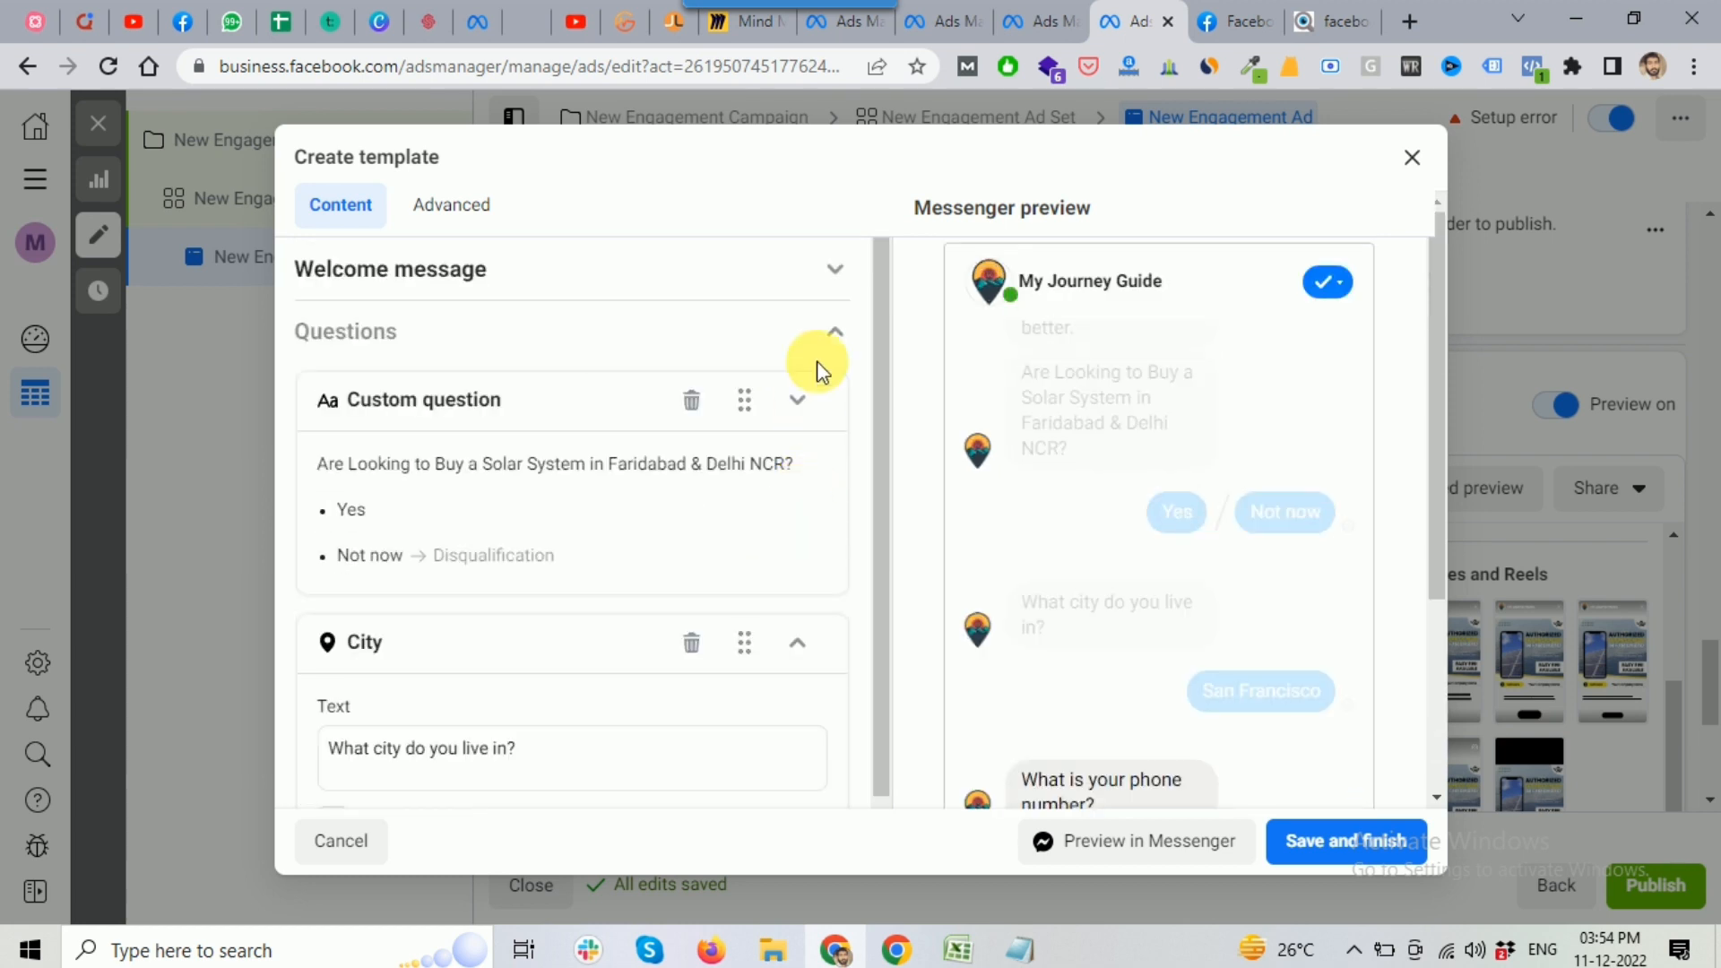
pyautogui.click(838, 331)
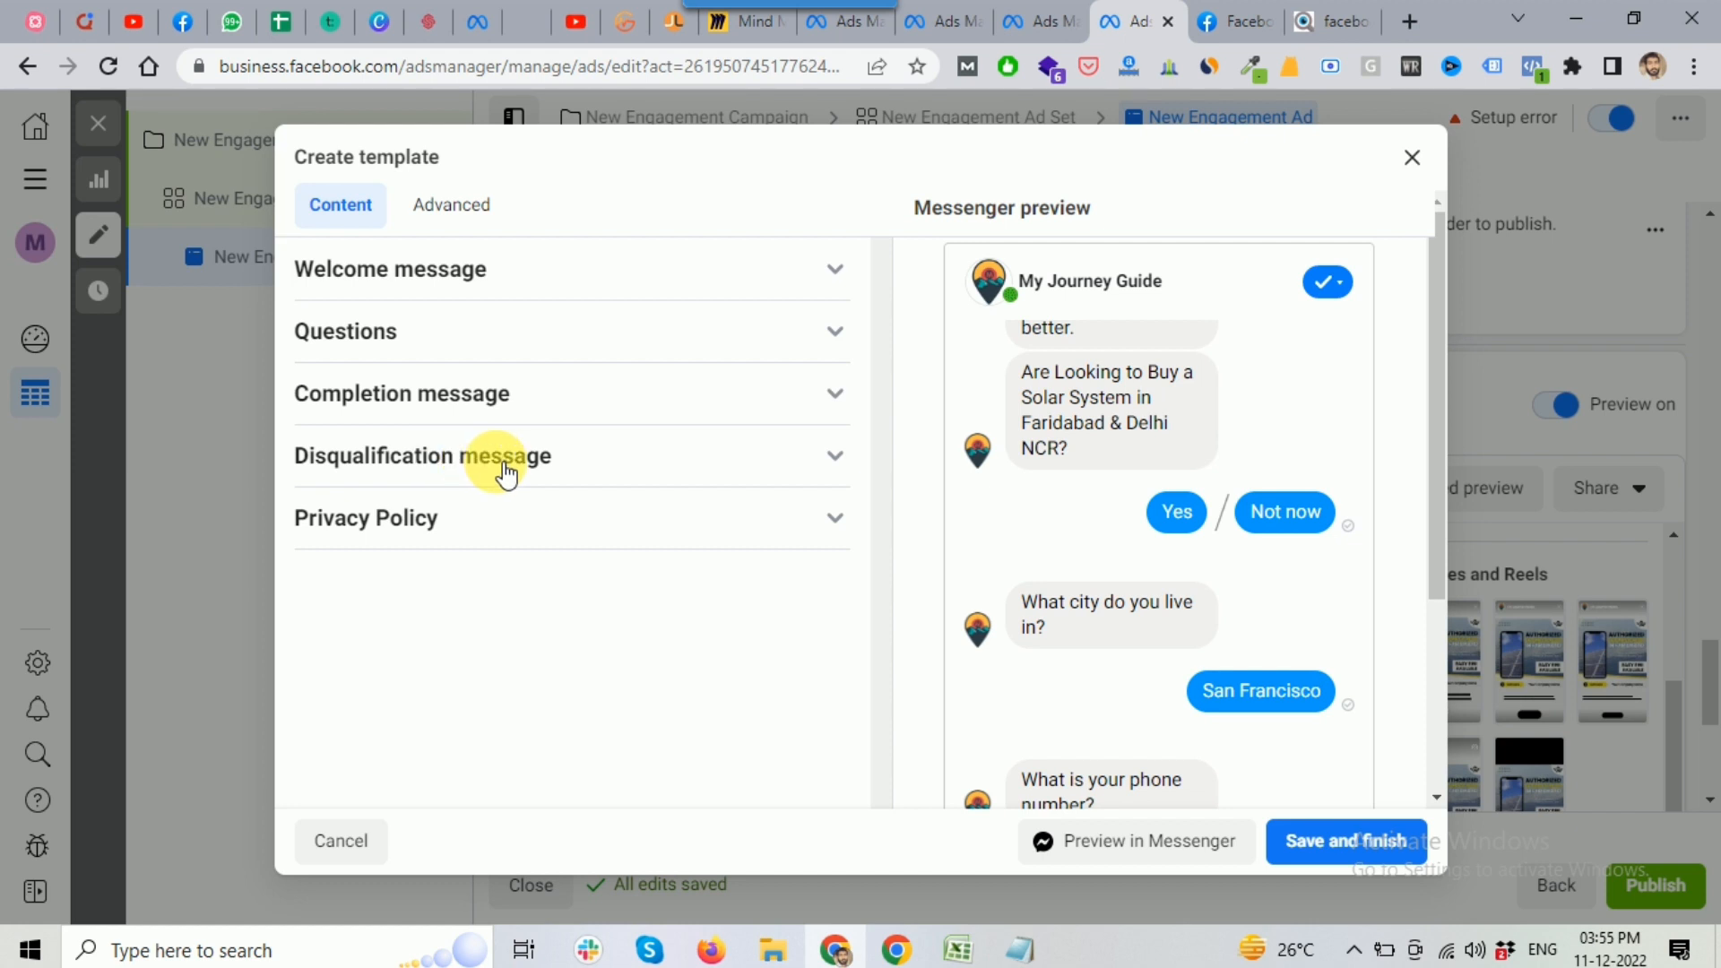
pyautogui.click(407, 417)
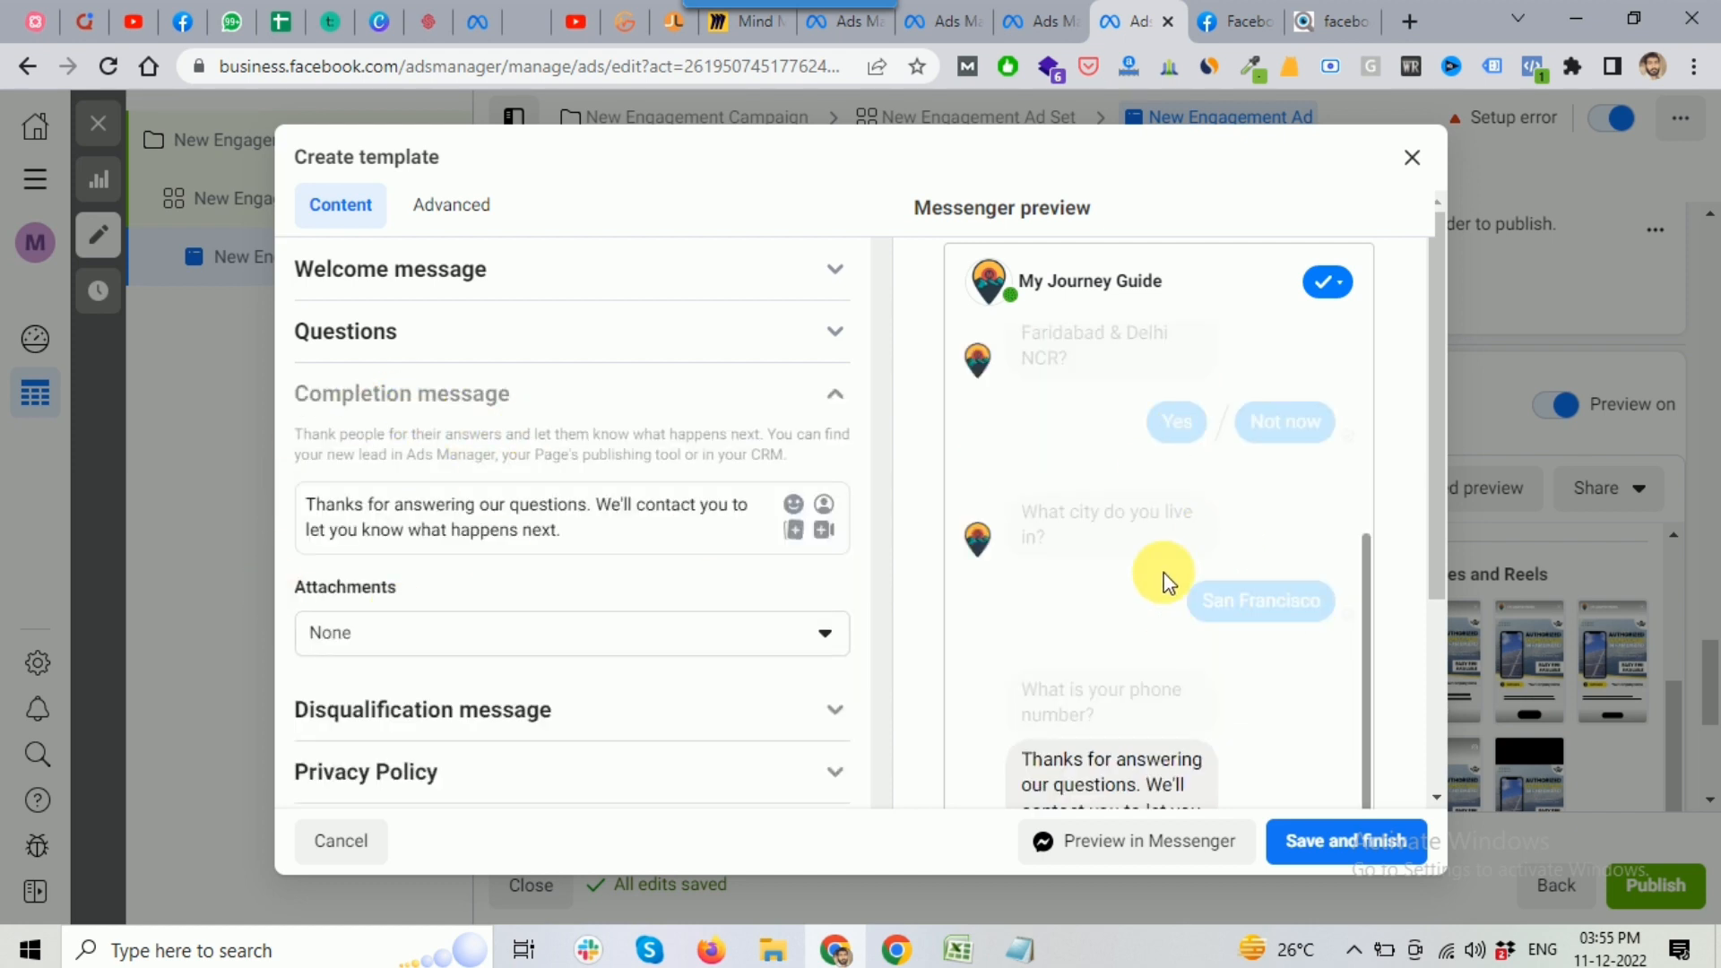
pyautogui.click(617, 547)
pyautogui.scroll(-2, 469, 595)
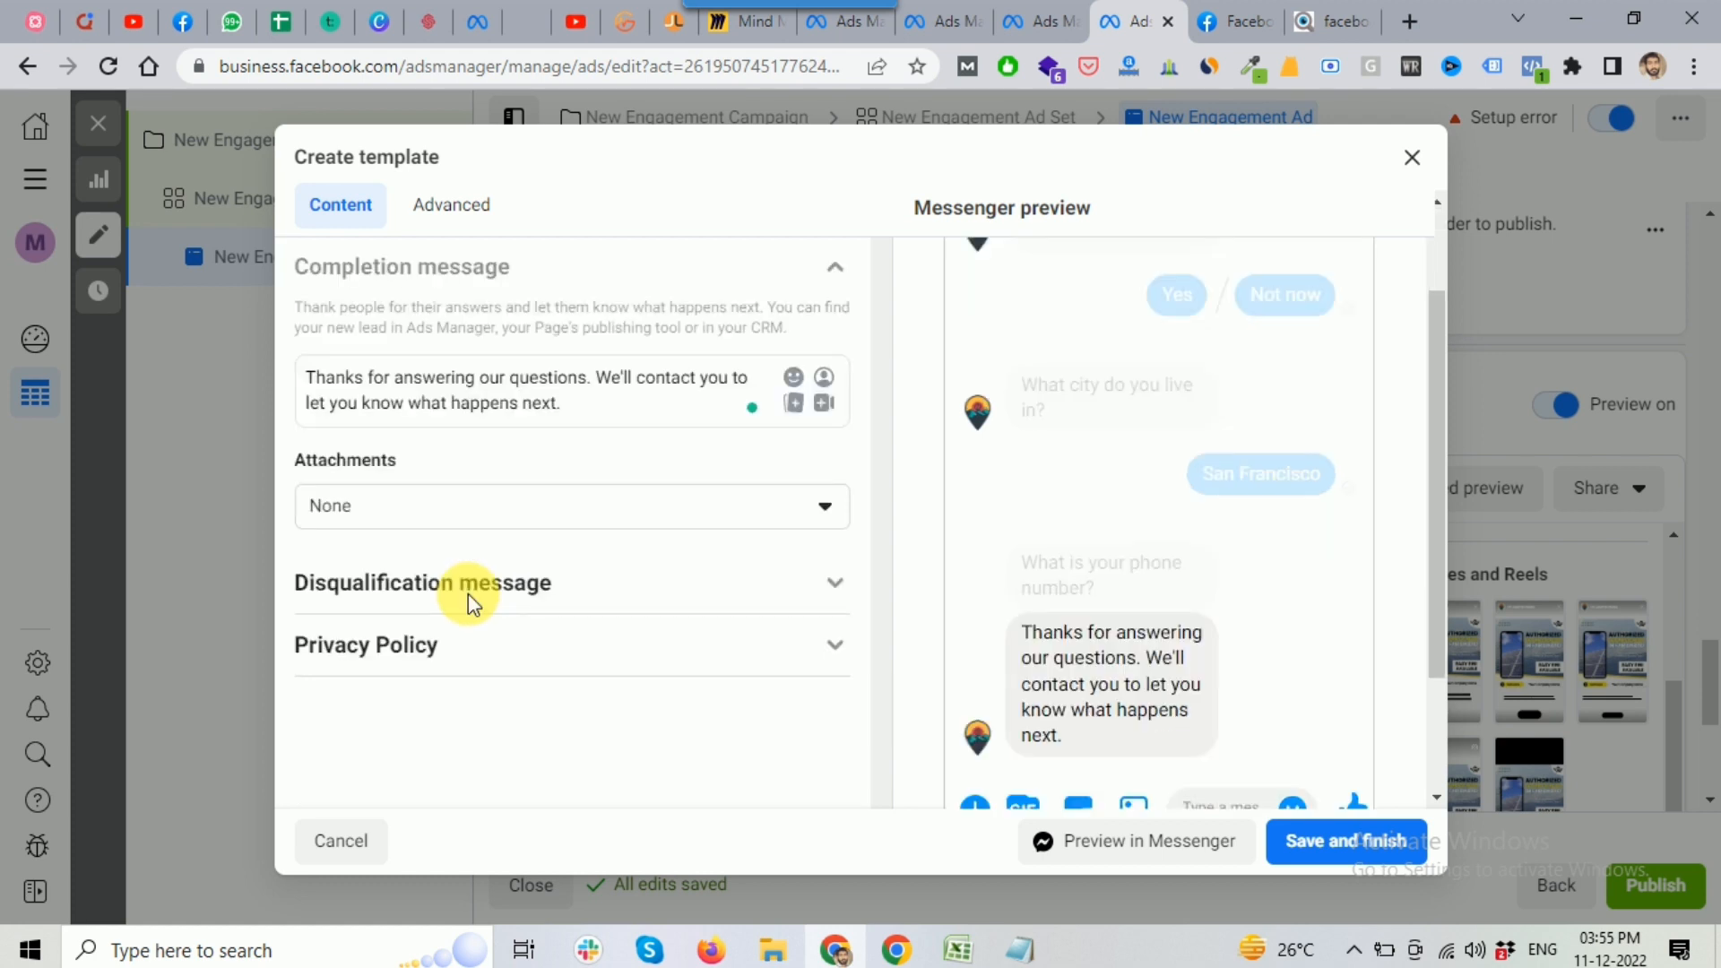
pyautogui.moveTo(308, 468); pyautogui.dragTo(418, 470)
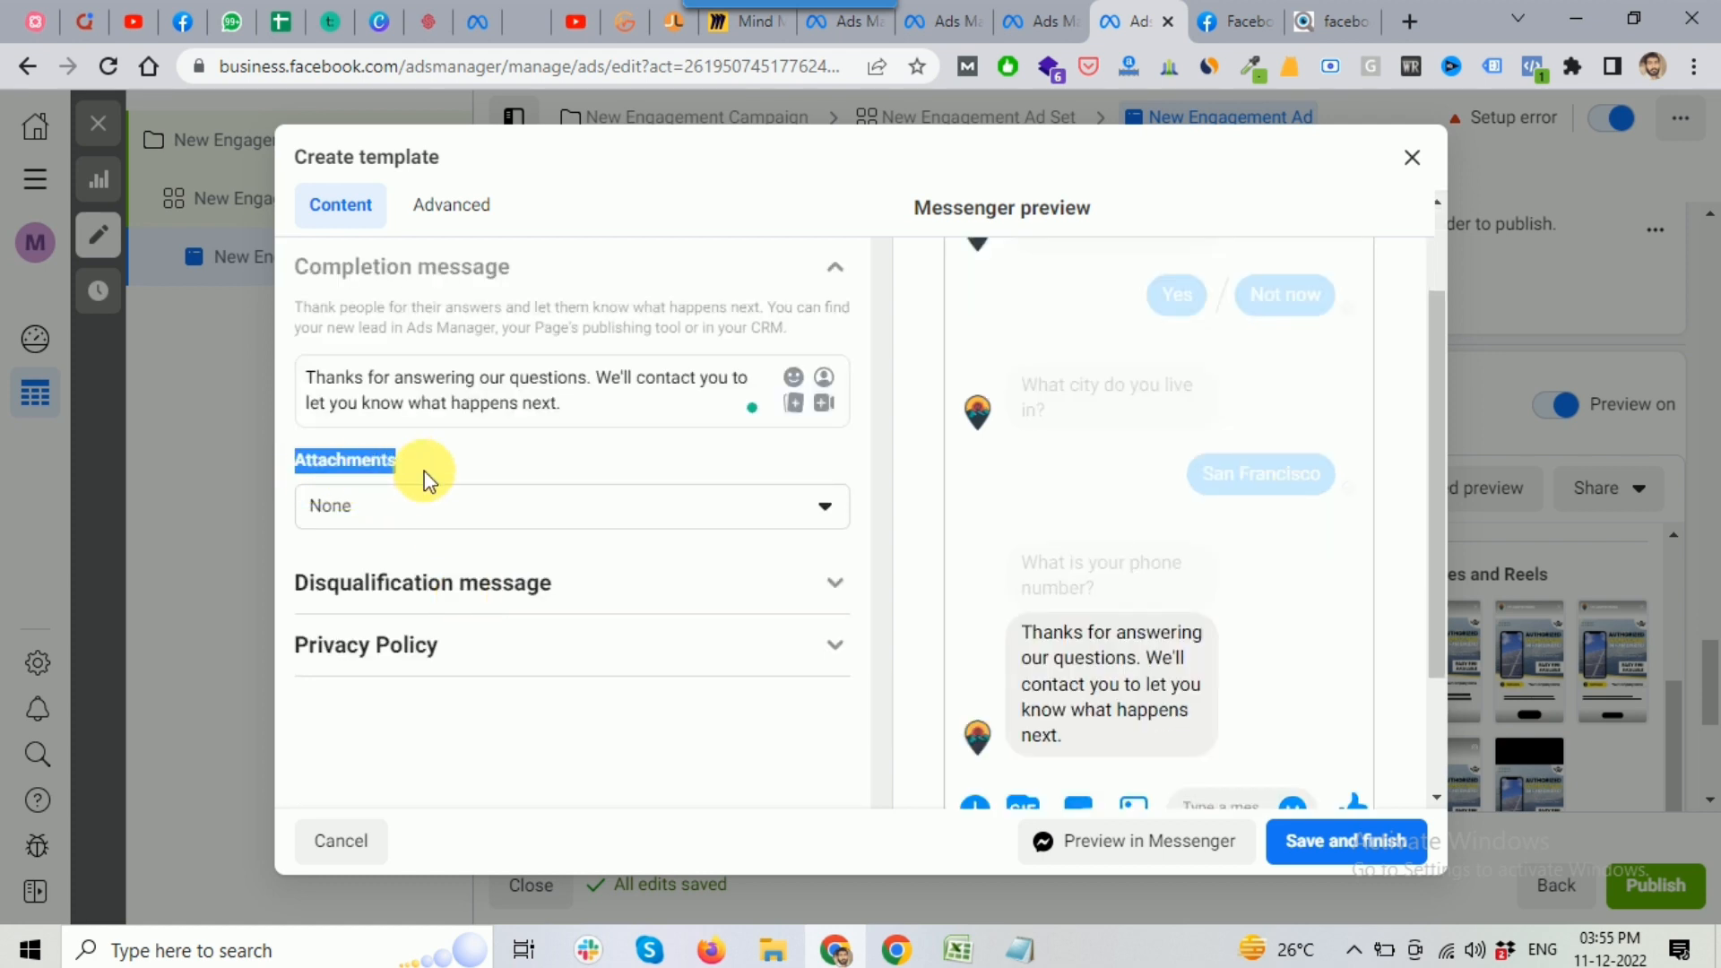
pyautogui.click(391, 508)
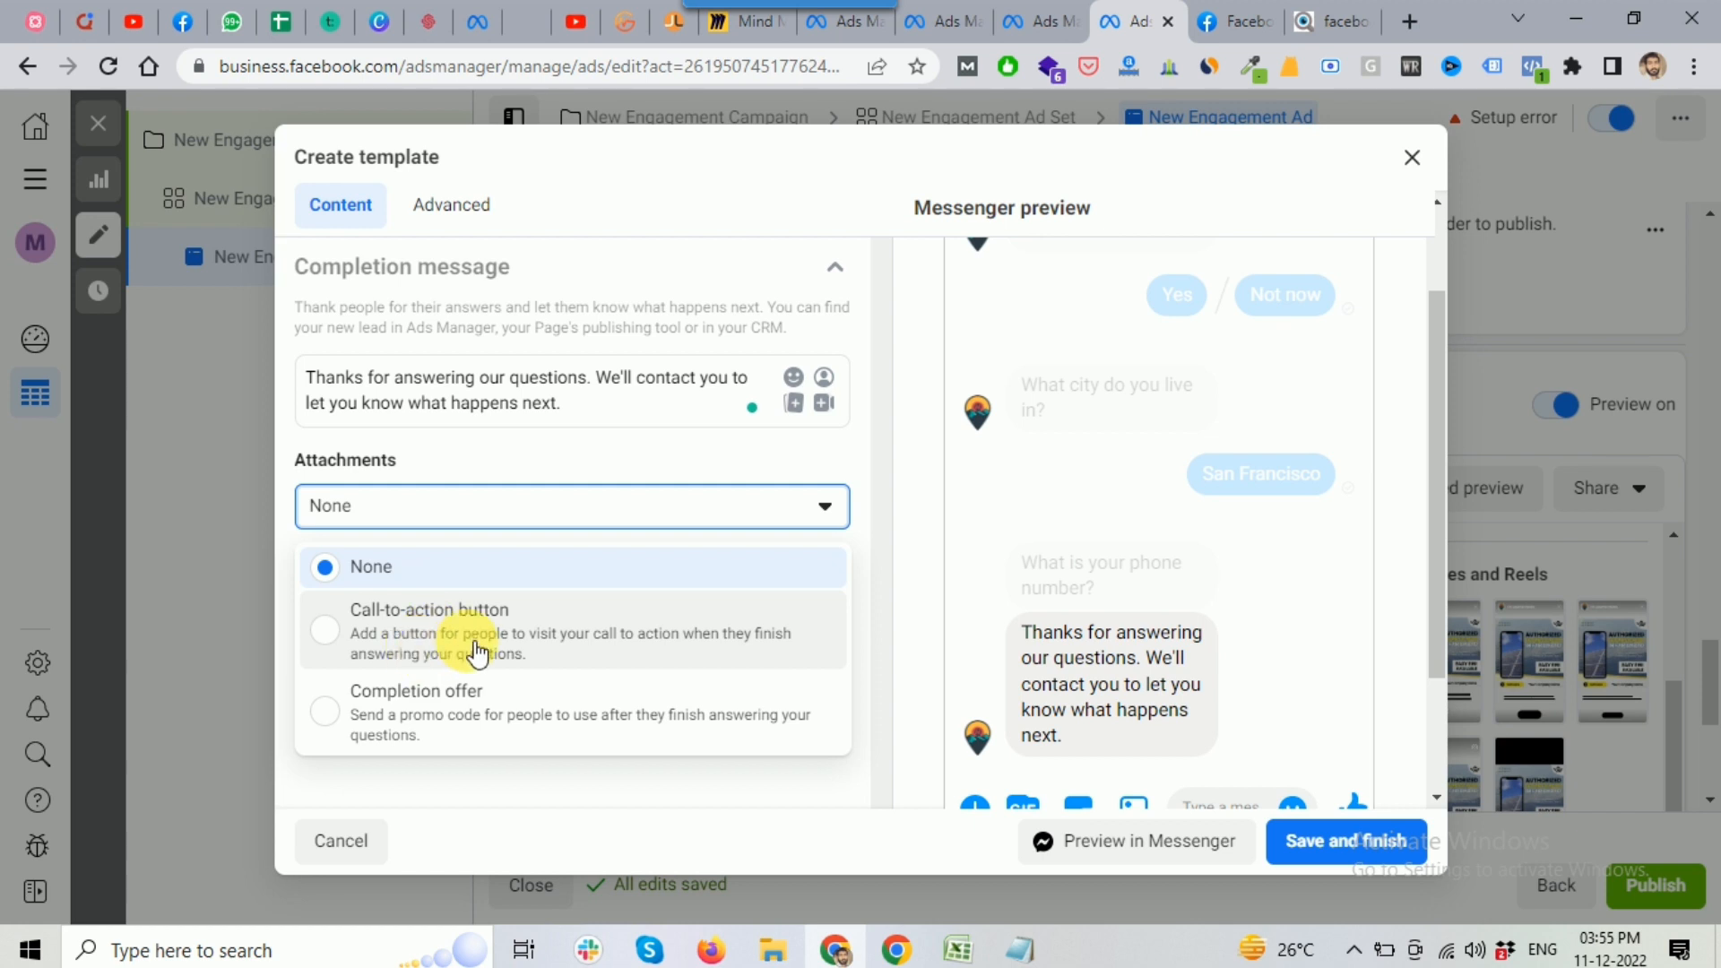
pyautogui.click(439, 453)
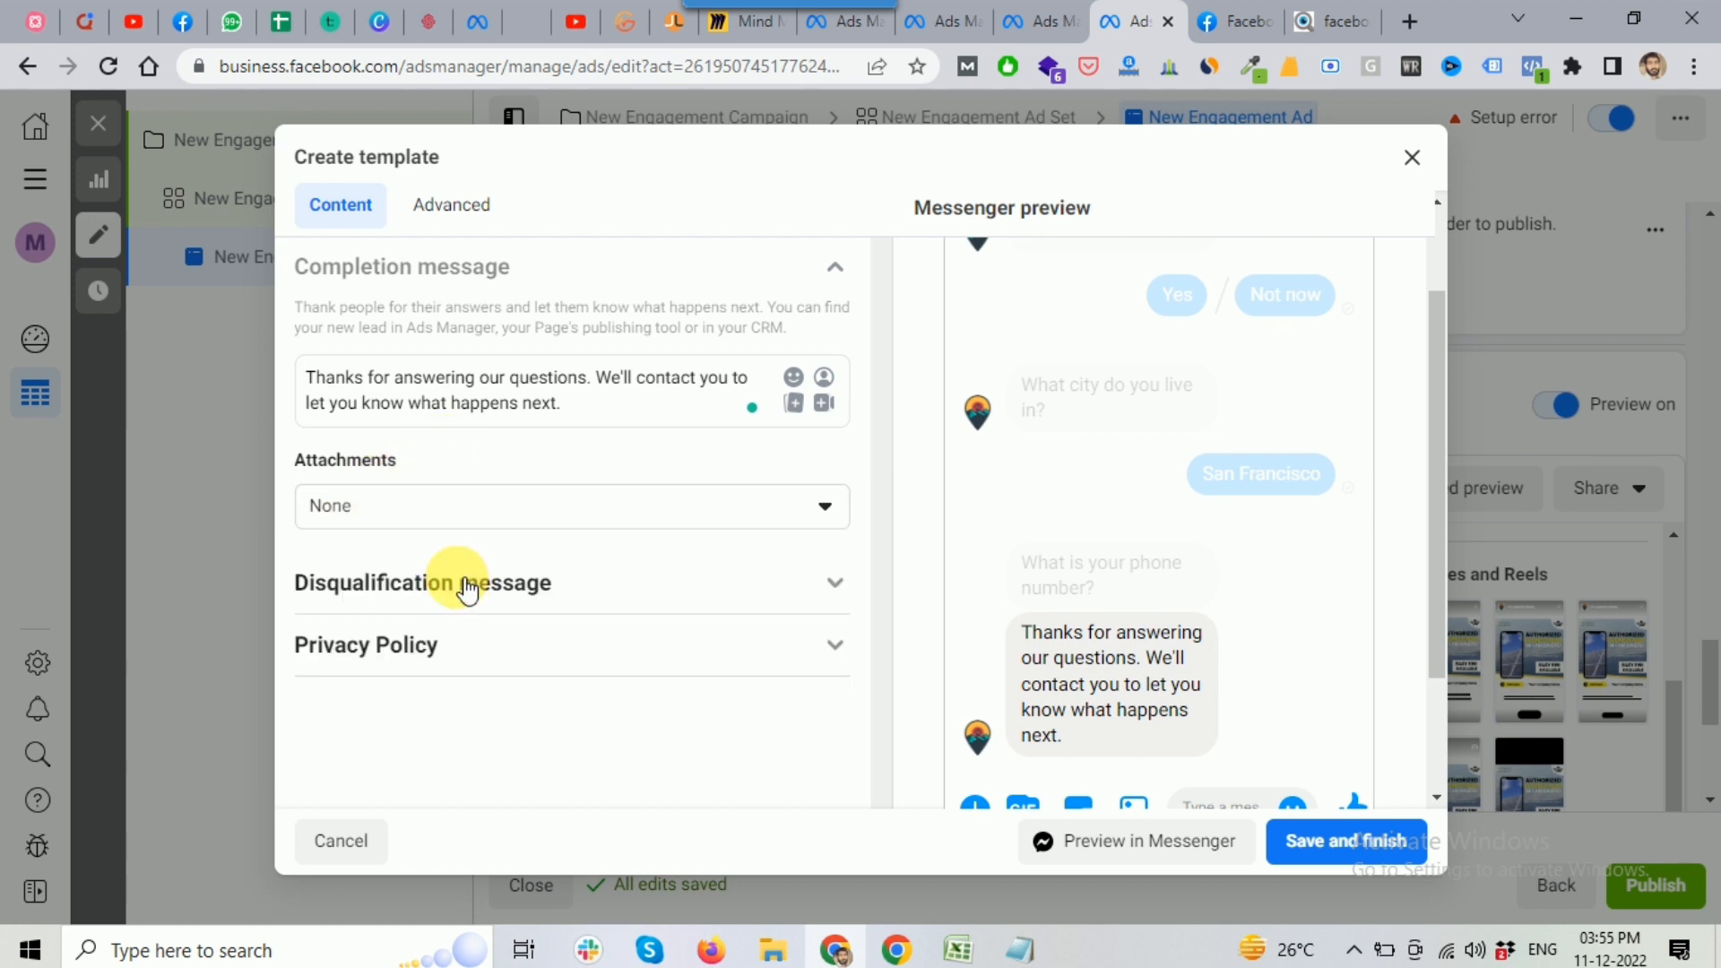
# Replace the disqualification message with the Notepad text that starts "Don't let electricity bills add to your worry" and ends with the contact number
pyautogui.click(466, 587)
pyautogui.click(459, 443)
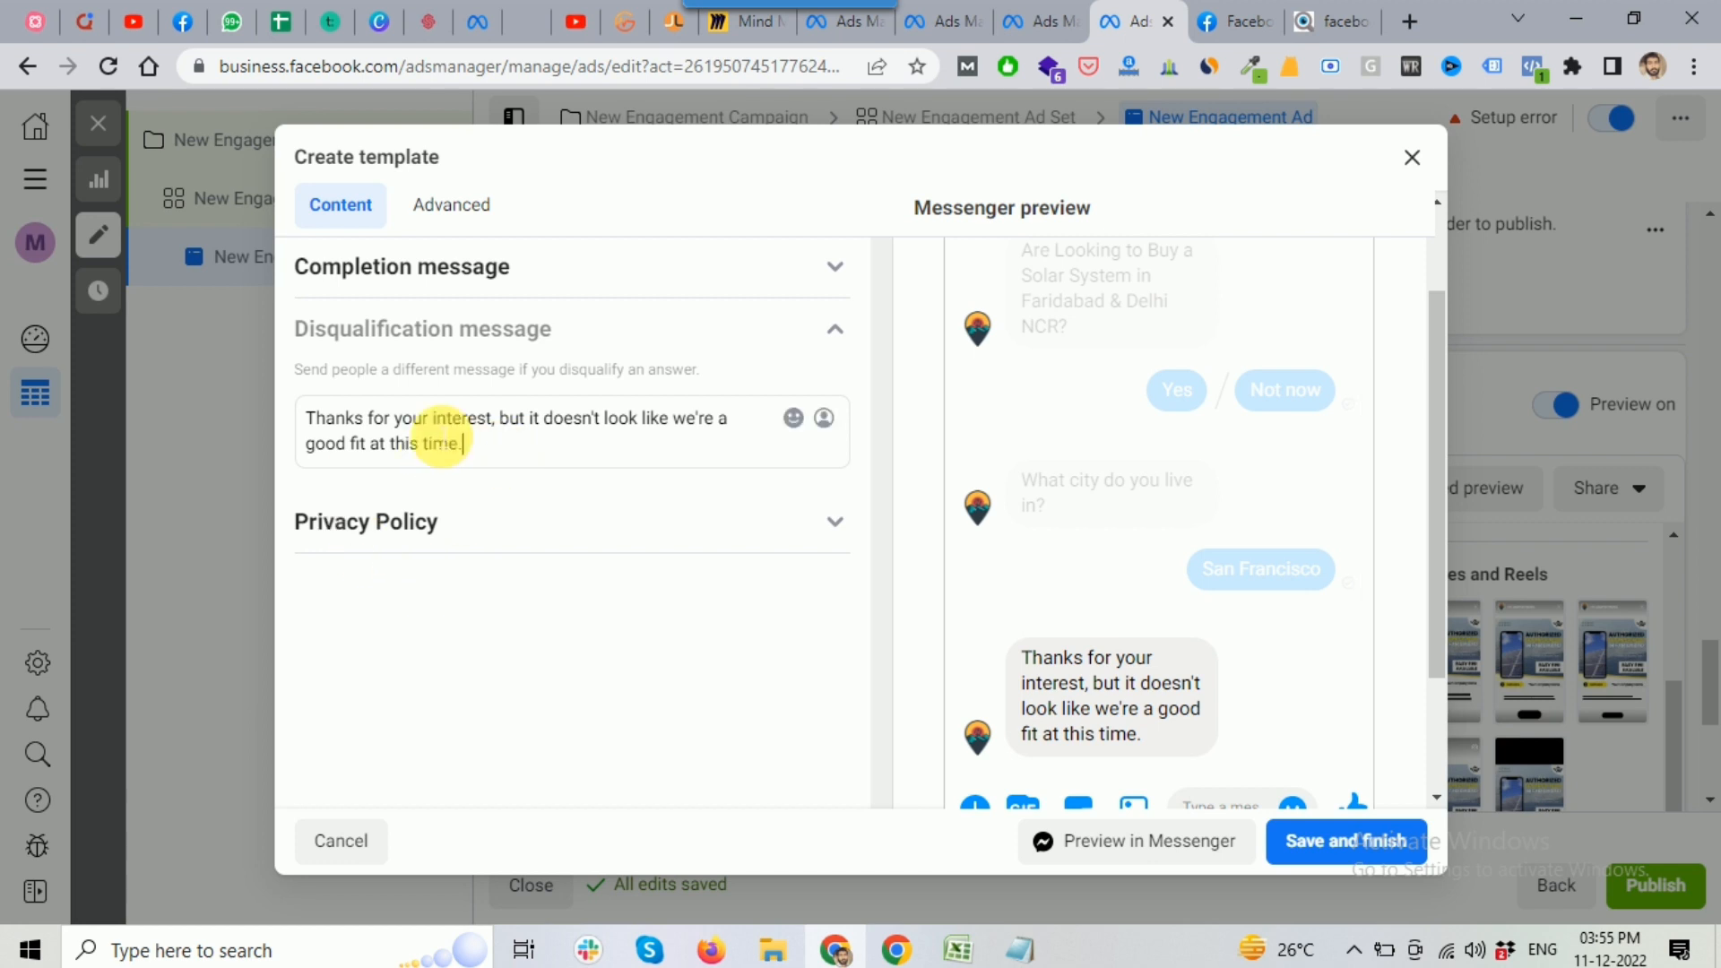
pyautogui.scroll(-4, 841, 614)
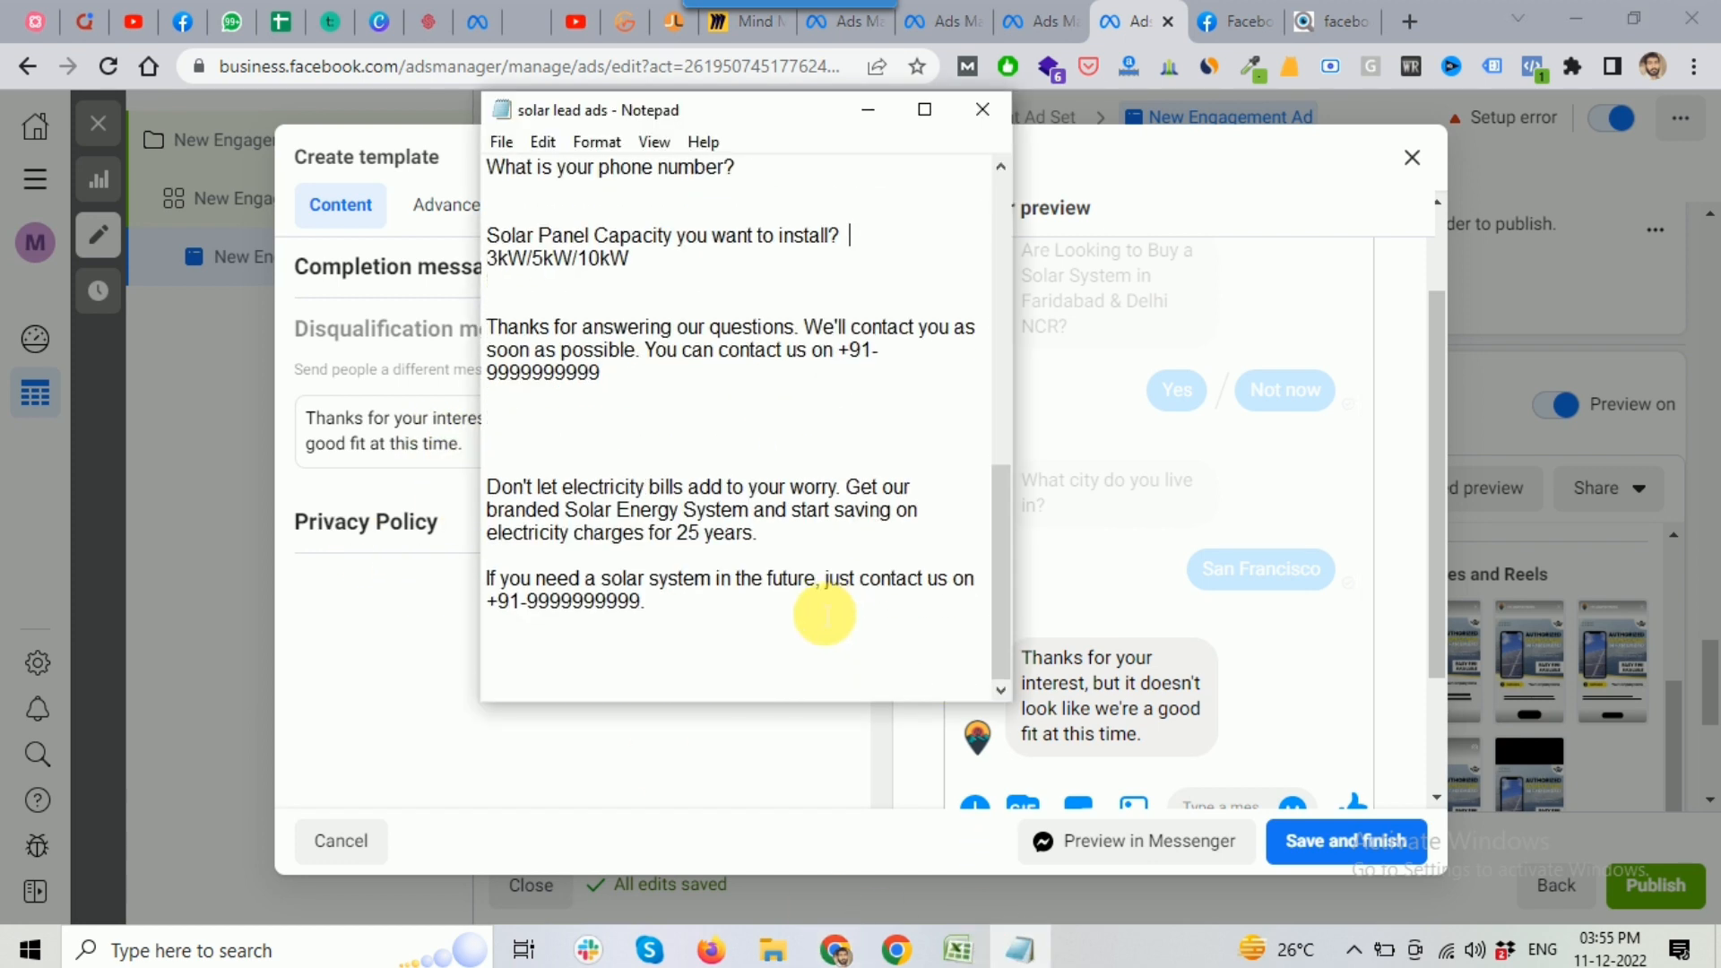
pyautogui.moveTo(691, 622); pyautogui.dragTo(504, 497)
pyautogui.hotkey('ctrl', 'c')
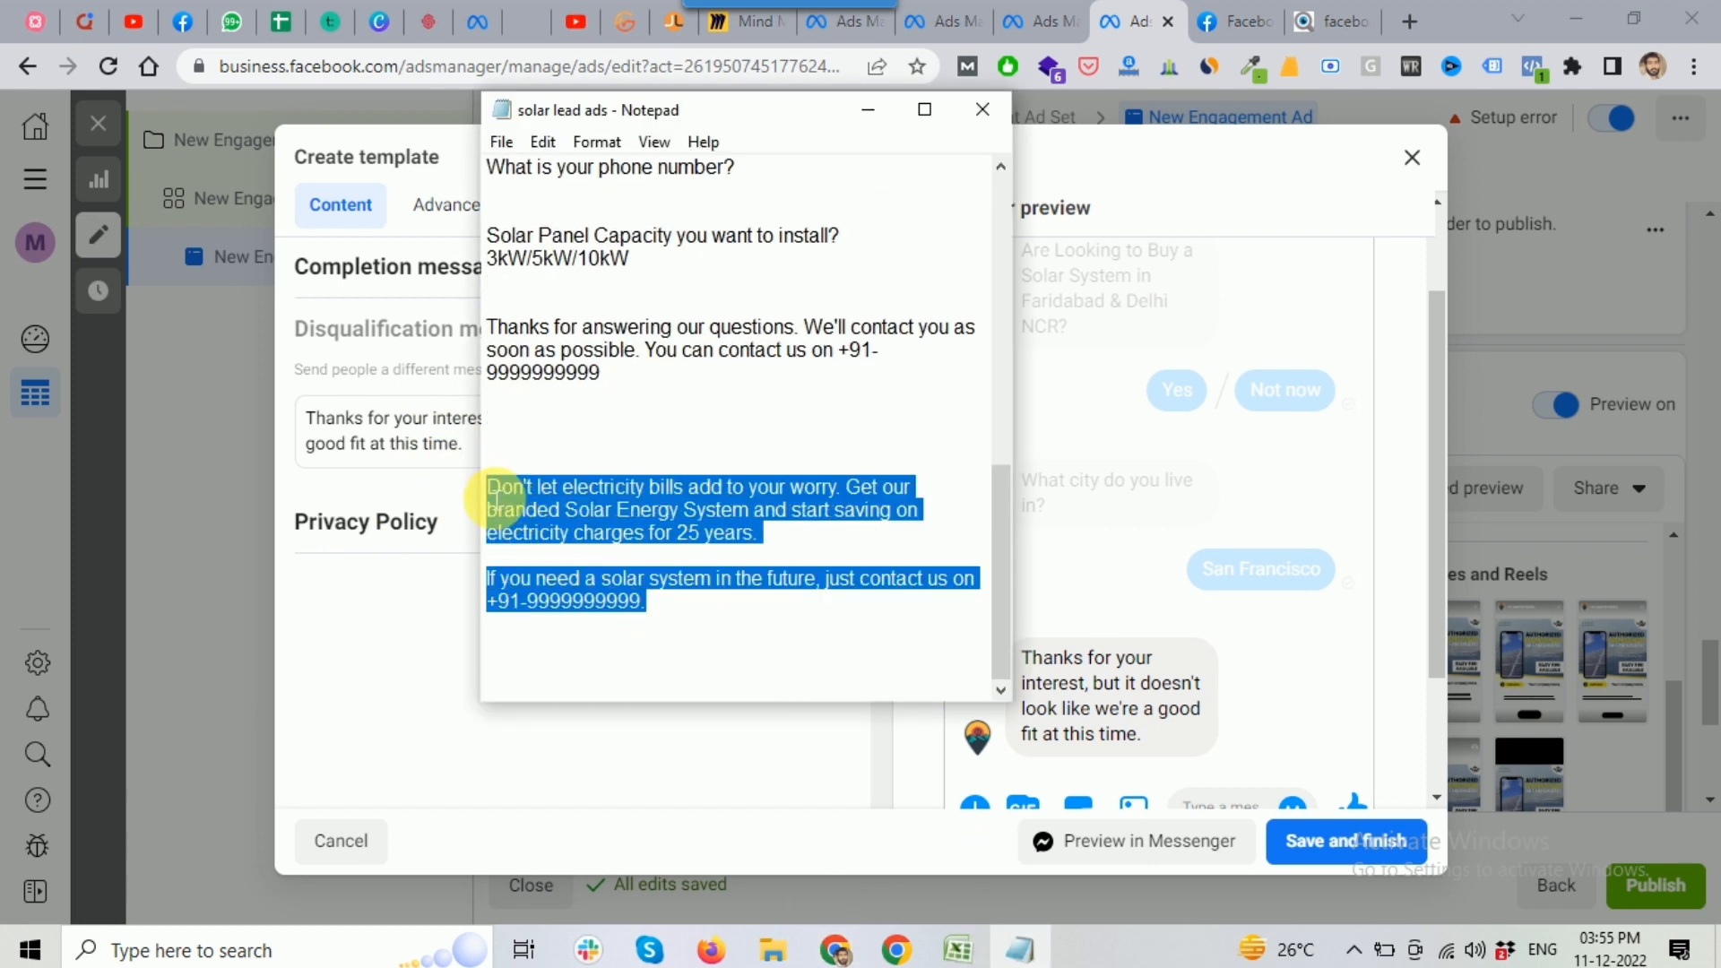
pyautogui.click(380, 454)
pyautogui.hotkey('ctrl', 'a')
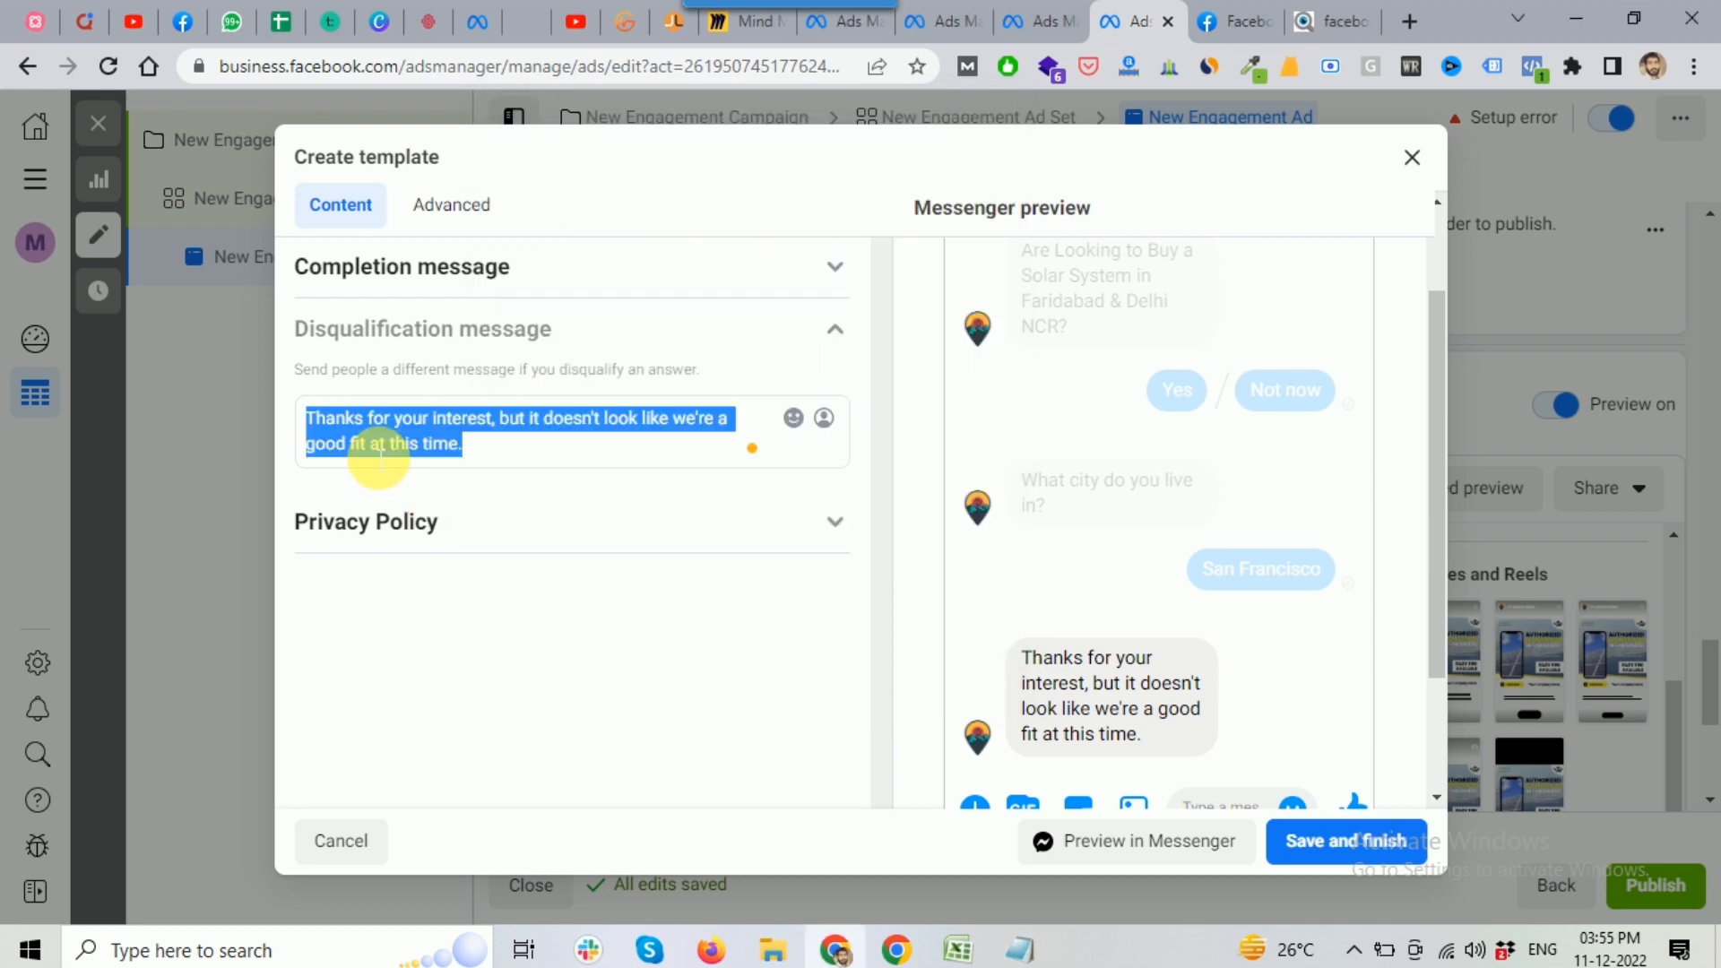
pyautogui.hotkey('ctrl', 'v')
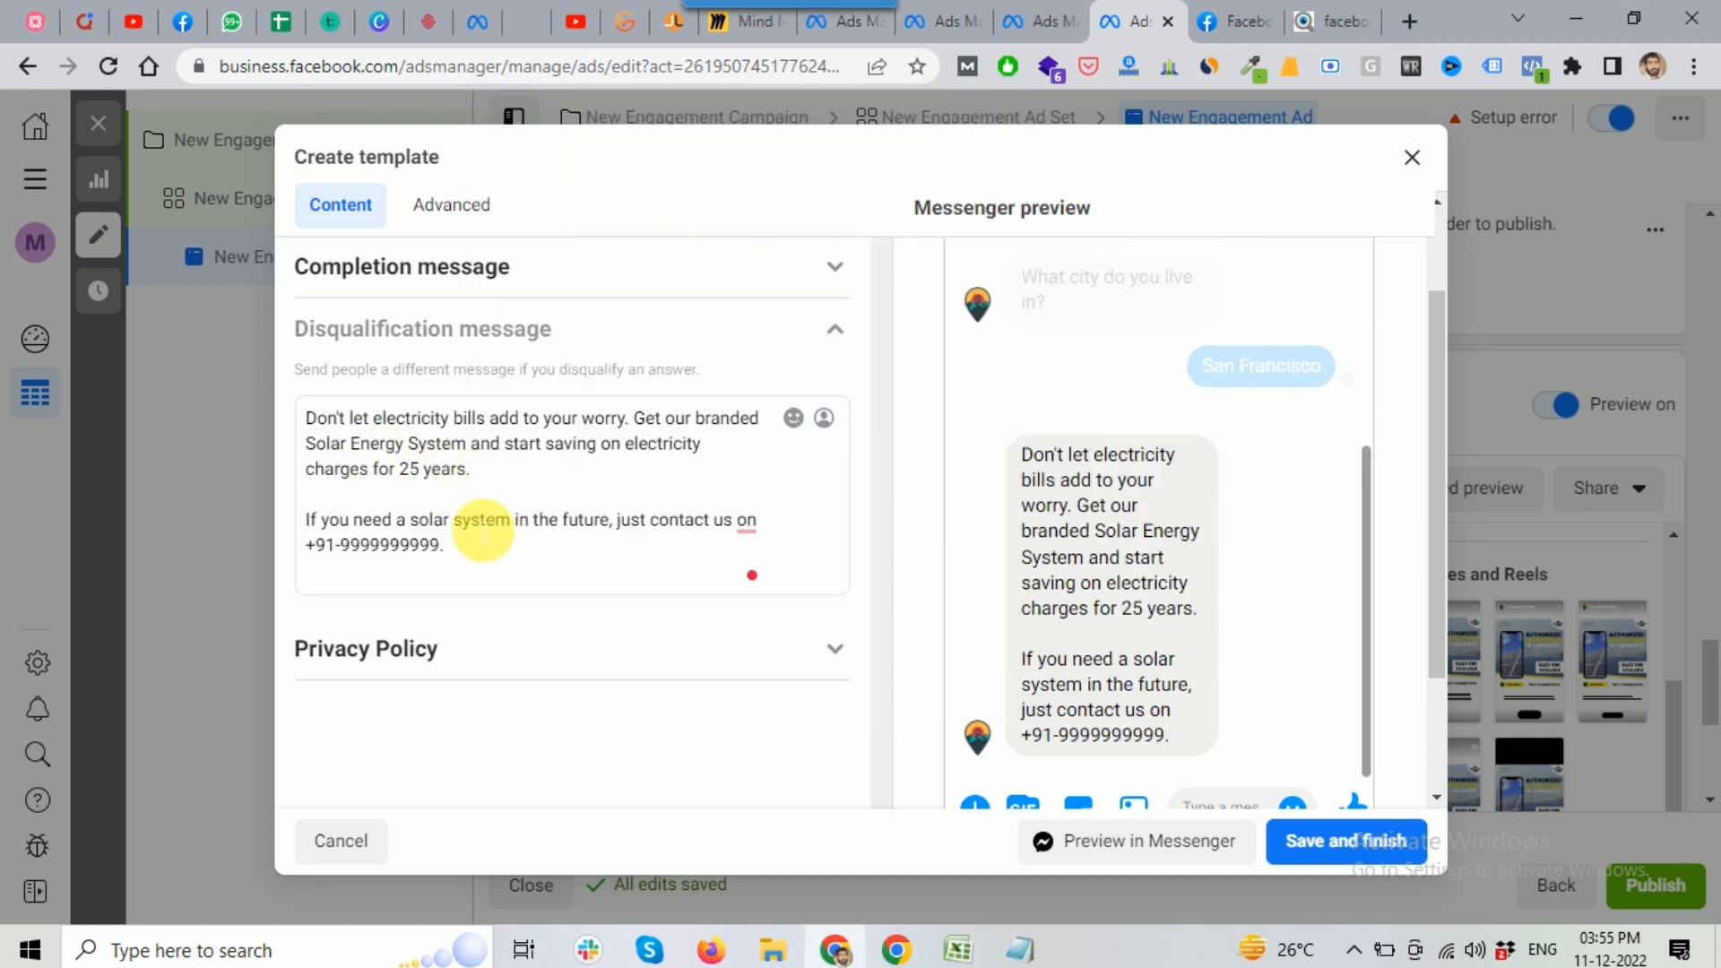
pyautogui.click(411, 537)
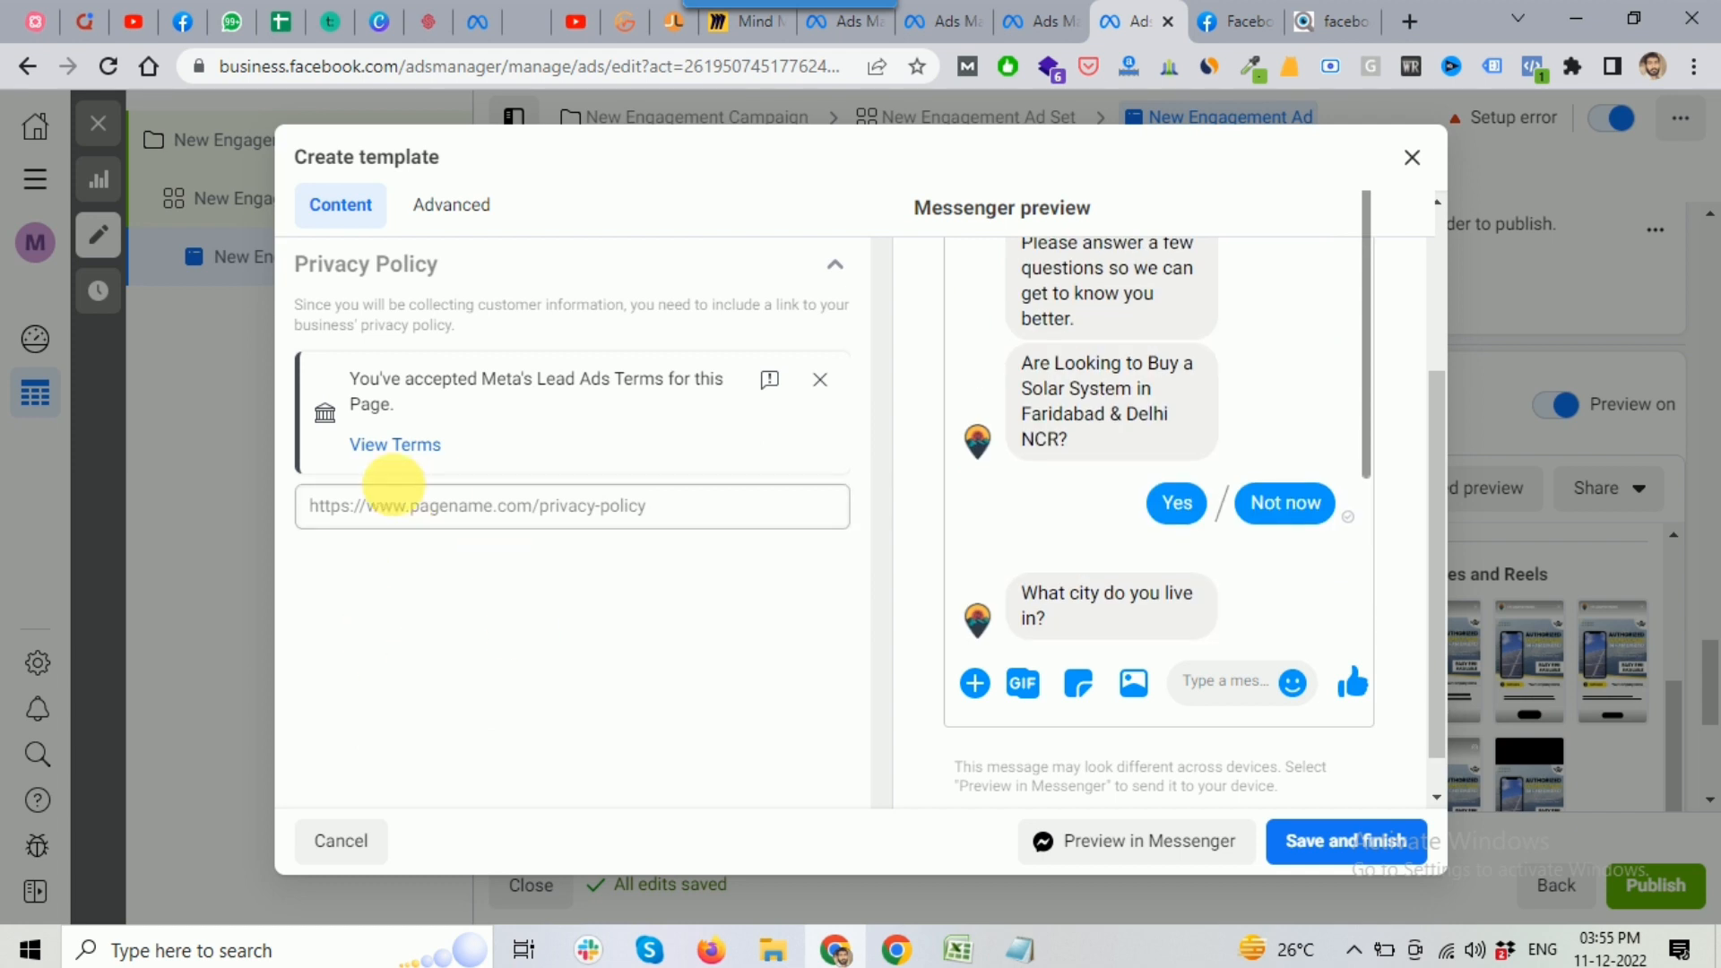
pyautogui.click(360, 515)
pyautogui.write('w')
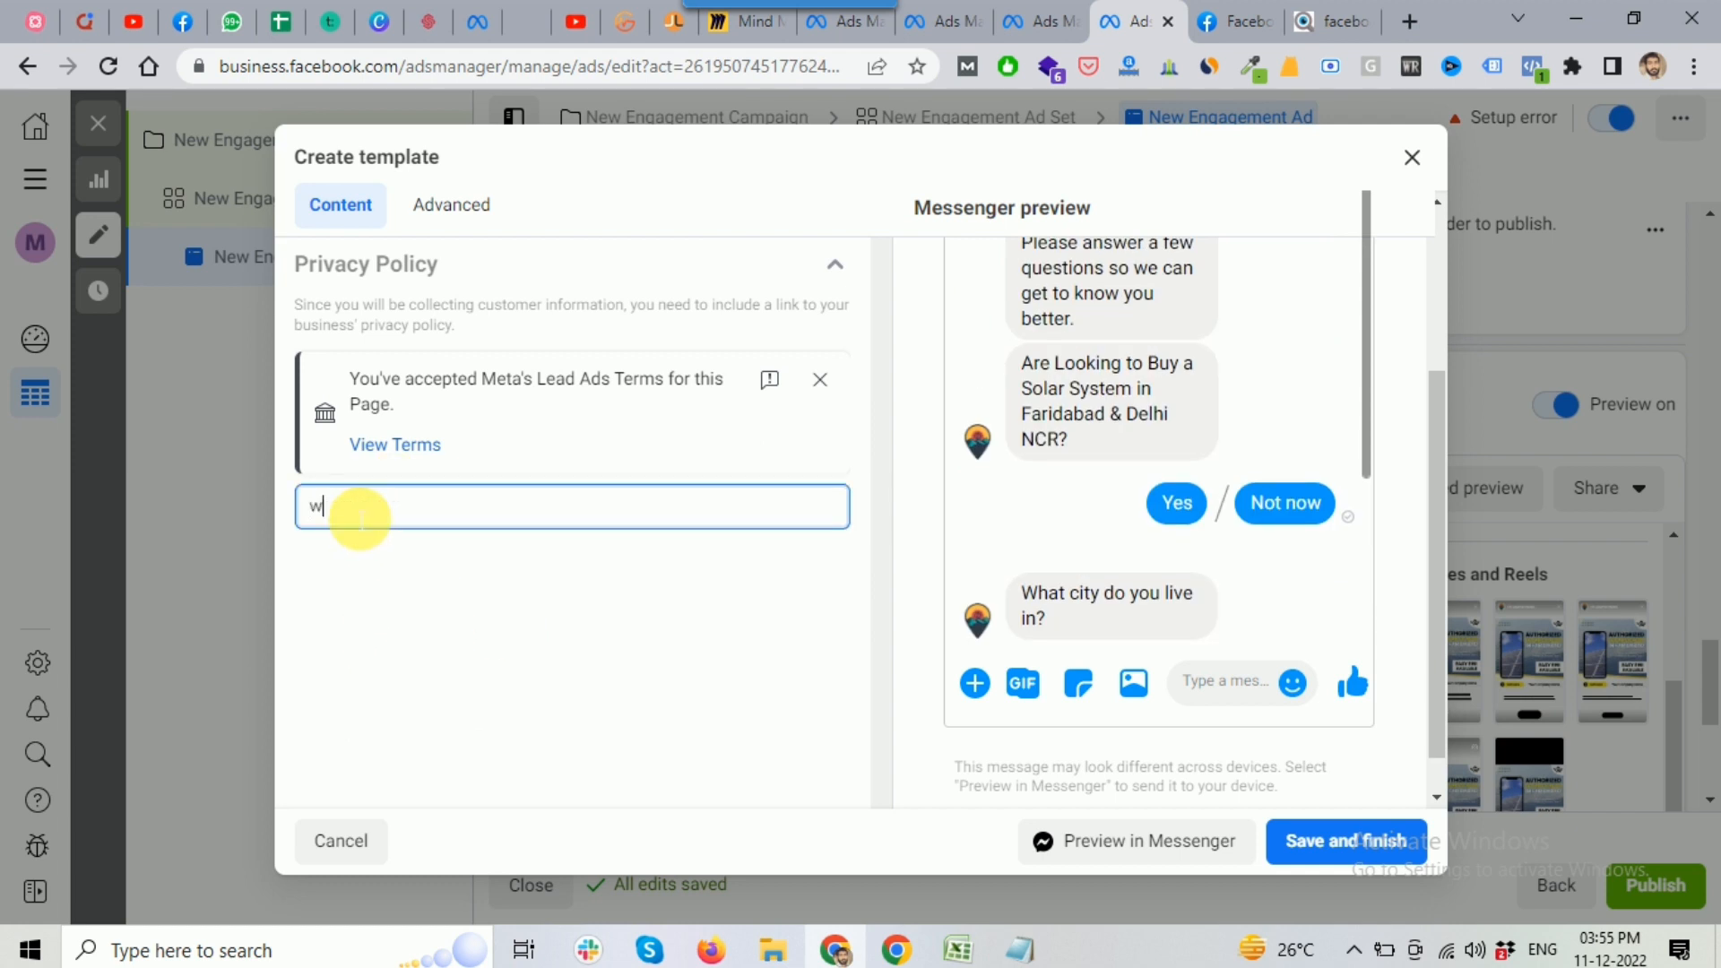
pyautogui.write('ww.myblogmantra.')
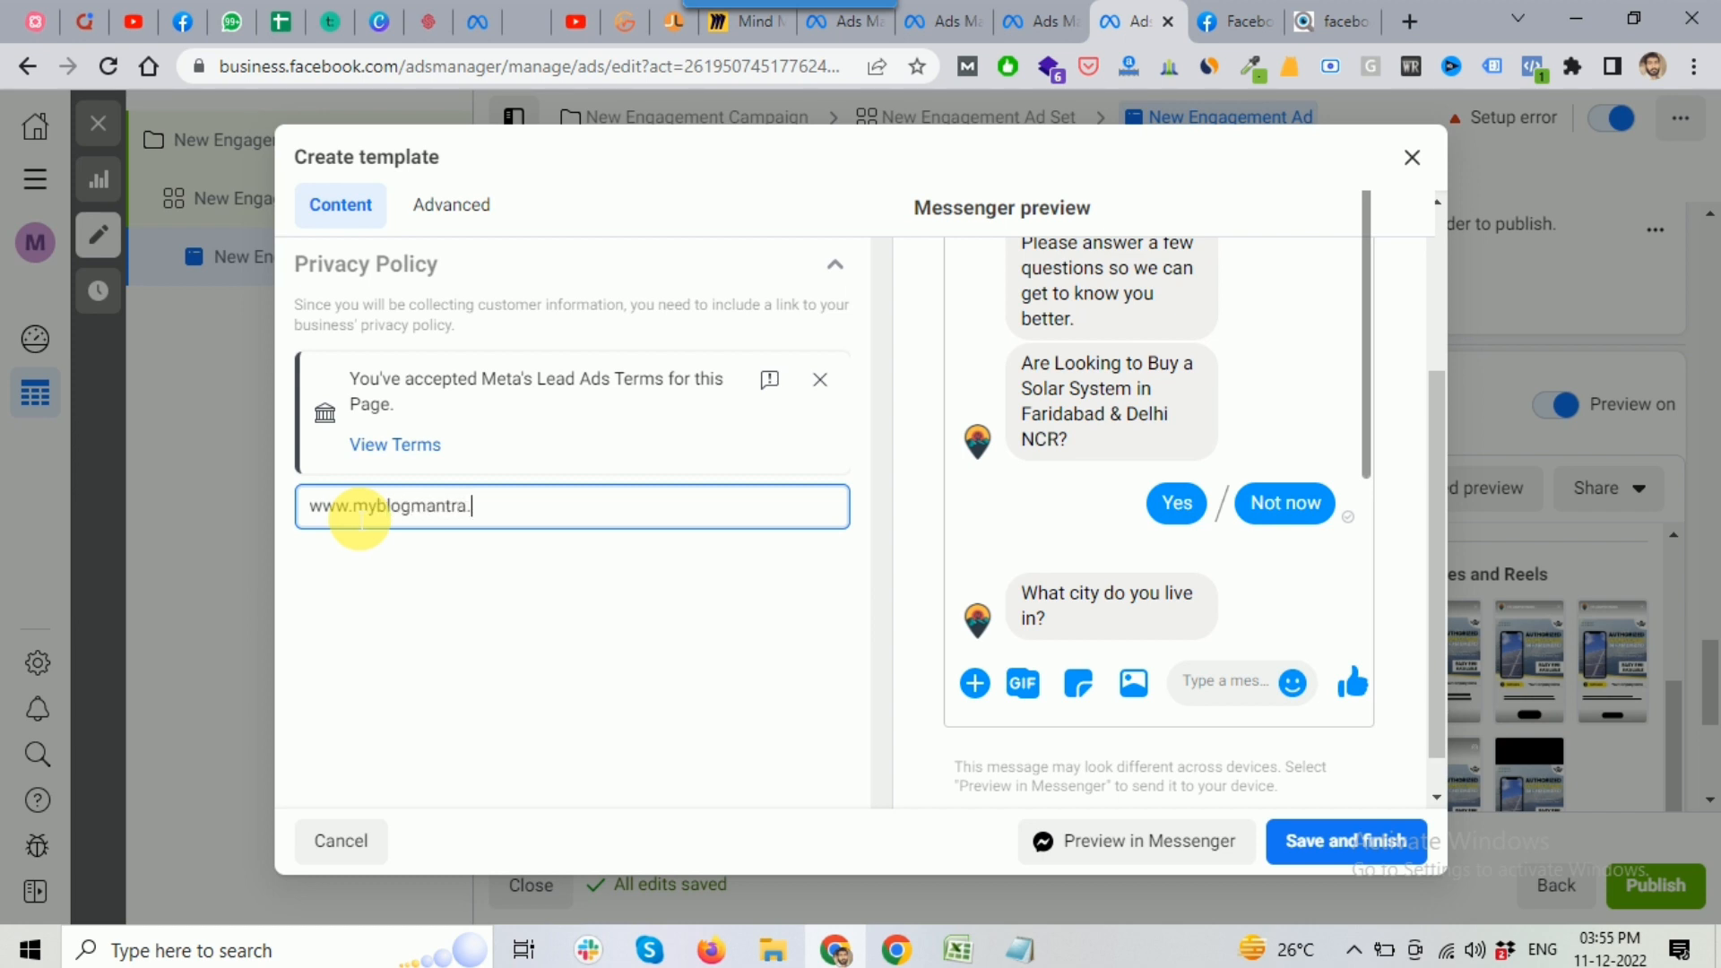
pyautogui.write('com')
pyautogui.click(534, 562)
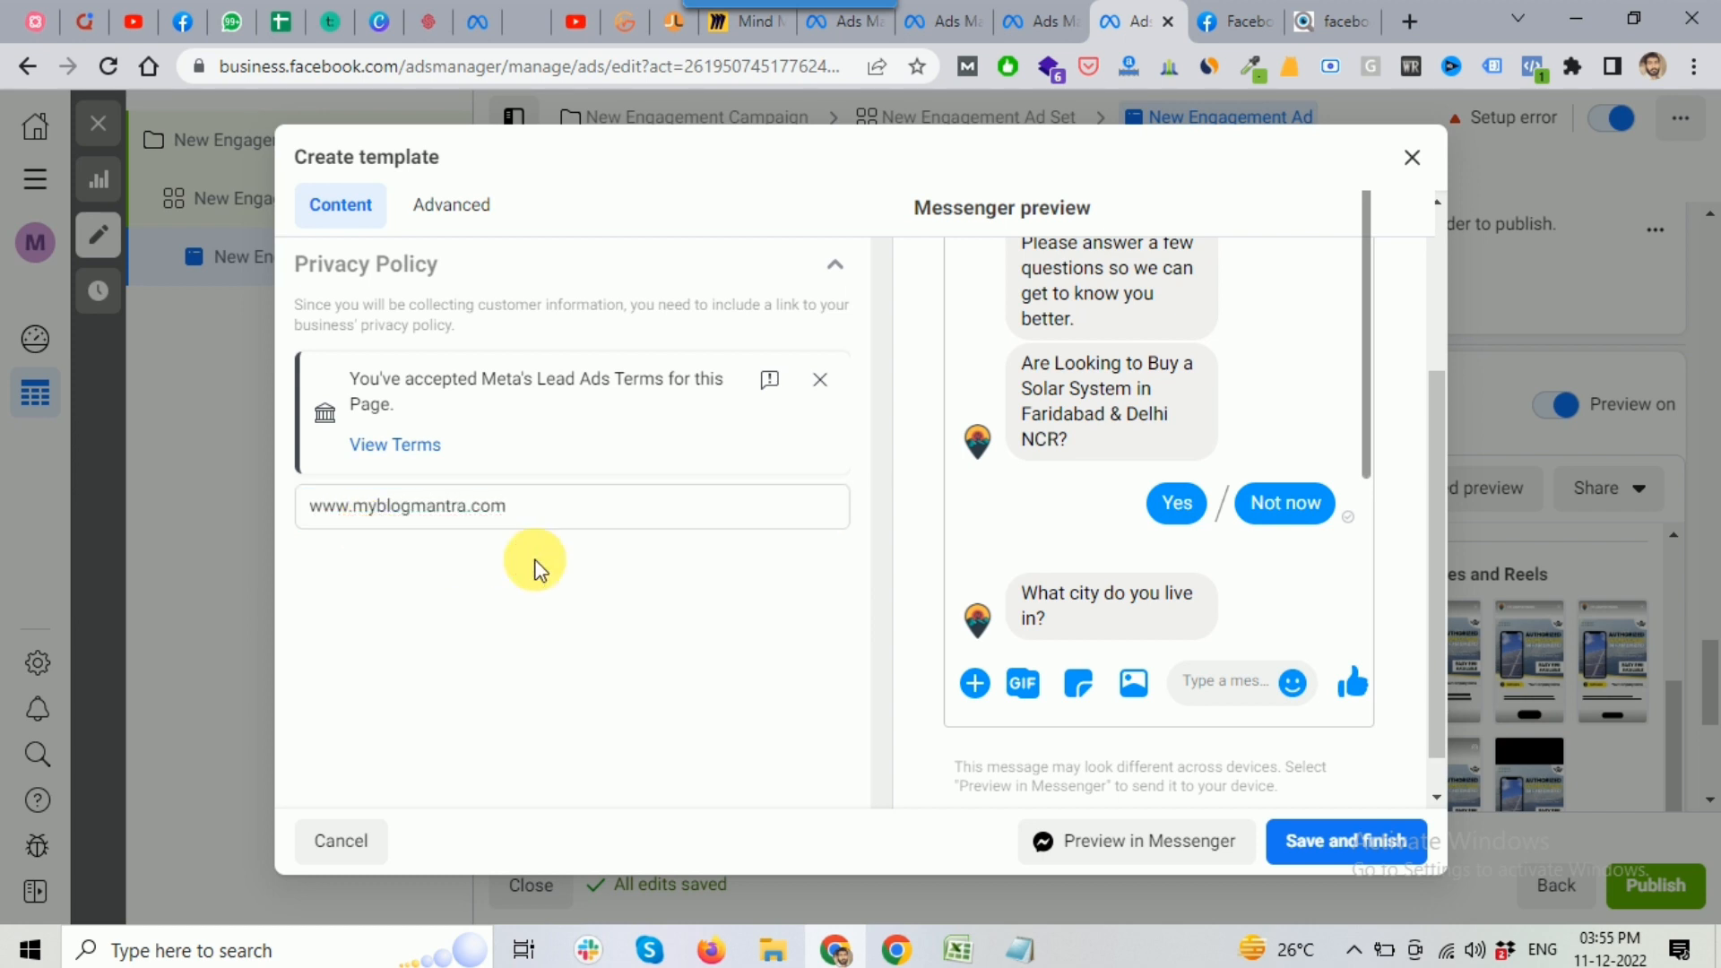
pyautogui.scroll(2, 816, 452)
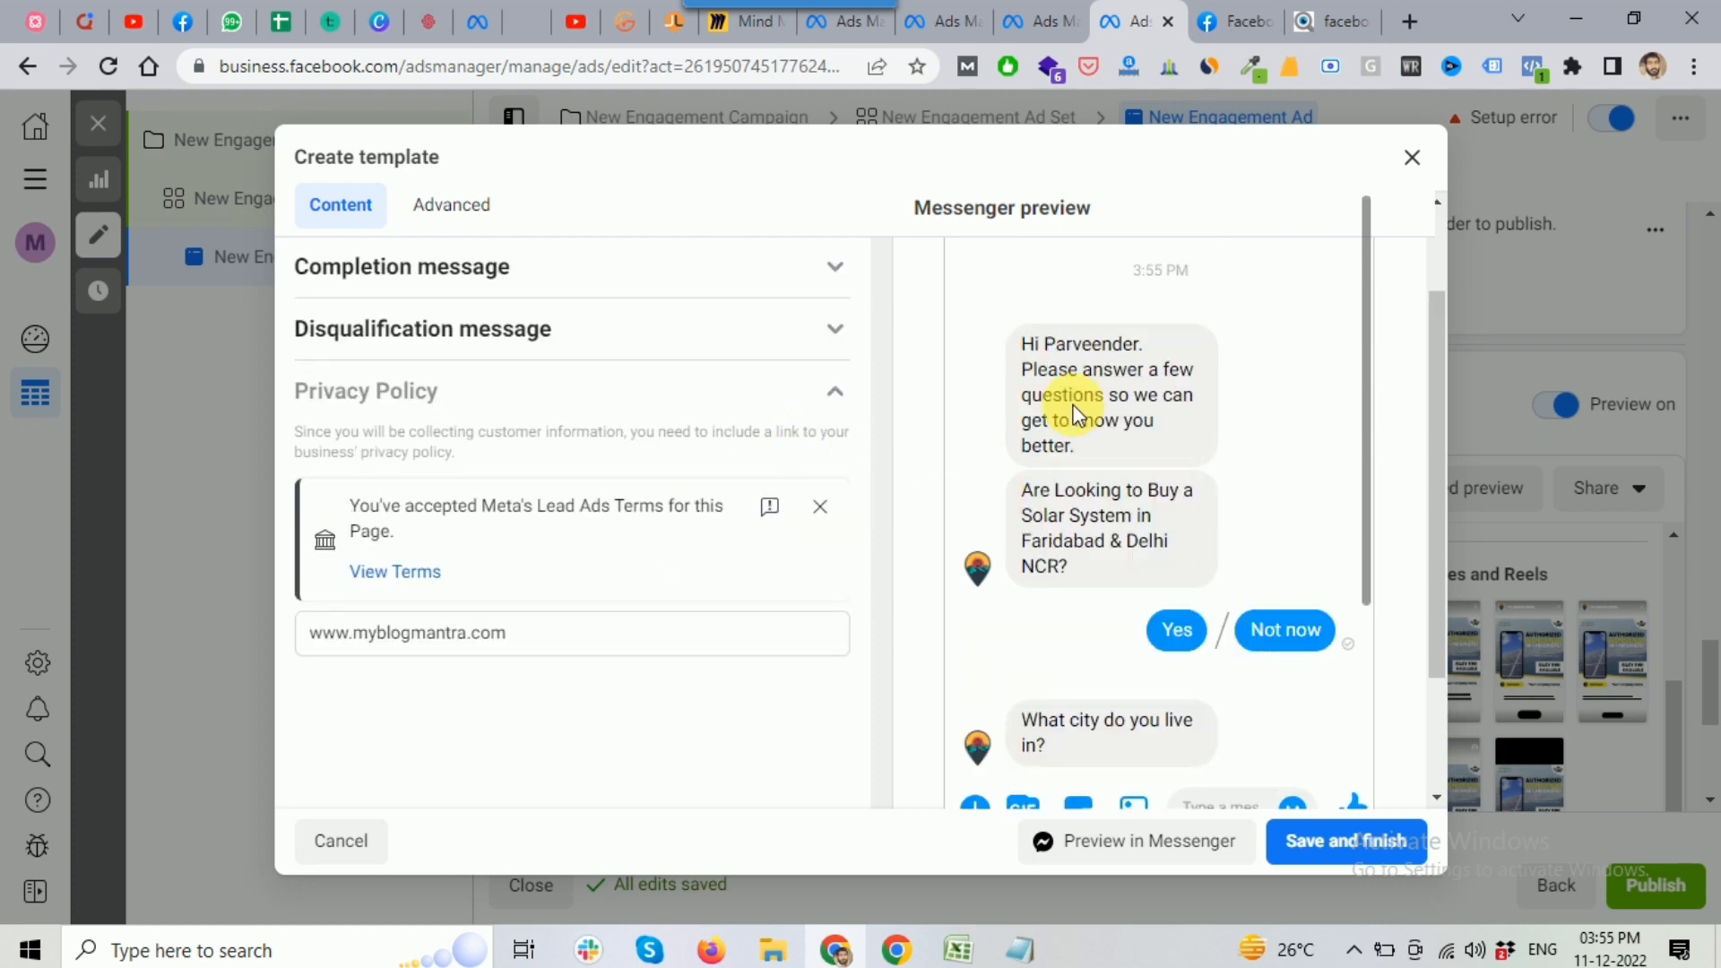
pyautogui.moveTo(1433, 348); pyautogui.dragTo(1434, 211)
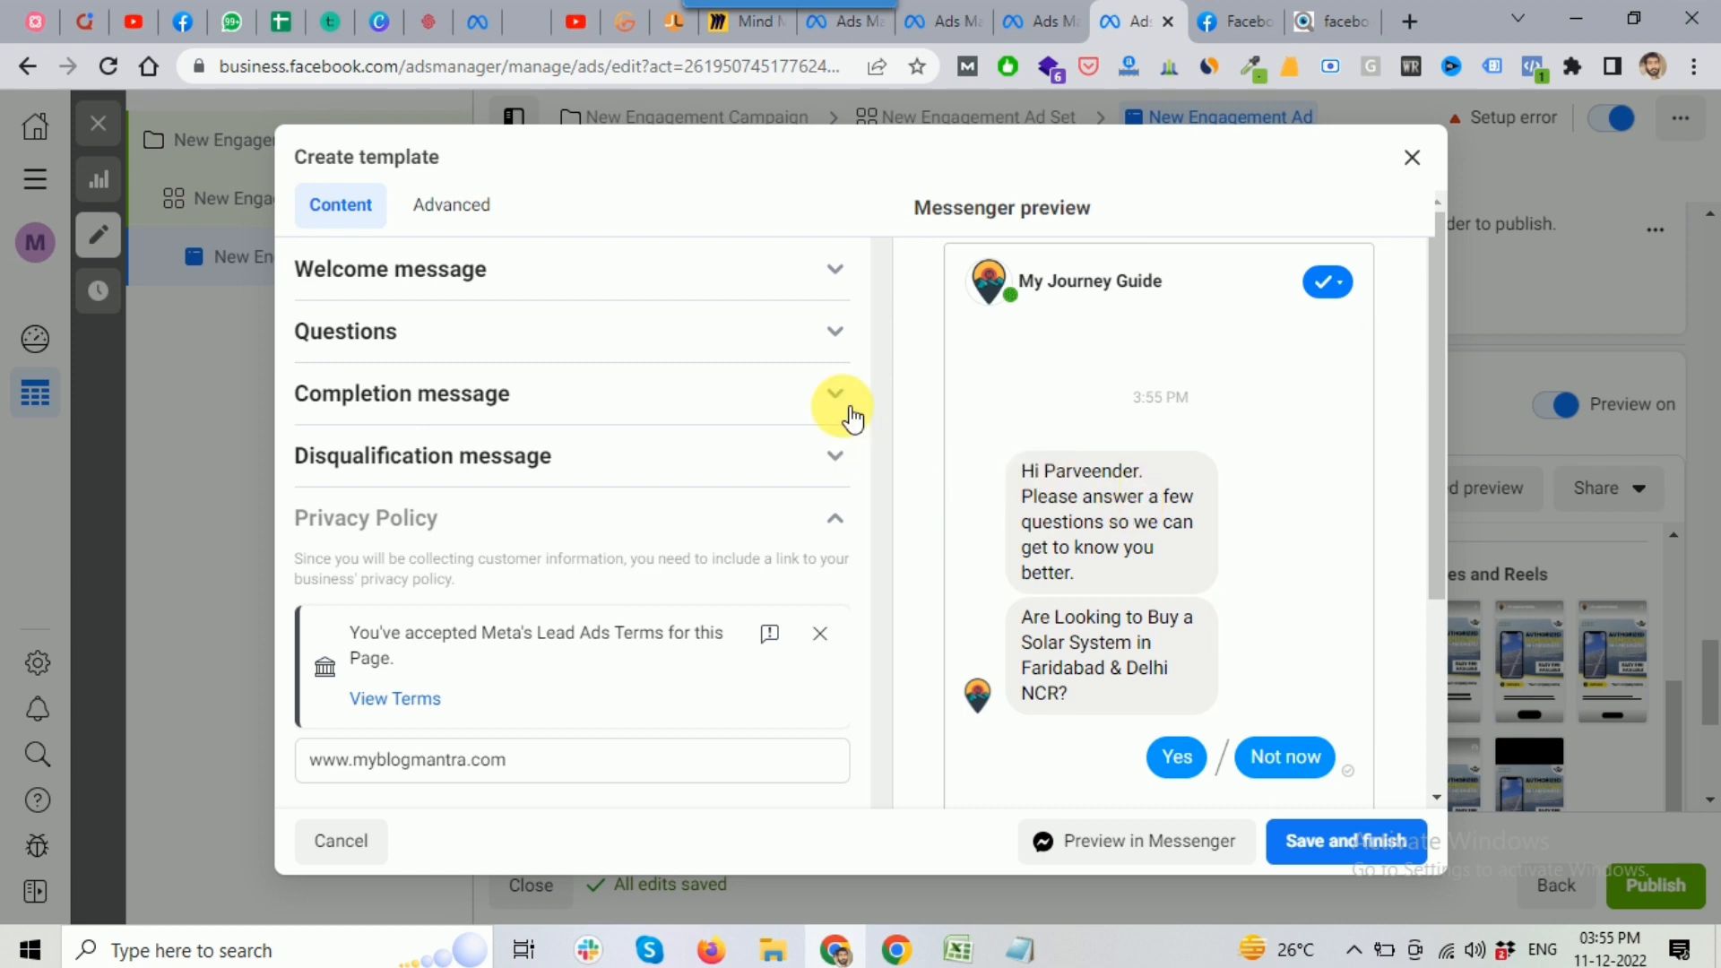
# Rename the saved template to "Automated chat test12-11-22" in the advanced settings
pyautogui.click(455, 218)
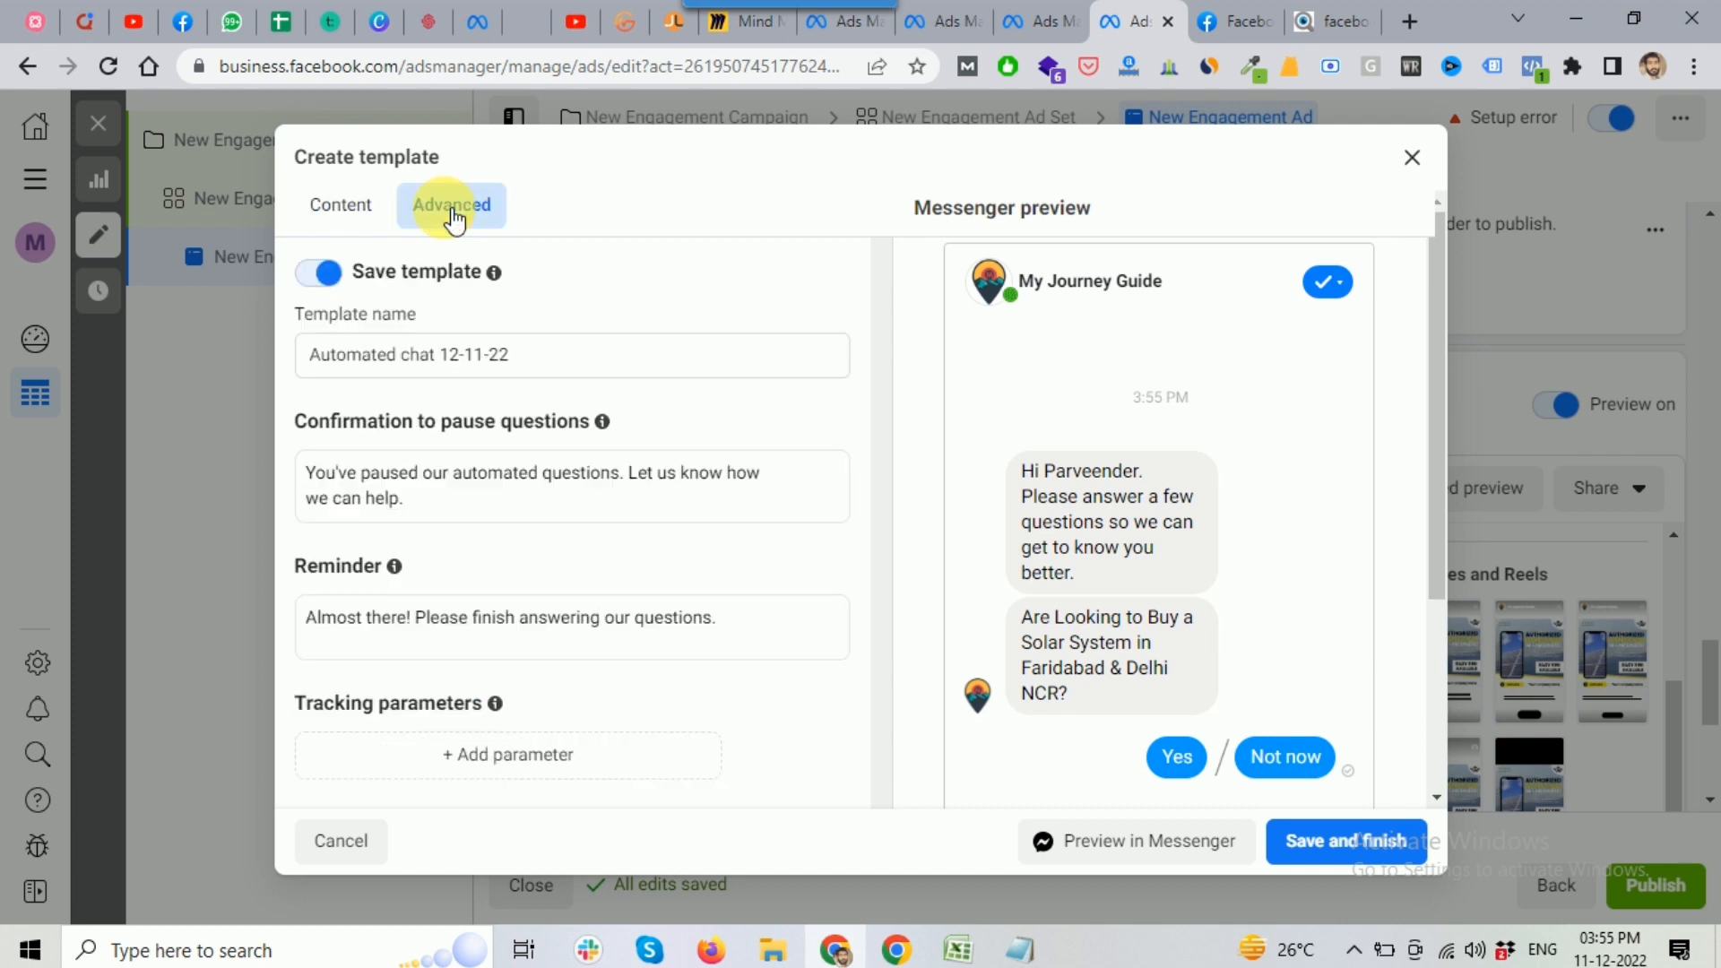
pyautogui.click(557, 357)
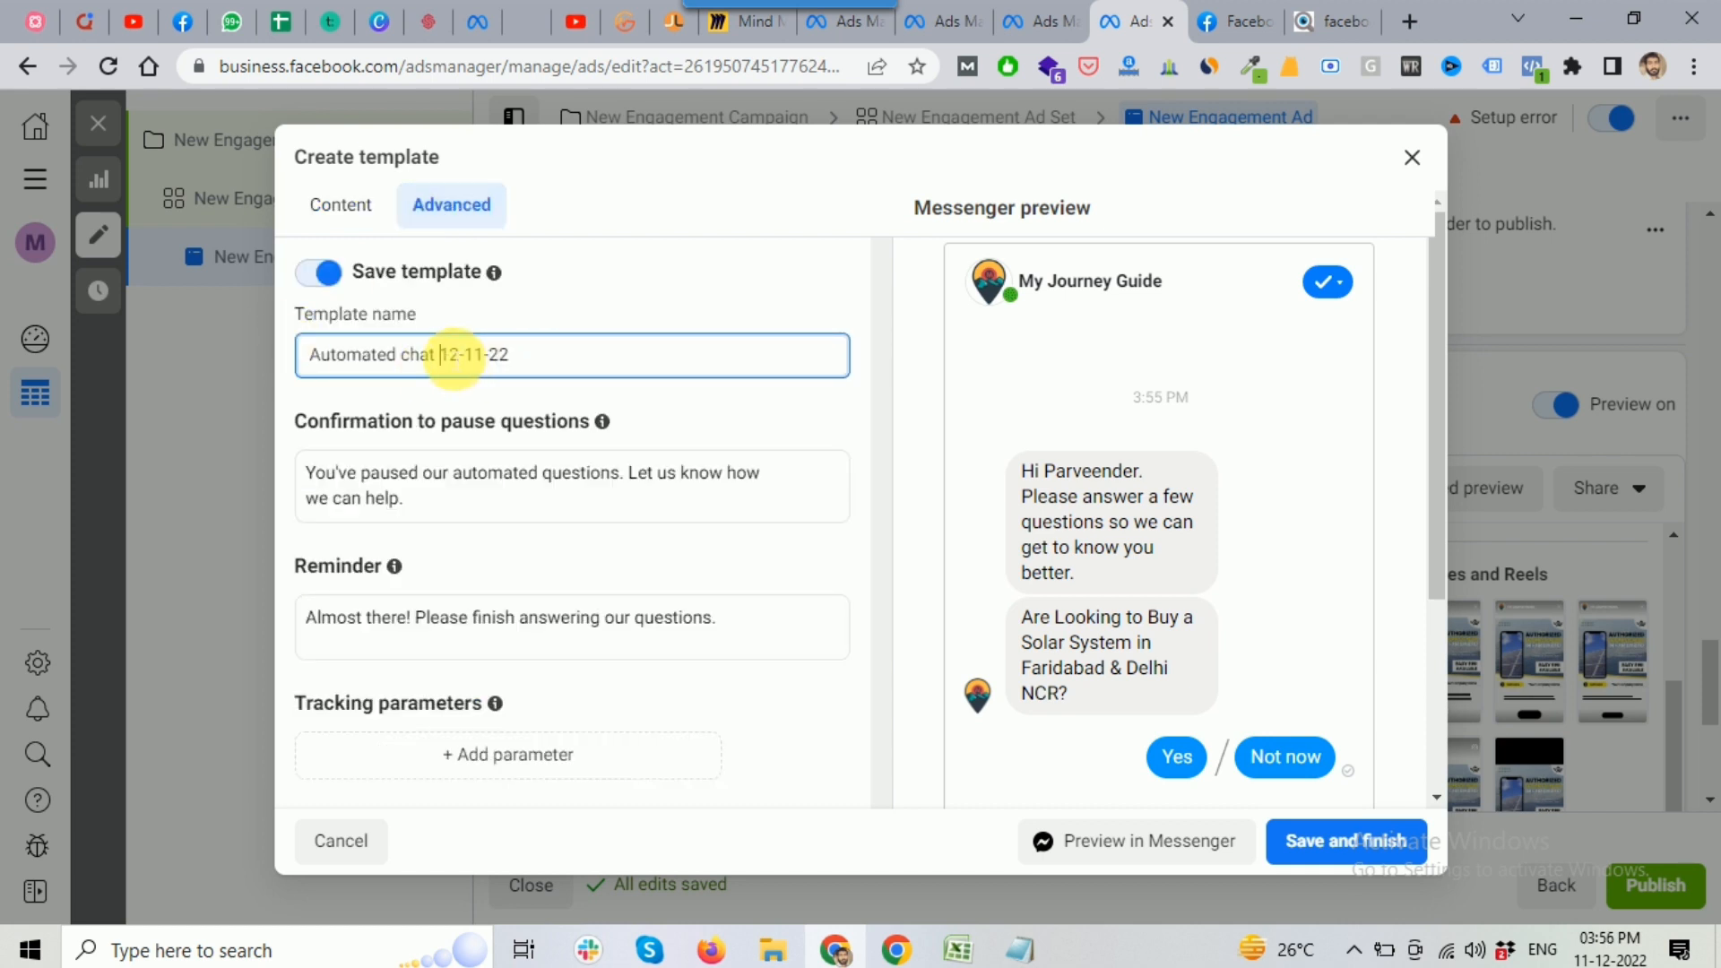
pyautogui.write('new')
pyautogui.press('BackSpace')
pyautogui.press('BackSpace')
pyautogui.press('BackSpace')
pyautogui.press('BackSpace')
pyautogui.write('test')
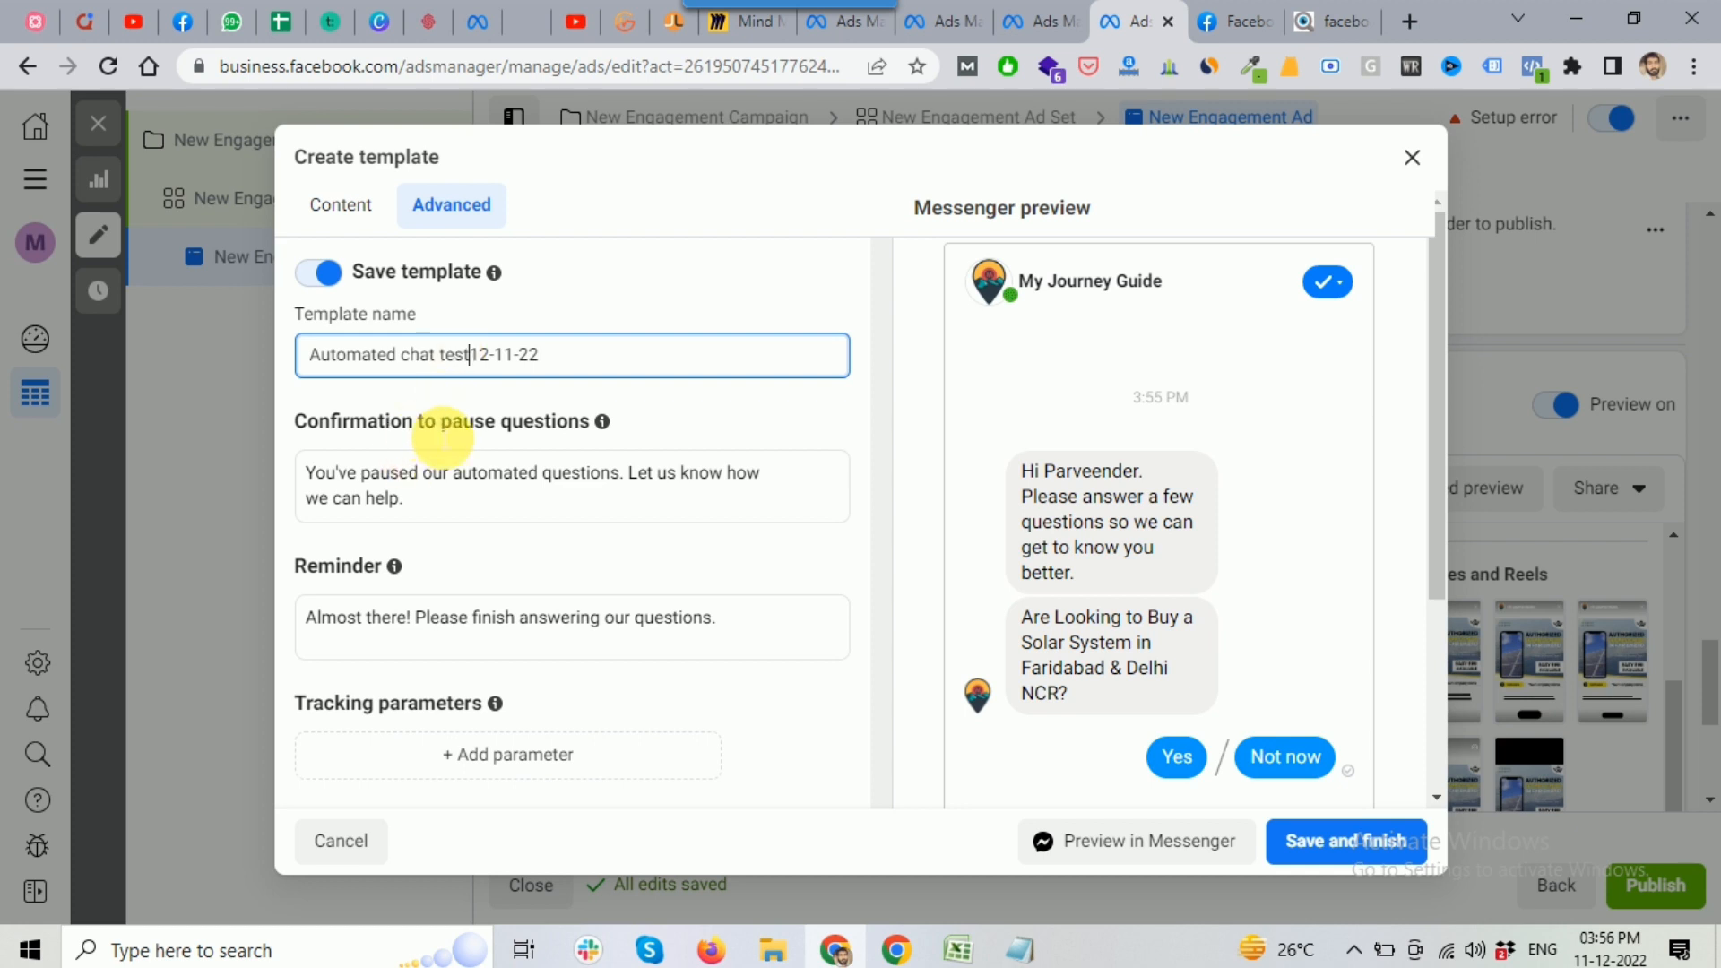
pyautogui.click(437, 515)
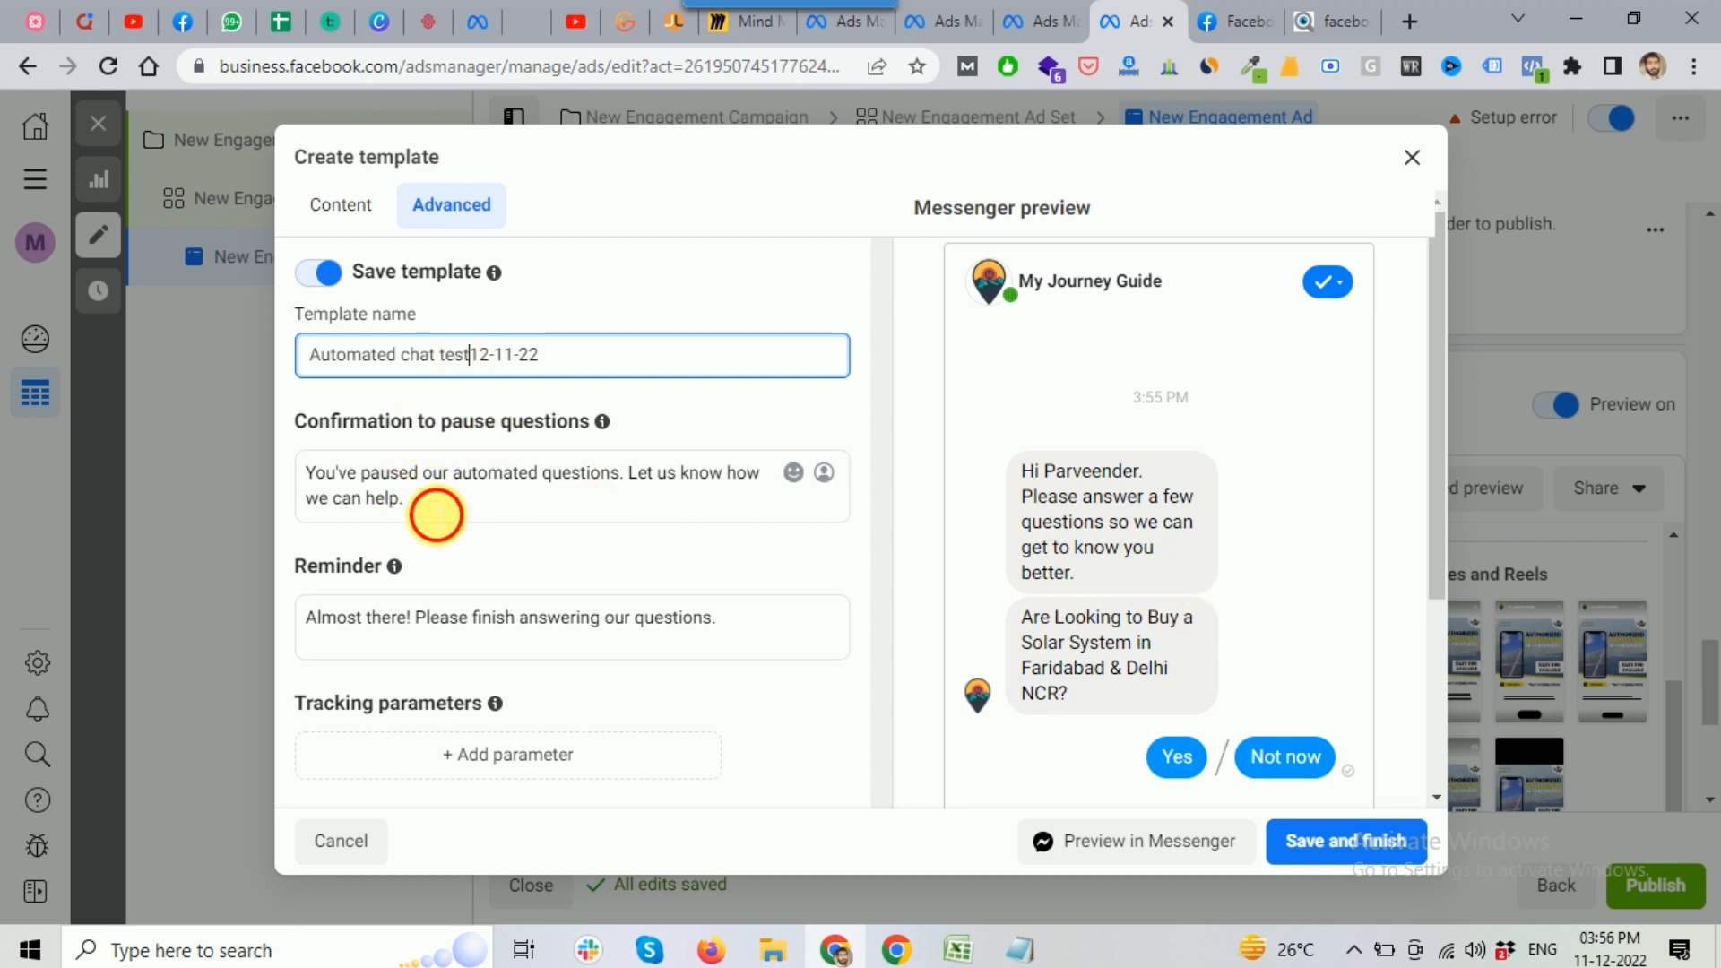
# Review the template's advanced settings: pause confirmation text, reminder message and its timing, tracking parameters and other settings
pyautogui.moveTo(437, 516); pyautogui.dragTo(288, 461)
pyautogui.scroll(-1, 453, 488)
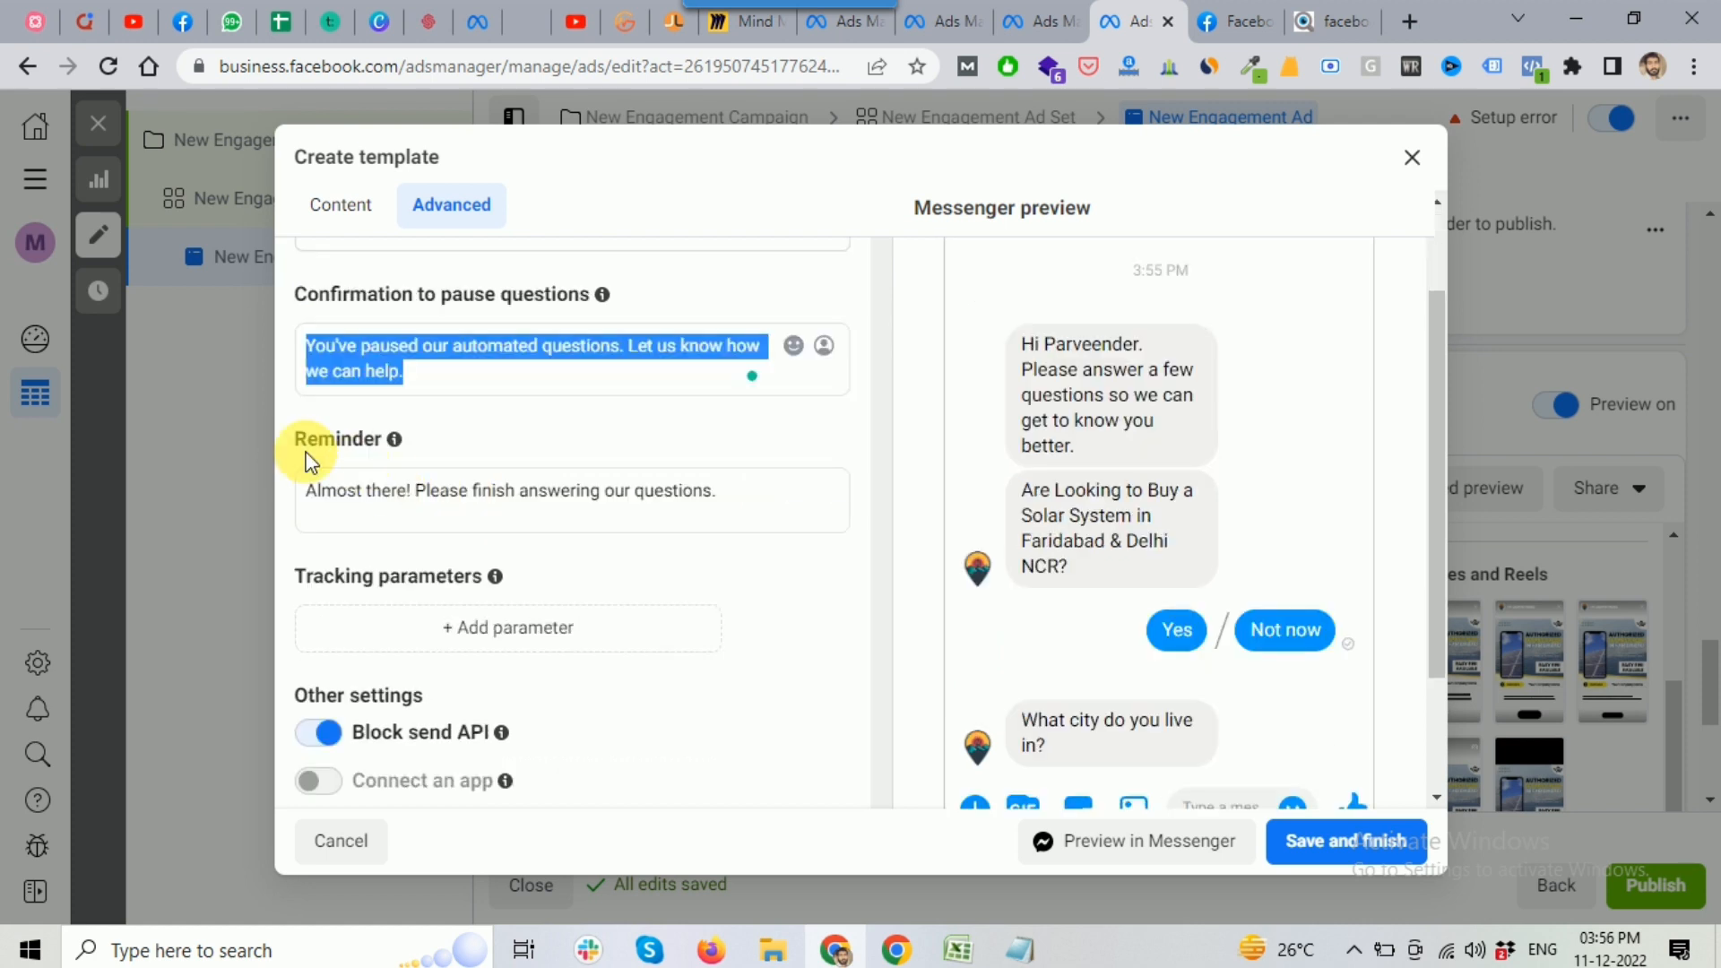
pyautogui.moveTo(744, 498); pyautogui.dragTo(271, 503)
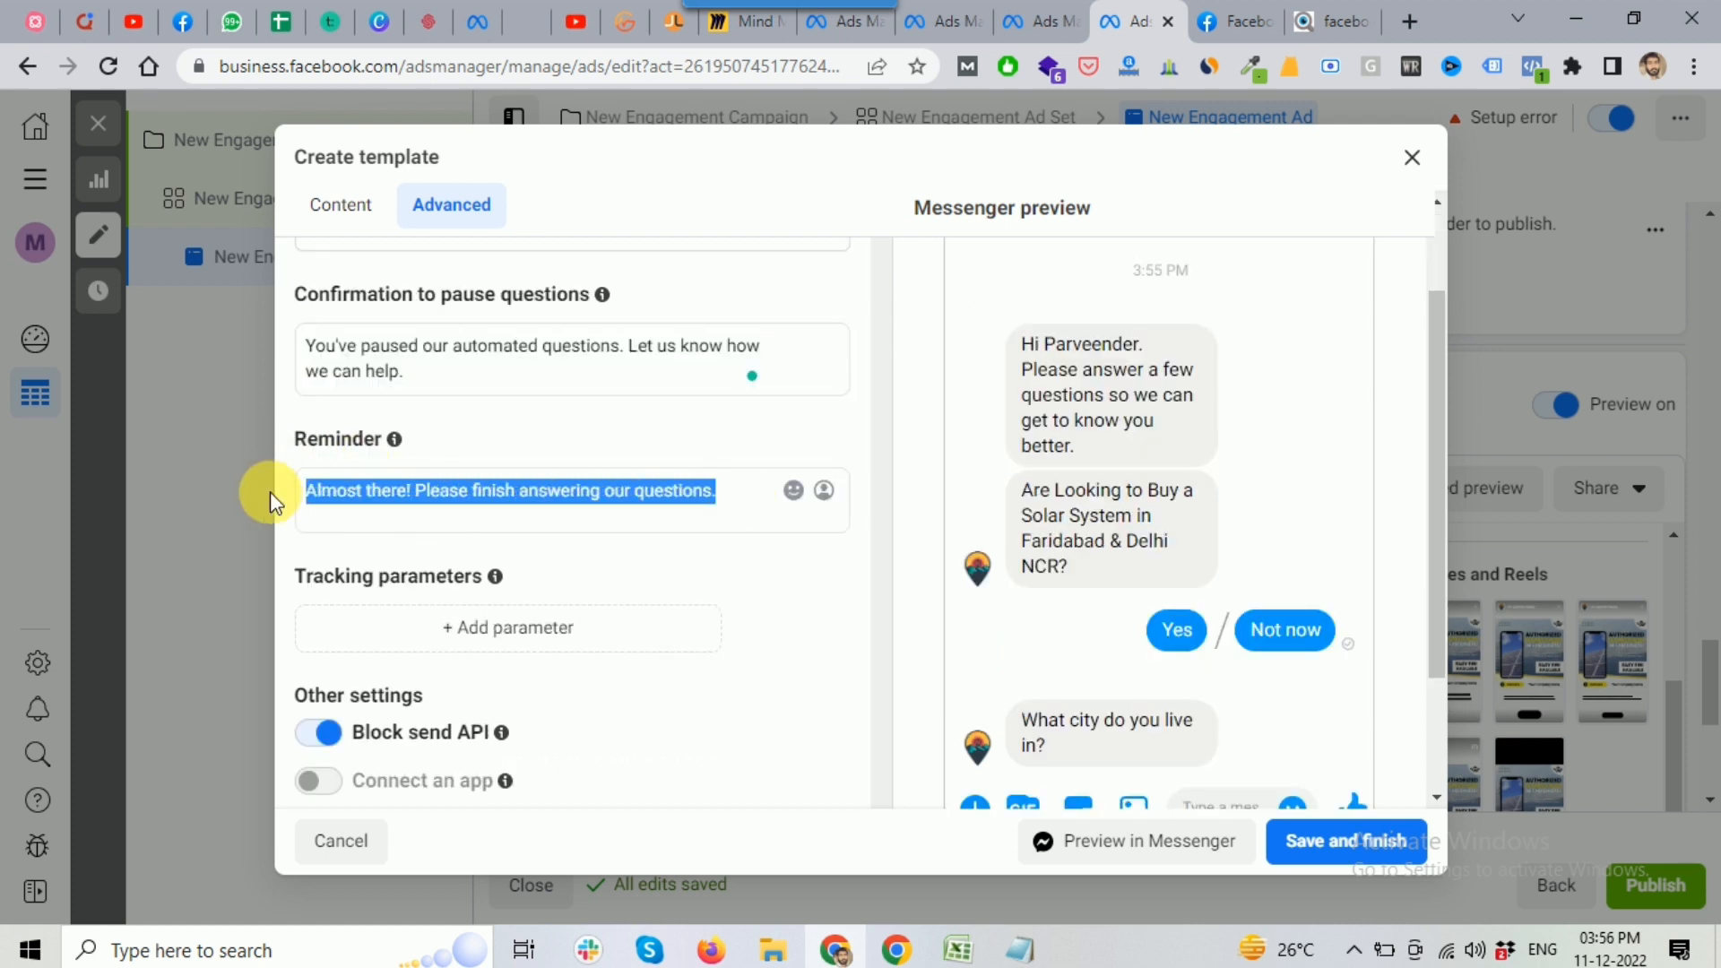
pyautogui.moveTo(397, 443)
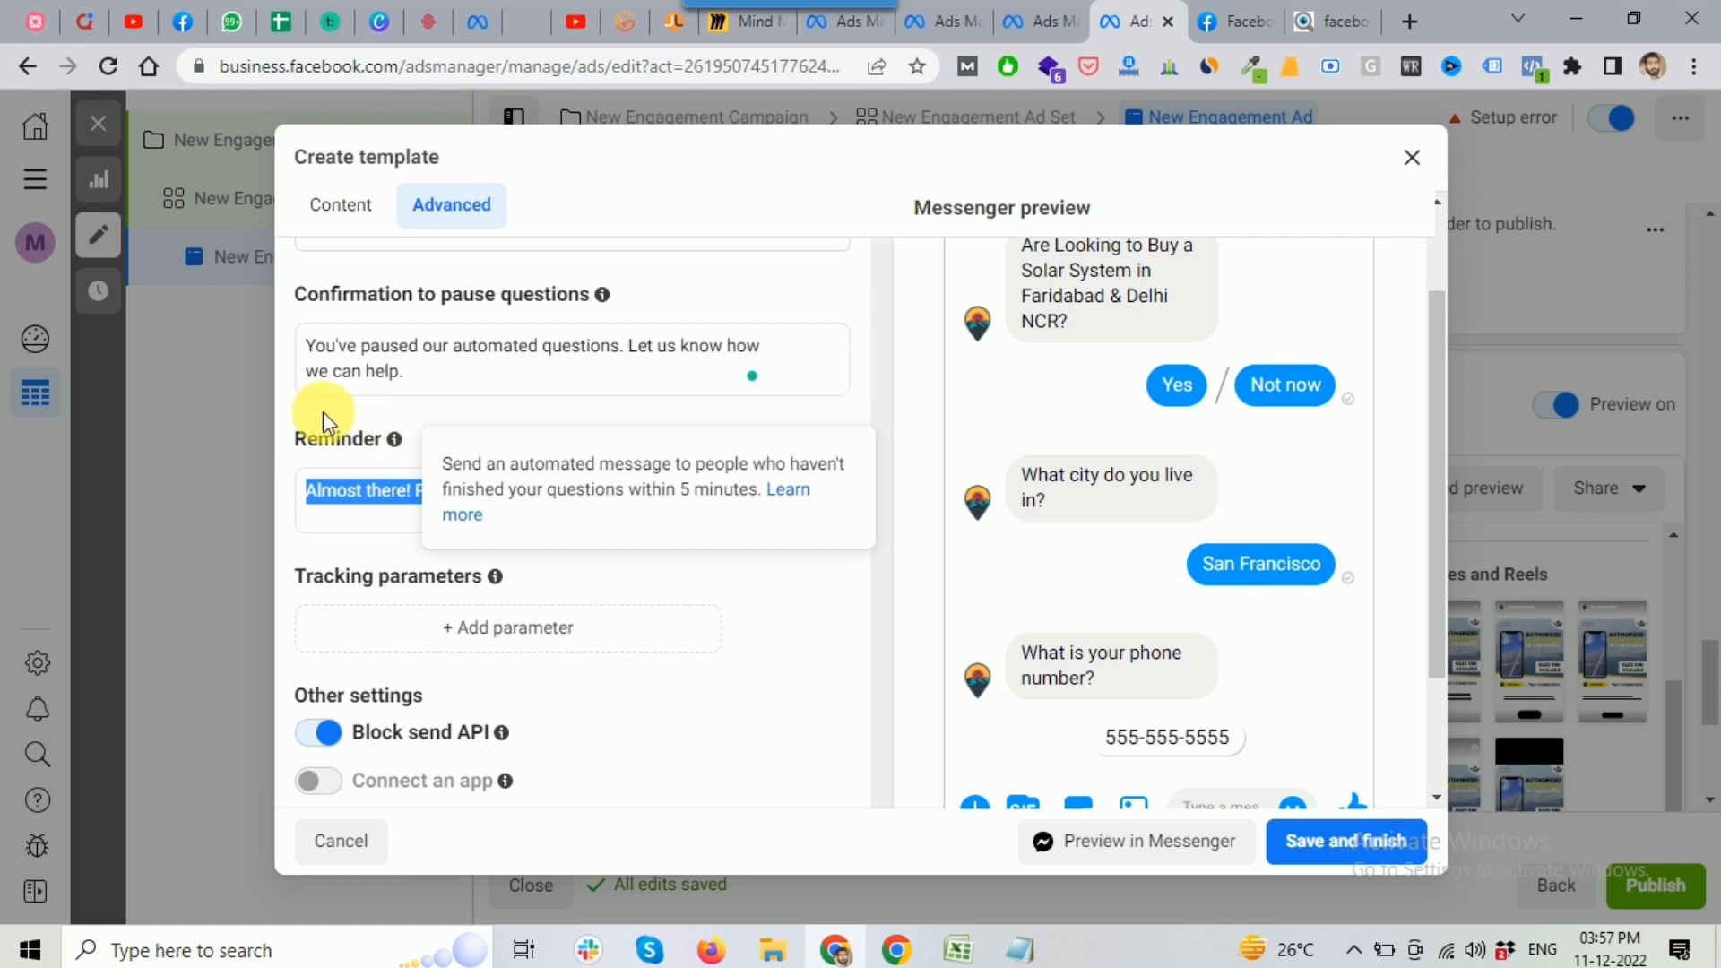
pyautogui.click(486, 499)
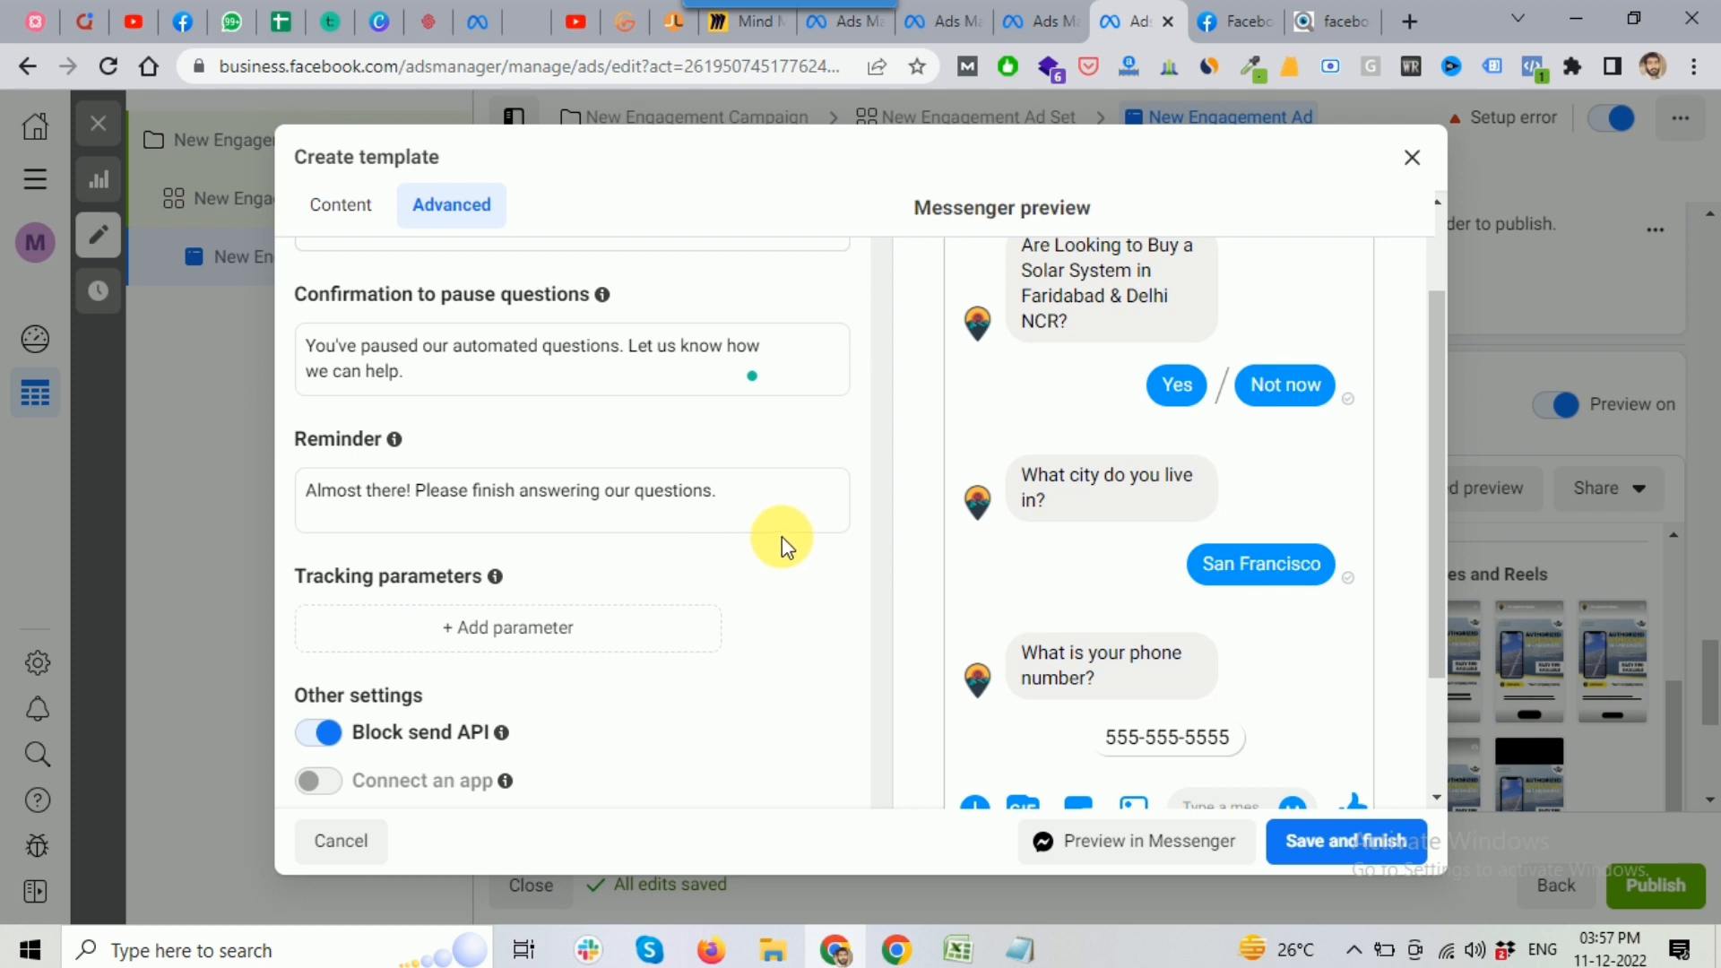
pyautogui.scroll(-2, 781, 542)
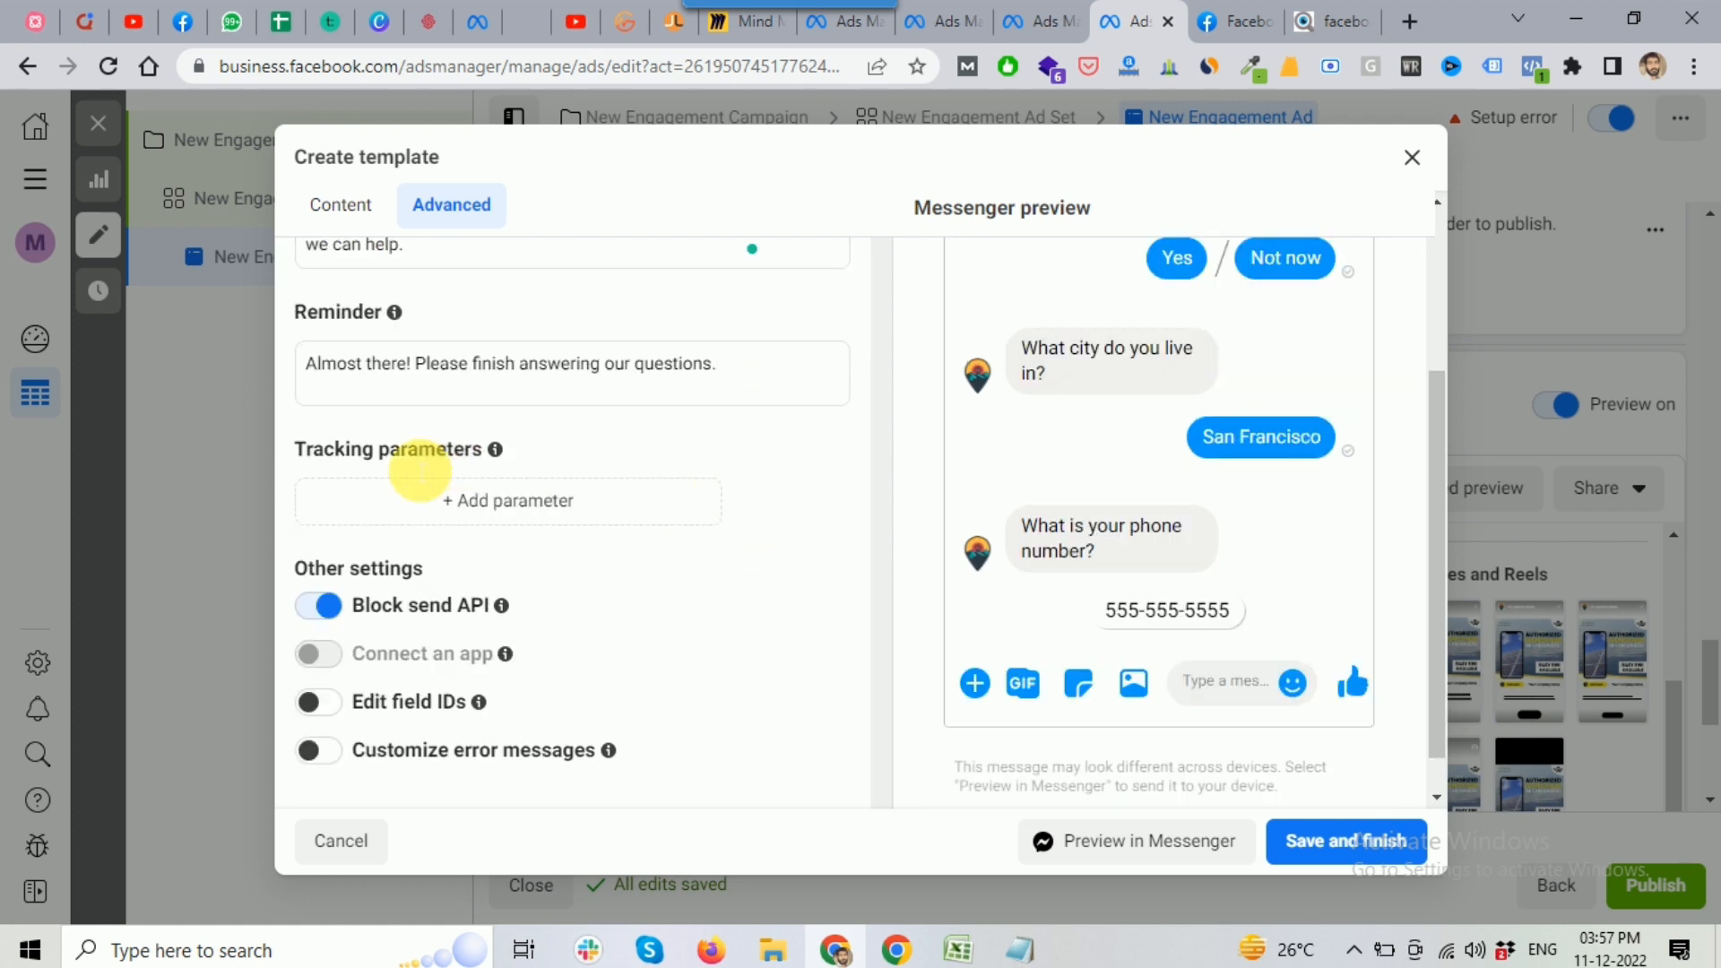
pyautogui.scroll(-1, 717, 610)
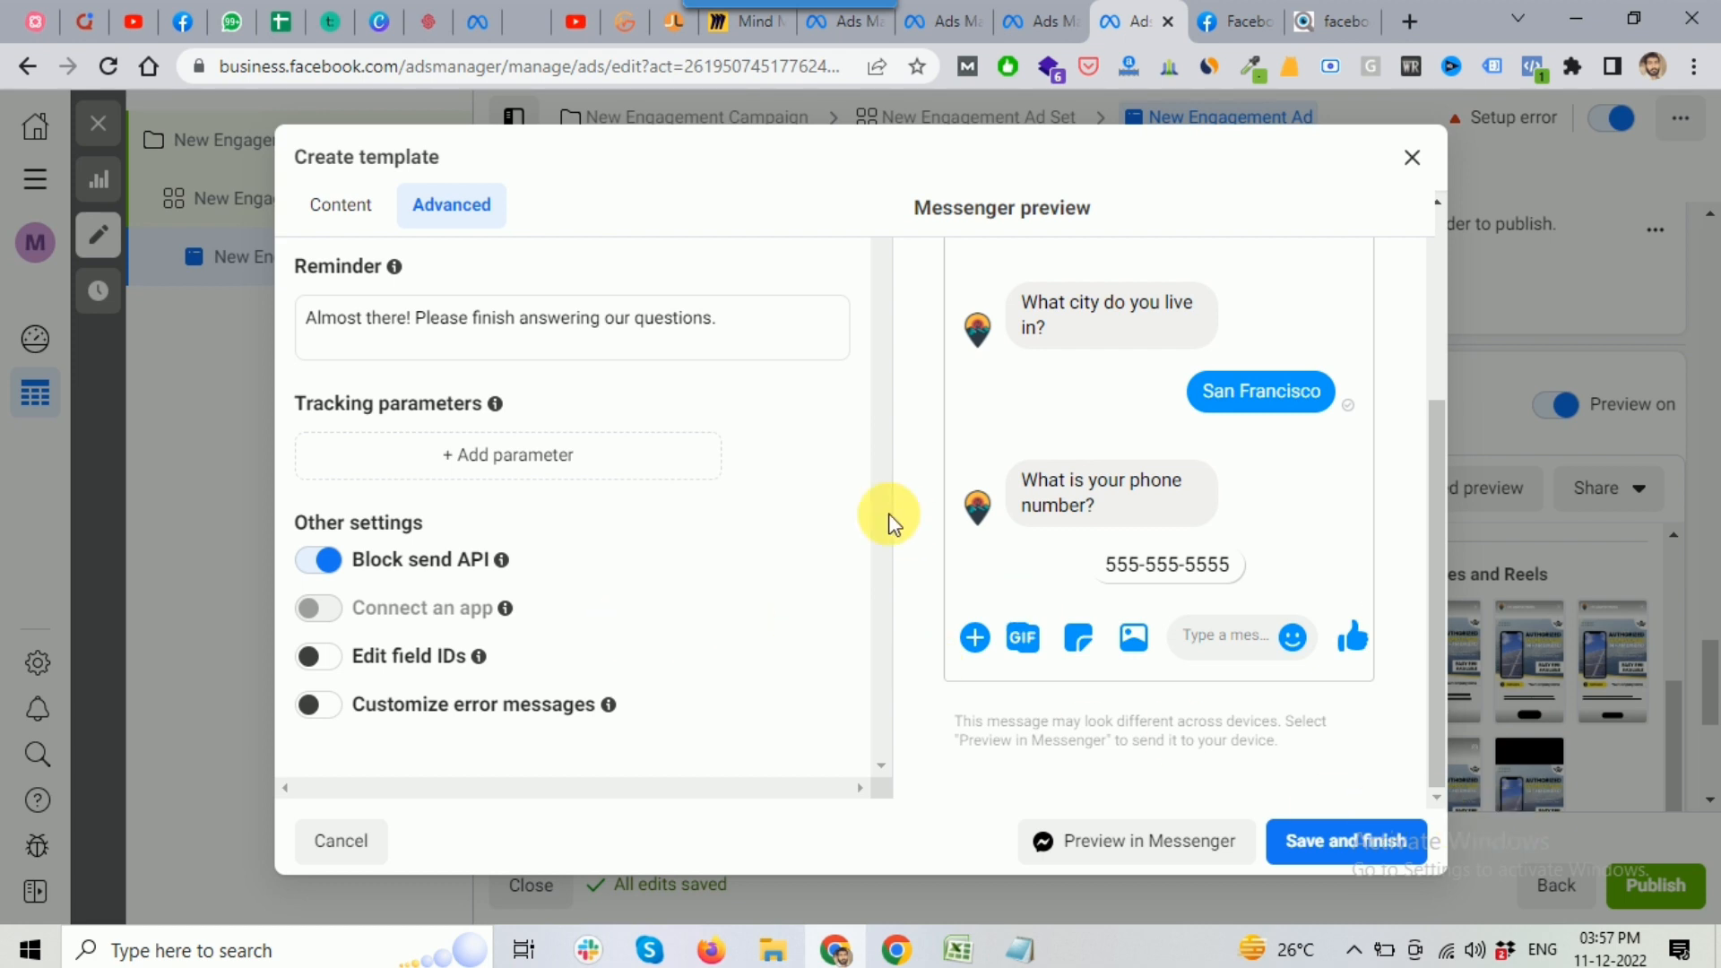
pyautogui.scroll(5, 1255, 555)
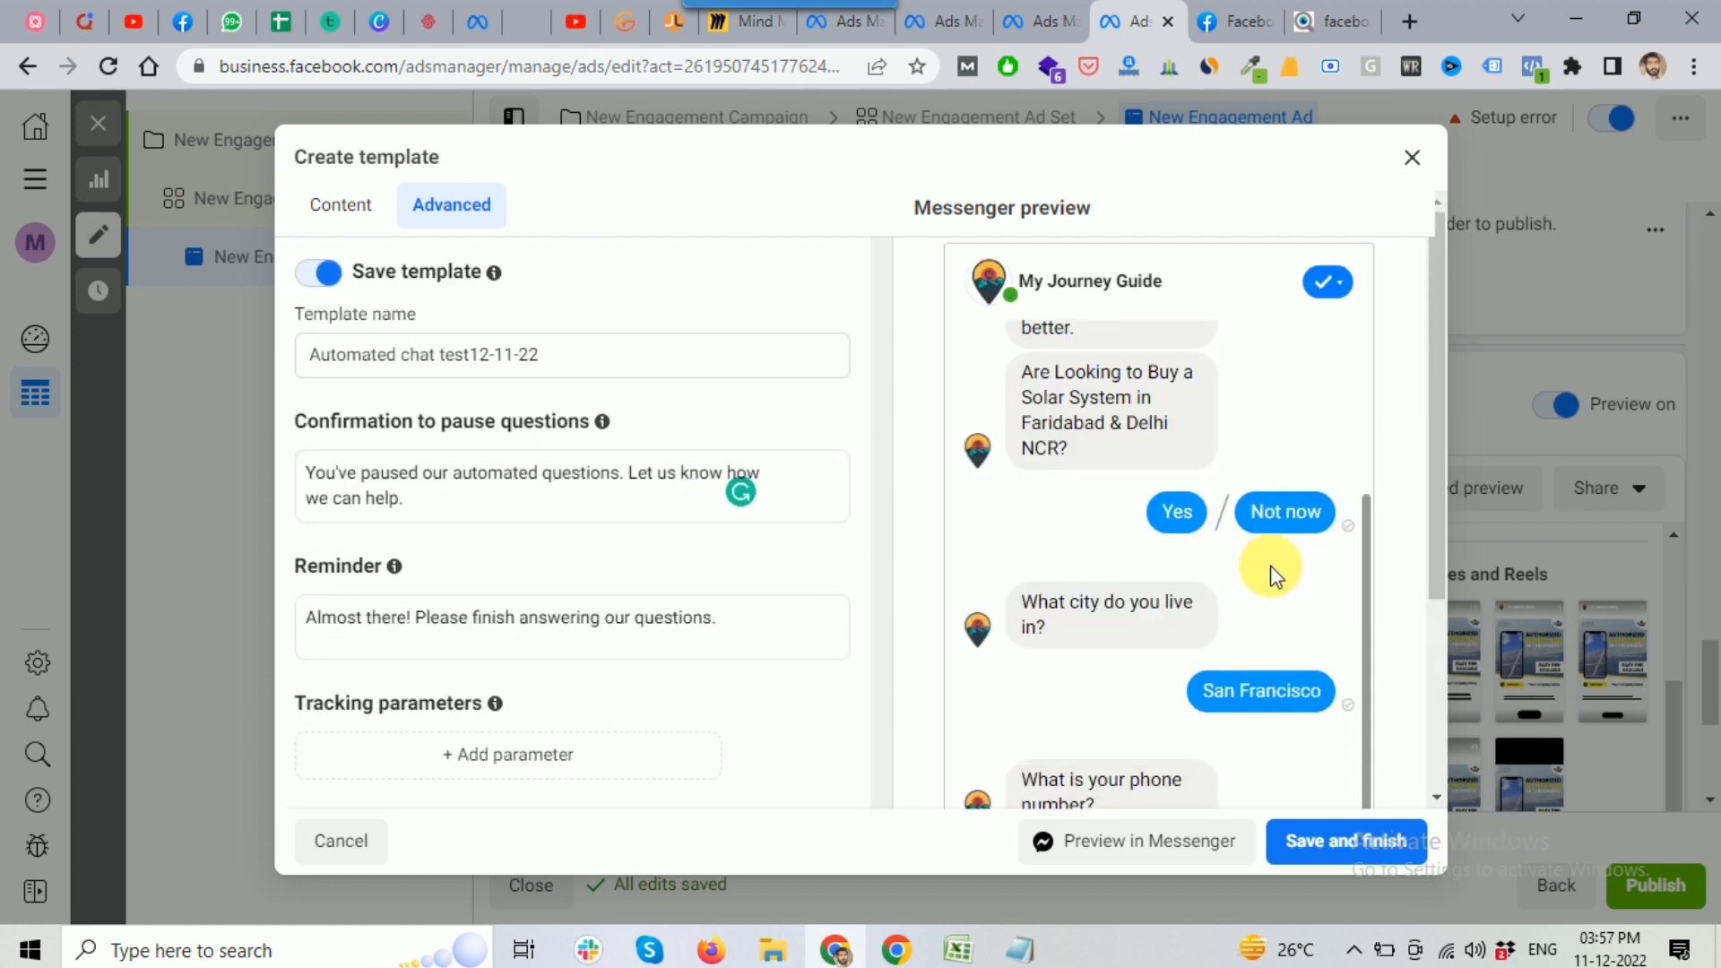
# Check the template's content sections and privacy policy link, and save and finish the template for the ad
pyautogui.click(355, 223)
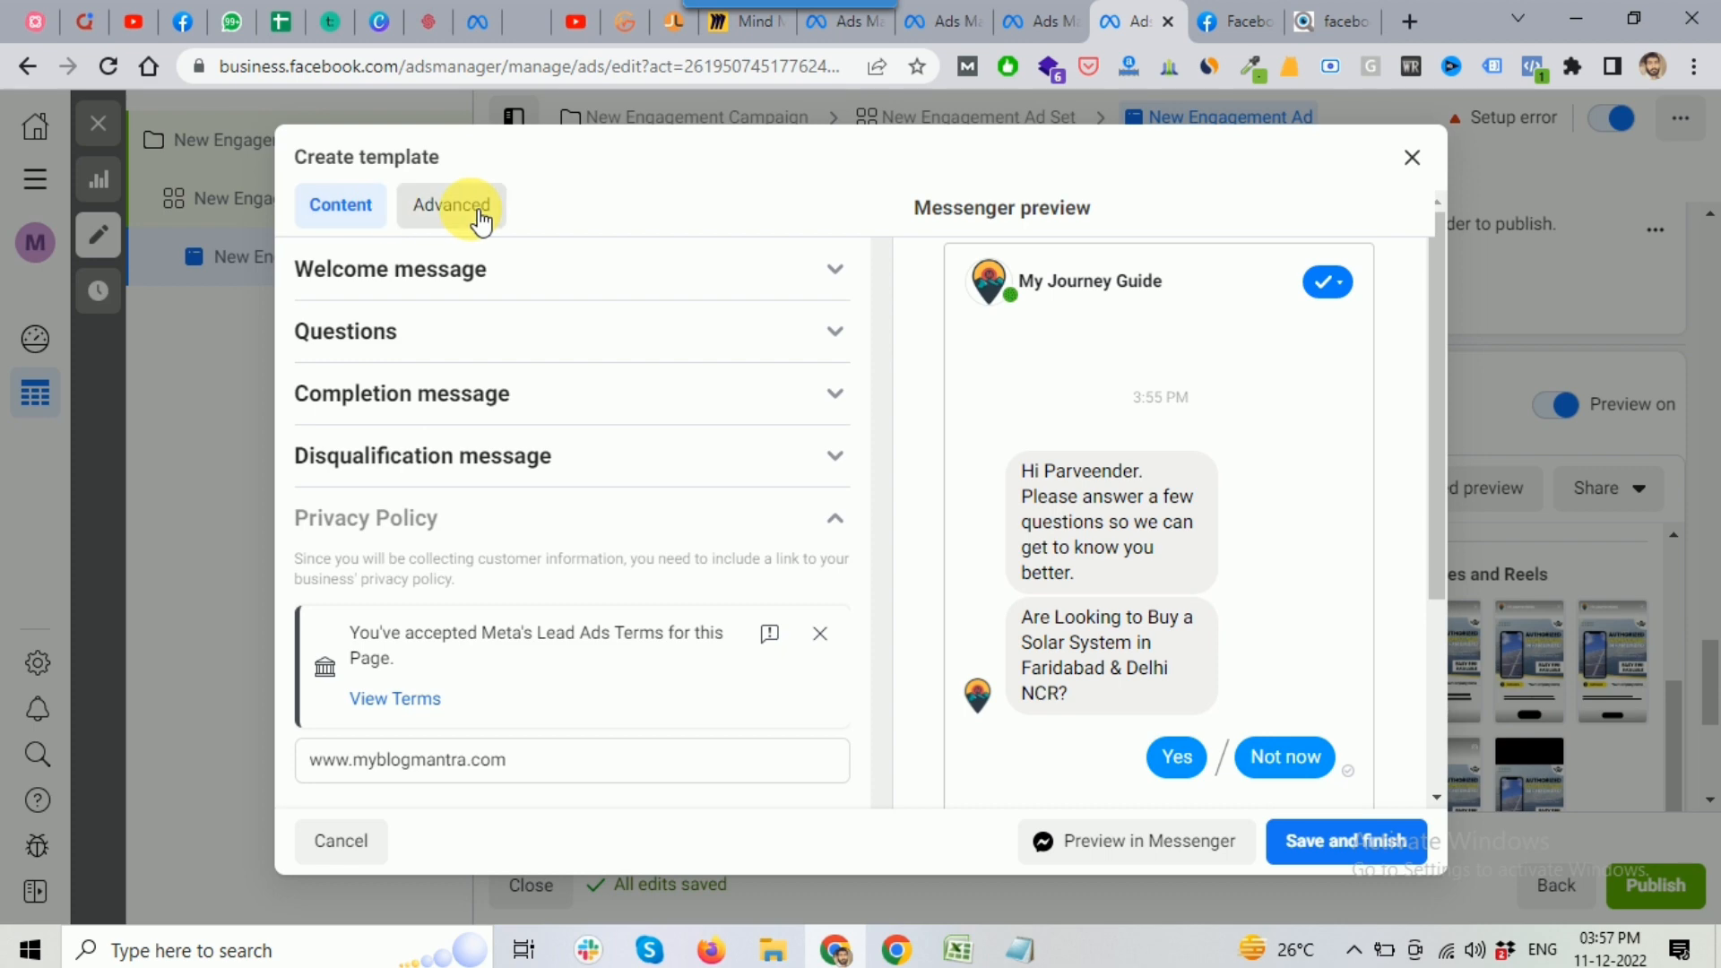
pyautogui.click(482, 222)
pyautogui.click(316, 209)
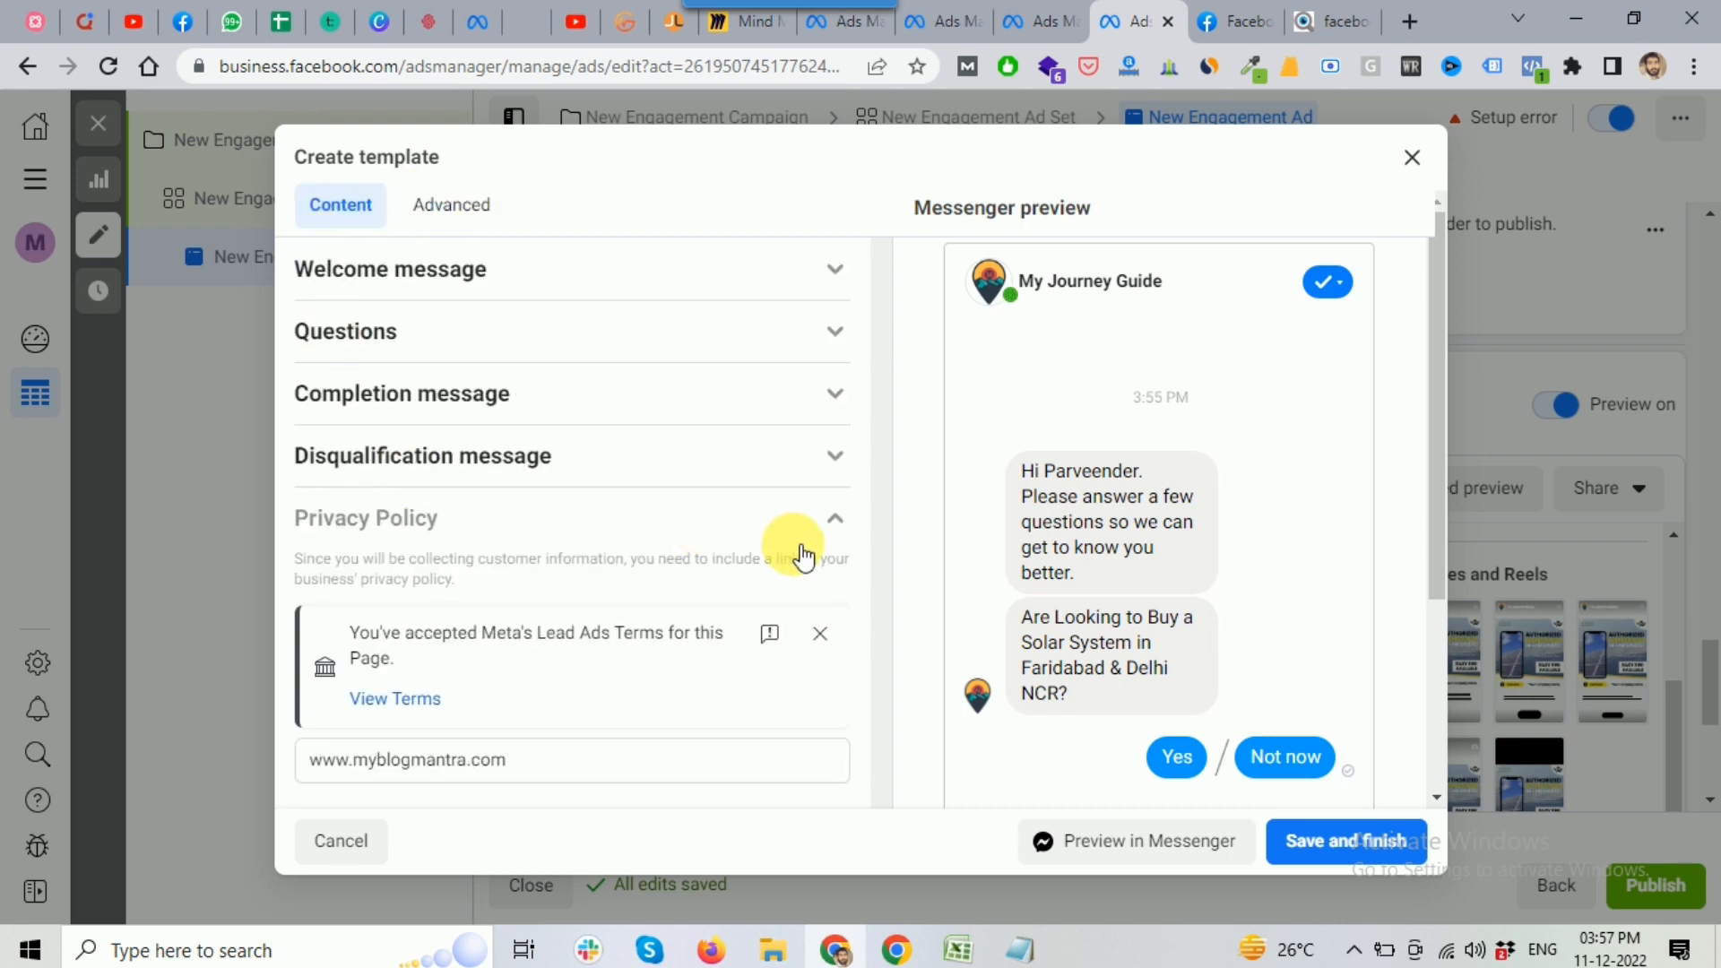
pyautogui.scroll(-3, 803, 556)
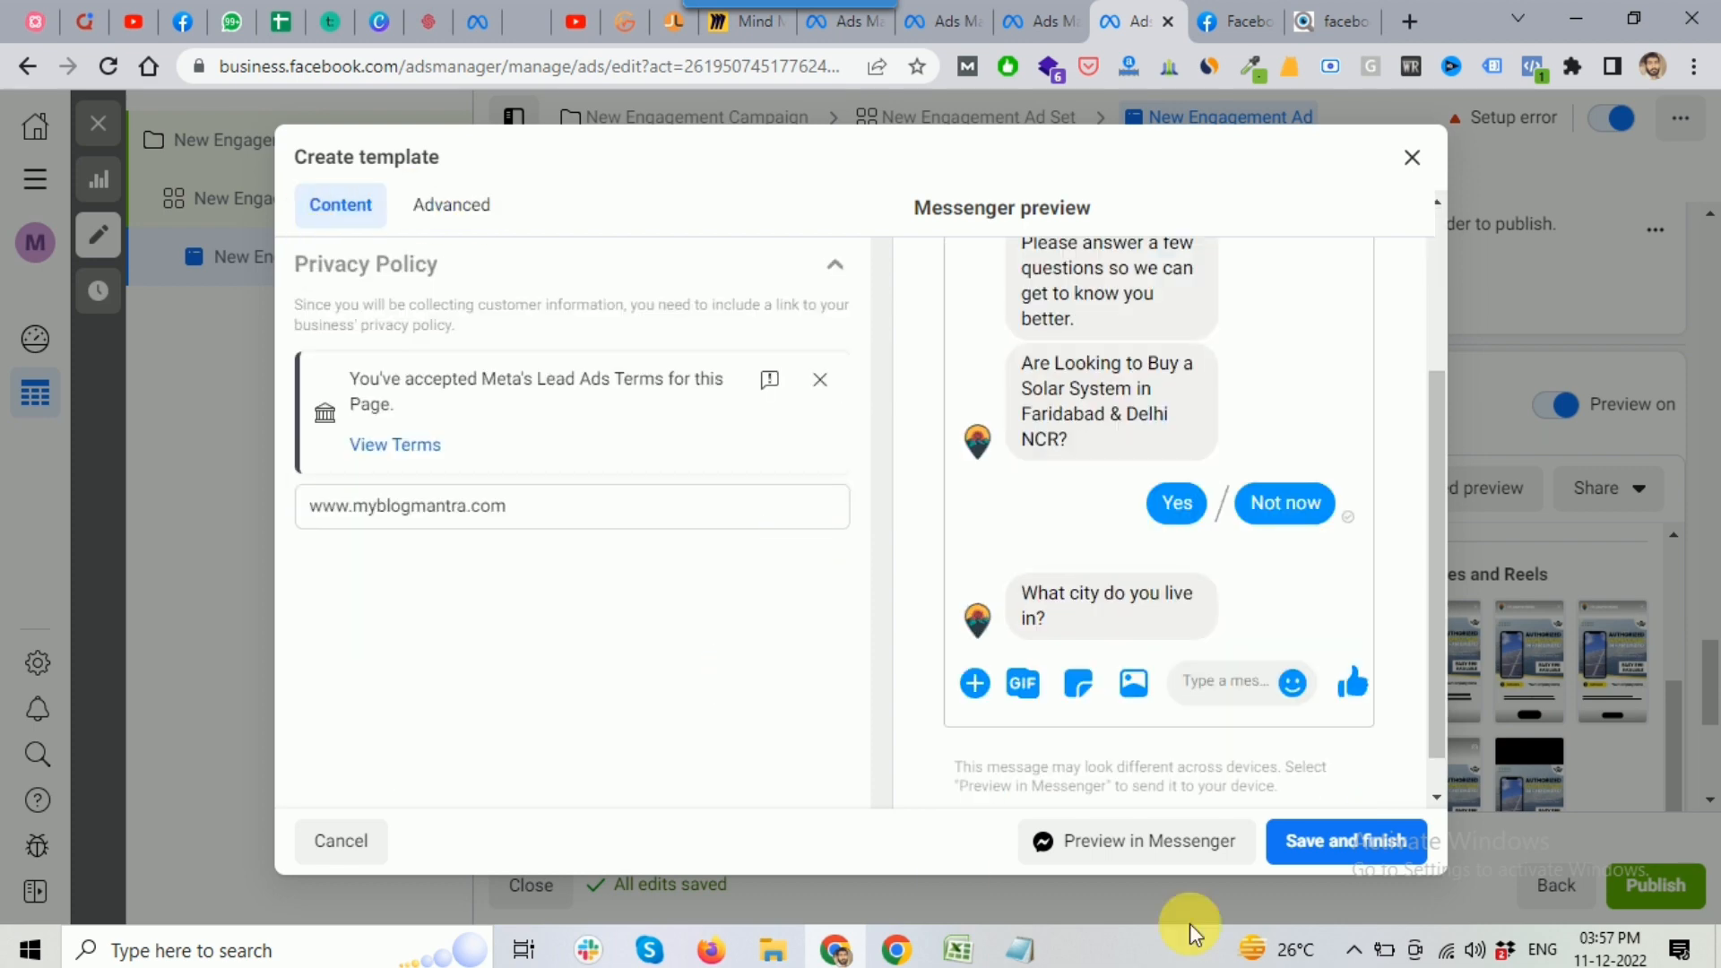
pyautogui.click(1337, 844)
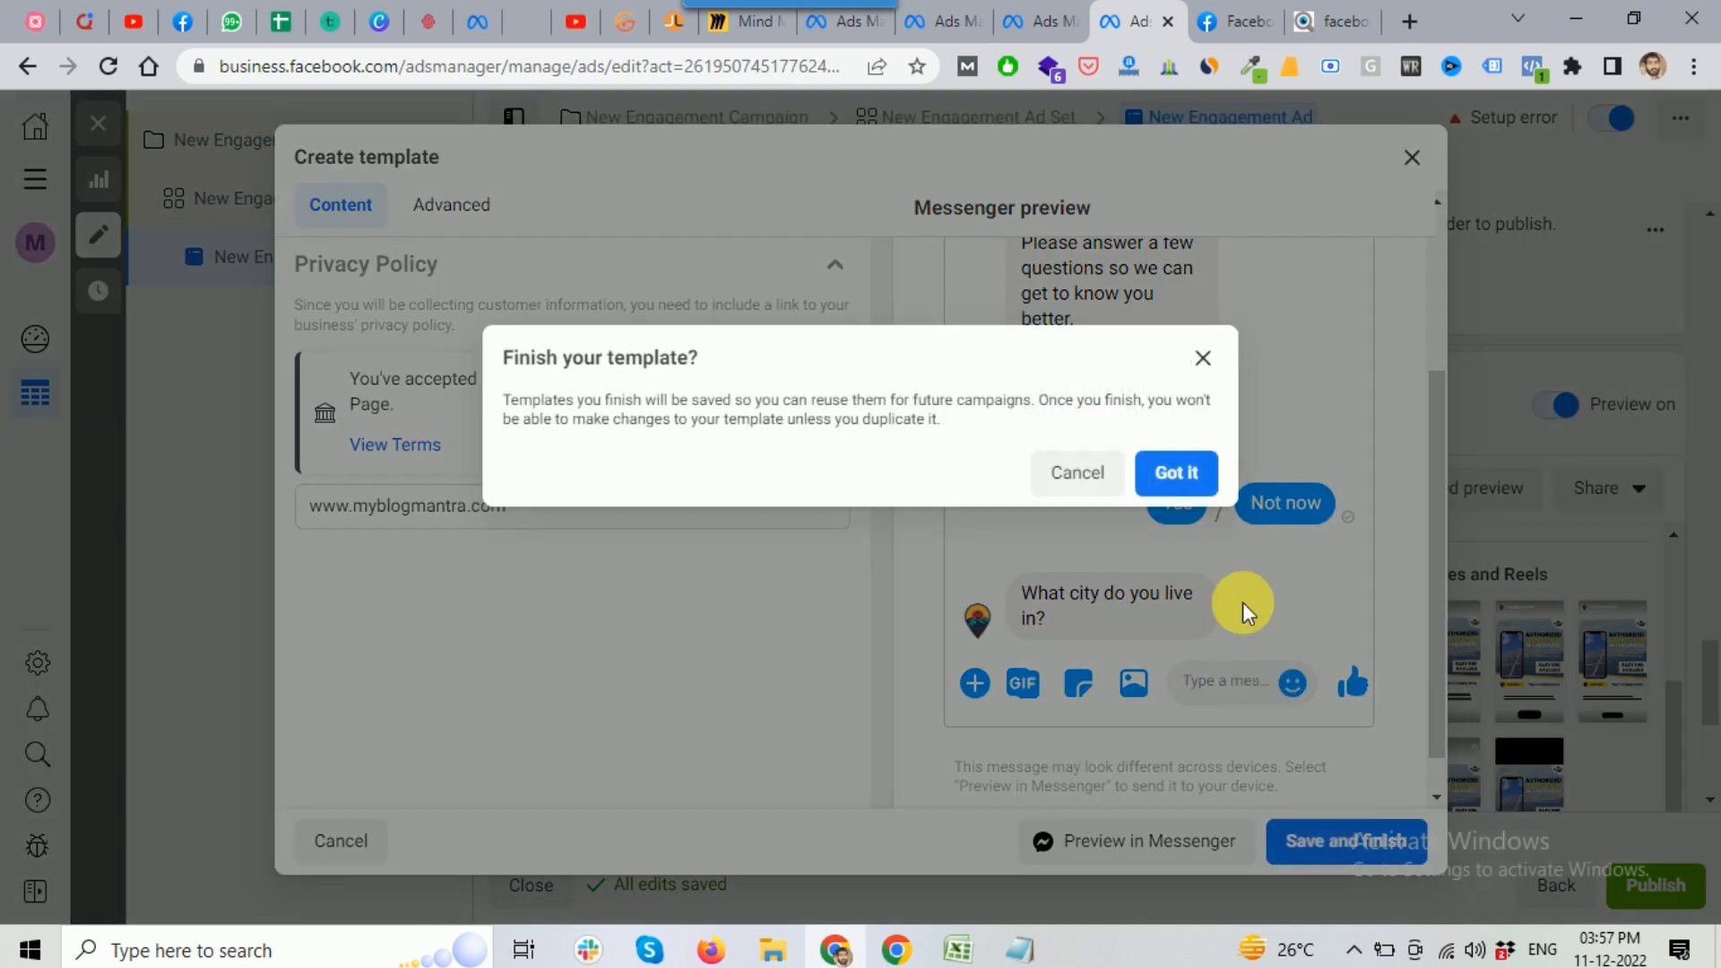
pyautogui.click(1182, 472)
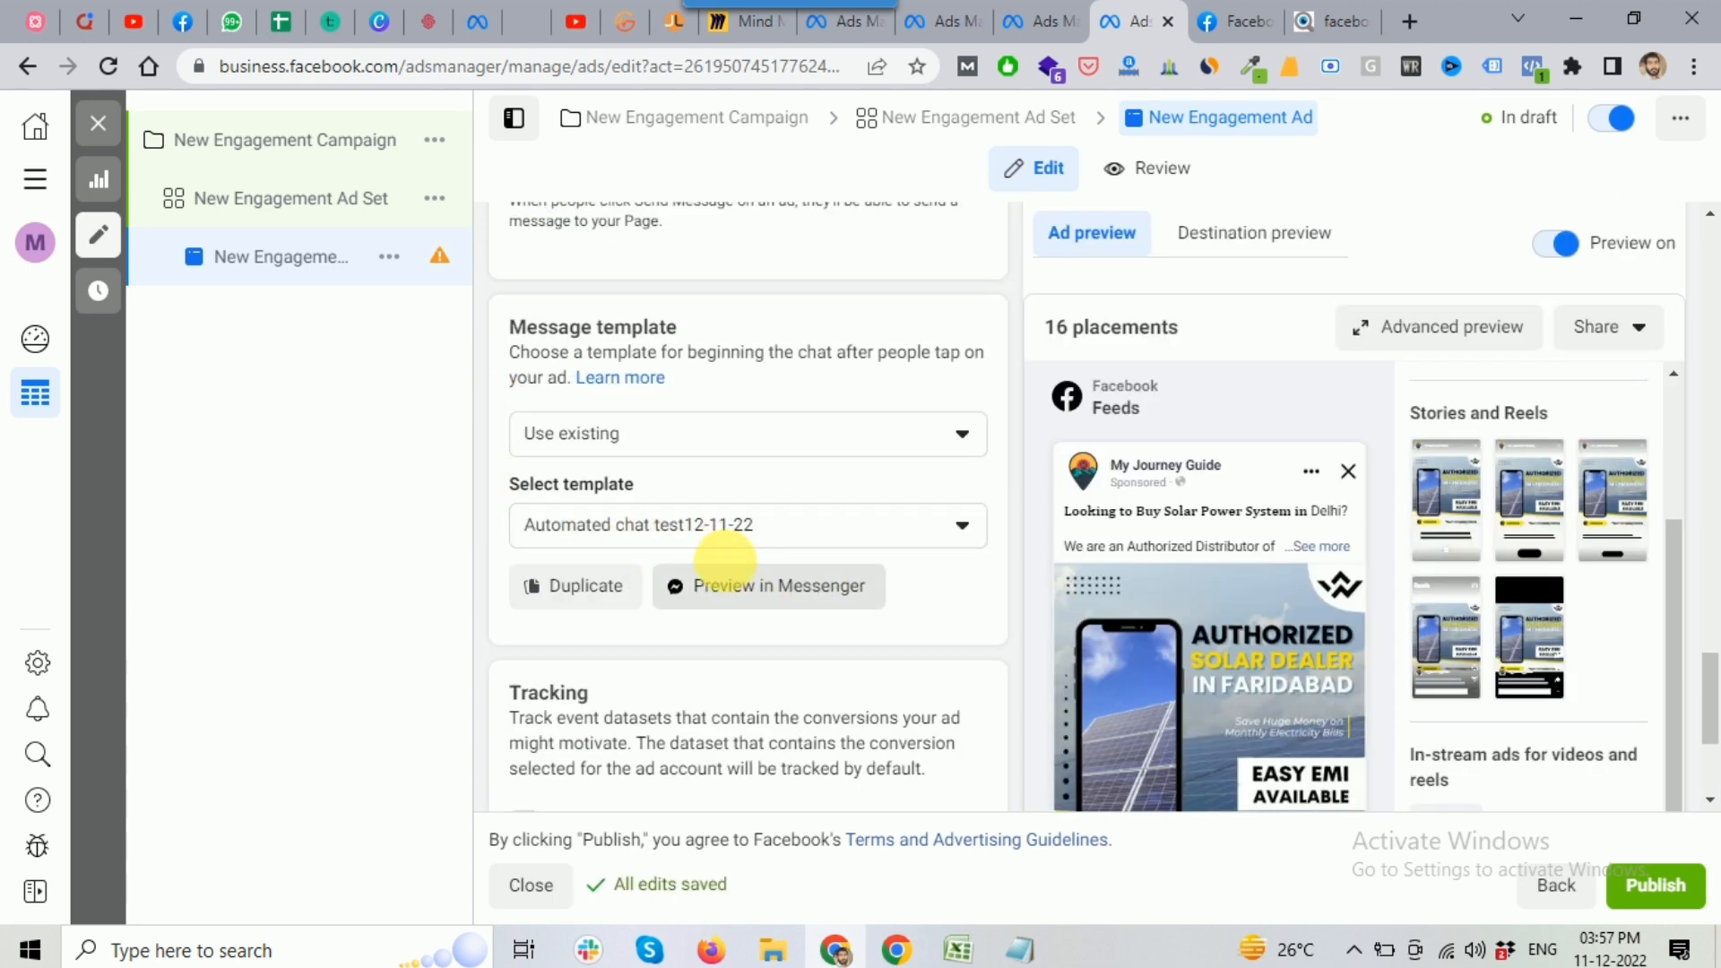
# Start publishing the ad to examine the payment information and debit or credit card forms, and close them without entering card details
pyautogui.scroll(-2, 892, 544)
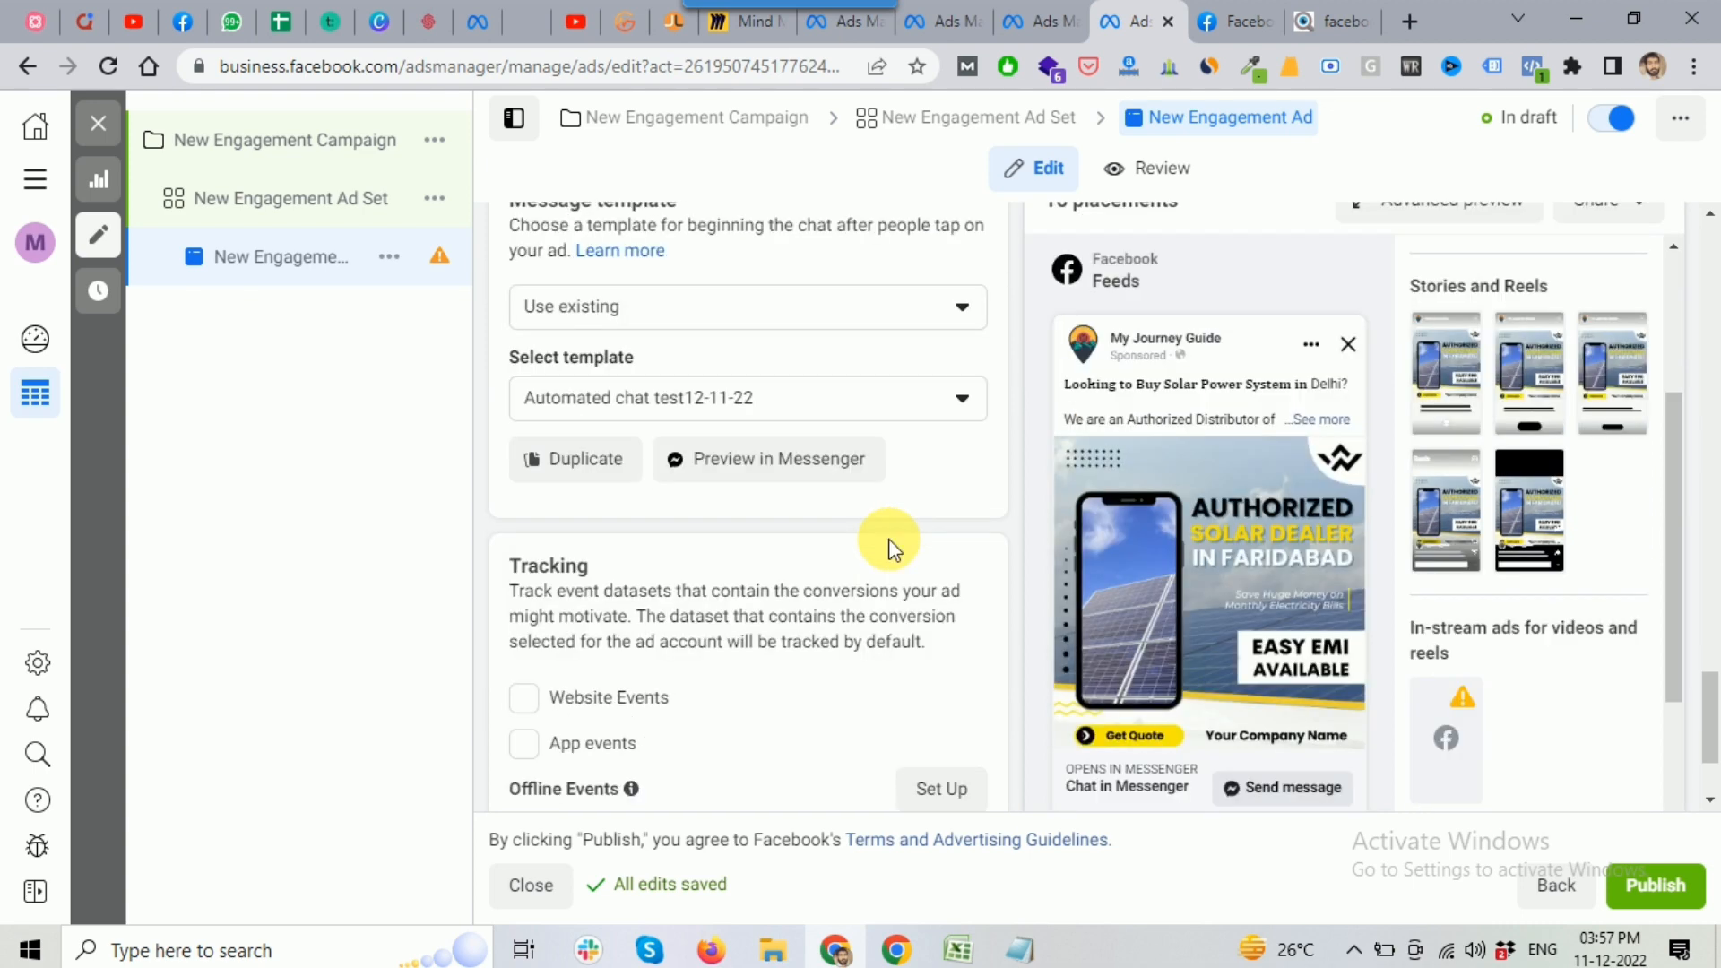
pyautogui.scroll(-2, 892, 544)
pyautogui.scroll(-1, 892, 544)
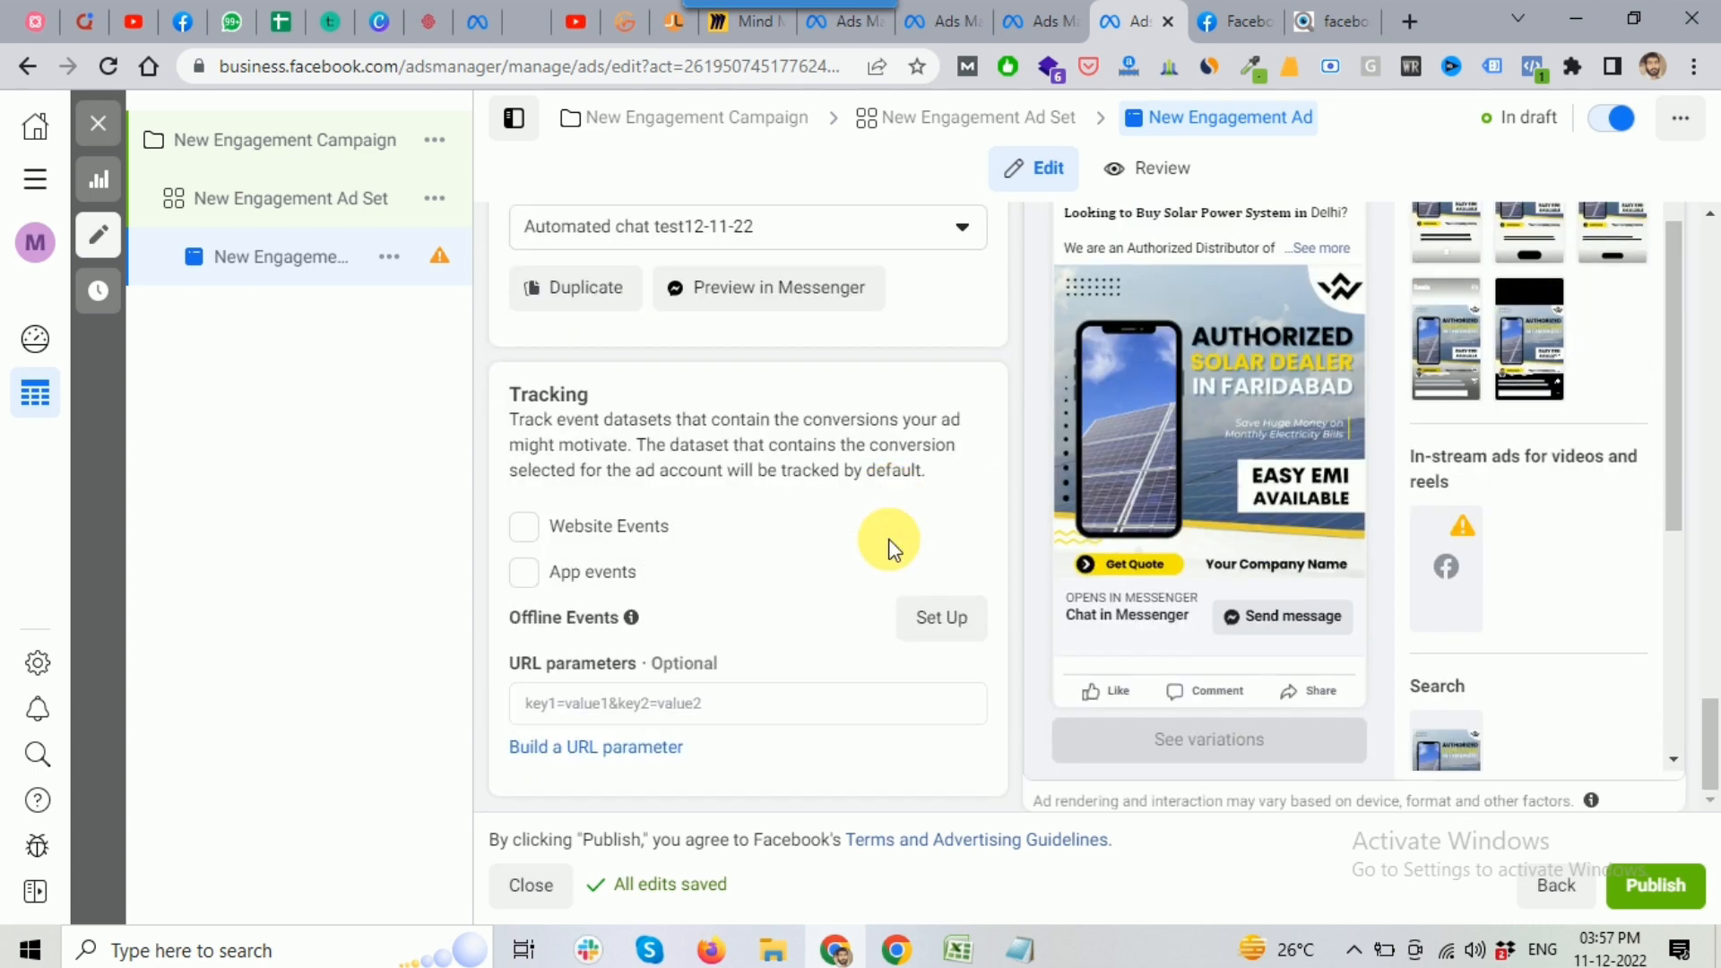
pyautogui.click(1636, 892)
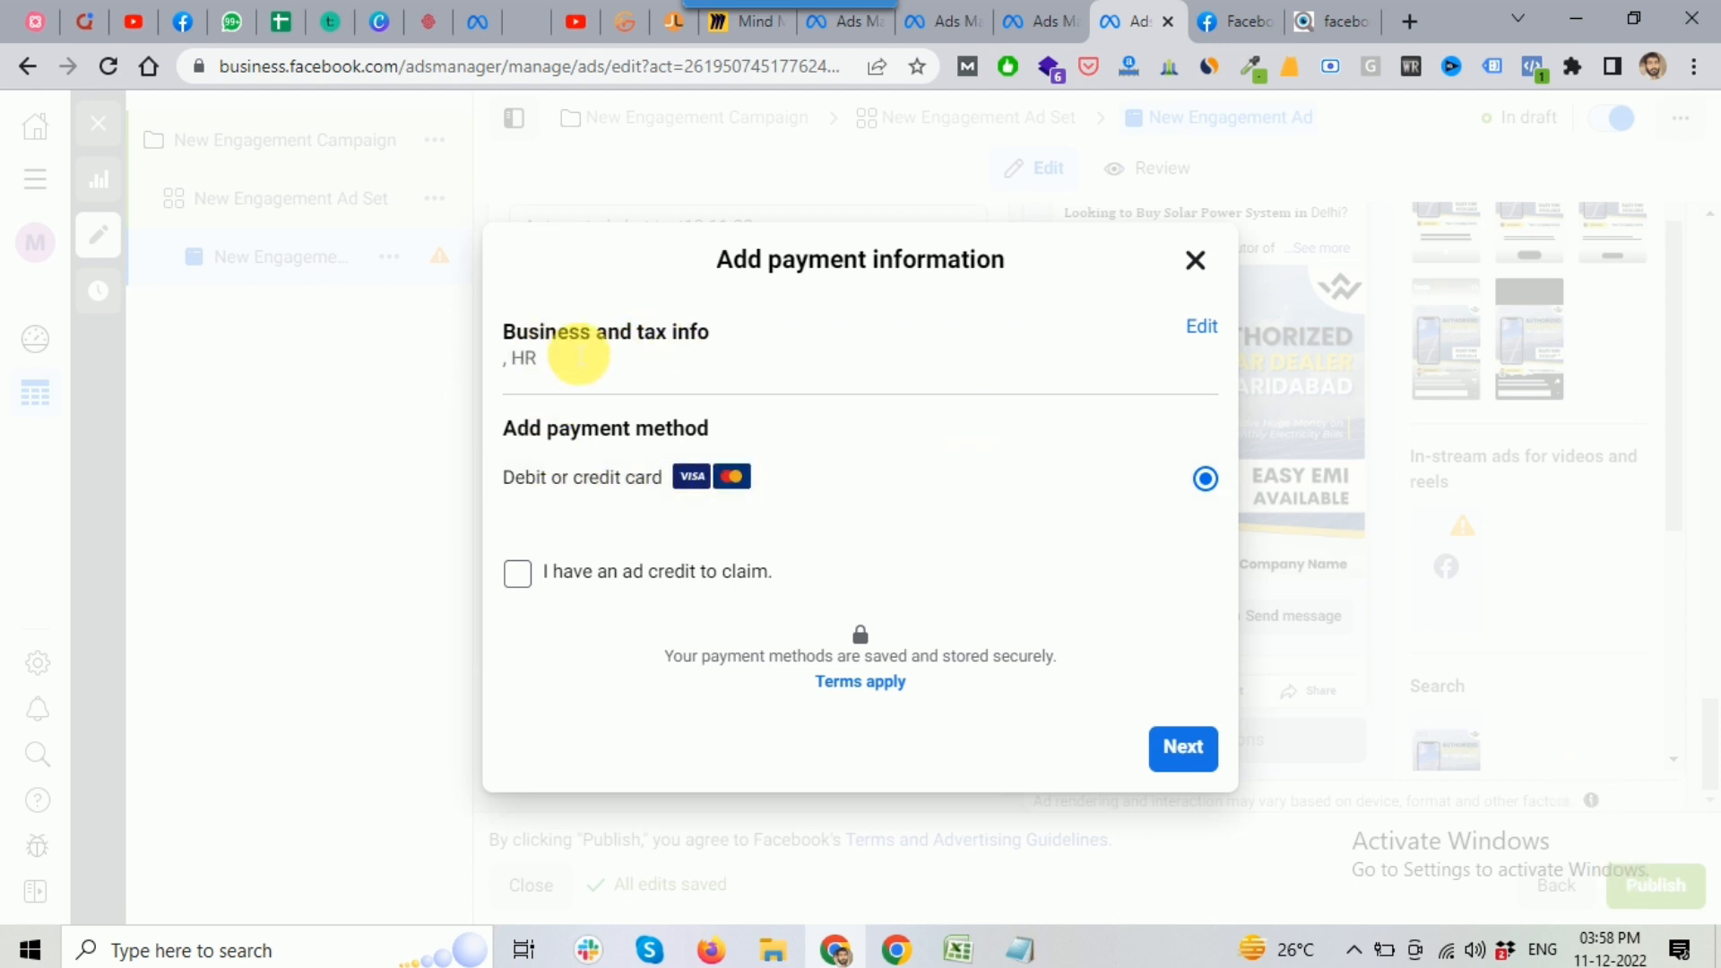
pyautogui.moveTo(479, 337); pyautogui.dragTo(758, 365)
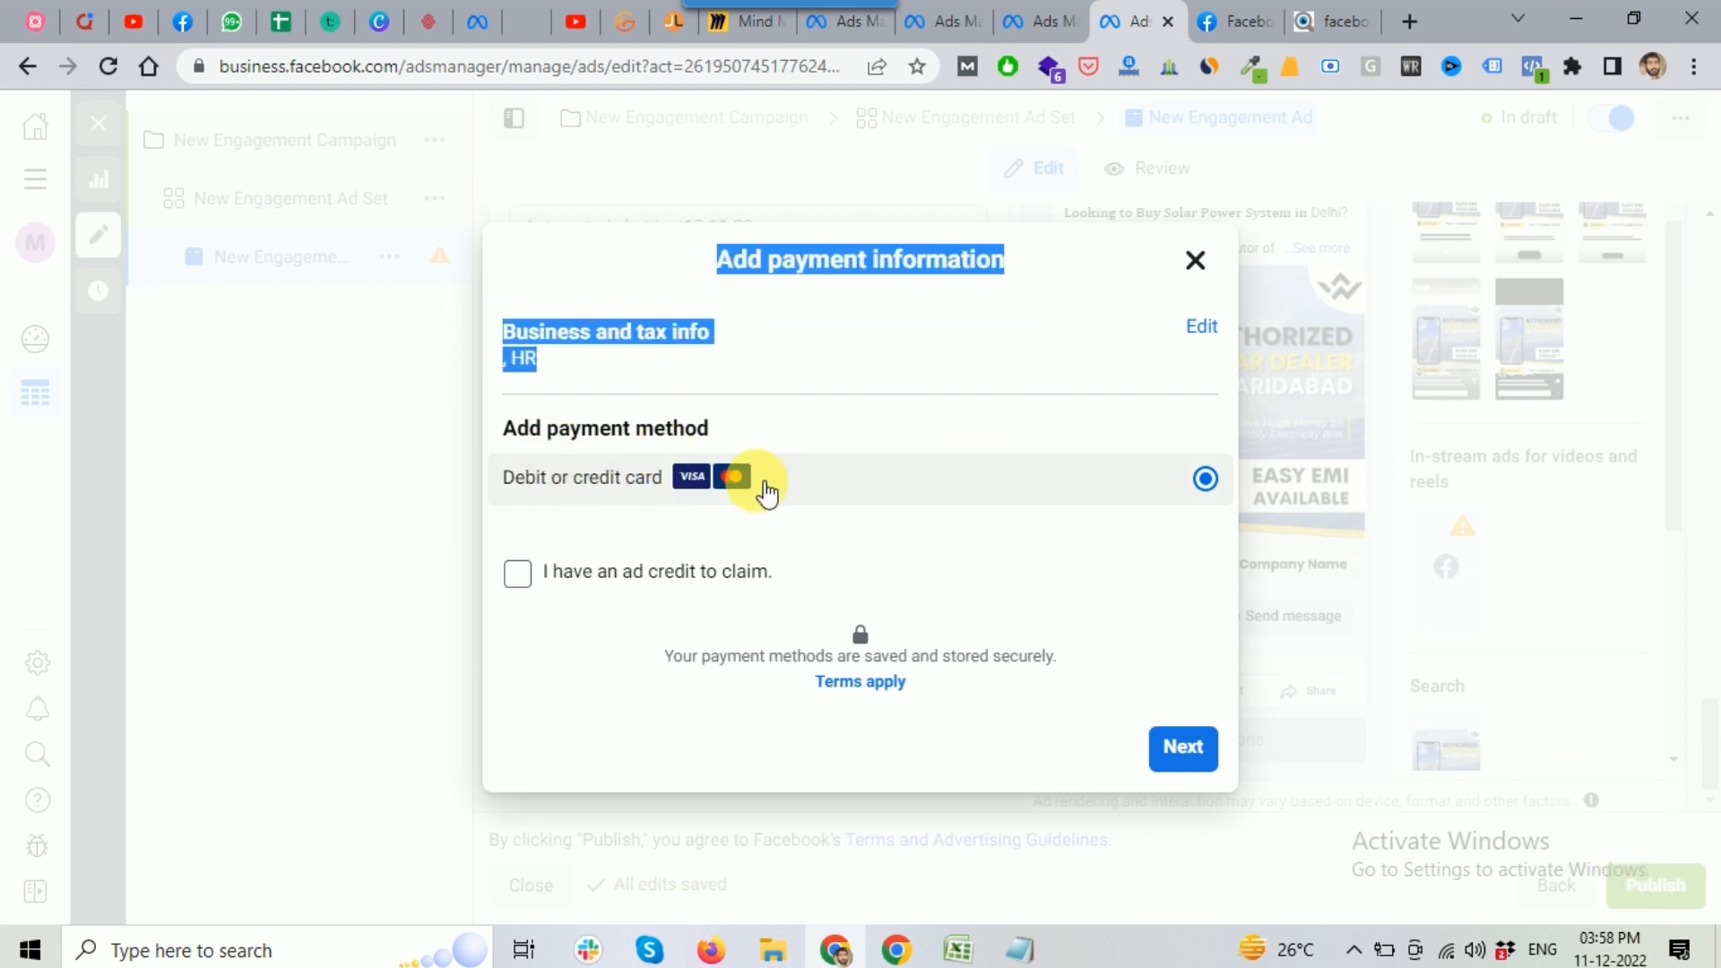
pyautogui.click(1183, 753)
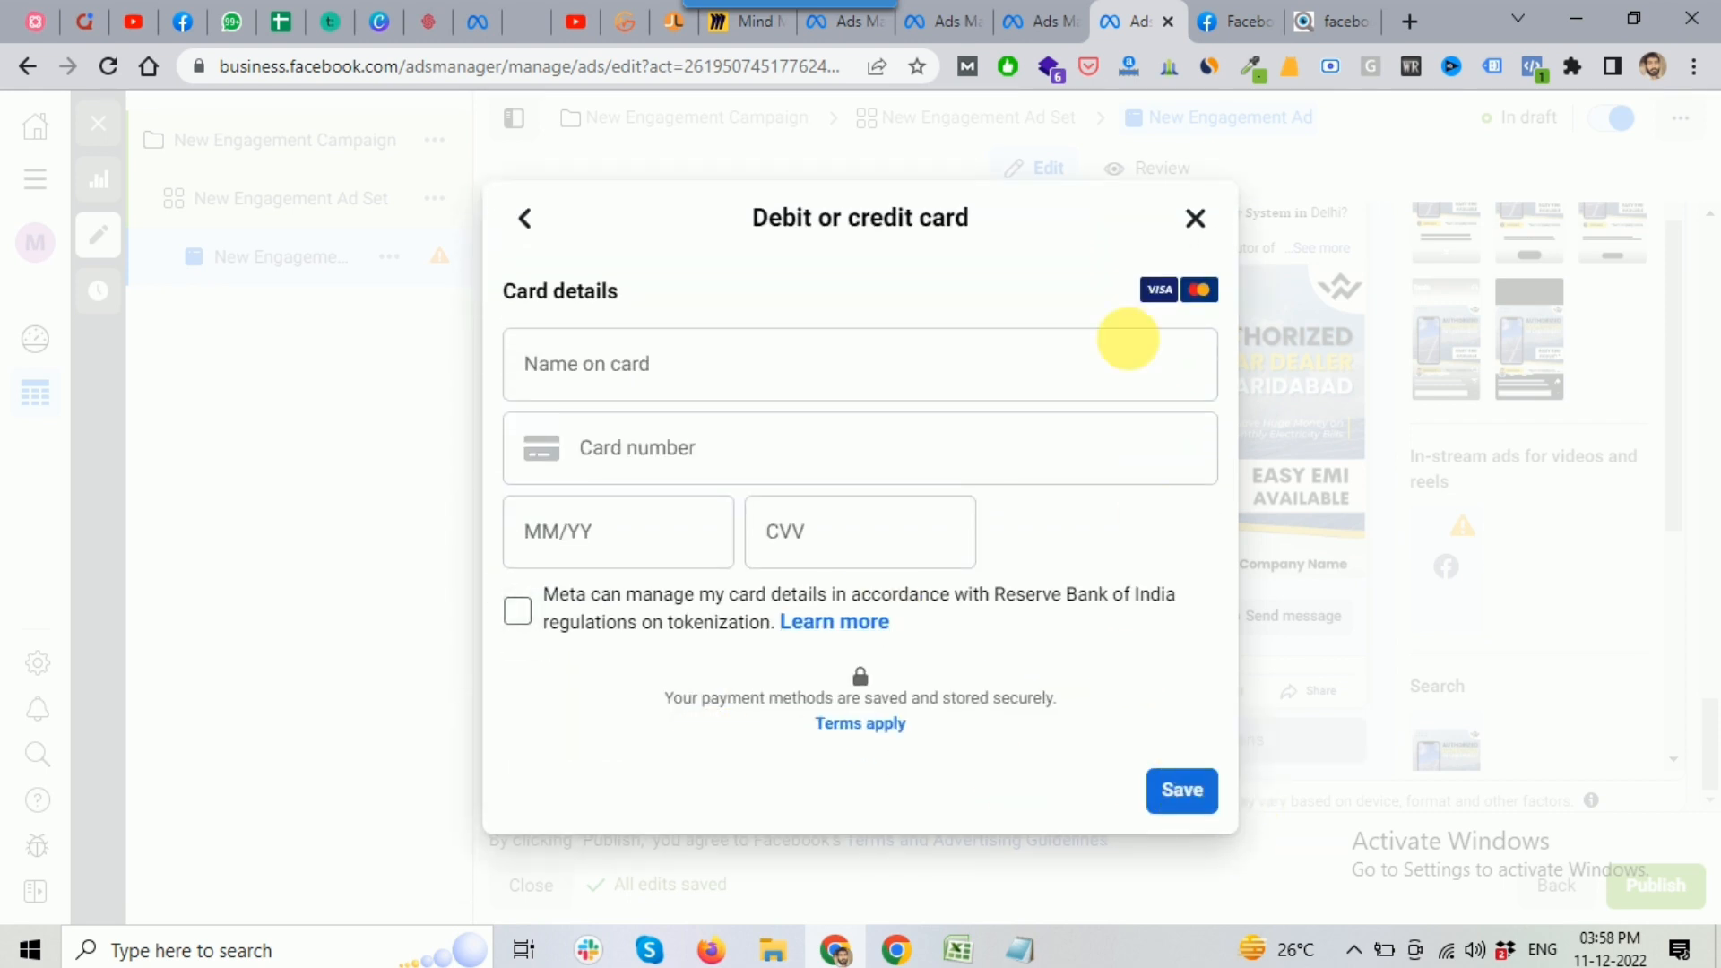
pyautogui.click(1197, 218)
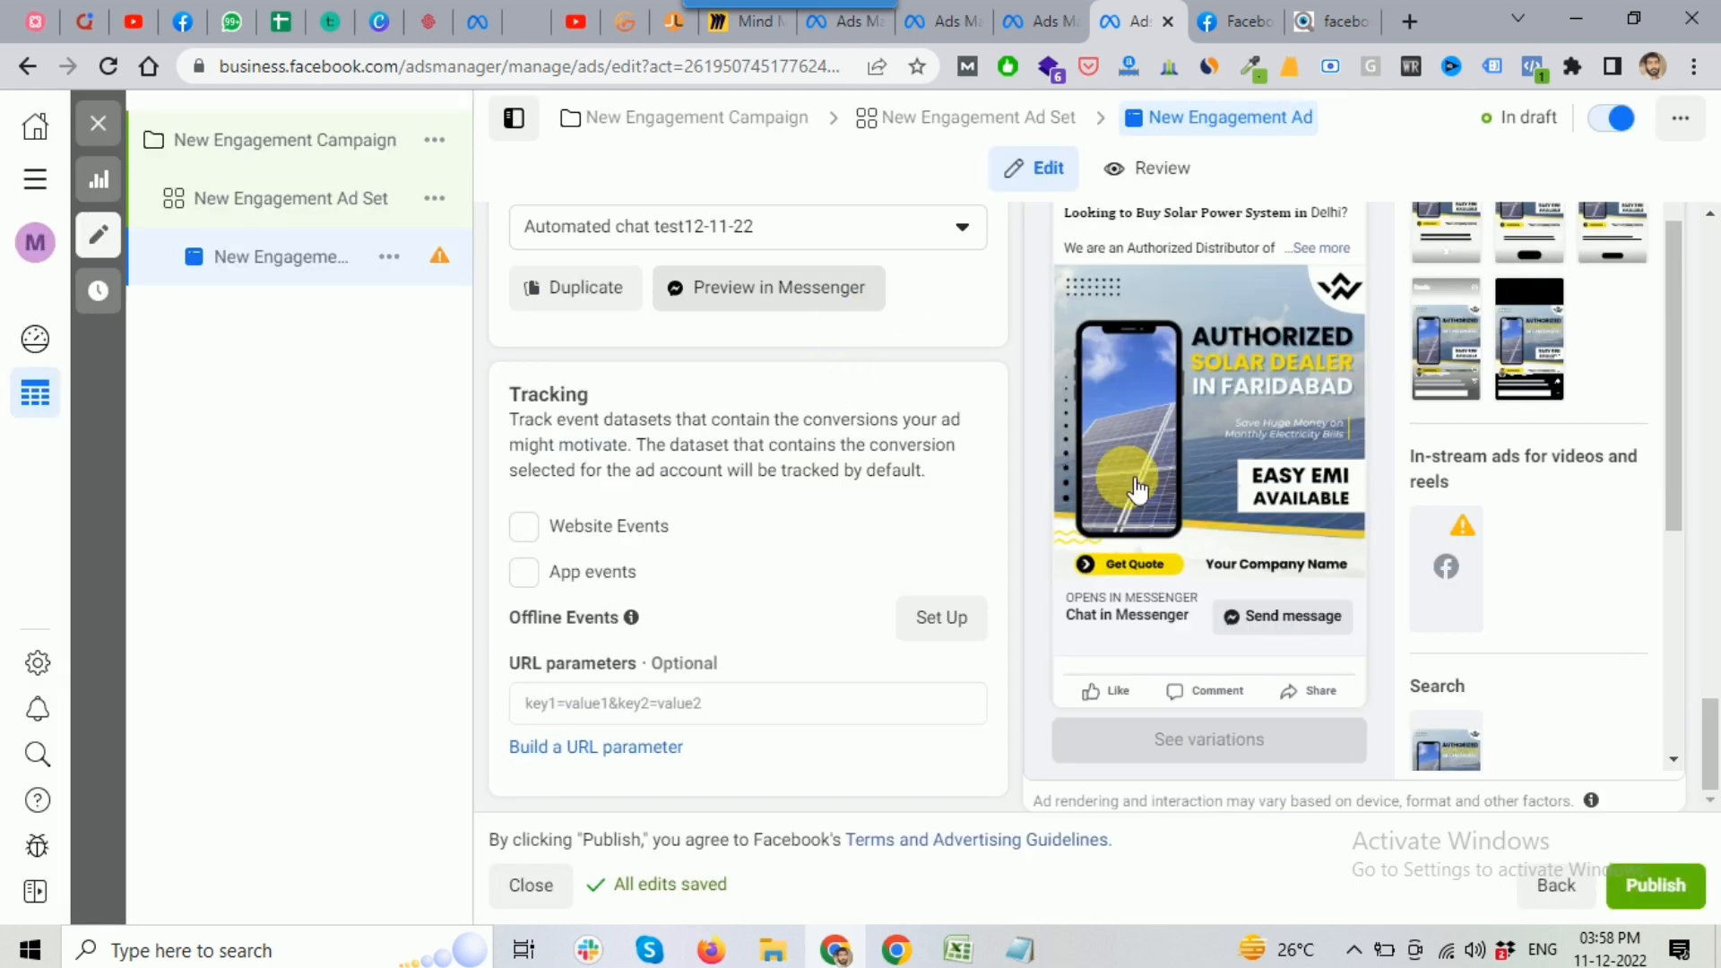
# Switch to the Miro mind map and draw a second freehand underline beneath "Choose Right Objective"
pyautogui.click(717, 27)
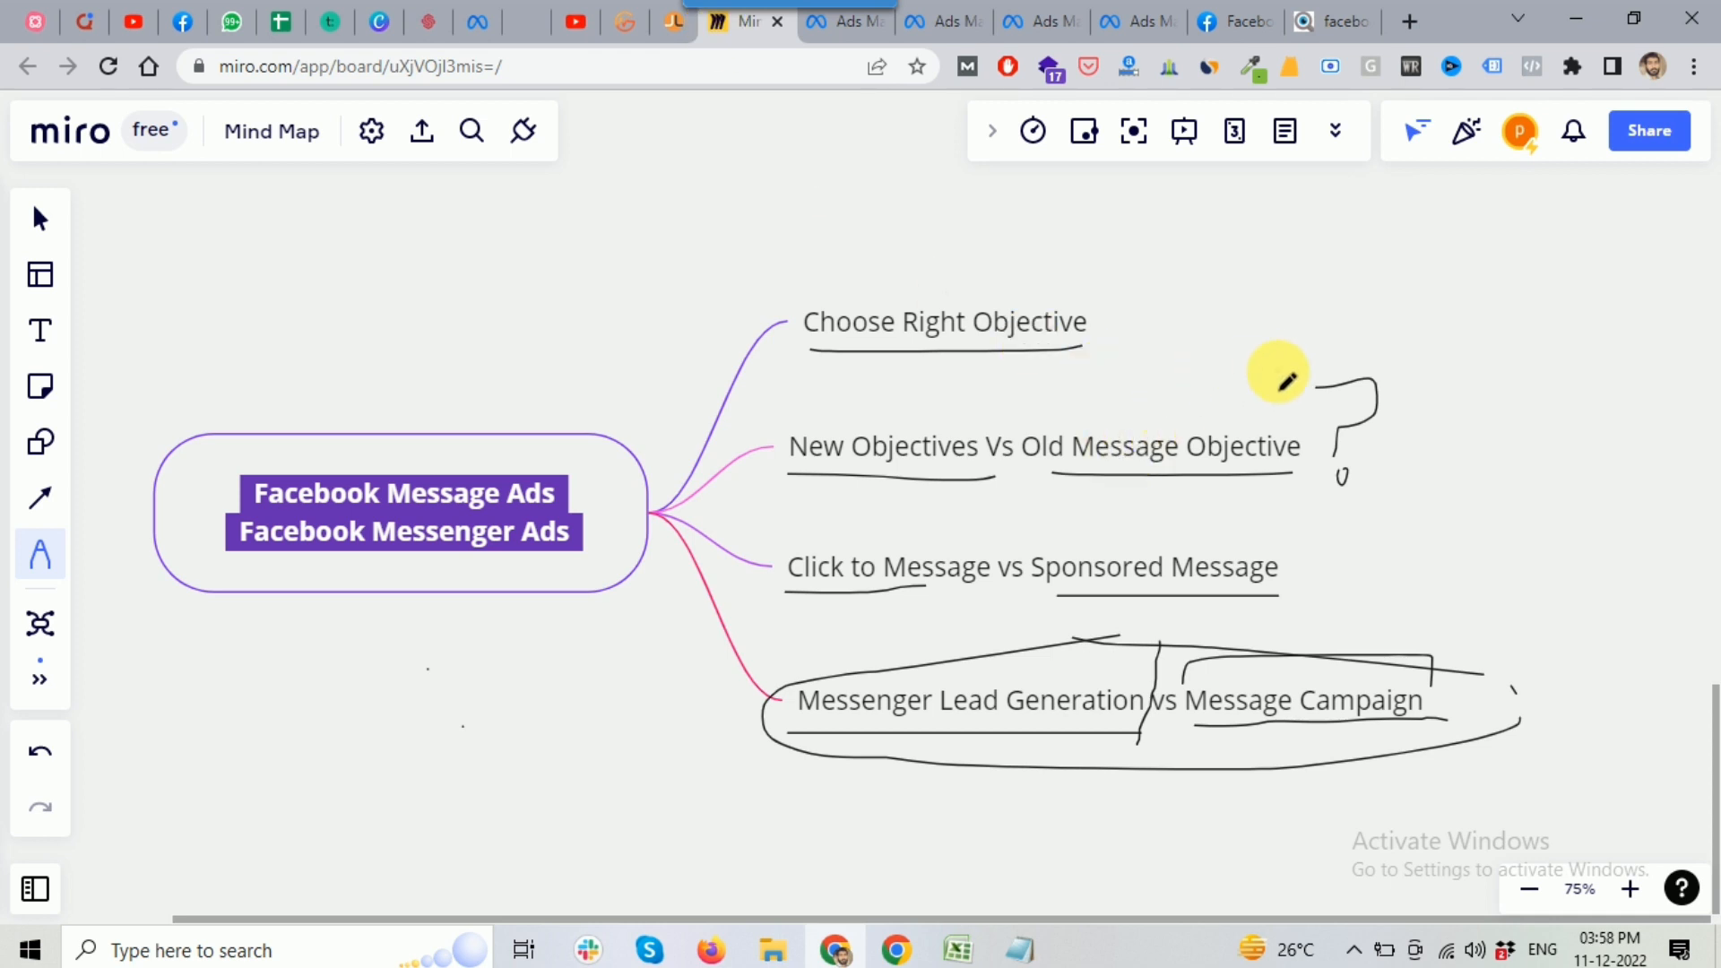
pyautogui.moveTo(832, 370); pyautogui.dragTo(1101, 381)
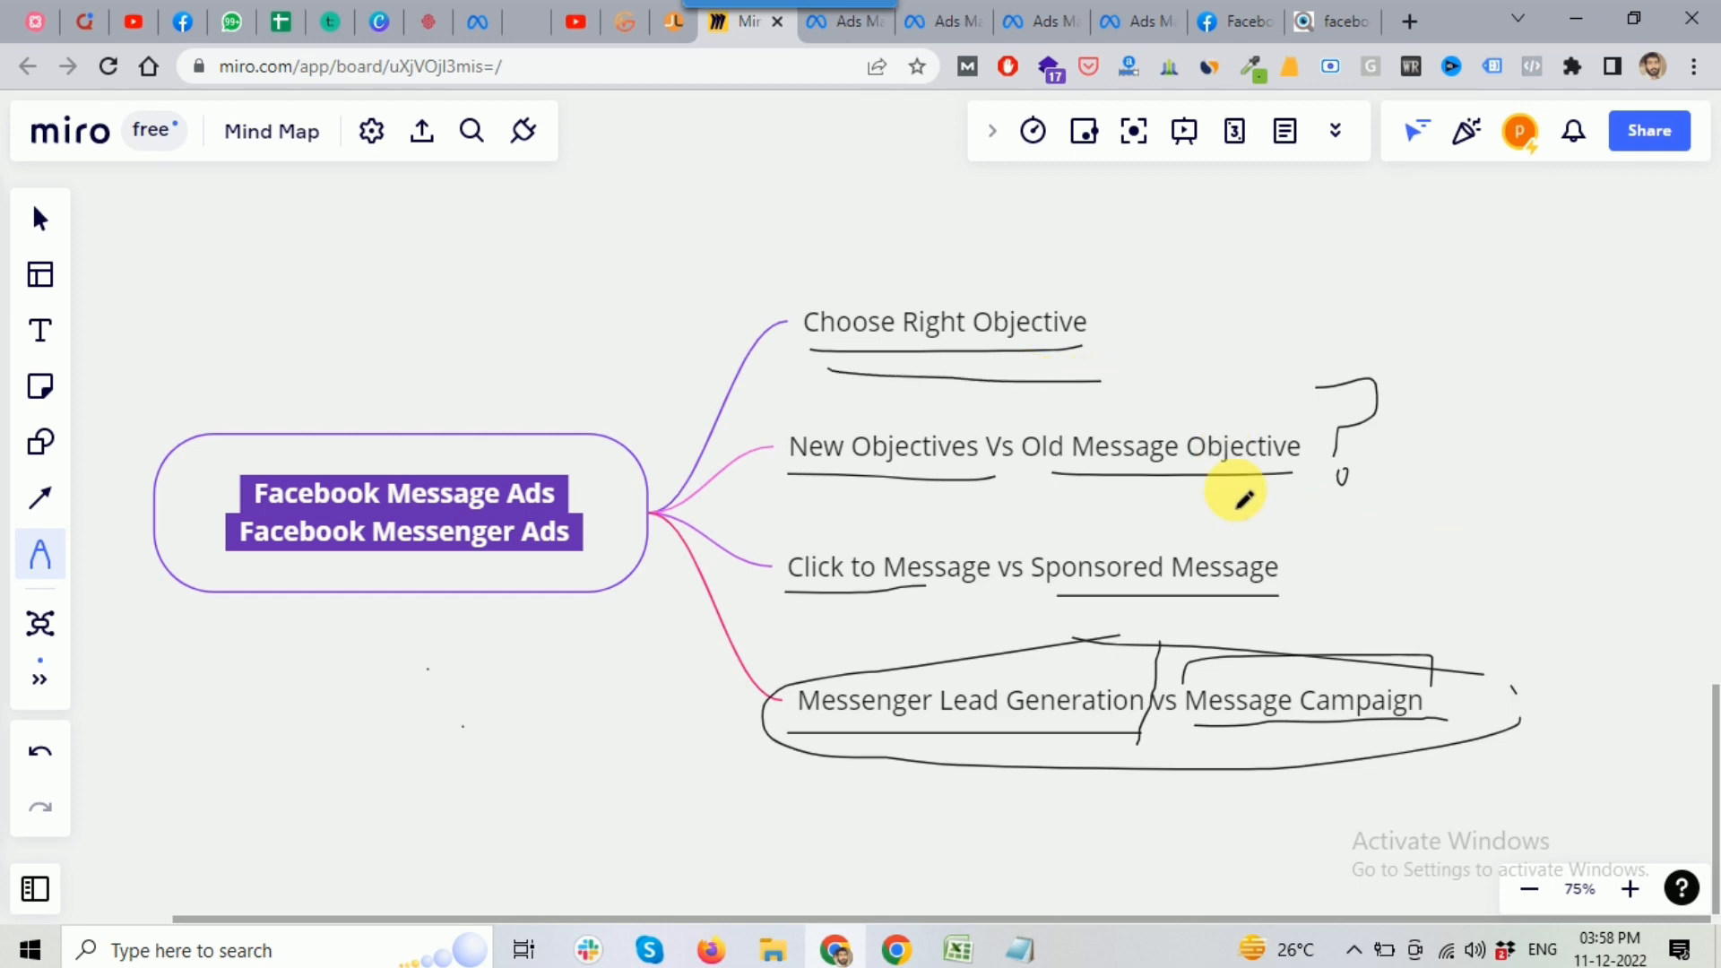
# Return to Ads Manager, close the New Engagement Ad editor, and start creating a new campaign from the campaigns list
pyautogui.click(823, 32)
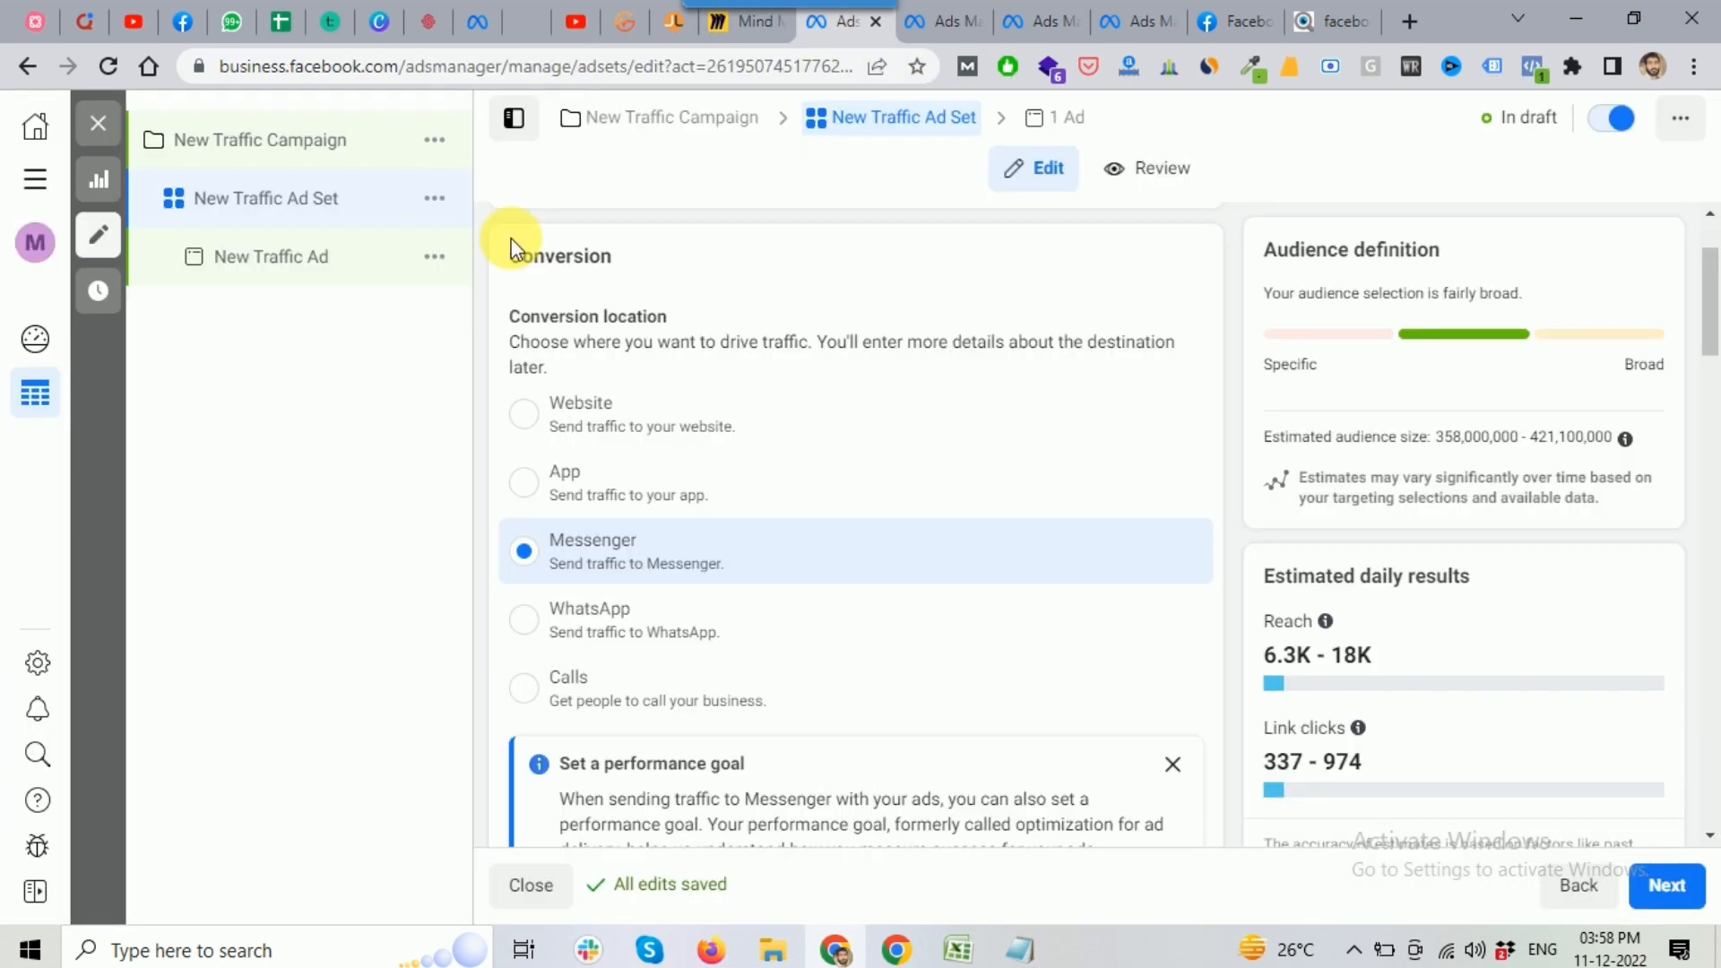
pyautogui.click(1127, 19)
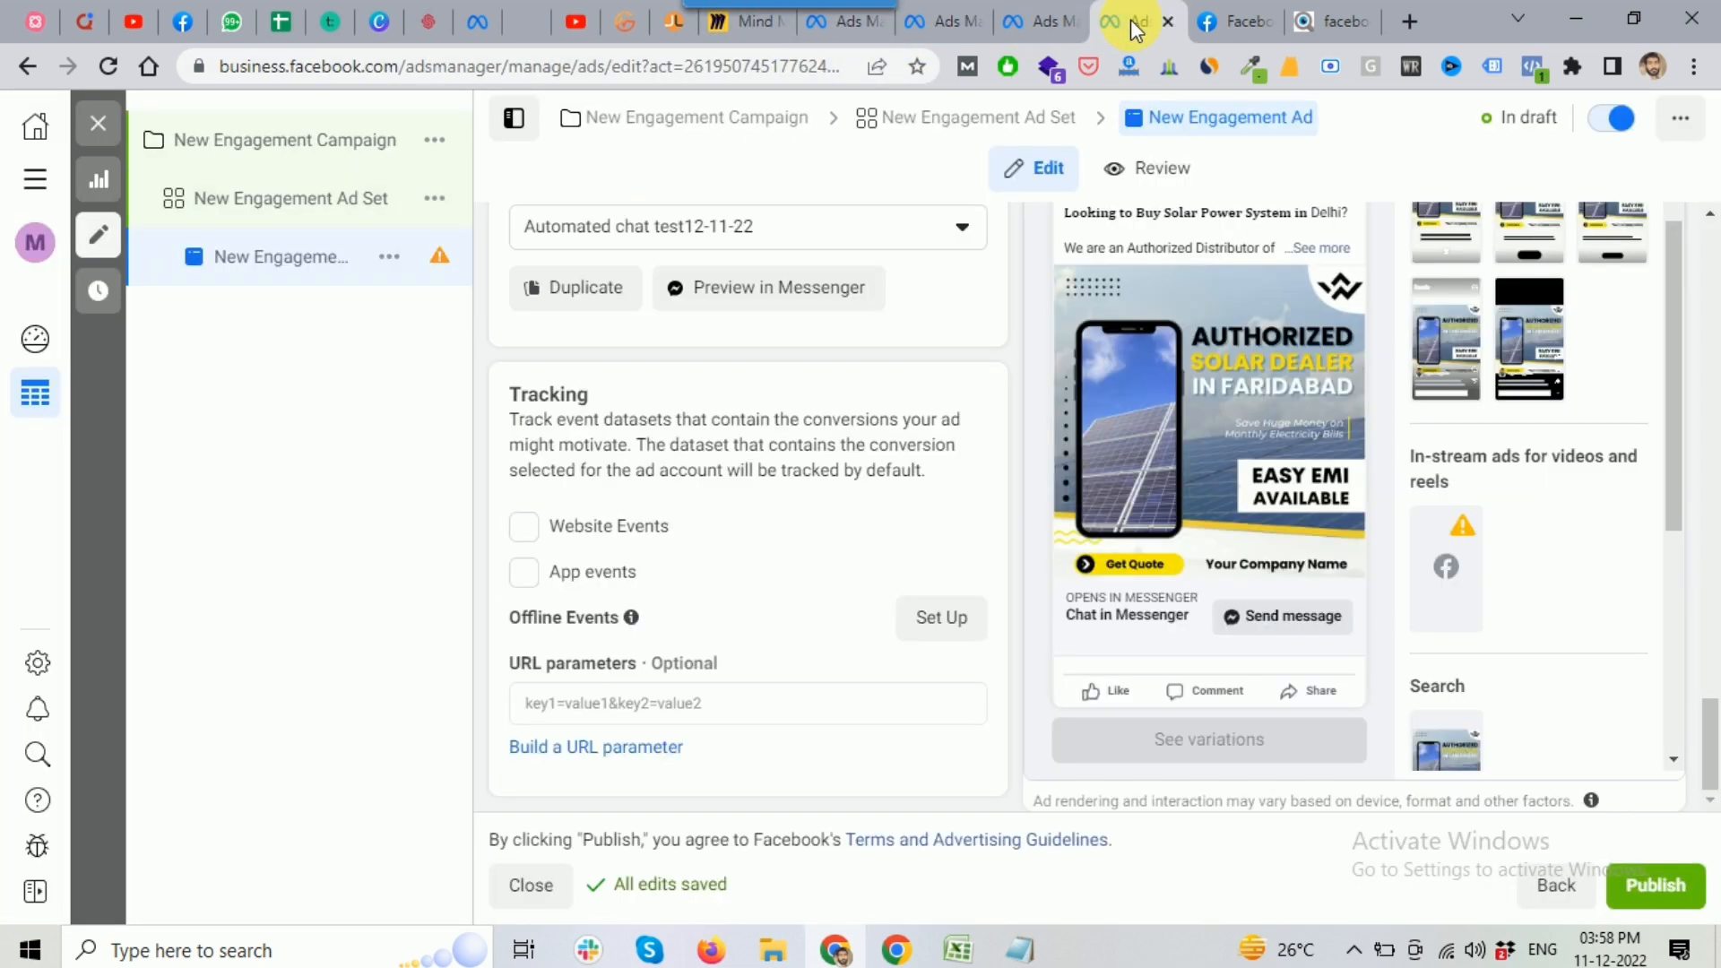
pyautogui.click(97, 125)
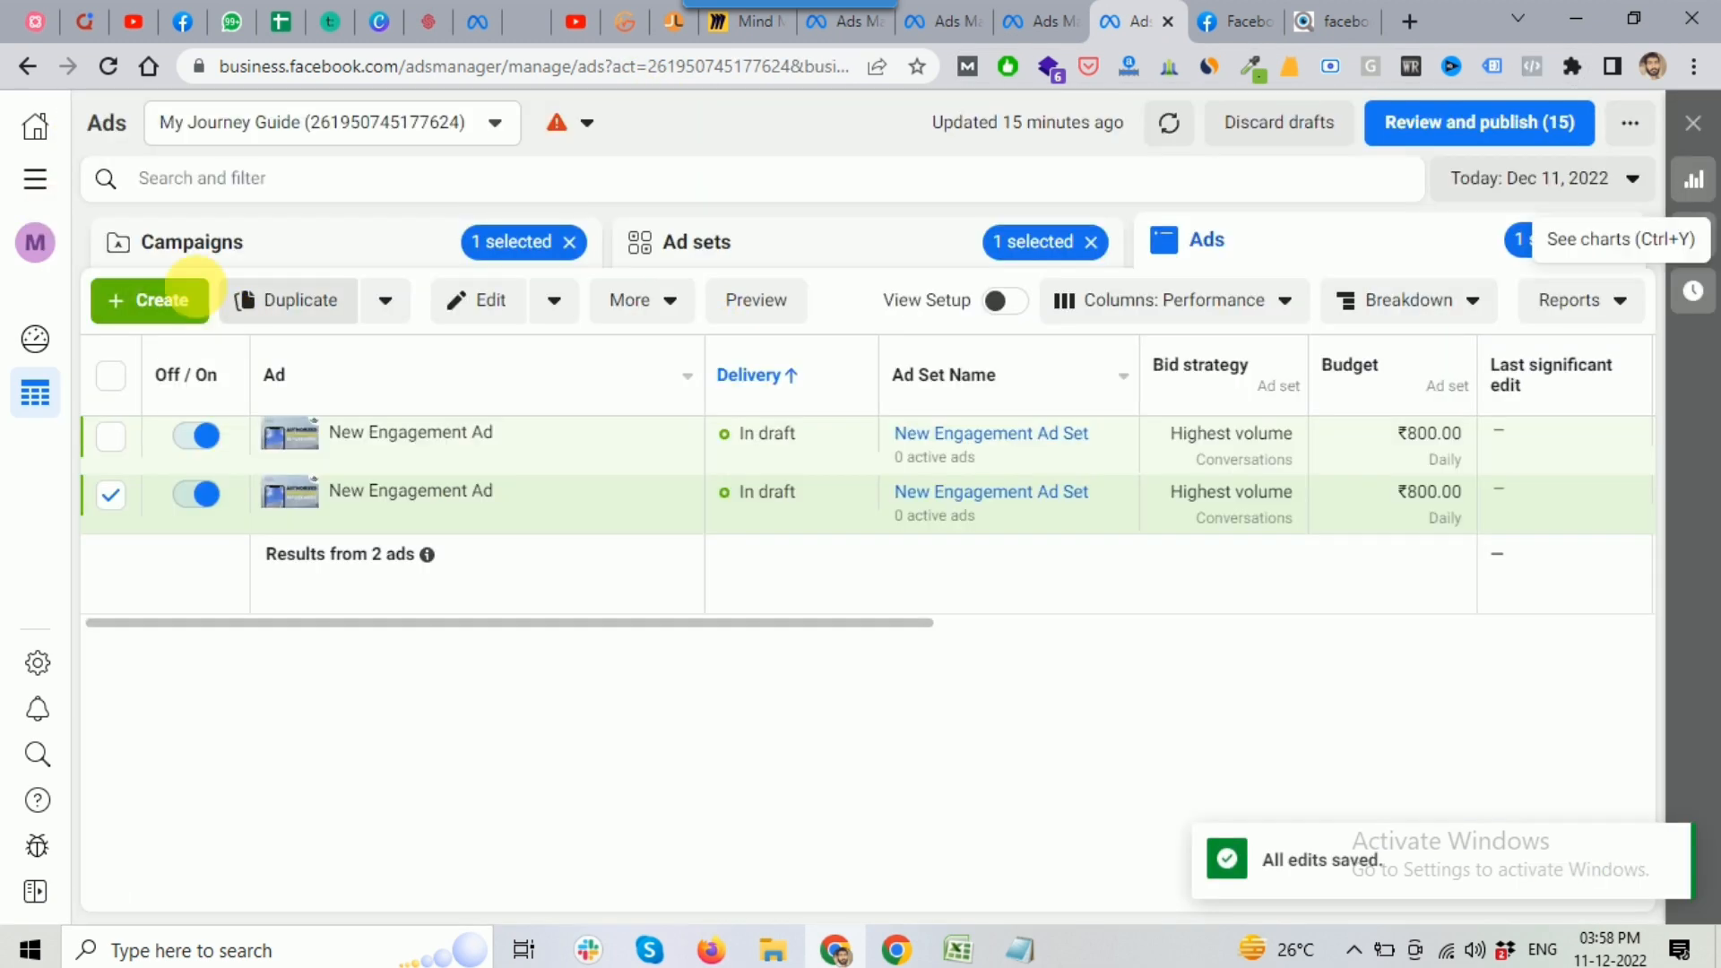
pyautogui.click(142, 299)
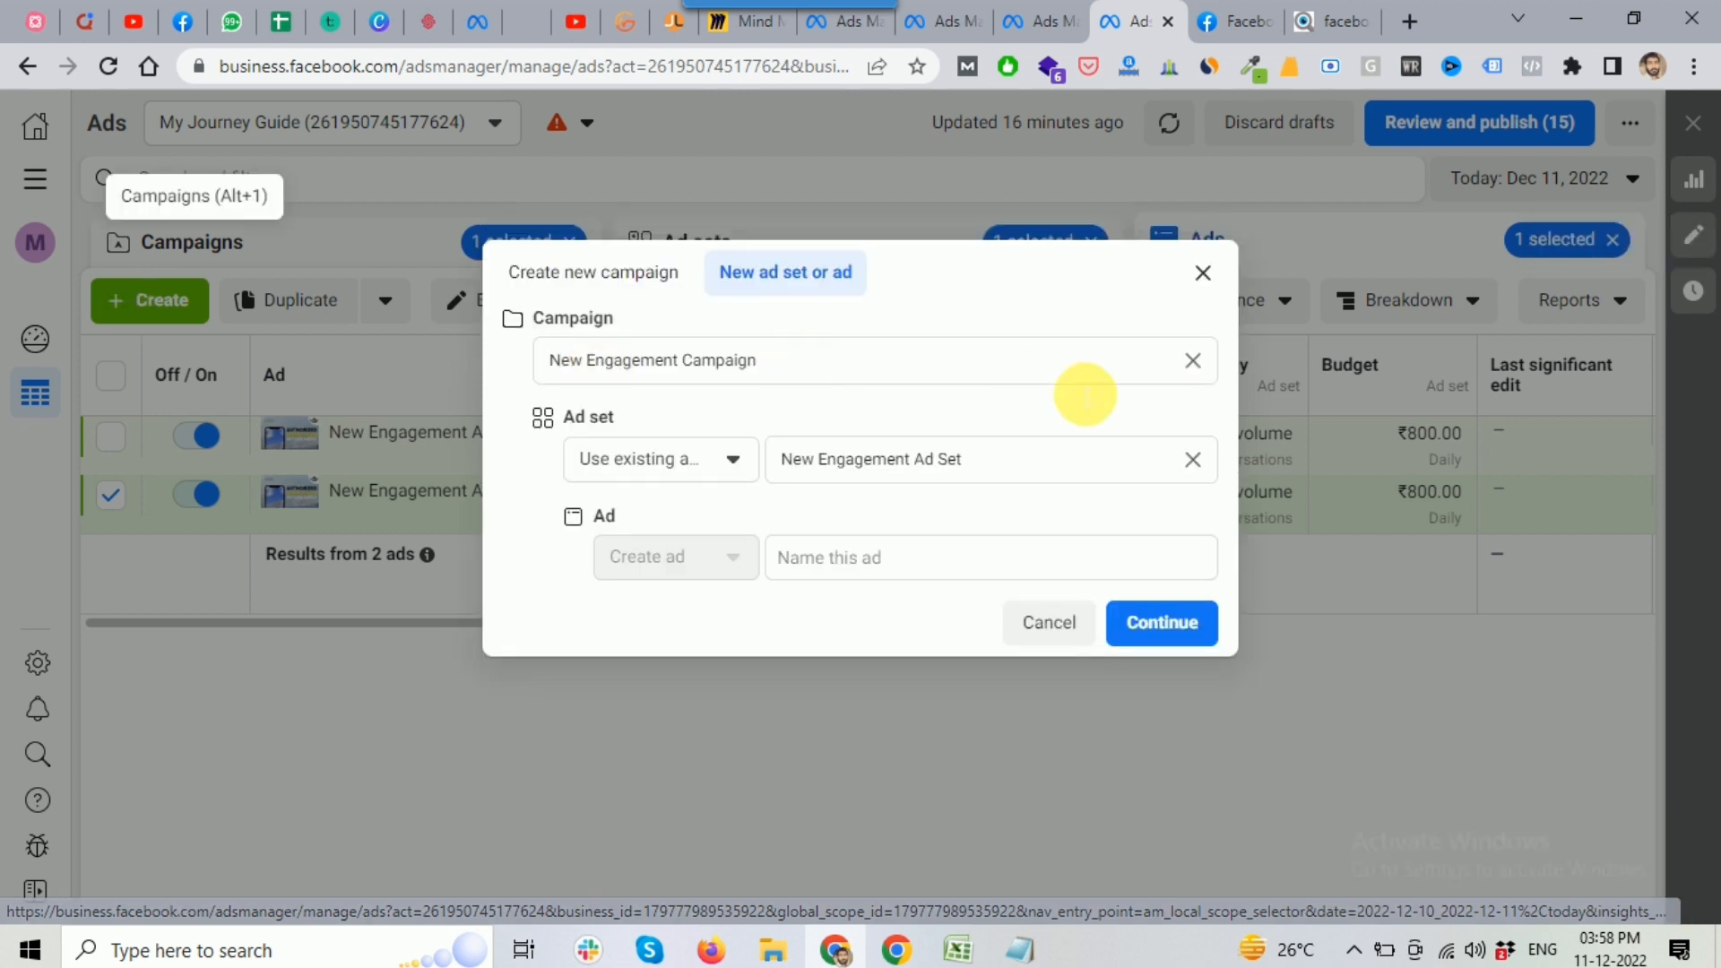
pyautogui.click(1206, 278)
pyautogui.click(369, 252)
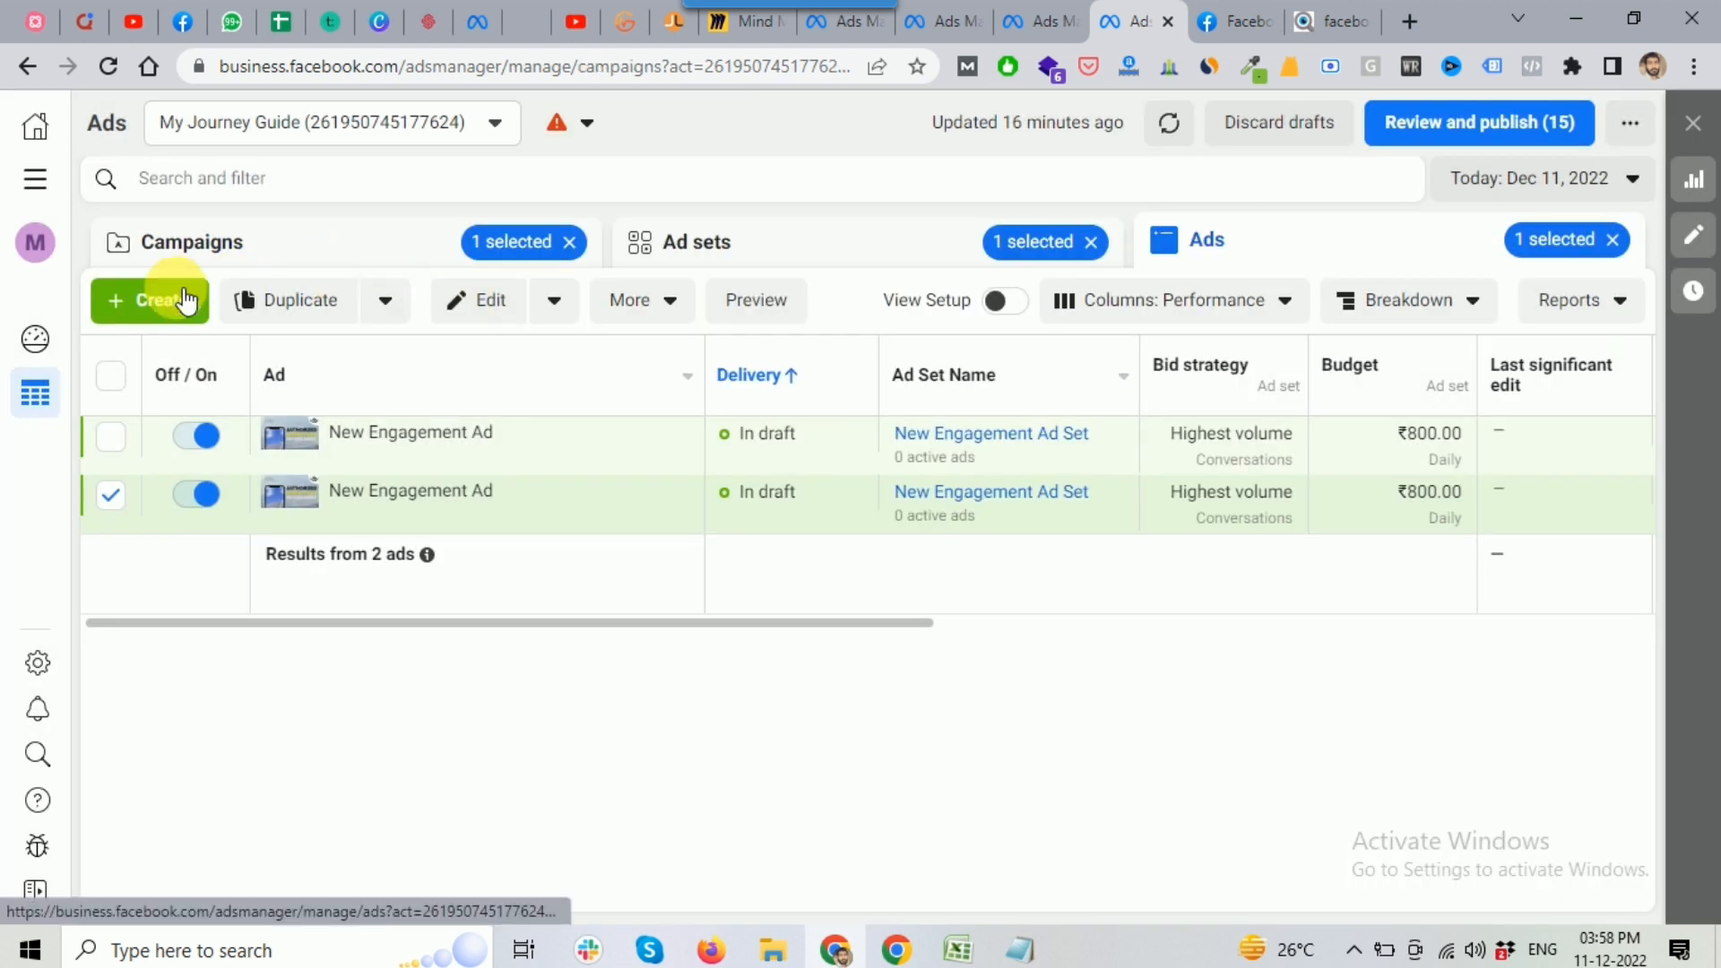
pyautogui.click(147, 307)
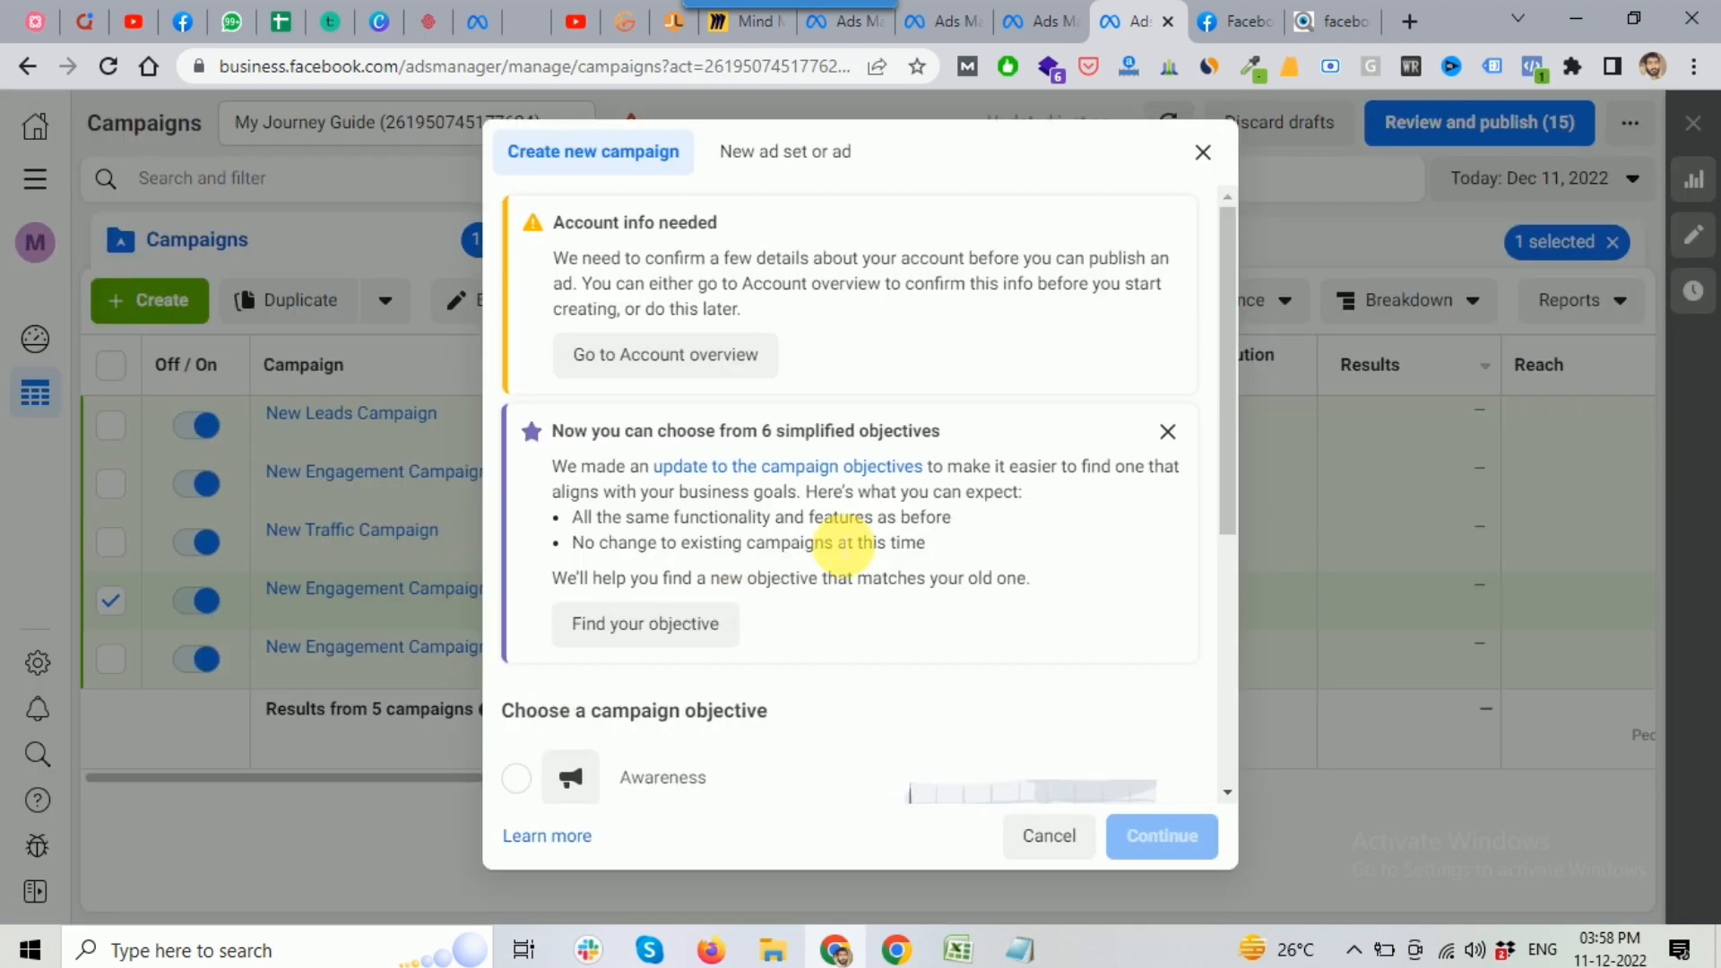
# Choose the Leads objective to view its description, and change the new campaign's objective to Engagement
pyautogui.scroll(-4, 825, 538)
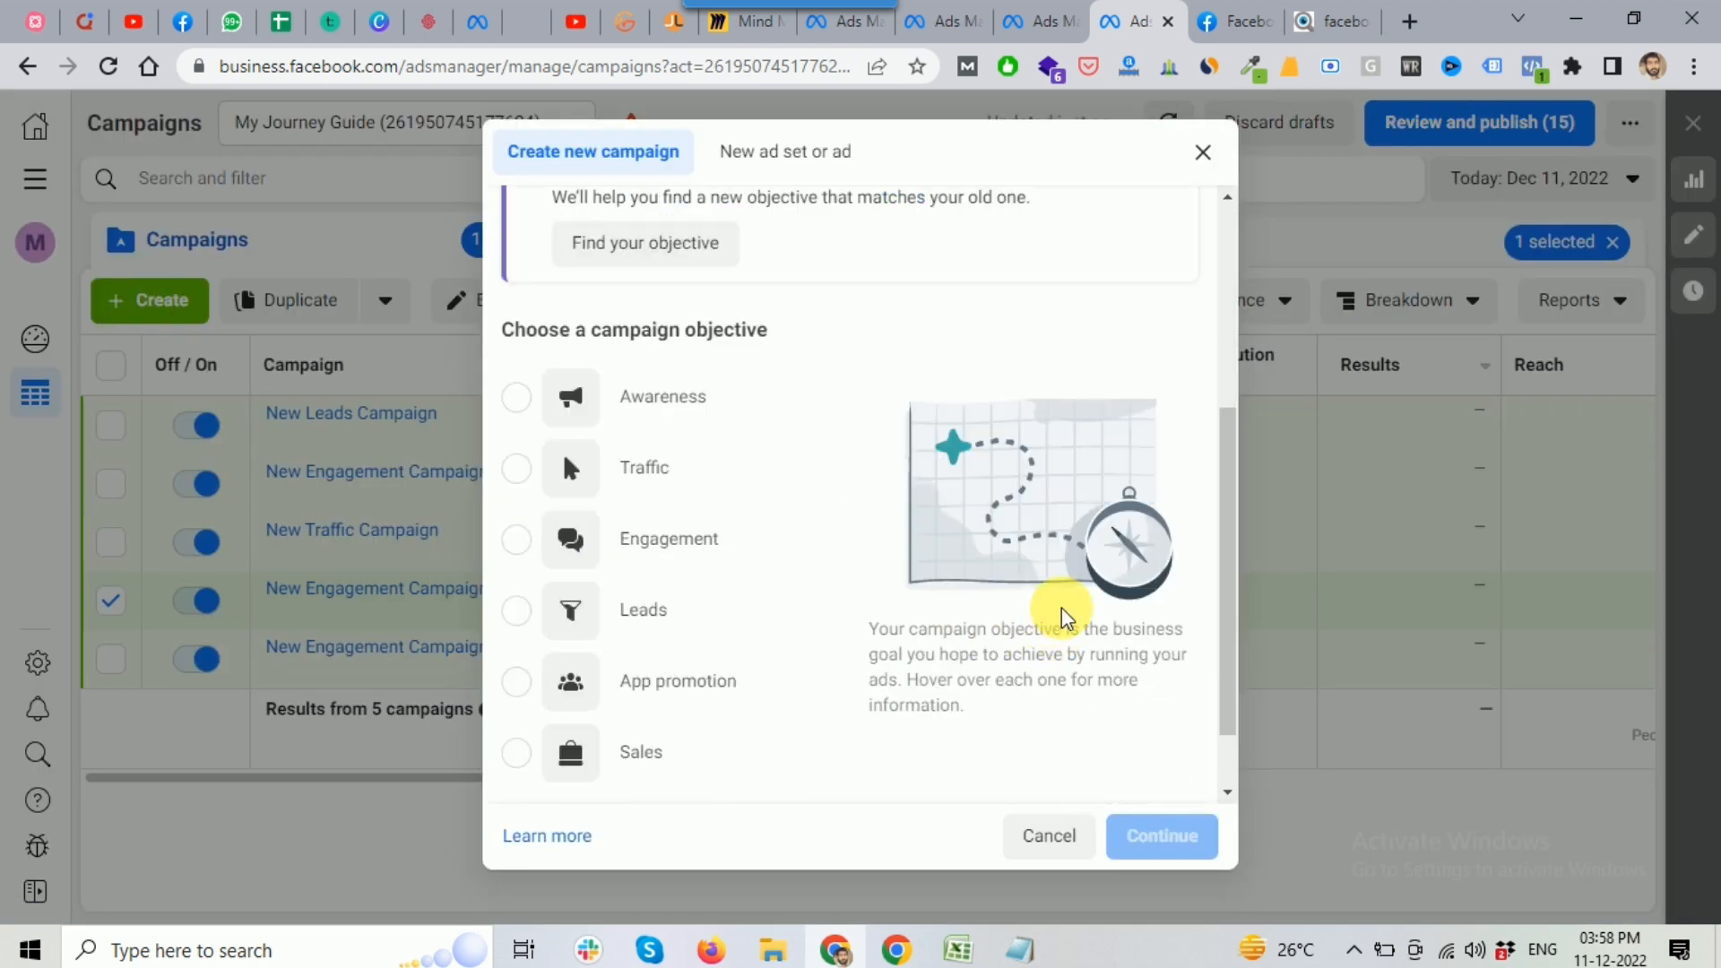
pyautogui.scroll(-1, 1053, 619)
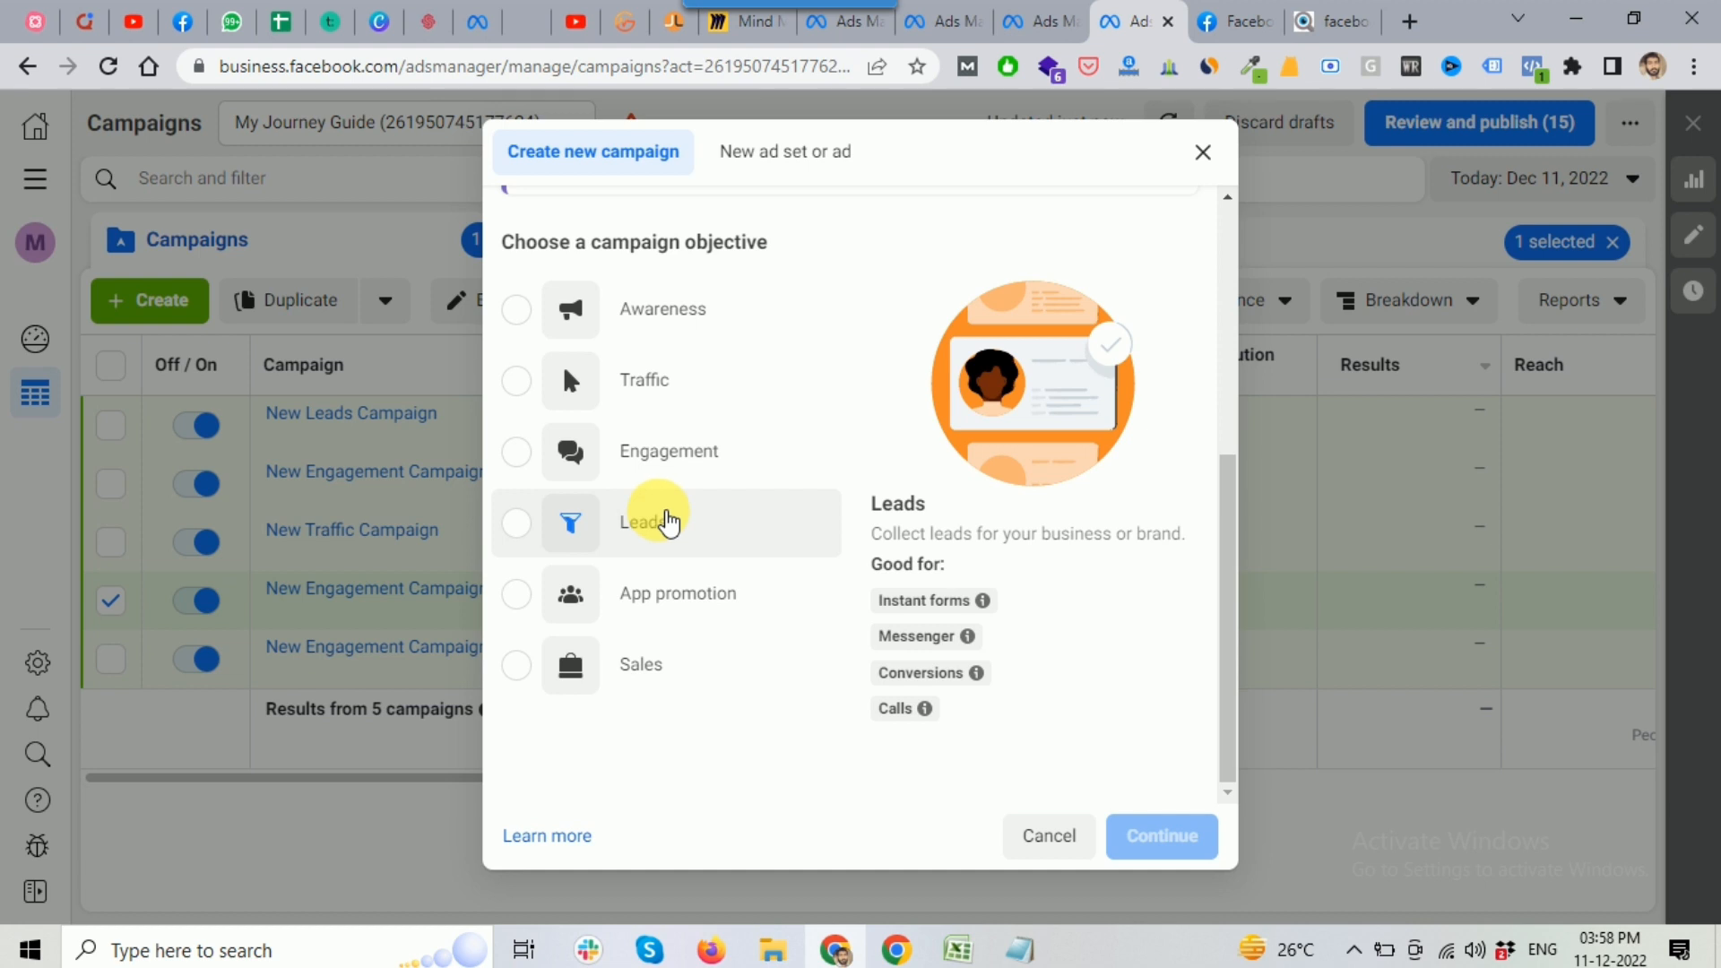
pyautogui.click(686, 528)
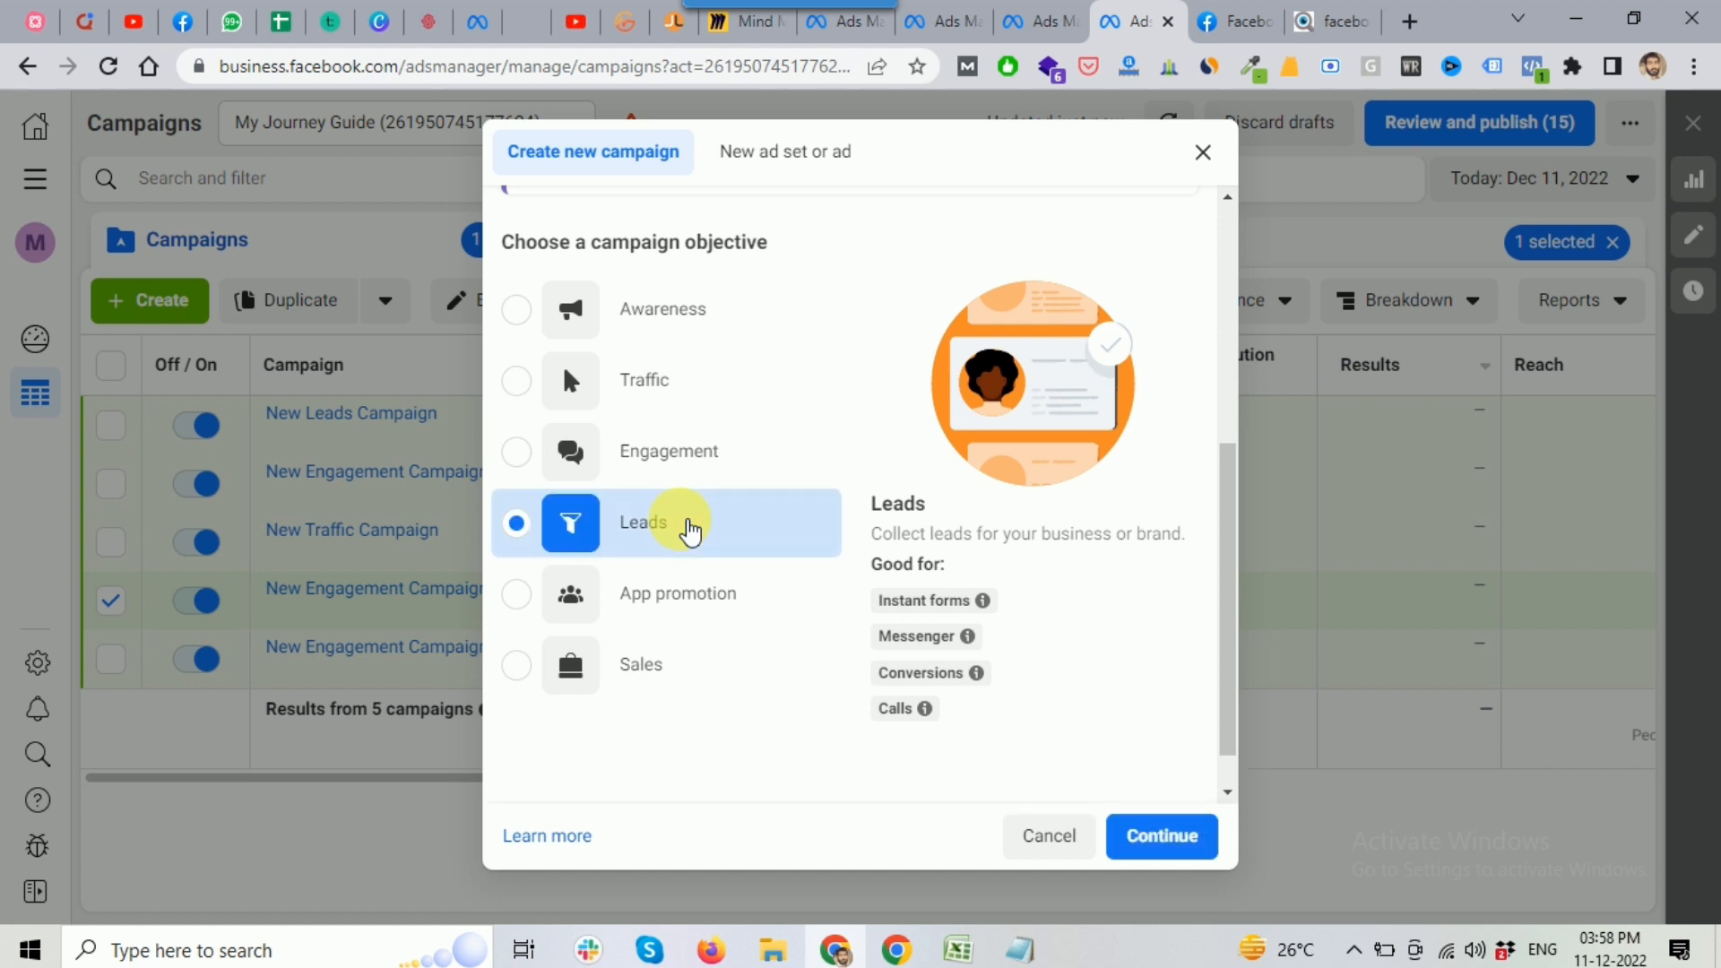
pyautogui.click(699, 469)
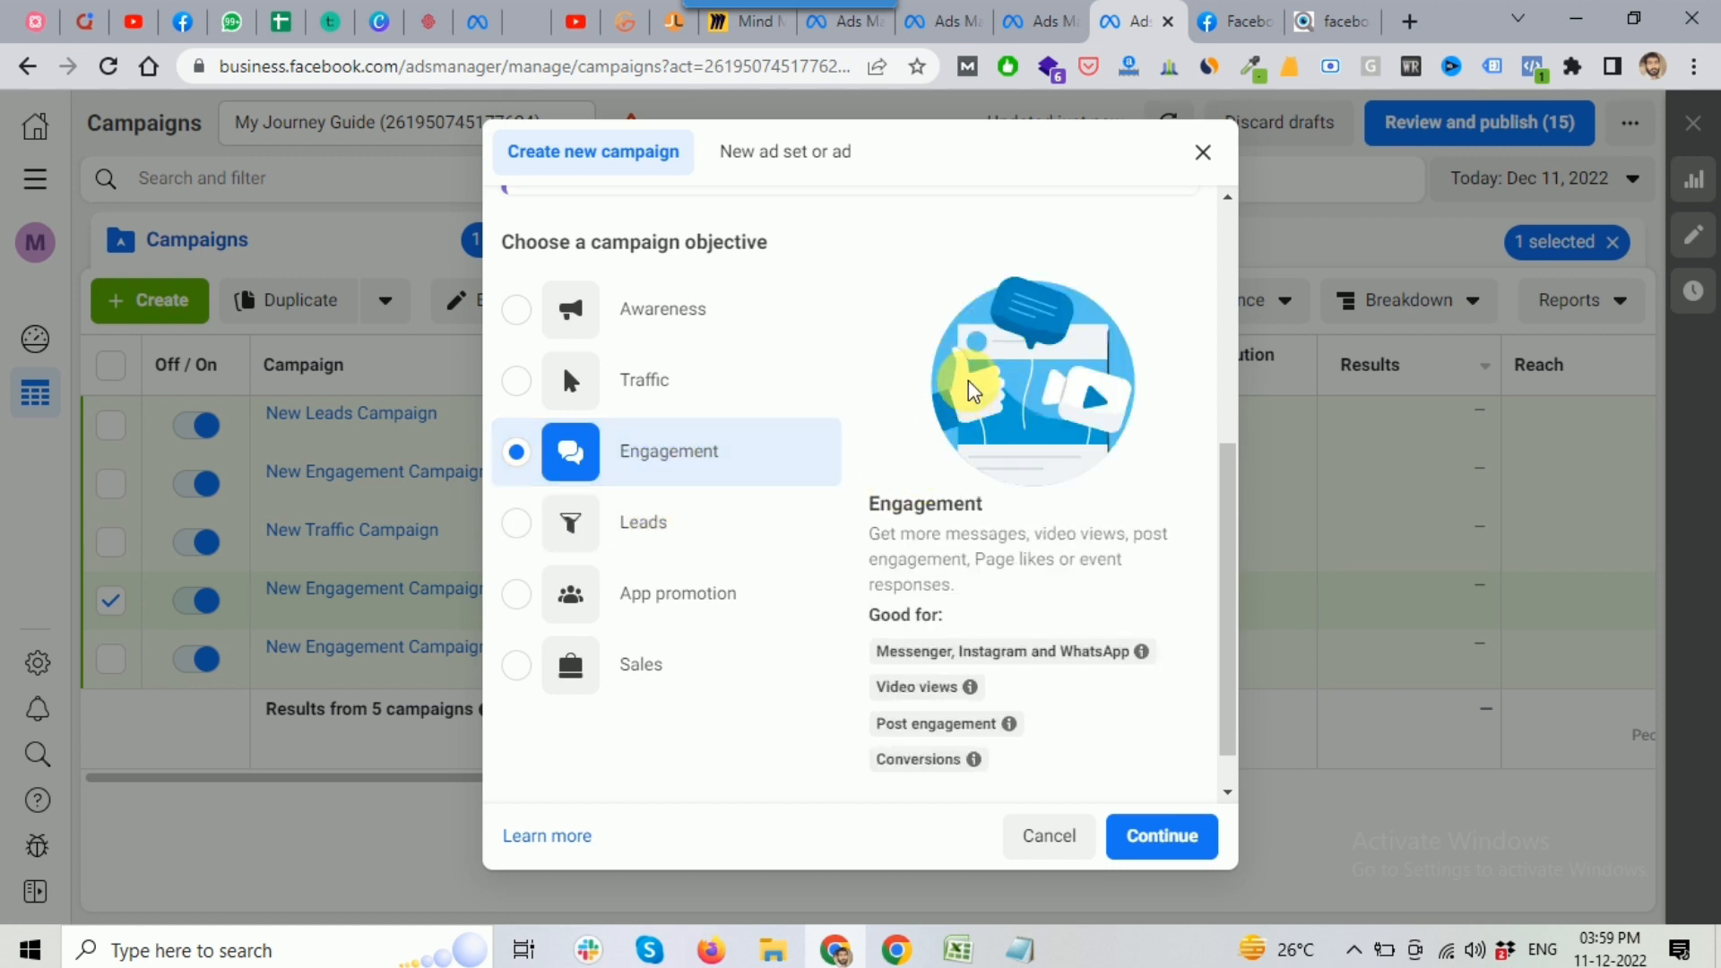
# Switch to the Miro mind map and draw a freehand loop around the entire Facebook Message Ads diagram
pyautogui.click(731, 22)
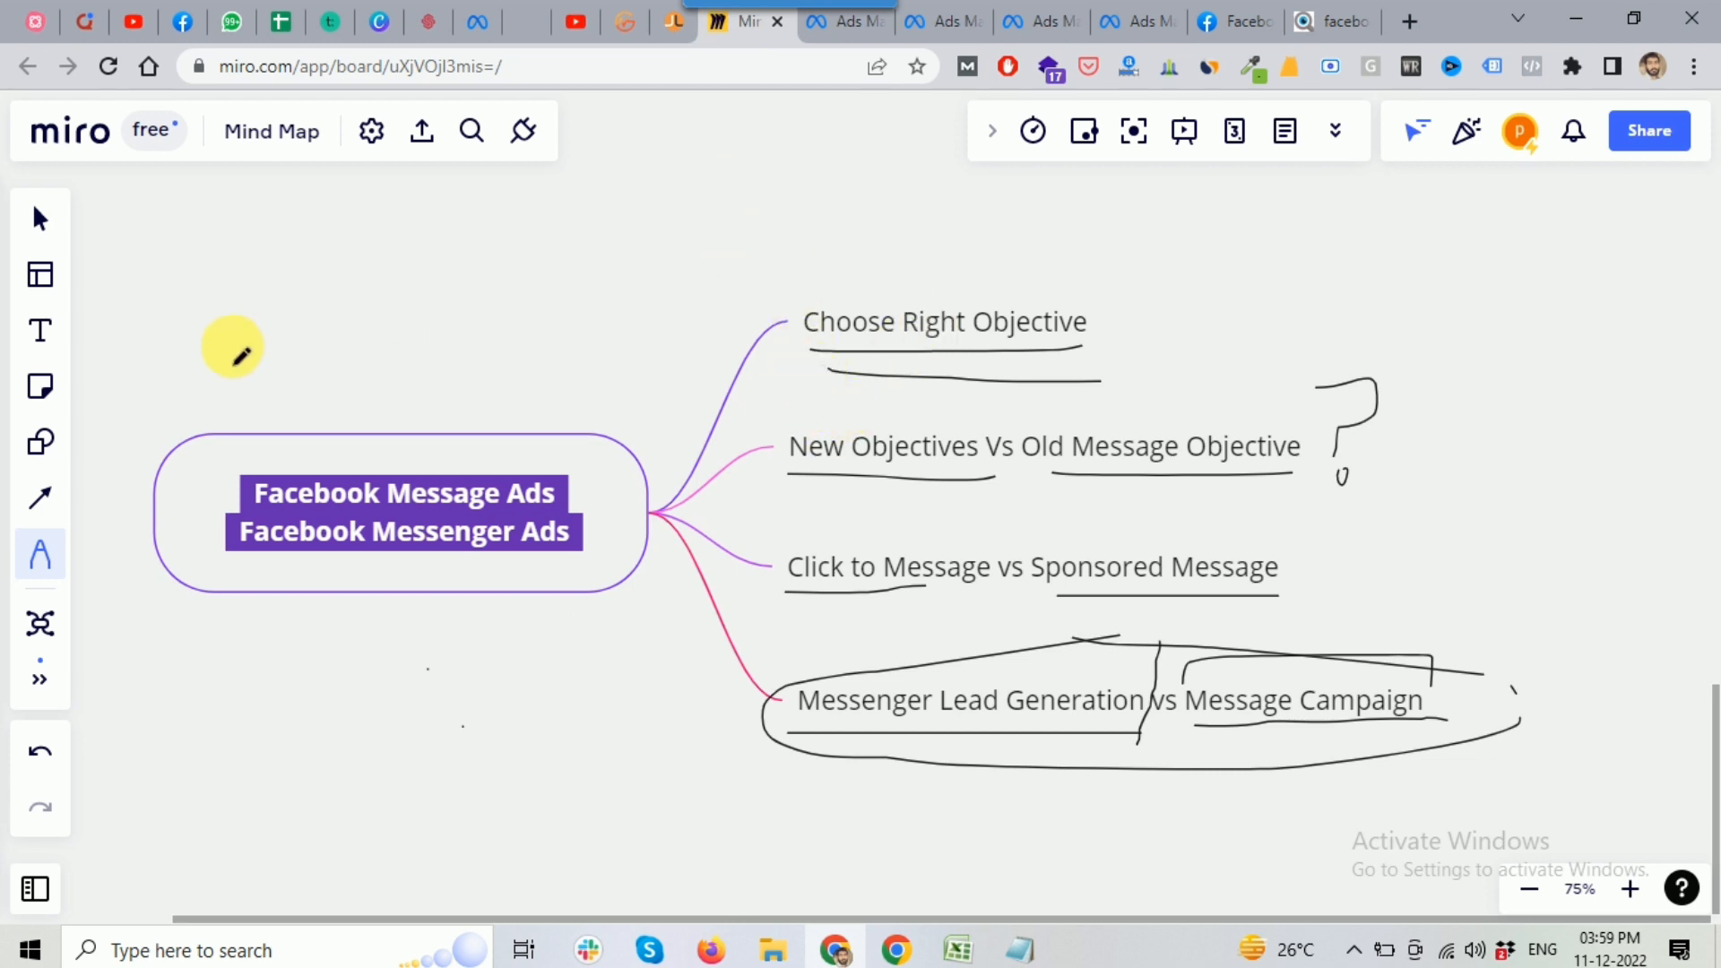
pyautogui.moveTo(288, 352)
pyautogui.mouseDown()
pyautogui.moveTo(135, 476)
pyautogui.moveTo(185, 691)
pyautogui.moveTo(734, 771)
pyautogui.moveTo(1376, 780)
pyautogui.moveTo(1535, 681)
pyautogui.moveTo(1433, 391)
pyautogui.moveTo(1222, 281)
pyautogui.moveTo(794, 262)
pyautogui.moveTo(460, 295)
pyautogui.moveTo(277, 358)
pyautogui.mouseUp()
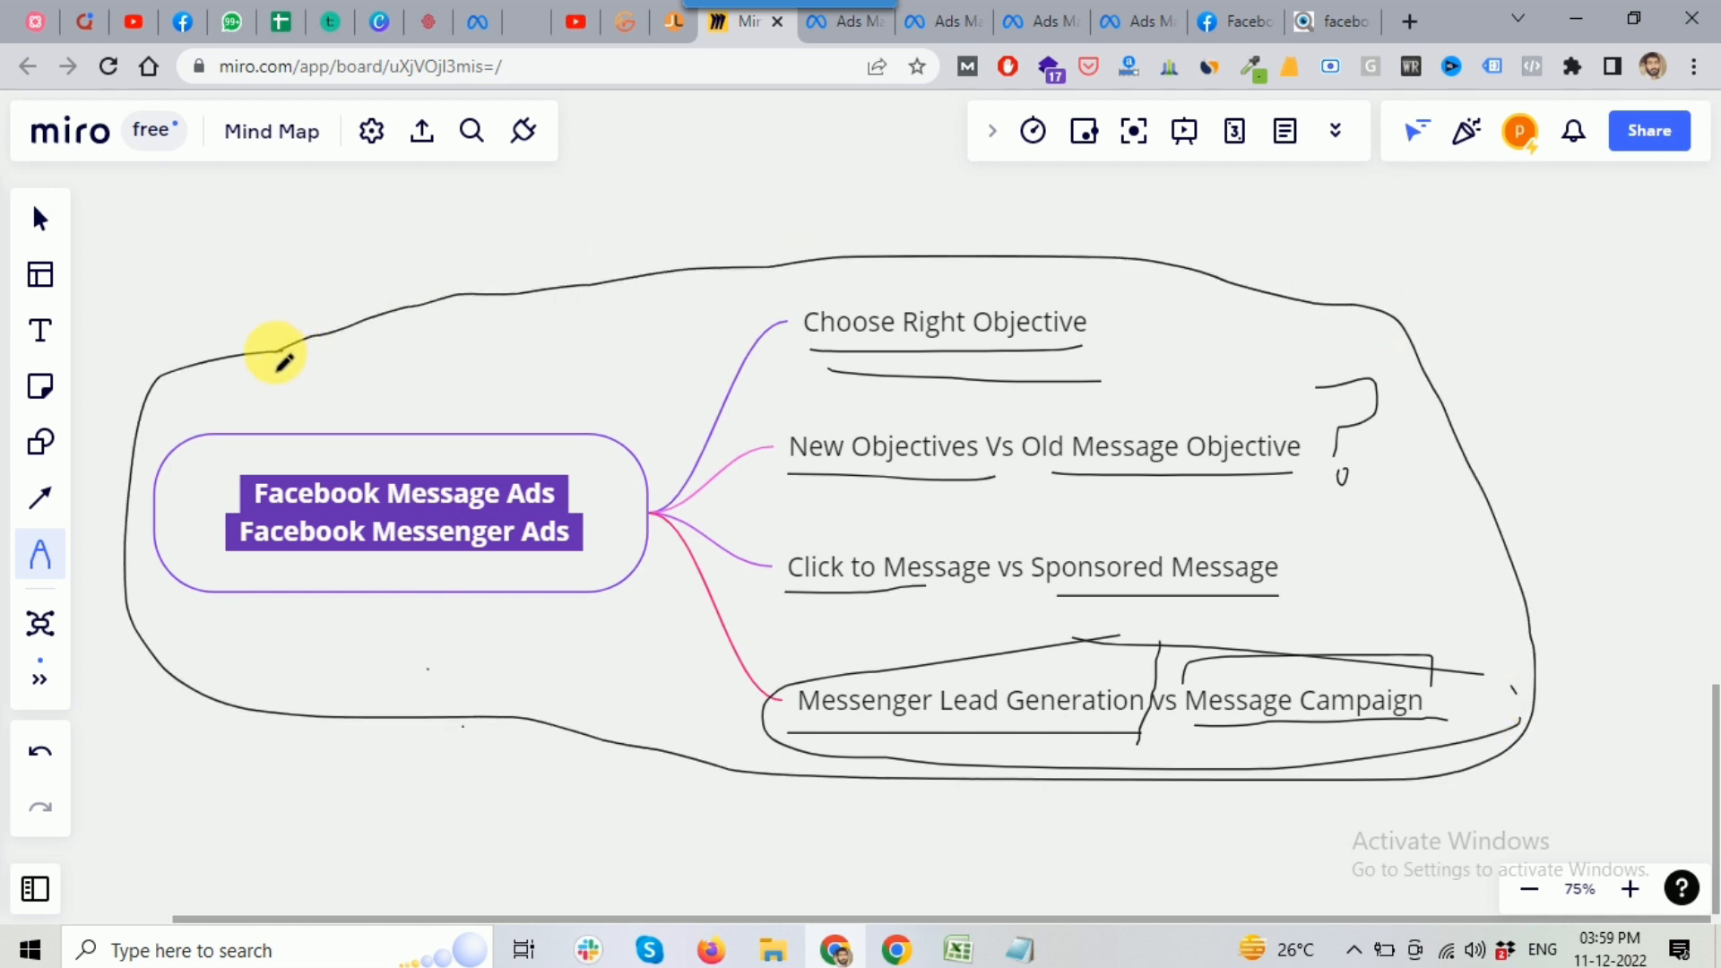